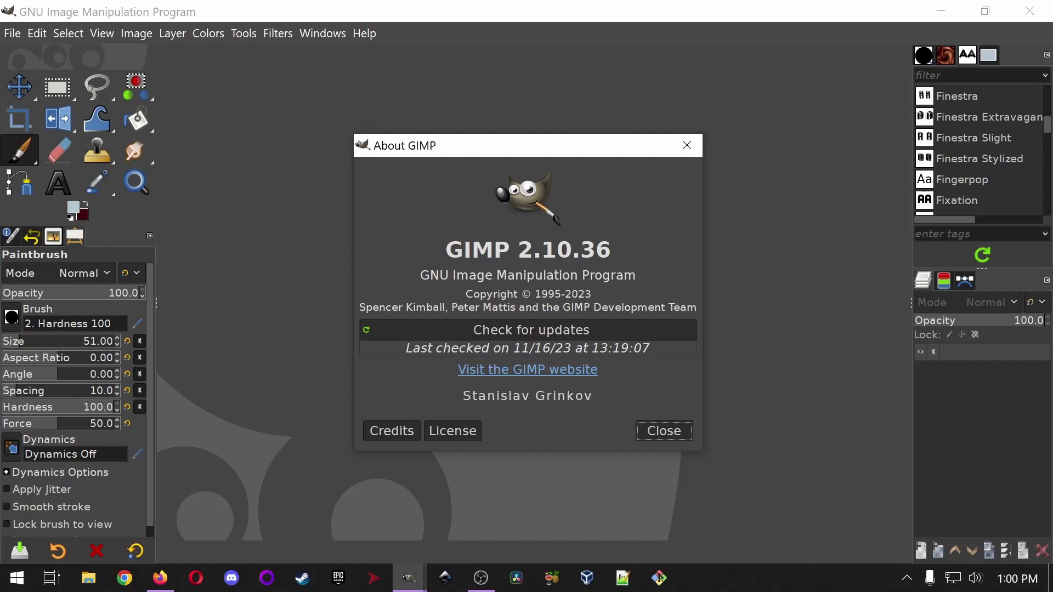
- Examine the program version in the About dialog and close the dialog
key(Tab)
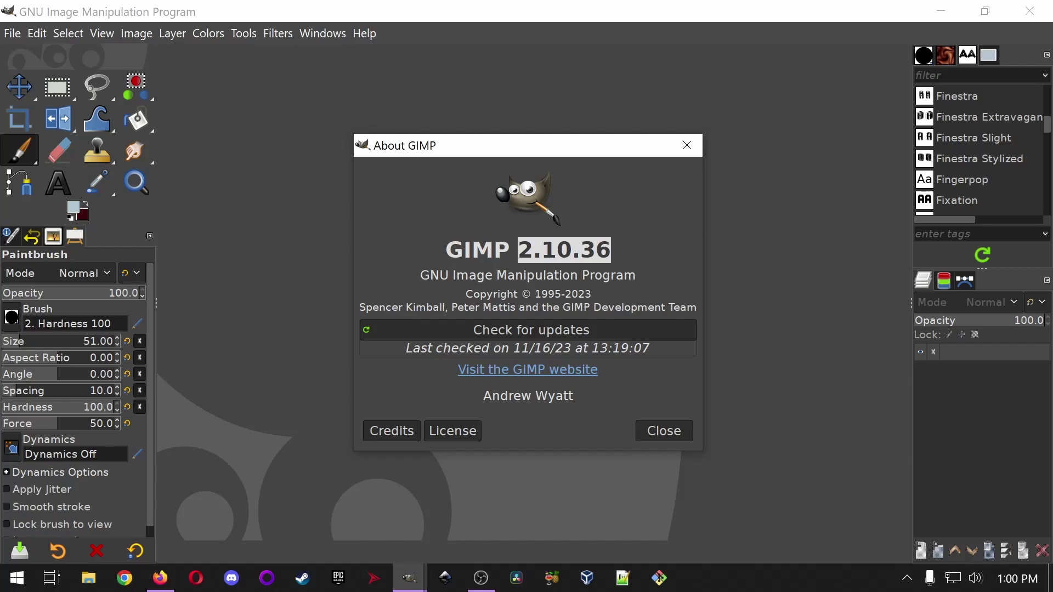
key(Right)
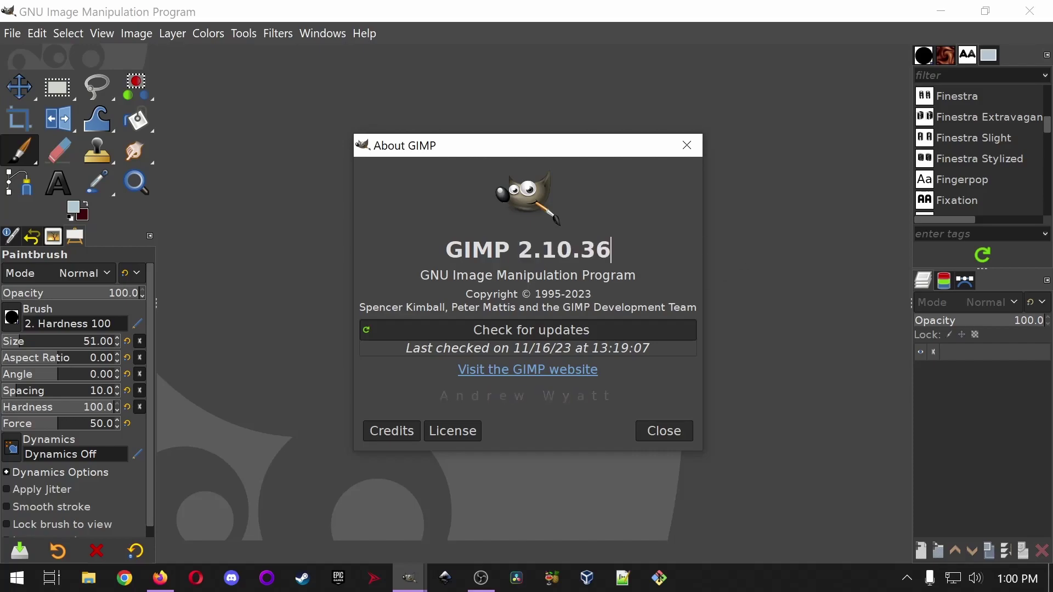
click(665, 432)
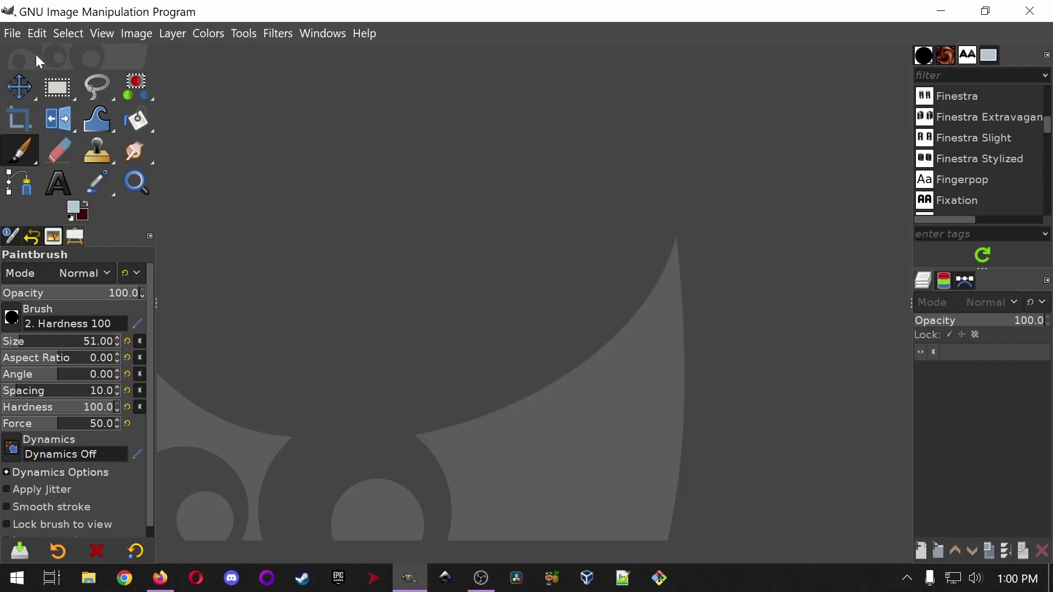
- Review the Icon Theme and Theme settings in the preferences and close them
click(39, 33)
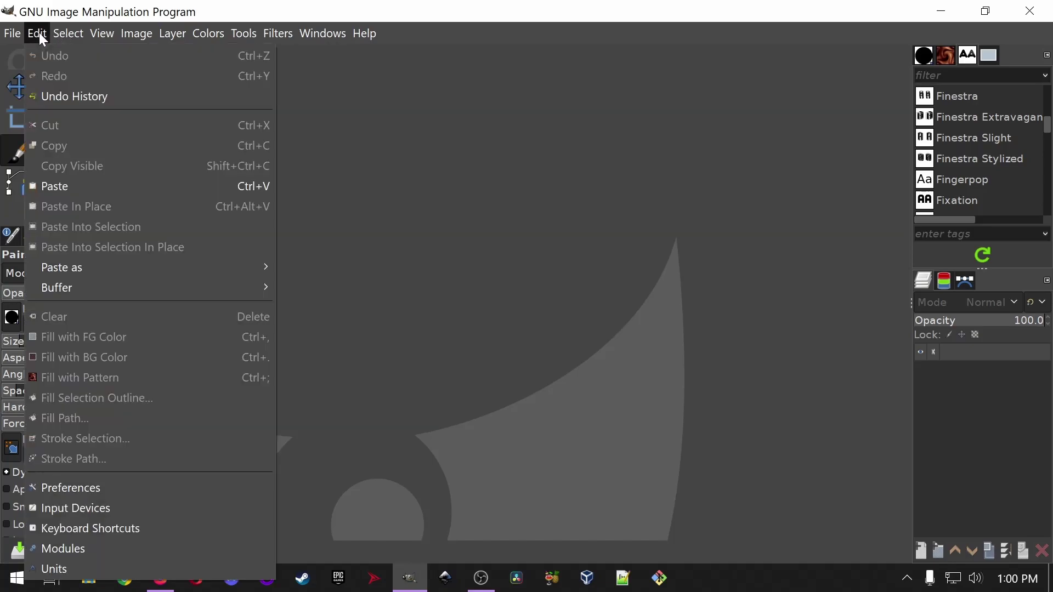
click(110, 489)
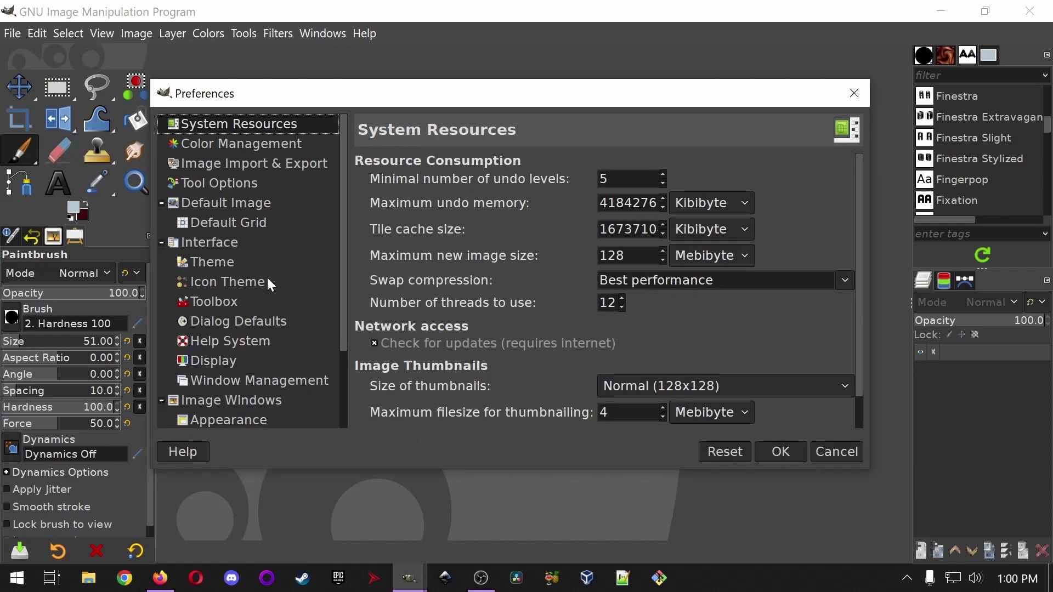
click(245, 281)
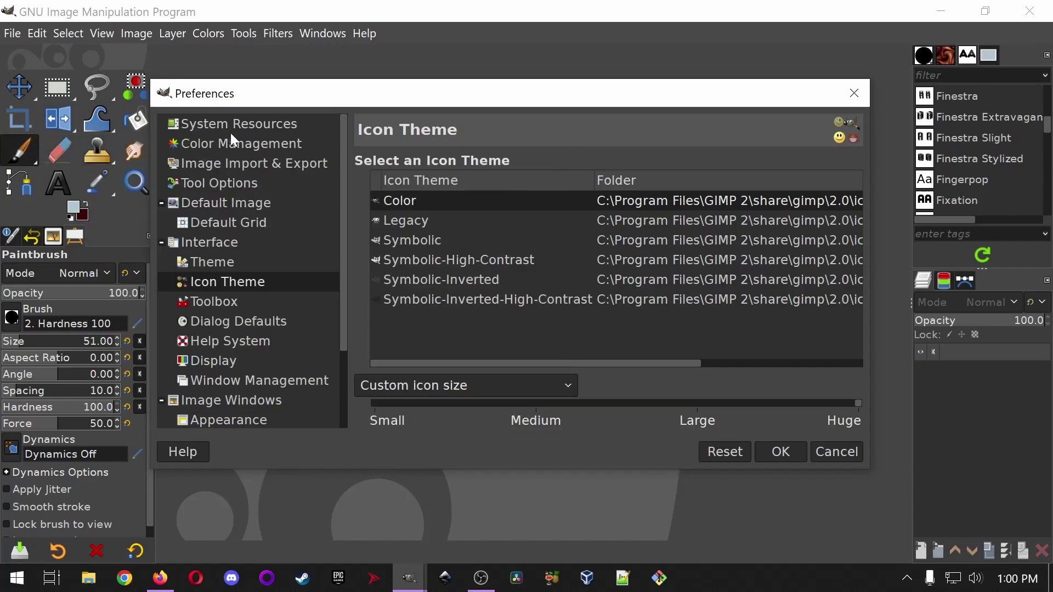
click(232, 262)
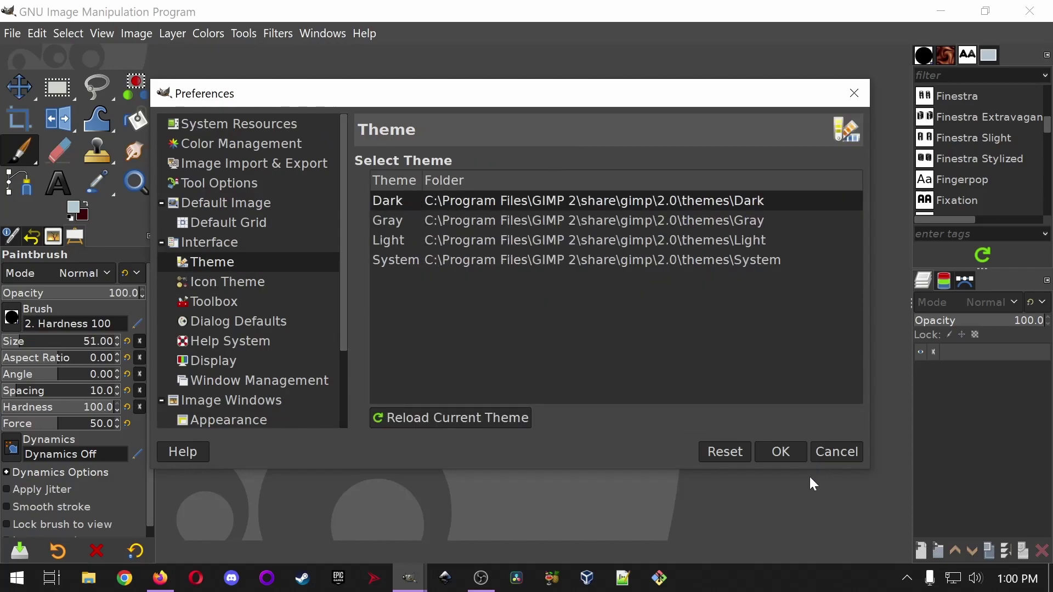
click(783, 453)
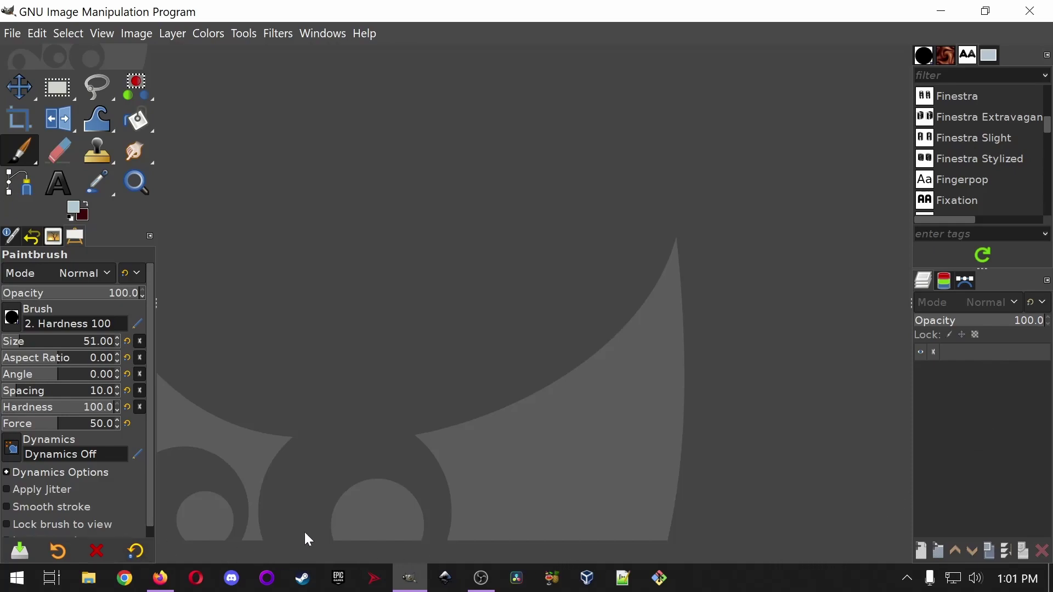
- Create a new image 2920 px wide and 2080 px high
click(13, 34)
click(29, 55)
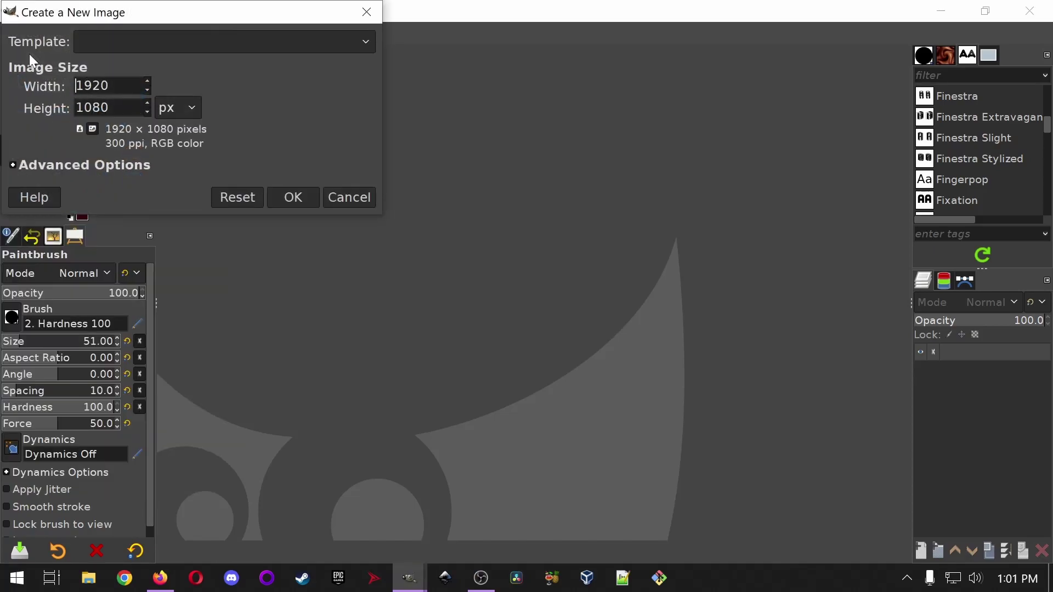
key(ctrl+a)
key(Right)
key(Home)
key(Delete)
text(2)
click(82, 108)
key(shift+Left)
text(2)
click(294, 199)
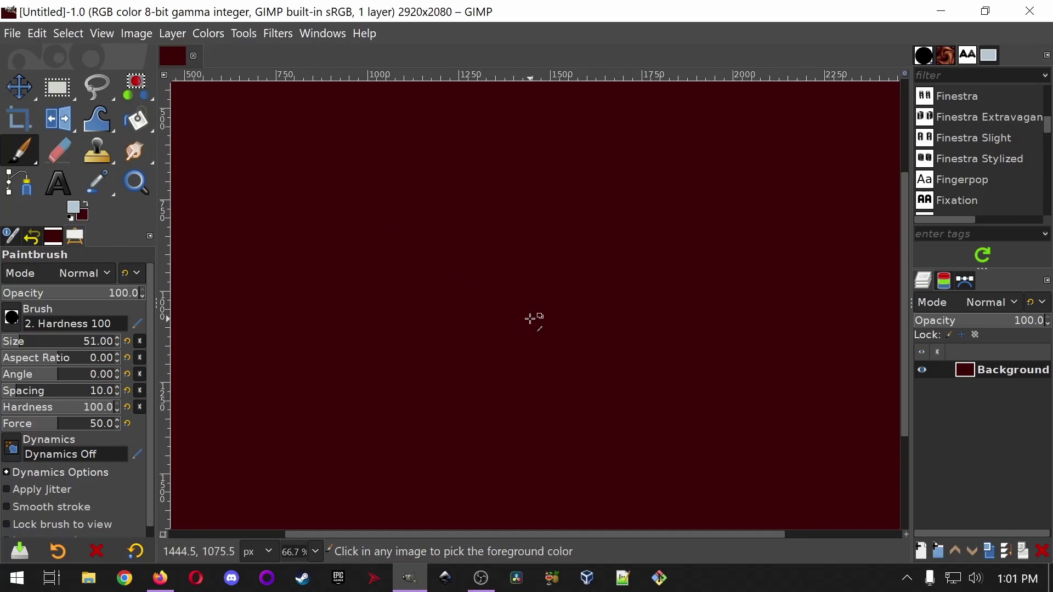
- Try the 25% and 100% zoom levels and settle on 33.3% so the whole canvas fits in view
scroll(531, 320, down, 1)
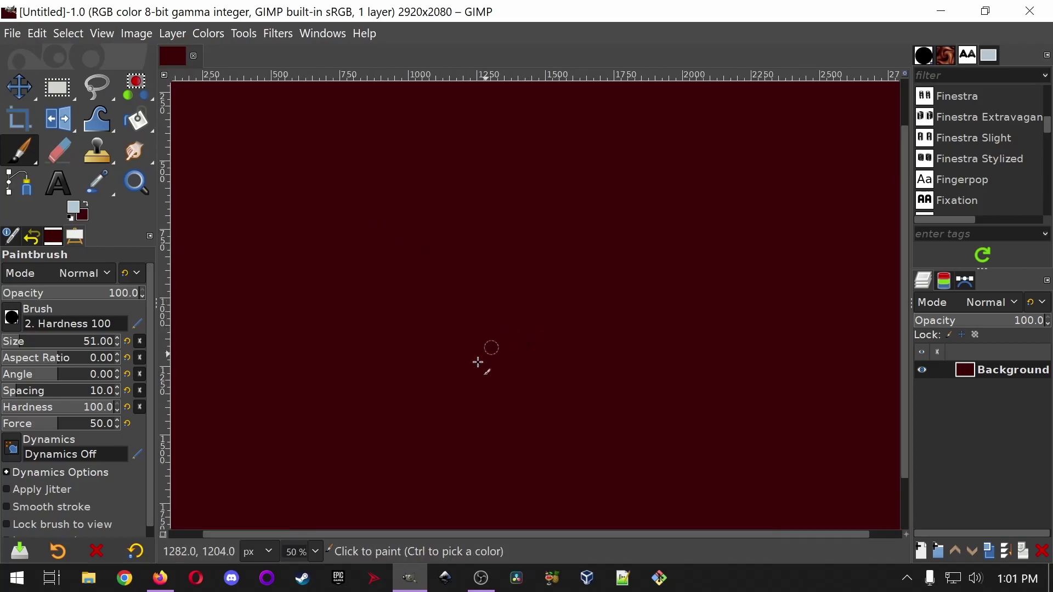
click(317, 552)
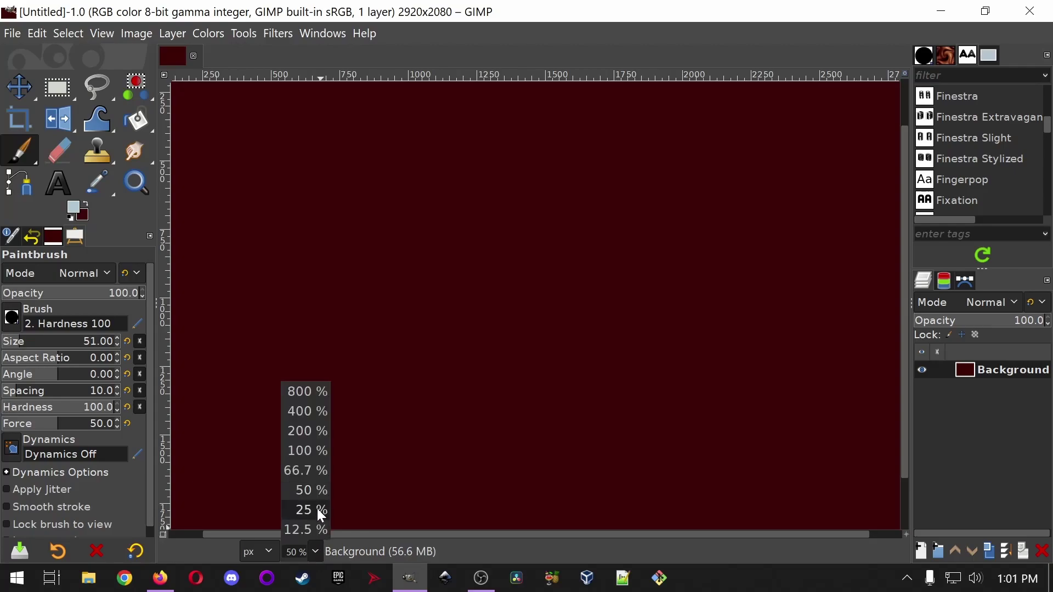
click(317, 510)
click(316, 553)
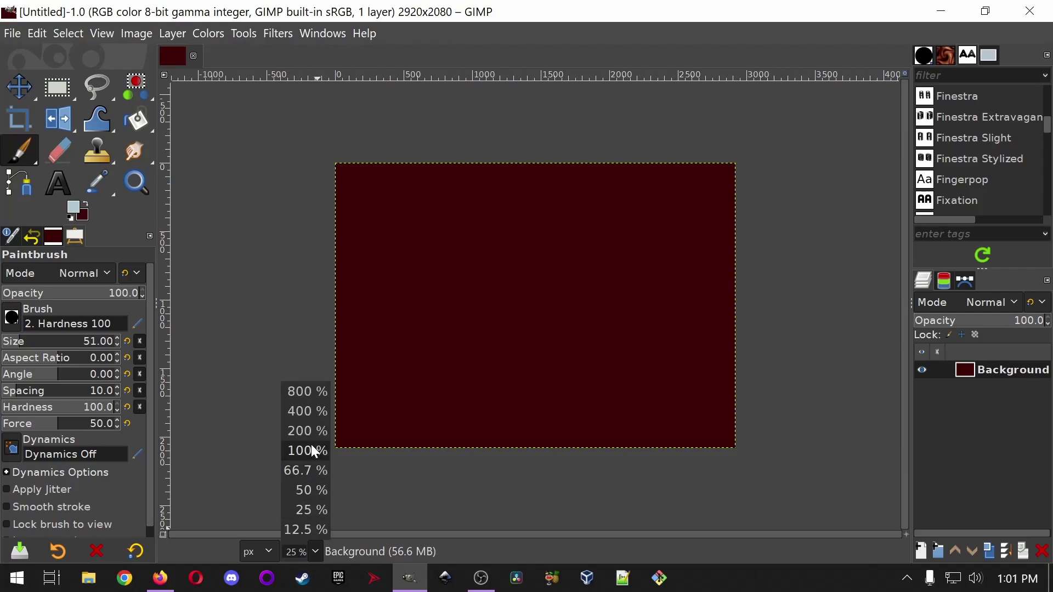
click(311, 451)
click(317, 552)
click(313, 510)
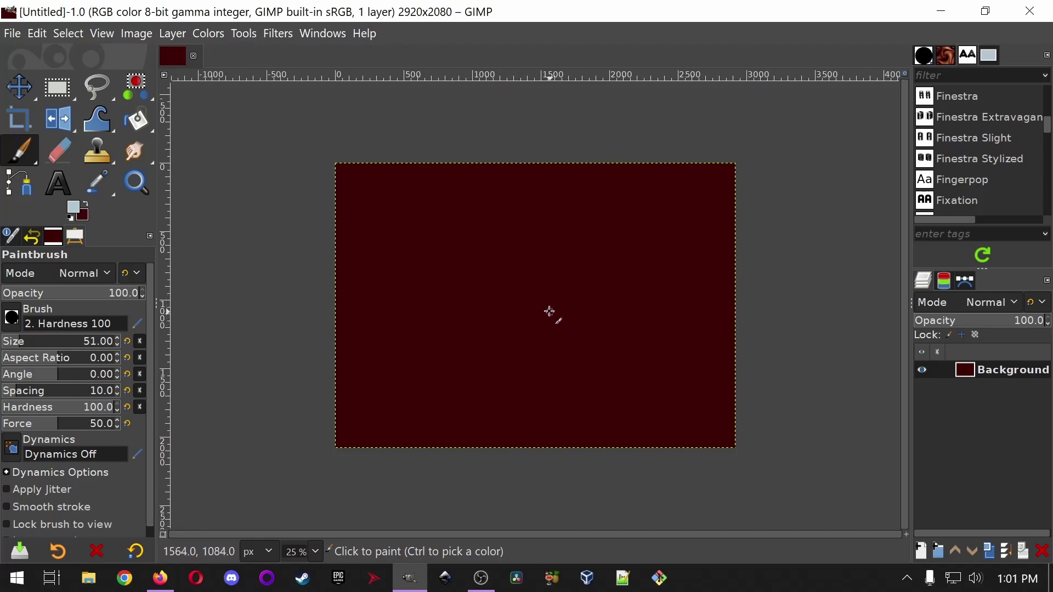
scroll(547, 308, up, 1)
scroll(547, 308, up, 1)
scroll(547, 307, down, 2)
scroll(547, 308, up, 1)
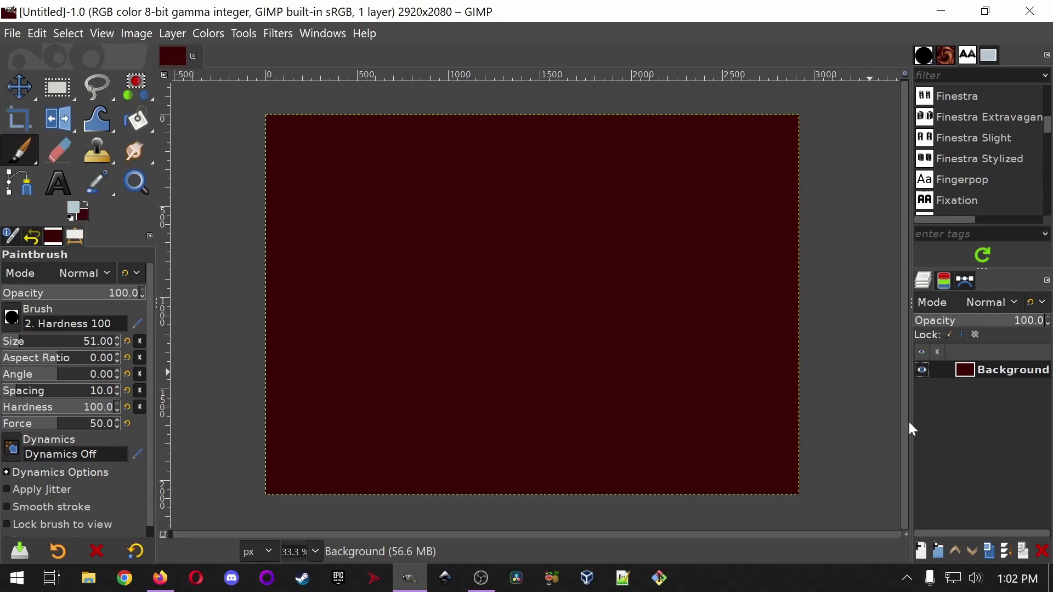
- Widen the layers area and add a transparent layer named metal_texture above the background
drag(910, 422, 849, 422)
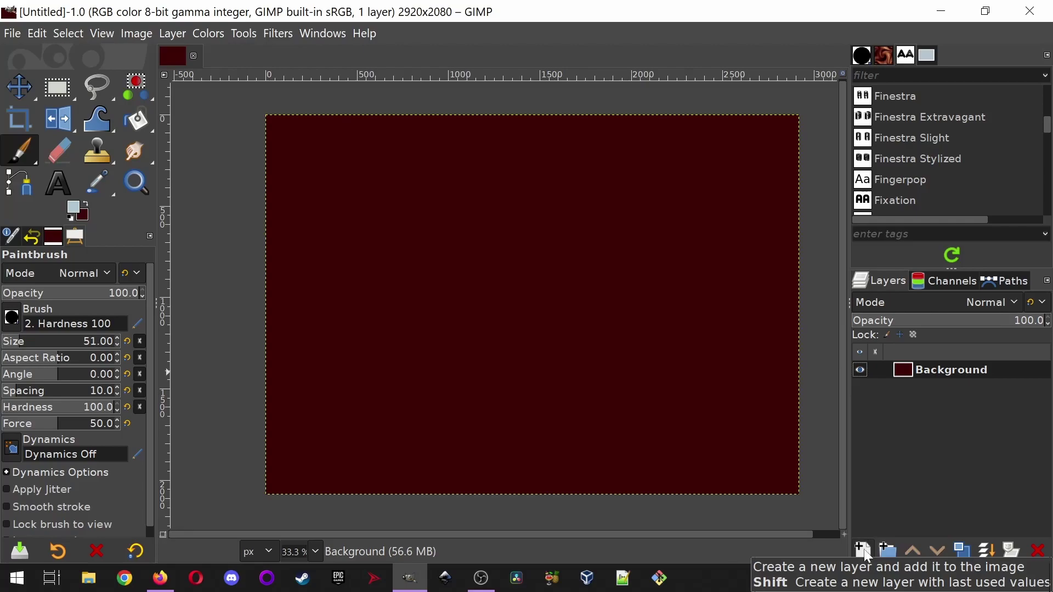
click(866, 551)
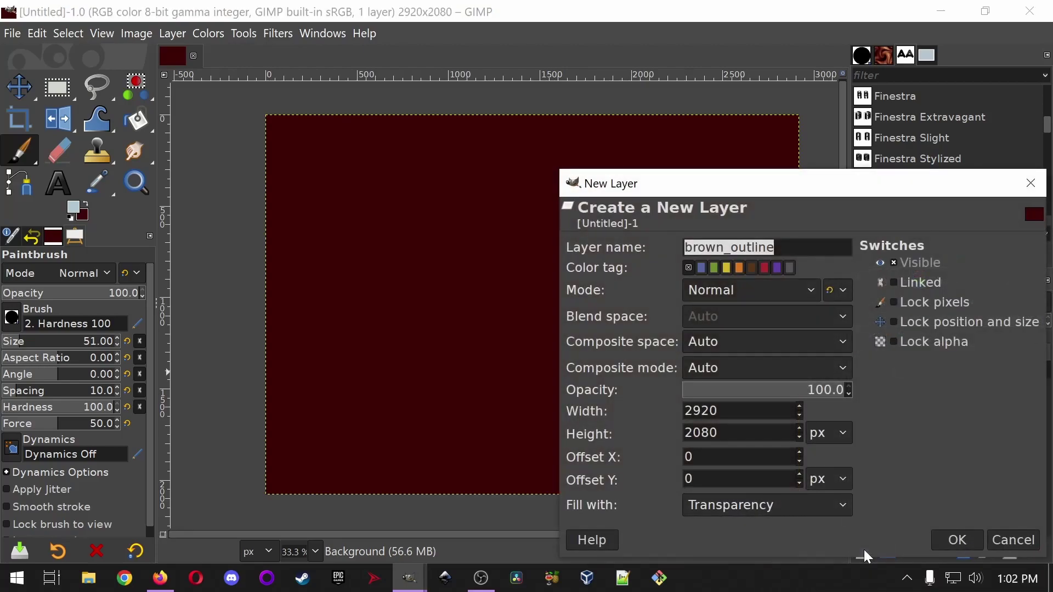
drag(949, 189, 876, 117)
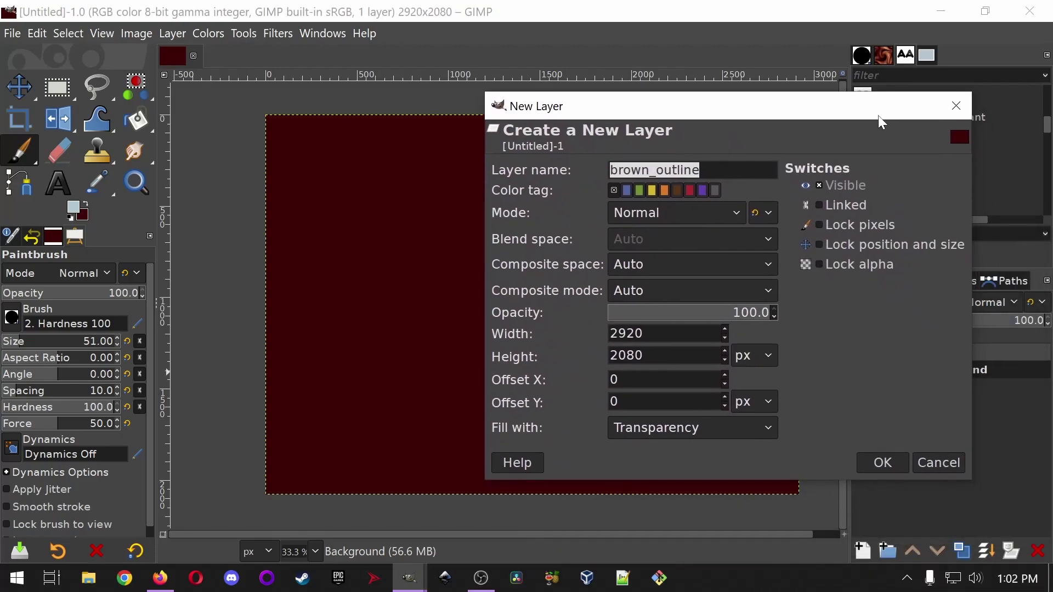
text(metal_texture)
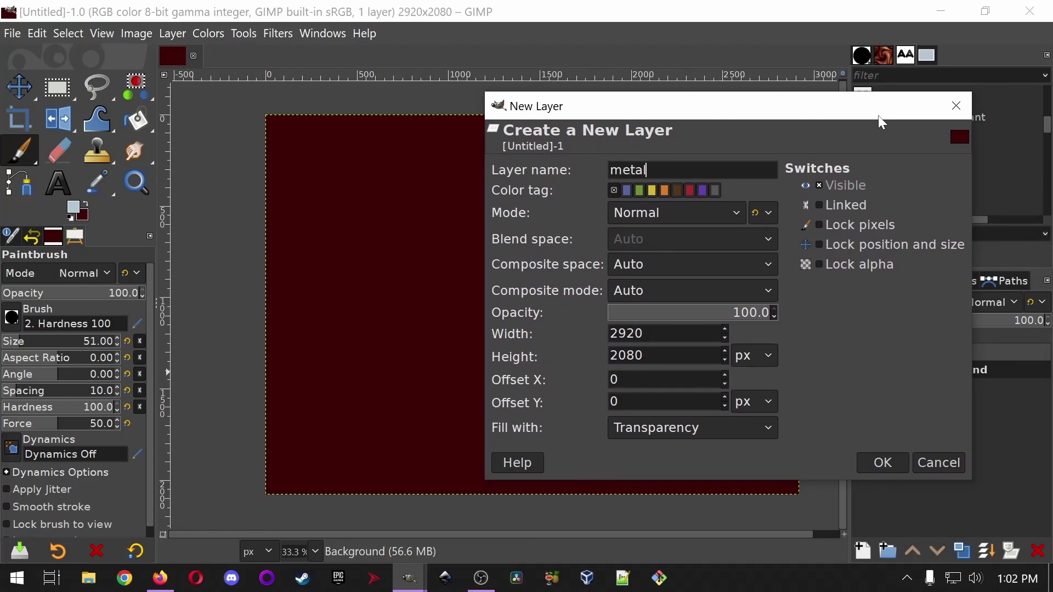
click(884, 465)
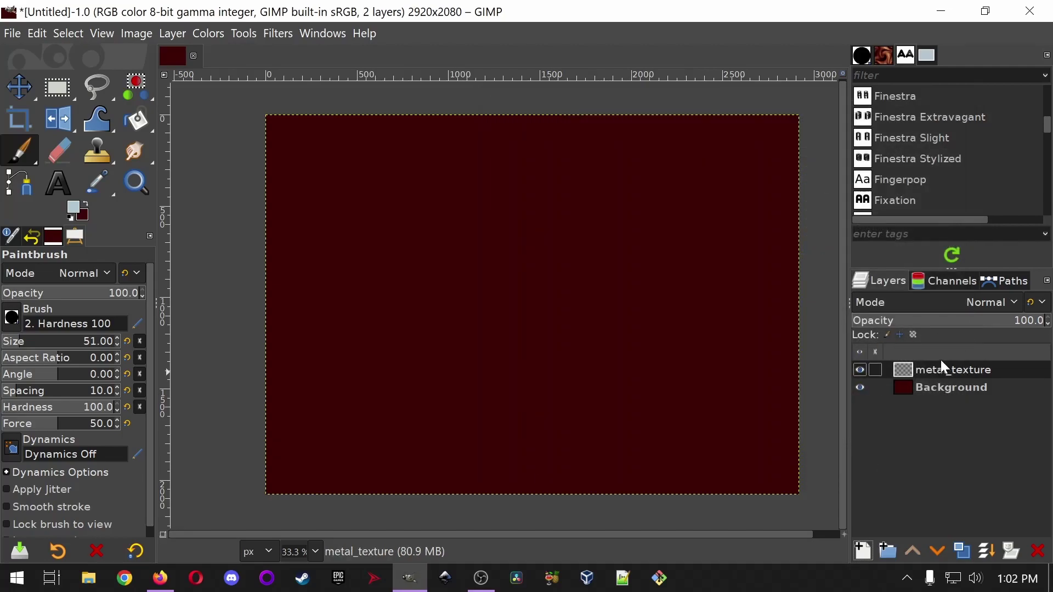
- Set the foreground color to magenta (ff00d9) and paint a winding test stroke across the metal_texture layer
click(77, 209)
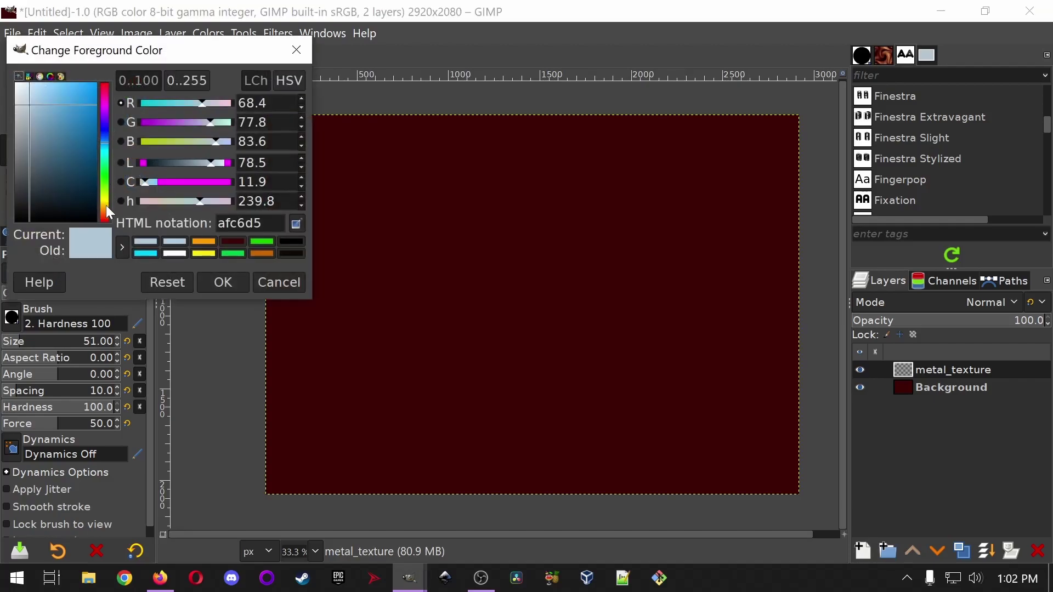
drag(106, 109, 104, 102)
click(96, 84)
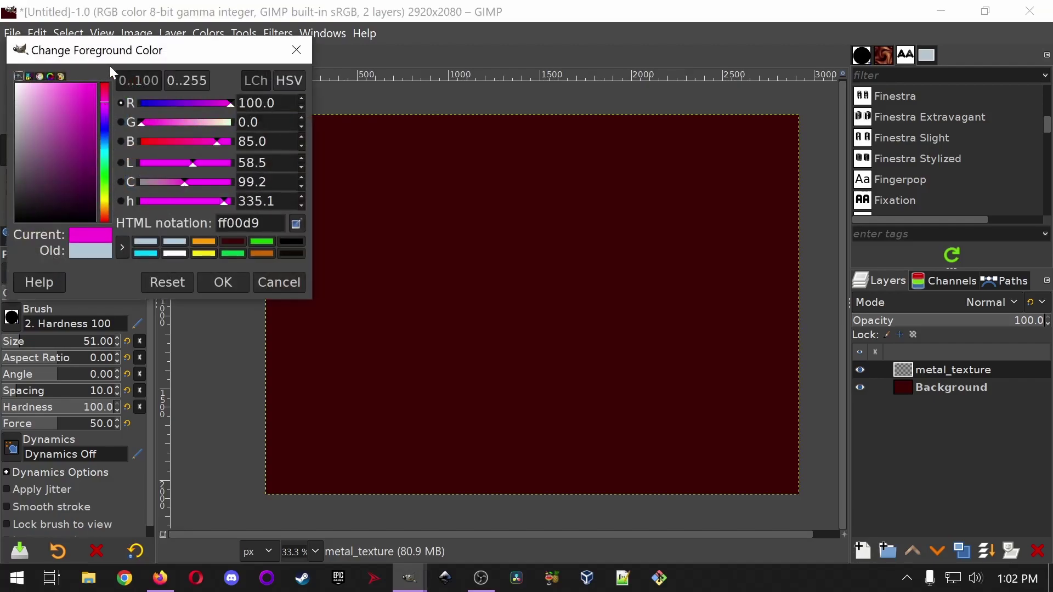
click(222, 282)
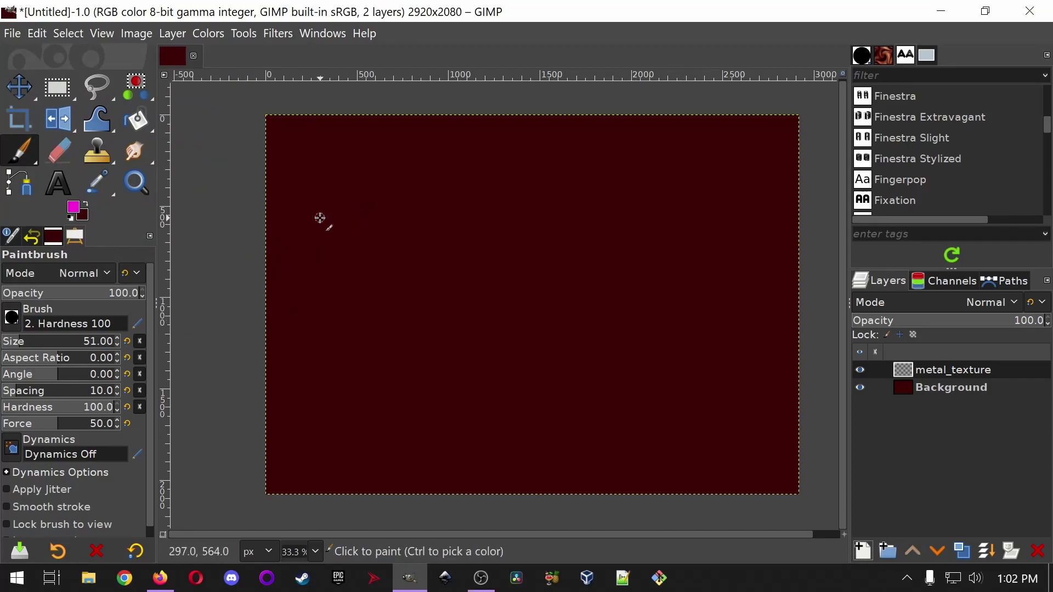
mouse_move(308, 221)
mouse_down()
mouse_move(381, 179)
mouse_move(415, 231)
mouse_move(391, 293)
mouse_move(567, 209)
mouse_move(527, 309)
mouse_move(569, 351)
mouse_move(722, 339)
mouse_move(729, 384)
mouse_up()
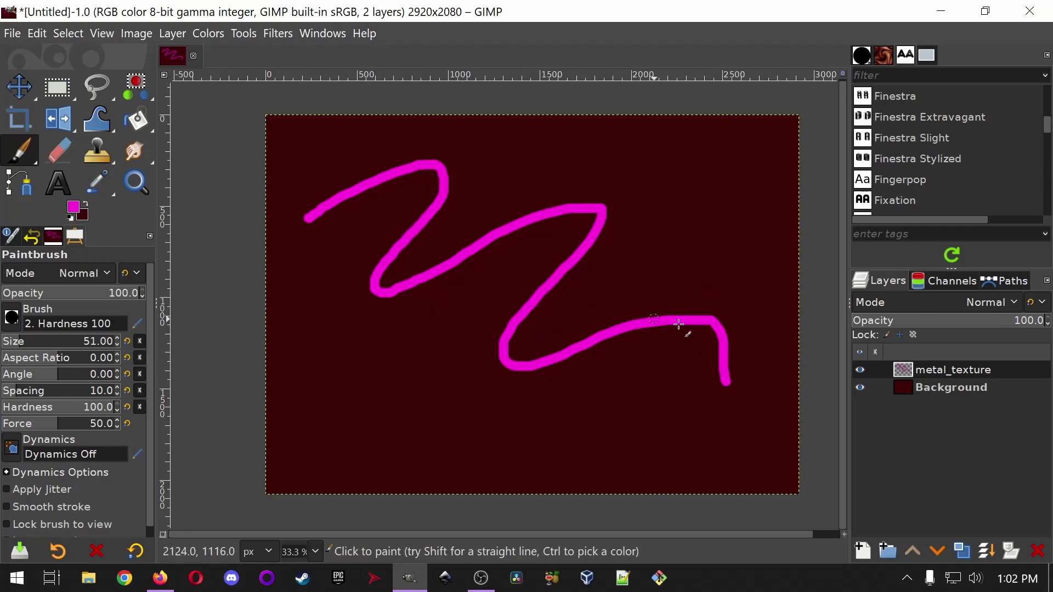
- Toggle the visibility of the metal_texture and Background layers to compare their contents, and show both again
click(860, 370)
click(860, 370)
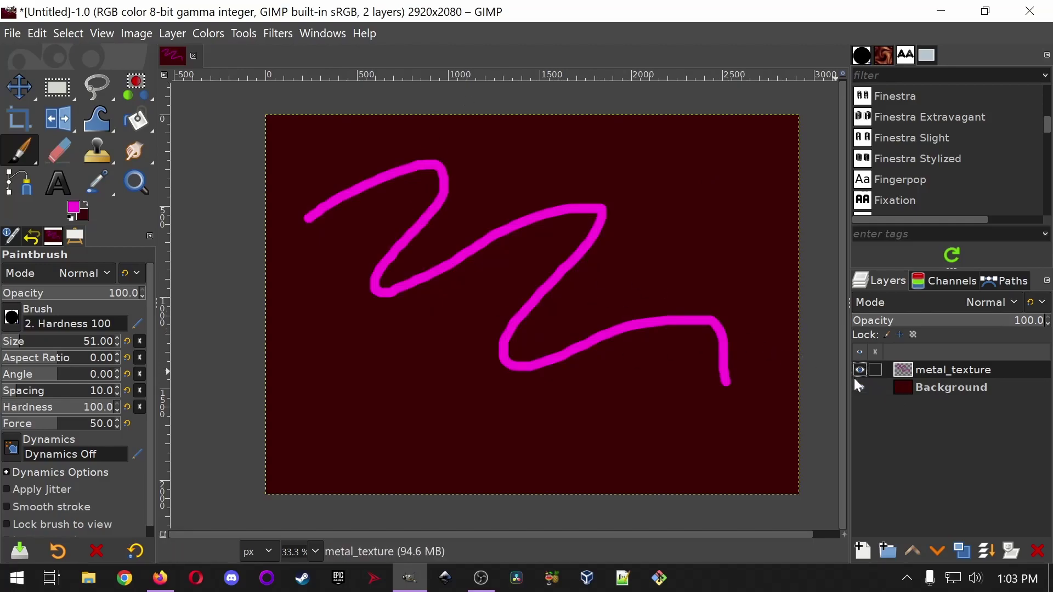
click(861, 387)
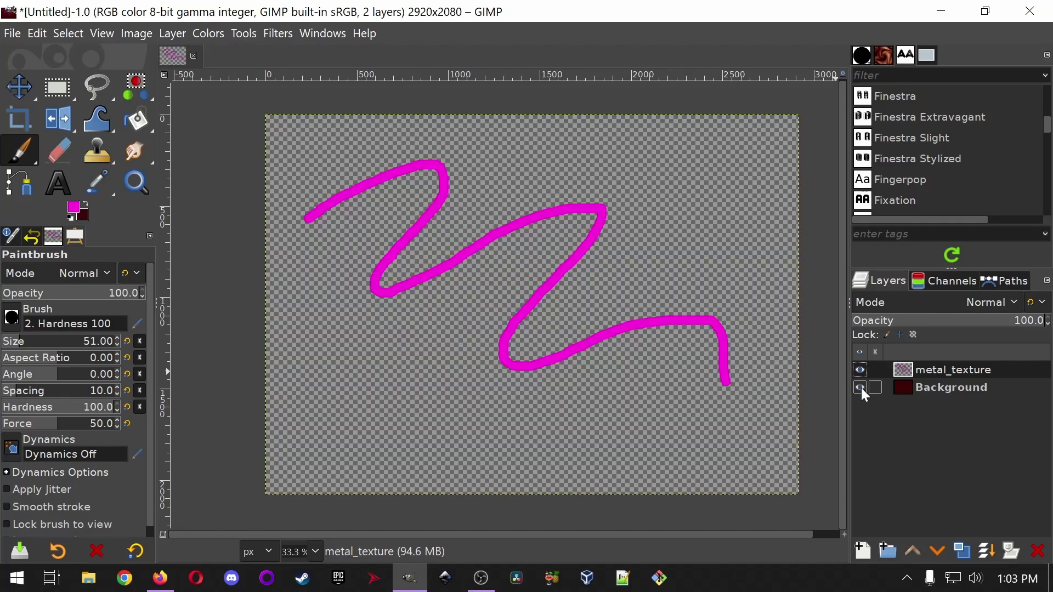
click(861, 388)
click(860, 369)
click(861, 387)
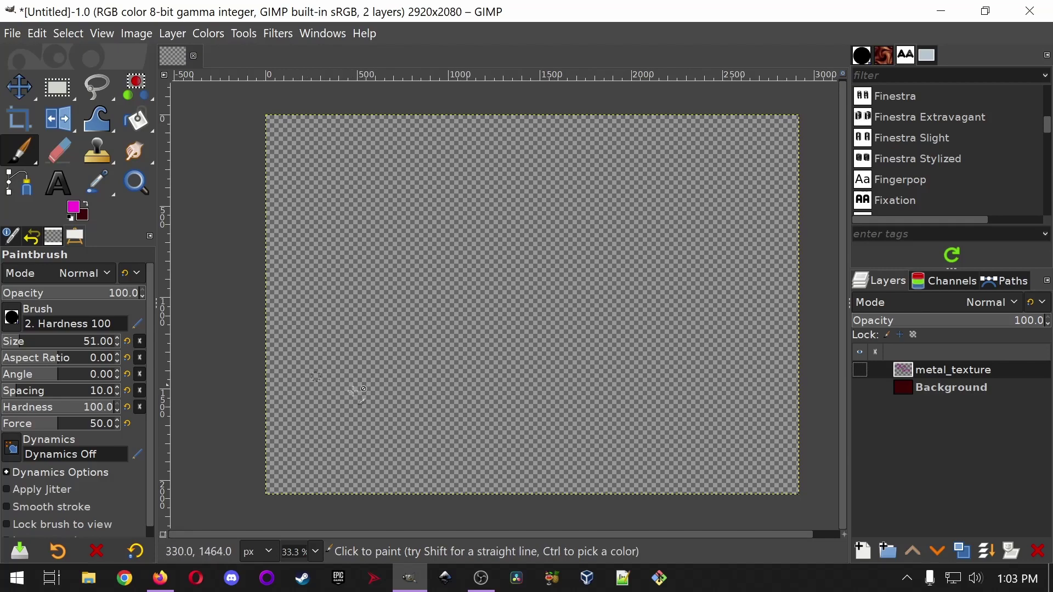
shift+click(860, 387)
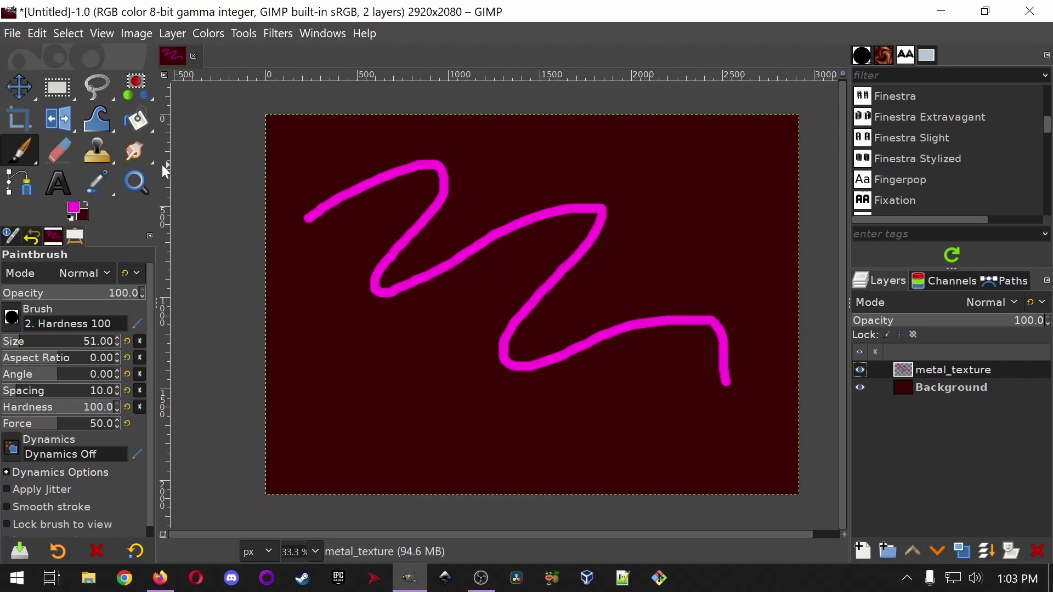
- Clear the magenta stroke inside a rectangular selection about 3108 × 1920 px and drop the selection
click(57, 87)
mouse_move(244, 117)
mouse_down()
mouse_move(704, 339)
mouse_move(812, 469)
mouse_up()
key(Delete)
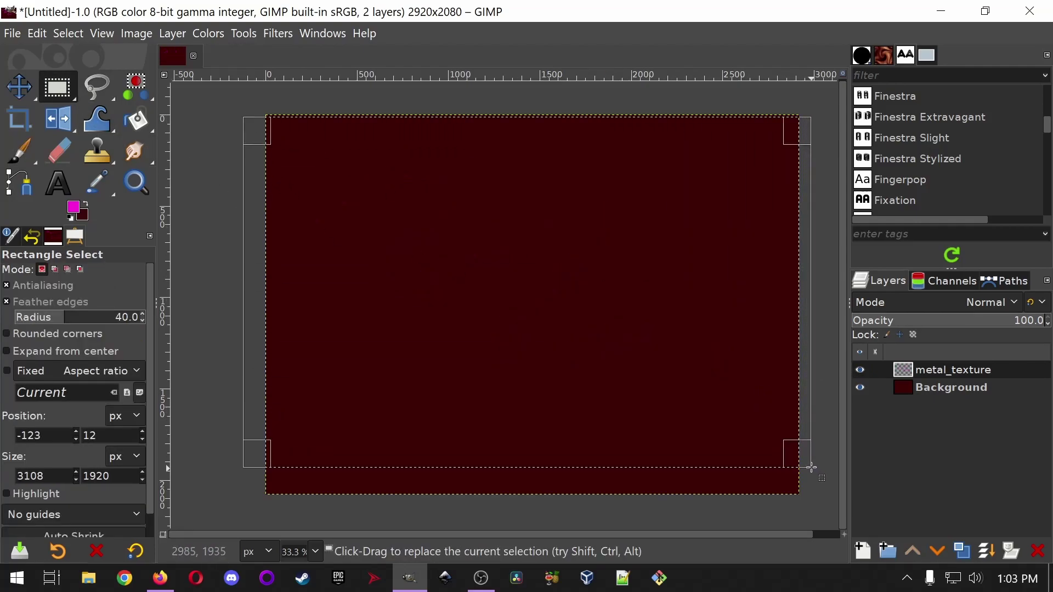
click(832, 410)
key(ctrl)
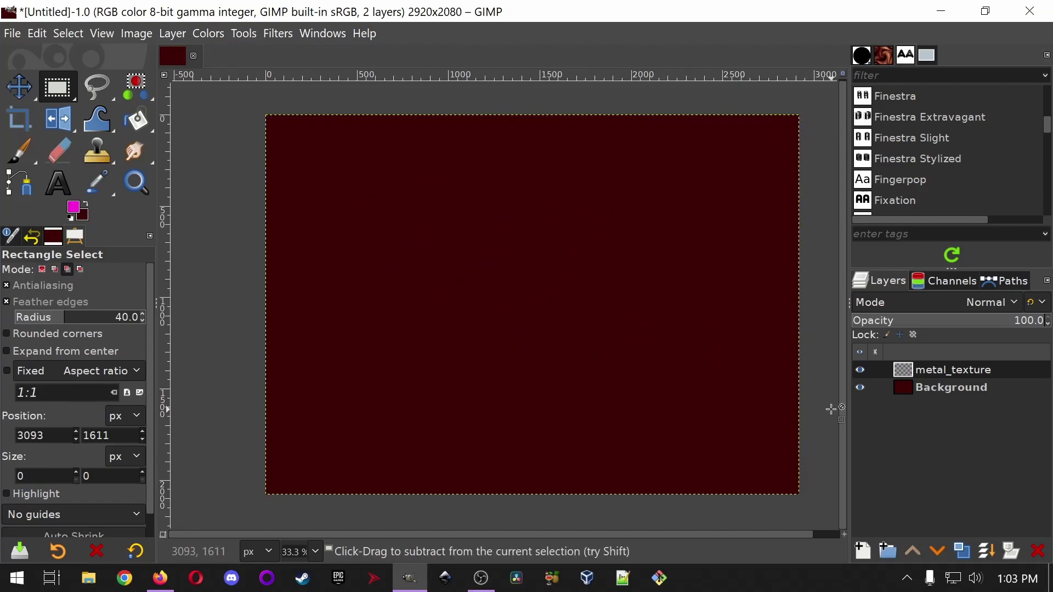
- Undo the rectangular clearing and clear the metal_texture layer with the entire canvas selected instead
key(ctrl+z)
key(ctrl)
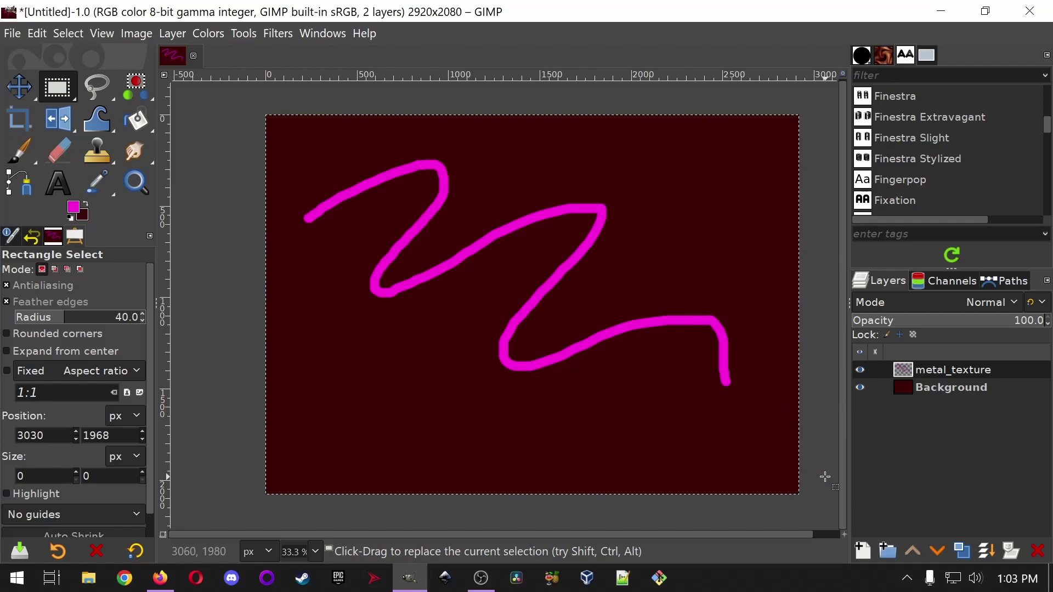
key(Delete)
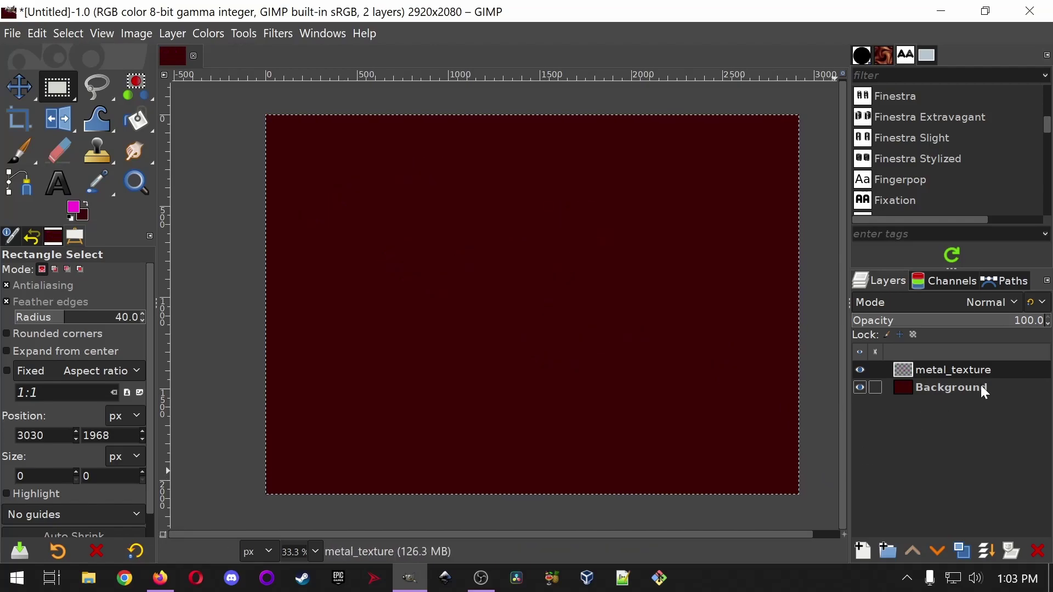
click(36, 32)
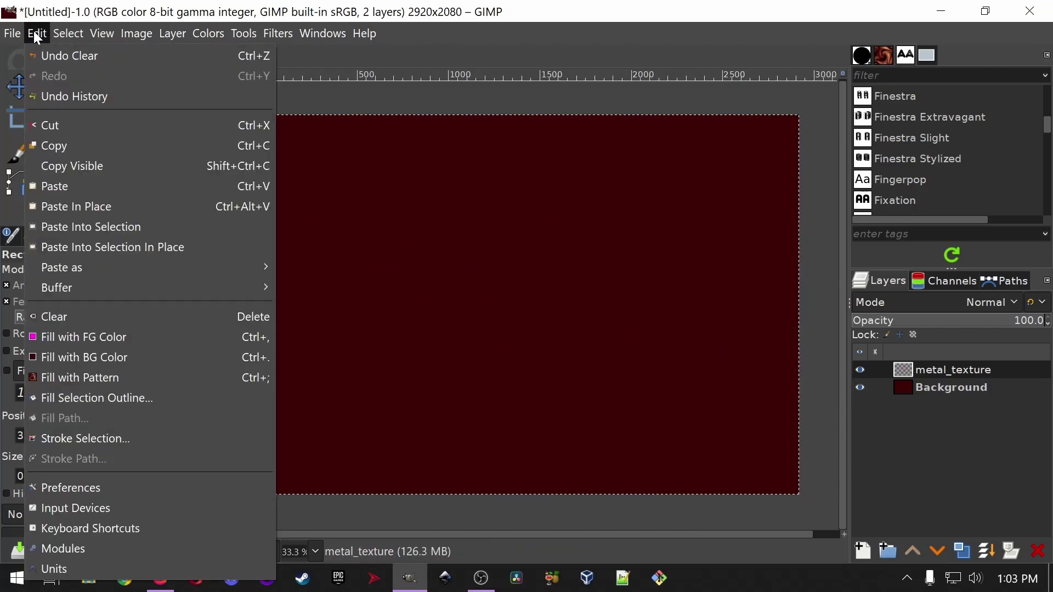
mouse_move(17, 33)
mouse_move(68, 34)
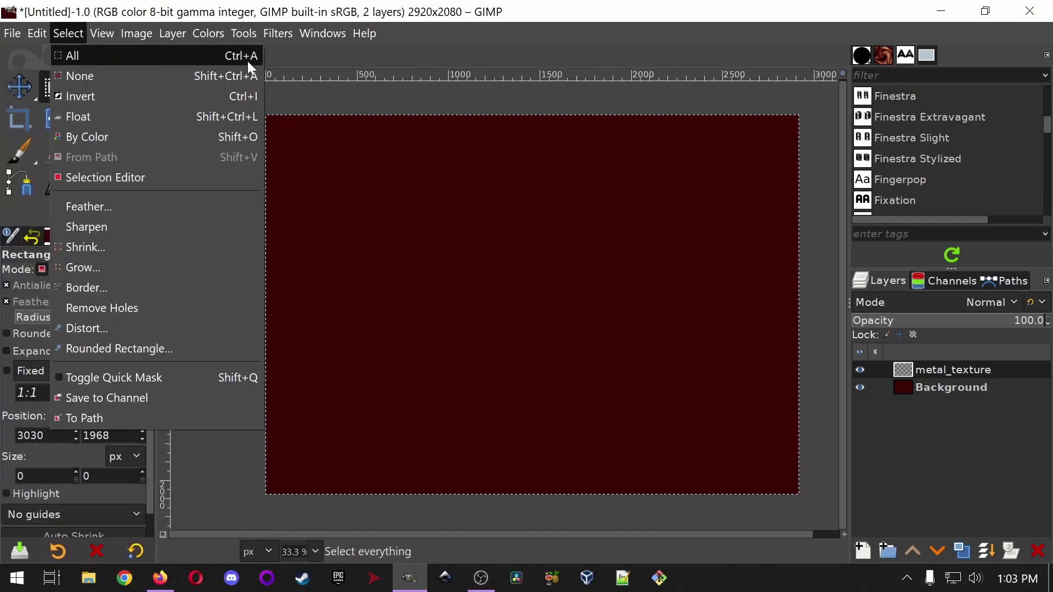
click(566, 22)
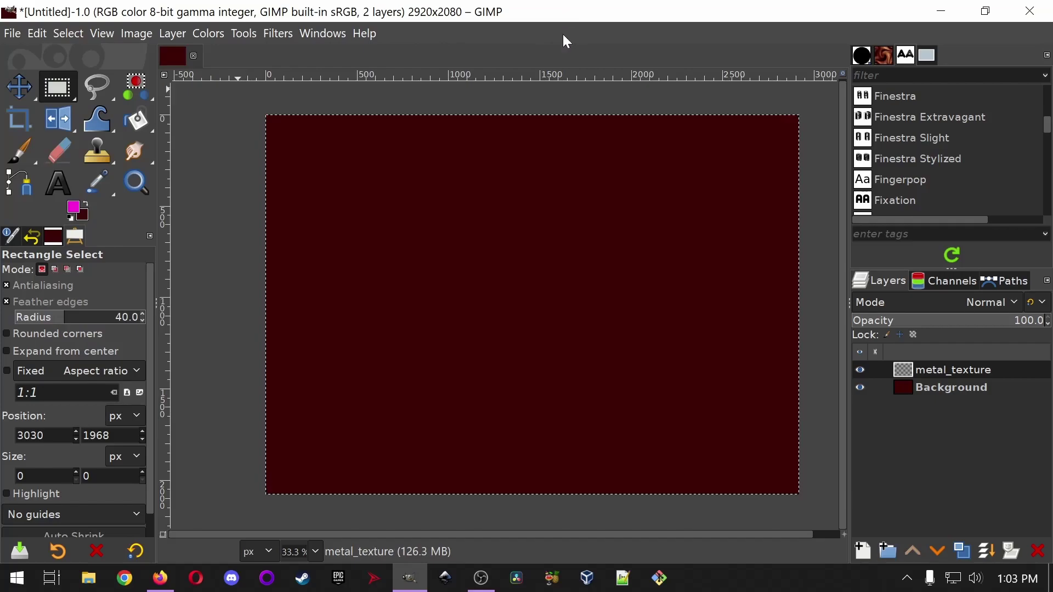
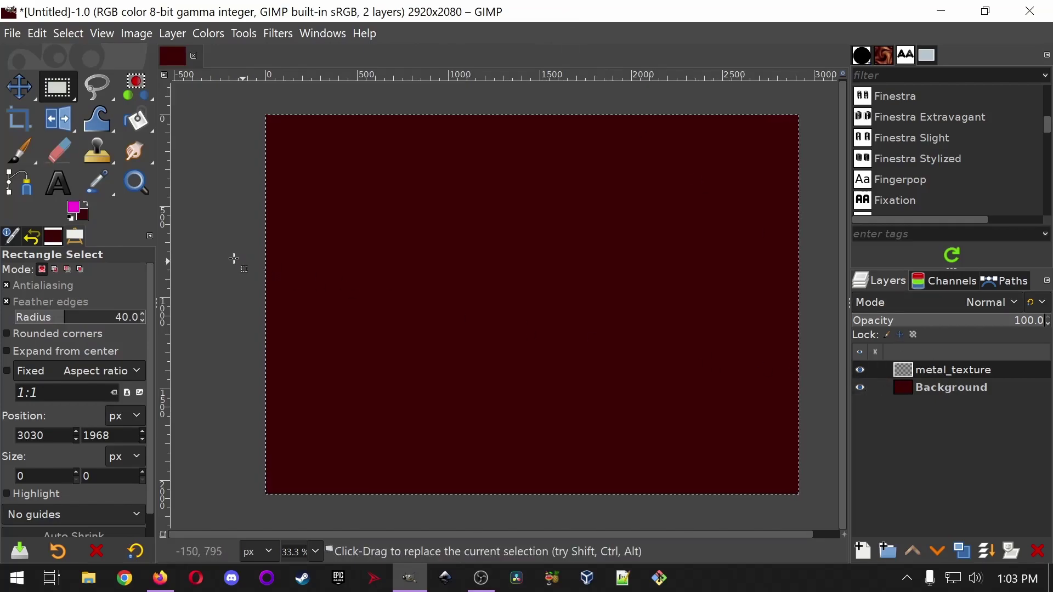
- Set the foreground color to a light grayish blue (83b8cd)
click(76, 210)
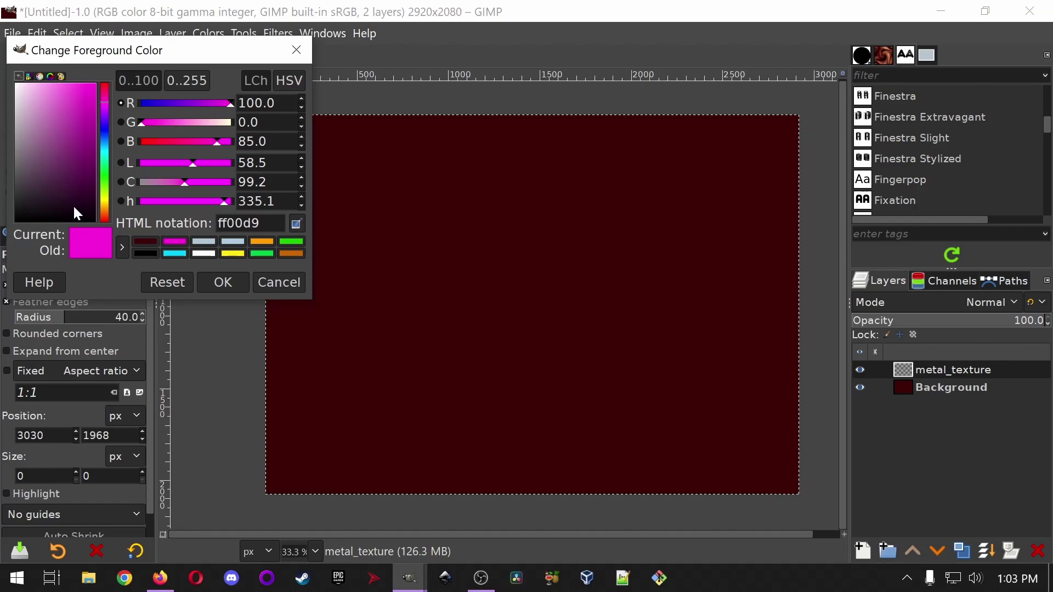
click(107, 146)
drag(69, 129, 45, 74)
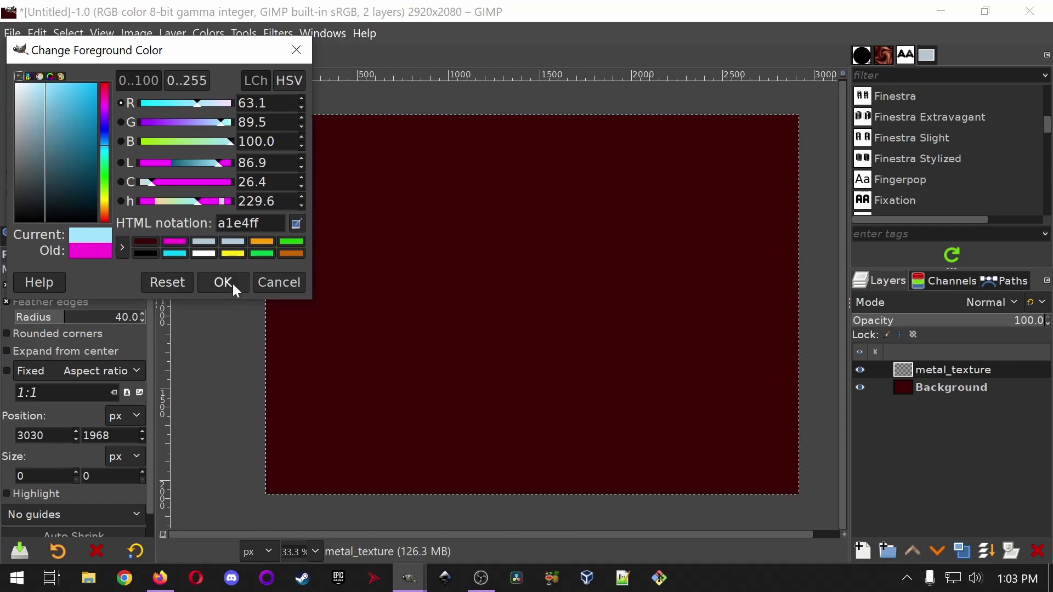
drag(41, 102, 45, 109)
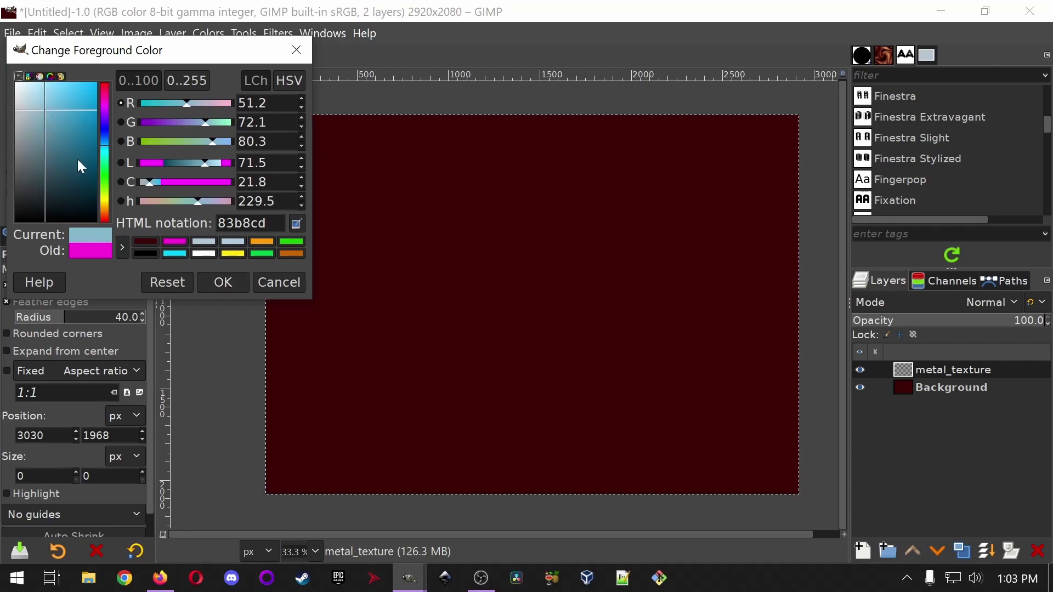
click(222, 282)
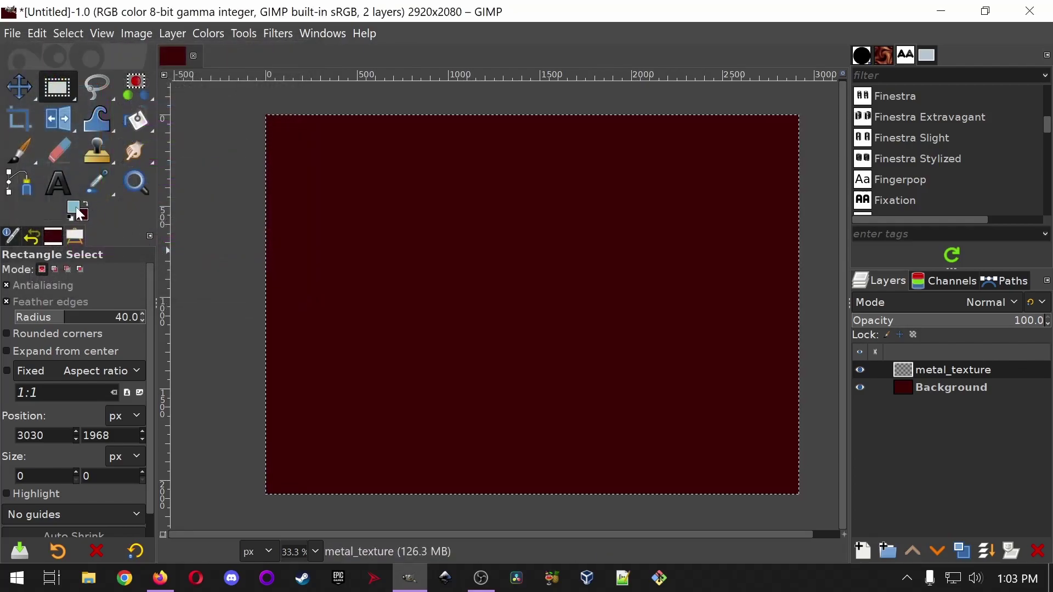
click(75, 206)
click(240, 288)
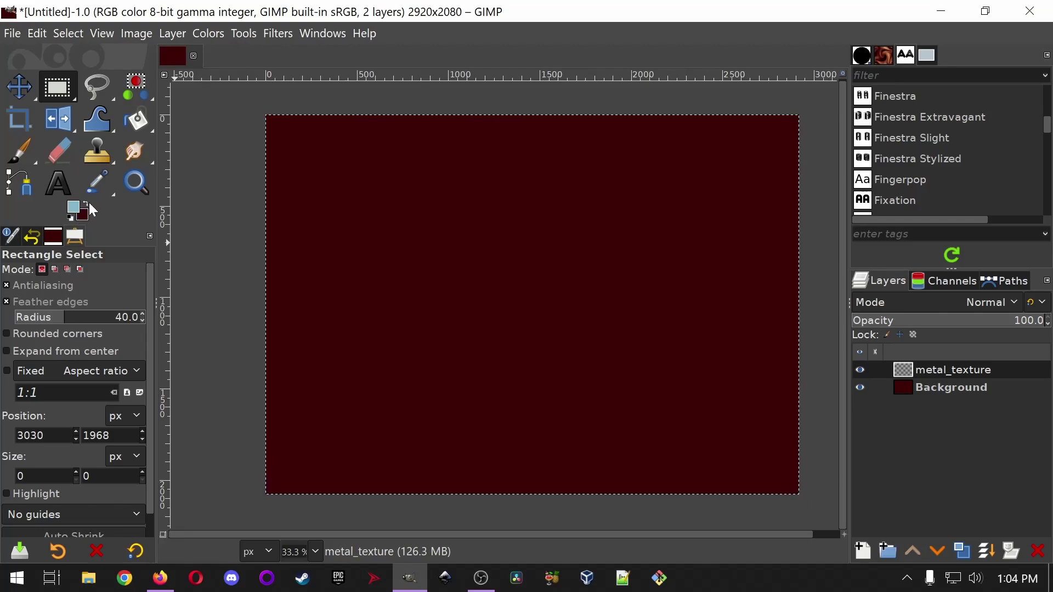
click(86, 205)
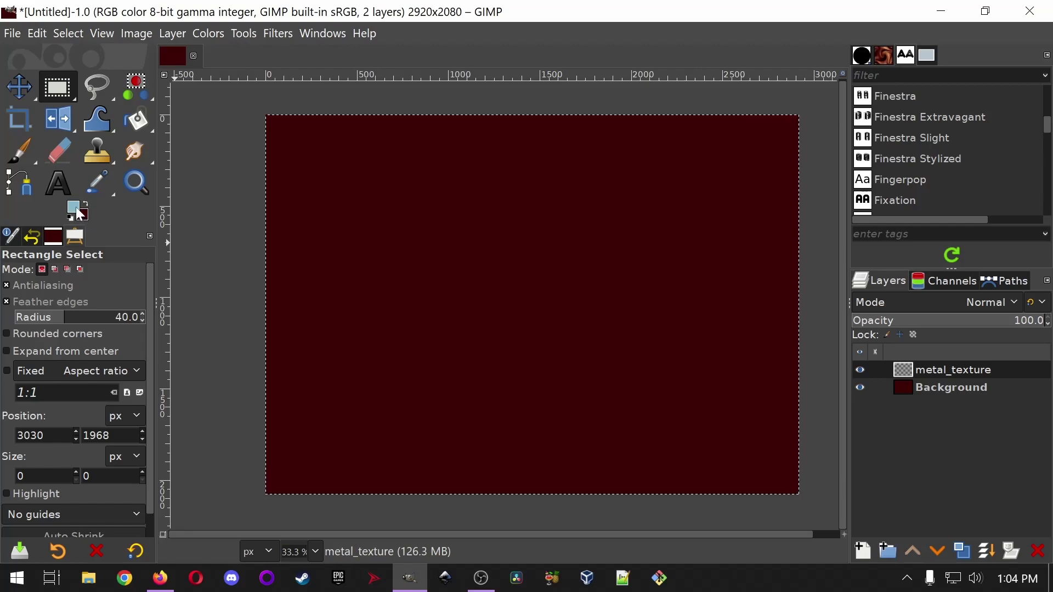
click(75, 206)
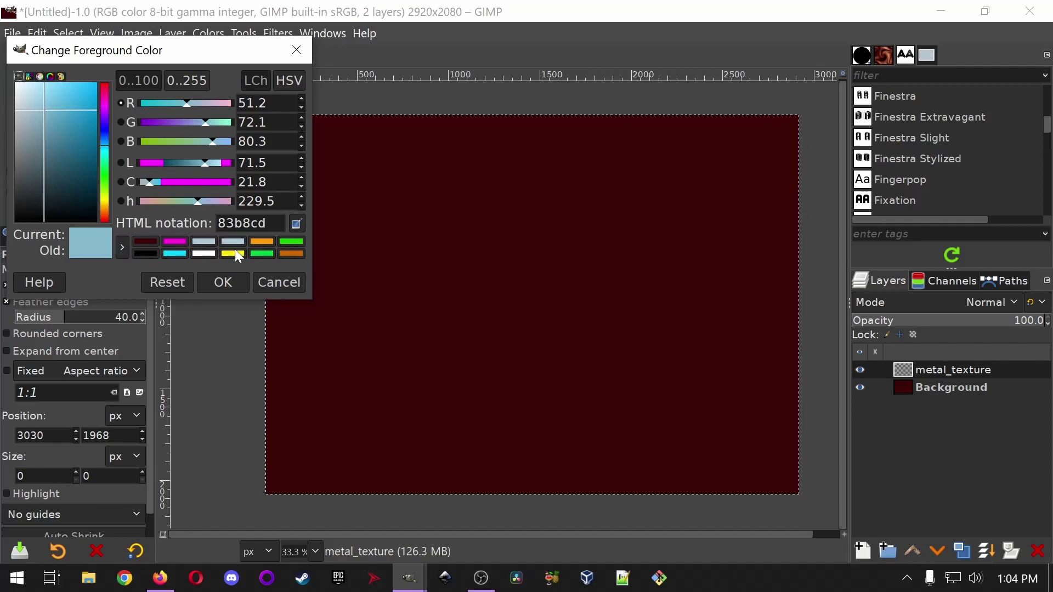
click(220, 282)
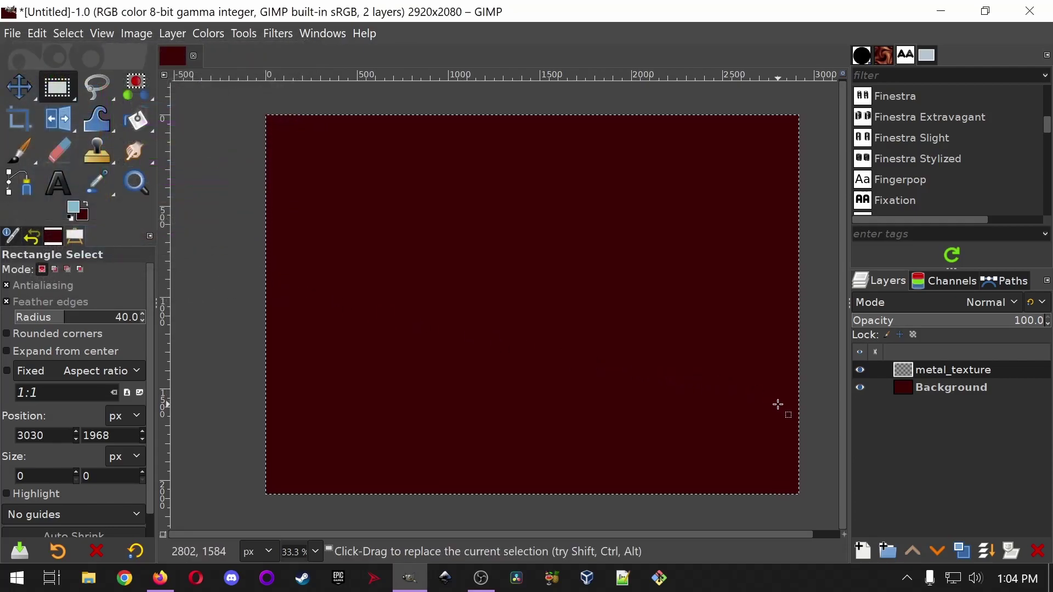
- Set the foreground color to bright green (00ff26) and paint a small blob on the Background layer with the Paintbrush
click(976, 390)
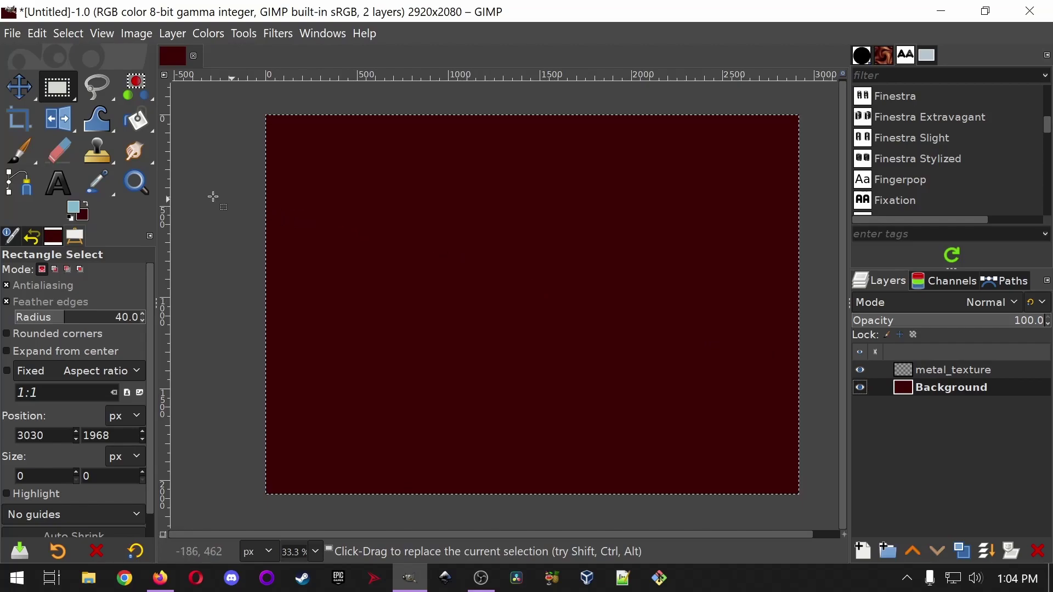
click(21, 155)
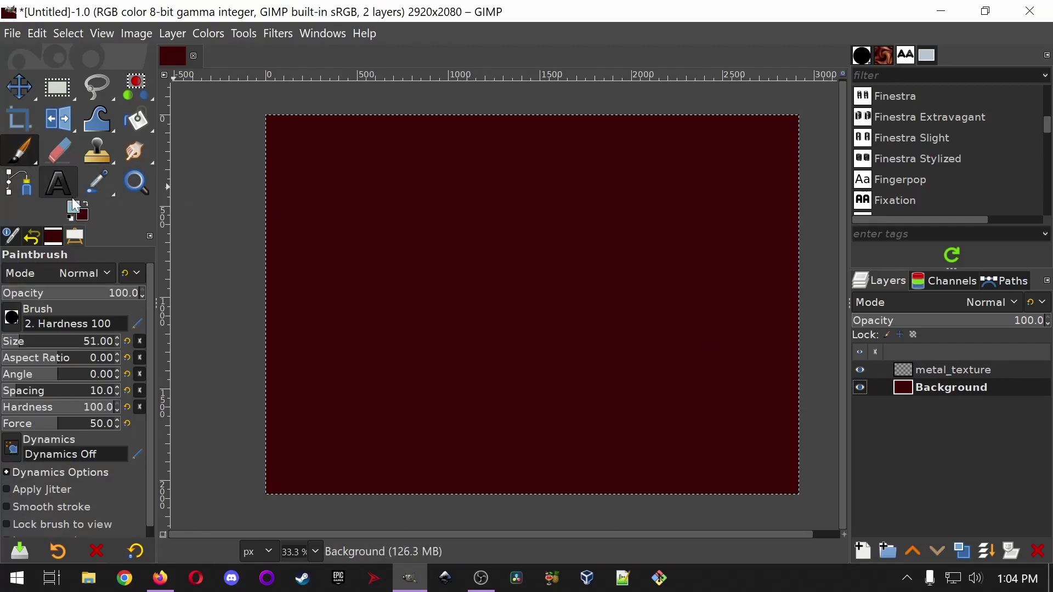
click(71, 207)
click(104, 177)
click(96, 83)
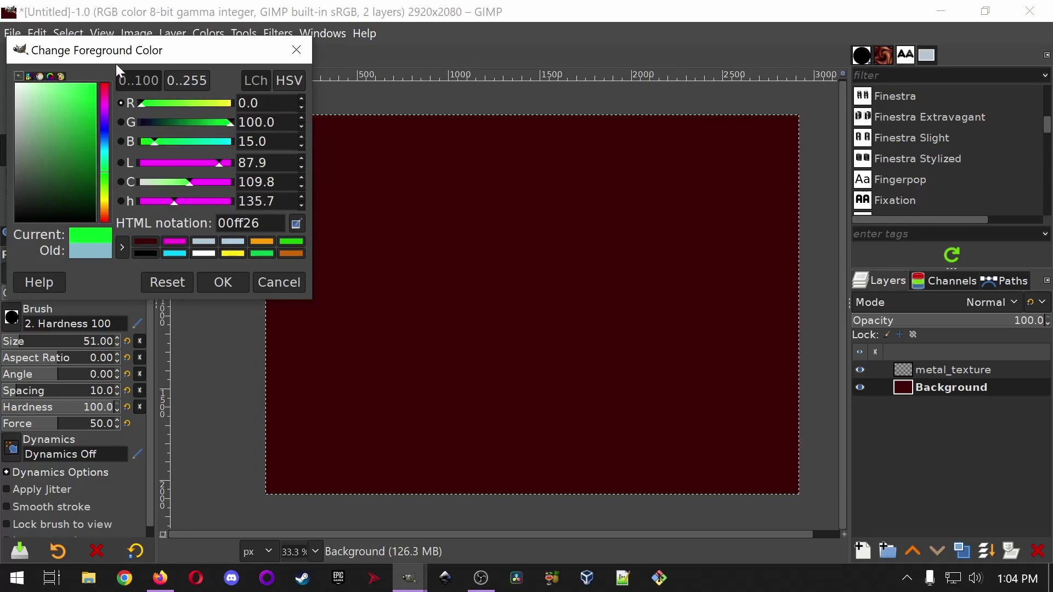
click(223, 283)
drag(391, 275, 396, 266)
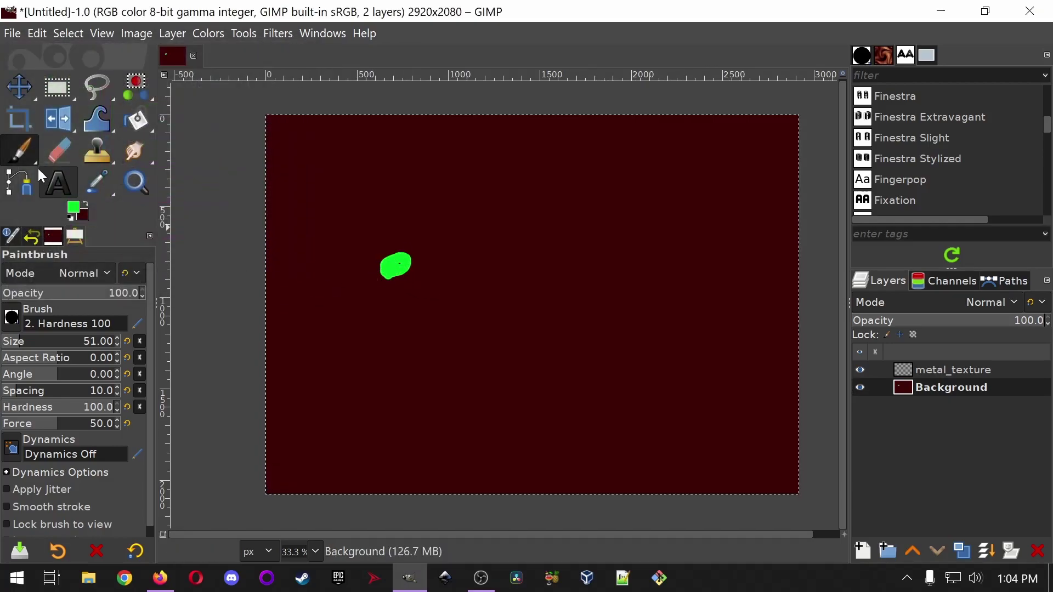
- Set the foreground color to a deep blue and paint a second small blob beside the green one on the Background layer
click(74, 207)
click(107, 130)
click(78, 124)
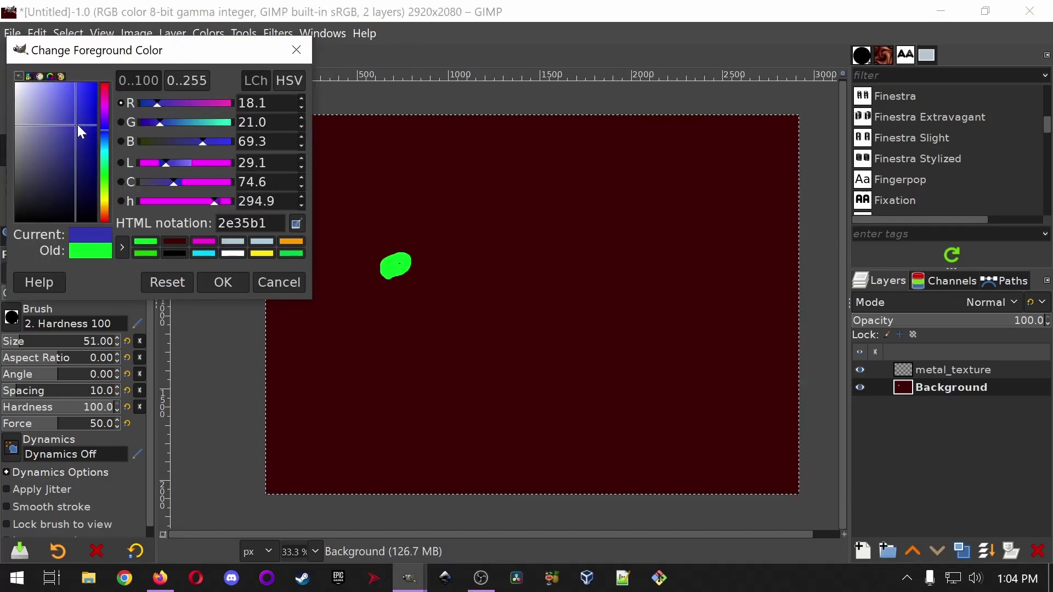
click(221, 279)
drag(463, 261, 470, 284)
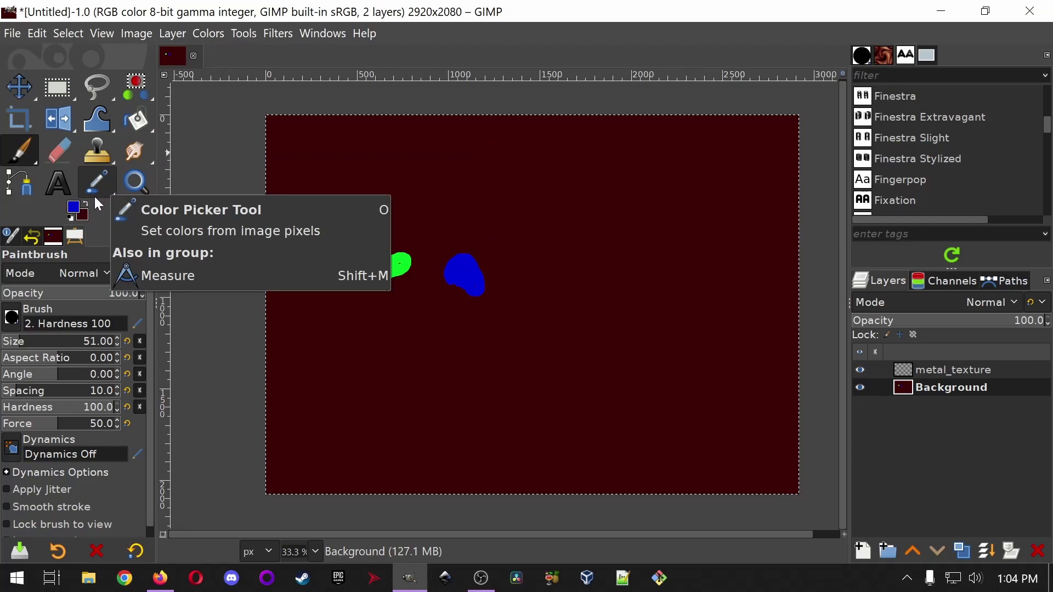
- Set the foreground color to a muted gray-blue (5b5c75)
click(74, 208)
drag(77, 180, 34, 157)
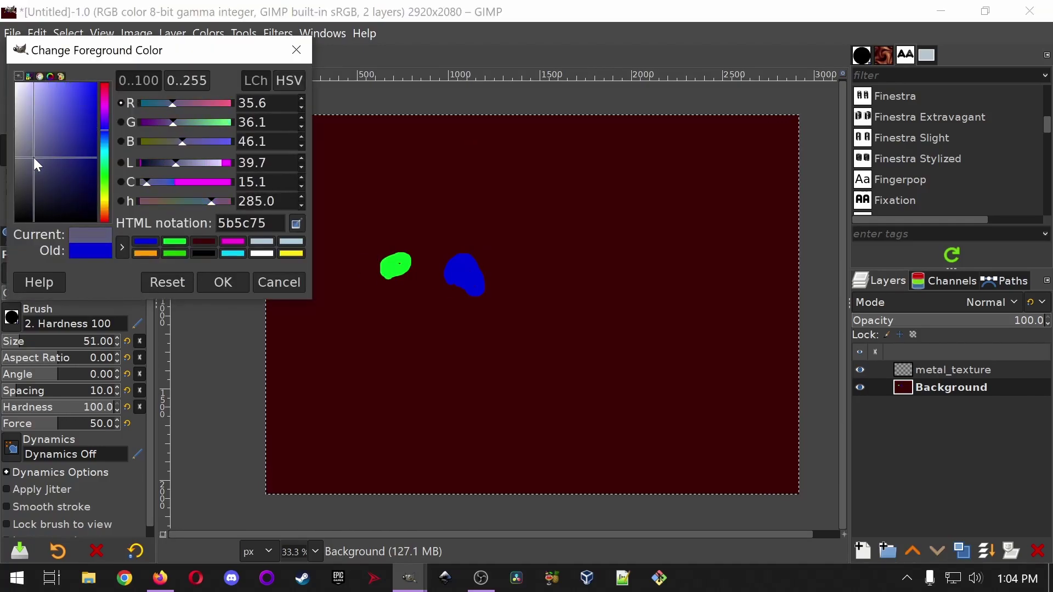
click(217, 280)
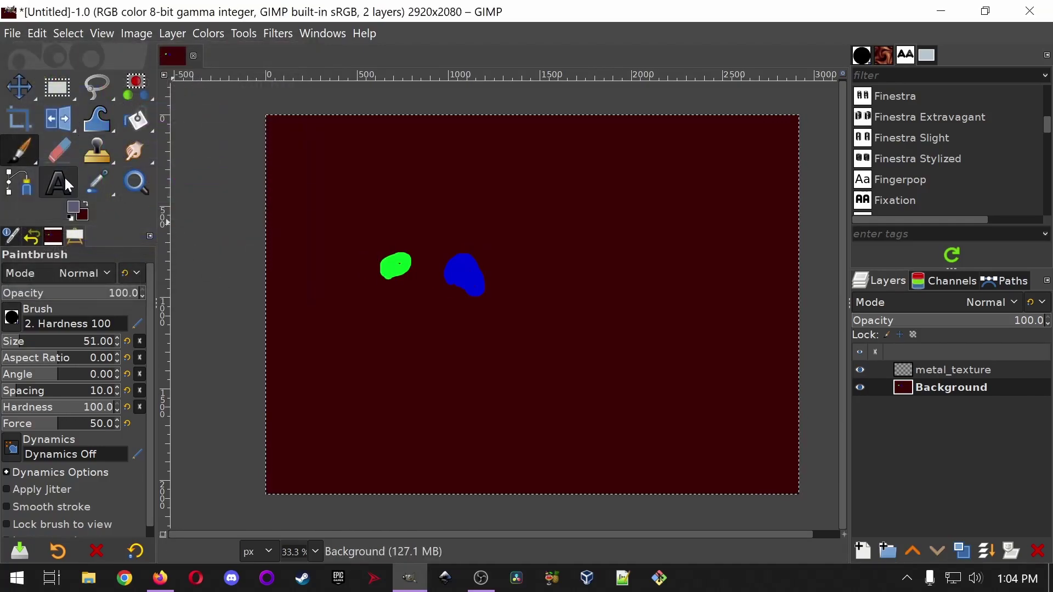
- Sample the foreground color with the Color Picker from the green blob, the blue blob and the dark red background
click(100, 180)
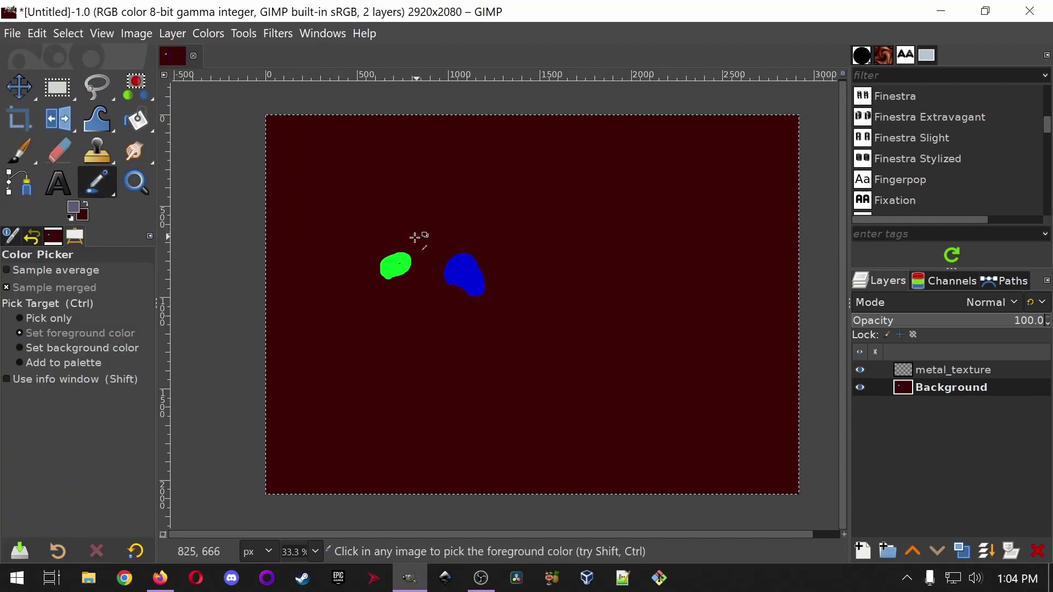
click(390, 267)
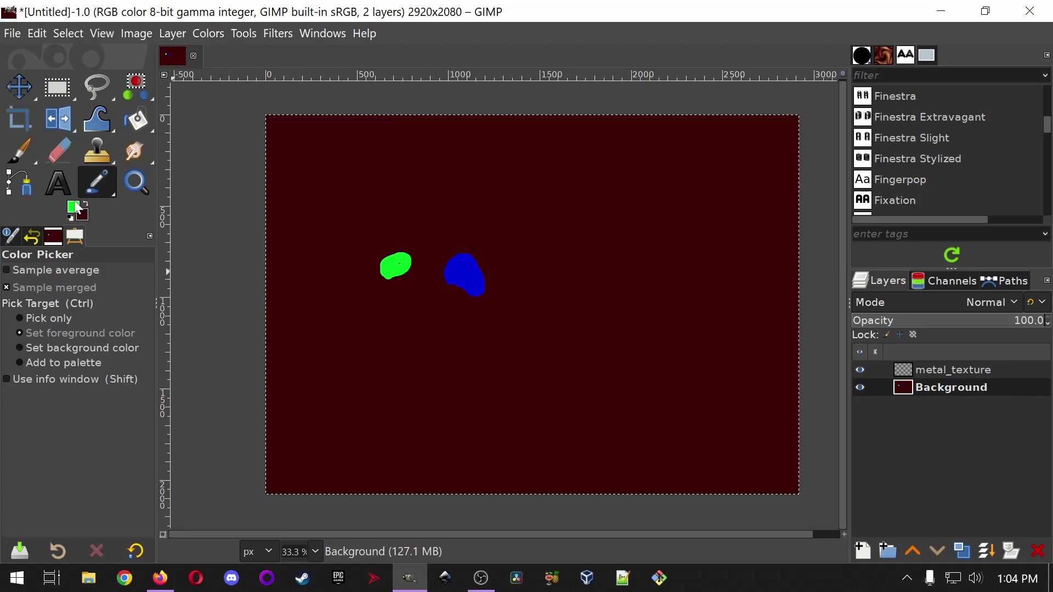
click(461, 270)
click(574, 240)
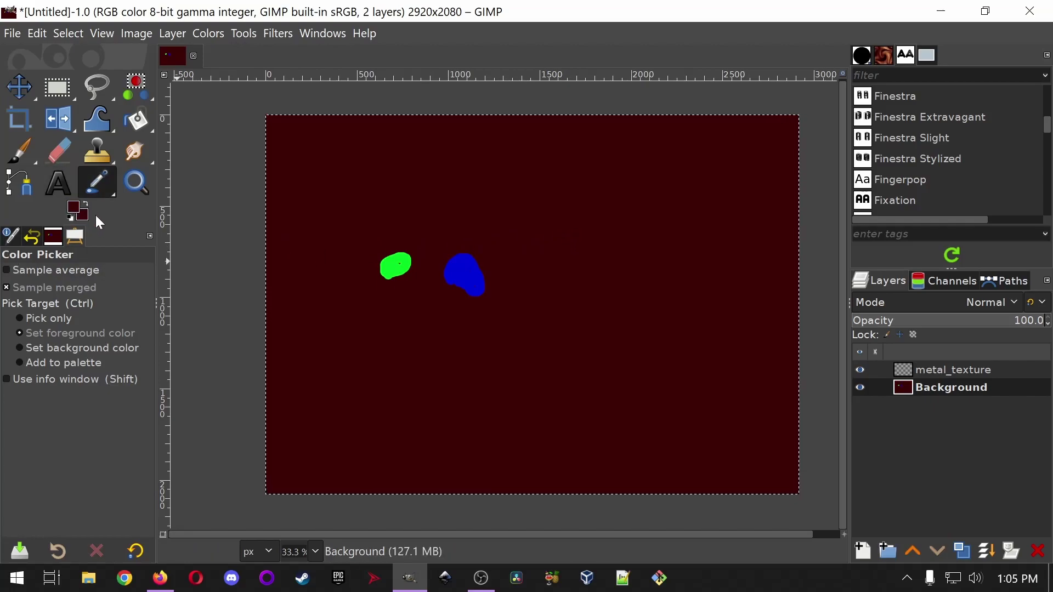
- Bucket-fill the entire metal_texture layer with a muted periwinkle blue set as the foreground color
click(949, 371)
click(478, 317)
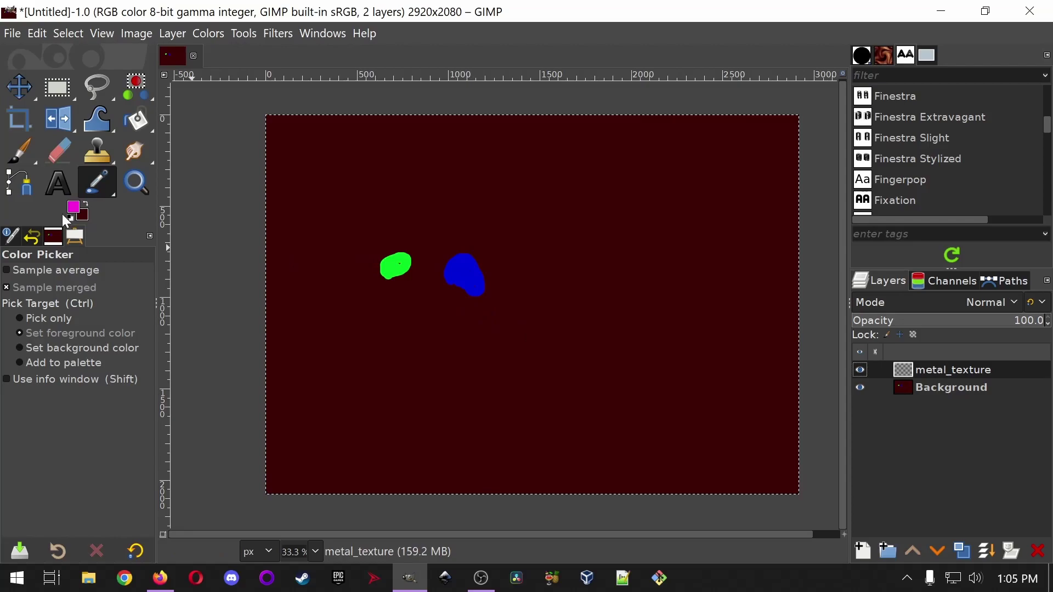
click(74, 208)
click(105, 138)
click(41, 134)
click(80, 167)
key(Return)
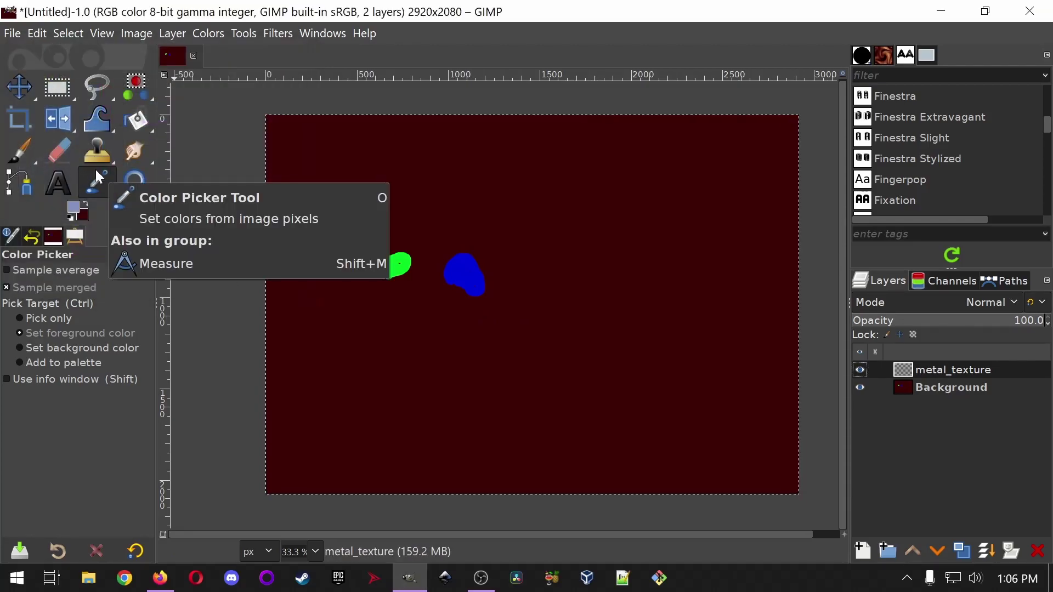
click(141, 125)
click(558, 243)
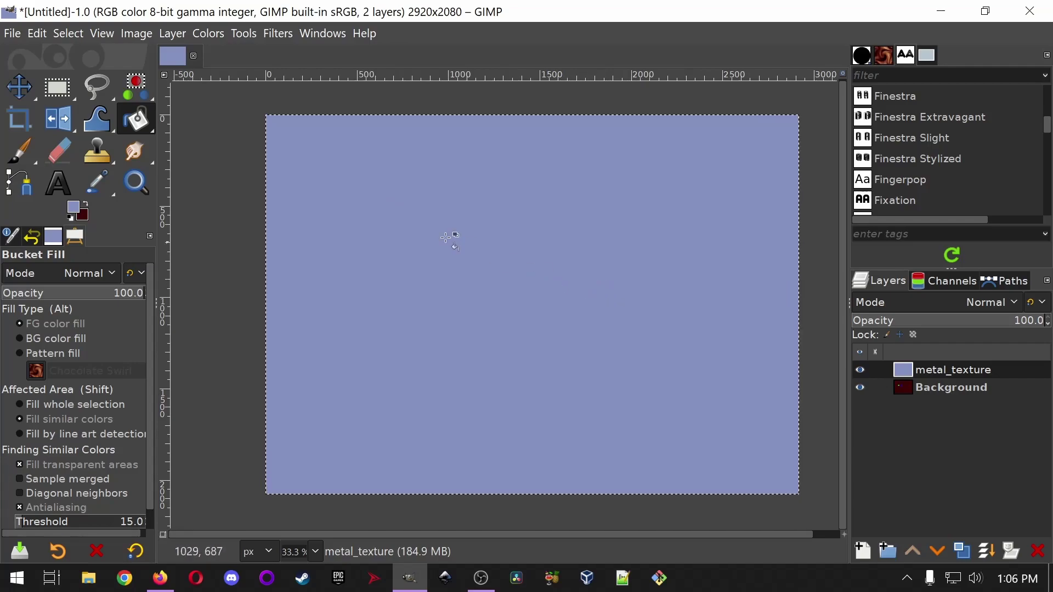
- Start the HSV Noise filter on the metal_texture layer with hue 10.00, saturation 0.467 and value 0.342
click(280, 36)
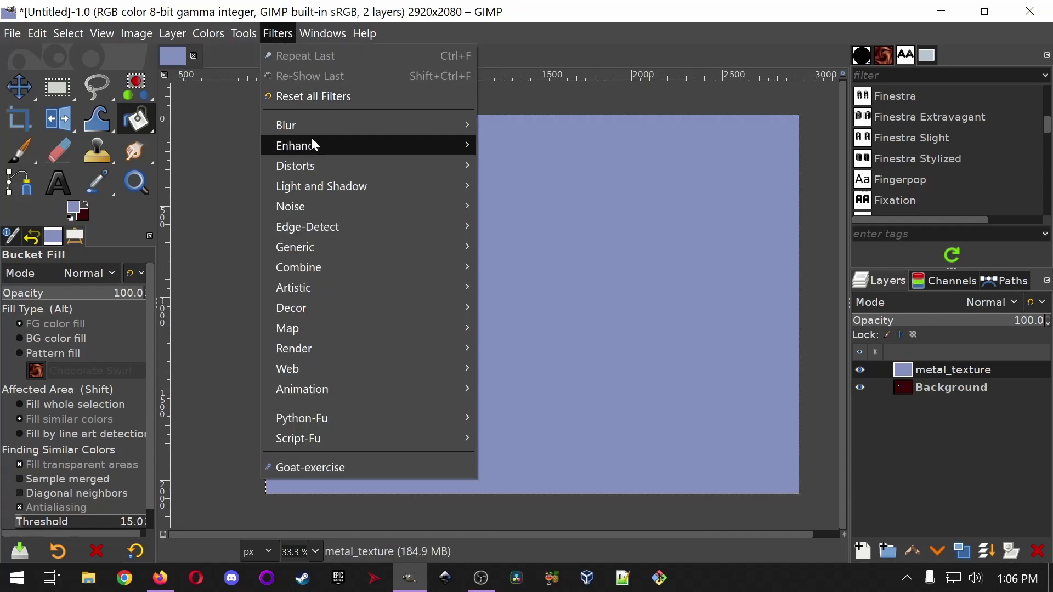
mouse_move(314, 134)
mouse_move(318, 203)
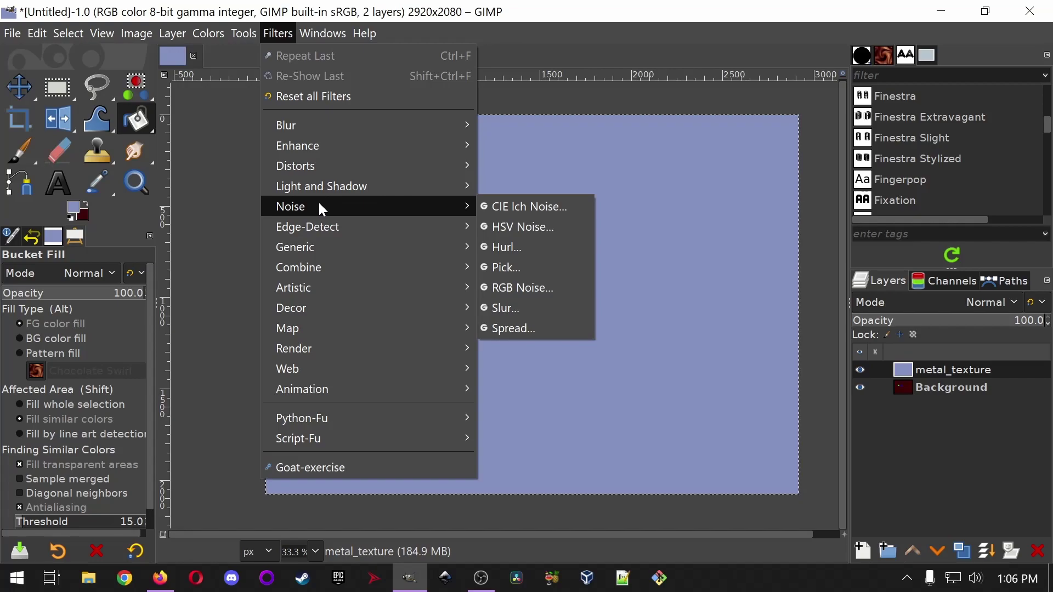
click(549, 227)
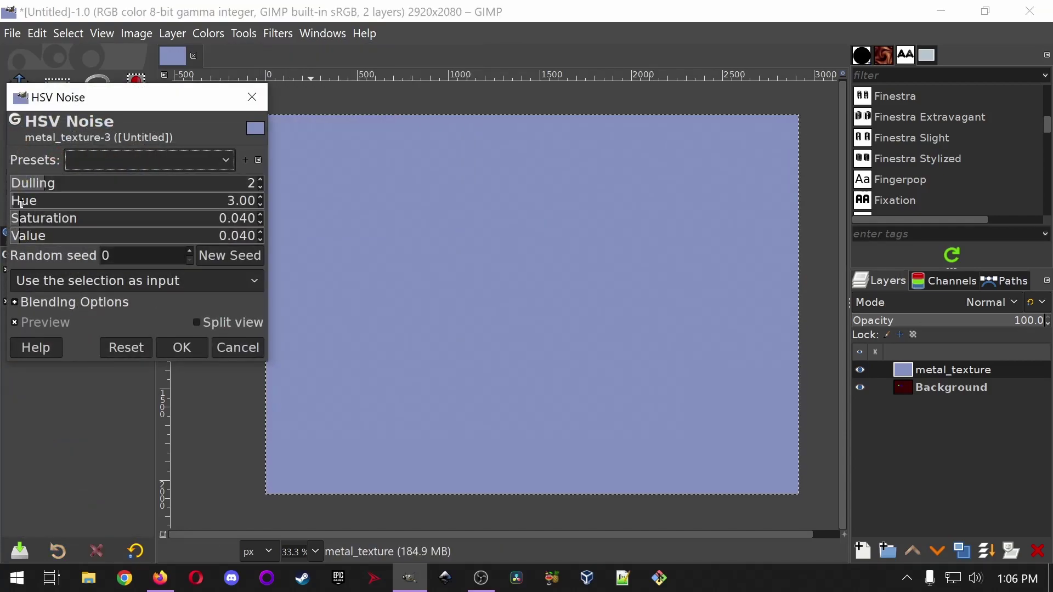
drag(27, 205, 137, 211)
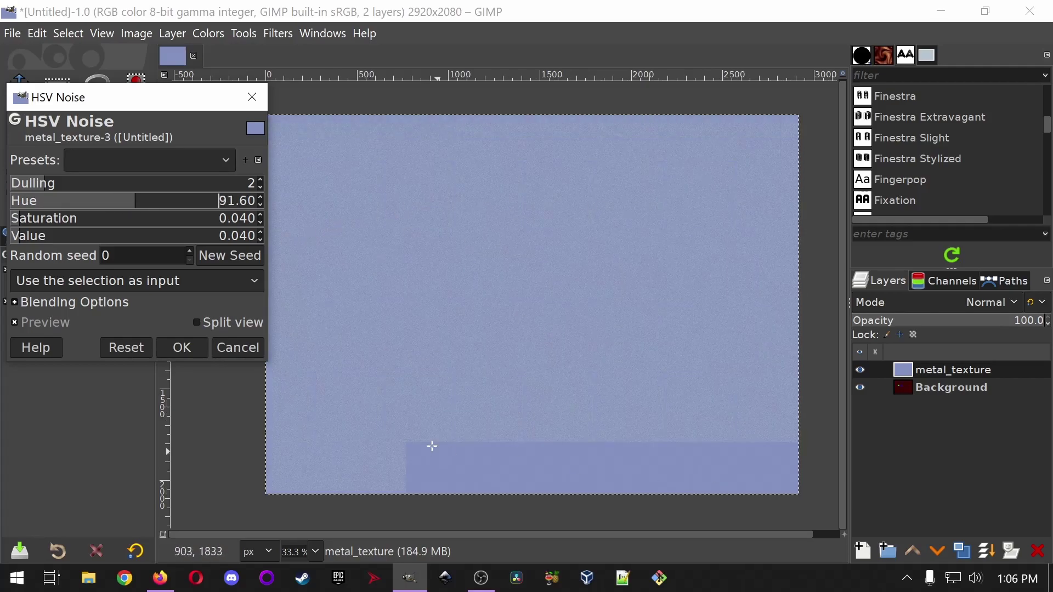
click(37, 202)
click(25, 202)
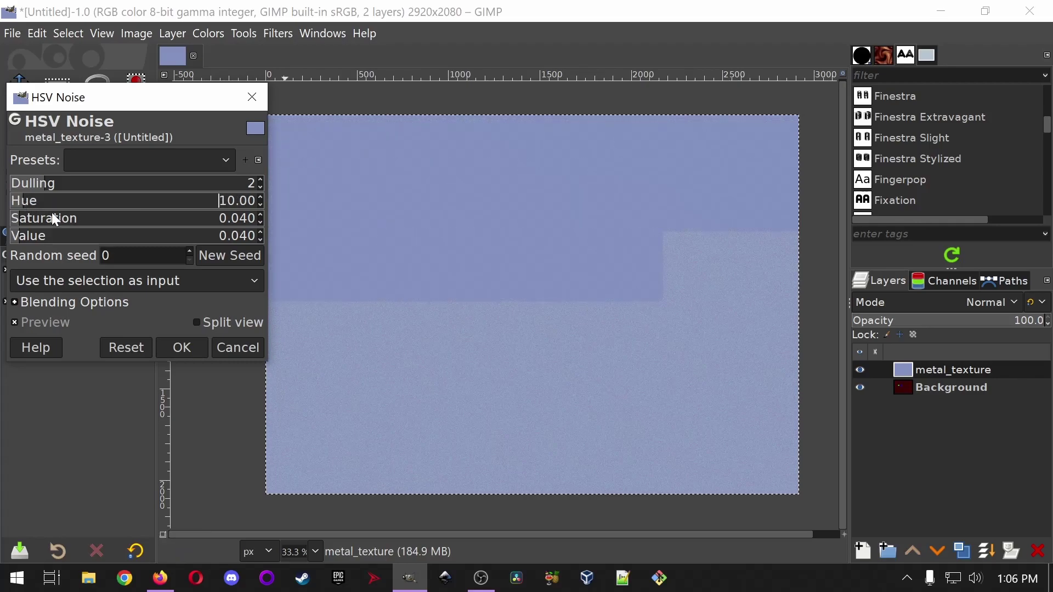
click(126, 224)
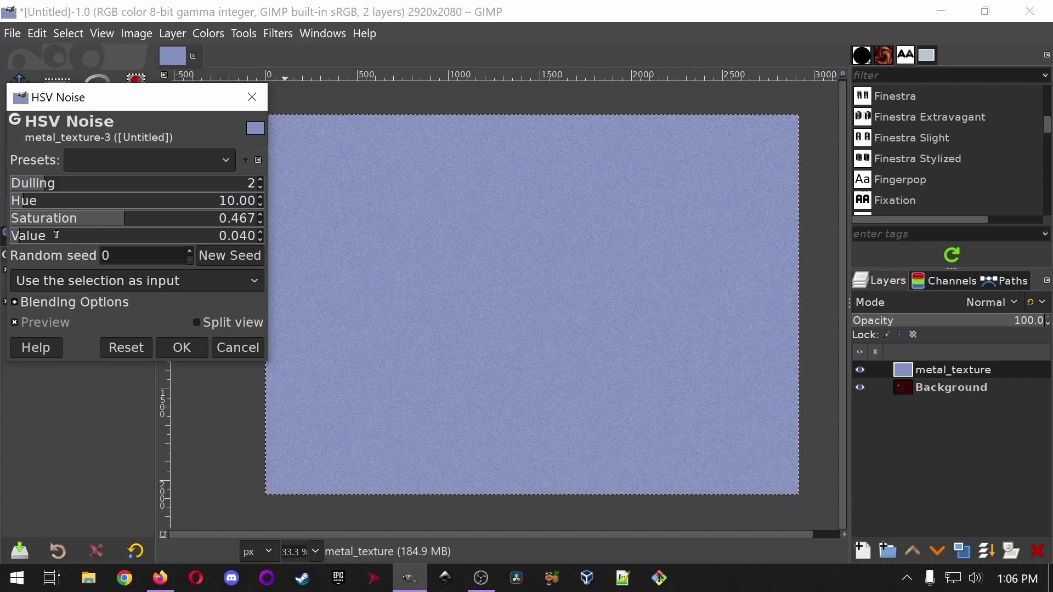
click(94, 241)
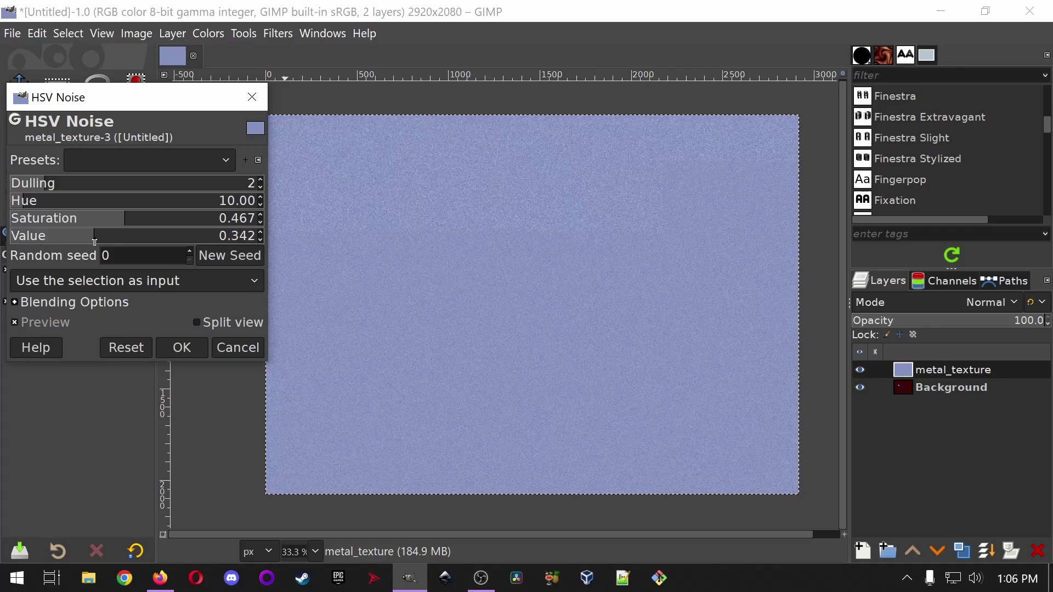
- Set the HSV noise hue to 38.40 and saturation to 0.742, and apply the filter
click(28, 185)
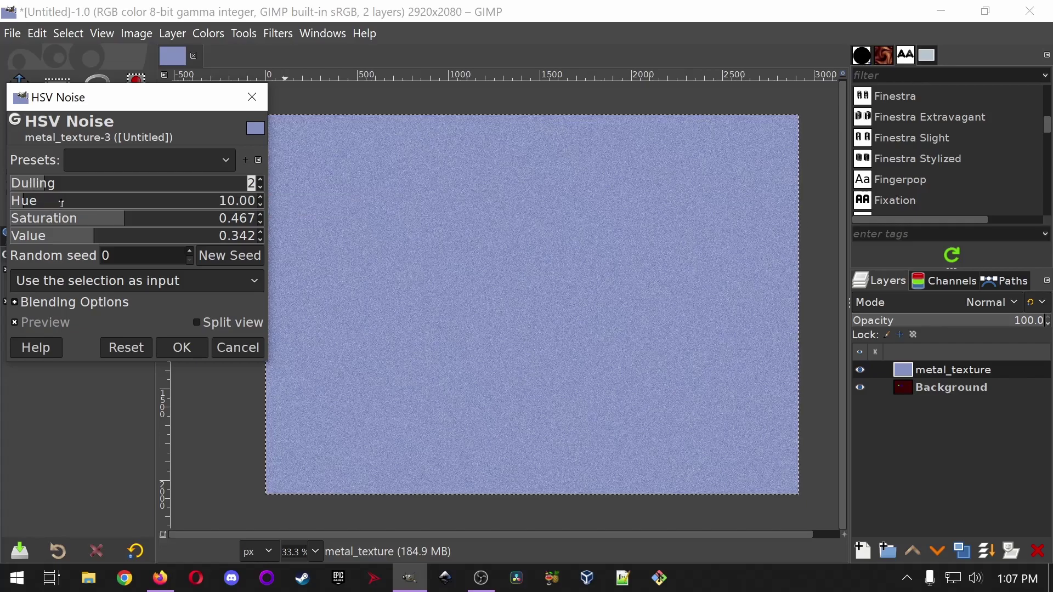
click(63, 204)
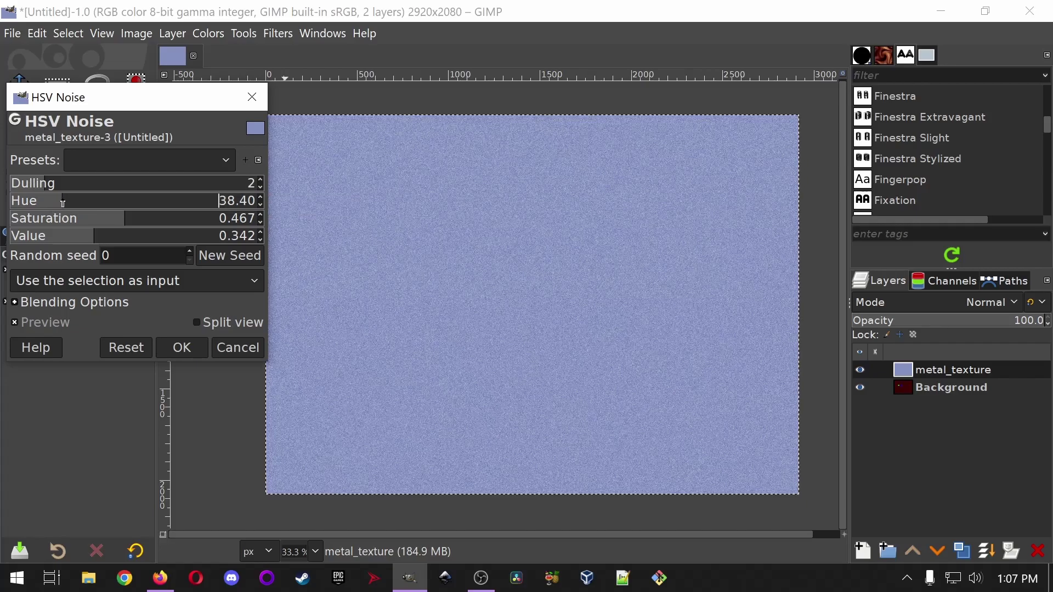
click(193, 220)
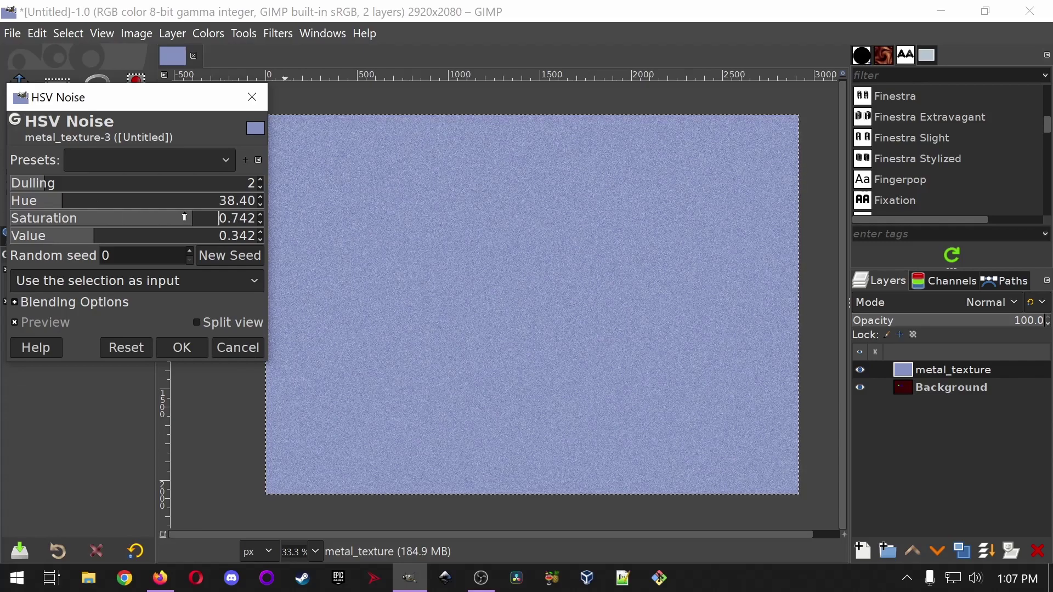
click(190, 348)
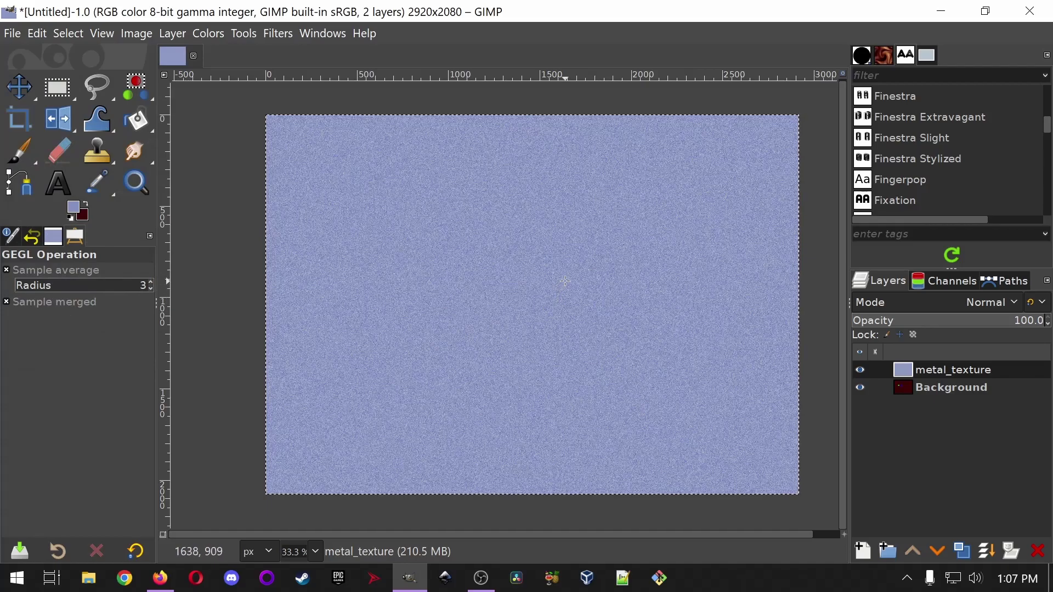
- Apply a Linear Motion Blur with length about 339 and angle about -31 to the metal_texture layer, then toggle the layer's visibility off and on
click(278, 34)
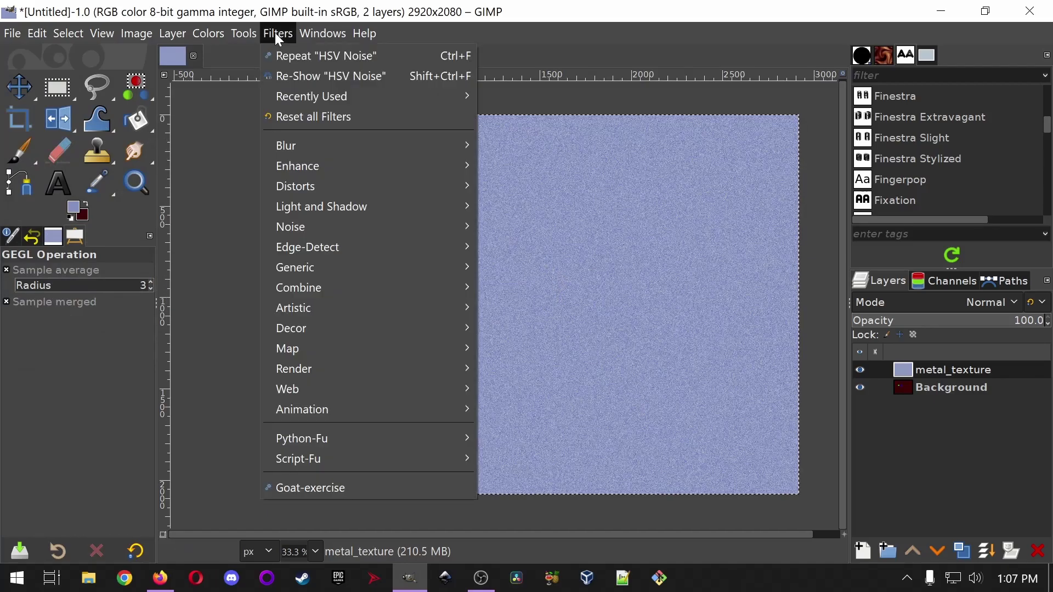
mouse_move(347, 141)
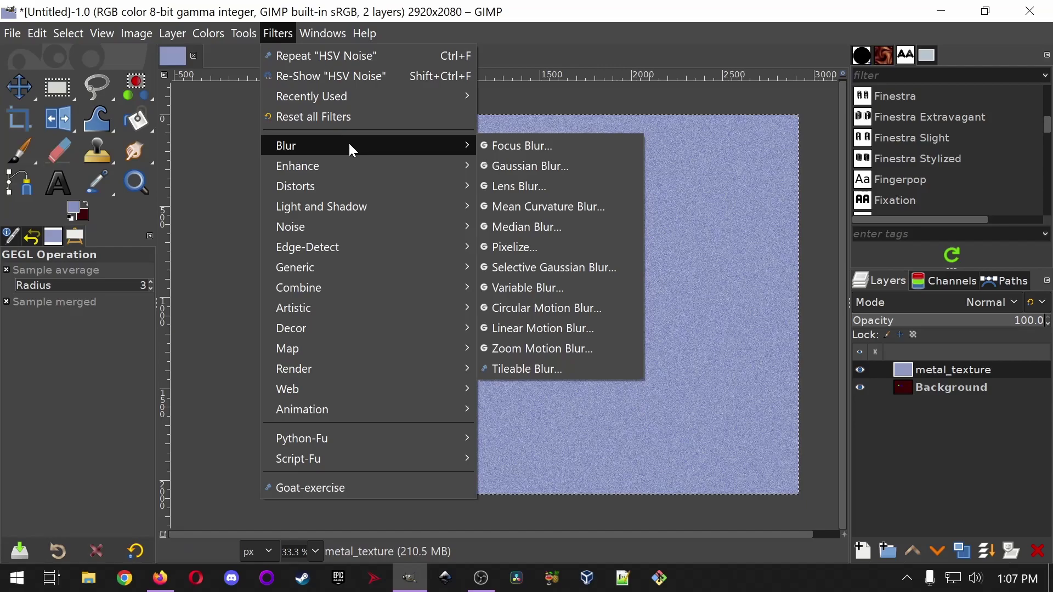
click(578, 332)
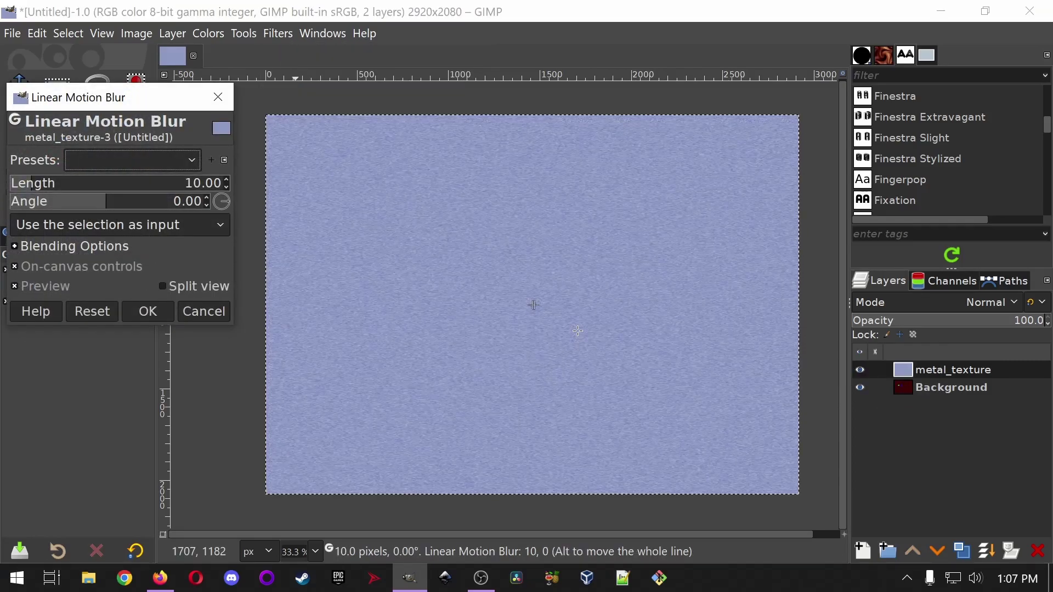
drag(72, 103, 189, 158)
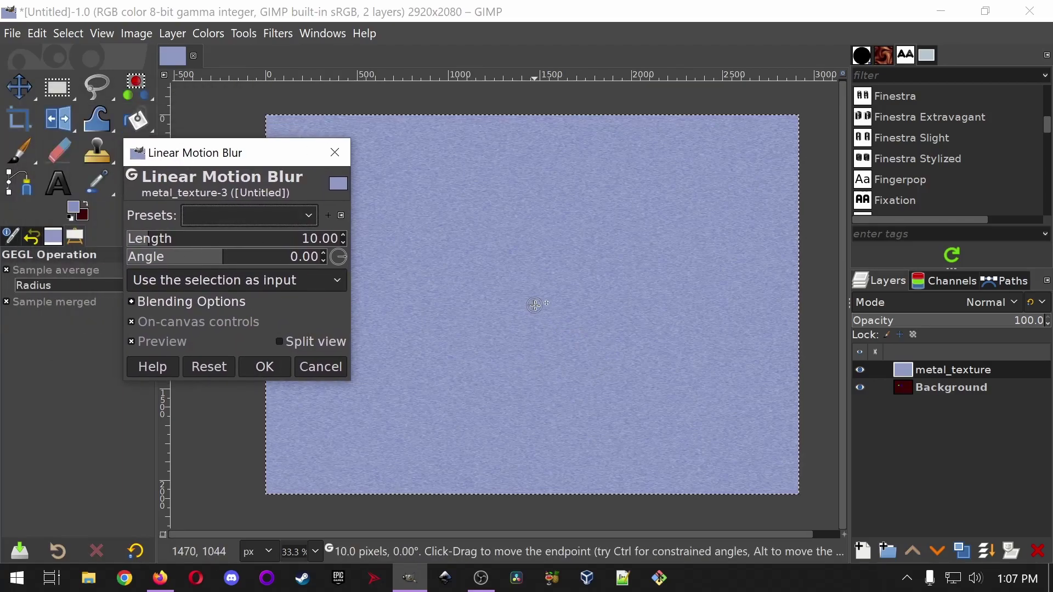
drag(535, 305, 585, 271)
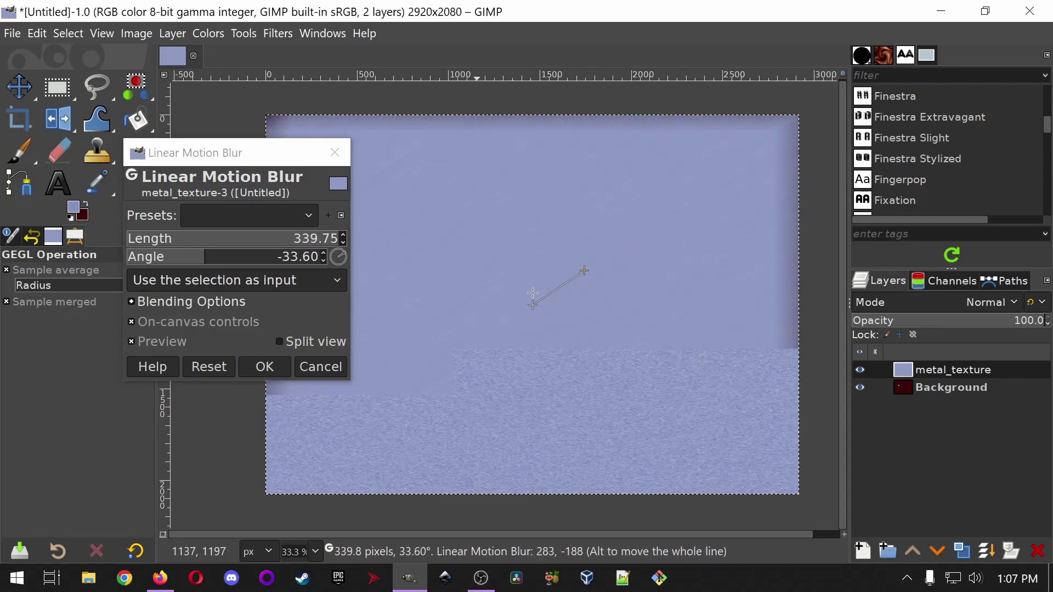
drag(586, 270, 586, 302)
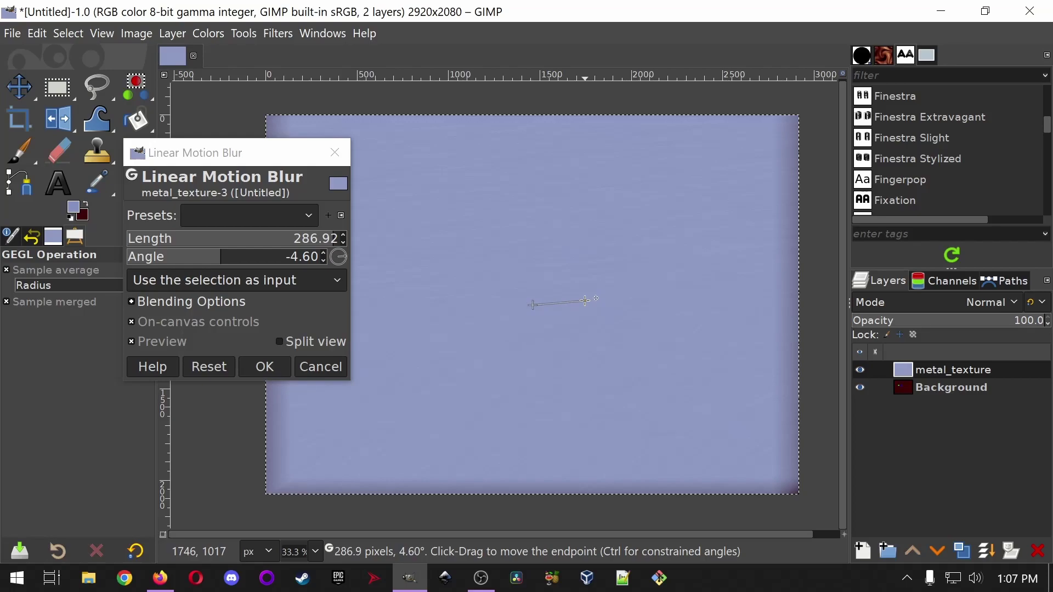
drag(586, 302, 587, 273)
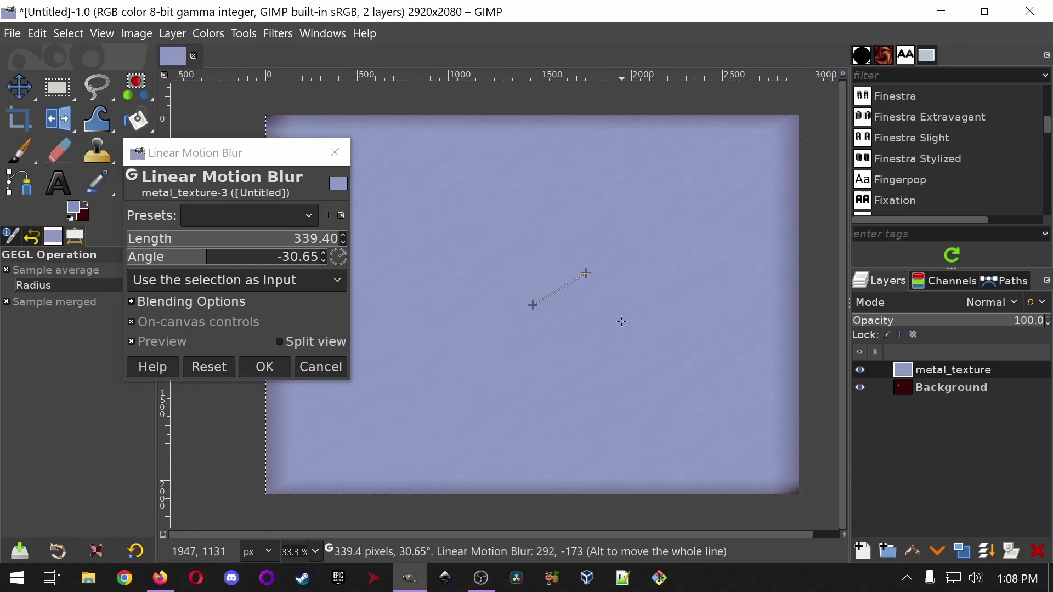
click(268, 364)
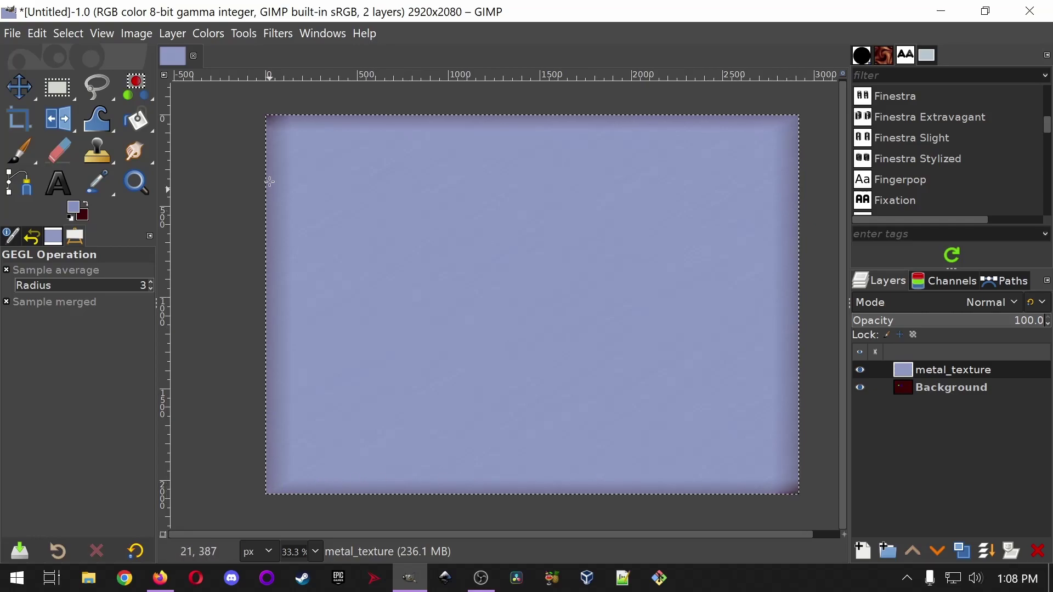
click(860, 370)
click(860, 371)
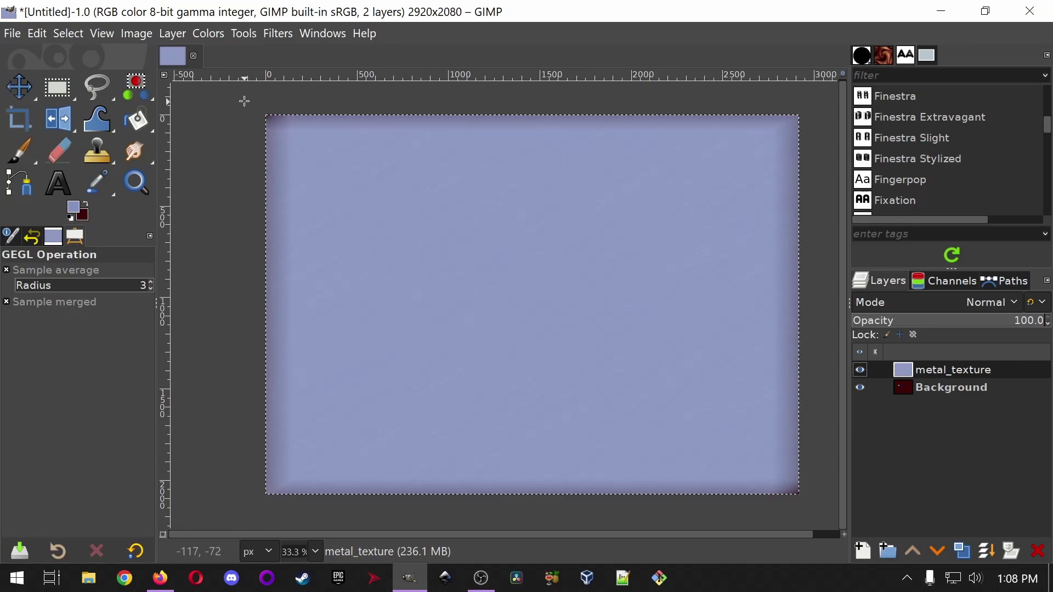
- Apply HSV Noise to the metal_texture layer with hue 30.00, saturation 0.953 and value 0.291
click(278, 33)
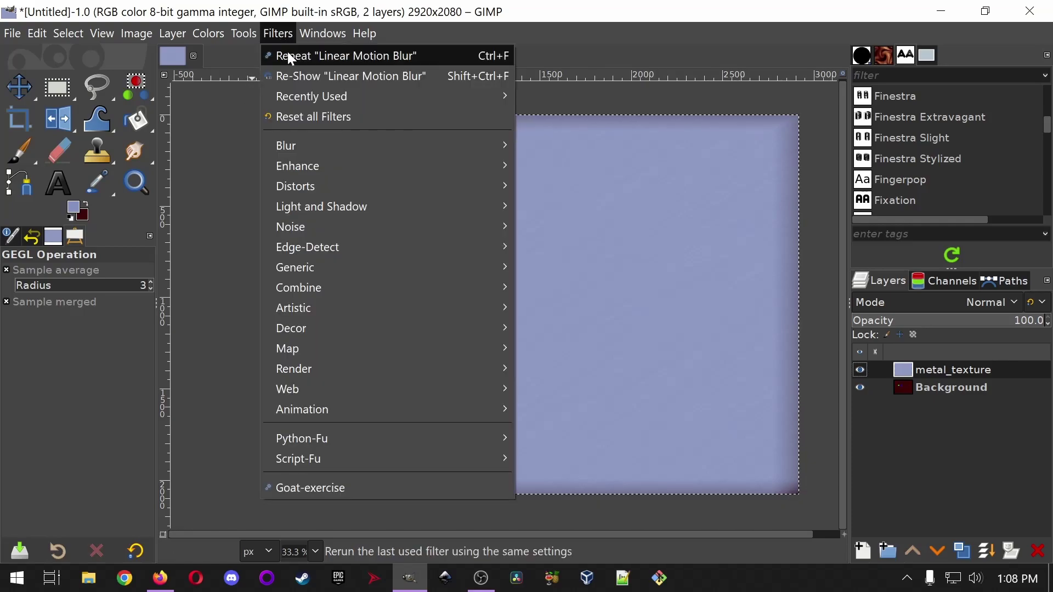
mouse_move(398, 237)
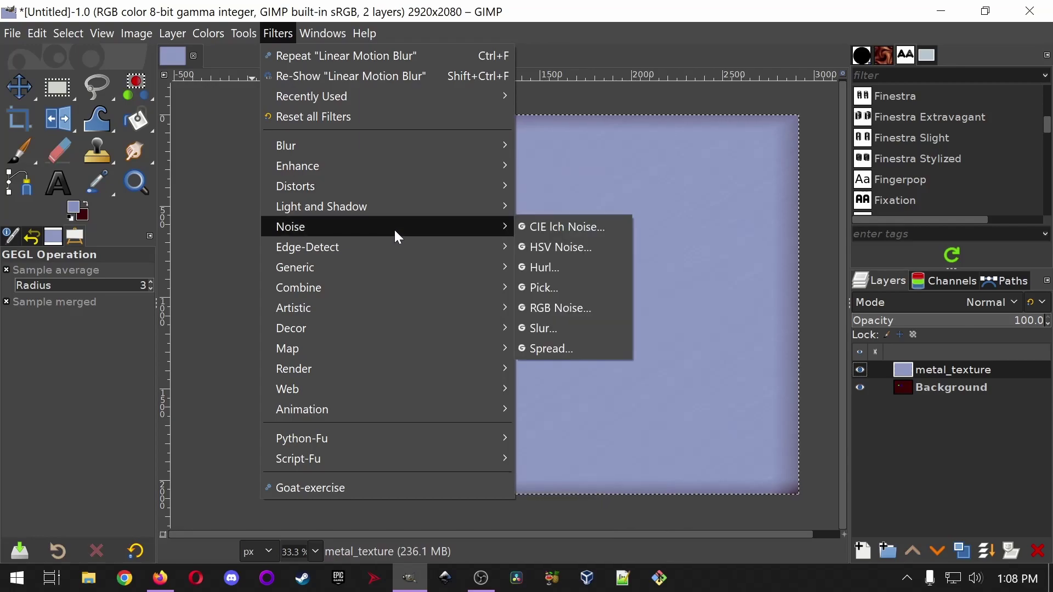
click(567, 247)
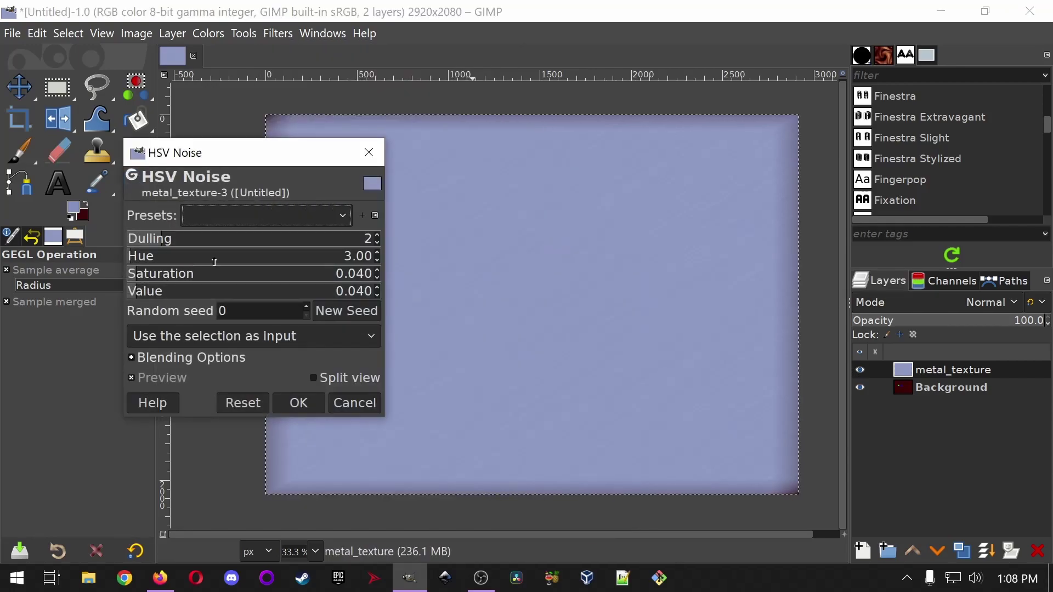
click(168, 257)
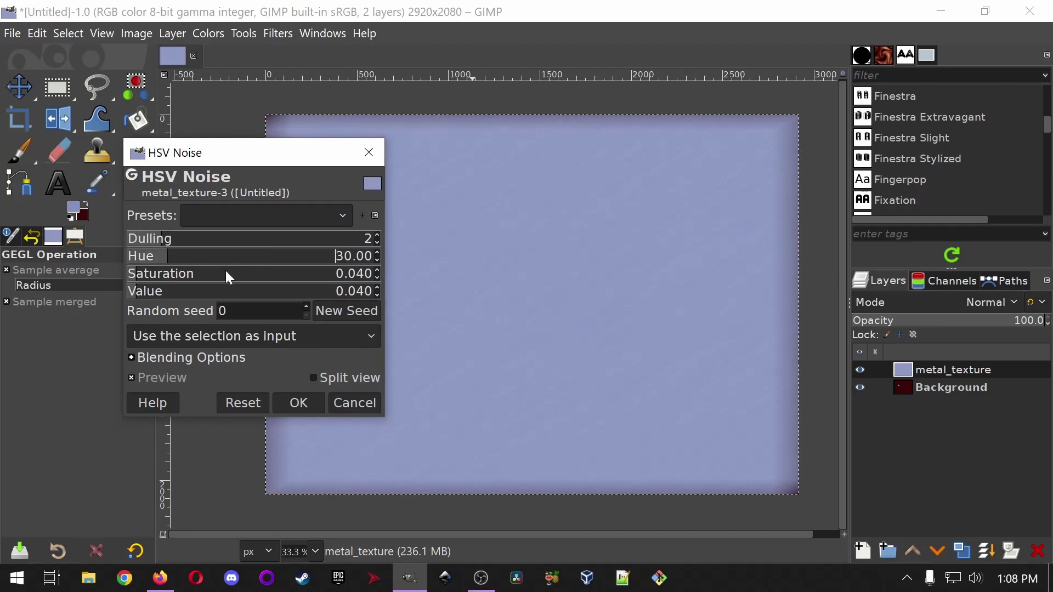
click(363, 274)
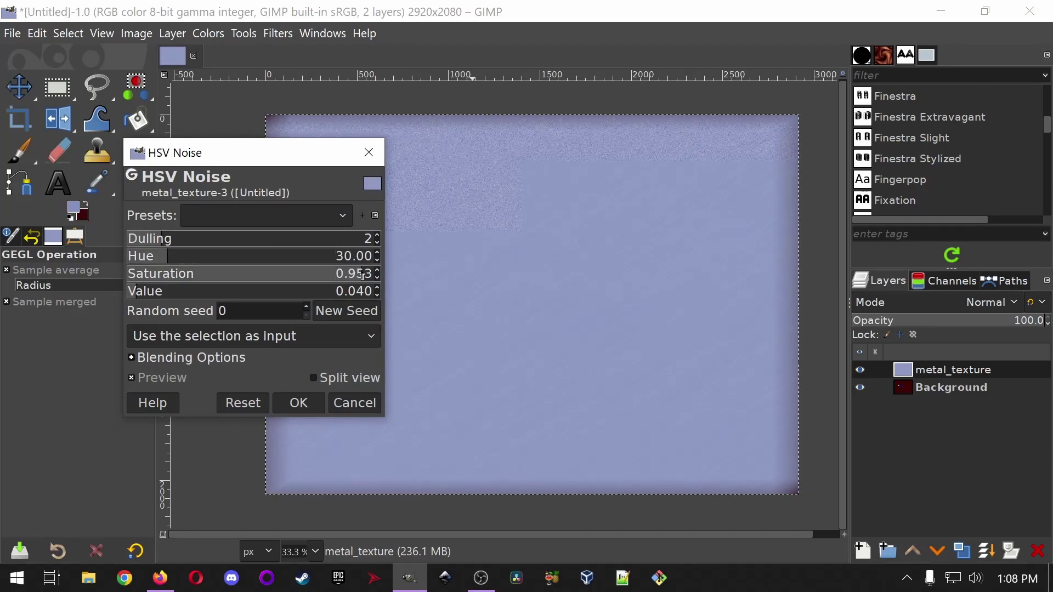
click(199, 292)
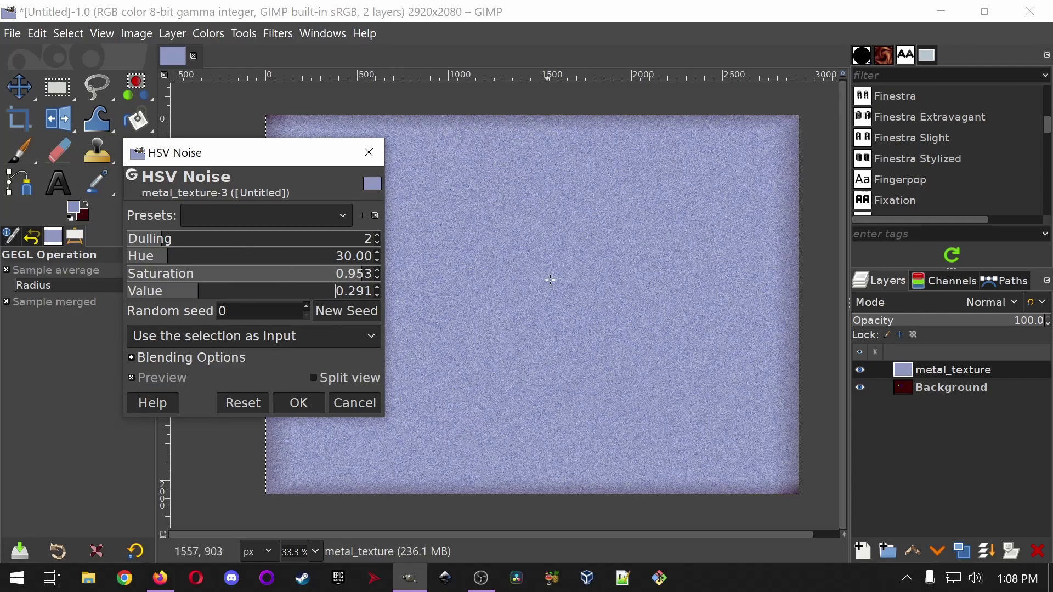
key(Return)
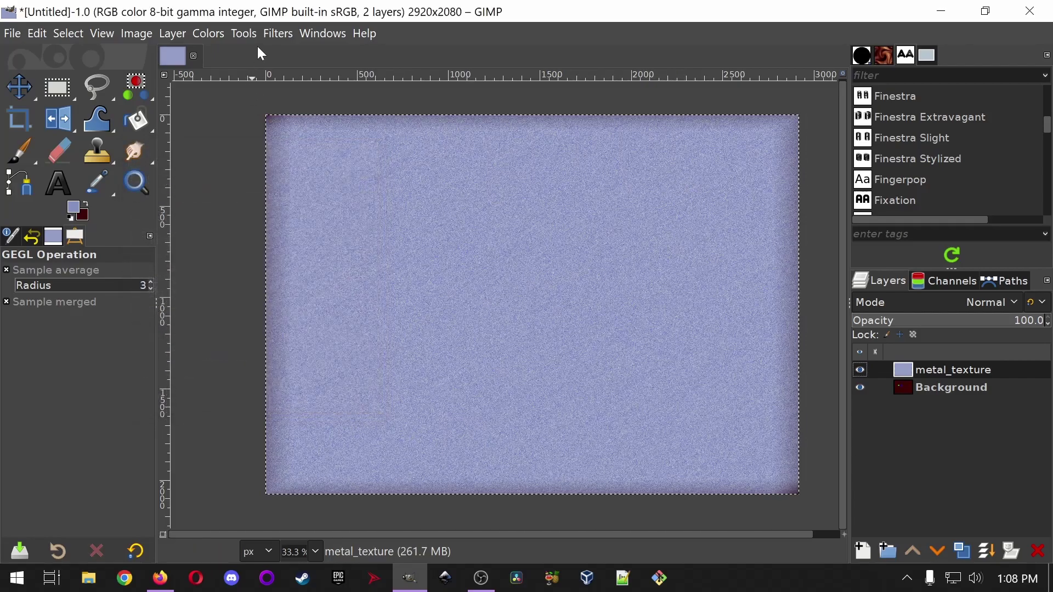
- Apply a diagonal Linear Motion Blur to the noisy metal_texture layer with length about 148 and angle about -33
click(274, 33)
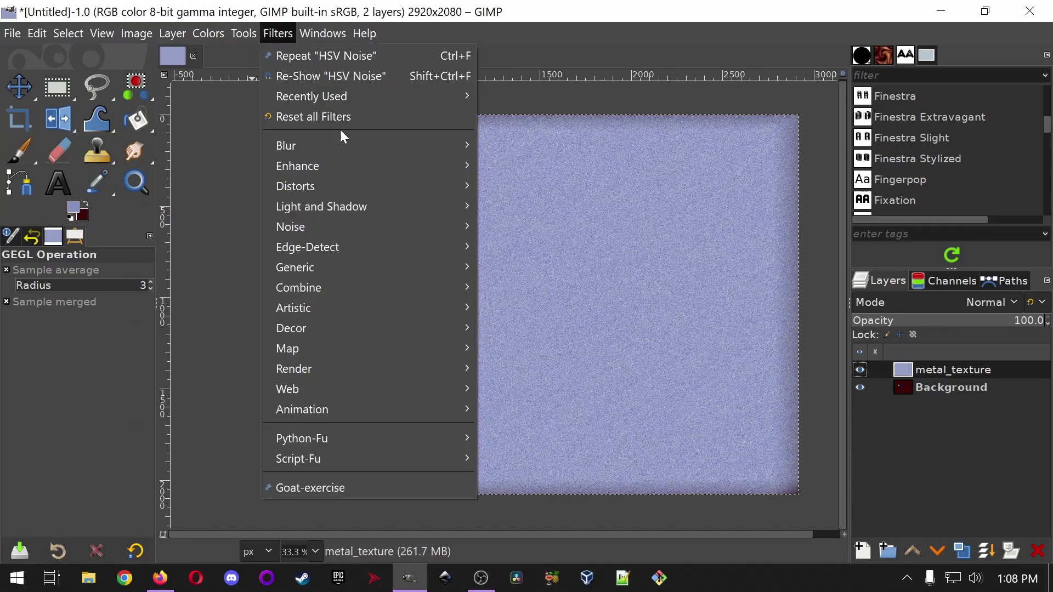
mouse_move(342, 143)
click(572, 326)
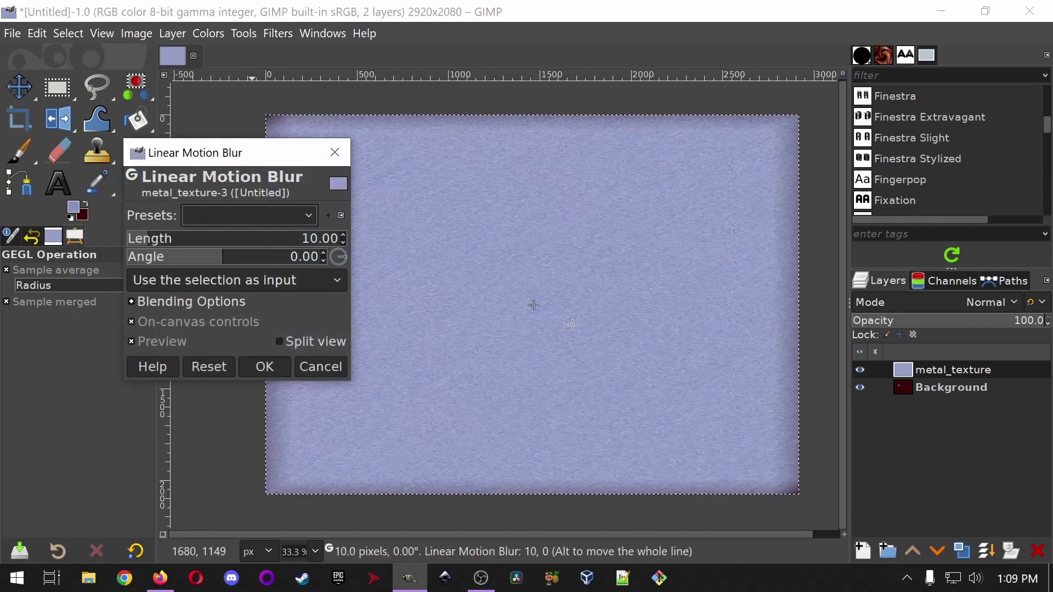
drag(536, 304, 570, 279)
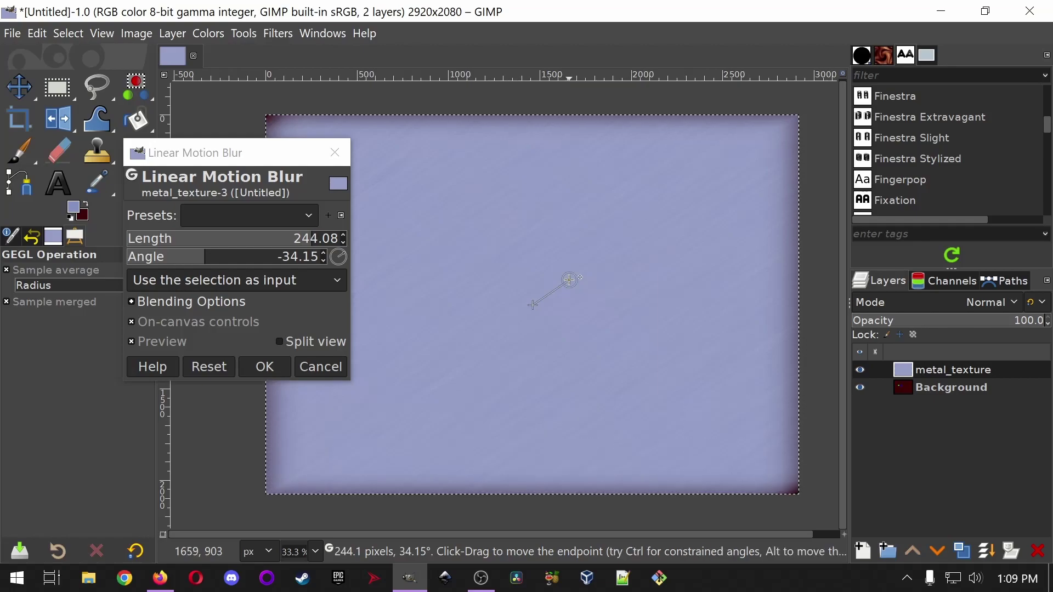
drag(571, 281, 574, 289)
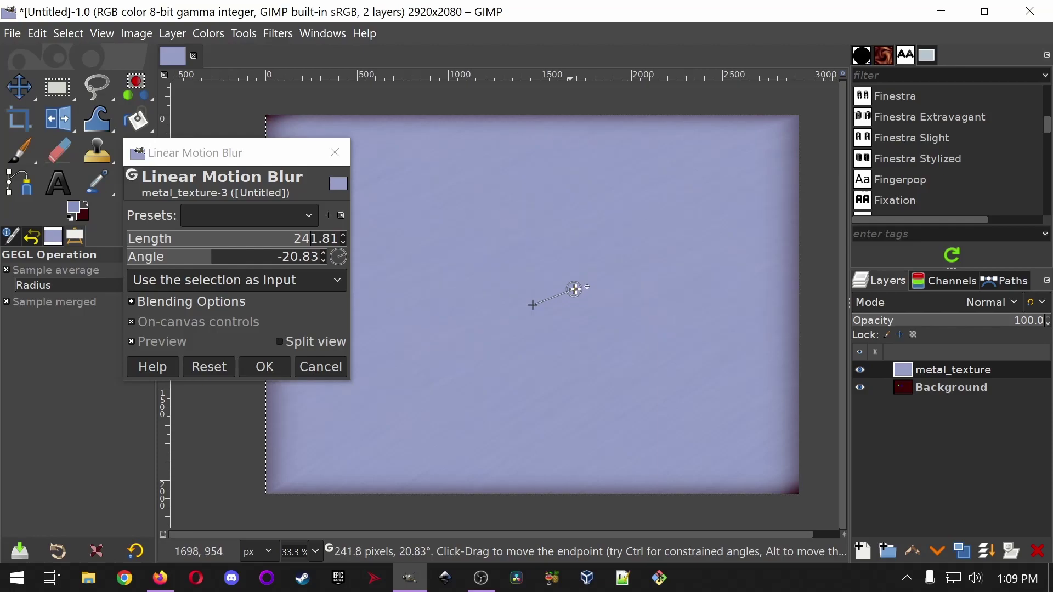
drag(575, 290, 568, 272)
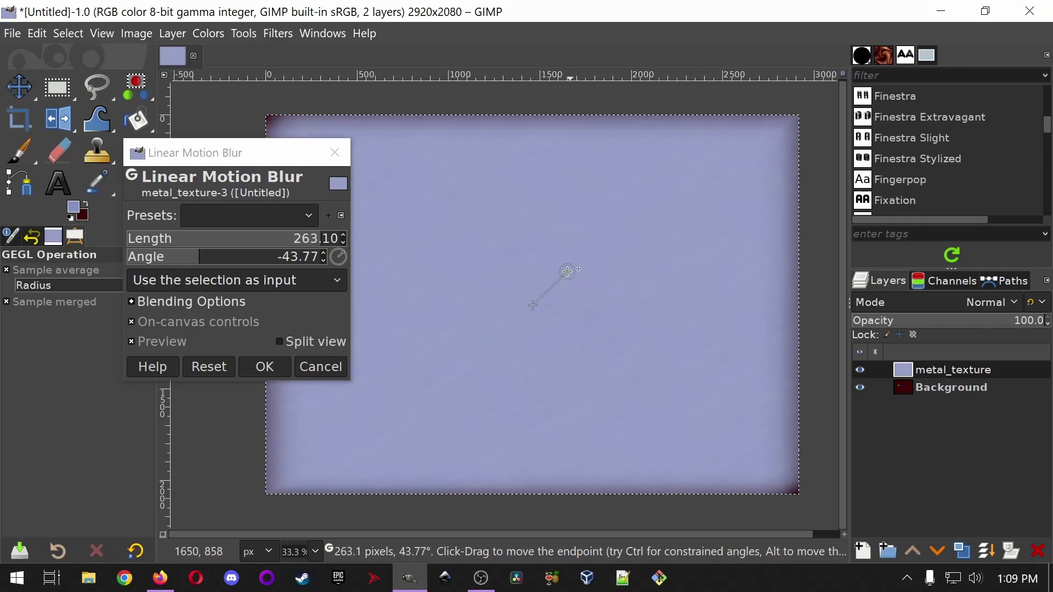
drag(569, 271, 565, 267)
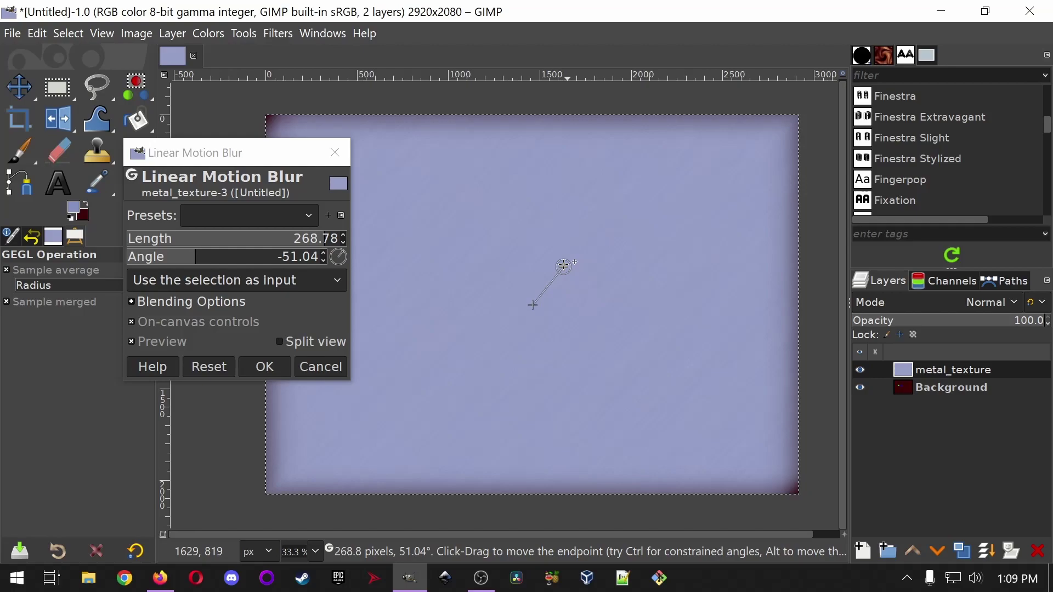
drag(564, 266, 555, 291)
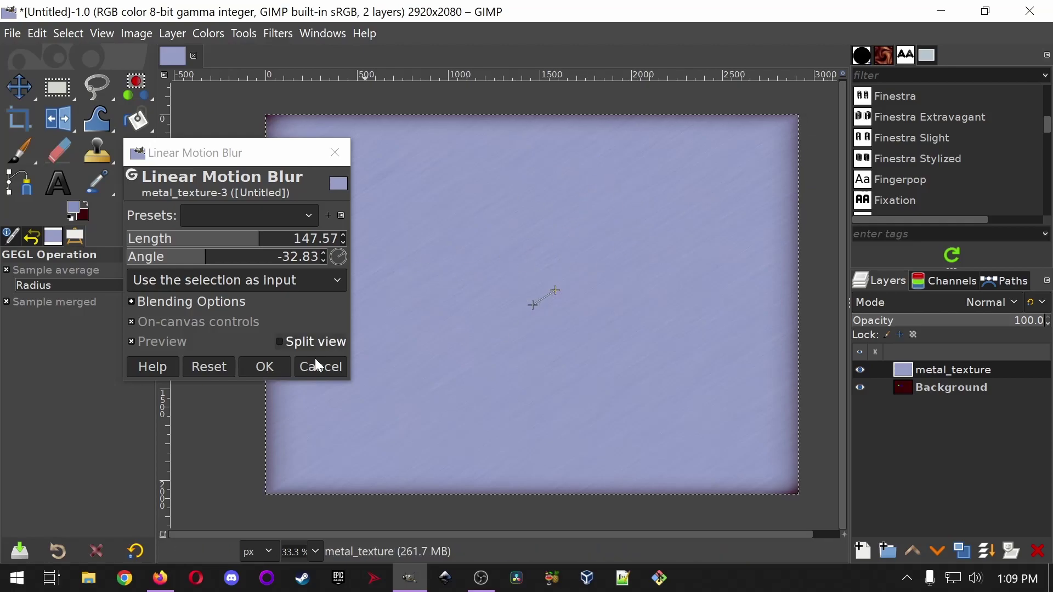
click(265, 368)
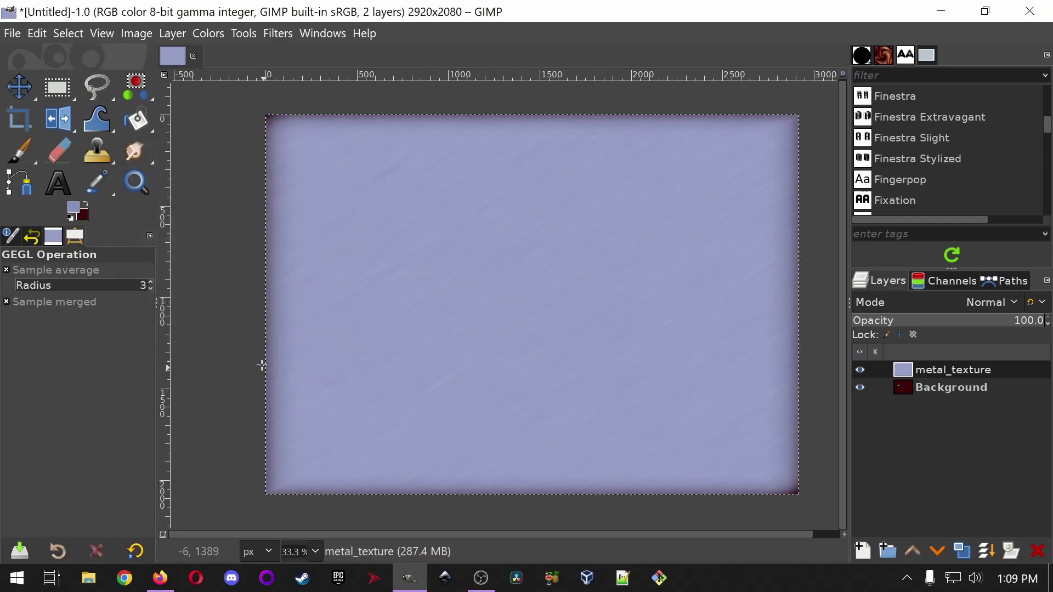
- Apply HSV Noise to the metal_texture layer with hue 27.20, saturation 0.787 and value 0.560
click(278, 38)
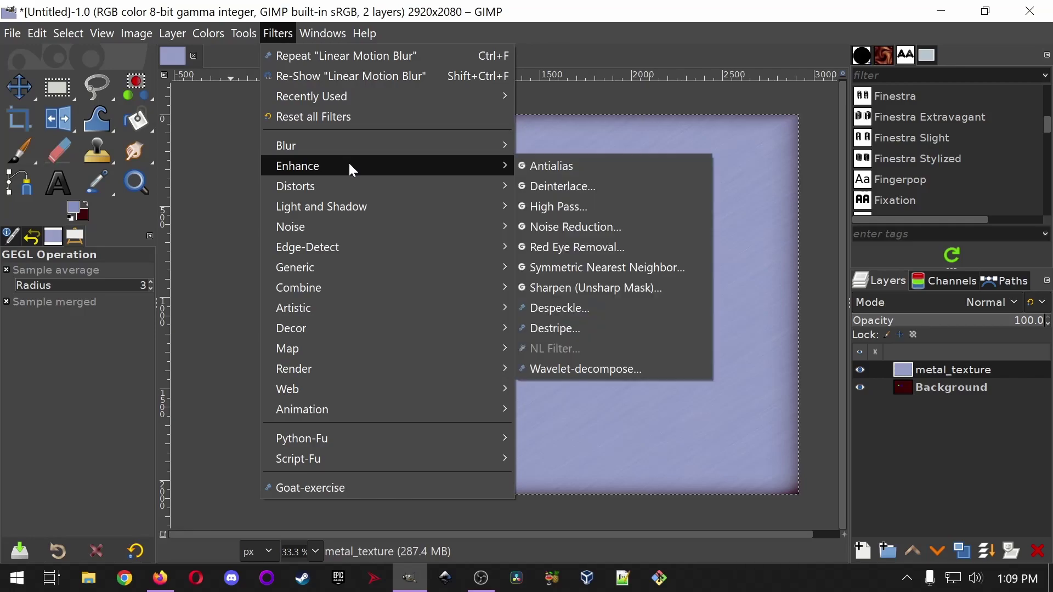
mouse_move(373, 226)
click(554, 245)
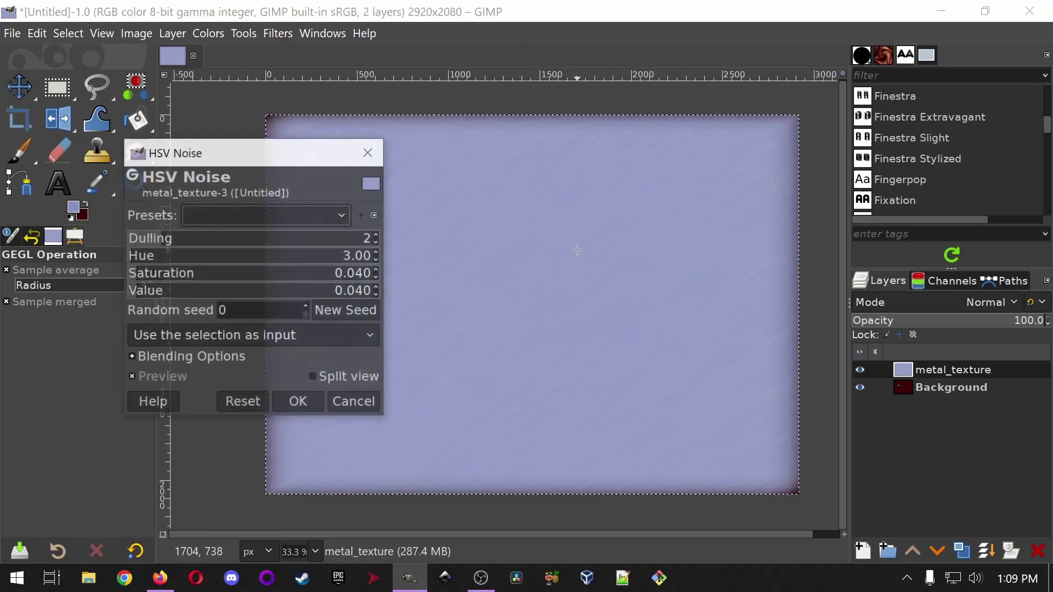
click(278, 255)
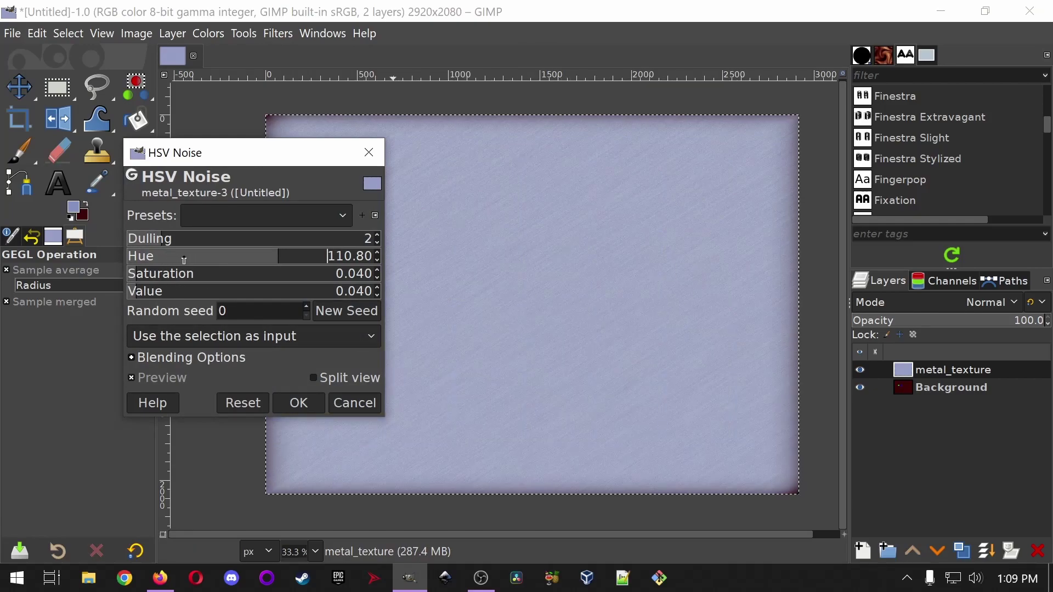
click(164, 256)
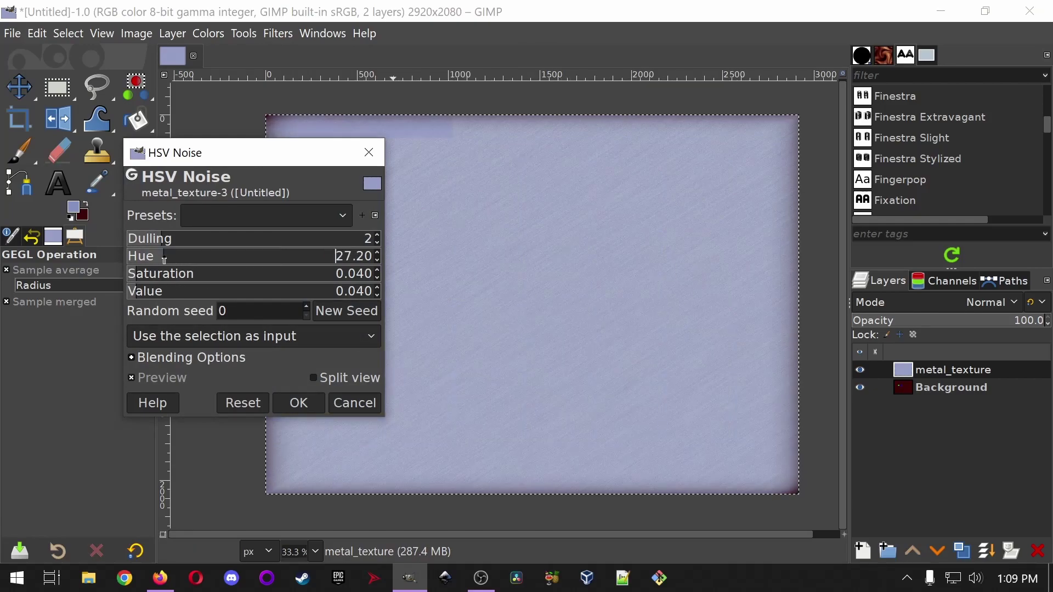
click(321, 274)
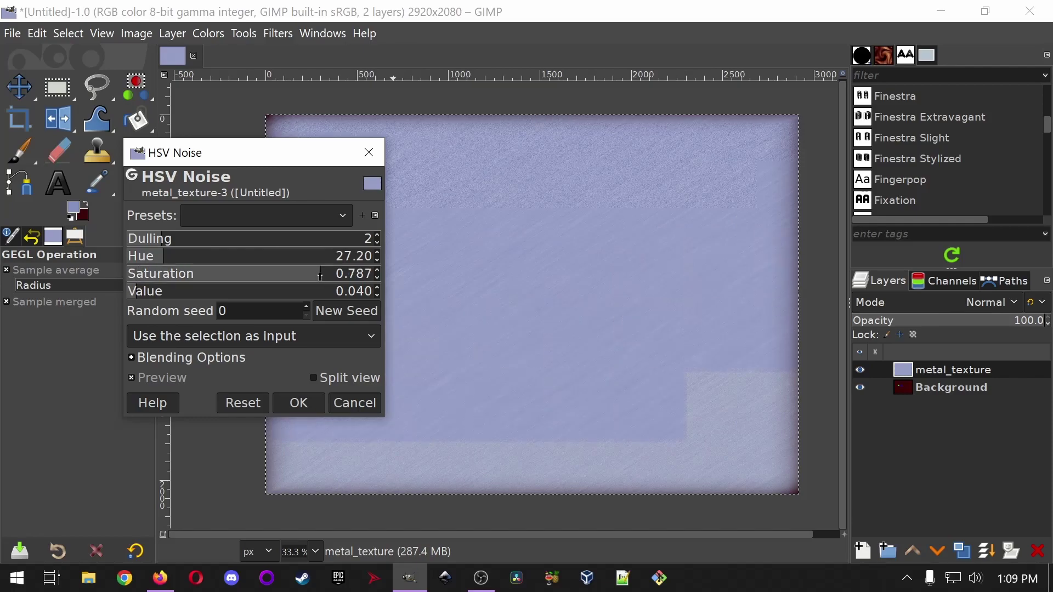
click(202, 292)
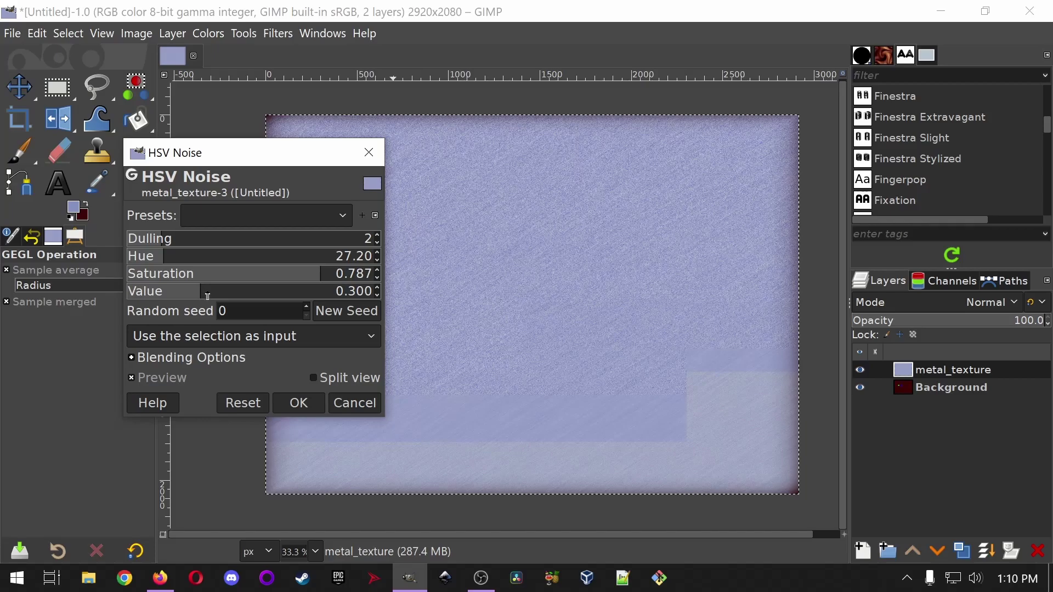
click(266, 297)
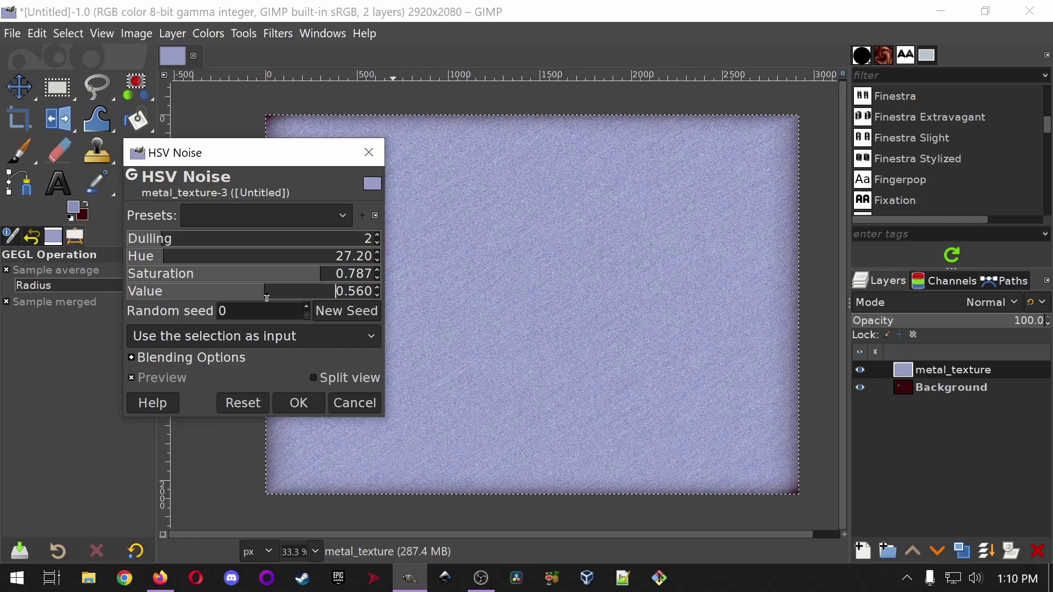
click(298, 403)
- Apply a diagonal Linear Motion Blur to the noisy metal_texture layer with length about 208 and angle about -36
click(279, 34)
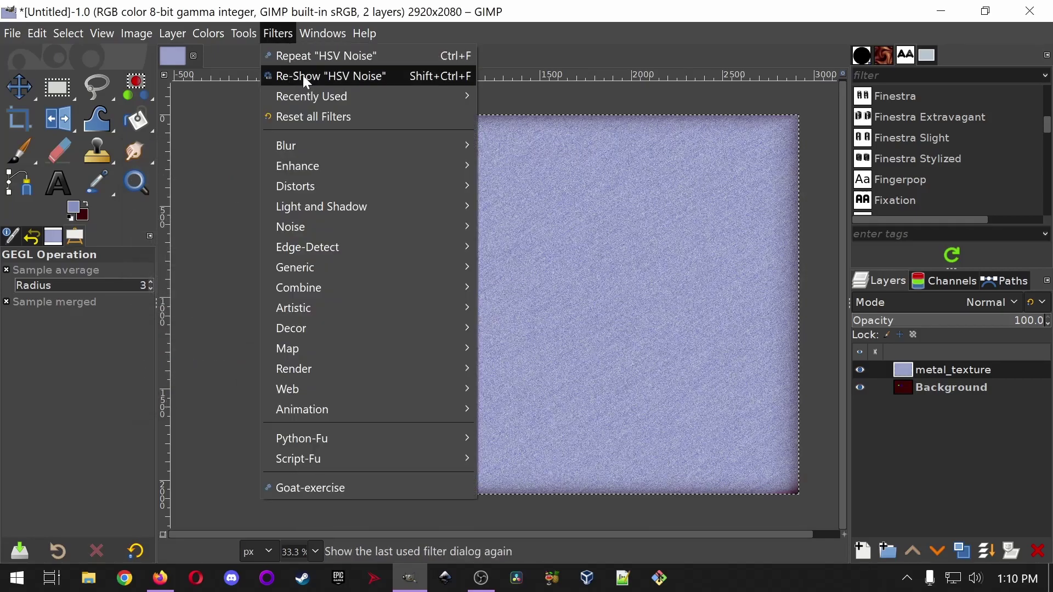
mouse_move(363, 145)
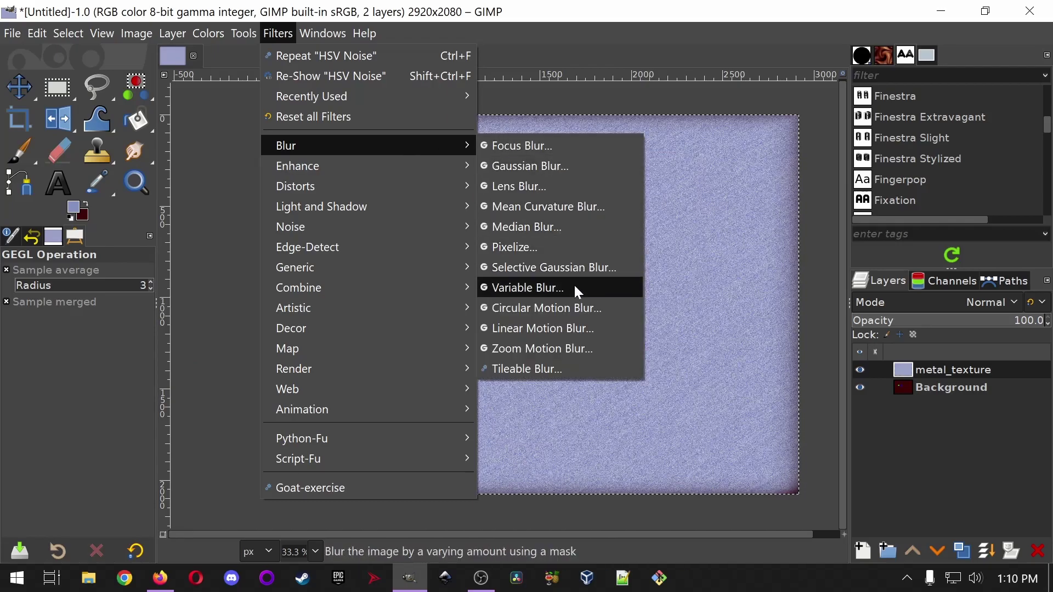
click(574, 325)
drag(537, 306, 560, 287)
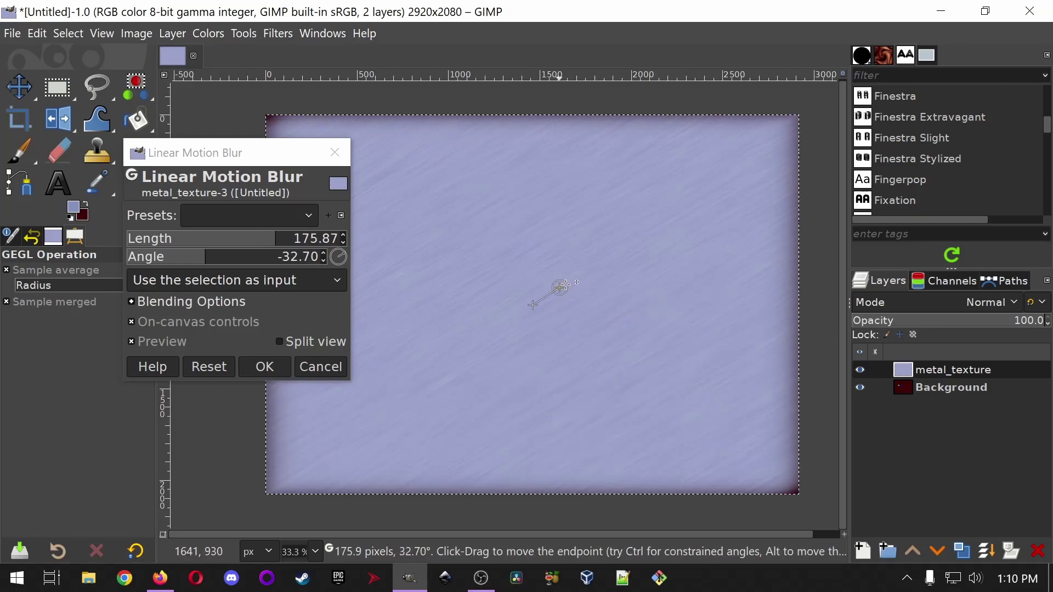
drag(559, 286, 559, 283)
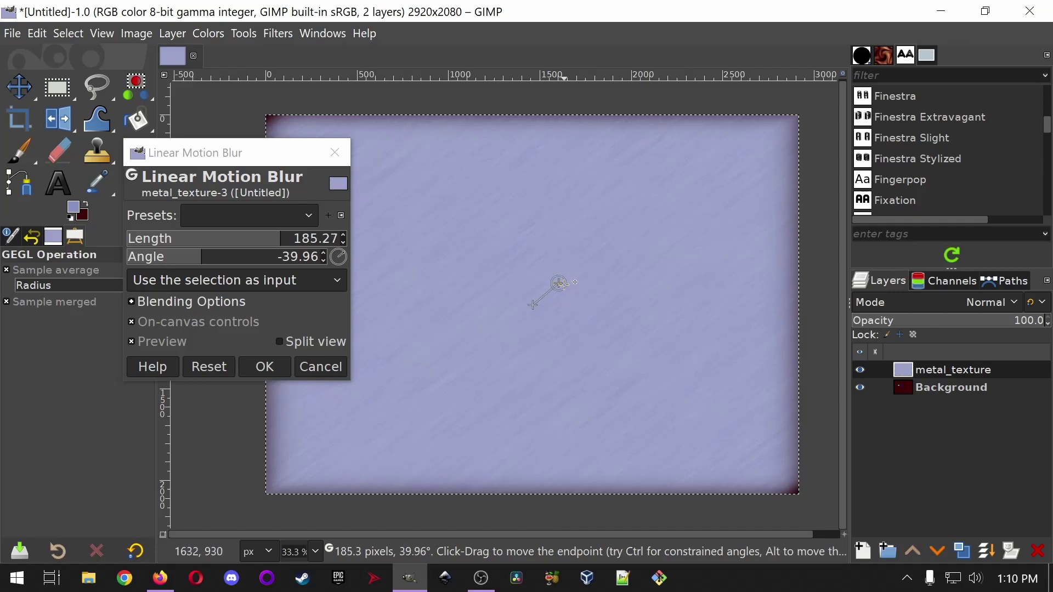
drag(559, 284, 564, 282)
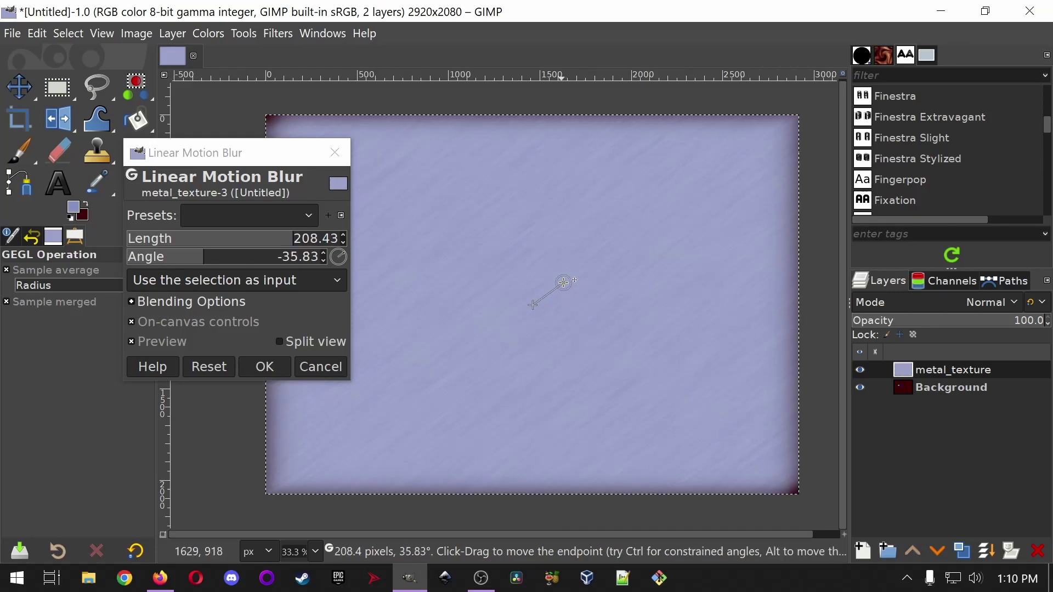
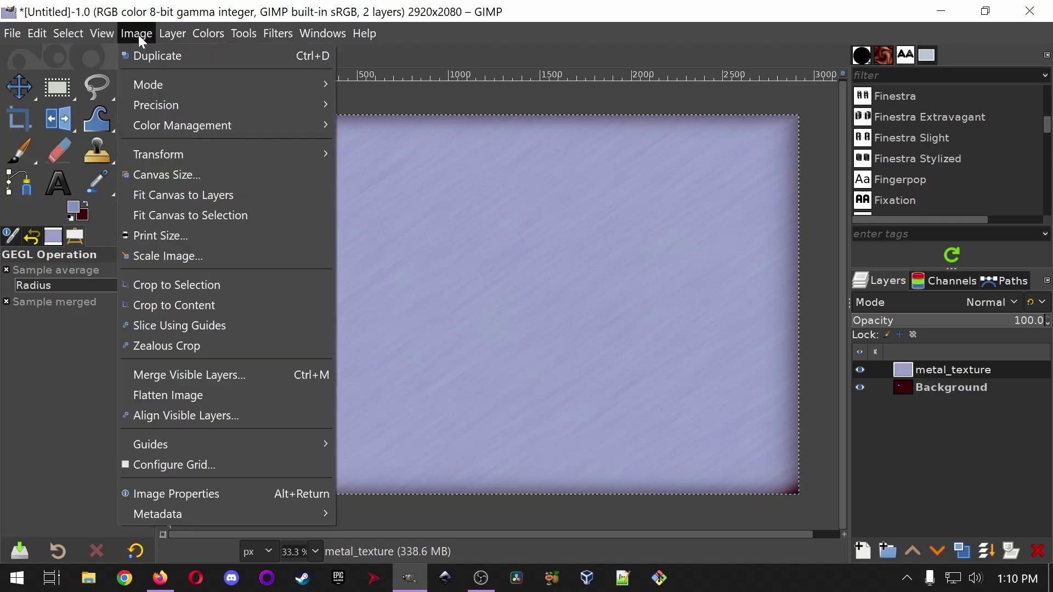
- Try resizing the canvas to 1920 × 1080 px with the layers centered, and undo the resize
click(175, 182)
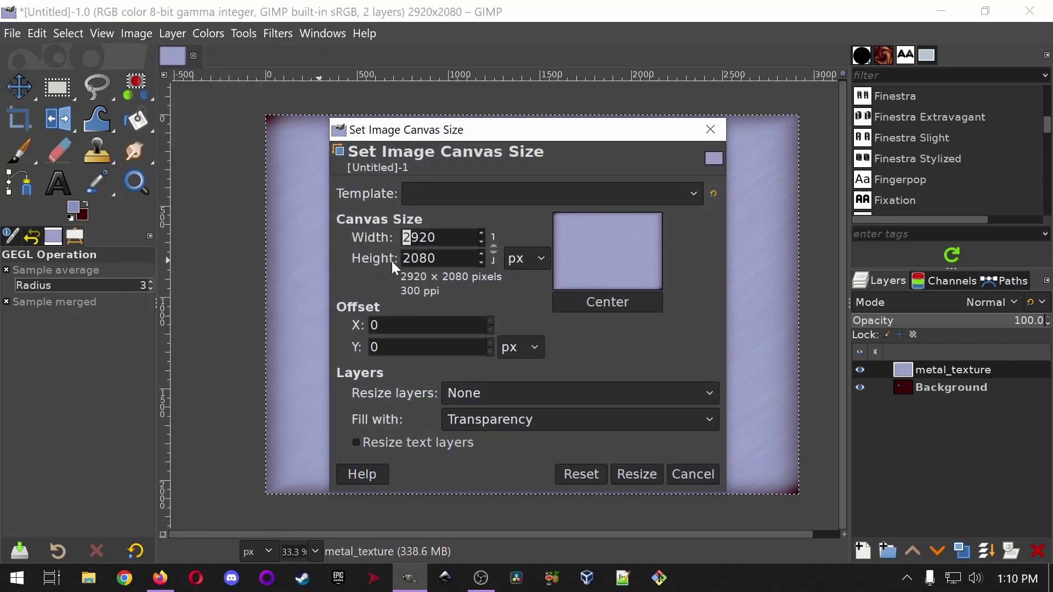
text(1)
key(Tab)
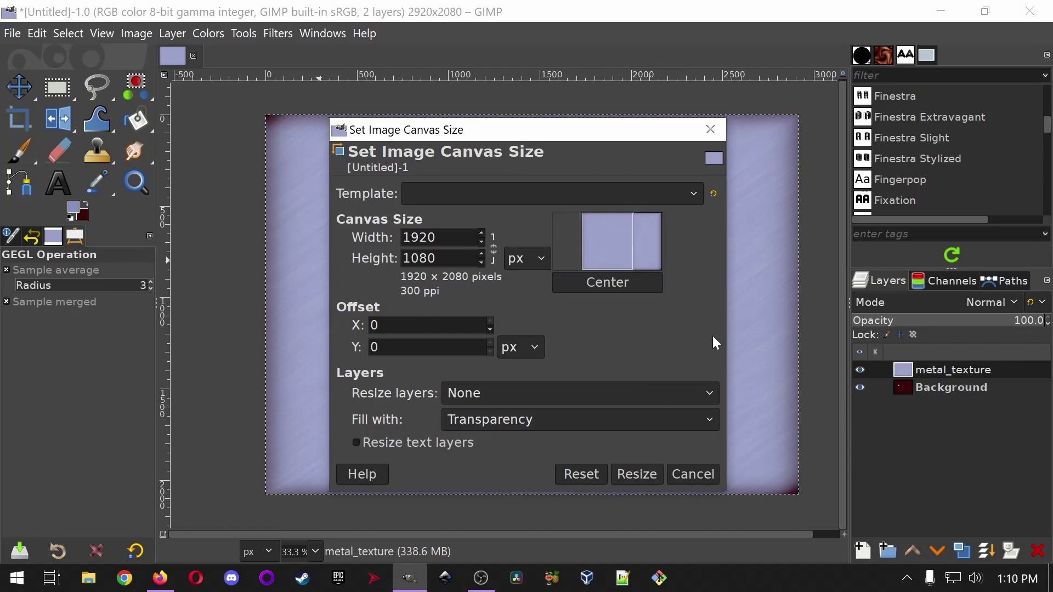
click(624, 282)
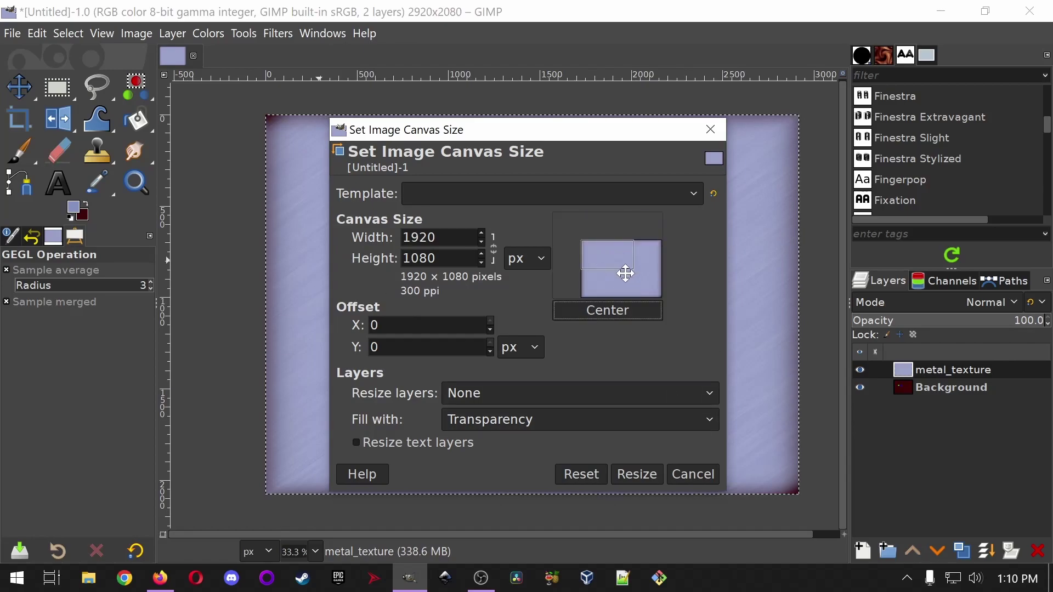
click(625, 317)
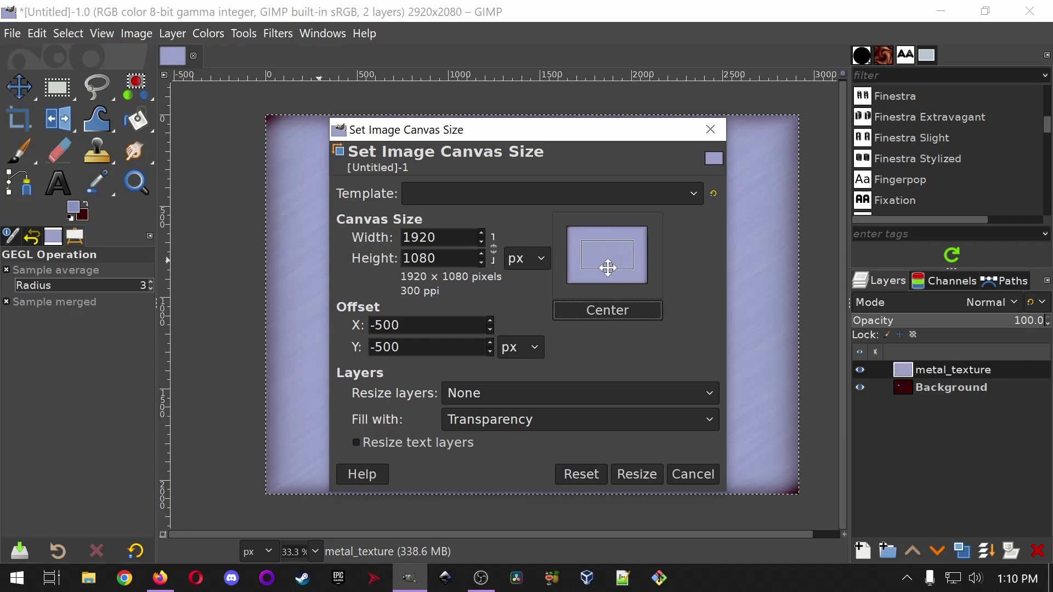
click(649, 476)
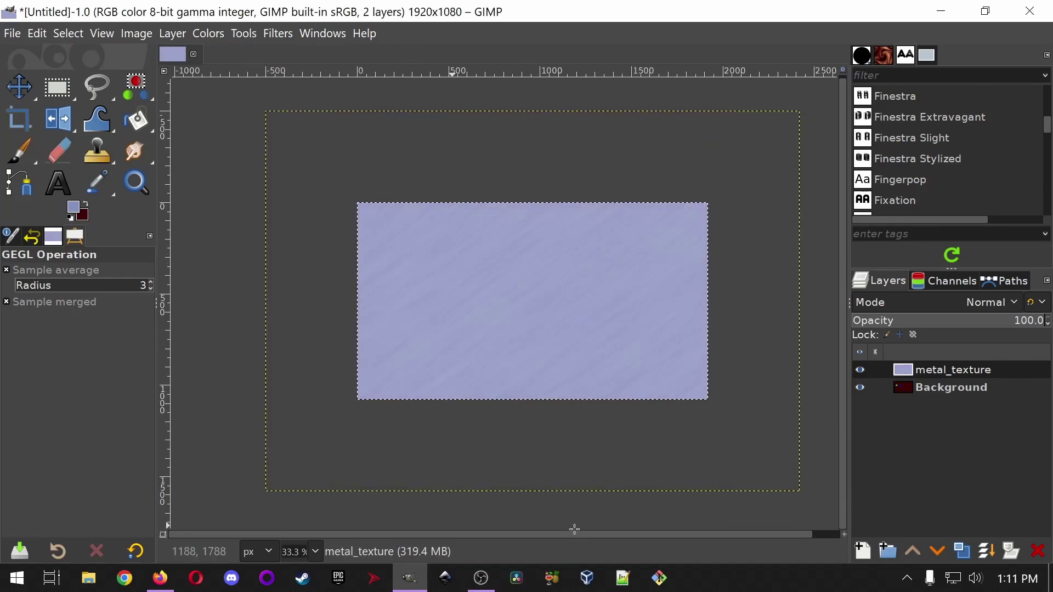
click(37, 33)
click(81, 57)
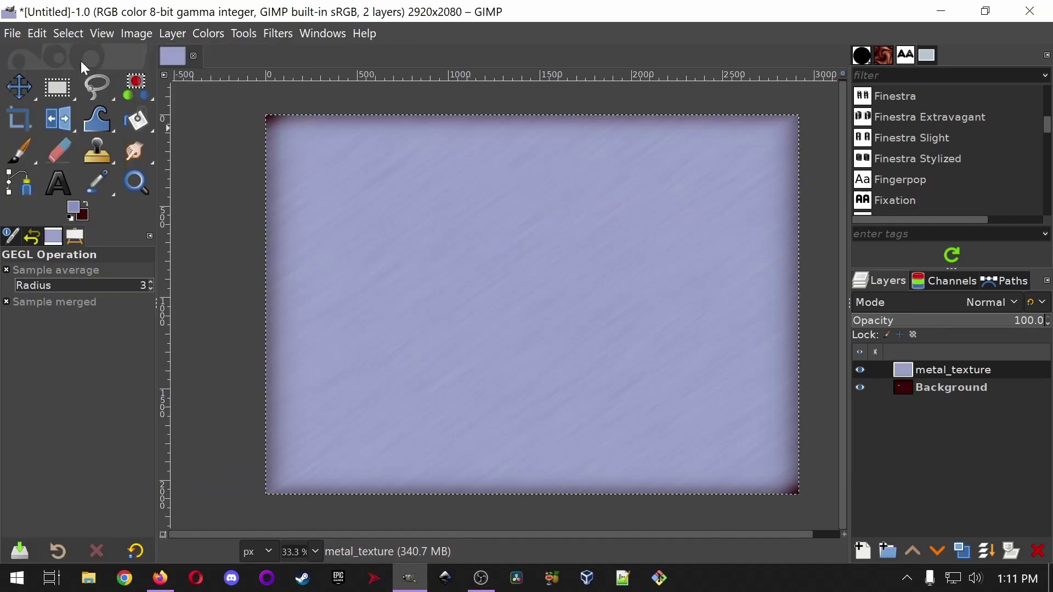
- Crop the image to a rectangle about 2352 × 1680 px starting near 231, 189, excluding the dark blurred edges
click(21, 121)
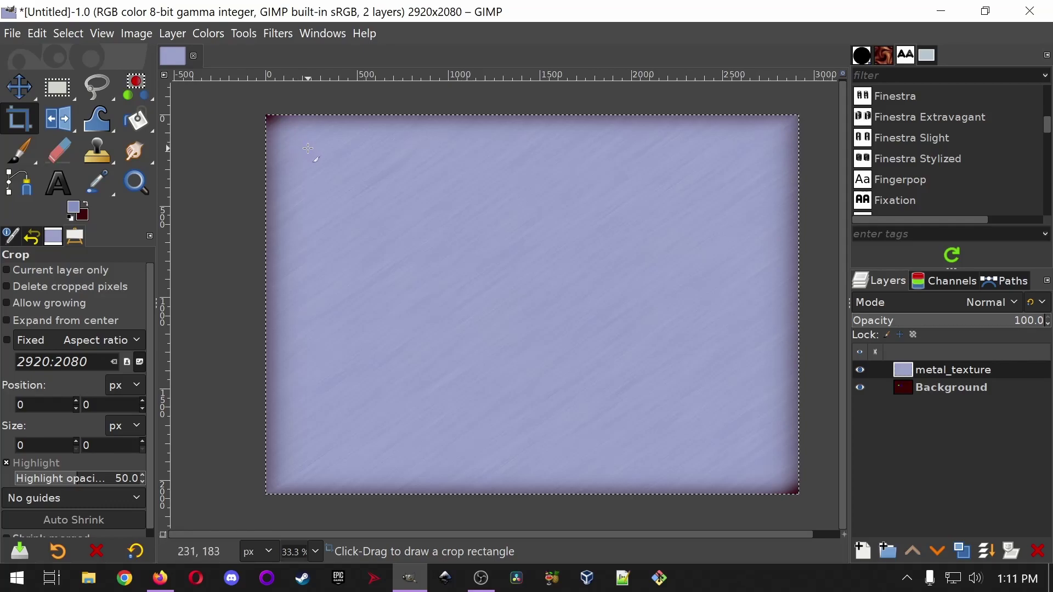
drag(308, 149, 767, 462)
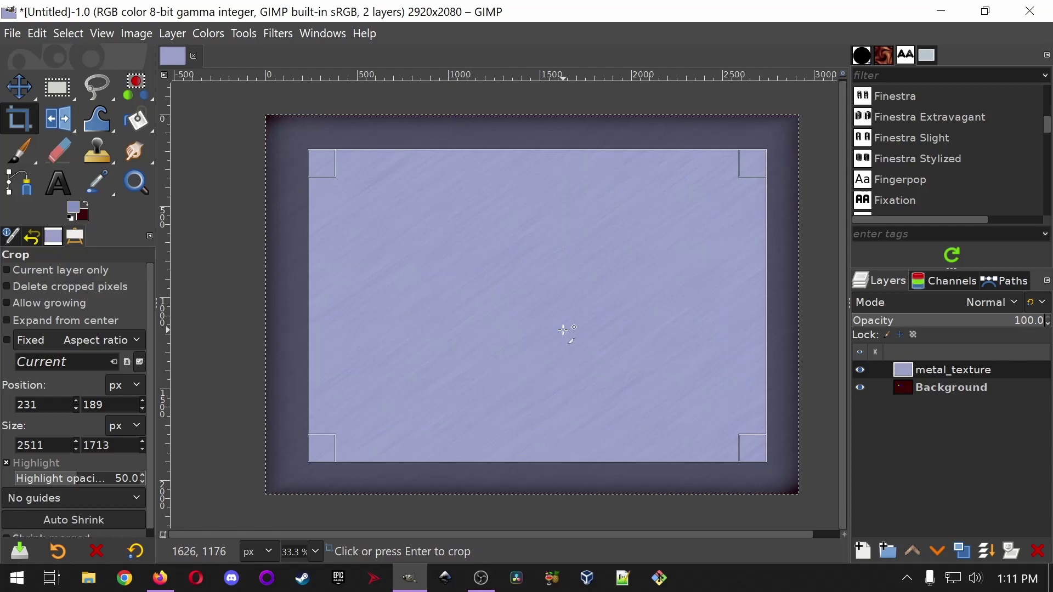
drag(755, 447, 714, 435)
drag(575, 446, 724, 439)
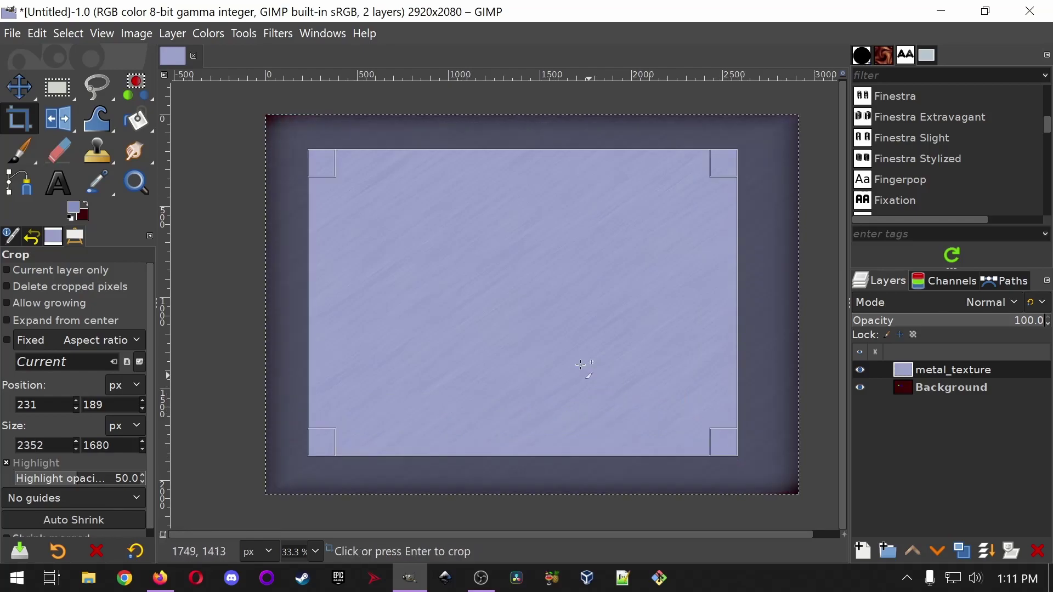
click(587, 369)
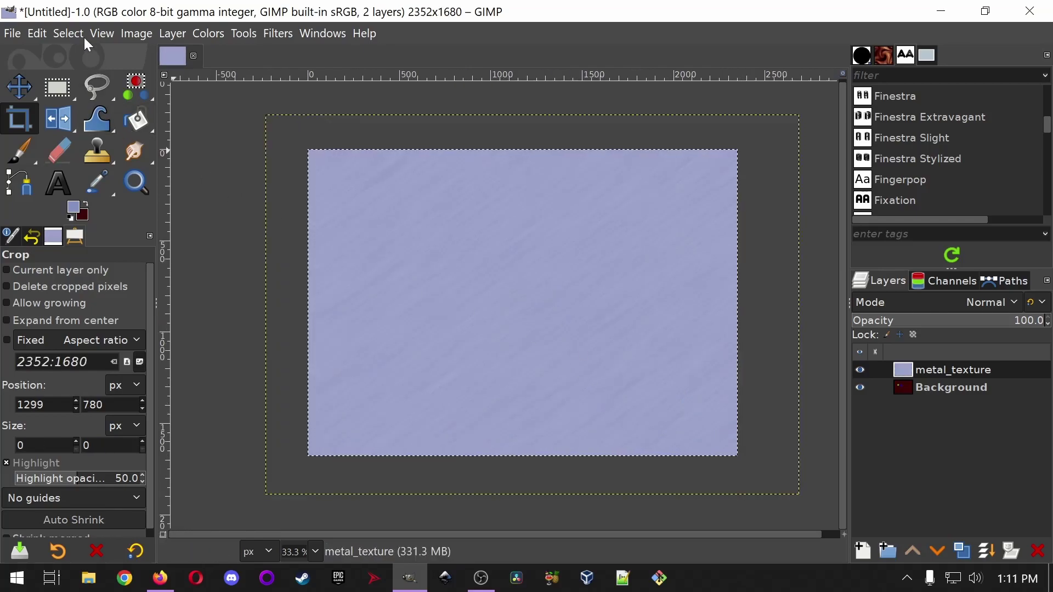
- Resize the canvas to 1920 × 1080 px with the content centered, leaving layers unresized
click(139, 32)
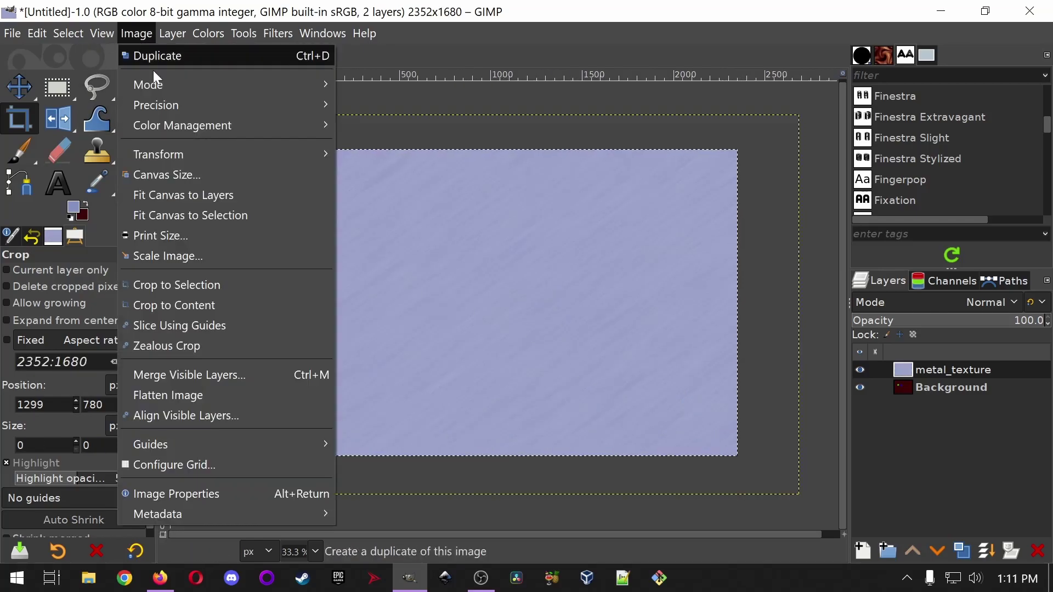
click(240, 171)
key(Tab)
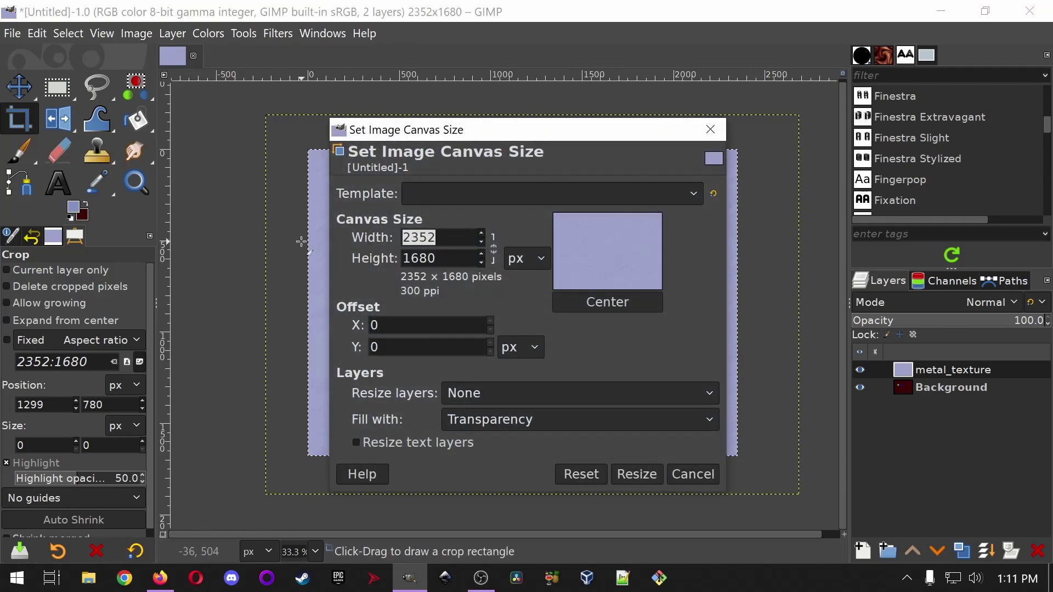
text(1920)
key(Tab)
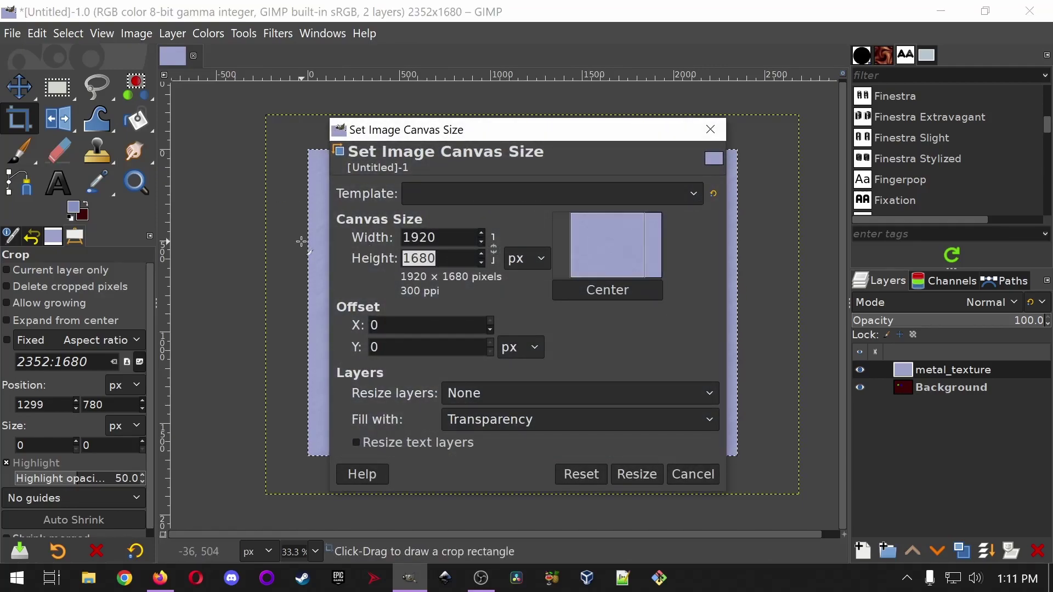
text(1080)
click(635, 313)
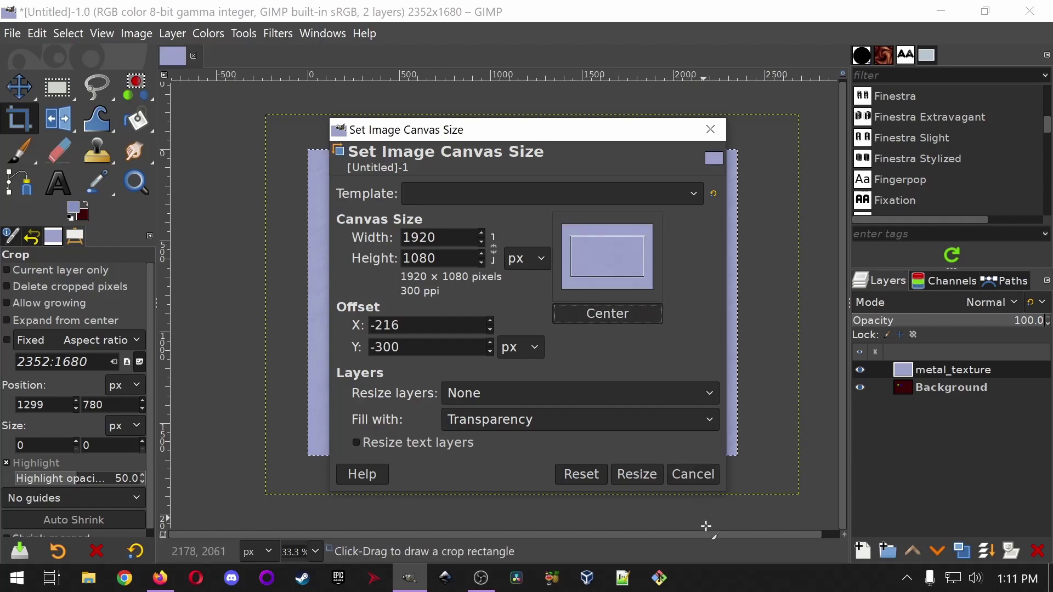
click(648, 480)
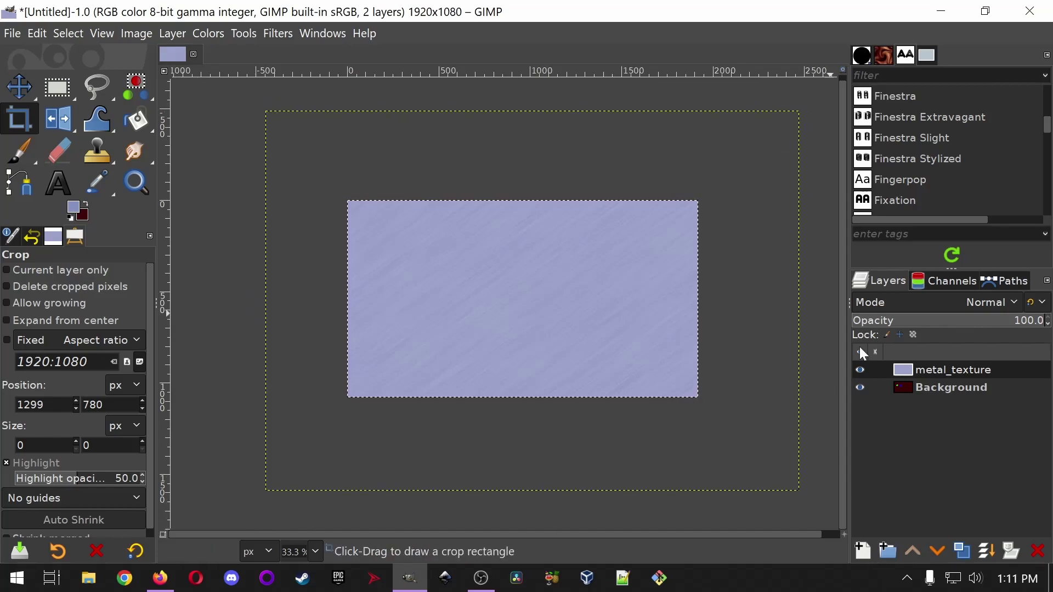
- Shift the oversized metal_texture layer around with the Move tool and leave it roughly centered, covering the whole canvas
key(m)
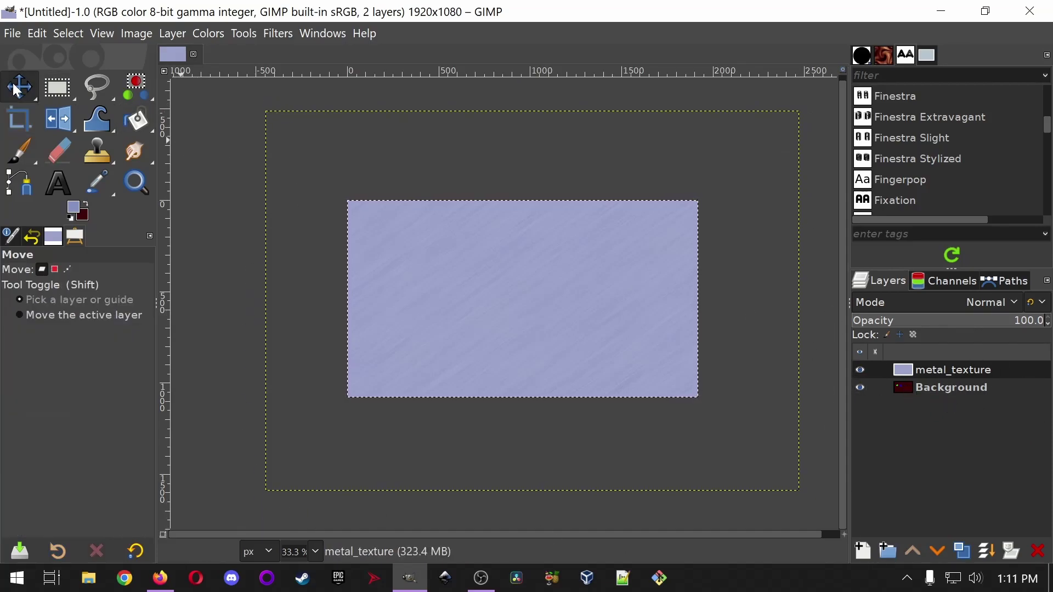
drag(541, 299, 572, 296)
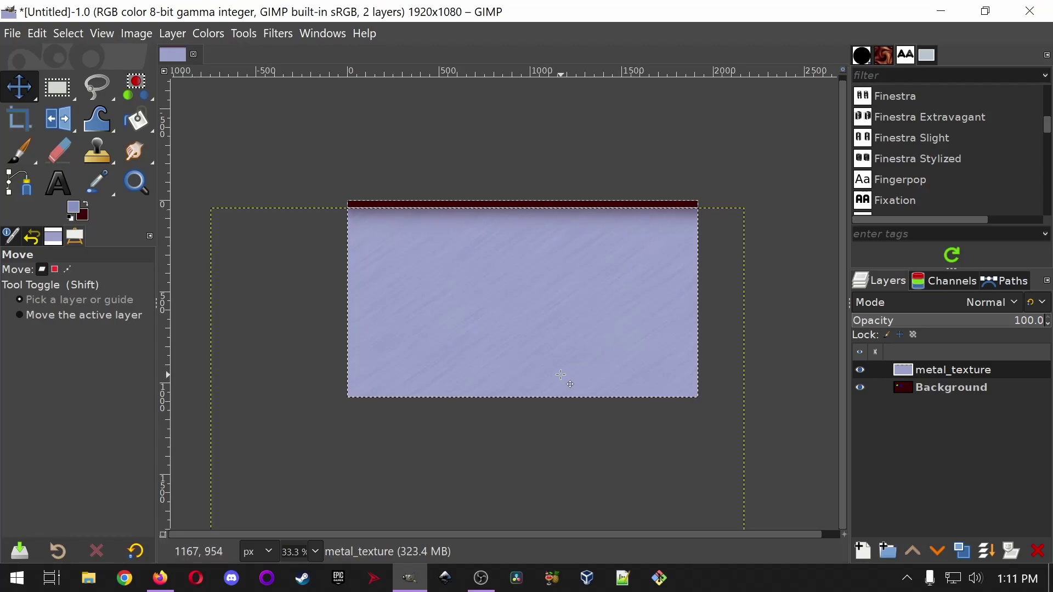
drag(561, 375, 613, 271)
drag(577, 322, 584, 325)
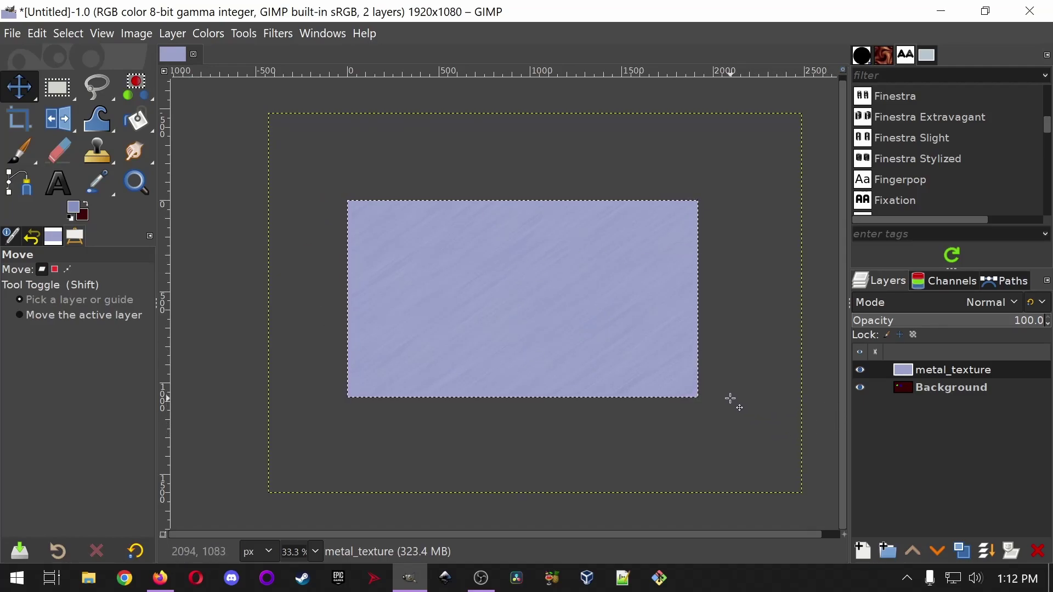
- Try fitting the metal_texture layer's boundary to the image size
right_click(949, 371)
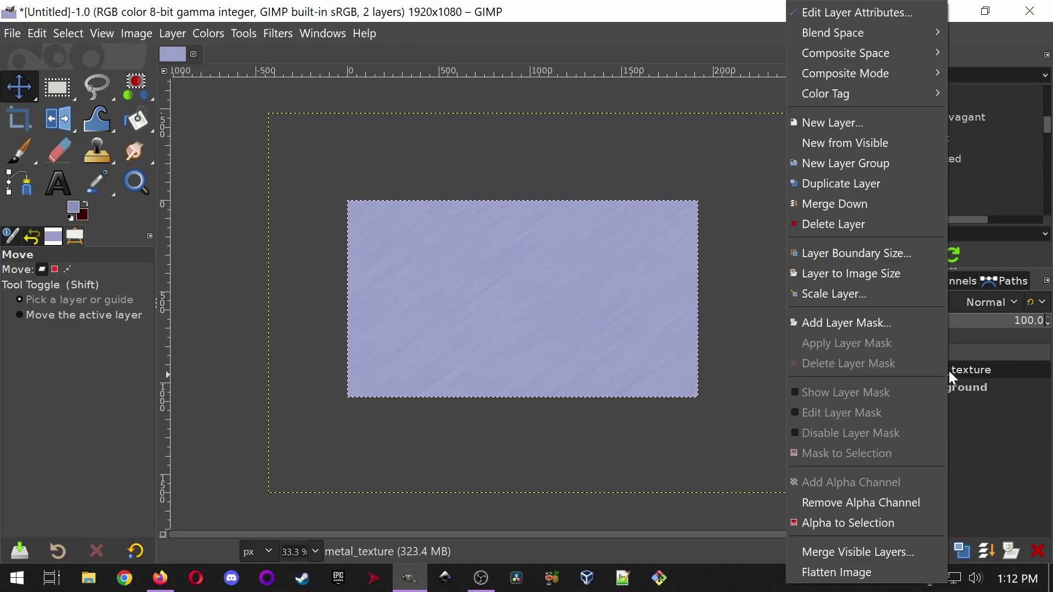
click(880, 272)
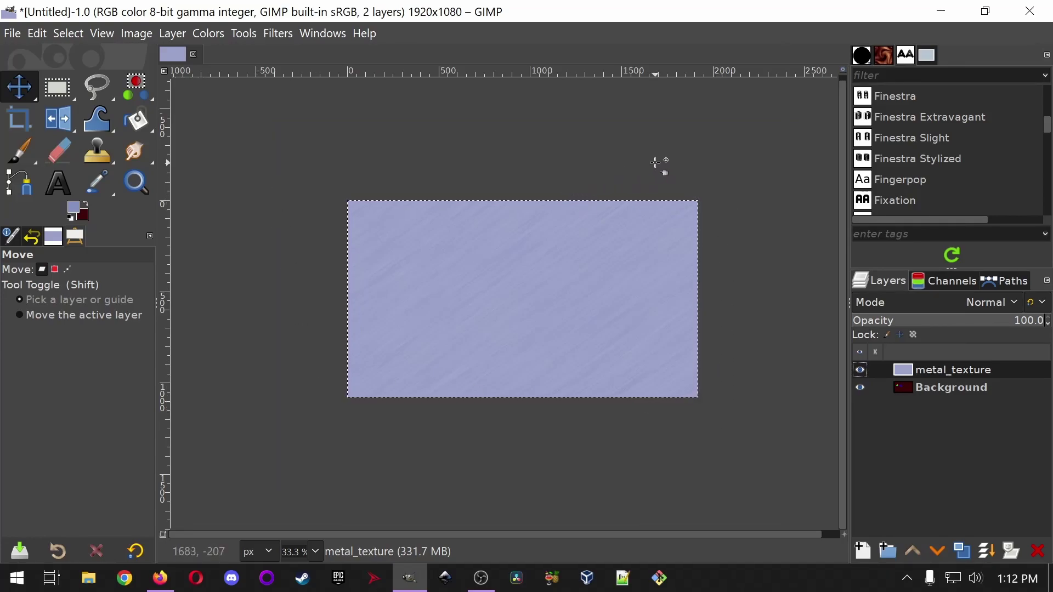
- Save the image to the Desktop as metal_texture.xcf
key(ctrl+s)
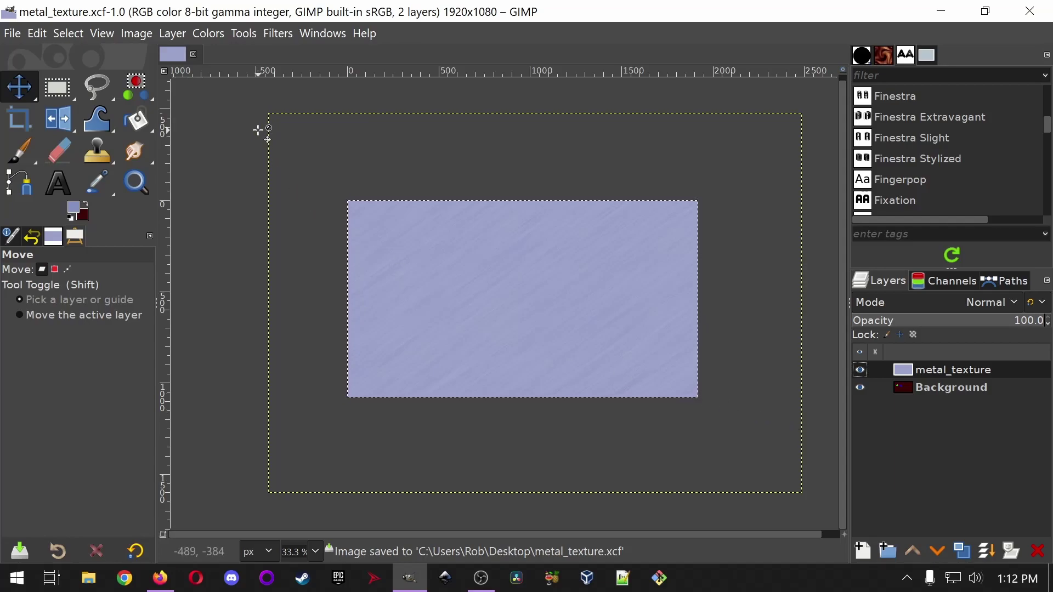
- Activate the Paintbrush and add a transparent 1920 × 1080 px layer named temp_mockup above metal_texture
click(21, 151)
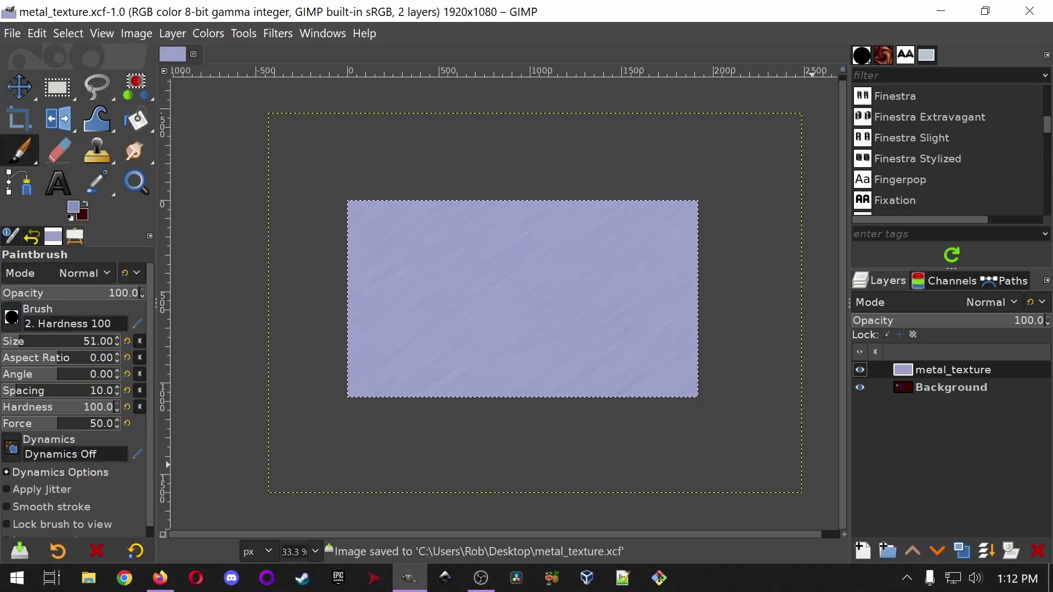
right_click(940, 369)
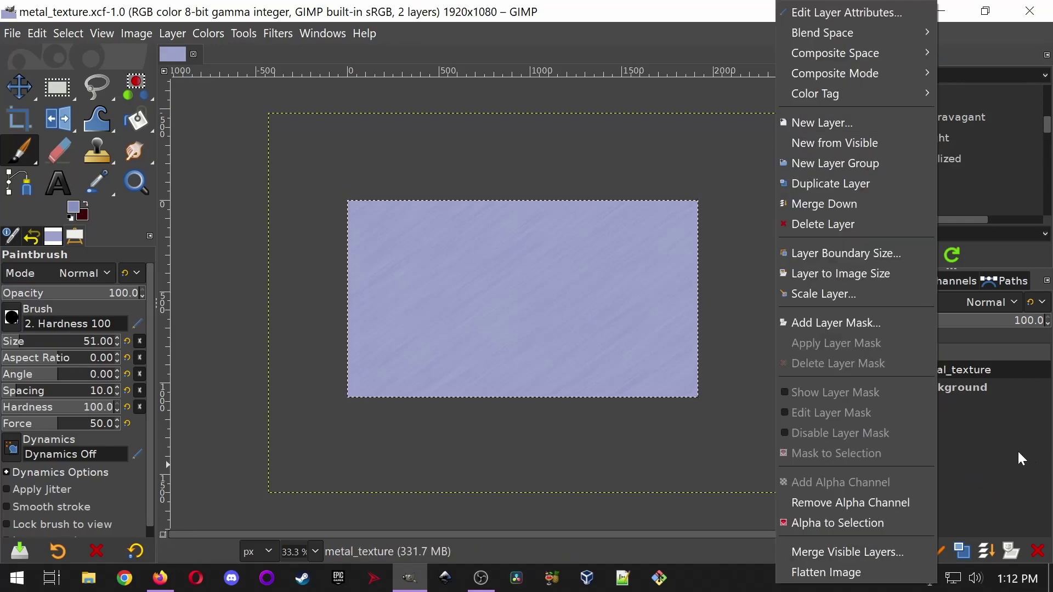
right_click(981, 378)
right_click(979, 371)
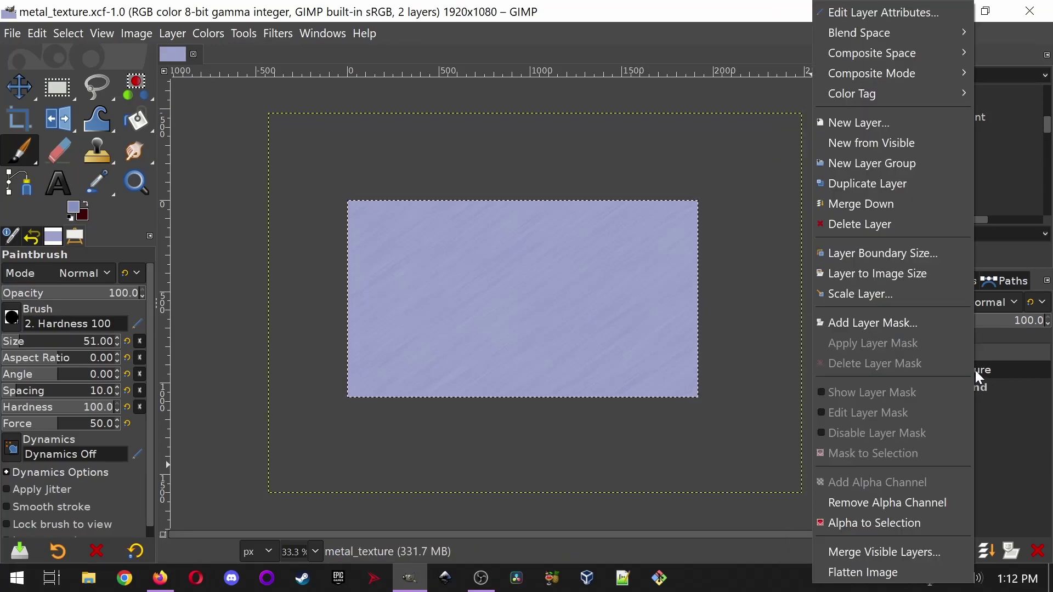
click(891, 121)
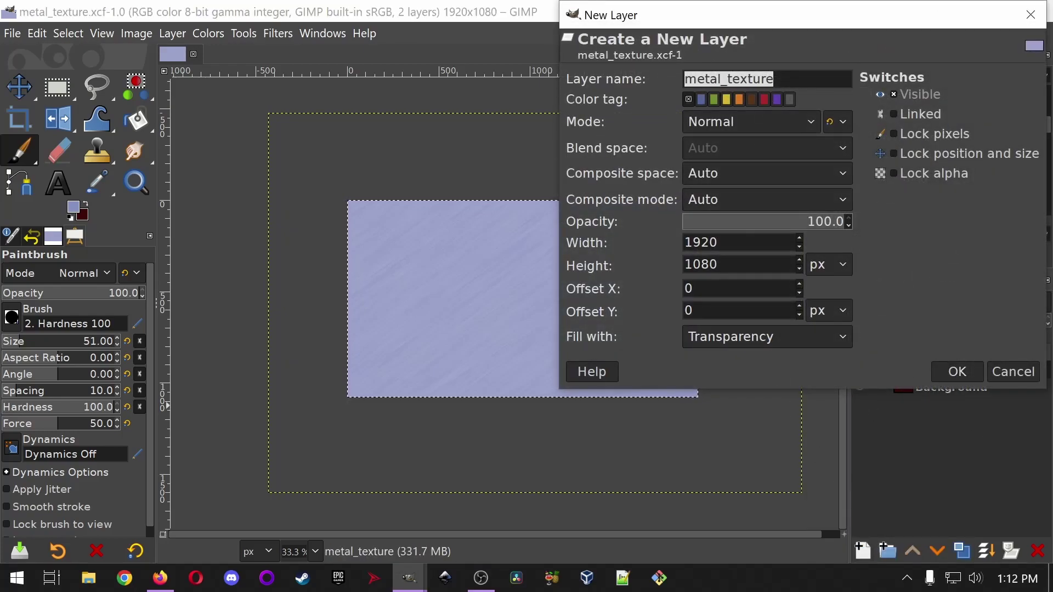
text(m)
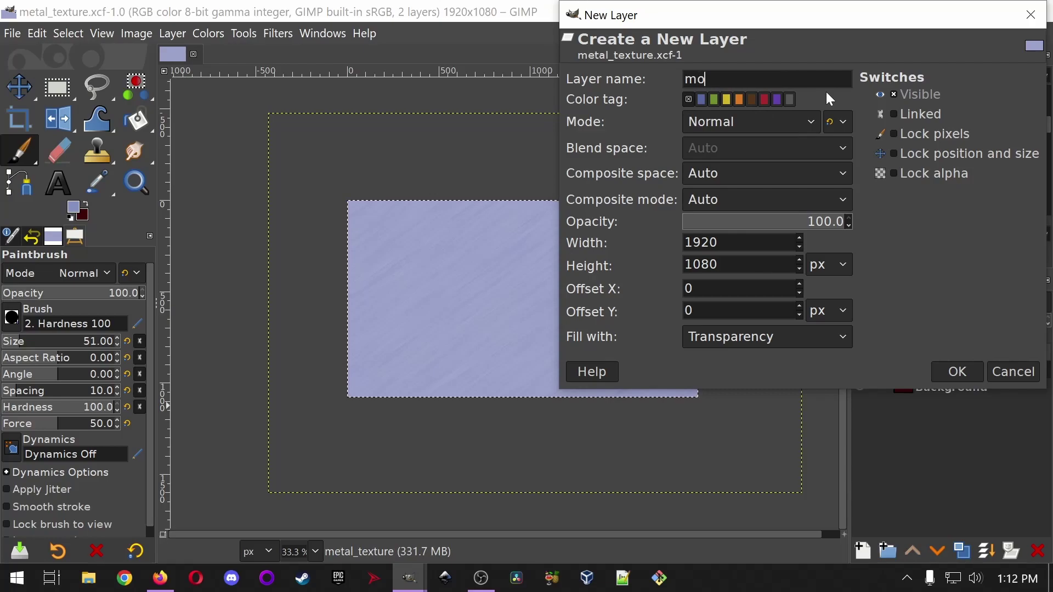
key(BackSpace)
text(temp_mockup)
key(Return)
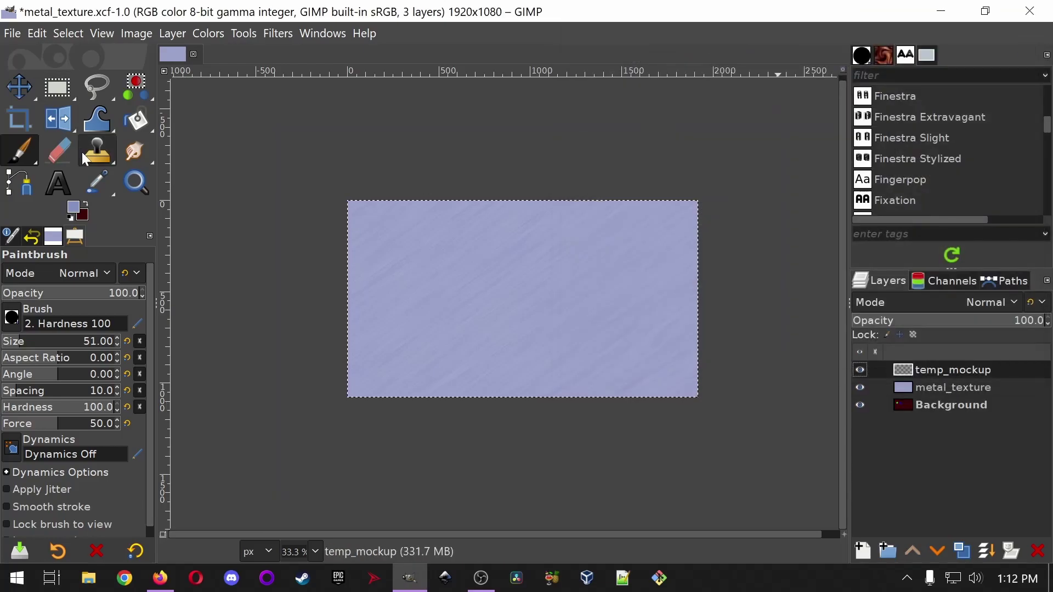
- Set the foreground color to black and paint a wavy 51 px stroke across the upper part of temp_mockup
click(86, 207)
drag(71, 205, 2, 243)
click(232, 280)
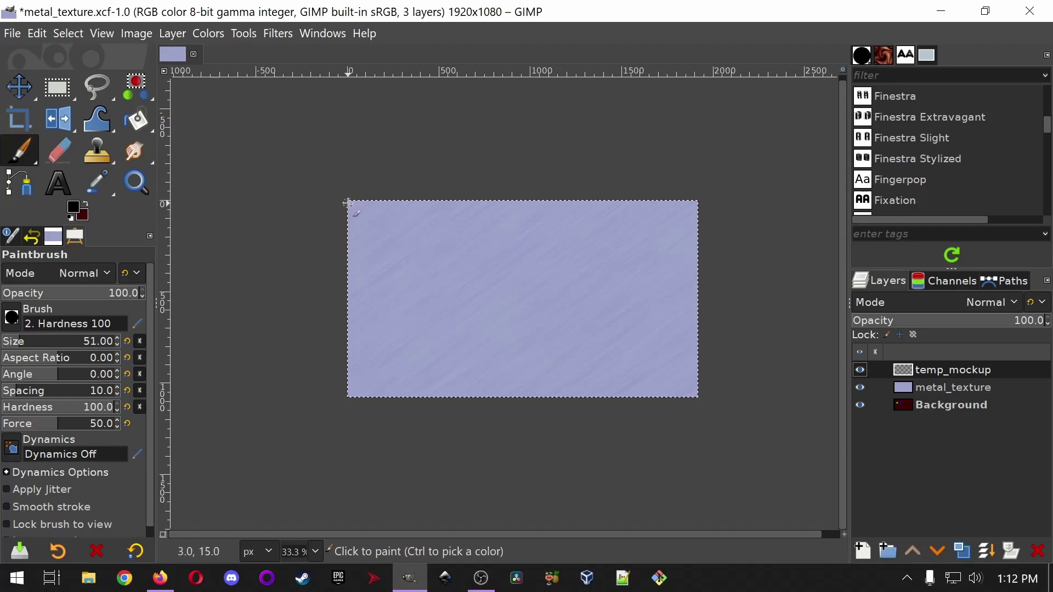
mouse_move(348, 203)
mouse_down()
mouse_move(359, 230)
mouse_move(394, 242)
mouse_move(414, 223)
mouse_move(426, 249)
mouse_move(465, 259)
mouse_move(523, 232)
mouse_move(538, 272)
mouse_move(595, 243)
mouse_move(686, 264)
mouse_up()
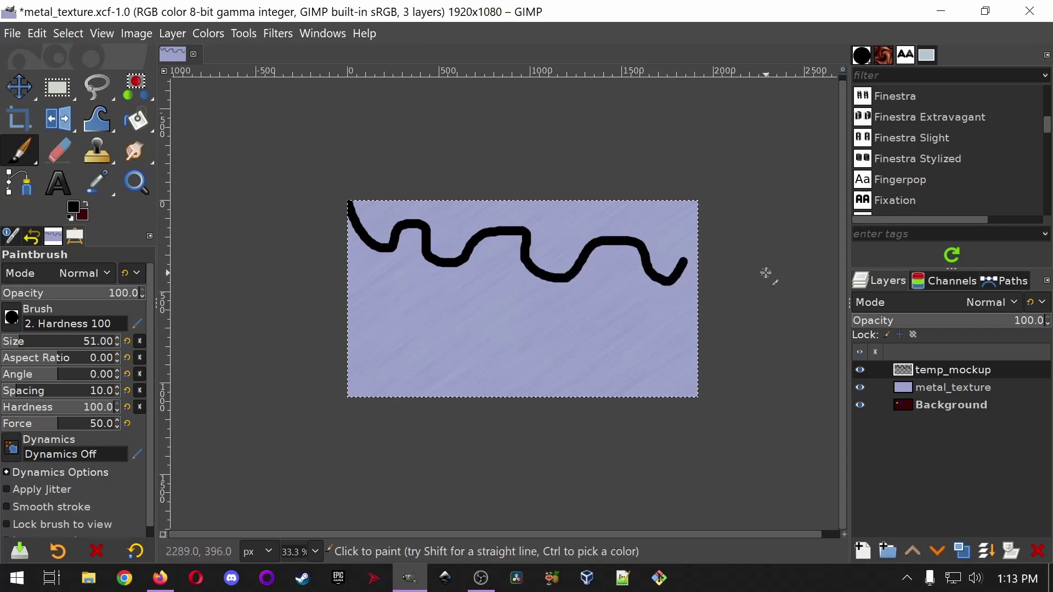
- Undo the wavy stroke on temp_mockup, and test a row of single brush dots that is also undone
key(ctrl+z)
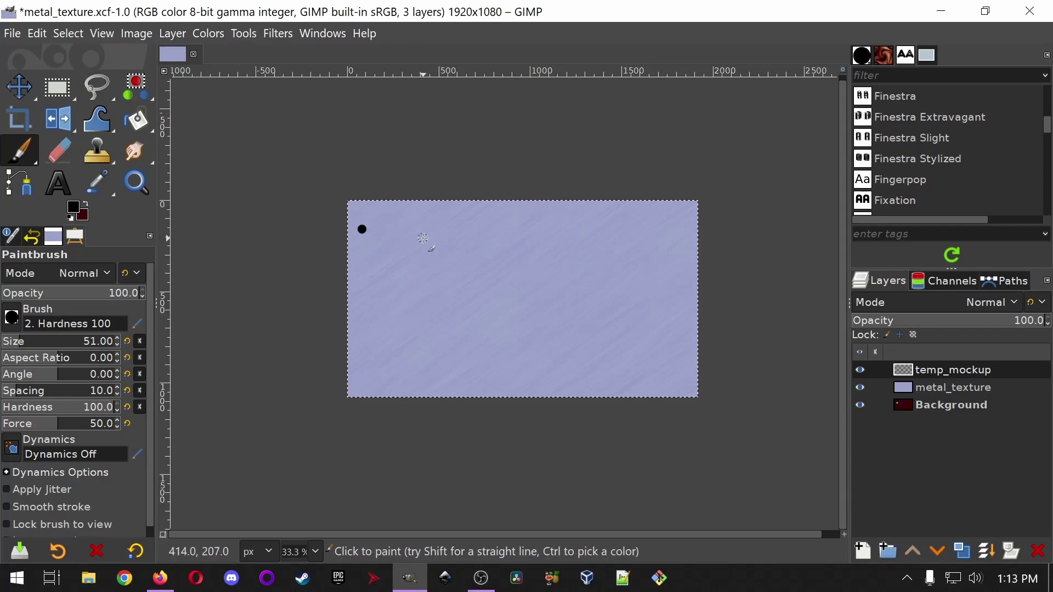
click(485, 235)
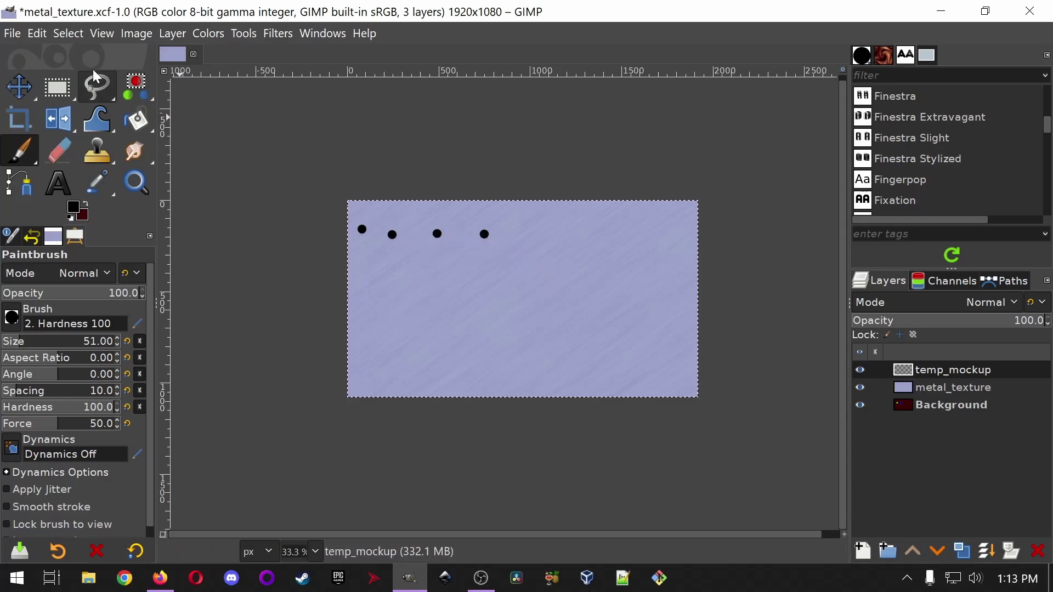
click(42, 33)
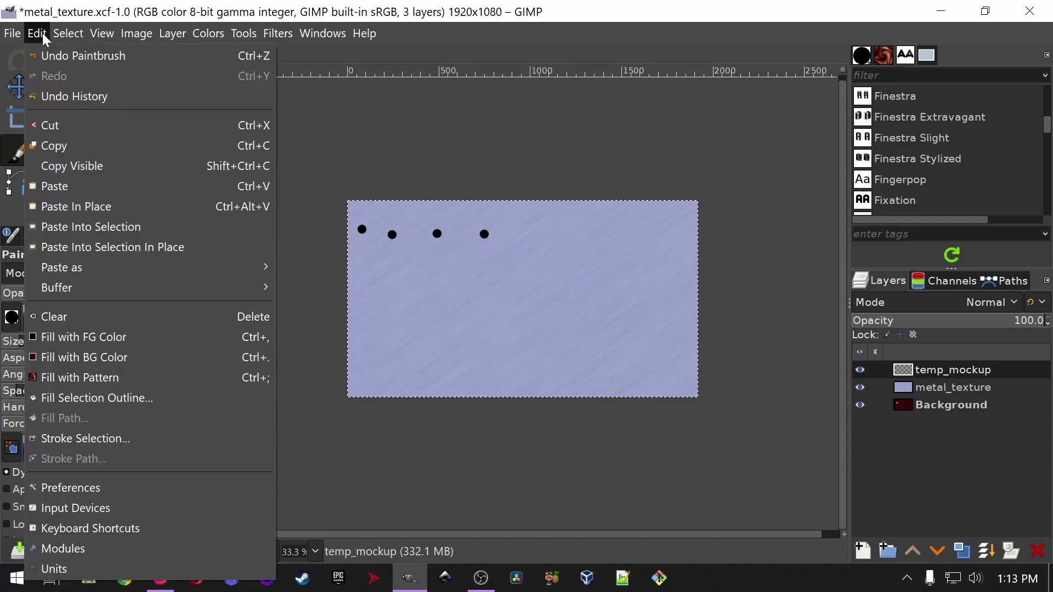
click(67, 56)
key(ctrl+z)
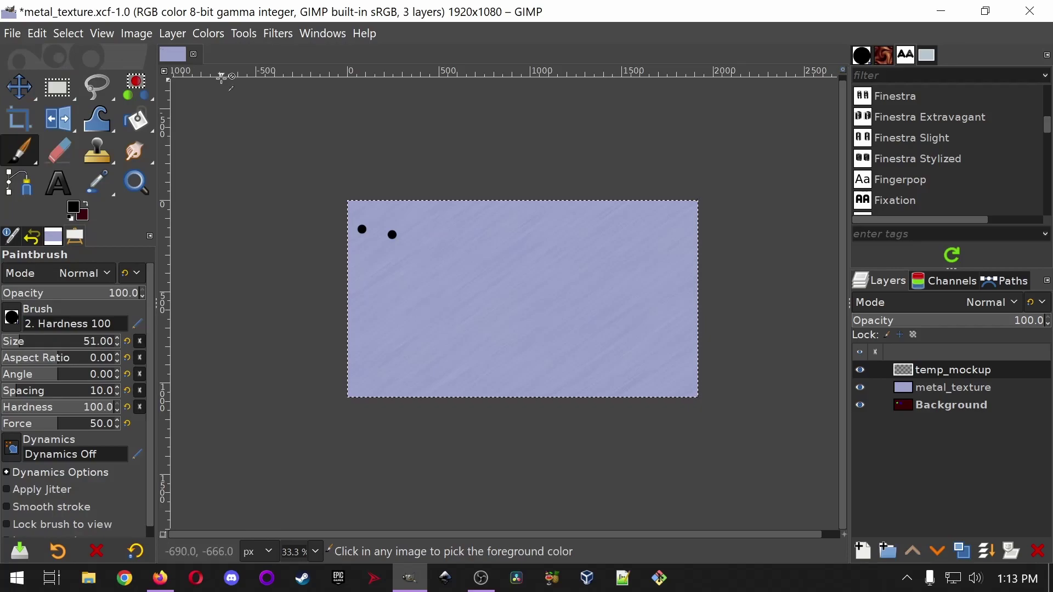
key(ctrl+z)
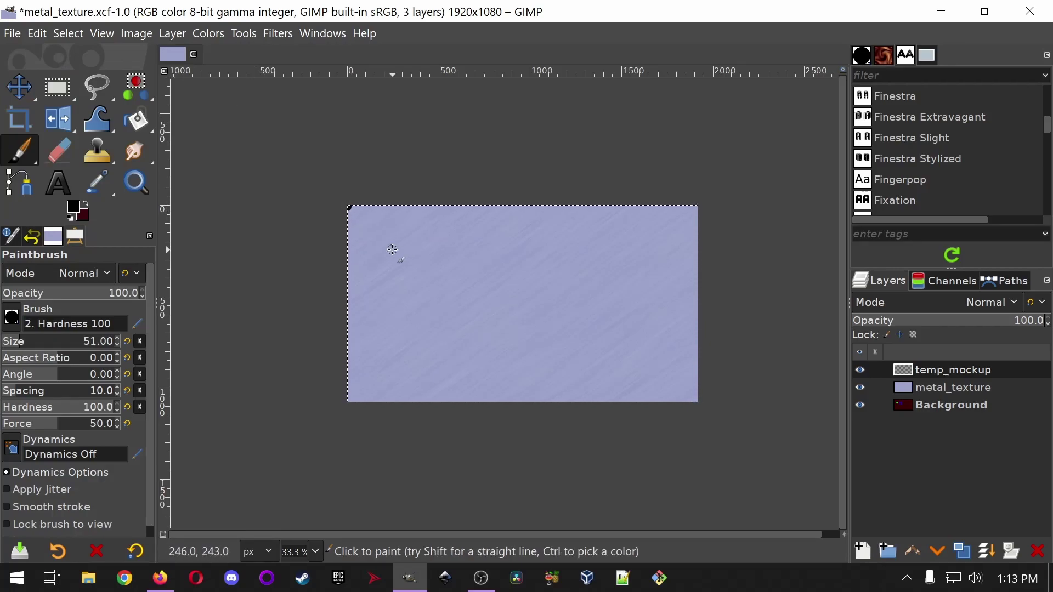
- Paint a connected zigzag of straight 51 px black lines from the canvas's upper-left corner down to its right edge on temp_mockup
key(shift)
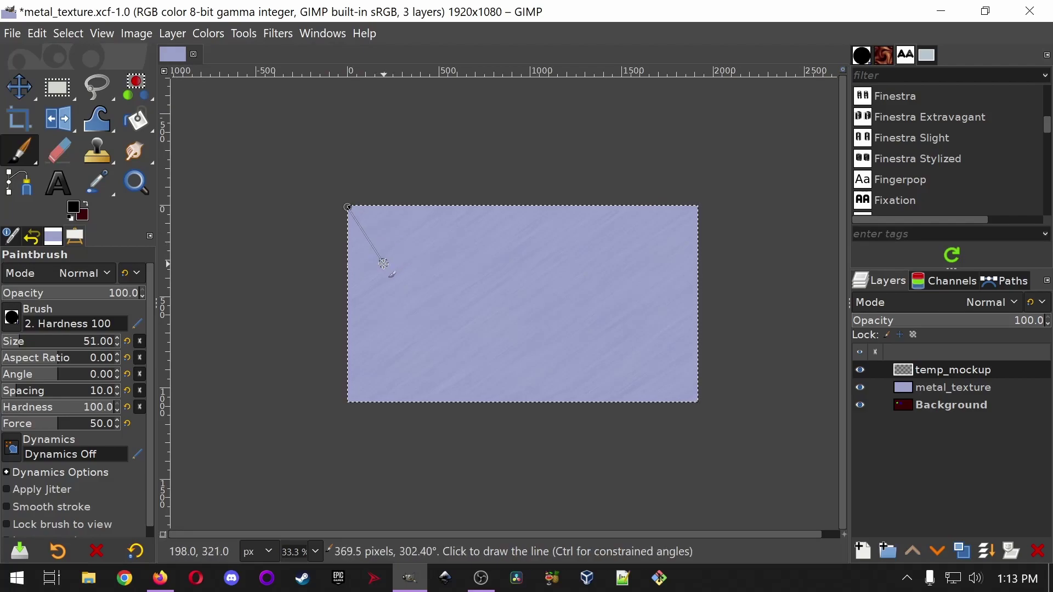
shift+click(398, 253)
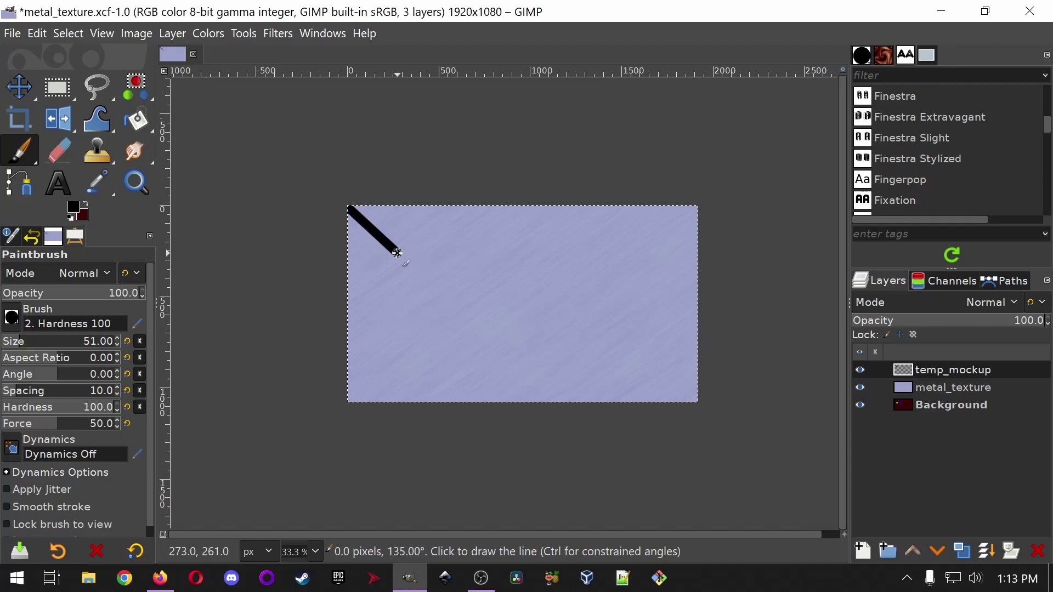
shift+click(450, 252)
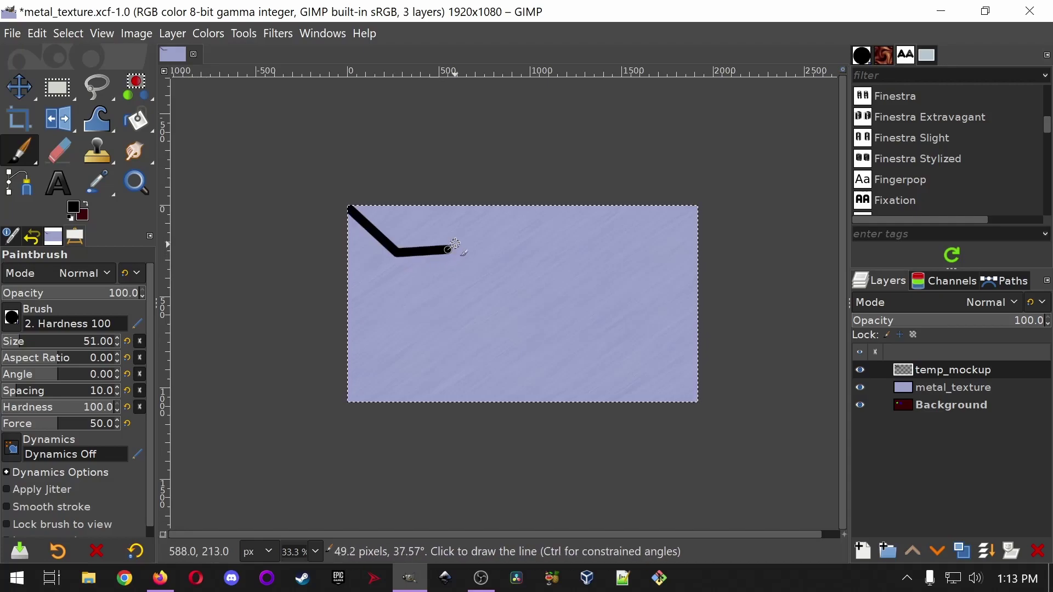
shift+click(473, 219)
shift+click(554, 237)
shift+click(540, 300)
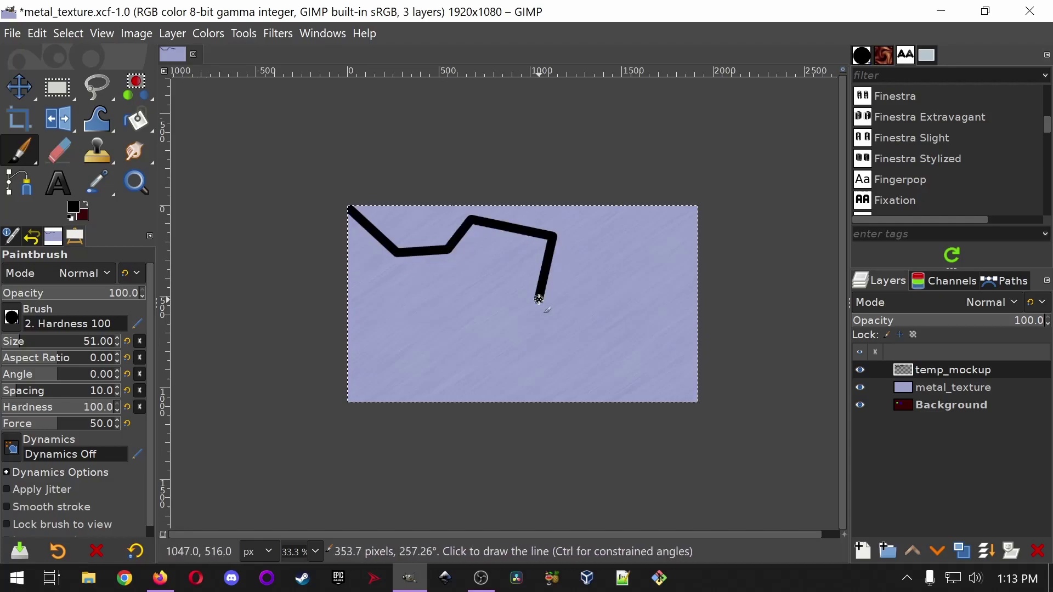
shift+click(602, 309)
shift+click(626, 269)
shift+click(690, 280)
shift+click(682, 363)
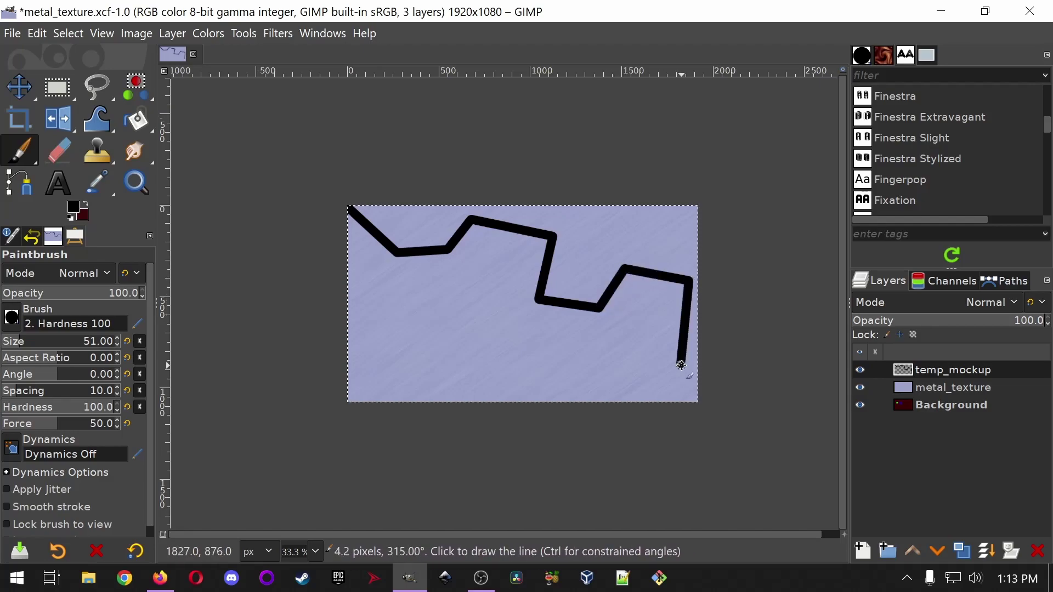
shift+click(733, 371)
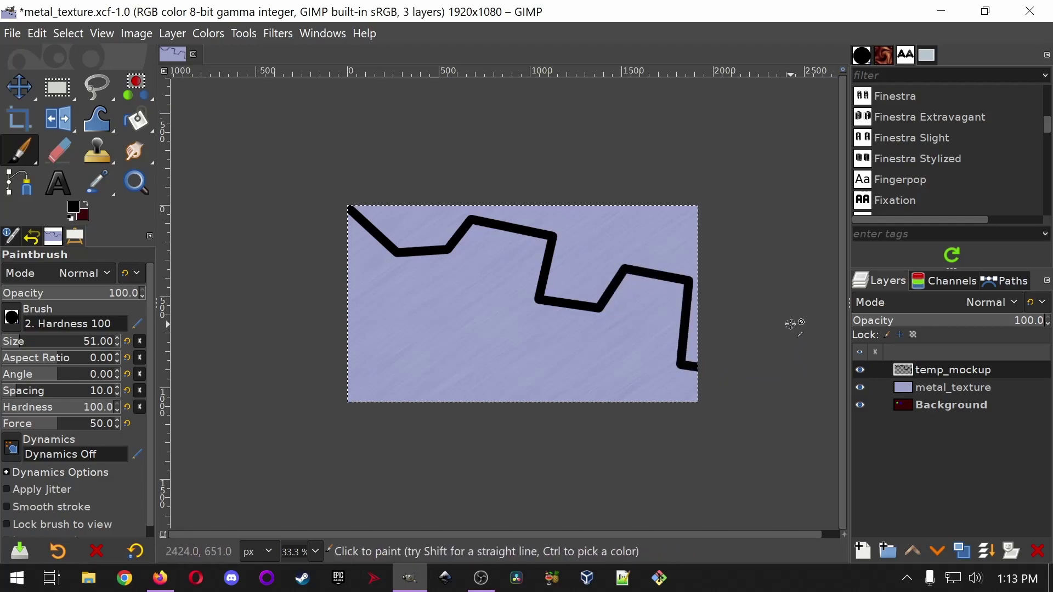
- Undo the whole zigzag line, and try scribbling a thick freehand black band across the middle of the canvas before undoing it
key(ctrl+z)
key(ctrl+z)
key(ctrl+z)
key(ctrl+z)
key(ctrl+z)
key(ctrl+z)
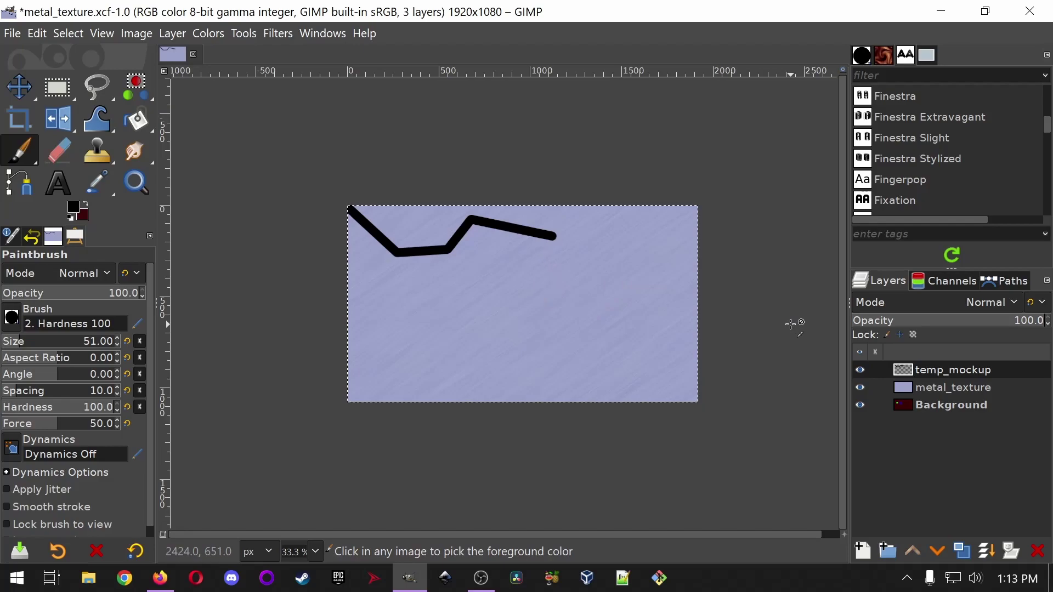
key(ctrl+z)
key(ctrl+z)
key(ctrl+z)
key(ctrl+z)
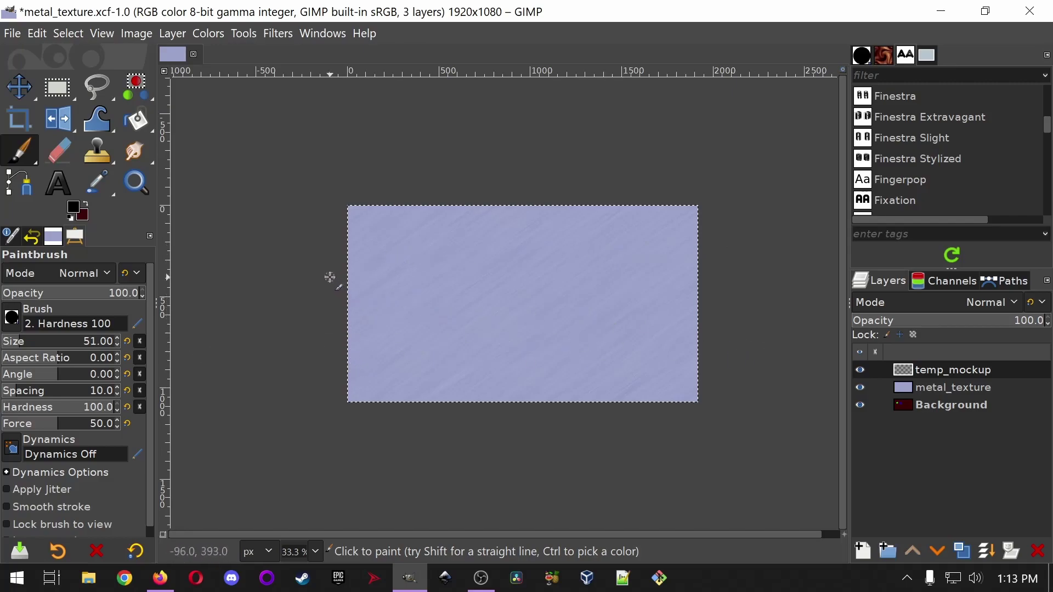
mouse_move(353, 273)
mouse_down()
mouse_move(436, 330)
mouse_move(336, 317)
mouse_move(666, 313)
mouse_move(351, 295)
mouse_up()
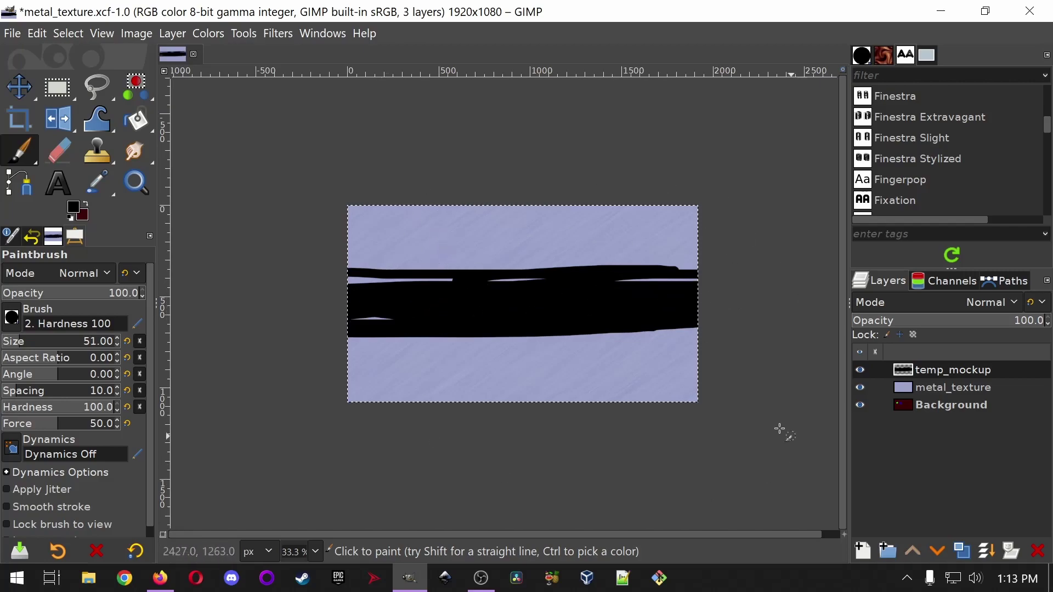
key(ctrl+z)
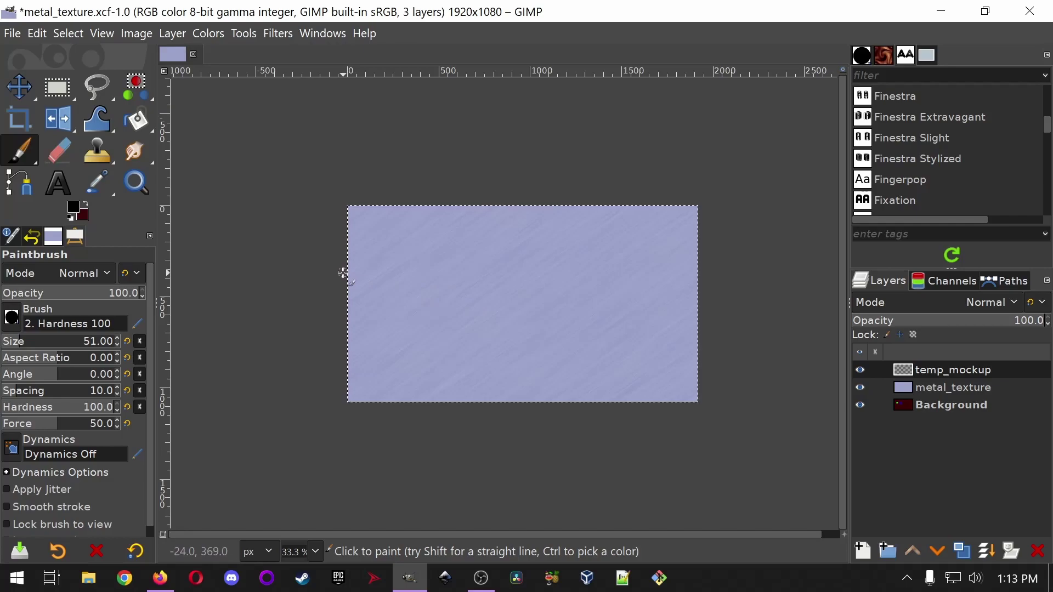
- Paint connected straight lines from the canvas's left edge at about y 369, with a raised trapezoid up to y 252, ending slightly past mid-canvas
key(shift)
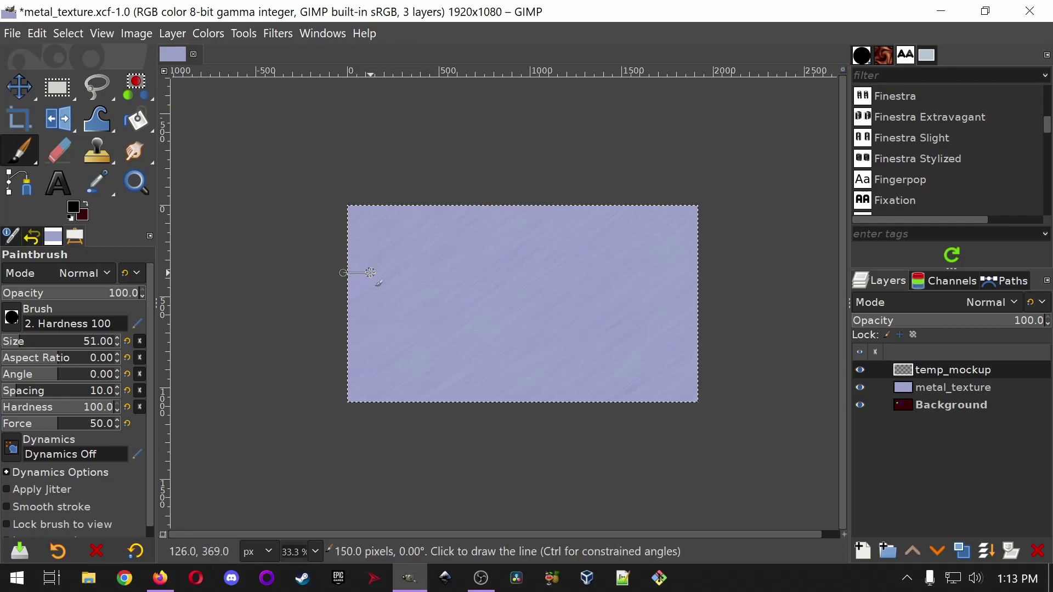
shift+click(376, 273)
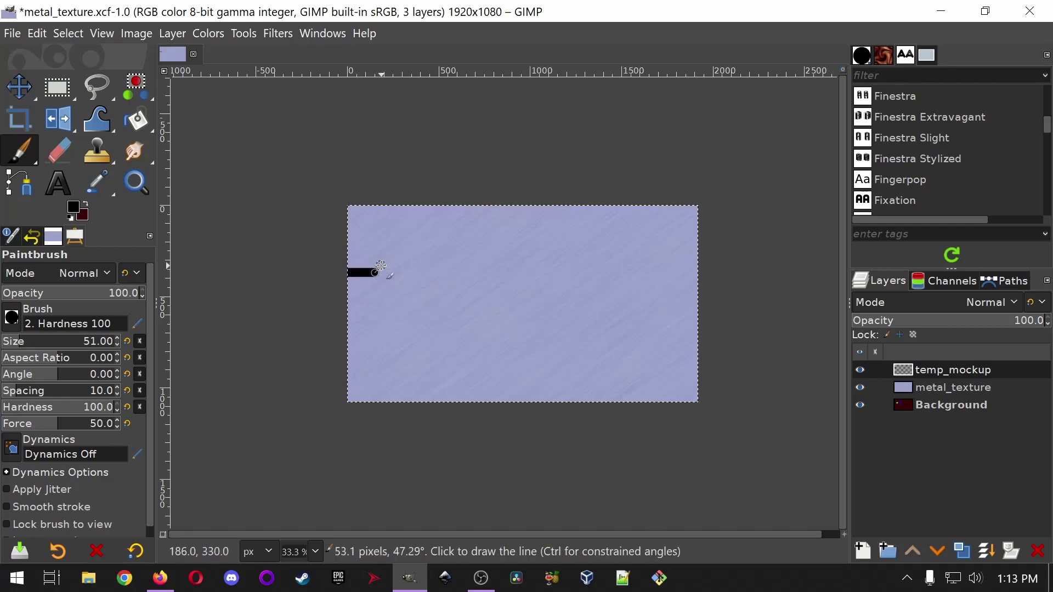
shift+click(393, 251)
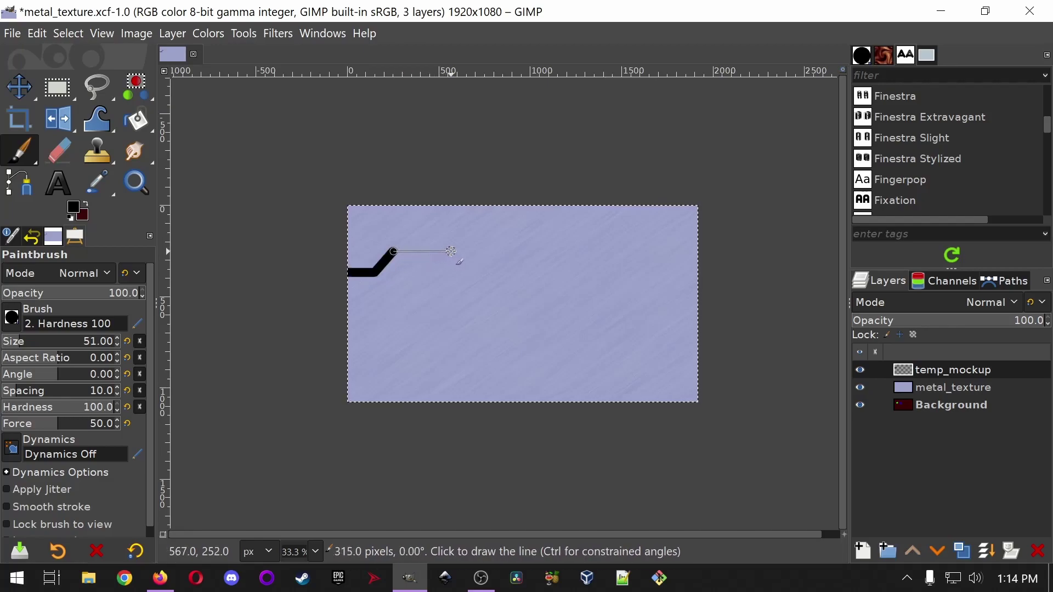
shift+click(467, 272)
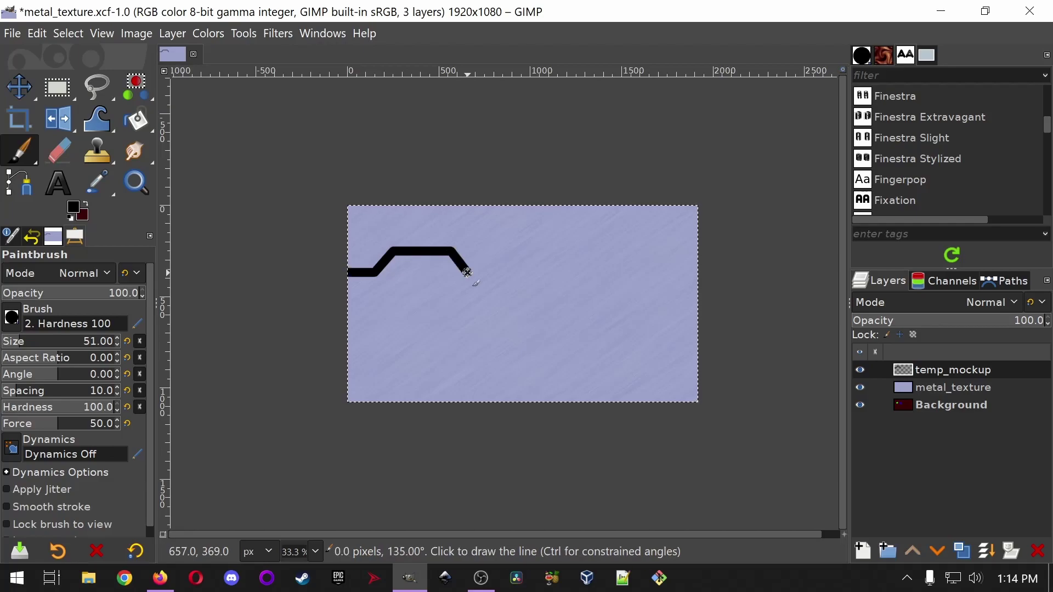
shift+click(555, 273)
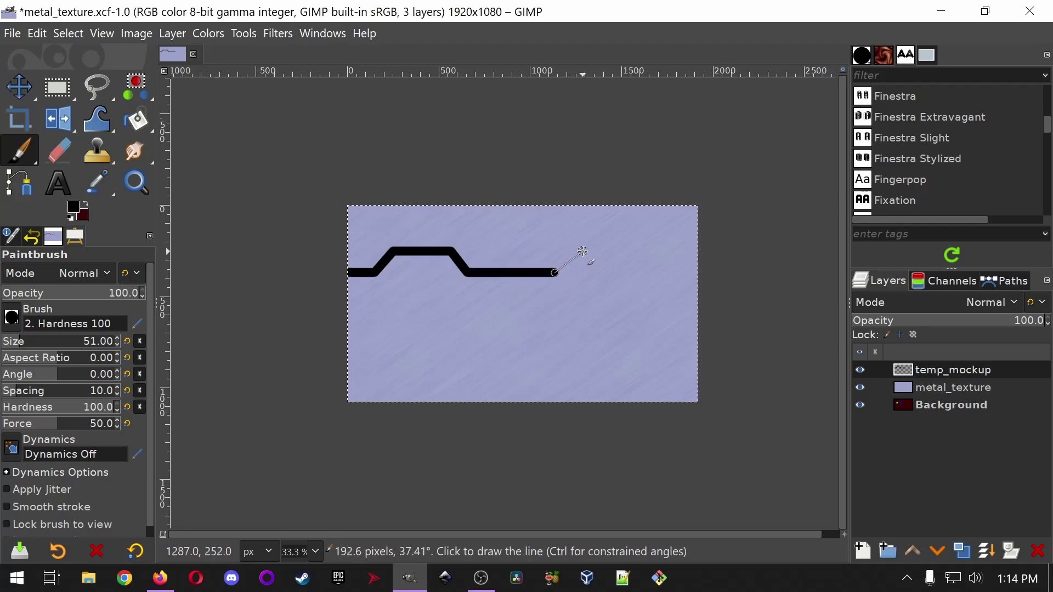
- Try extending the line with a hand-placed second raised section to the right canvas edge, and undo those segments
shift+click(583, 251)
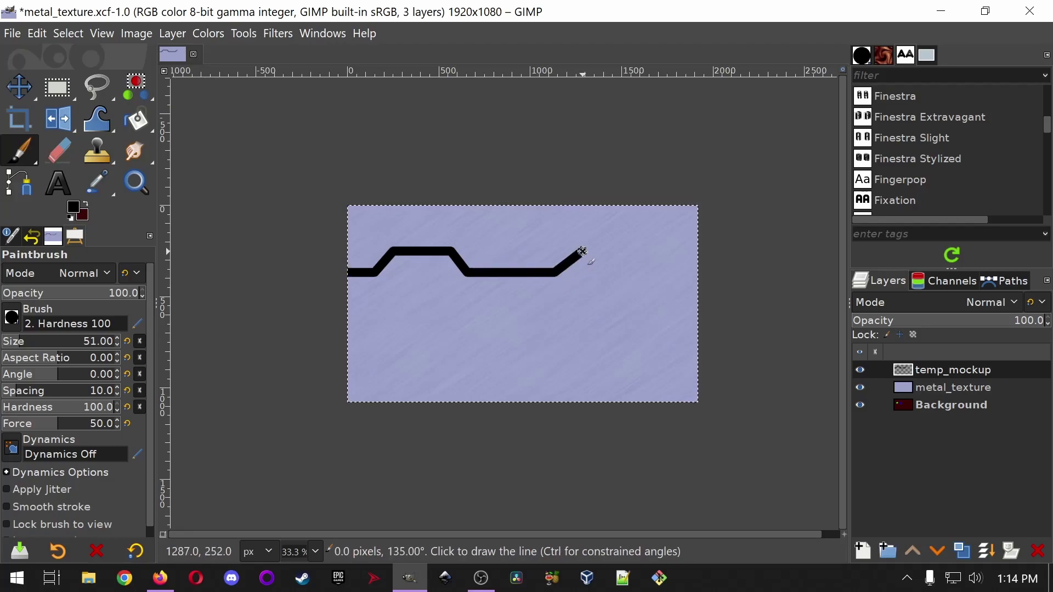
shift+click(654, 252)
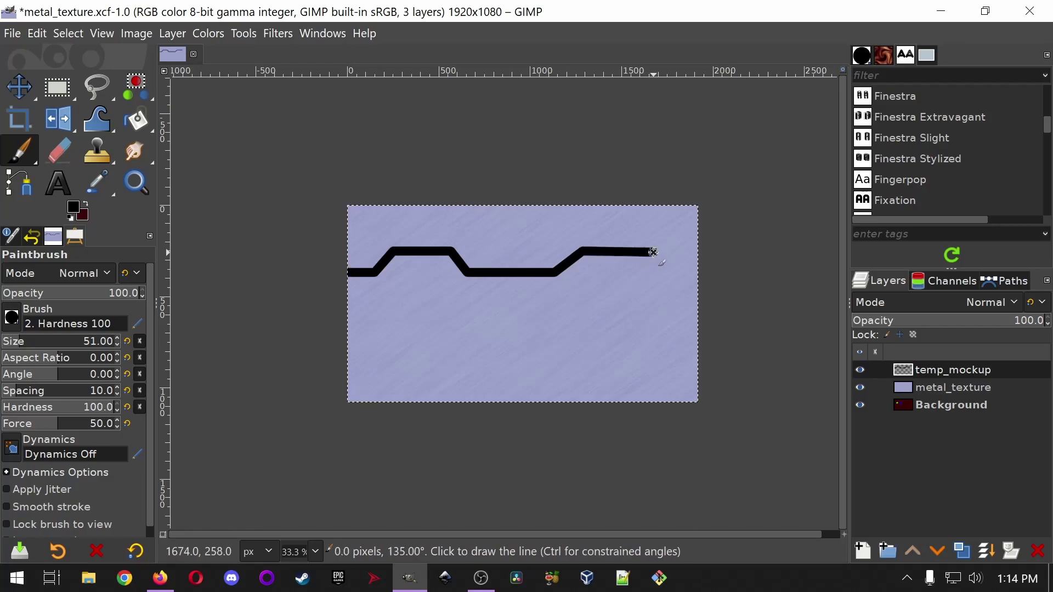
shift+click(670, 277)
shift+click(719, 277)
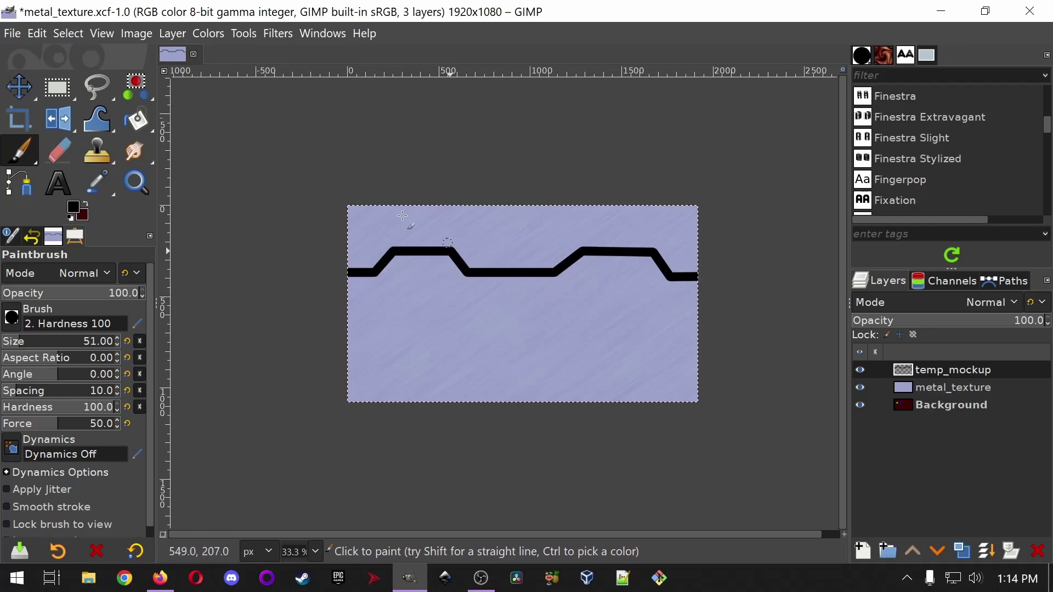
key(ctrl+z)
key(ctrl+z)
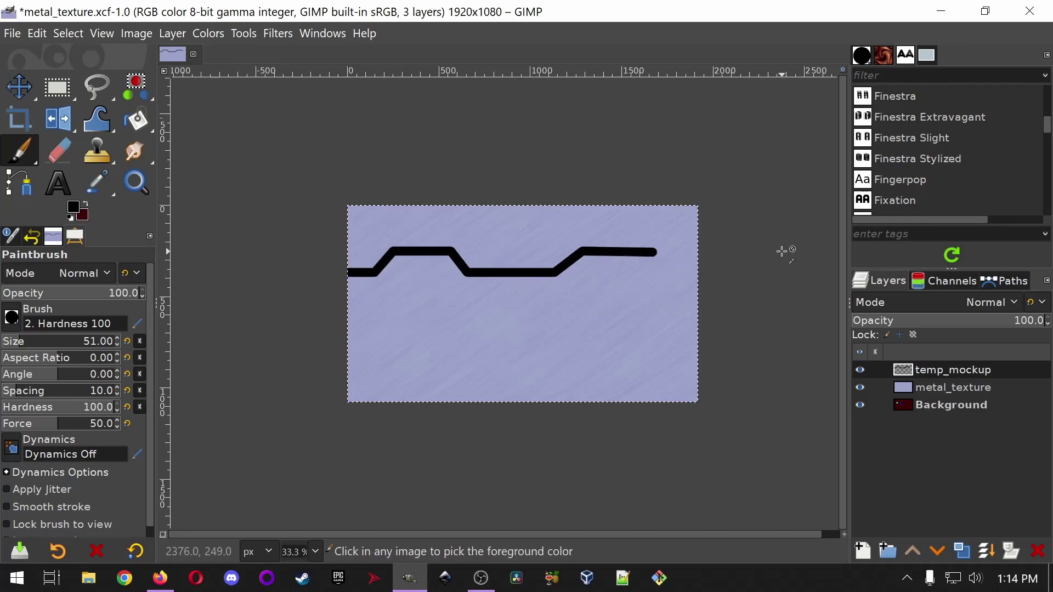
key(ctrl+z)
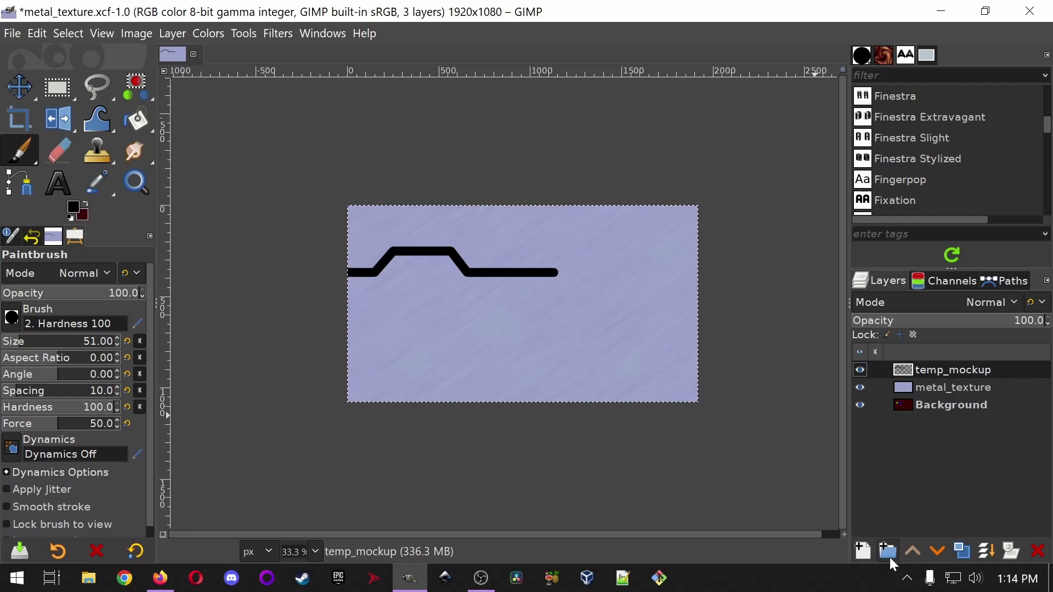
- Duplicate the temp_mockup layer and activate the Flip tool for the copy
click(962, 548)
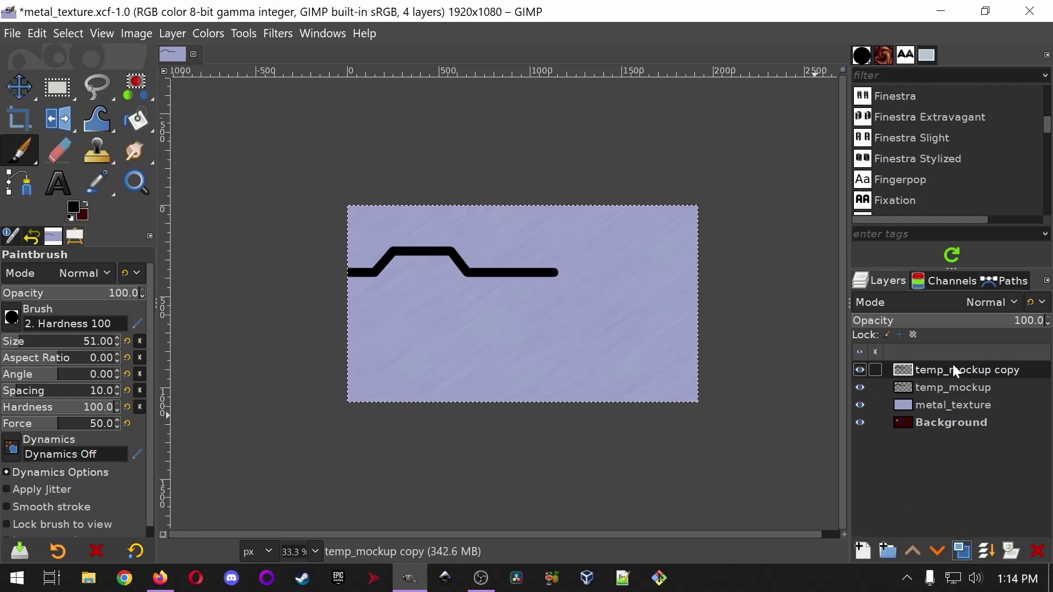
click(860, 370)
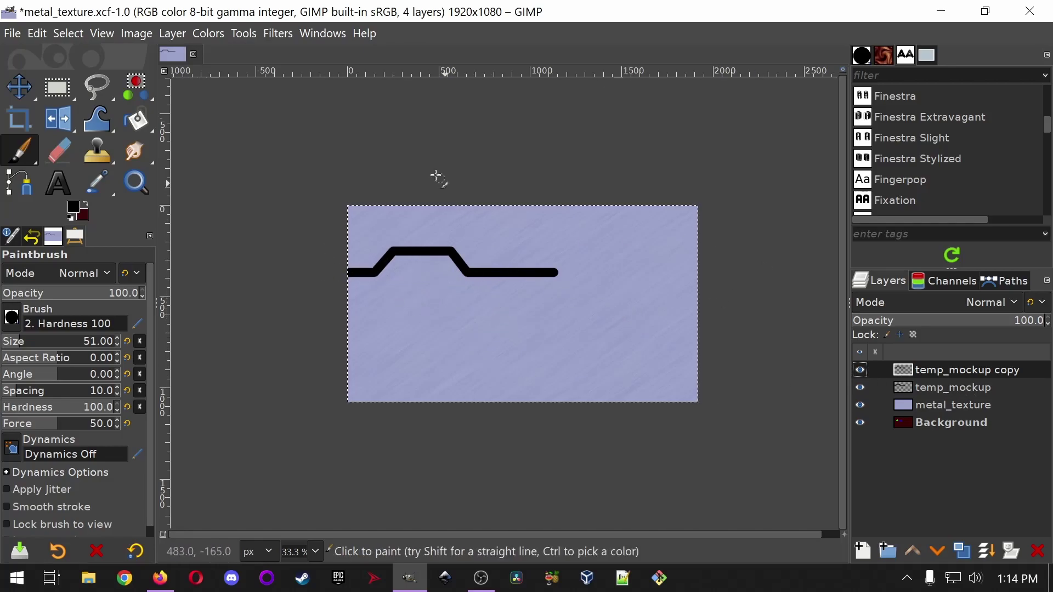
click(60, 126)
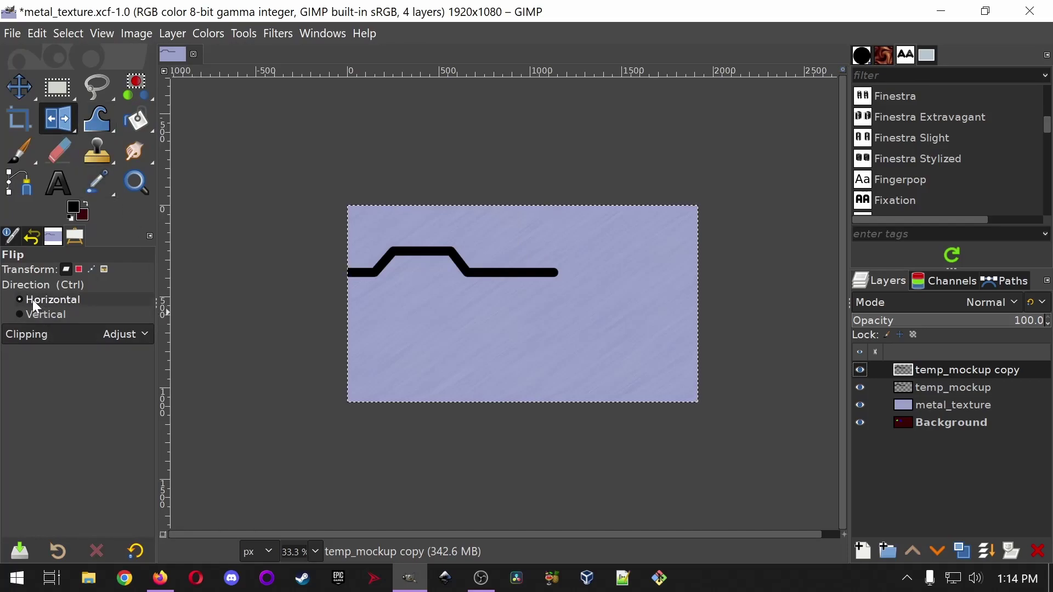
- Try flipping the temp_mockup copy layer vertically, and undo the flip
click(22, 313)
click(445, 358)
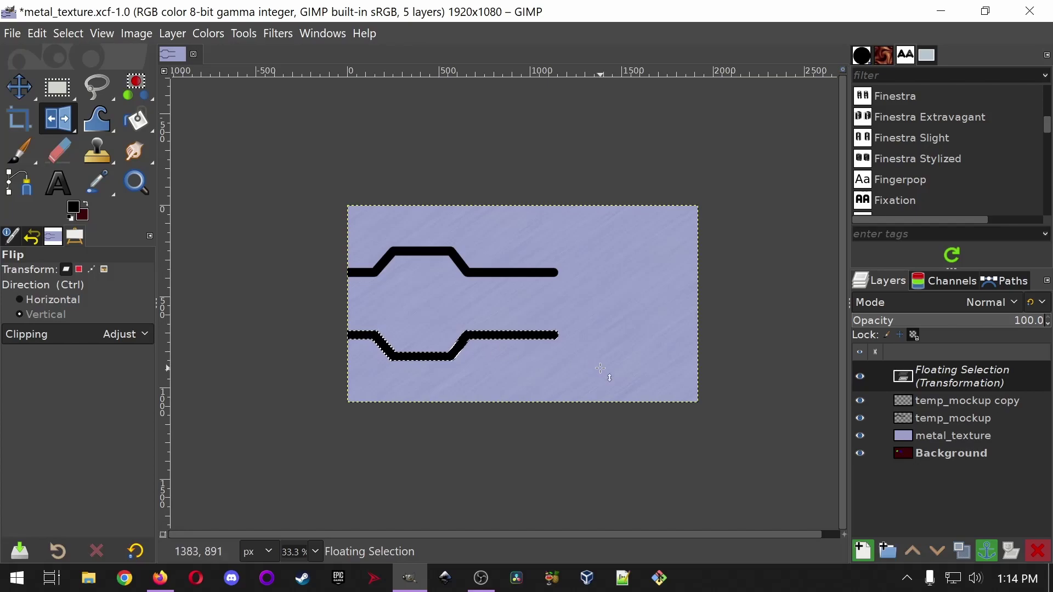
key(ctrl+z)
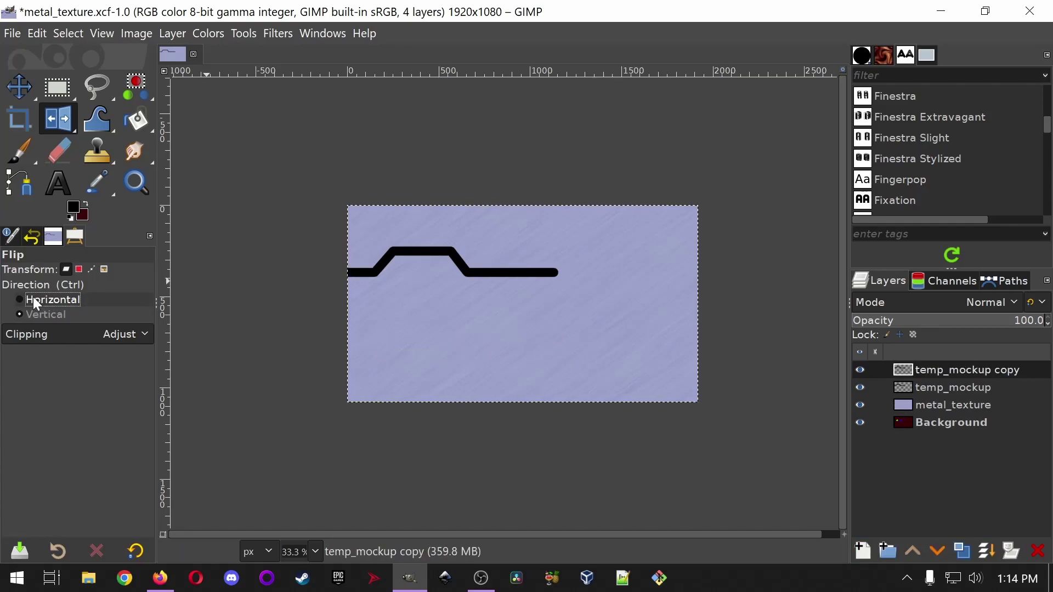
- Flip the temp_mockup copy layer horizontally to mirror the line onto the right half of the canvas
click(23, 299)
click(581, 327)
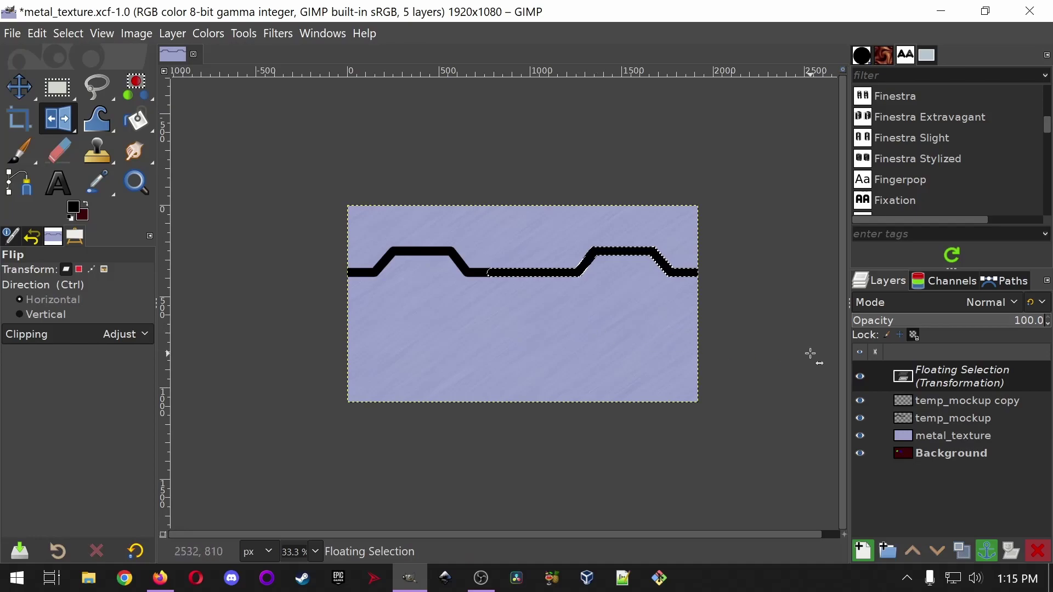
right_click(951, 378)
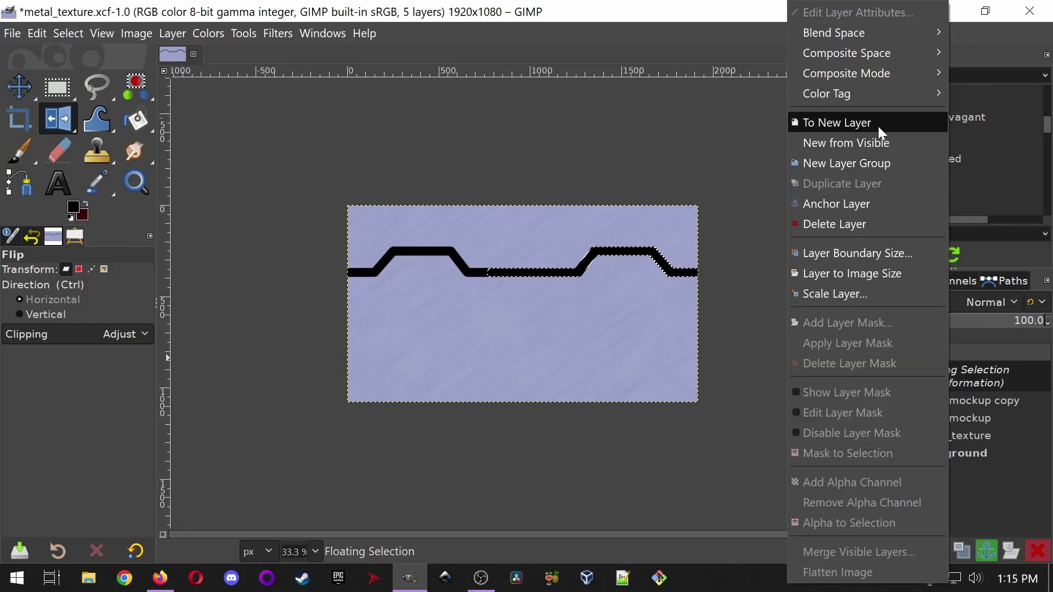
click(952, 377)
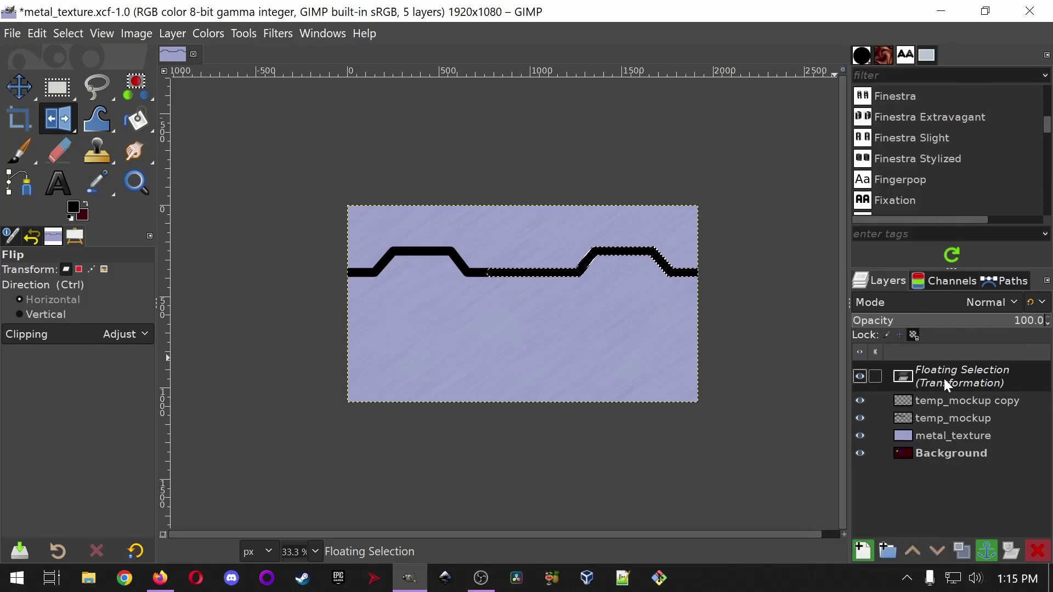
right_click(945, 380)
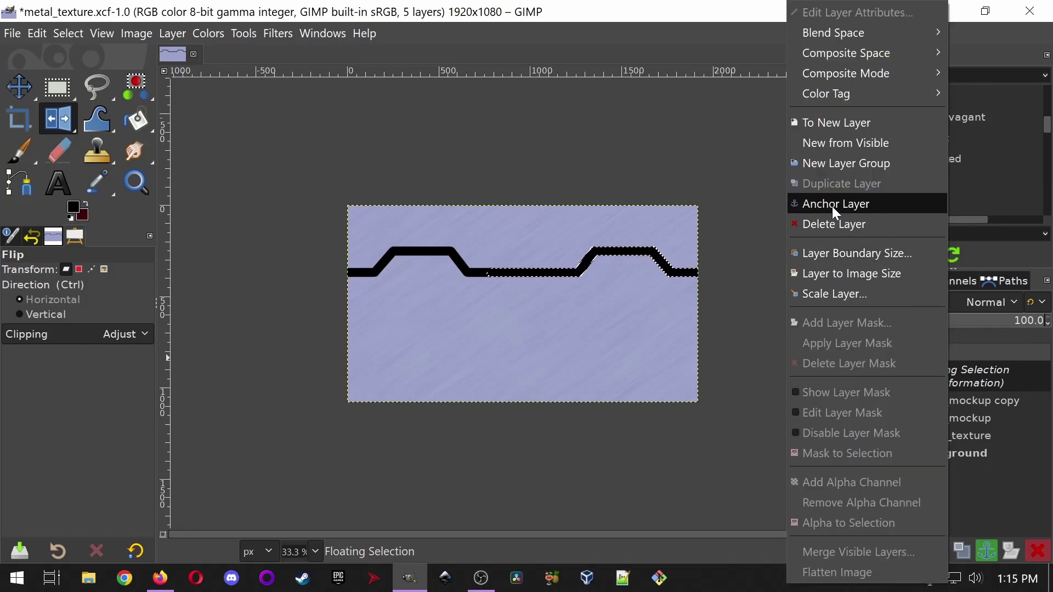
click(692, 436)
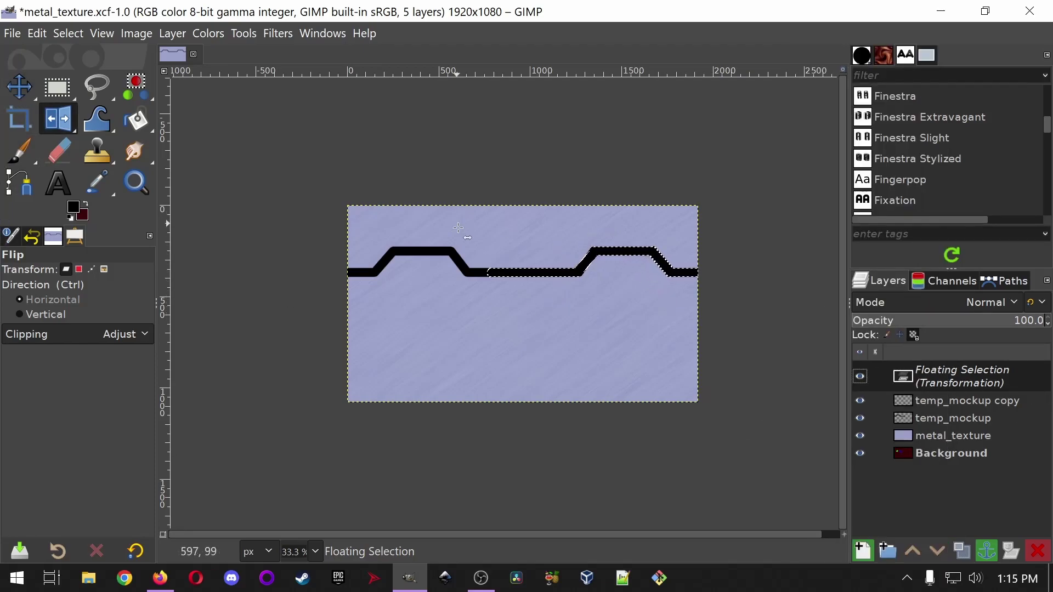
- Anchor the flipped floating selection onto the temp_mockup copy layer and toggle the visibility of both mockup layers to compare them
click(22, 96)
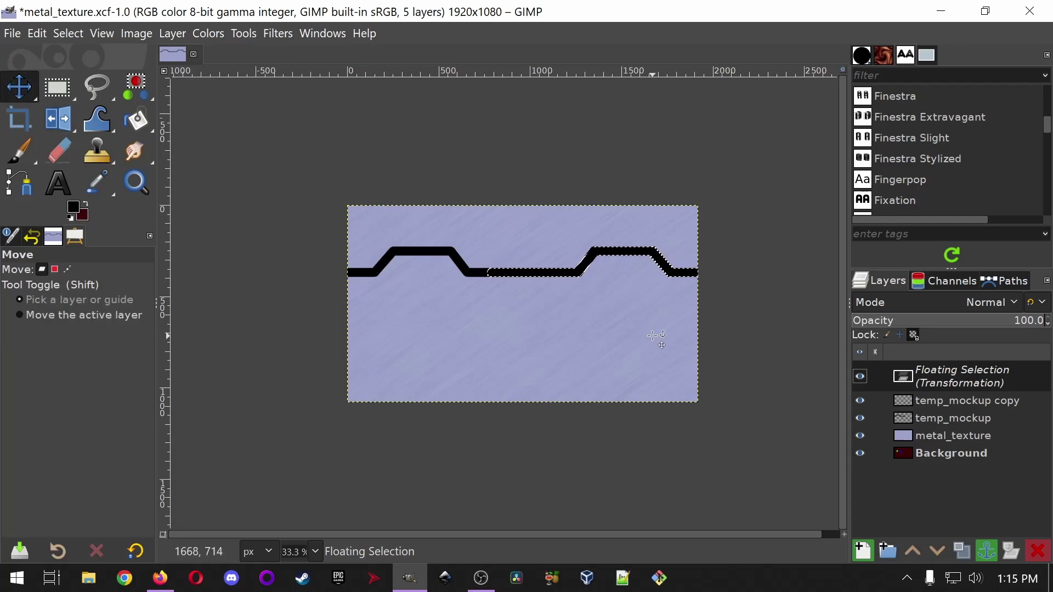
click(613, 274)
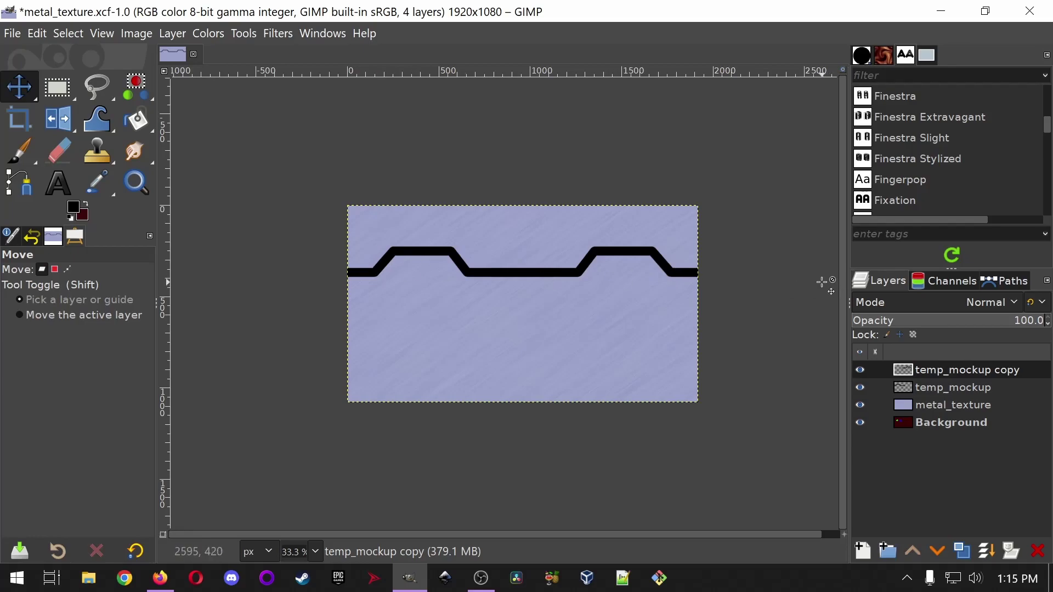
click(860, 371)
click(860, 371)
click(861, 388)
click(861, 388)
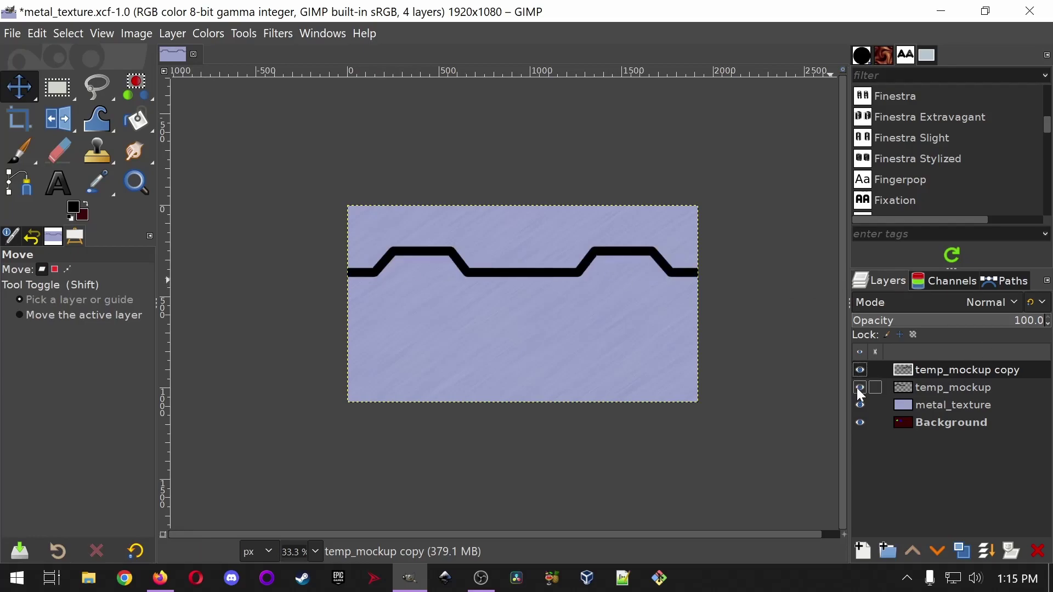
- Merge the temp_mockup copy layer down into temp_mockup
right_click(936, 370)
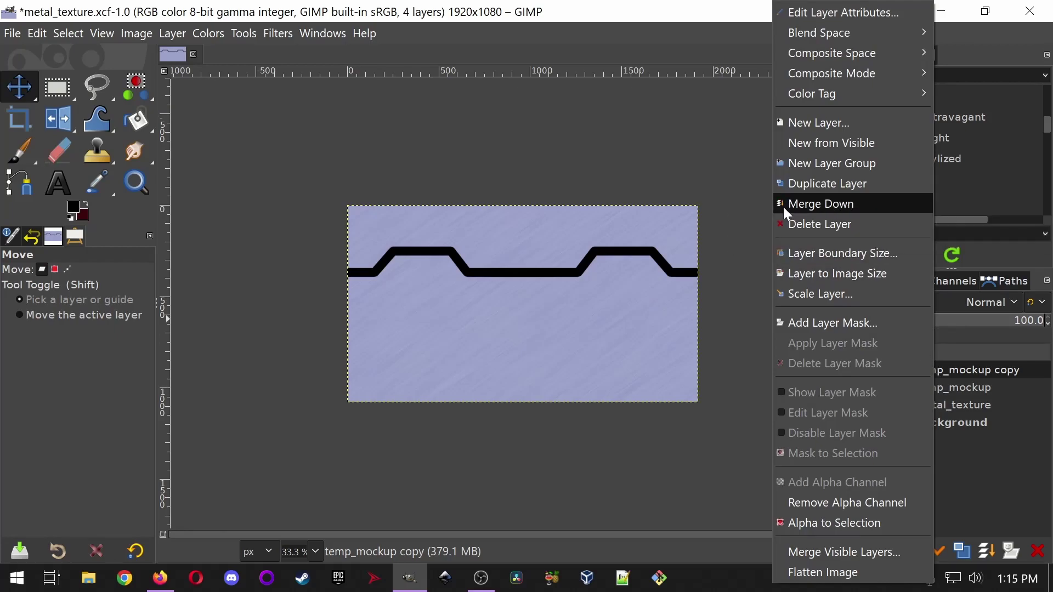
click(716, 193)
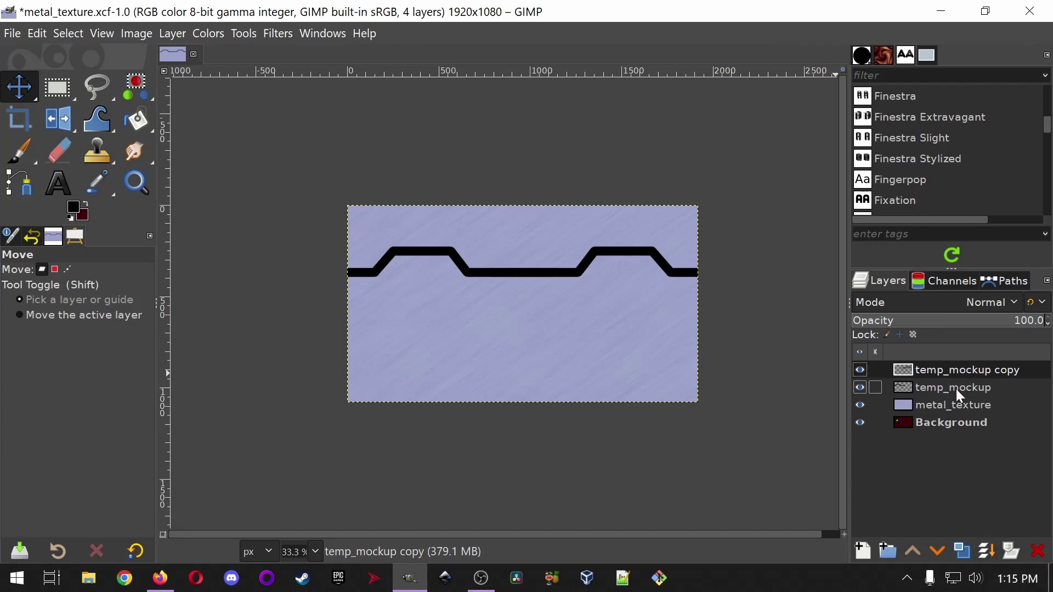
click(987, 551)
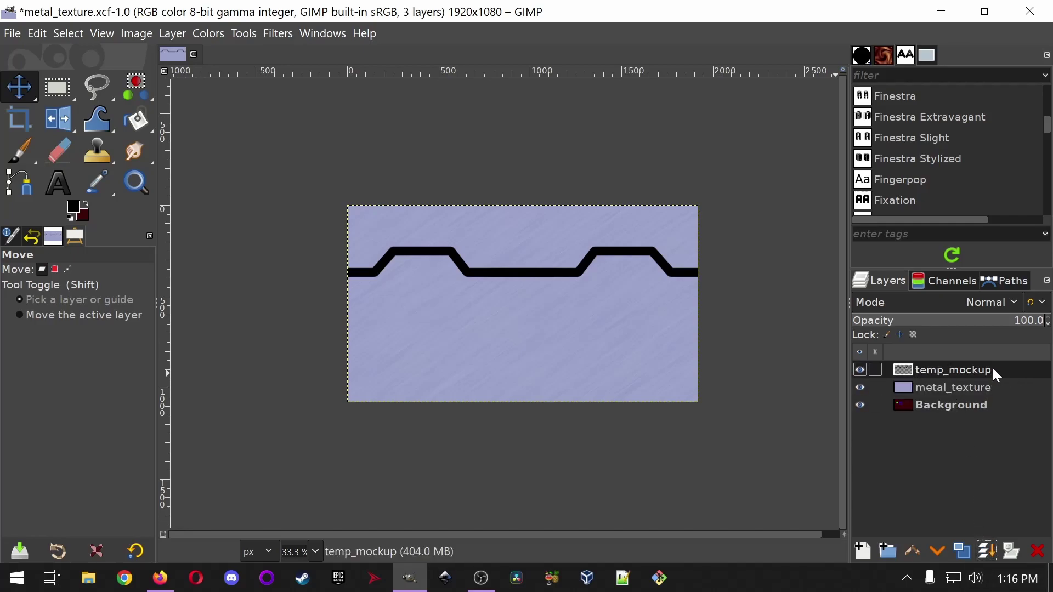
- Try merging temp_mockup down into metal_texture, check the merged layer by toggling its visibility, and undo the merge
click(989, 553)
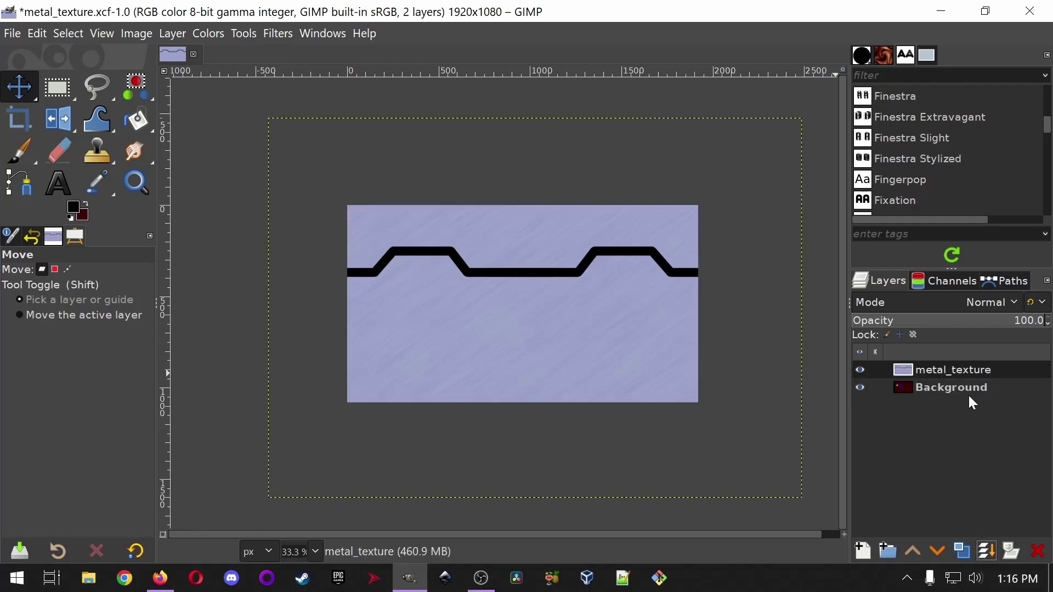
click(861, 370)
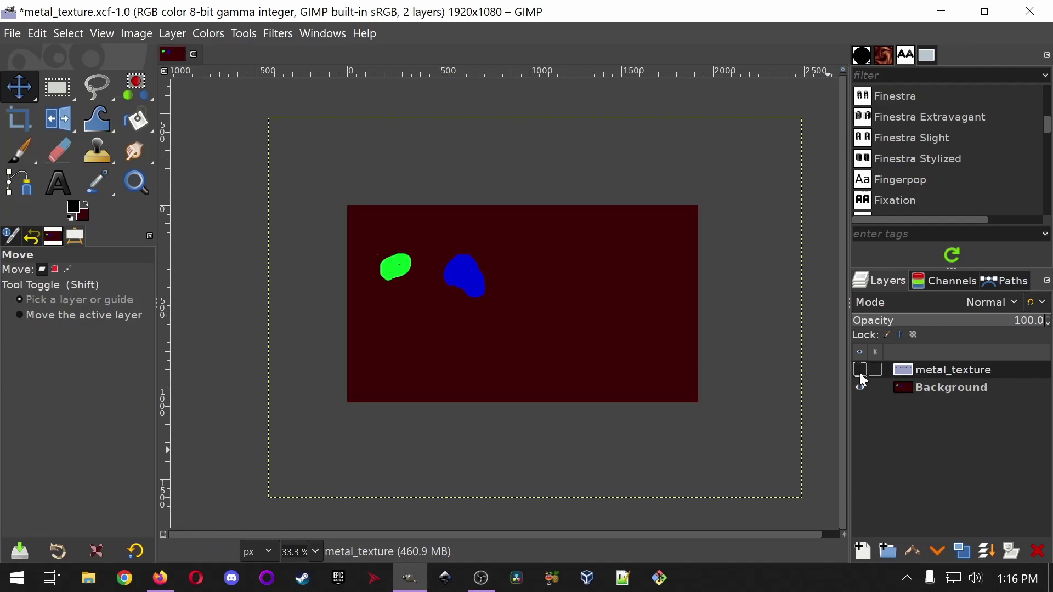
click(860, 370)
click(860, 372)
click(860, 370)
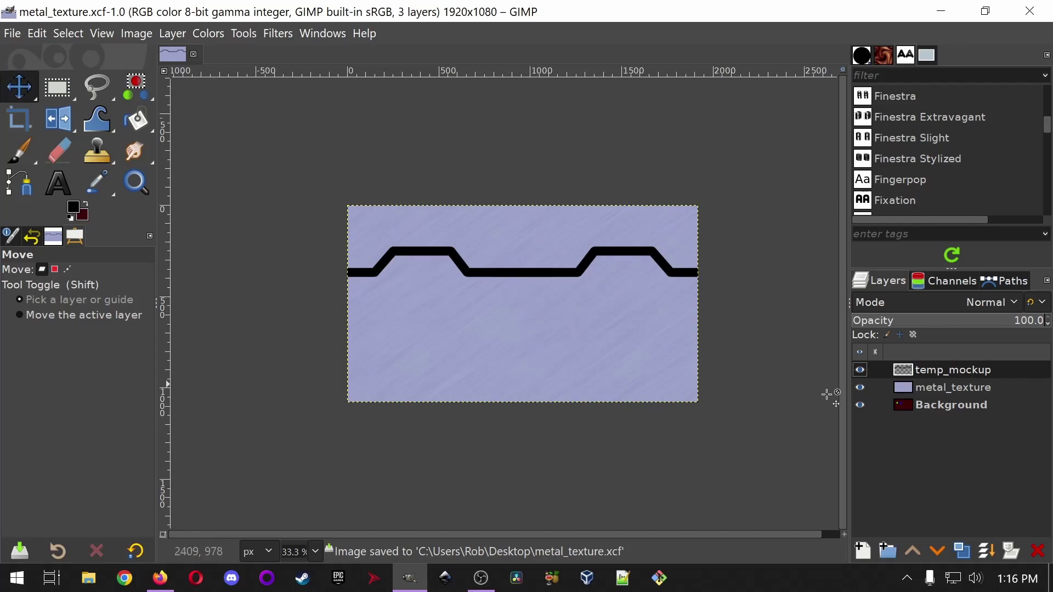
- Duplicate the temp_mockup layer and rotate the copy 180° to mirror the line into the lower half of the canvas
click(963, 550)
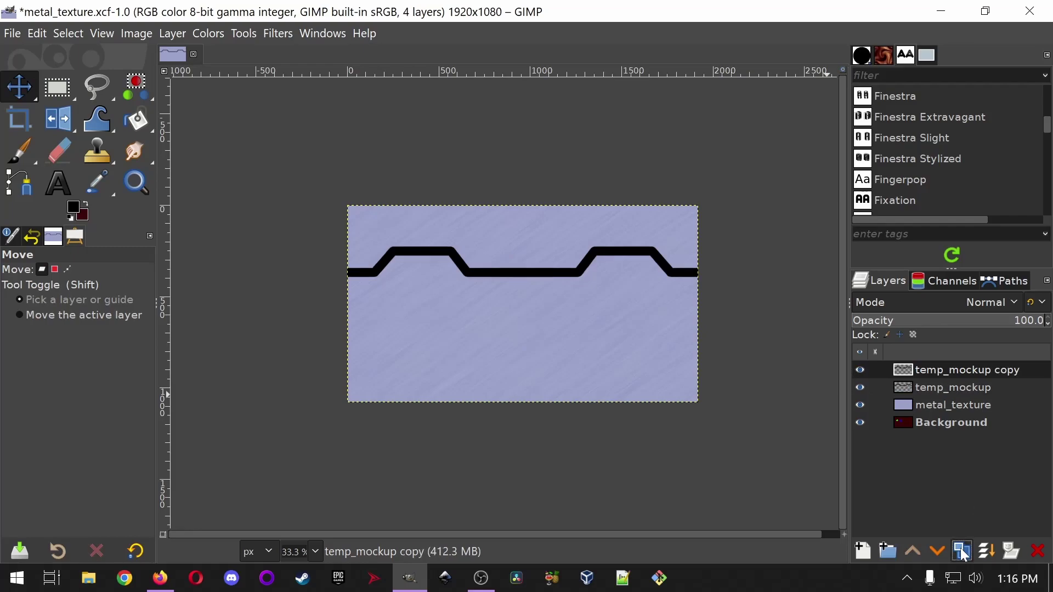
click(58, 119)
click(53, 316)
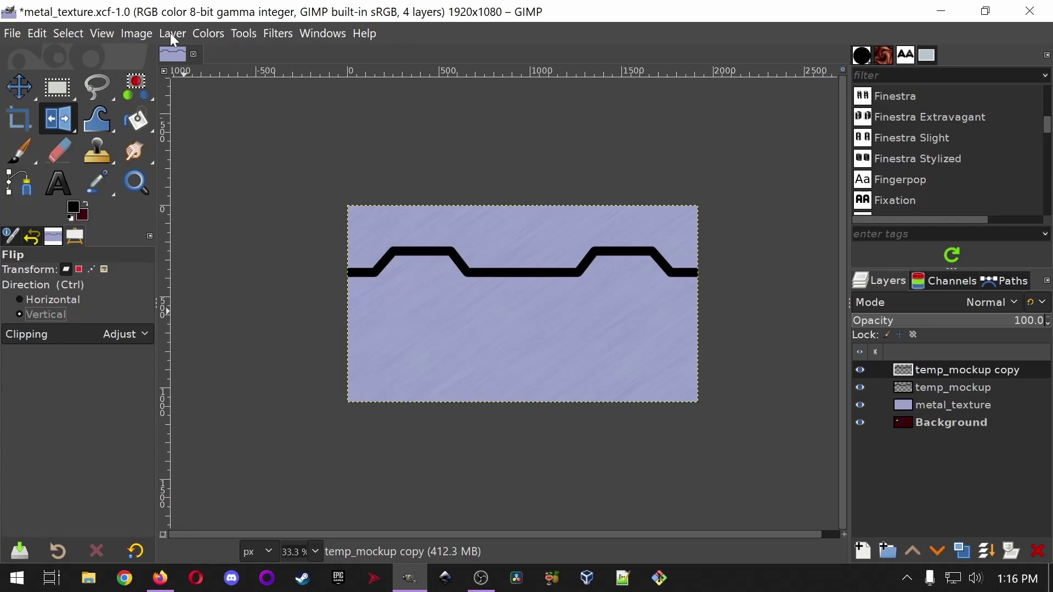
click(172, 33)
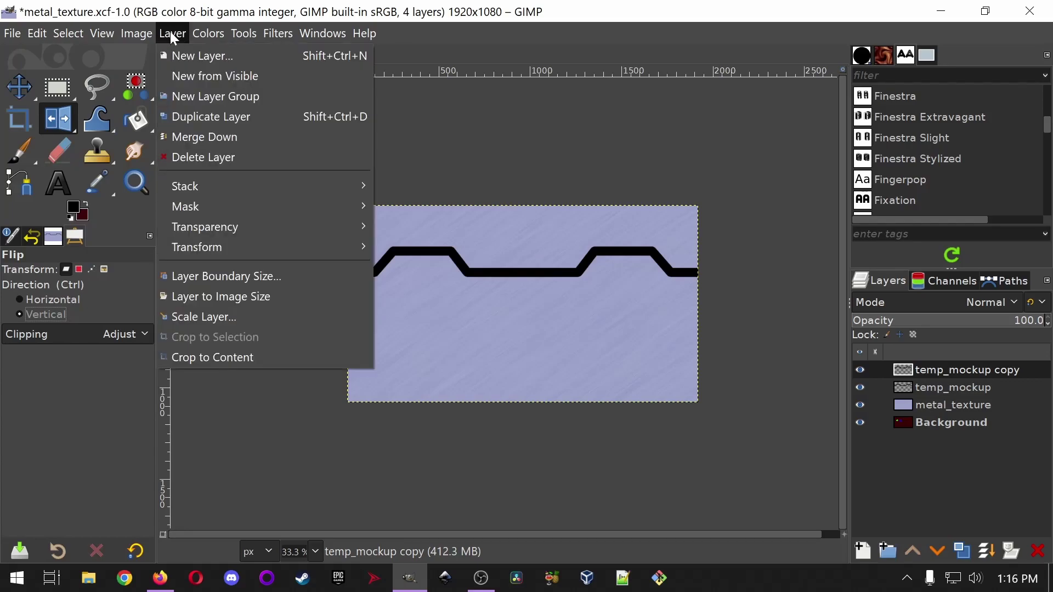
mouse_move(269, 254)
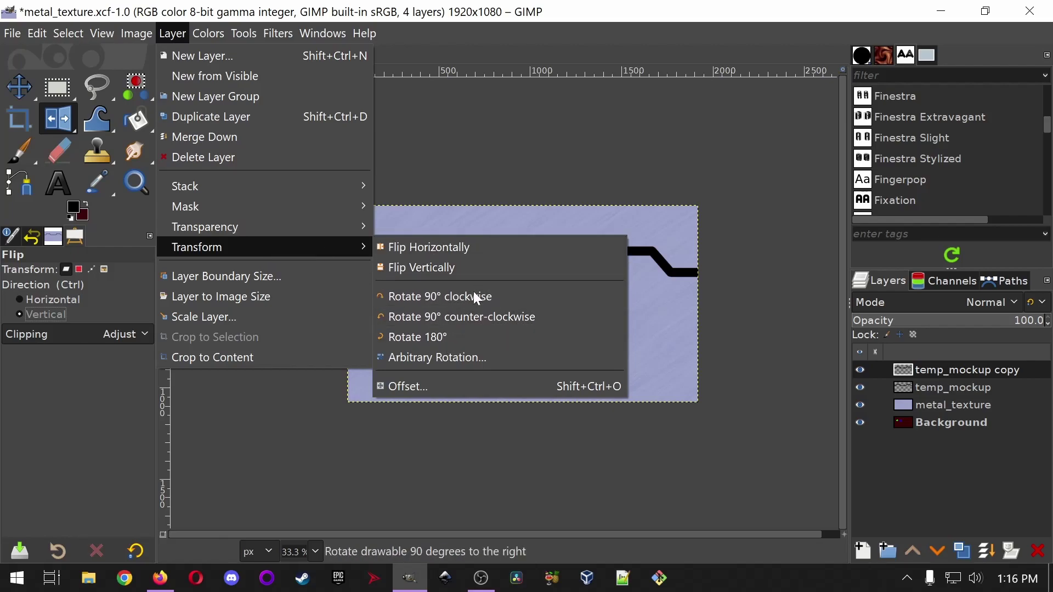
click(460, 340)
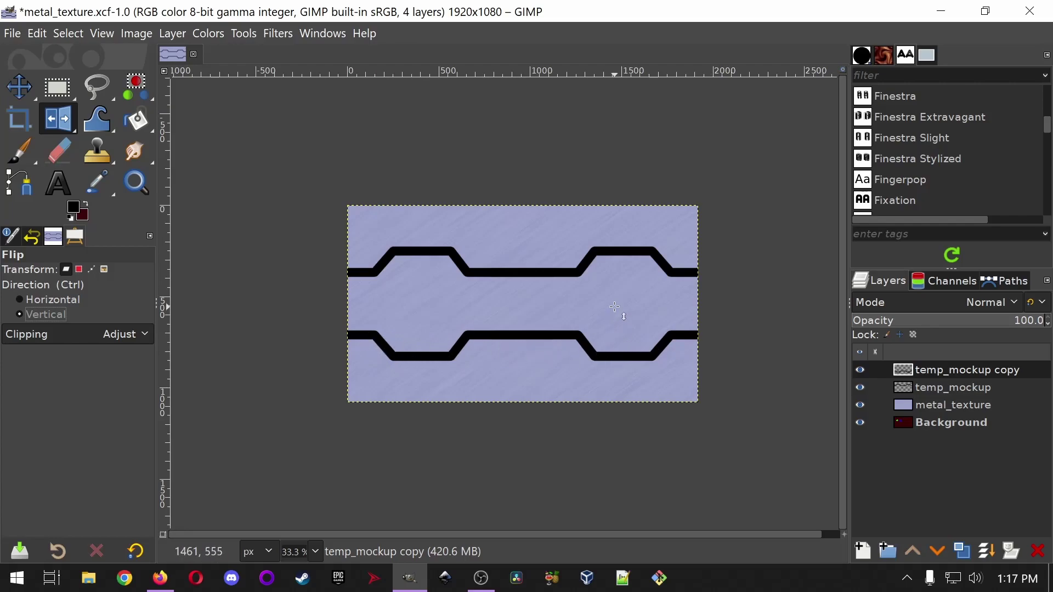
- Try flipping the copy back upright and moving it straight down, undo the move, and flip the copy vertically again
click(562, 369)
key(m)
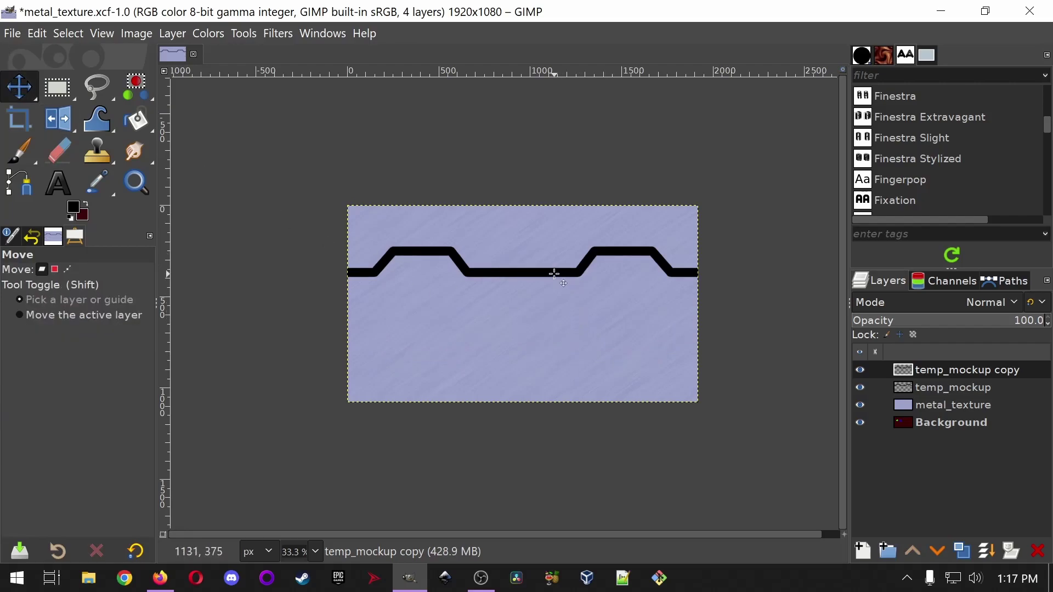
drag(553, 272, 554, 362)
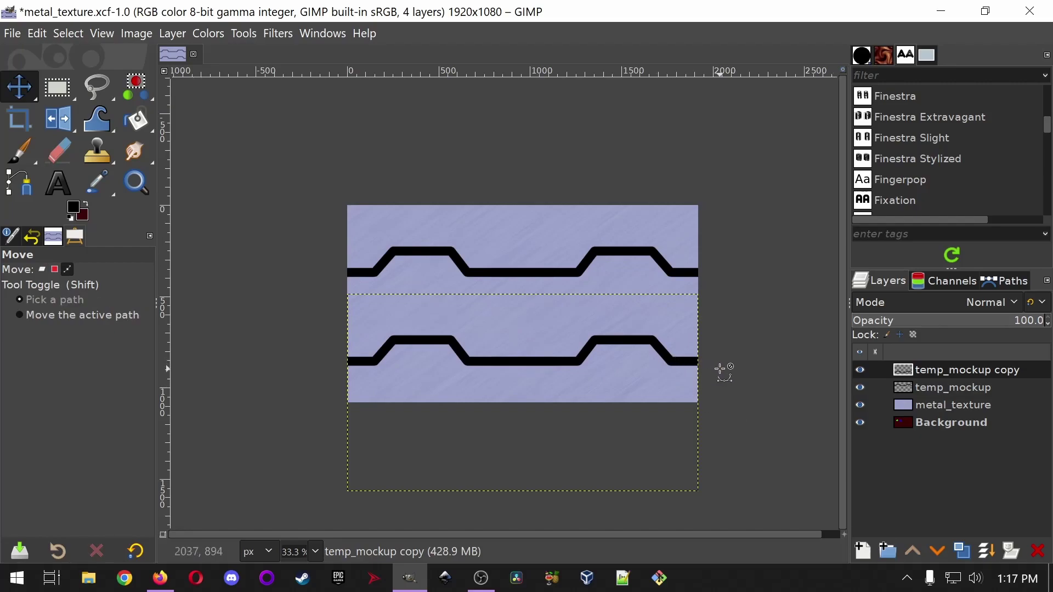
key(ctrl+z)
key(shift+f)
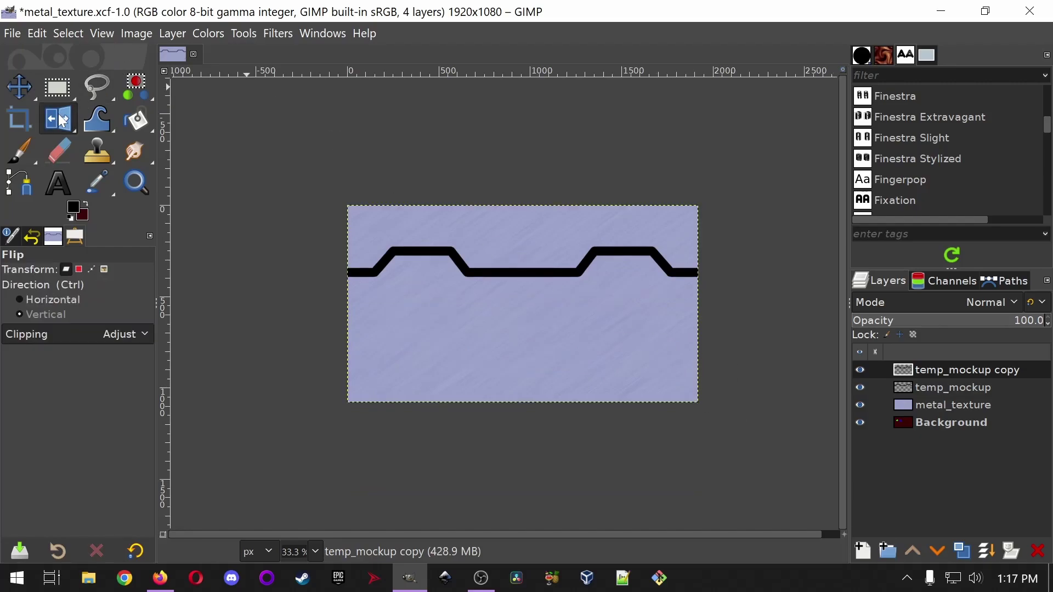
ctrl+click(554, 280)
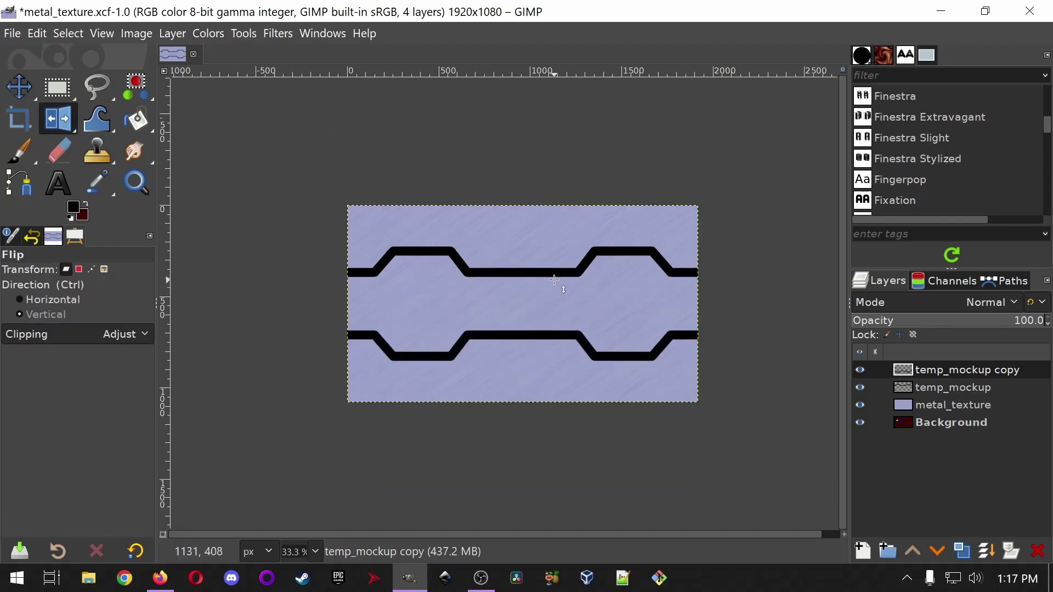
- Crop the temp_mockup copy layer to its content and flip it vertically within the cropped boundary
click(172, 34)
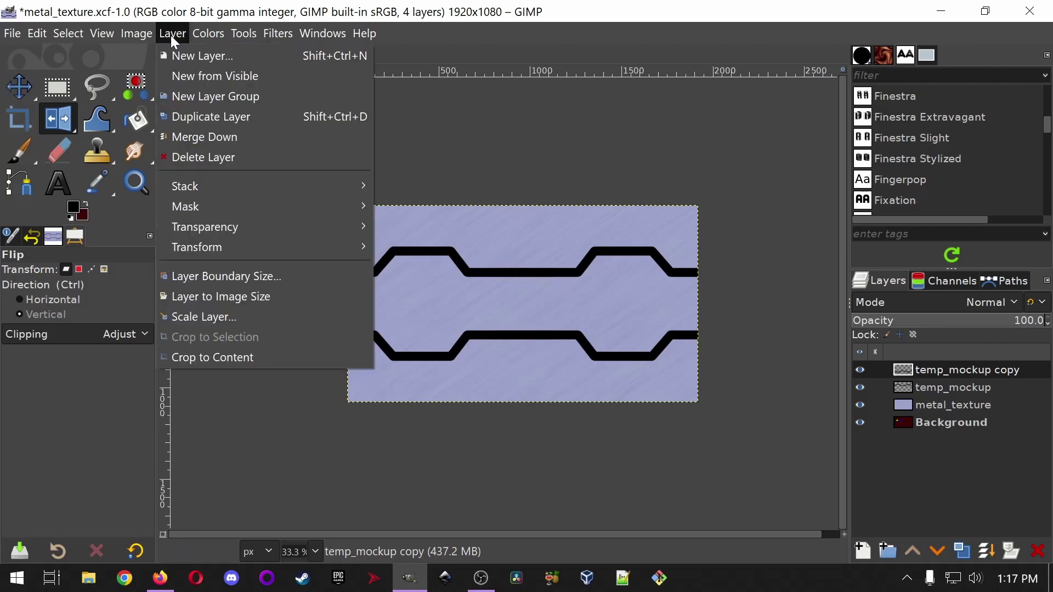
click(245, 359)
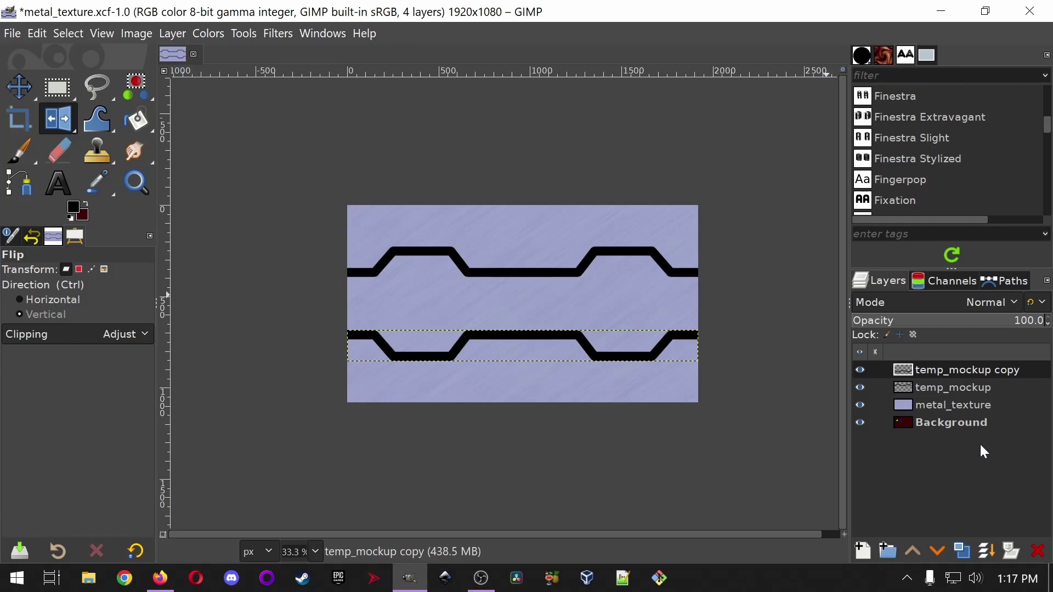
click(964, 407)
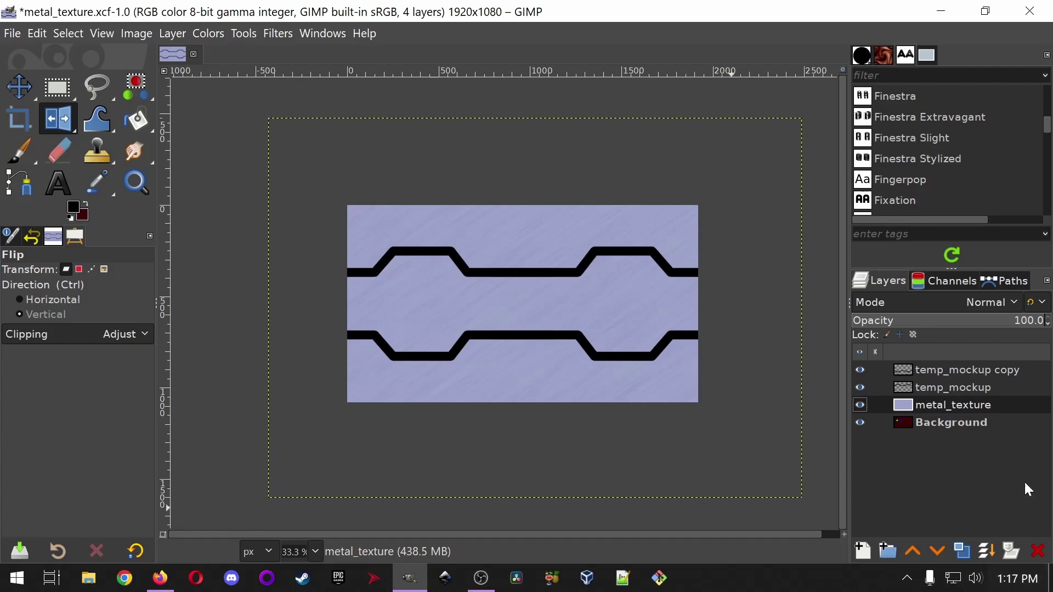
click(957, 370)
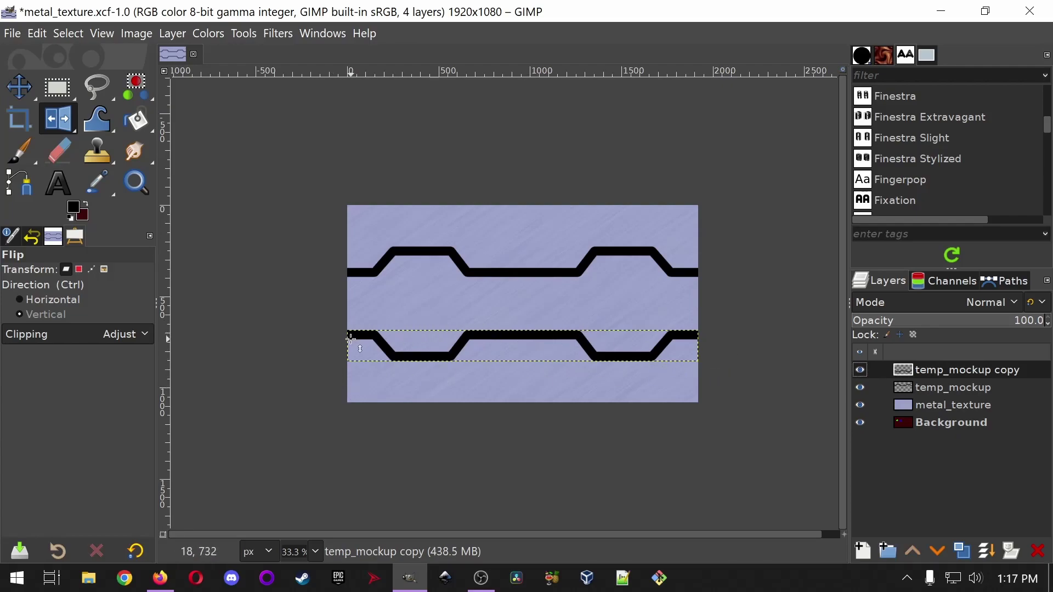
ctrl+click(548, 349)
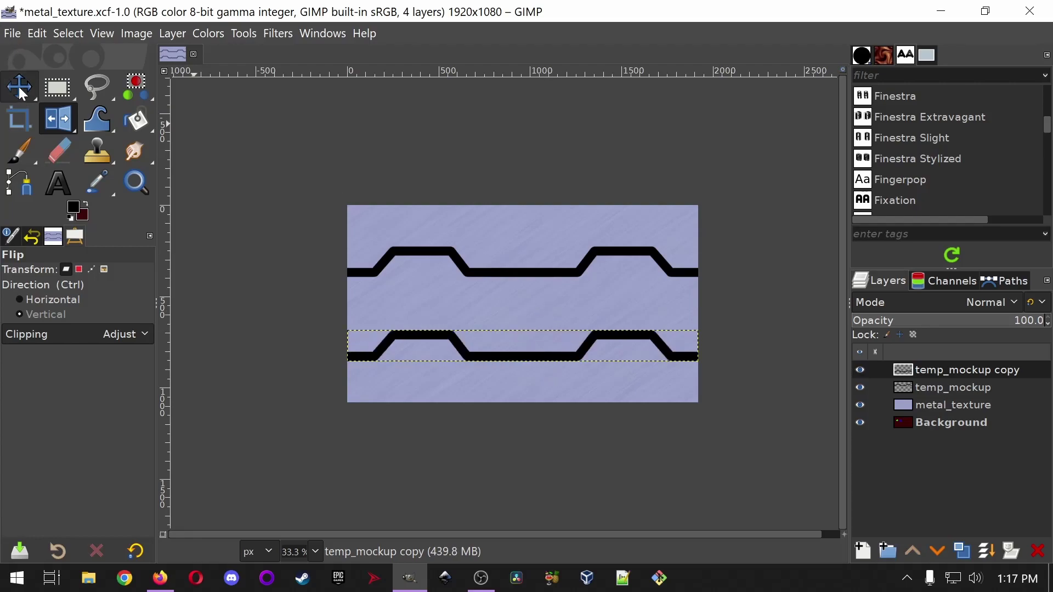
- Try moving the cropped temp_mockup copy layer up towards the upper line with the Move tool, and undo the moves
click(36, 86)
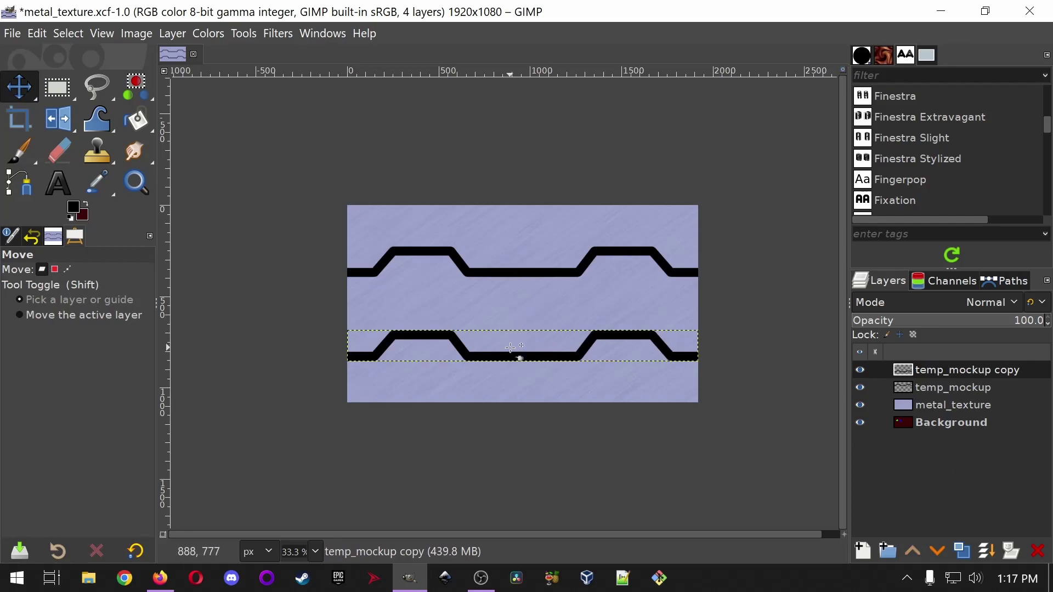
drag(519, 354, 518, 292)
key(ctrl+z)
drag(535, 356, 536, 277)
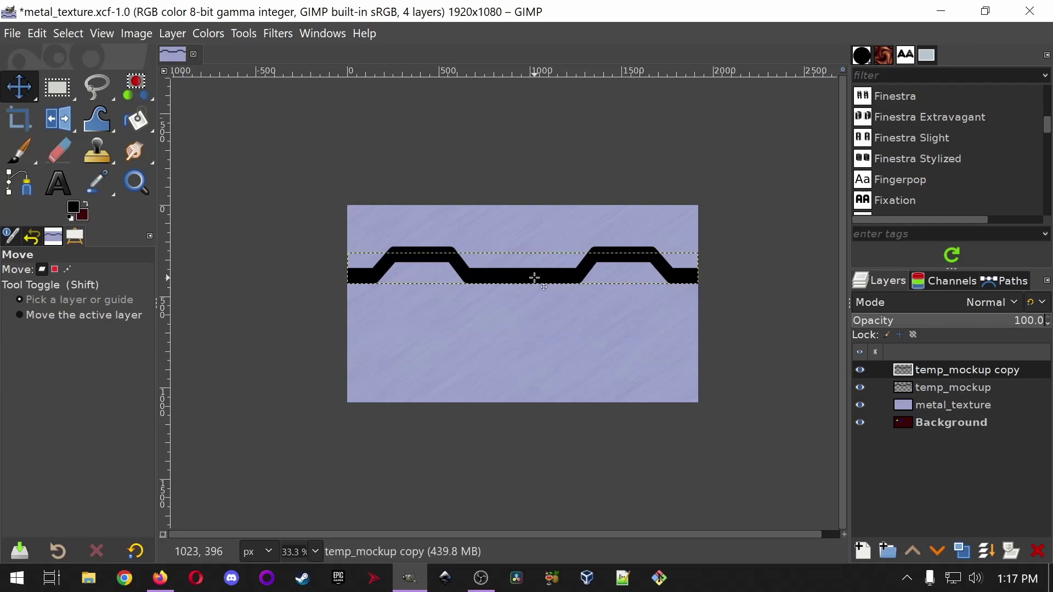
key(ctrl+z)
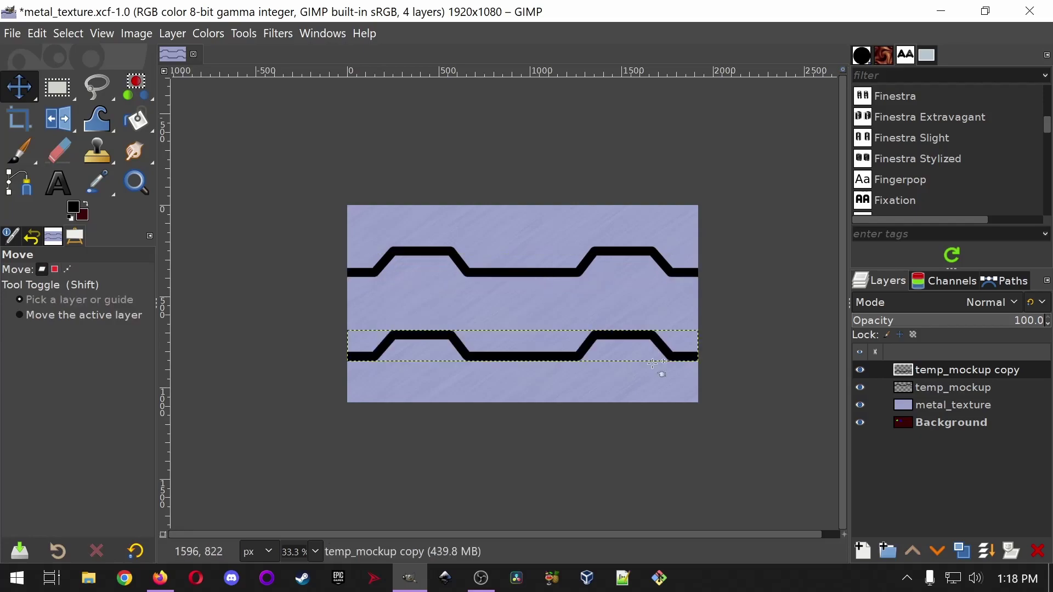
- Try shifting the temp_mockup copy layer slightly by hand after checking the Background layer's boundary, and undo the shift
click(1010, 421)
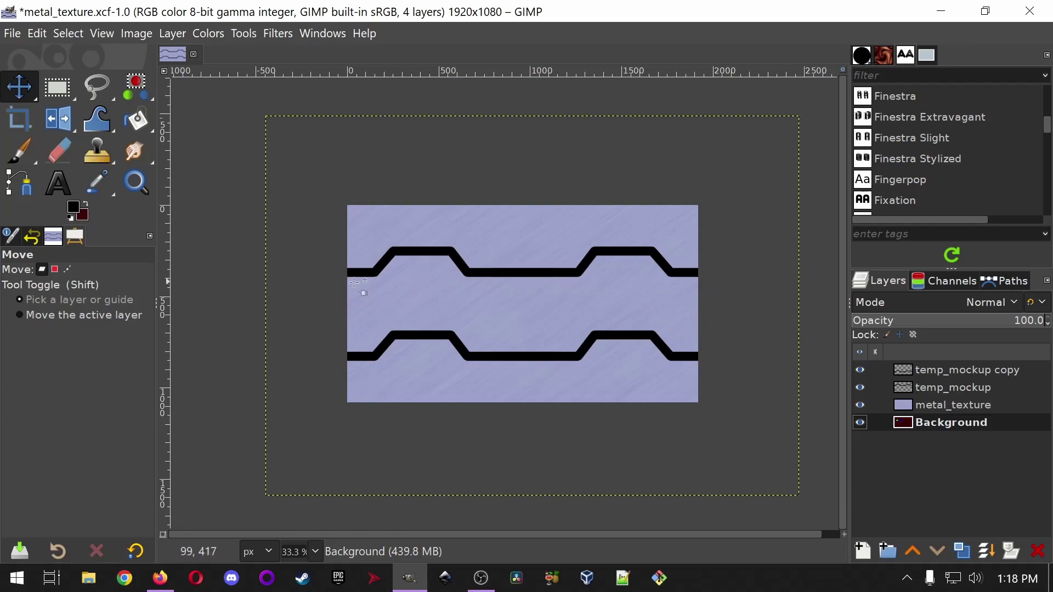
click(965, 375)
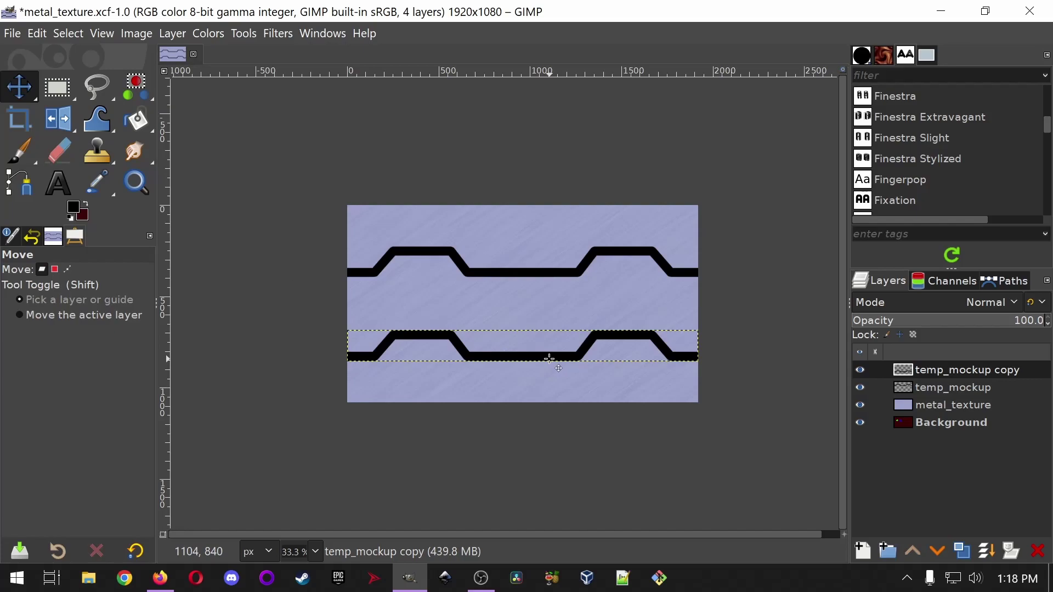
drag(549, 359, 558, 365)
key(alt)
key(ctrl+z)
key(ctrl+z)
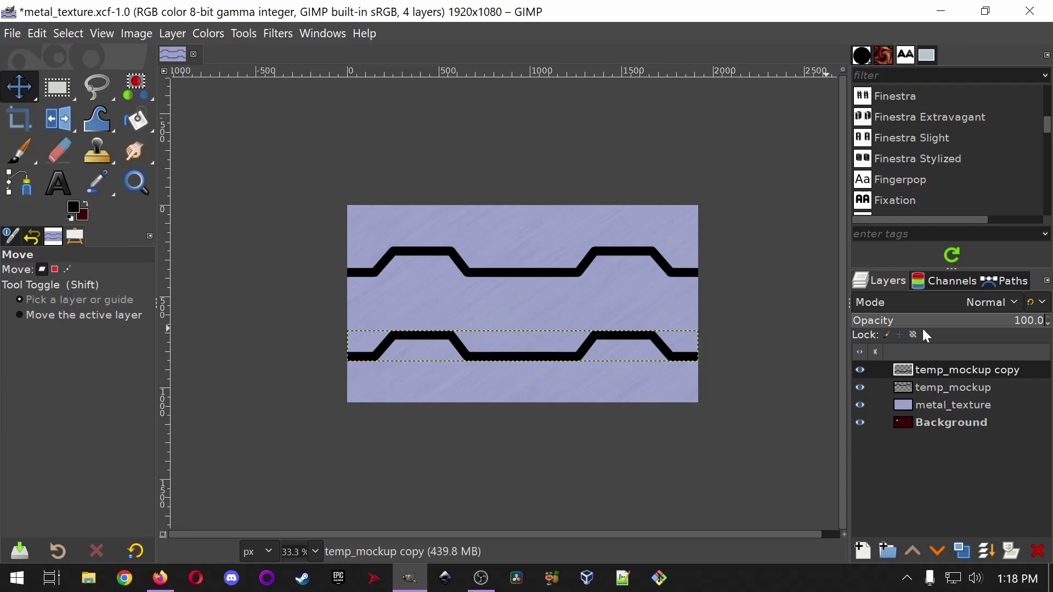
- Try nudging the temp_mockup copy layer straight down in small increments, and undo the nudges
key(Down)
key(Down)
key(Down)
key(Down)
key(Down)
key(Down)
key(Down)
key(Down)
key(Down)
key(Down)
key(Down)
key(Down)
key(Down)
key(Down)
key(Down)
key(Down)
key(Down)
key(Down)
key(Down)
key(Down)
key(Down)
key(Down)
key(Down)
key(Down)
key(Down)
key(Down)
key(Down)
key(Down)
key(Down)
key(Down)
key(Down)
key(Down)
key(Down)
key(Down)
key(Down)
key(Down)
key(Down)
key(Down)
key(Down)
key(Down)
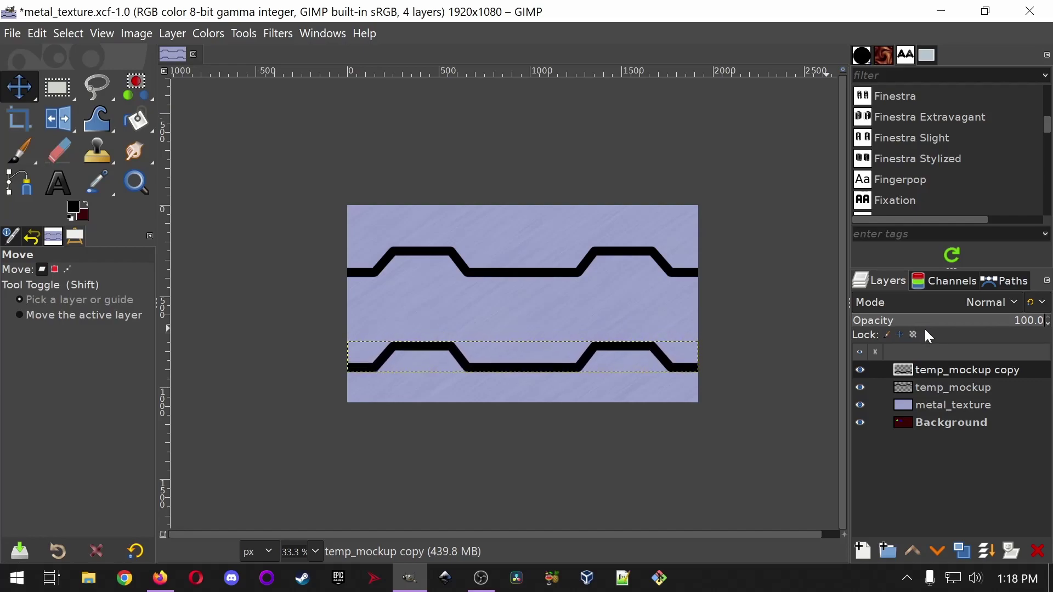
key(ctrl+z)
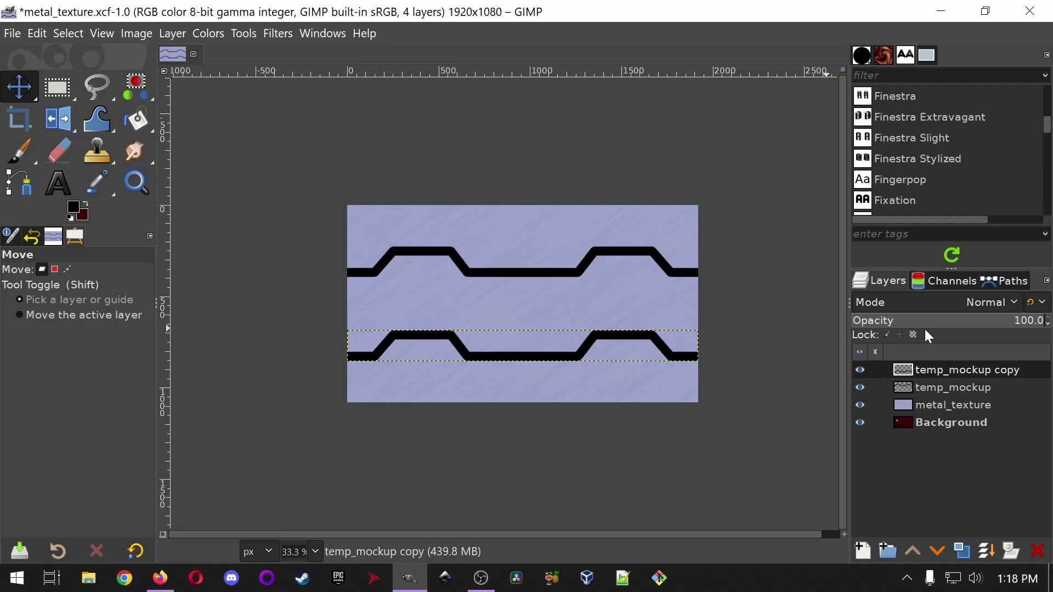
- Nudge the temp_mockup copy layer straight down towards the lower canvas edge, keeping its horizontal position
key(Down)
key(Down)
key(Down)
key(Down)
key(Down)
key(Down)
key(Down)
key(Down)
key(Down)
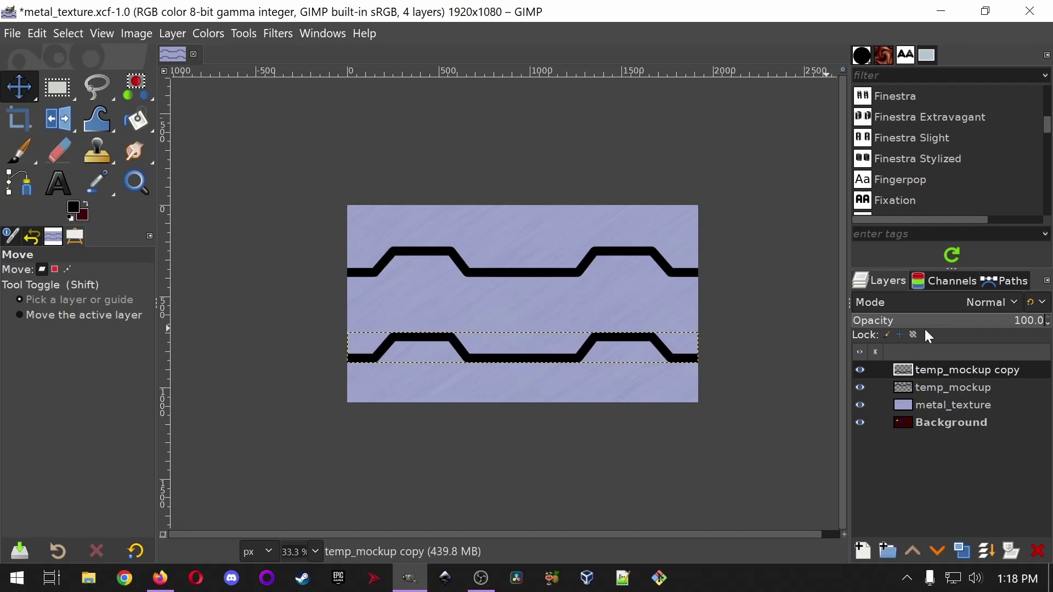
key(Down)
key(Down)
key(Down)
key(Down)
key(Down)
key(Down)
key(Down)
key(Down)
key(Down)
key(Down)
key(Down)
key(Down)
key(Down)
key(Down)
key(Down)
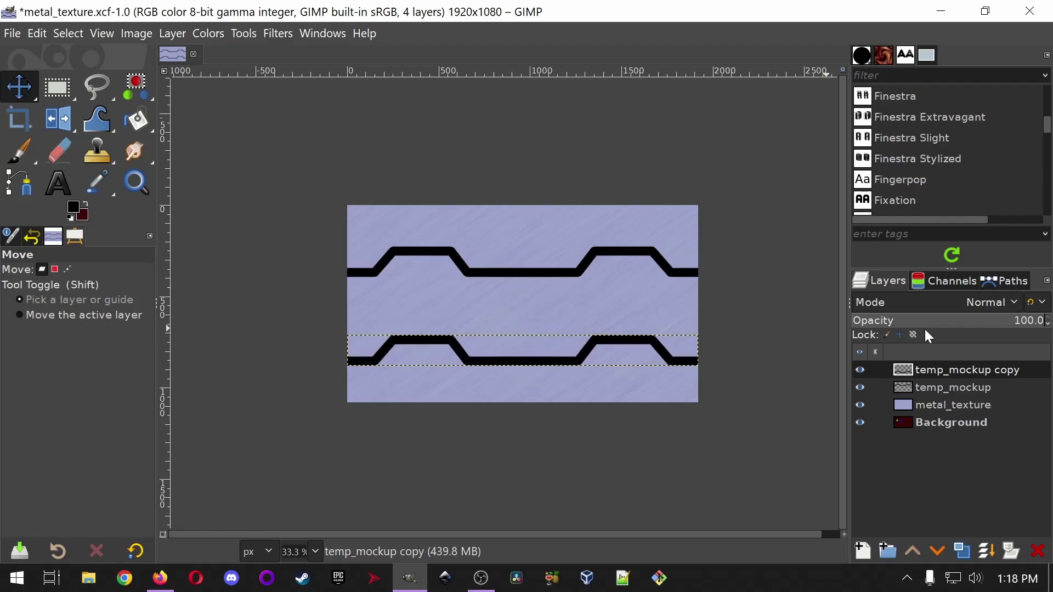
key(Down)
key(Down)
key(Down)
key(Down)
key(Down)
key(Down)
key(Down)
key(Down)
key(Down)
key(Down)
key(Down)
key(Down)
key(Down)
key(Down)
key(Down)
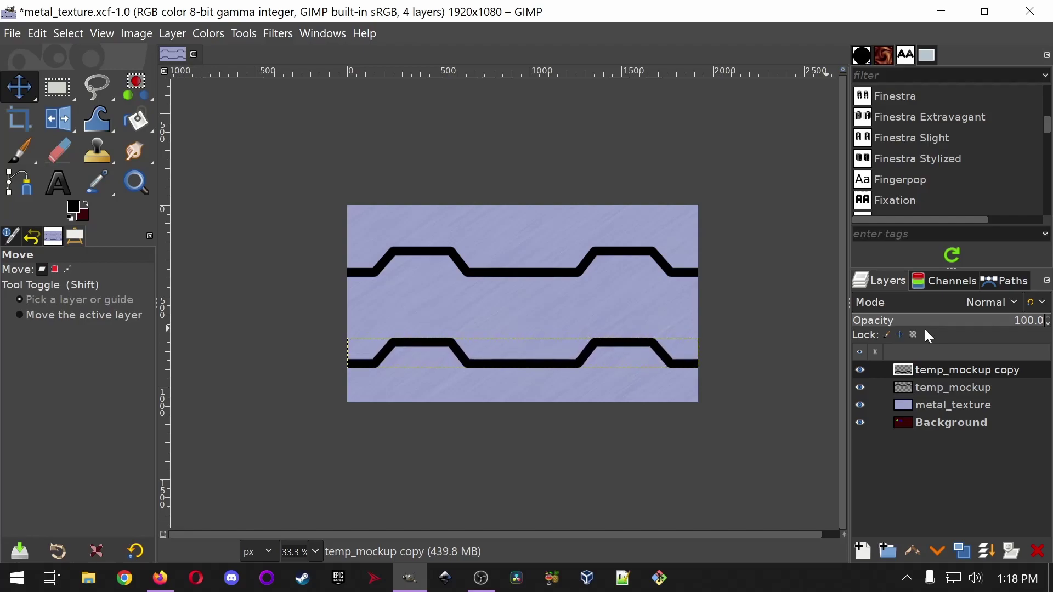
key(Down)
key(Down)
key(Down)
key(Down)
key(Down)
key(Down)
key(Down)
key(Down)
key(Down)
key(Down)
key(Down)
key(Down)
key(Down)
key(Down)
key(Down)
key(Down)
key(Down)
key(Down)
key(Down)
key(Down)
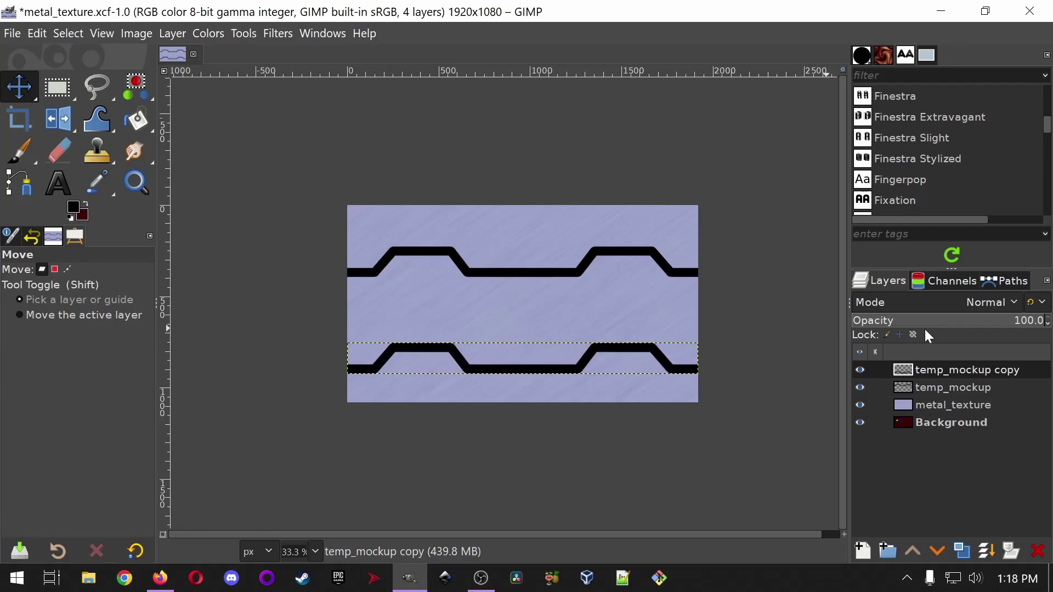
- Nudge the temp_mockup copy layer further straight down until its line sits near the canvas's lower edge
key(Down)
key(Down)
key(Down)
key(Down)
key(Down)
key(Down)
key(Down)
key(Down)
key(Down)
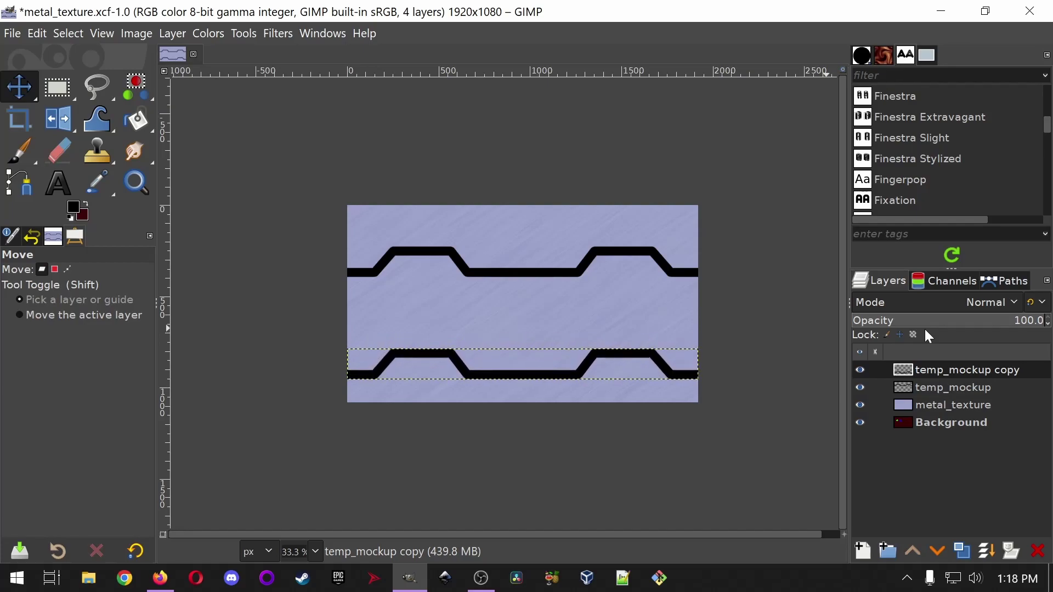
key(Down)
key(Down)
key(Down)
key(Down)
key(Down)
key(Down)
key(Down)
key(Down)
key(Down)
key(Down)
key(Down)
key(Down)
key(Down)
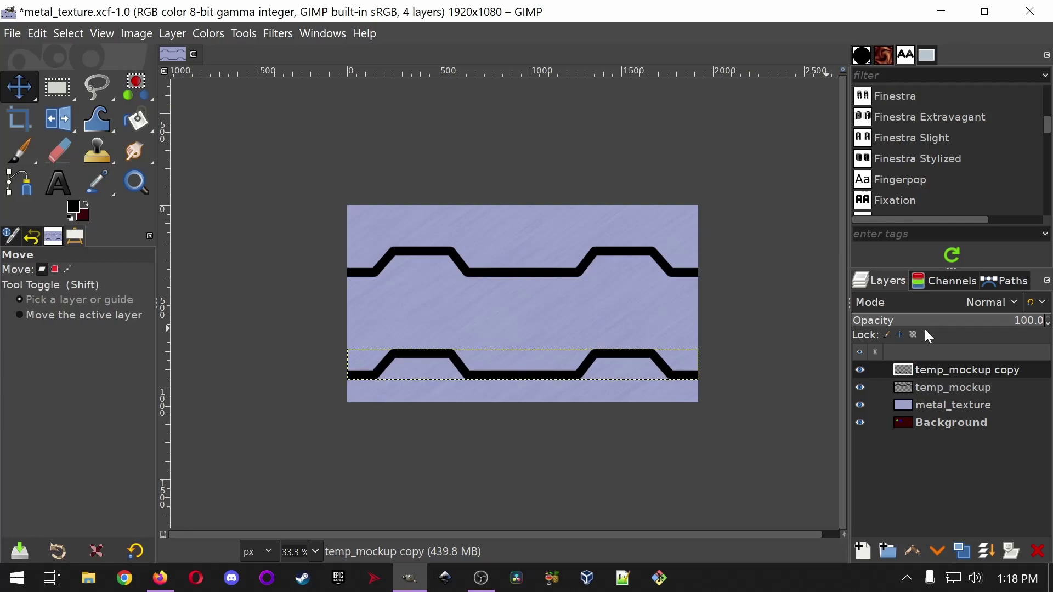
key(Down)
key(Down)
key(Down)
key(Down)
key(Down)
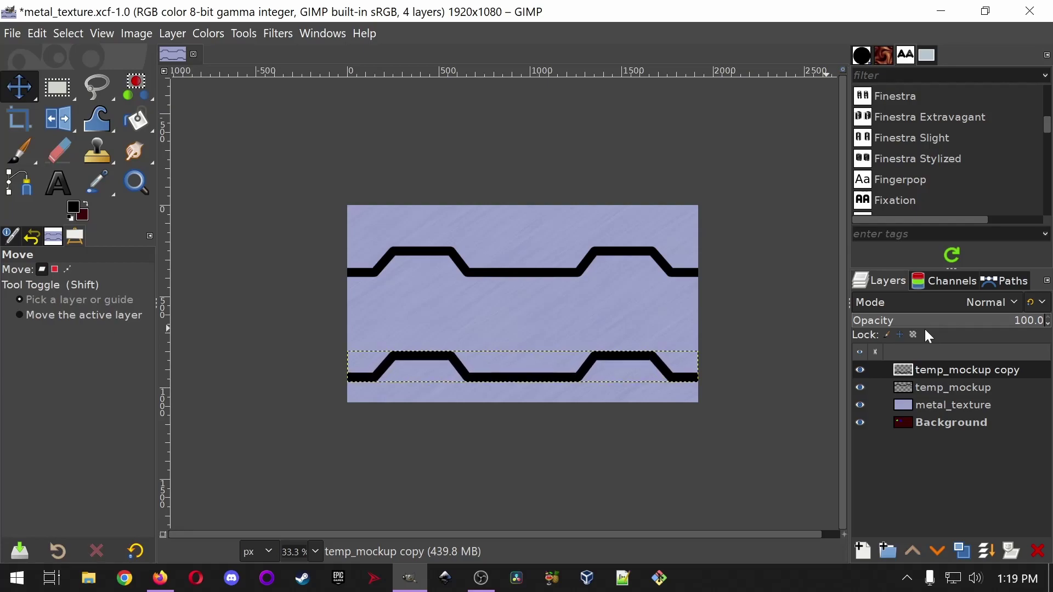
key(Down)
key(Down)
key(Down)
key(Down)
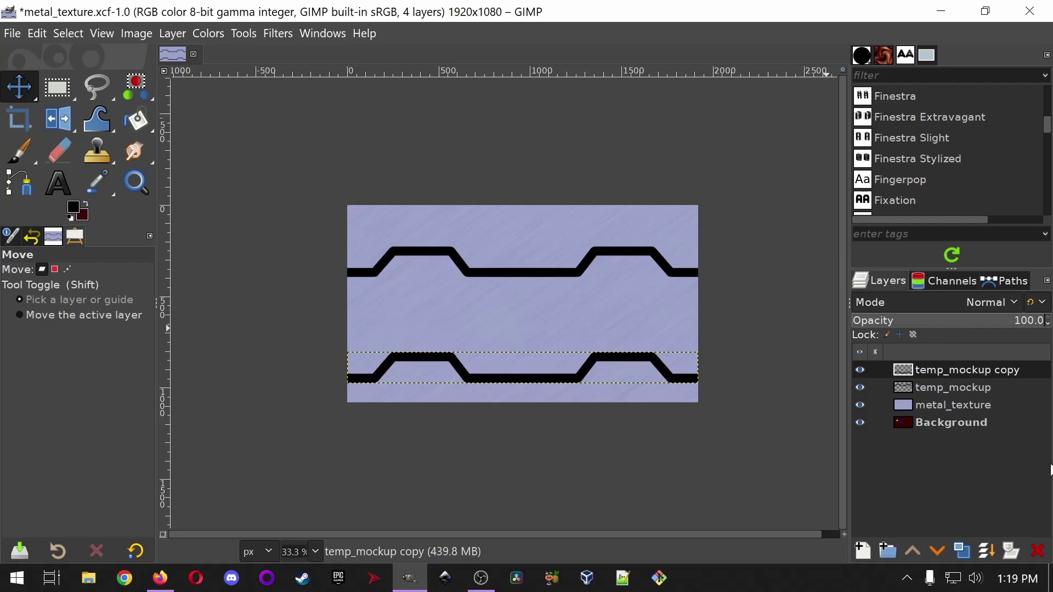
- Nudge the temp_mockup layer straight up so its line sits closer to the canvas's upper edge
click(957, 387)
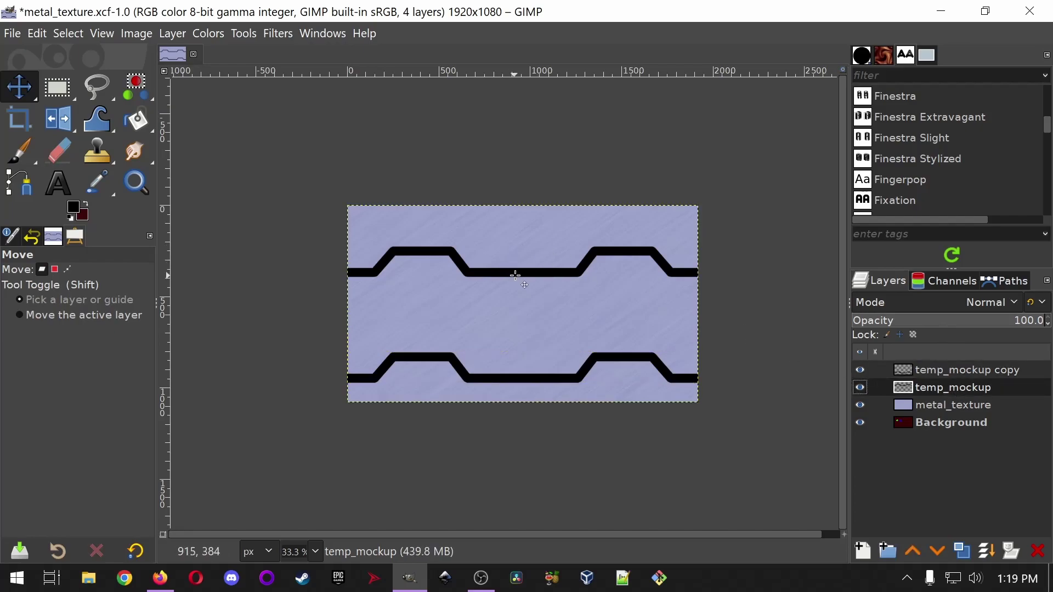
key(Up)
key(Up)
key(Up)
key(Up)
key(Up)
key(Up)
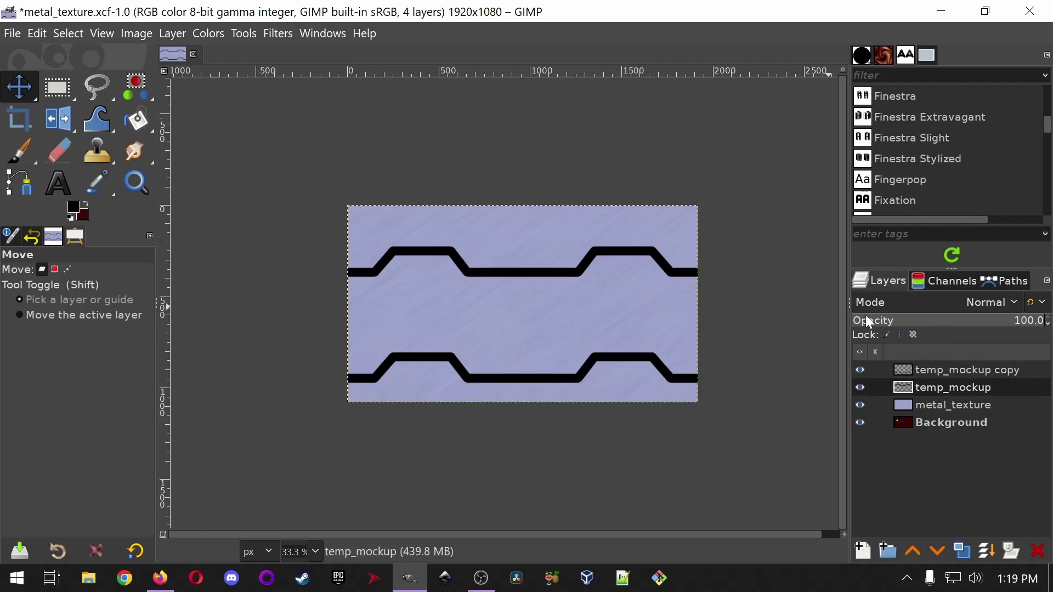
key(Up)
key(Up)
key(Up)
key(Up)
key(Up)
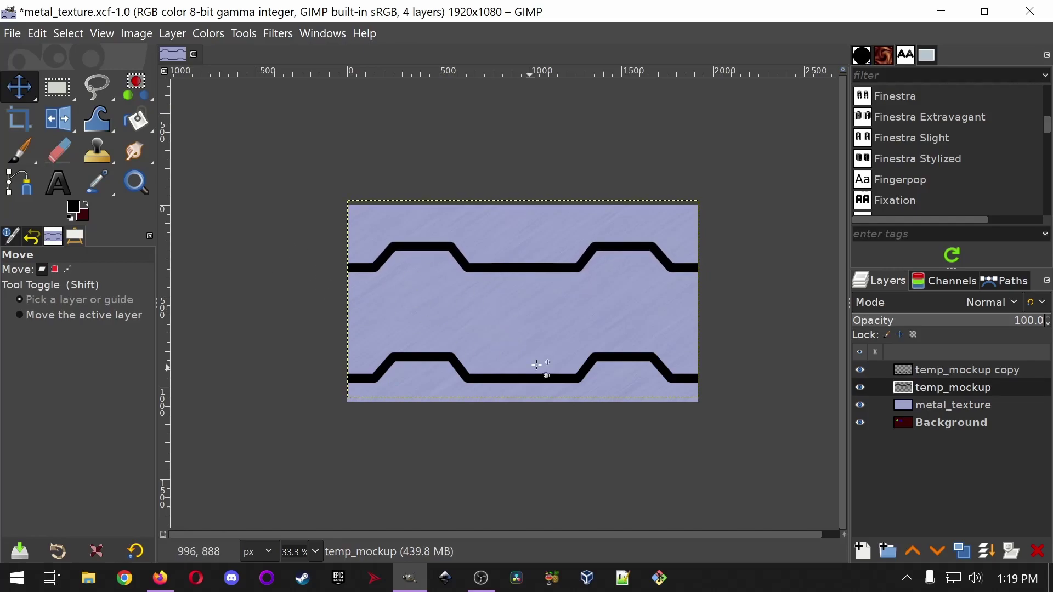
key(Up)
key(Up)
key(Up)
key(Up)
key(Up)
key(Up)
key(Up)
key(Up)
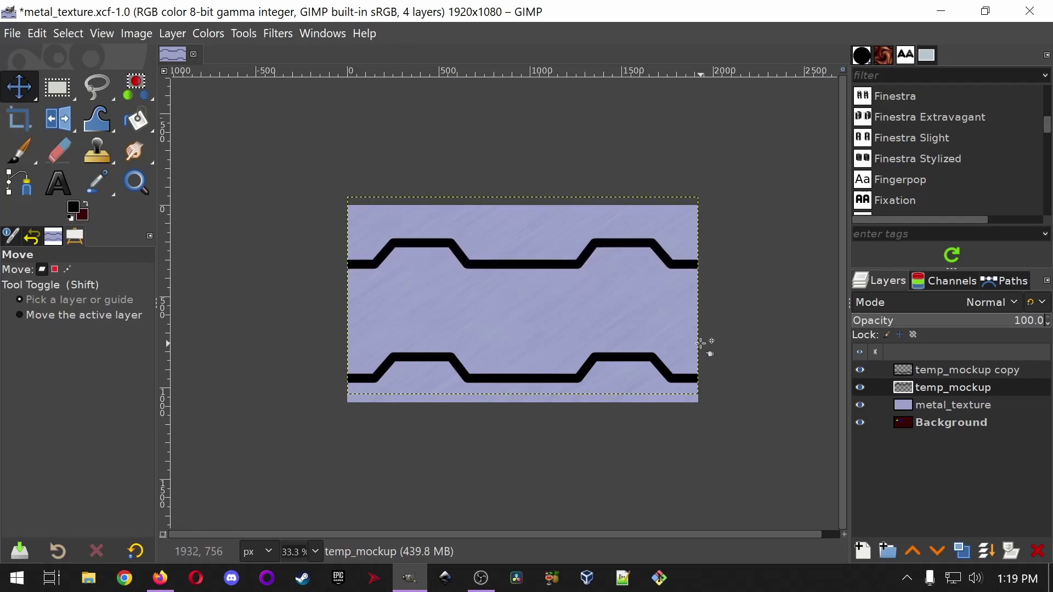
- Merge the temp_mockup copy layer down into temp_mockup and resize the merged layer to the image size
click(977, 406)
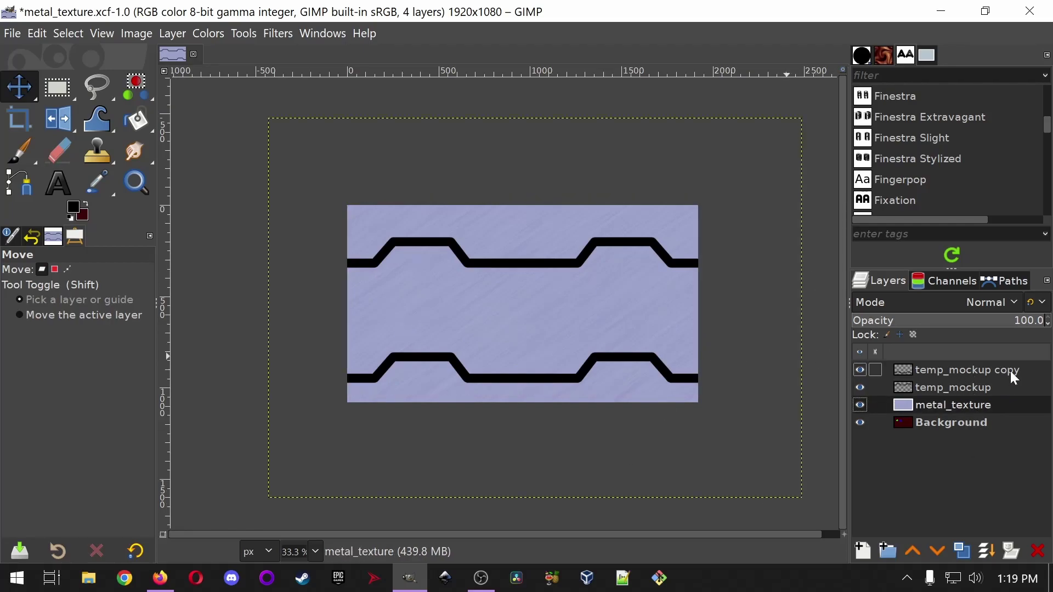
click(966, 376)
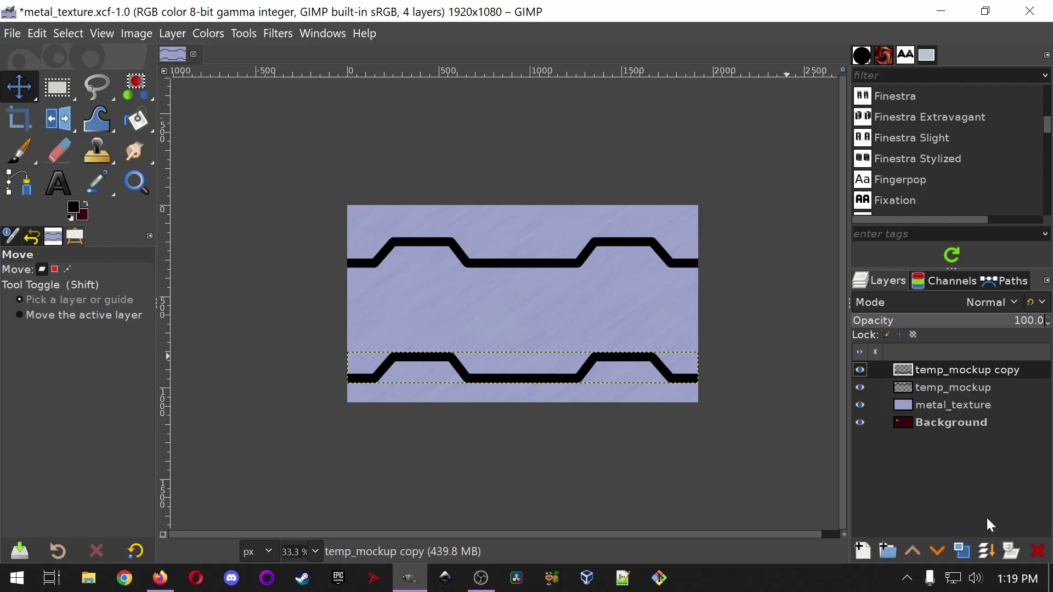
click(988, 556)
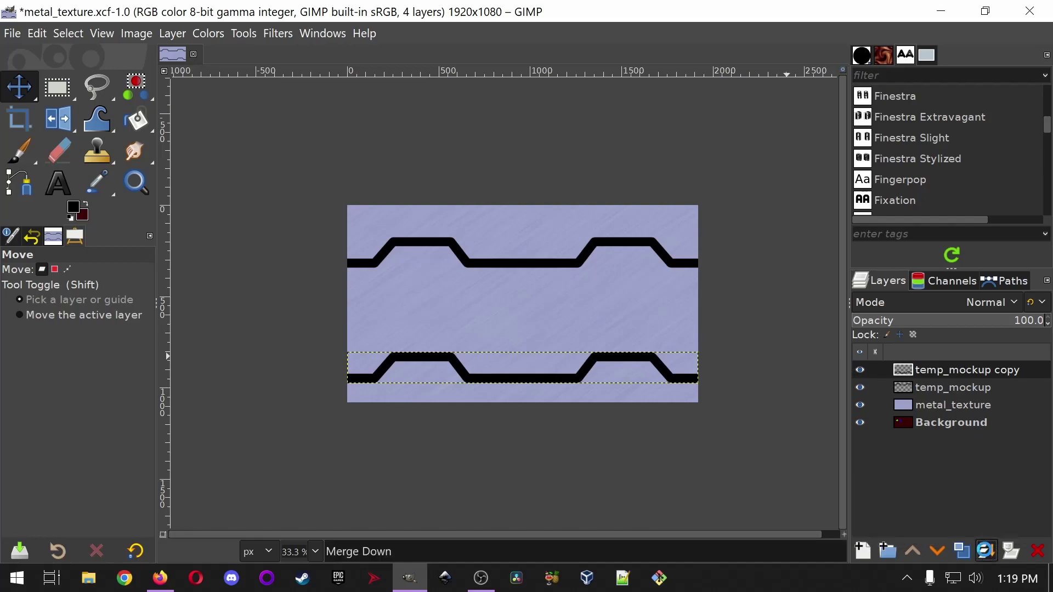
click(860, 371)
click(860, 371)
click(860, 370)
click(861, 371)
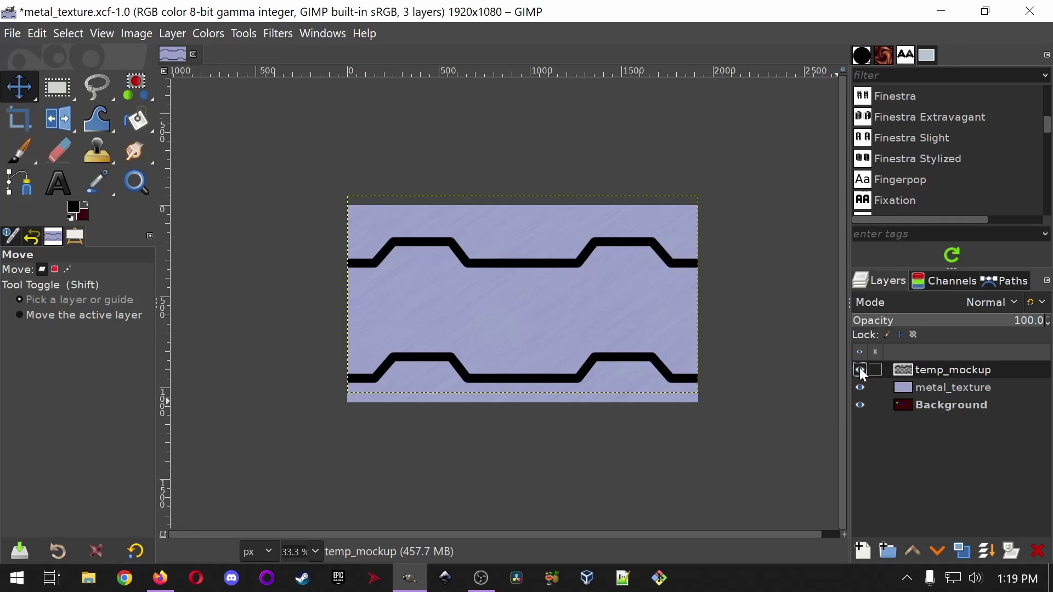
right_click(930, 373)
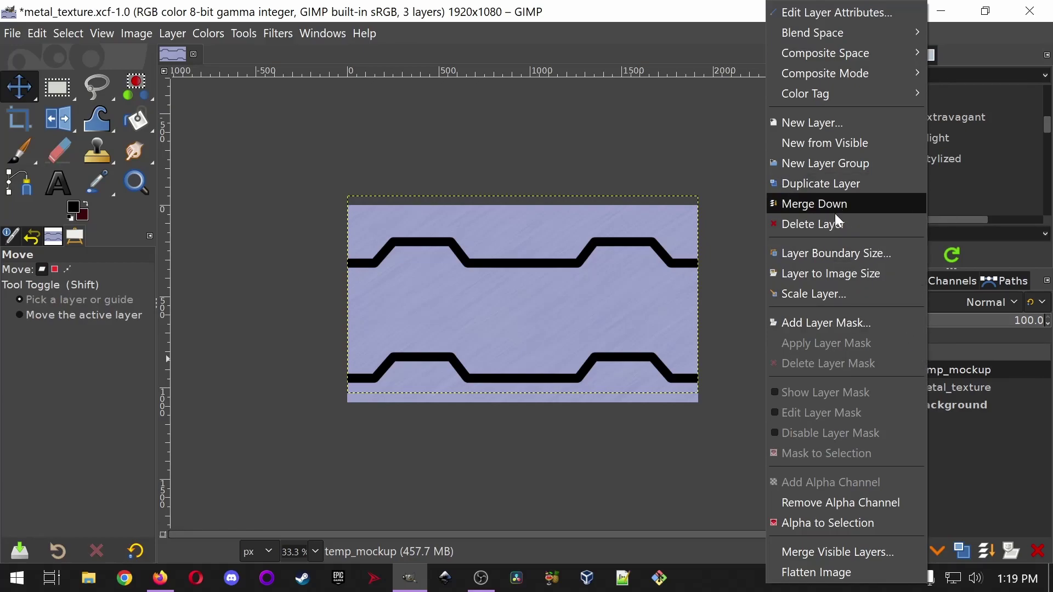
click(841, 274)
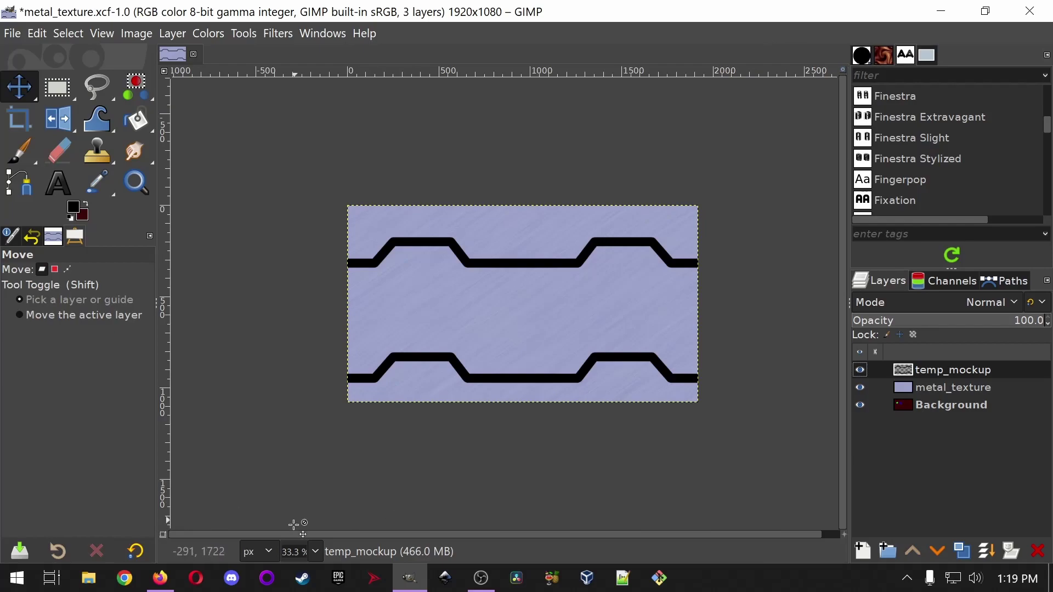
- Fill the area between the two lines on temp_mockup with the black foreground colour using Bucket Fill
click(313, 551)
click(301, 471)
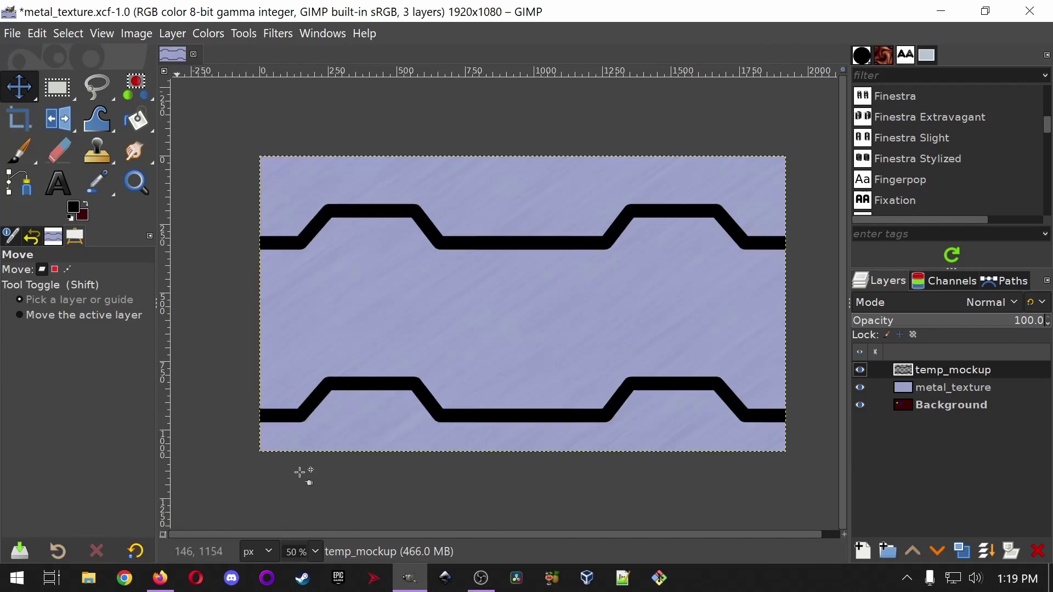
click(139, 125)
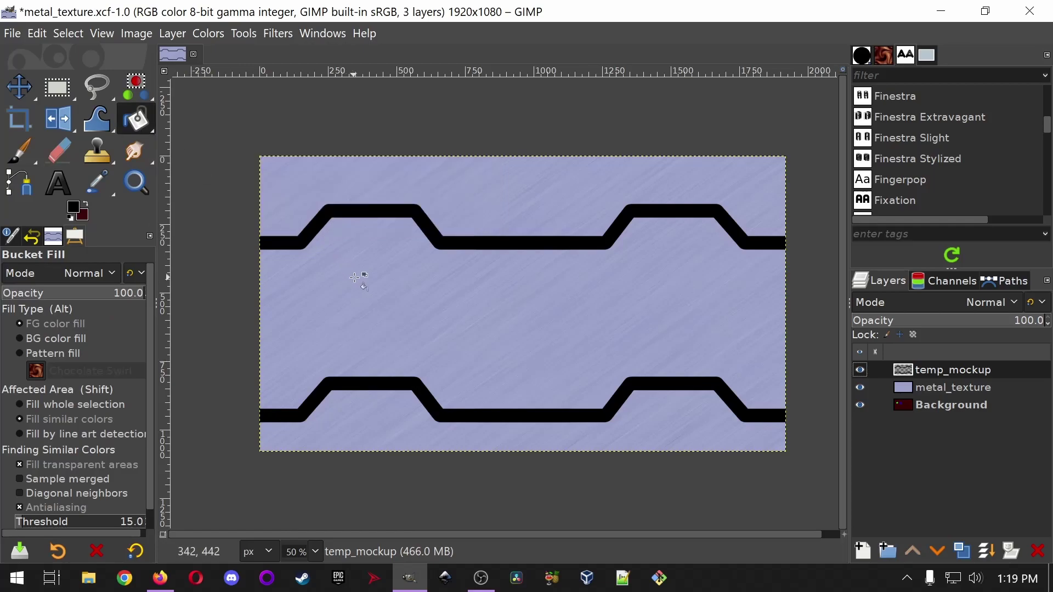
click(493, 313)
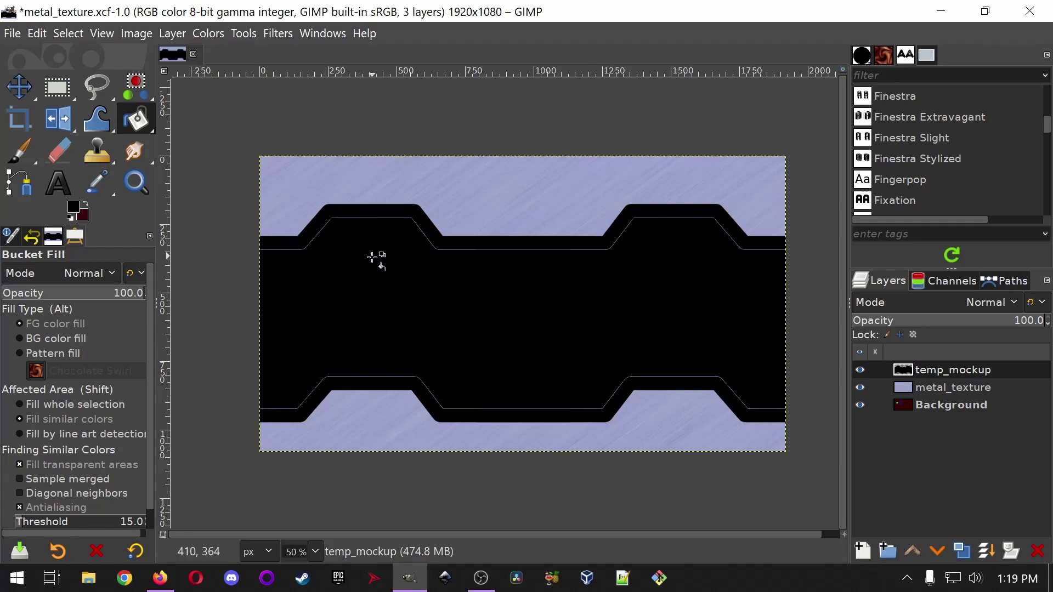
- Try refilling the black middle area with Bucket Fill to cover the thin light outlines along the lines' inner edges, and undo each refill
click(369, 314)
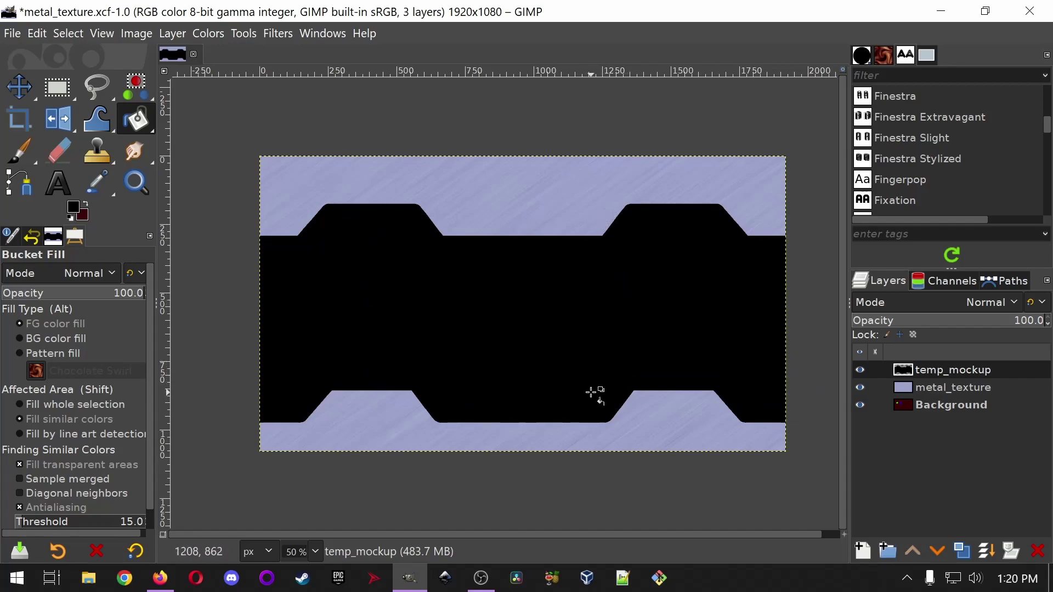
key(ctrl+z)
scroll(614, 234, up, 4)
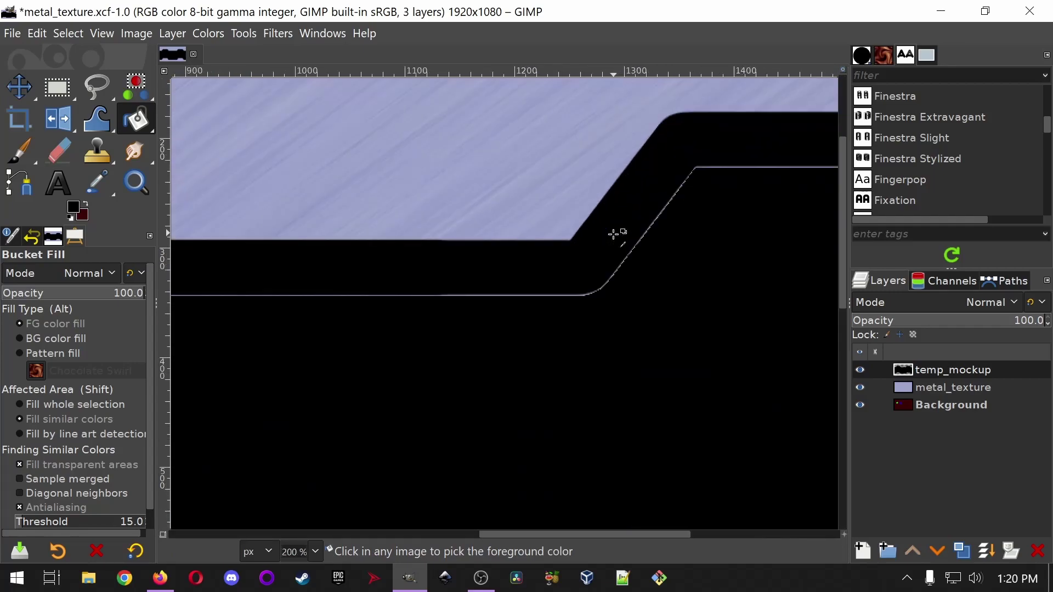
scroll(612, 214, up, 1)
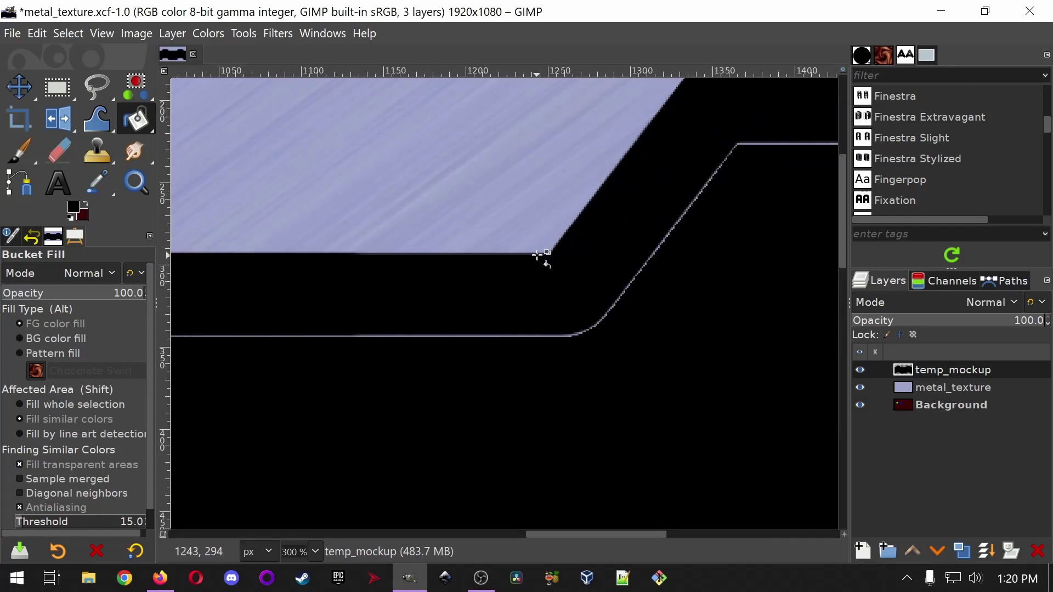
scroll(584, 288, down, 5)
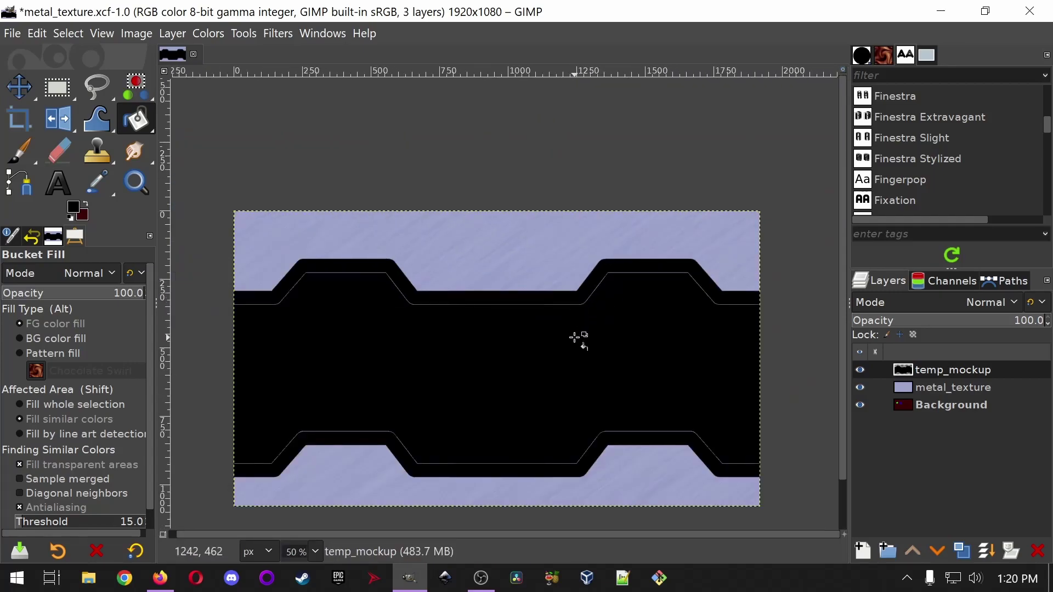
key(ctrl)
click(313, 551)
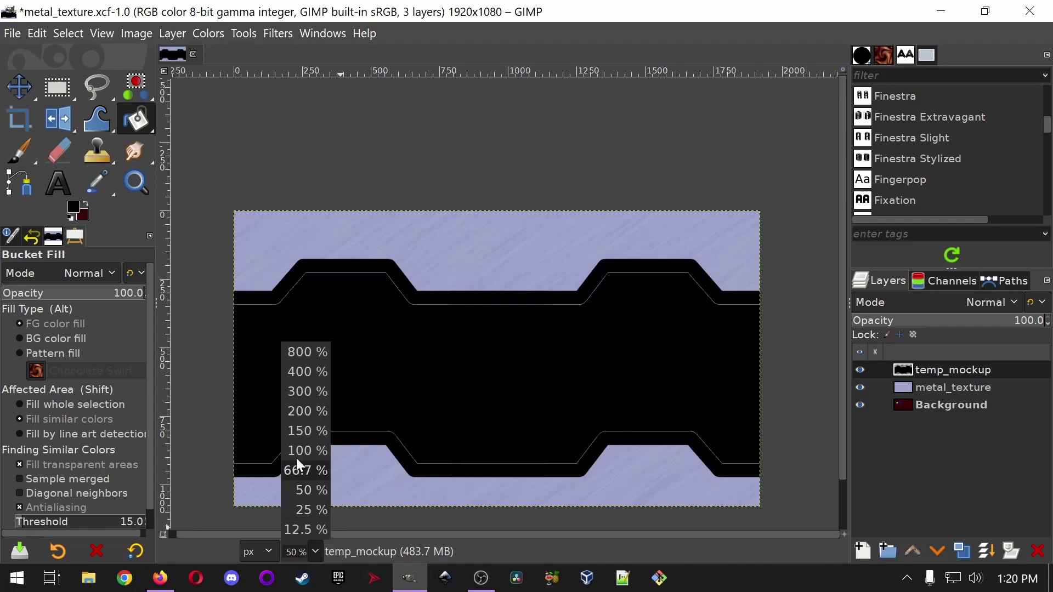
click(299, 432)
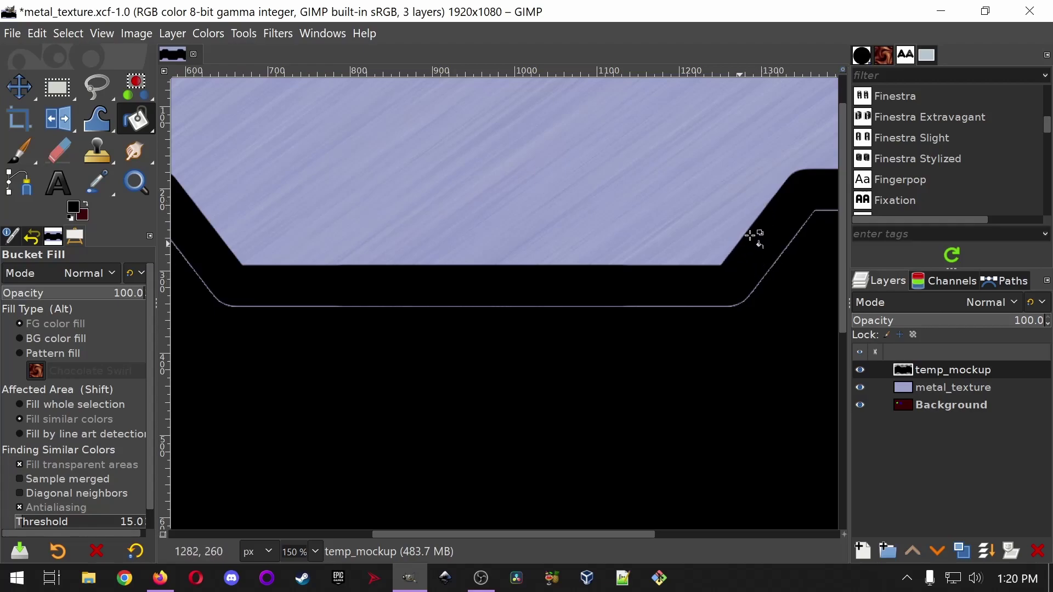
click(766, 334)
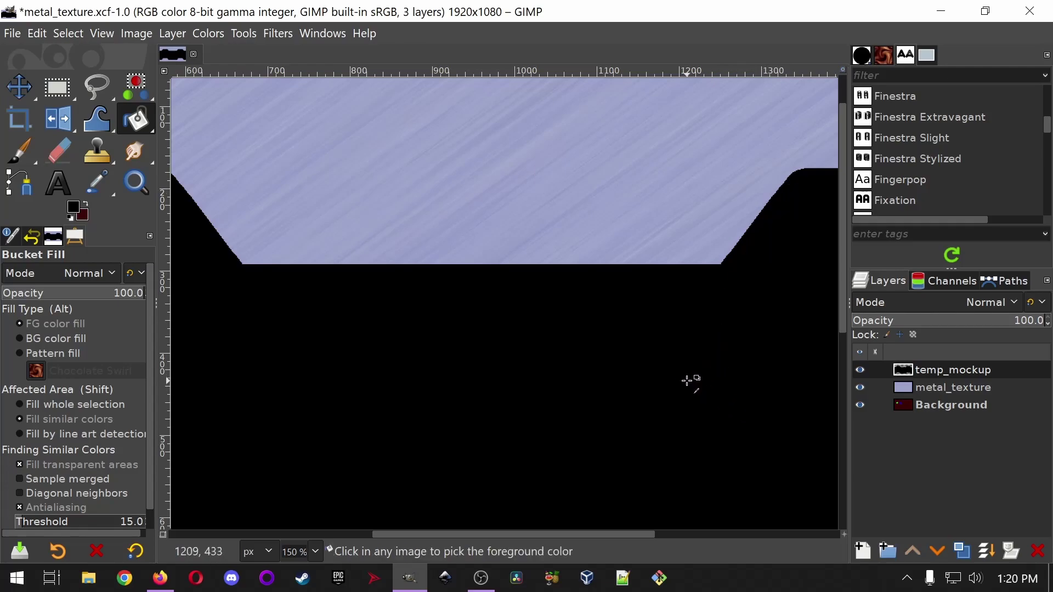
key(ctrl+z)
scroll(680, 387, down, 3)
scroll(676, 396, down, 3)
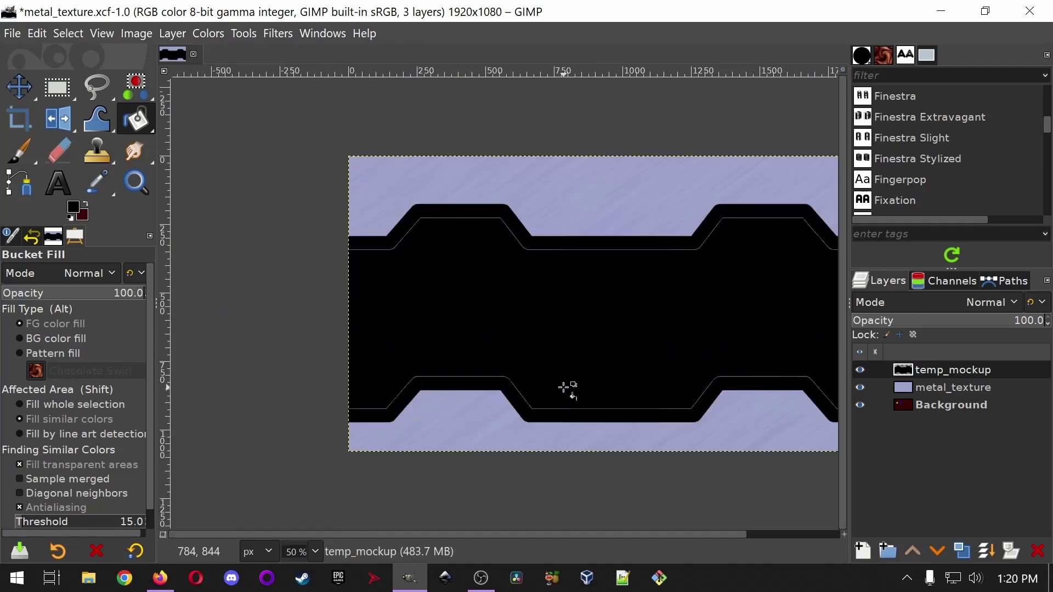
- Turn off feathered edges for Rectangle Select, try deleting a rectangle of about 286 × 134 px from the black area, and undo the deletion
click(61, 97)
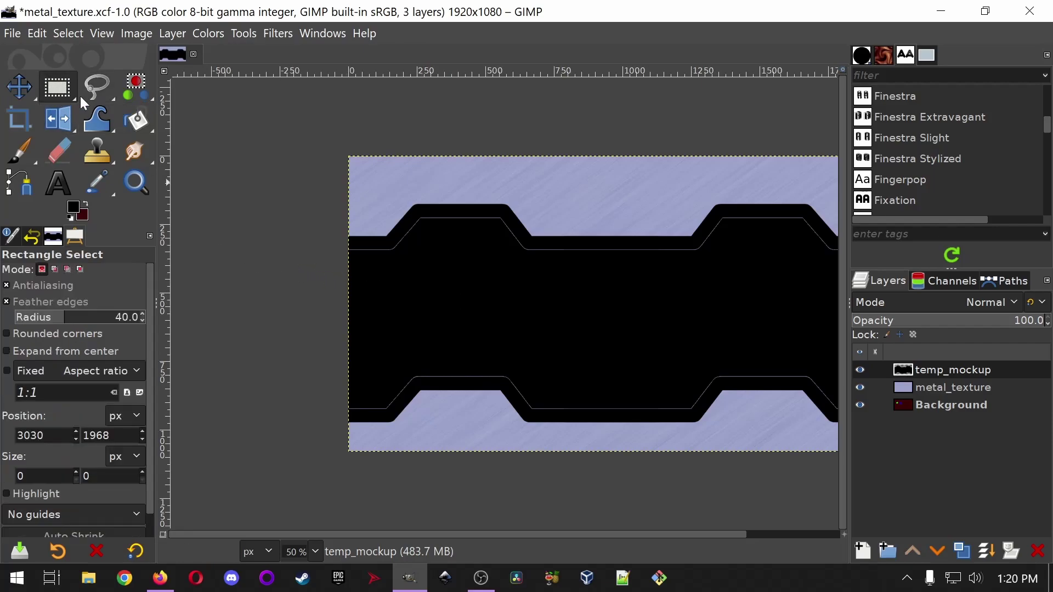
click(7, 306)
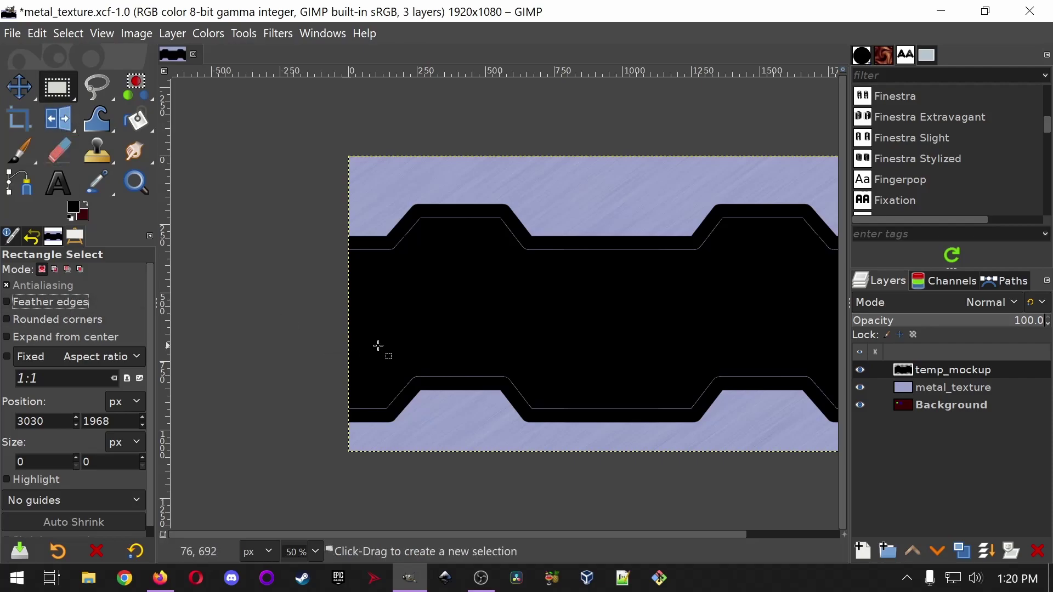
drag(428, 268, 506, 305)
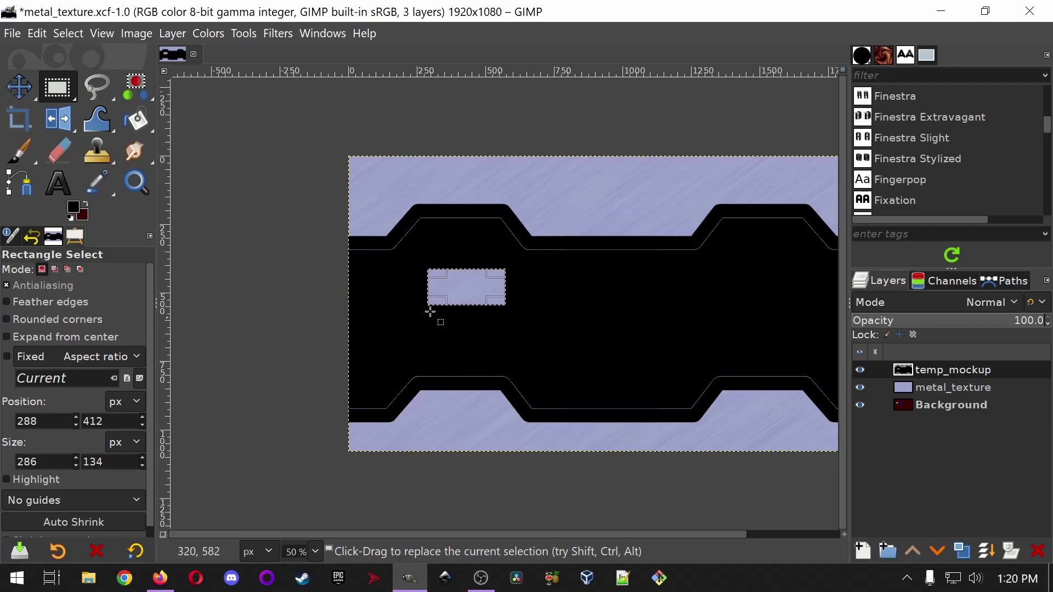
key(ctrl+shift+a)
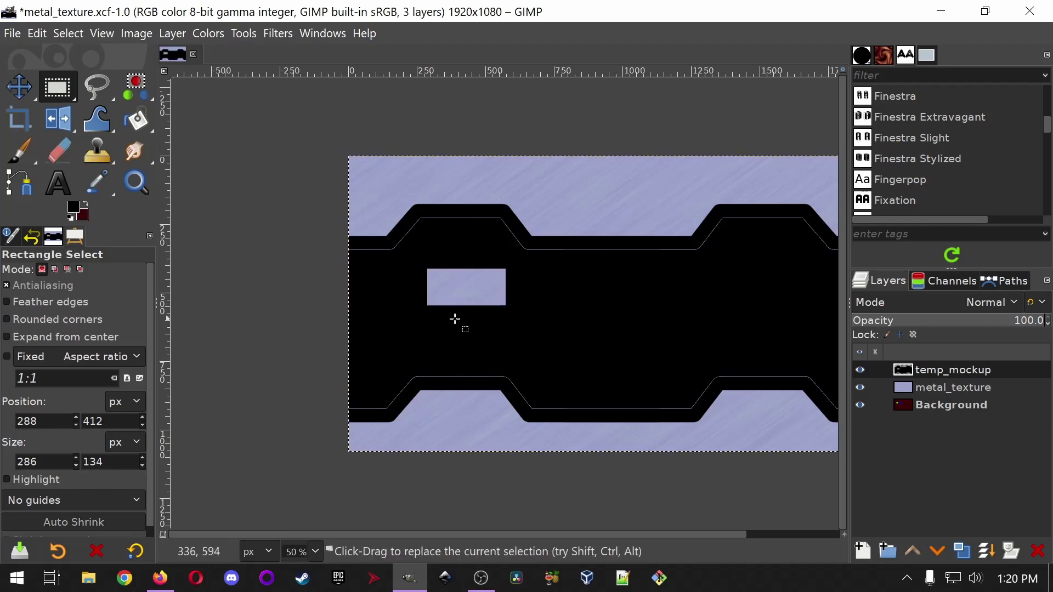
ctrl+scroll(454, 317, up, 3)
ctrl+scroll(455, 301, down, 2)
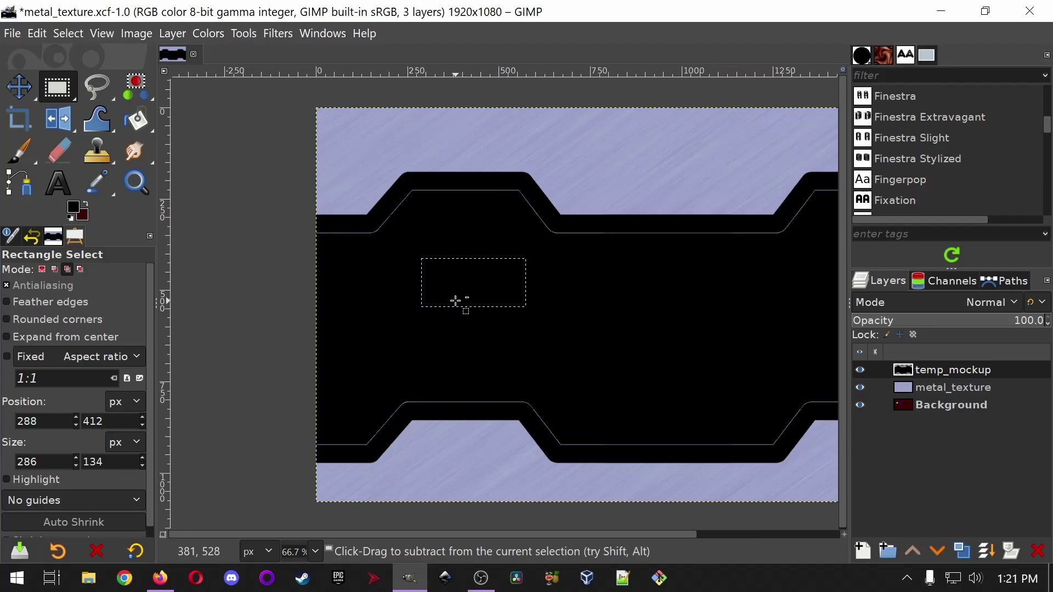
drag(403, 184, 527, 225)
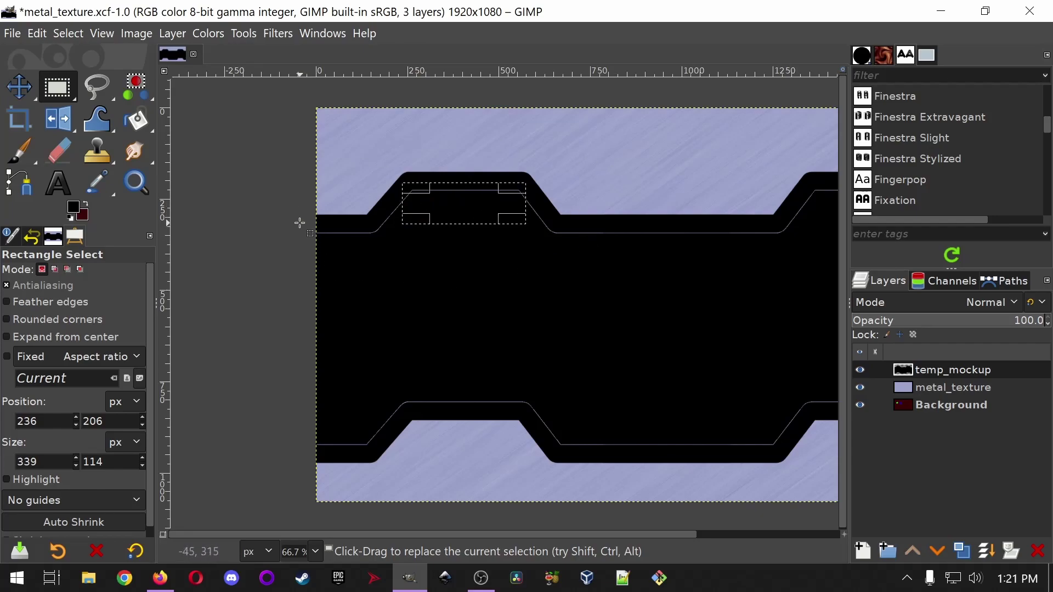
drag(300, 223, 429, 267)
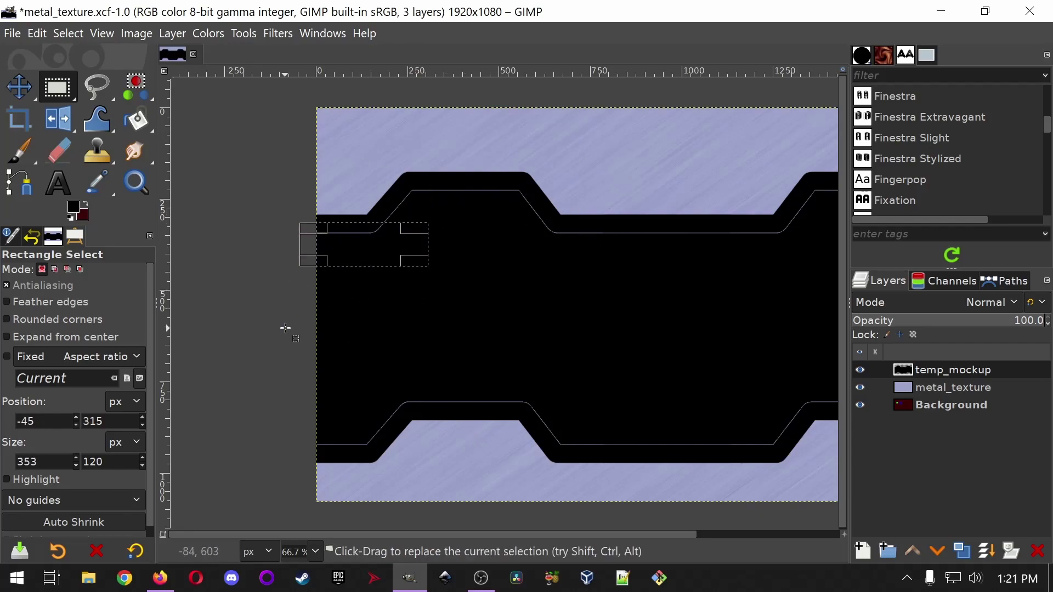
click(239, 295)
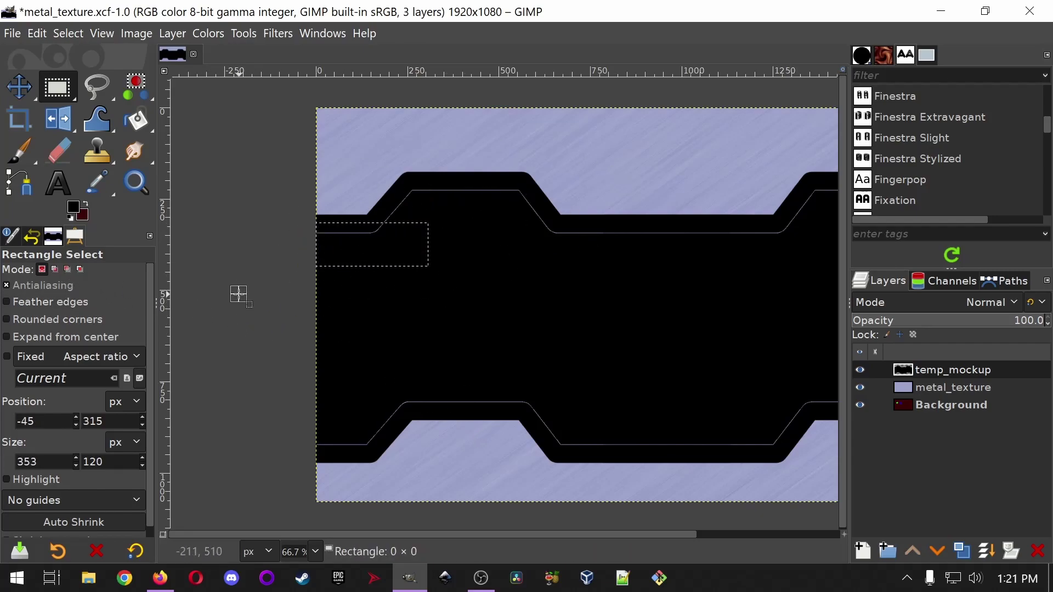
- Try combining several rectangles over the upper and lower edges of the black area in add-to-selection mode, and clear the selection
drag(299, 223, 443, 270)
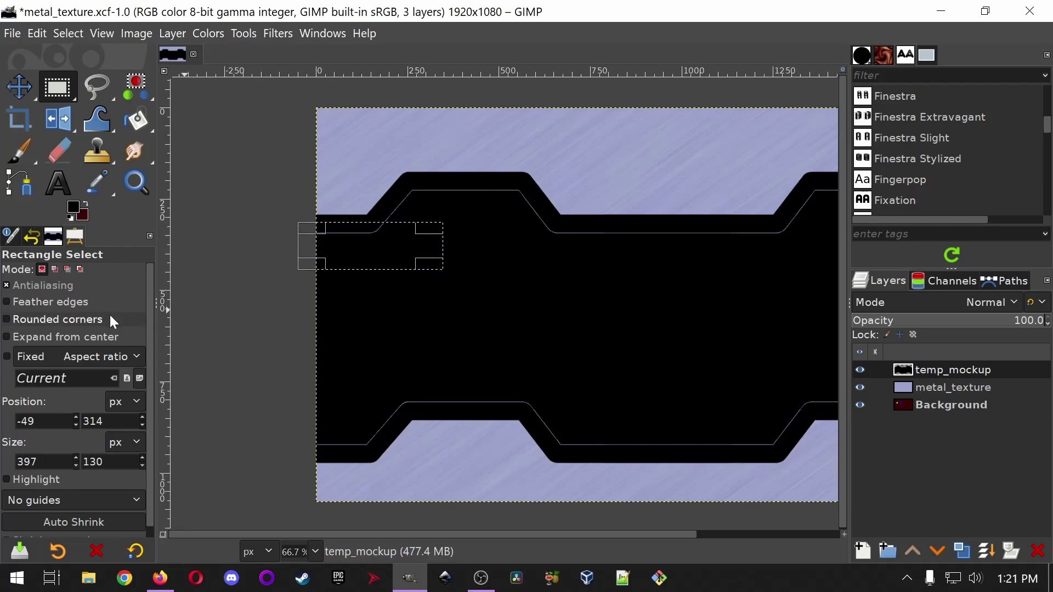
click(55, 269)
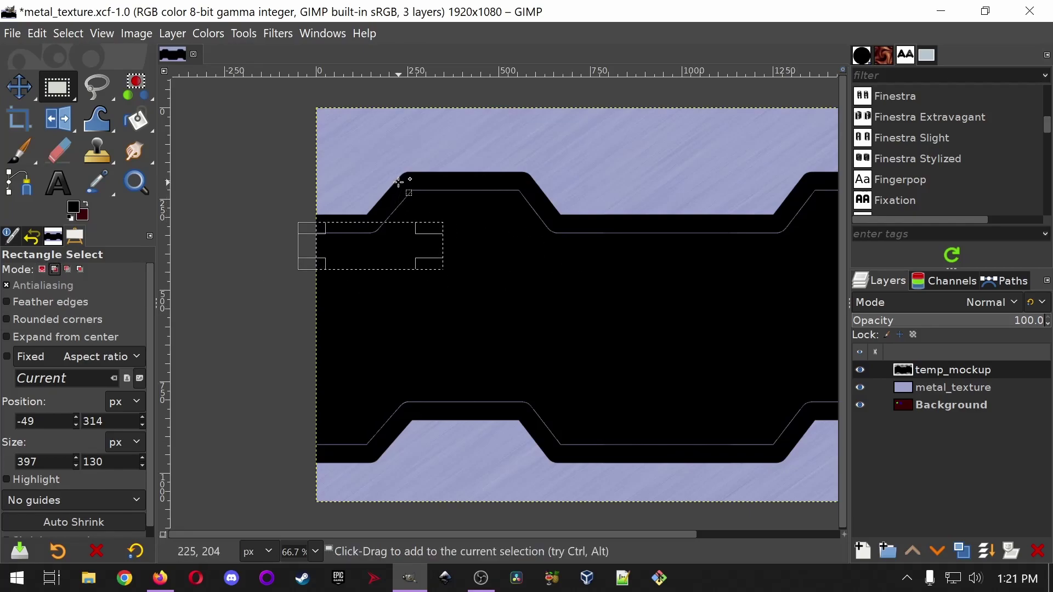
drag(398, 182, 714, 271)
drag(818, 213, 693, 279)
drag(491, 379, 575, 415)
drag(363, 383, 516, 414)
drag(317, 416, 376, 456)
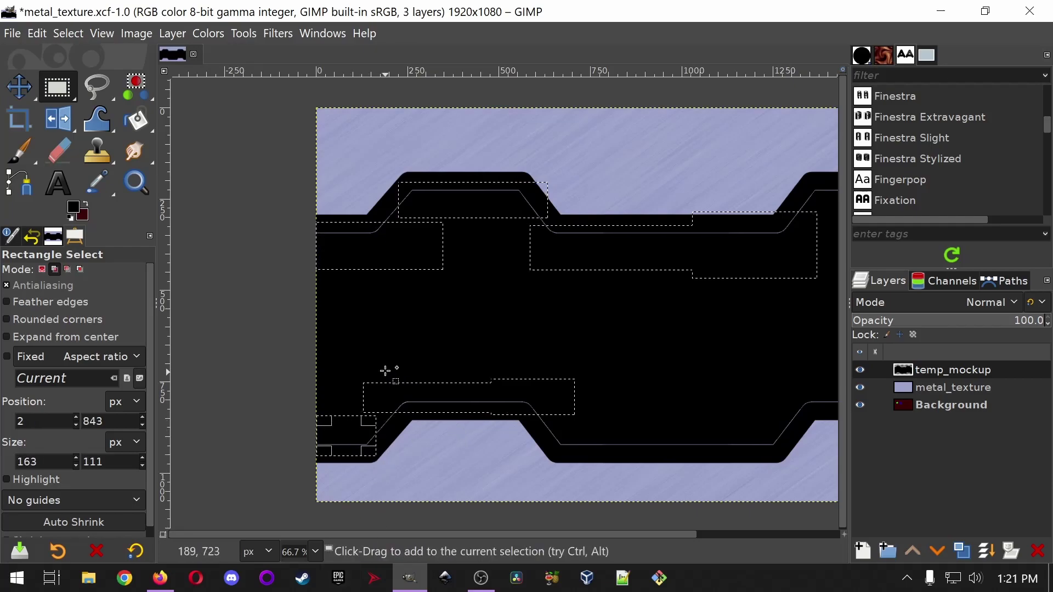
key(ctrl)
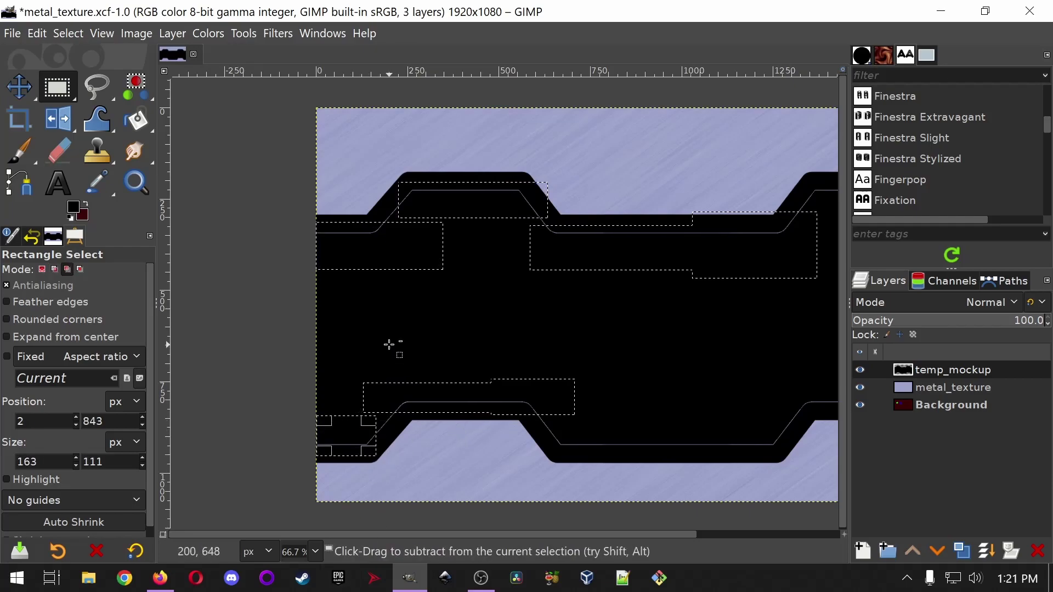
key(ctrl+shift+a)
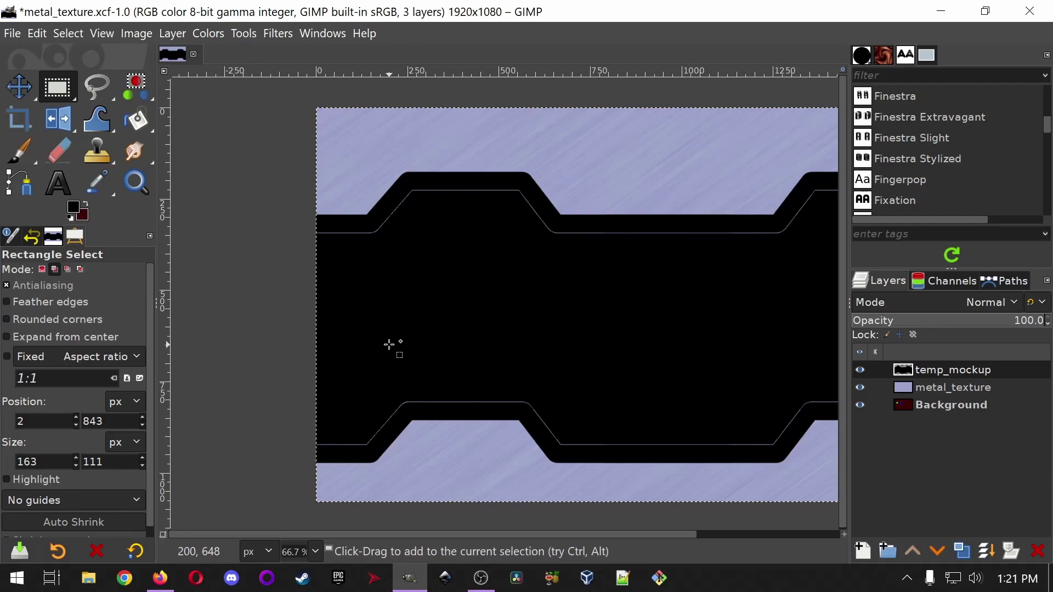
- Outline an irregular blob in the black area of temp_mockup with a freehand Free Select and delete its contents
click(97, 91)
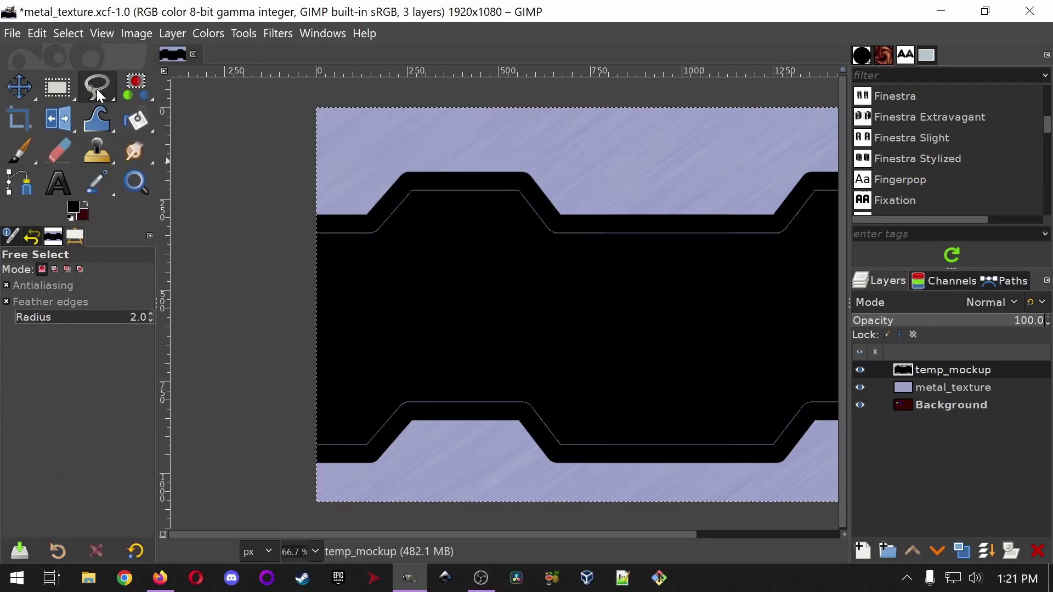
mouse_move(404, 304)
mouse_down()
mouse_move(529, 283)
mouse_move(450, 361)
mouse_up()
click(401, 305)
key(Return)
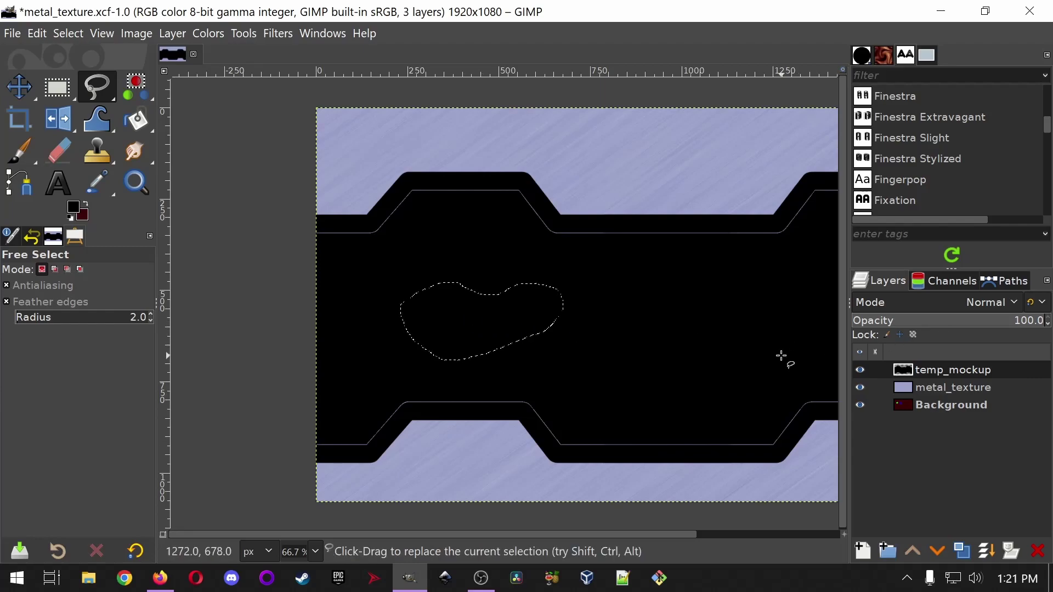
key(Delete)
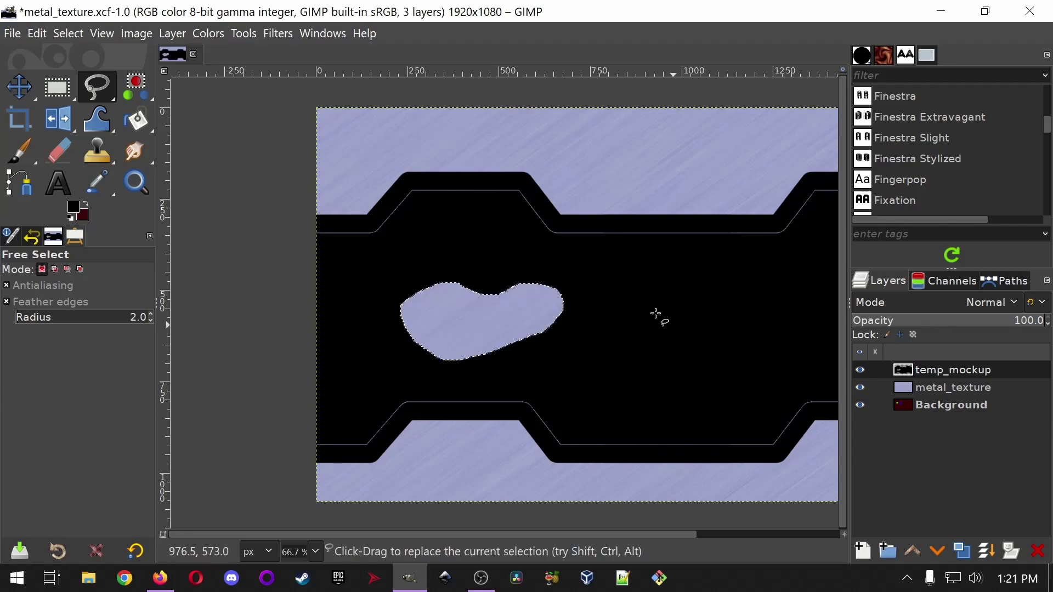
- Try a straight-sided triangular Free Select in the black area beside the cutout, and undo both the triangle selection and the deletion
click(563, 359)
click(638, 428)
click(658, 301)
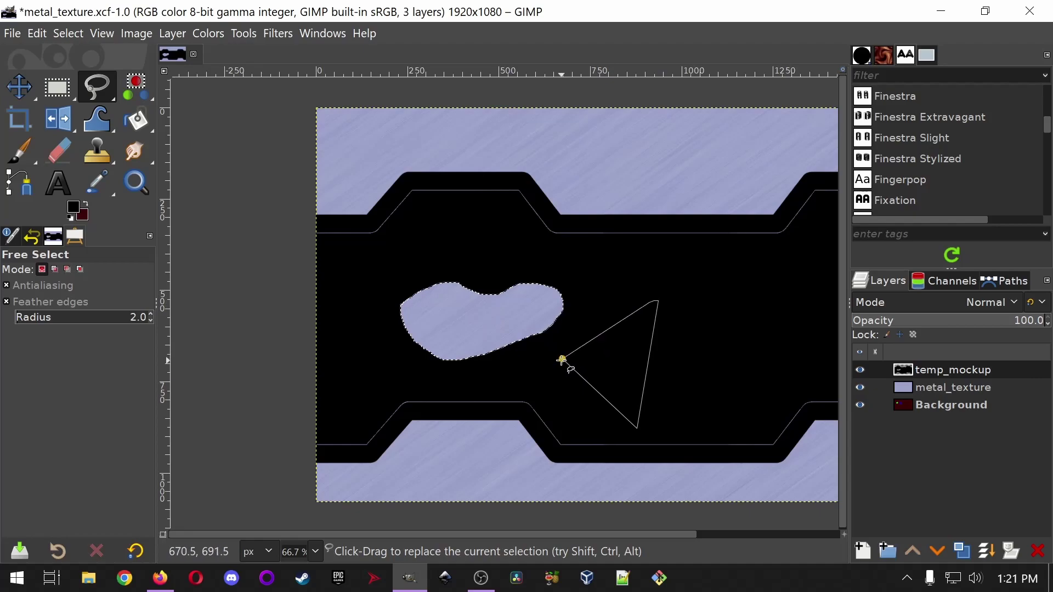
click(563, 359)
key(Return)
scroll(521, 388, up, 2)
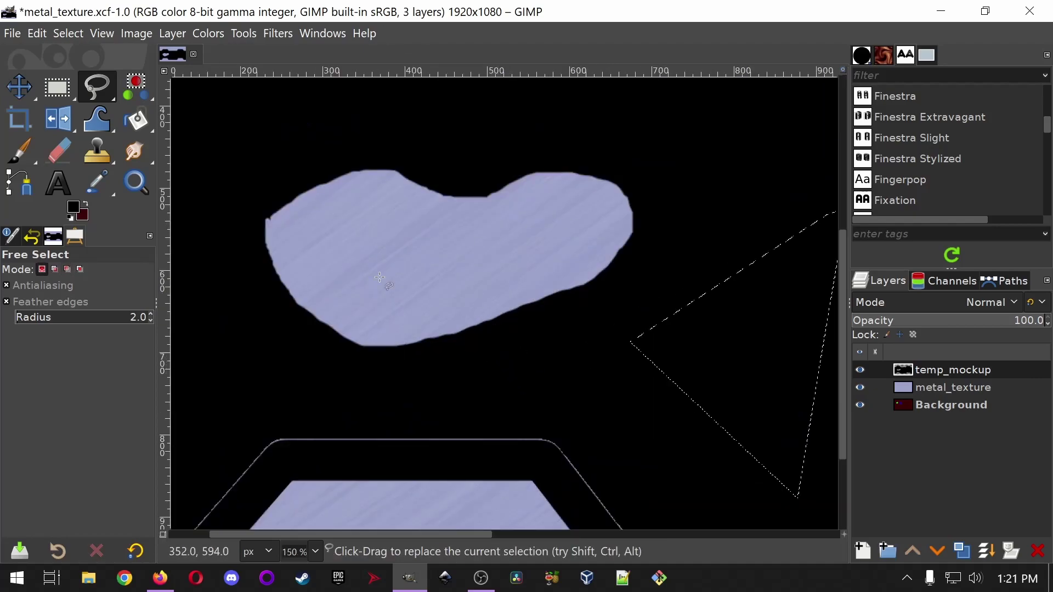
scroll(406, 291, down, 3)
key(ctrl+z)
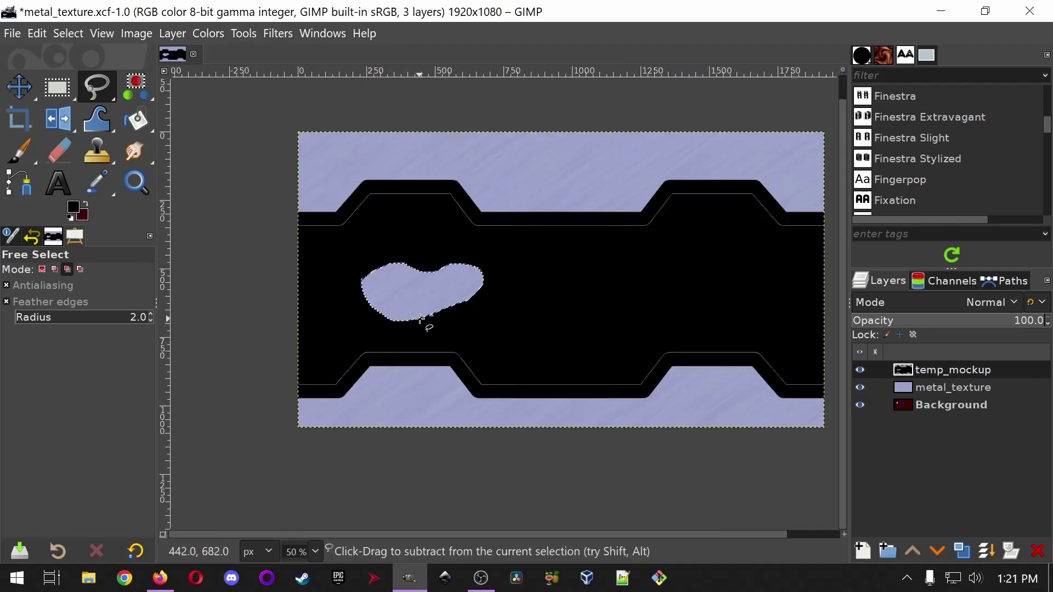
key(ctrl+z)
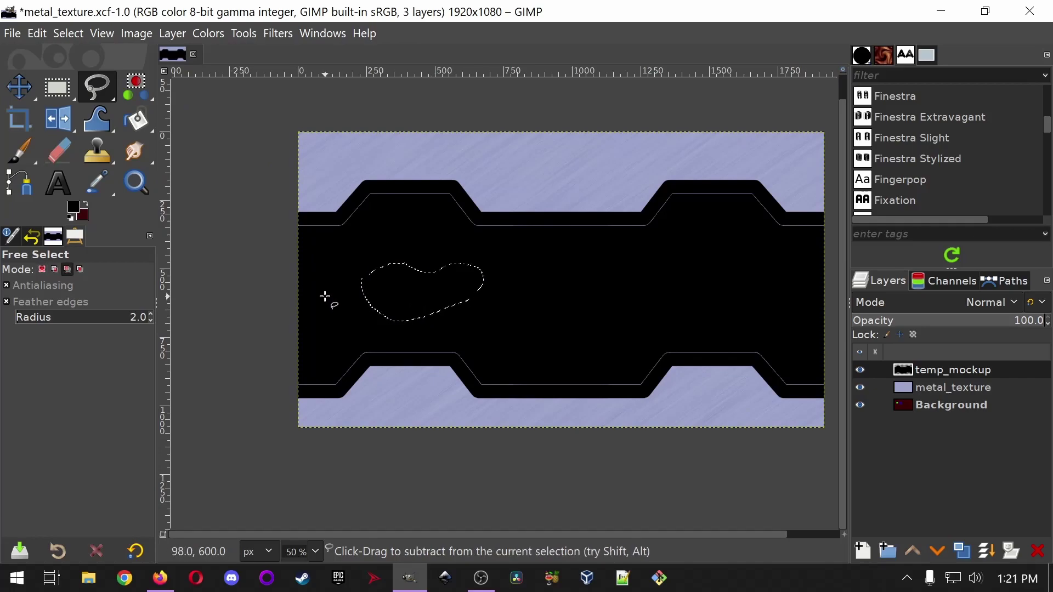
click(281, 313)
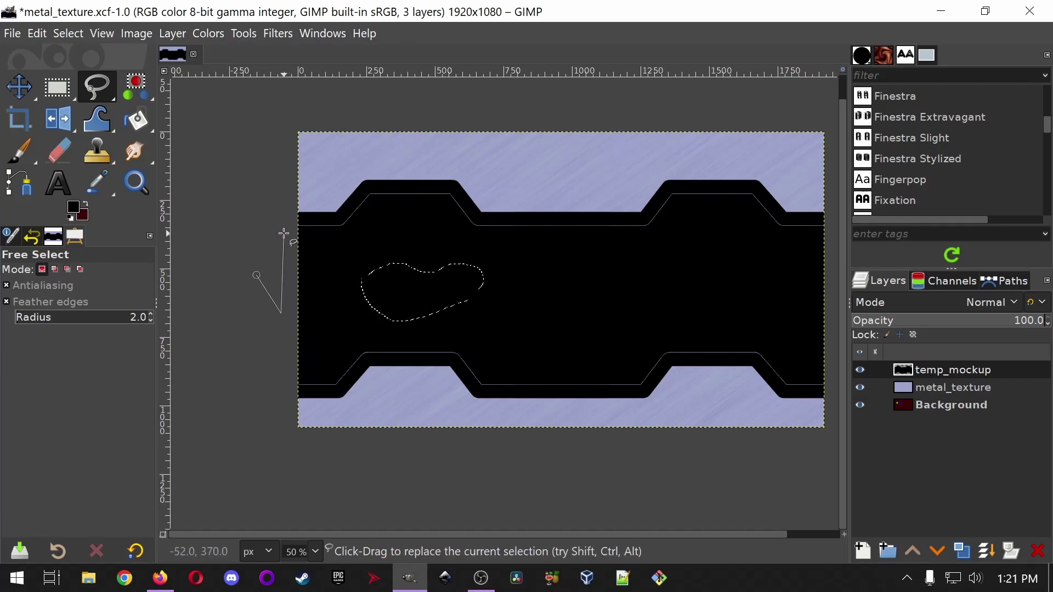
double_click(257, 275)
key(Escape)
- Try outlining the left half of the black panel with straight Free Select segments along its upper and lower lines, and clear the selection
click(287, 221)
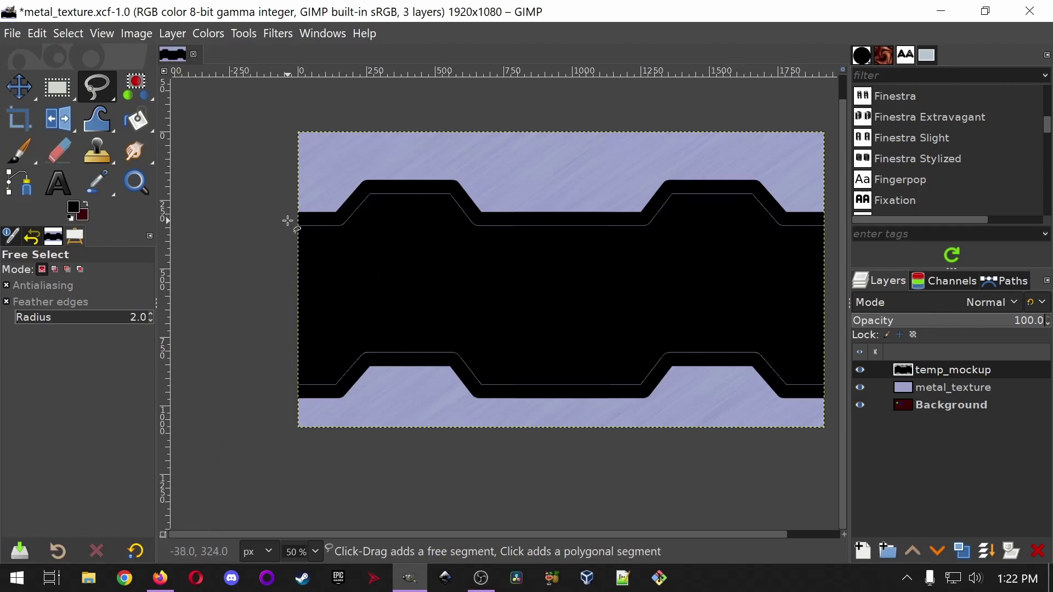
click(341, 219)
click(370, 186)
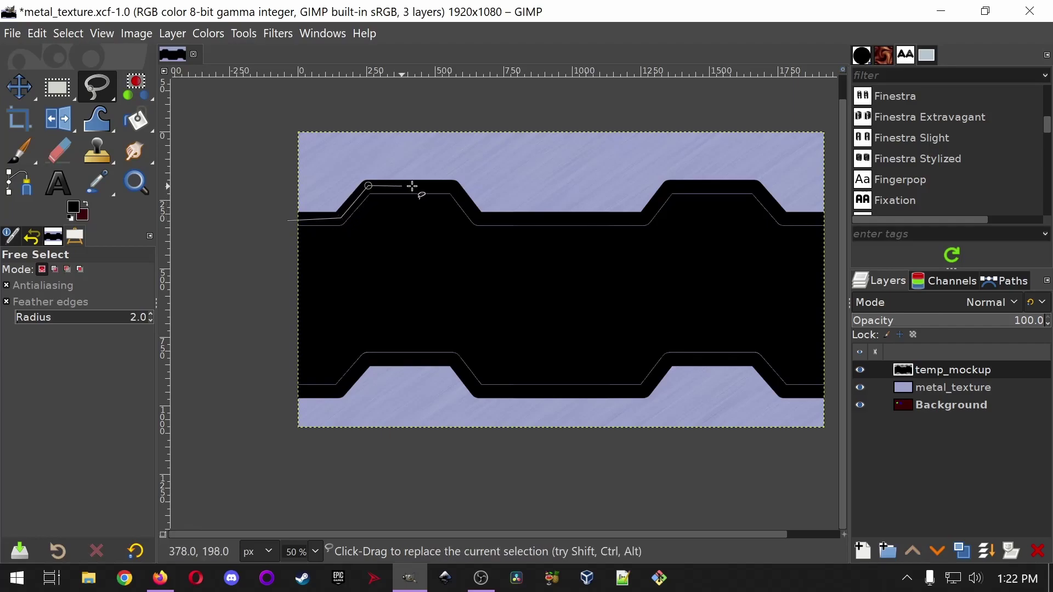
click(455, 186)
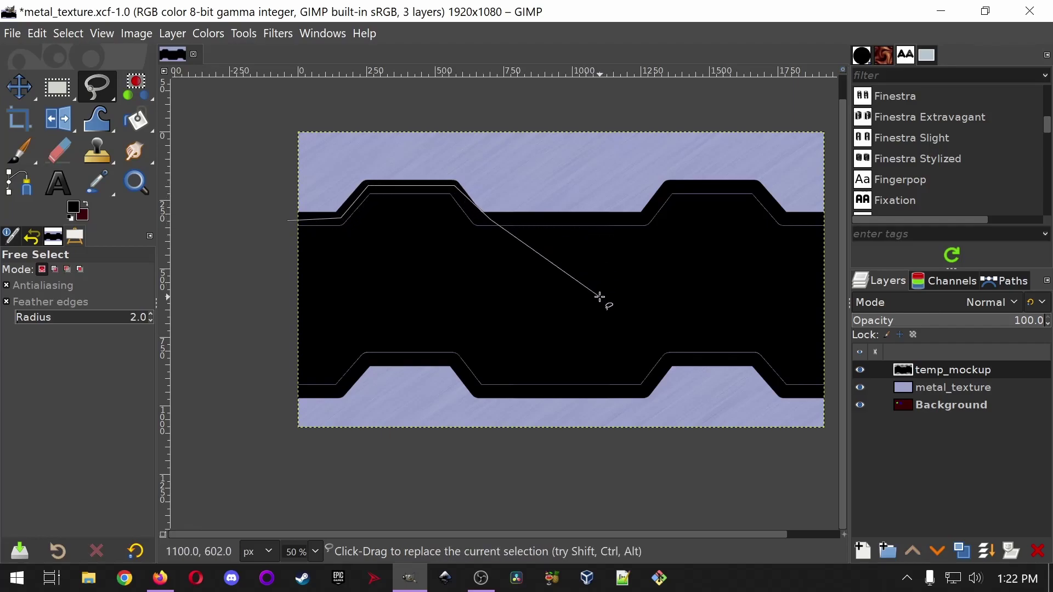
click(597, 322)
click(571, 394)
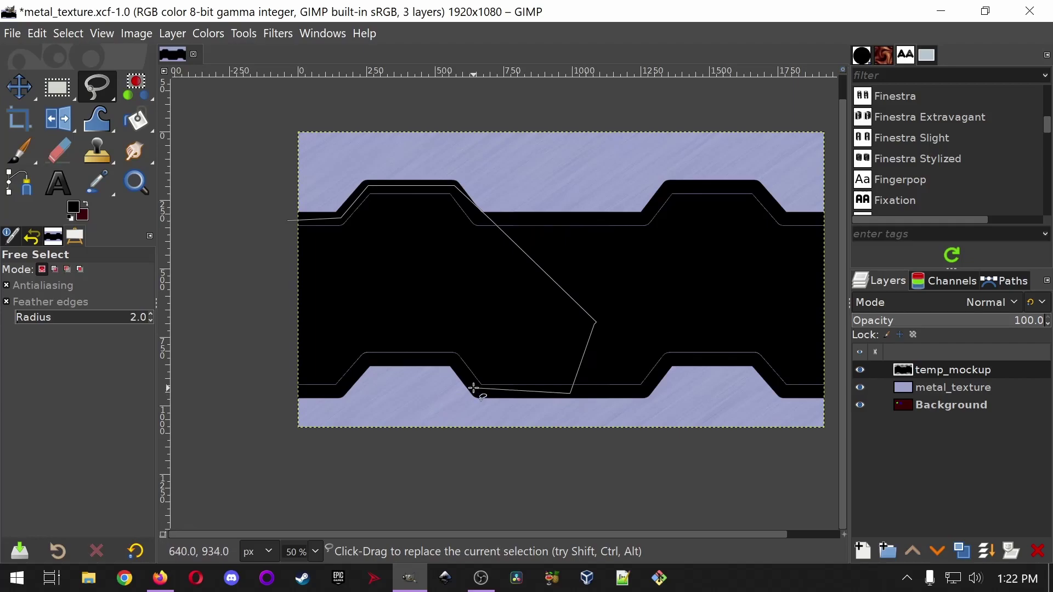
click(339, 391)
click(274, 393)
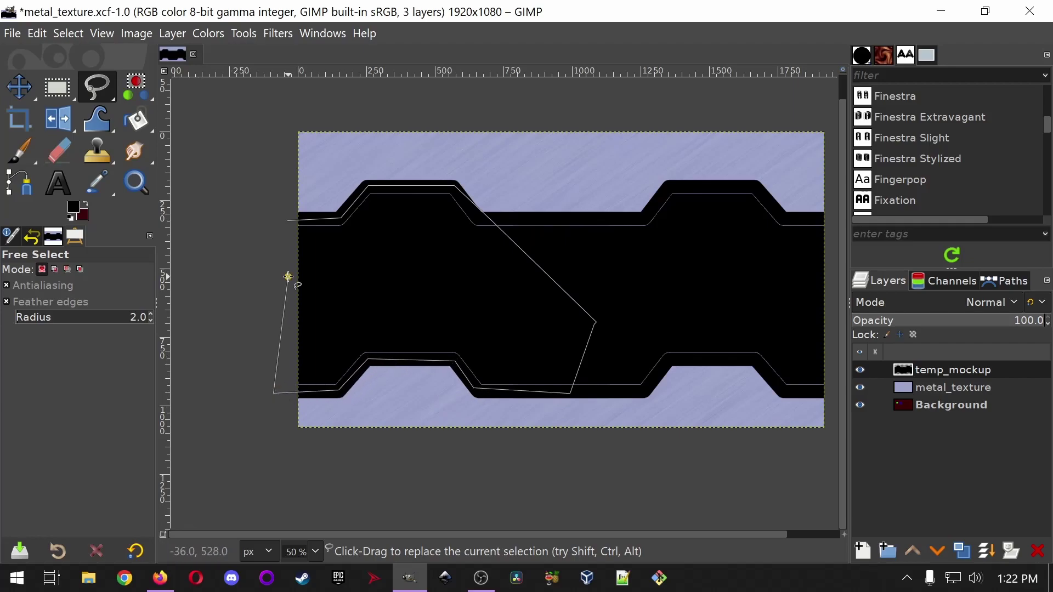
click(287, 221)
click(510, 352)
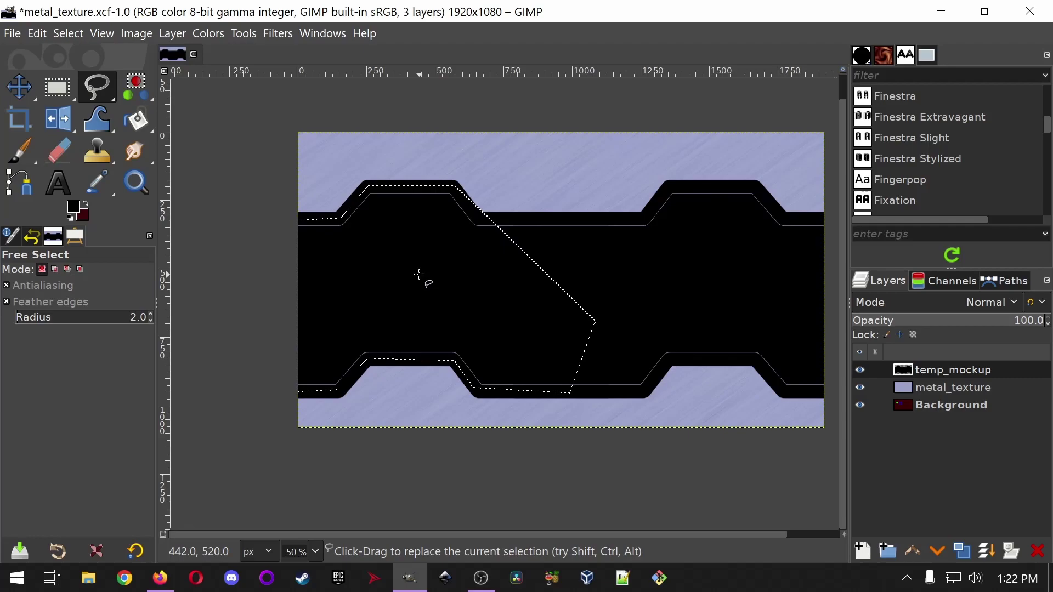
key(ctrl+shift+a)
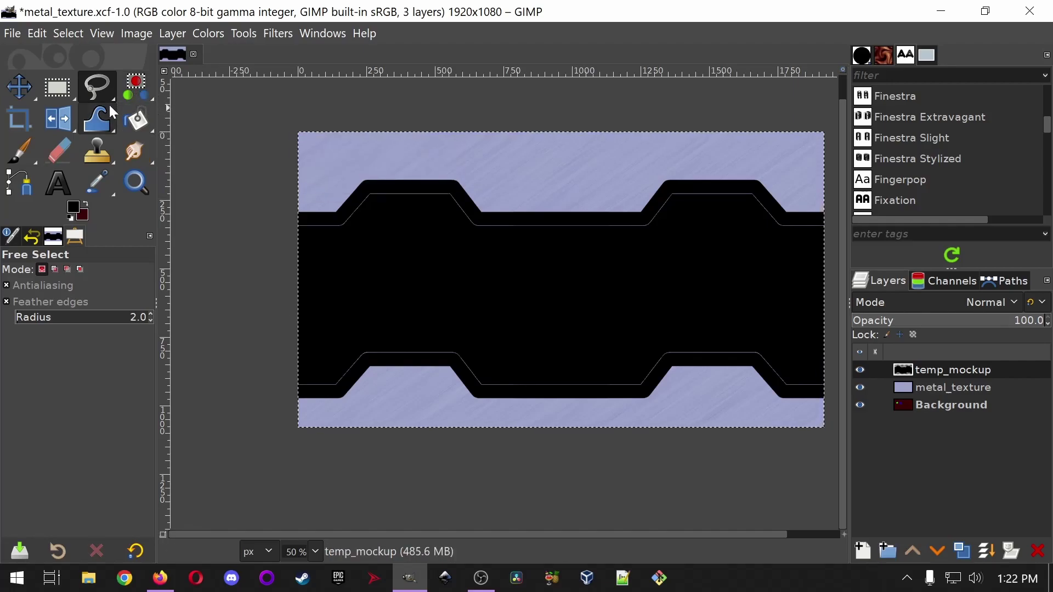
- Select the black panel area on temp_mockup with Fuzzy Select, with feathered edges off and a threshold of 0
click(137, 94)
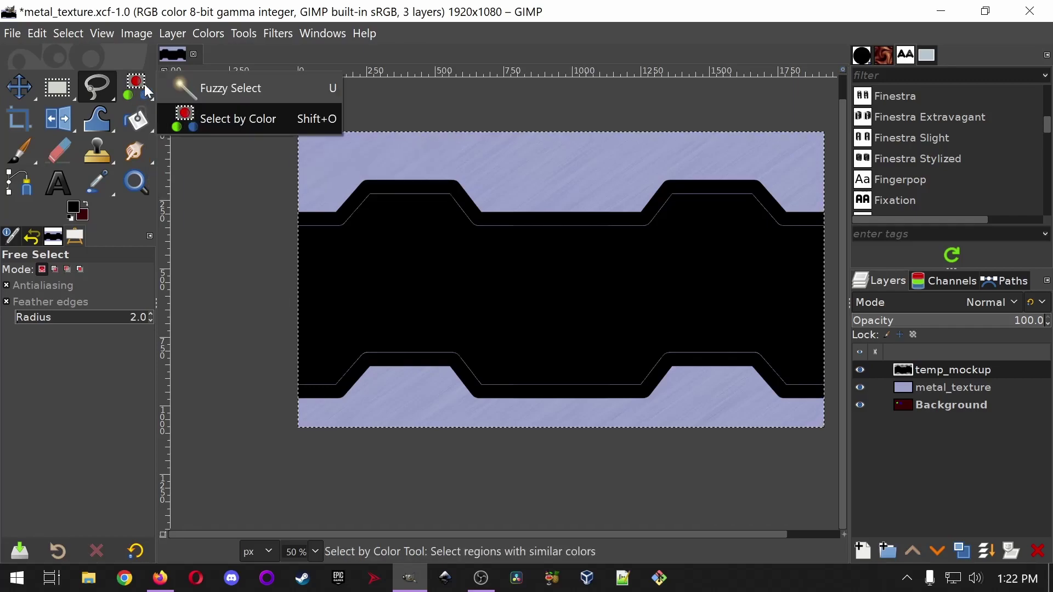
click(228, 89)
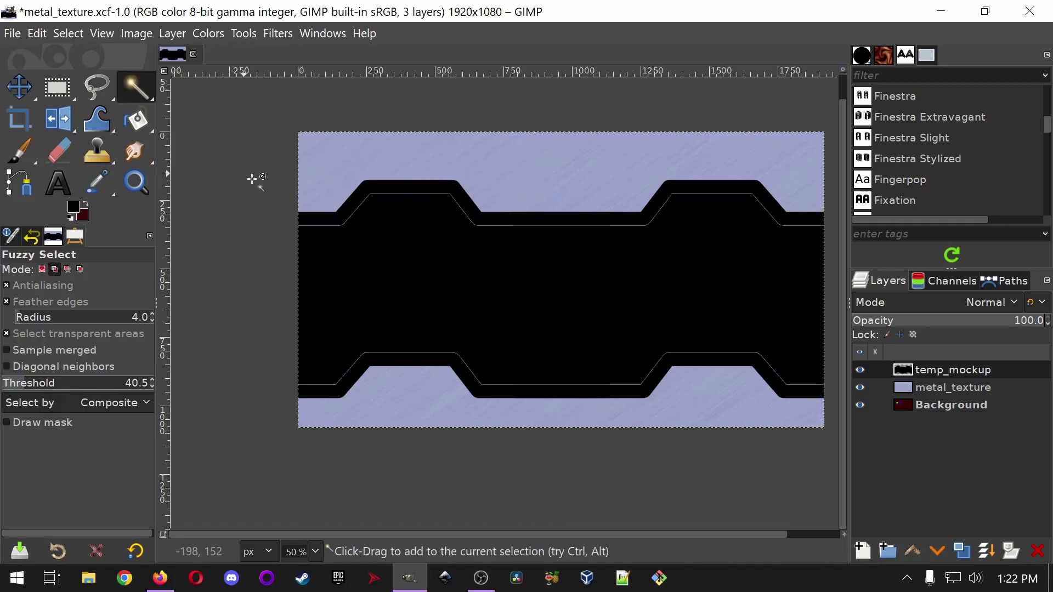
click(6, 302)
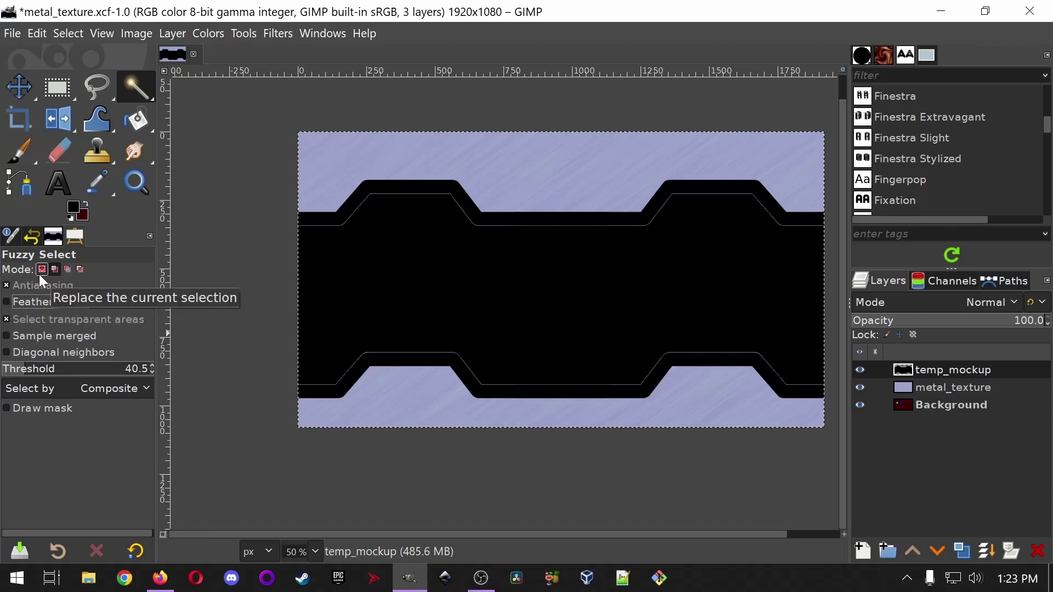
click(66, 269)
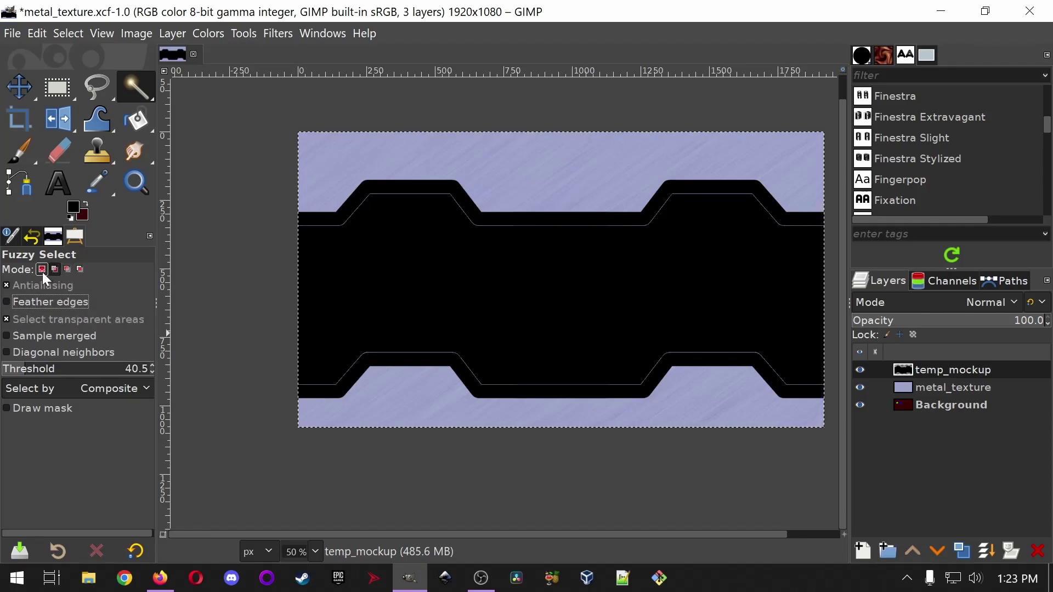
click(41, 269)
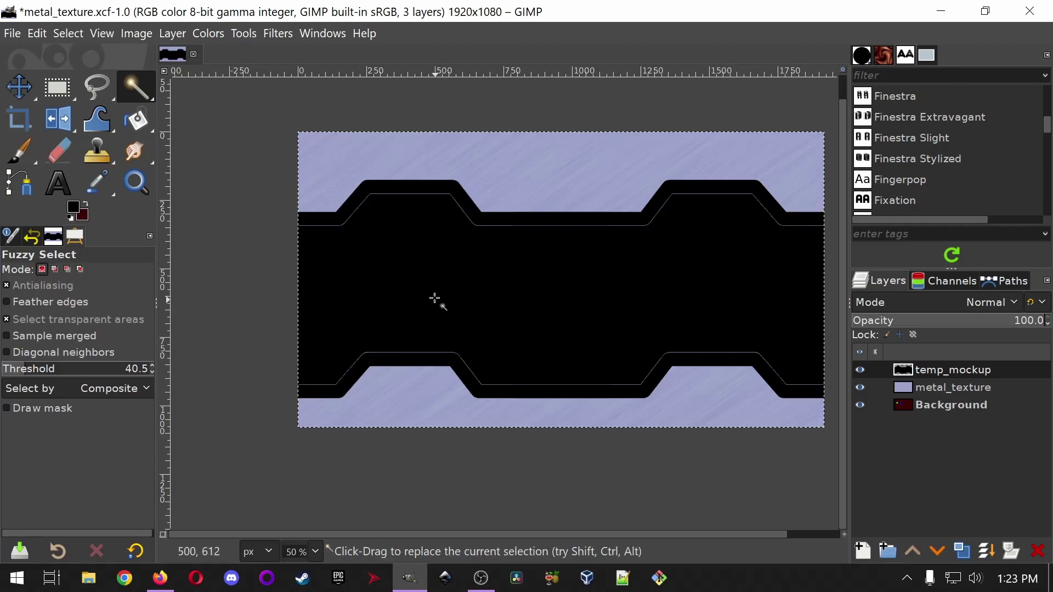
click(421, 267)
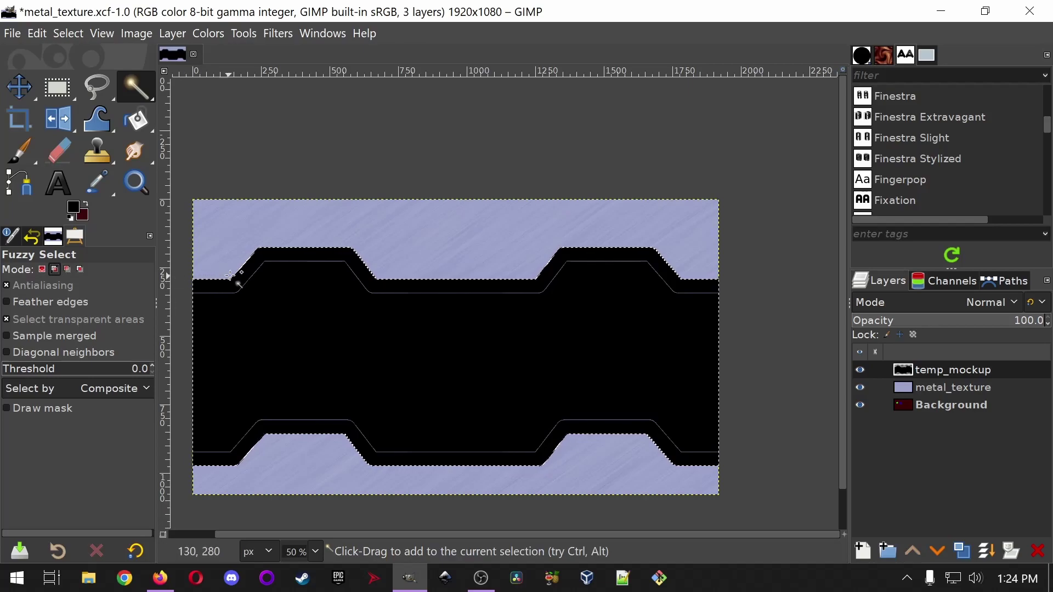
- Try filling the selected panel area with the black foreground colour using Bucket Fill, and undo the fill
key(2)
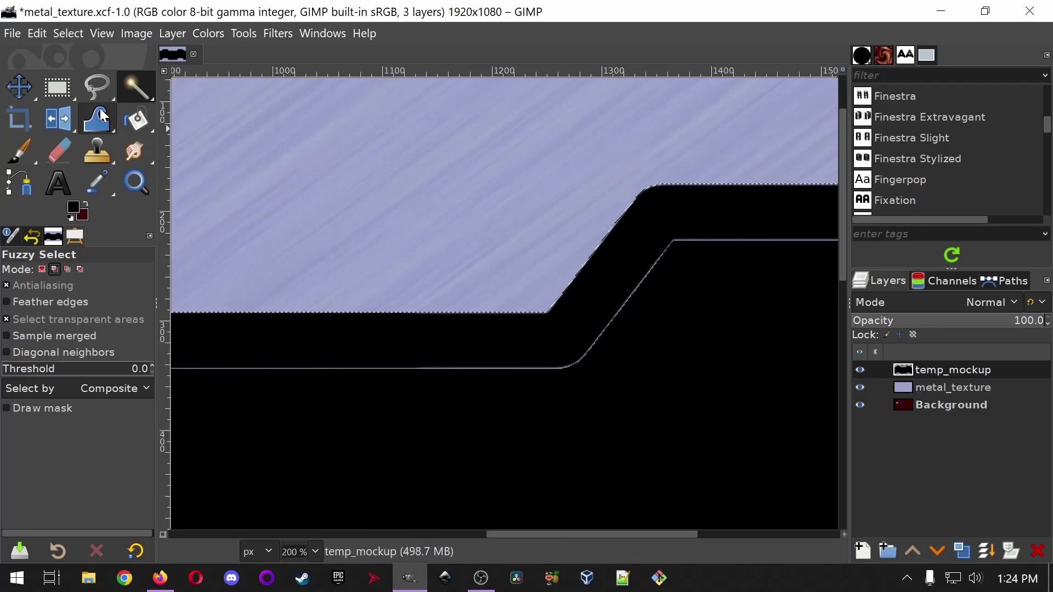
click(127, 129)
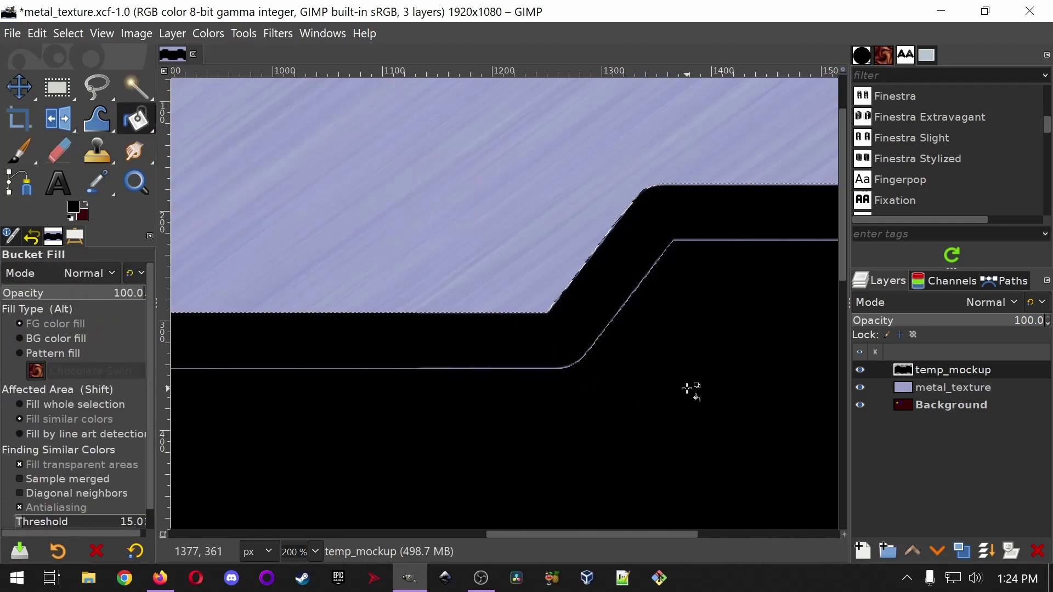
click(689, 388)
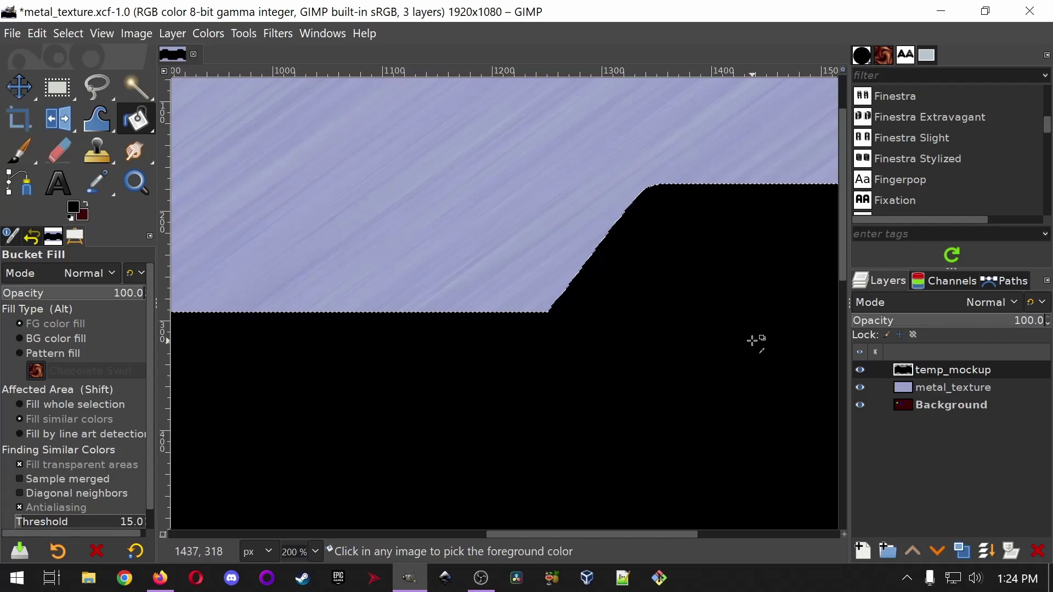
key(ctrl+z)
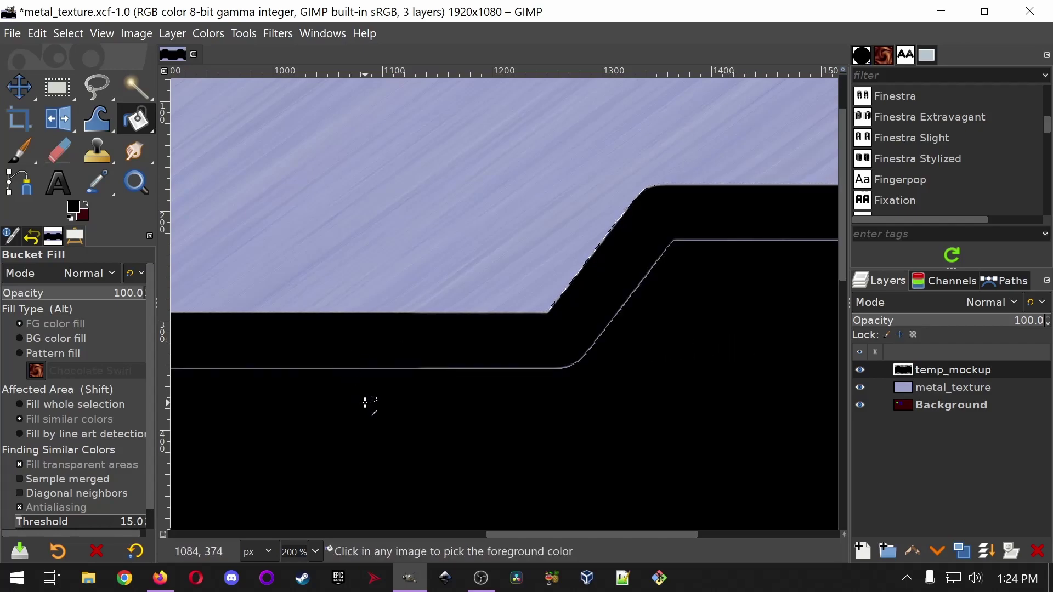
- Shrink the black panel selection by 10 px
ctrl+scroll(370, 404, down, 2)
scroll(368, 406, down, 3)
ctrl+scroll(364, 409, down, 1)
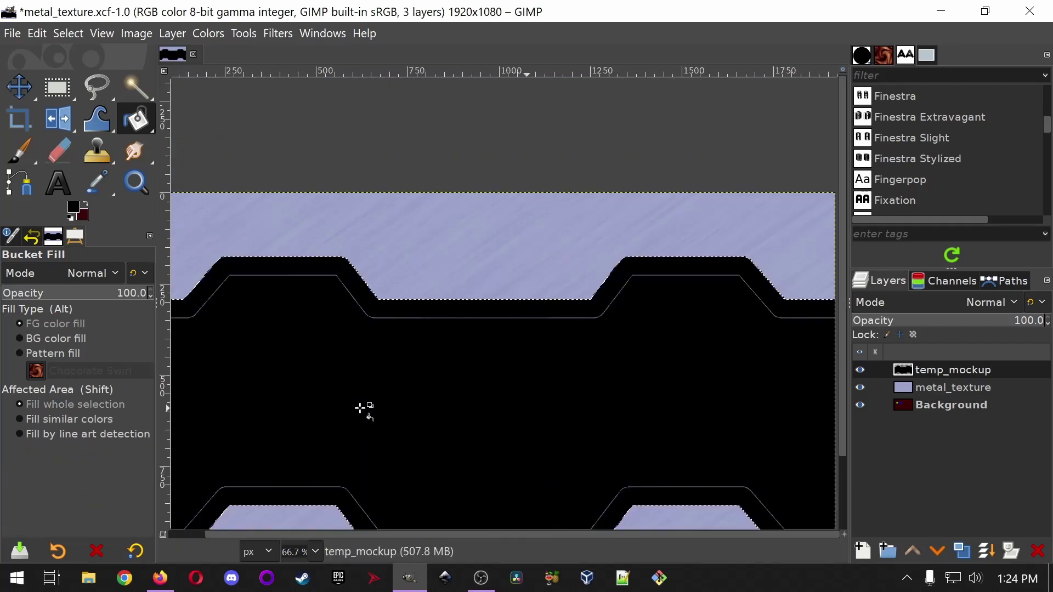
click(316, 552)
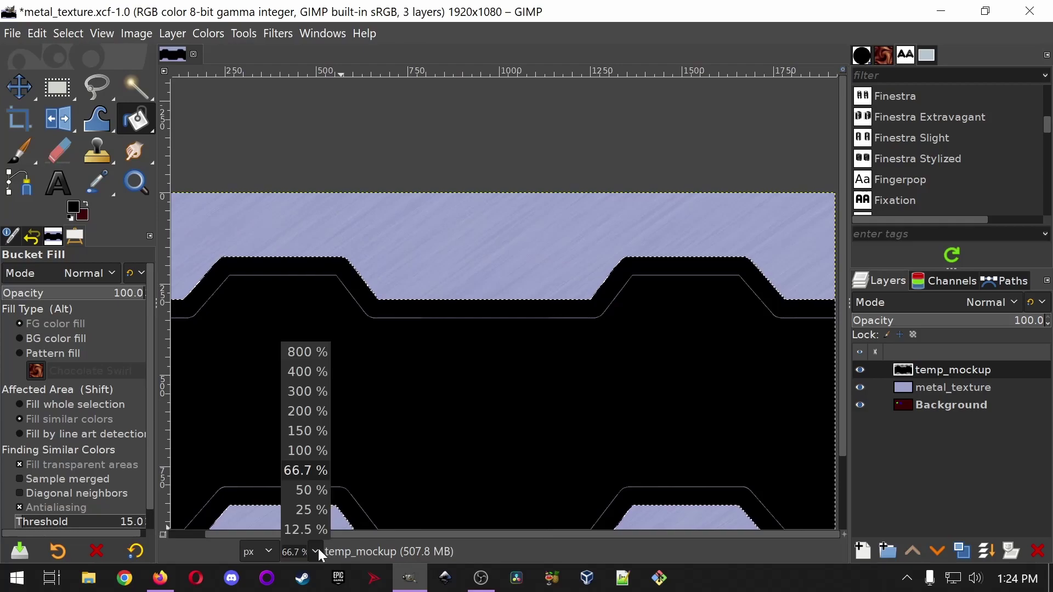
click(309, 490)
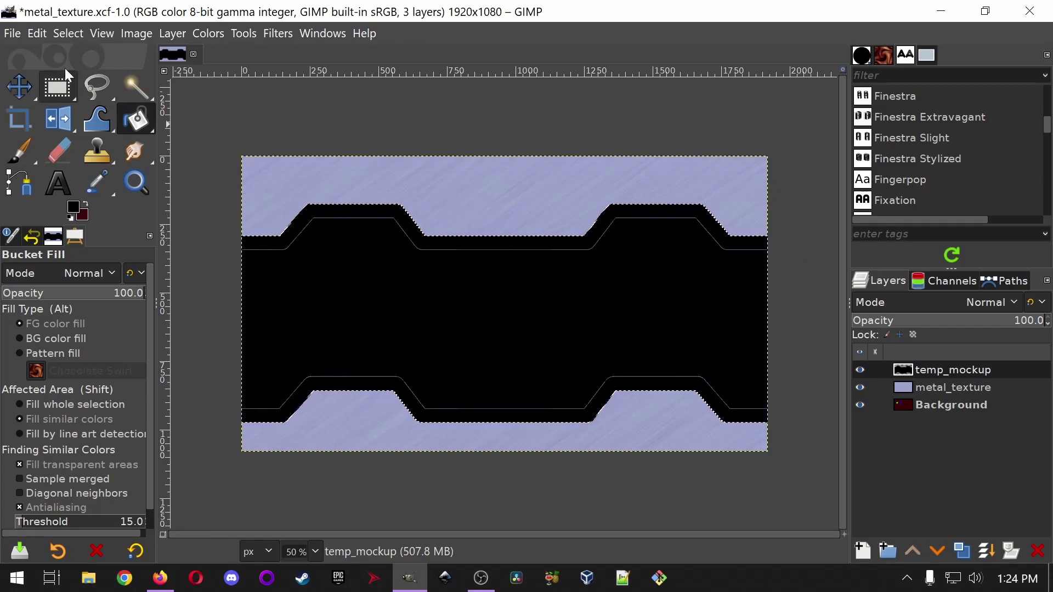
click(68, 35)
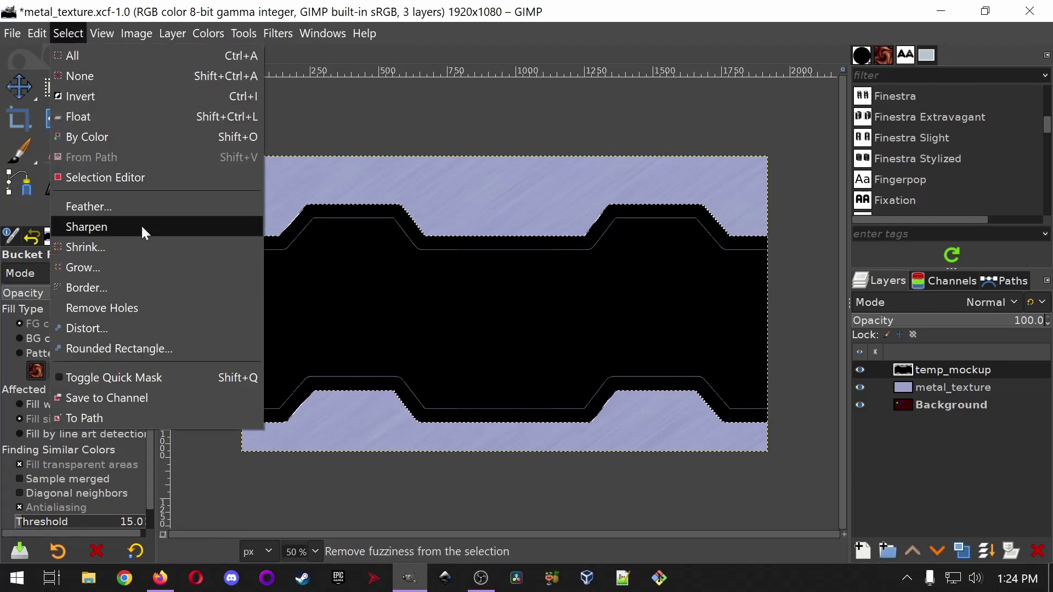
click(114, 247)
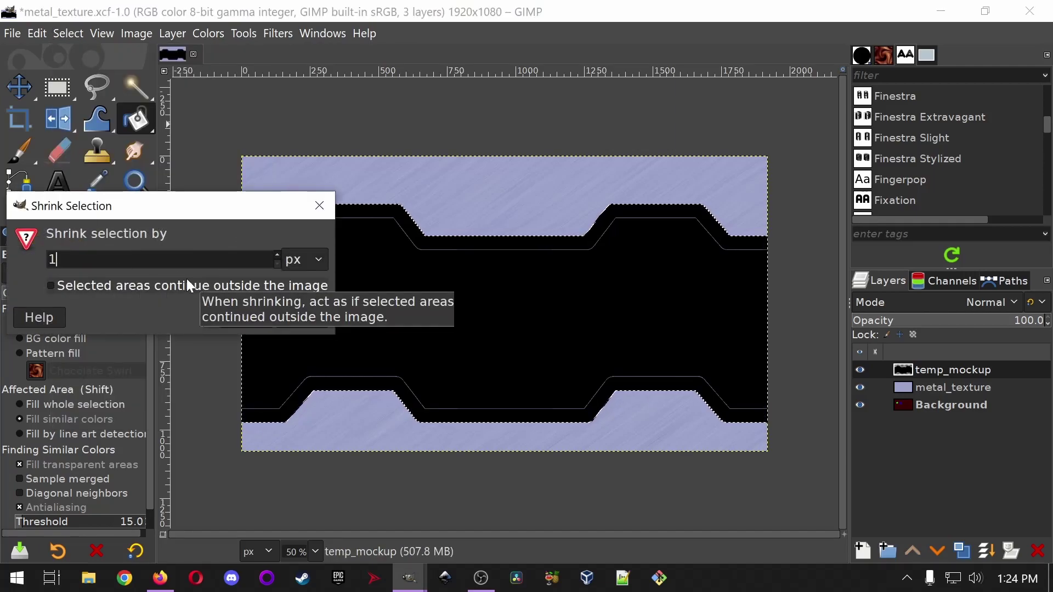
text(0)
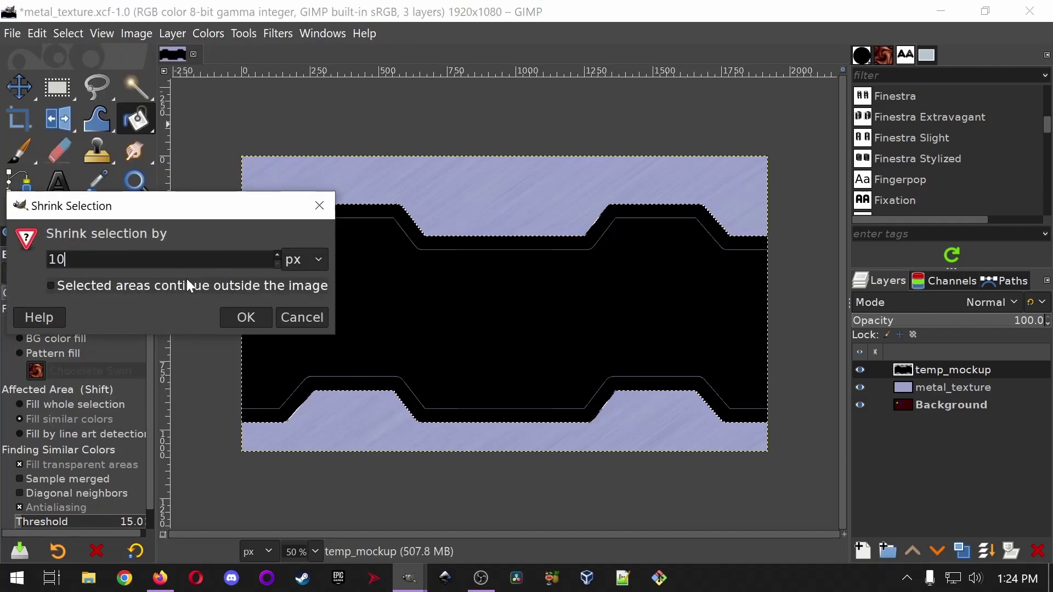
click(244, 319)
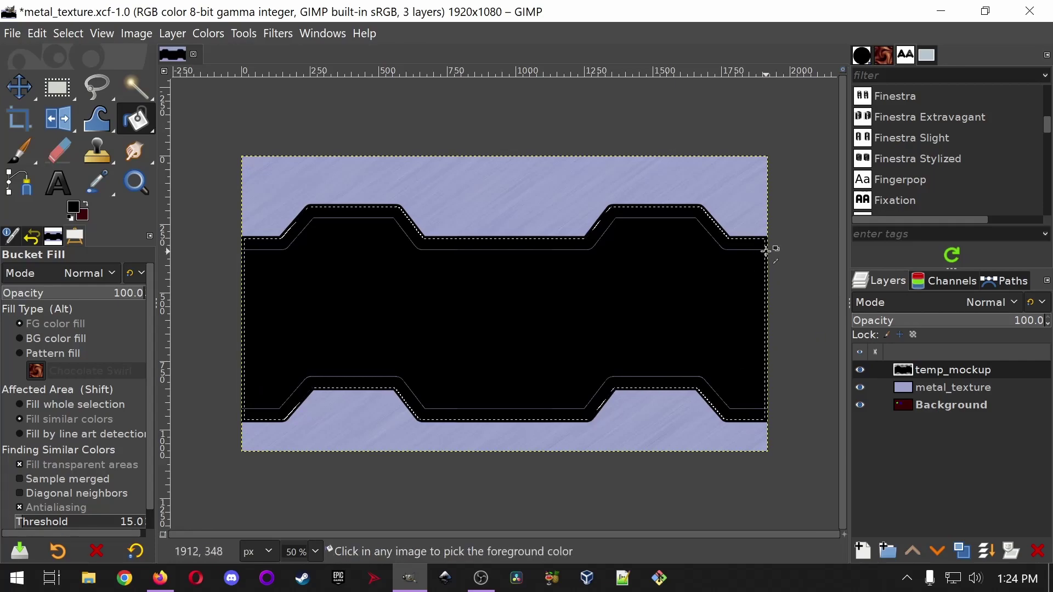
- Add two rectangles, about 63 × 22 px and 57 × 32 px, to the selection where the outline gaps meet the canvas's right edge
scroll(766, 249, up, 6)
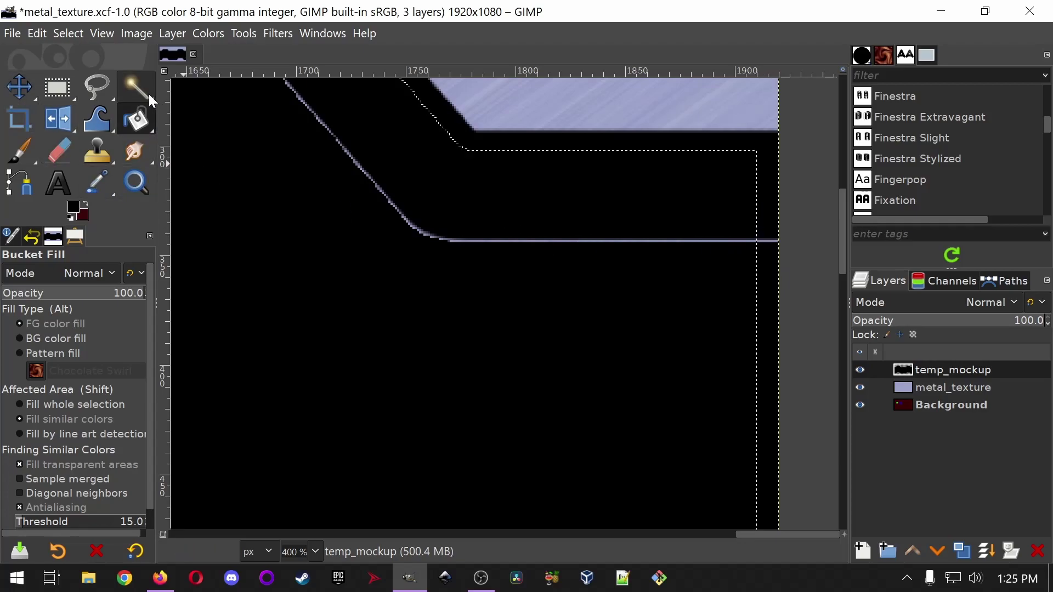
click(70, 93)
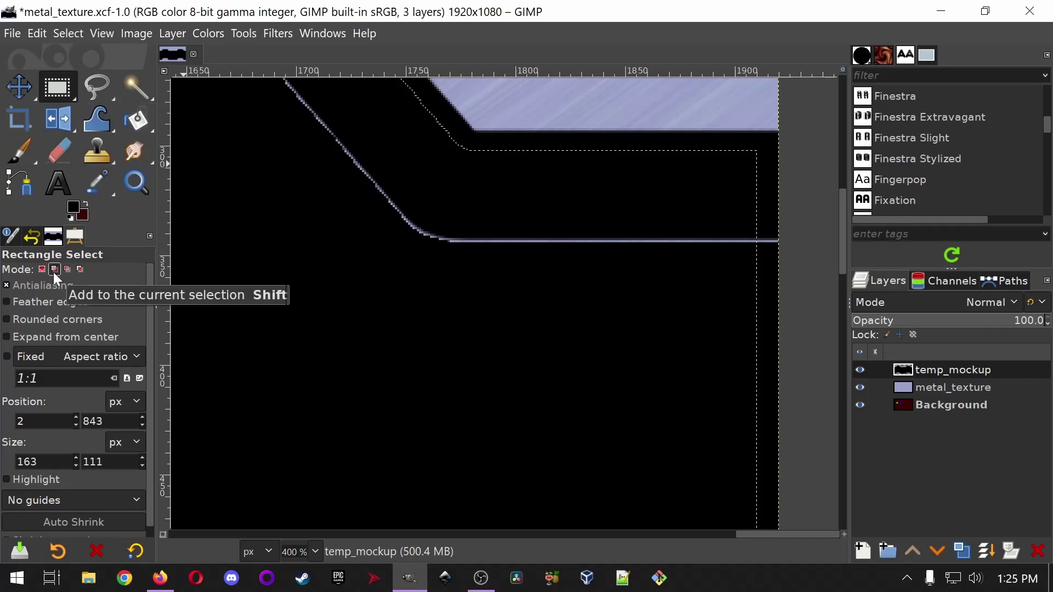
click(55, 271)
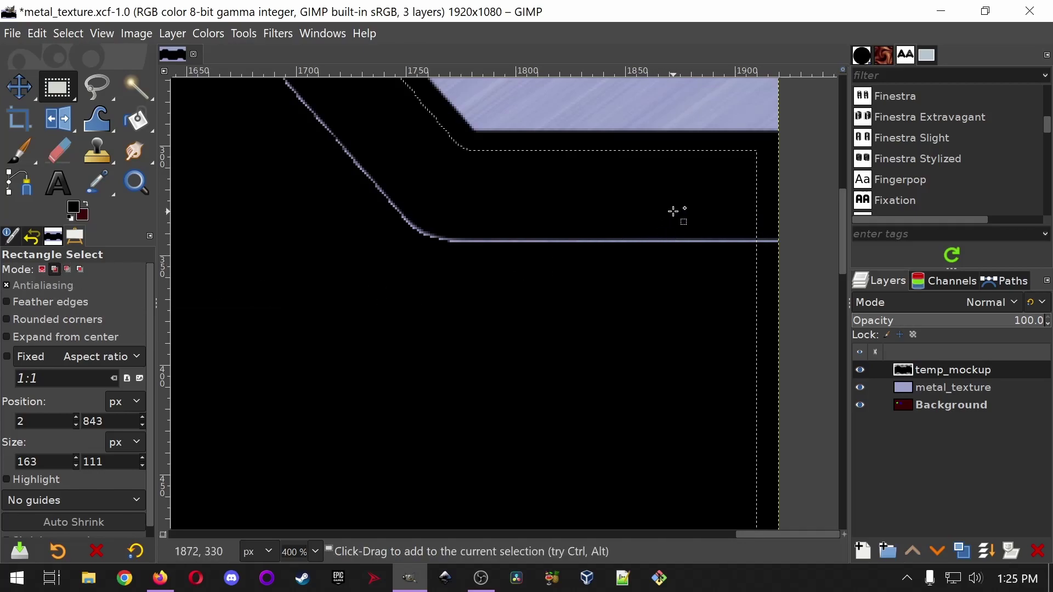
drag(675, 211, 812, 259)
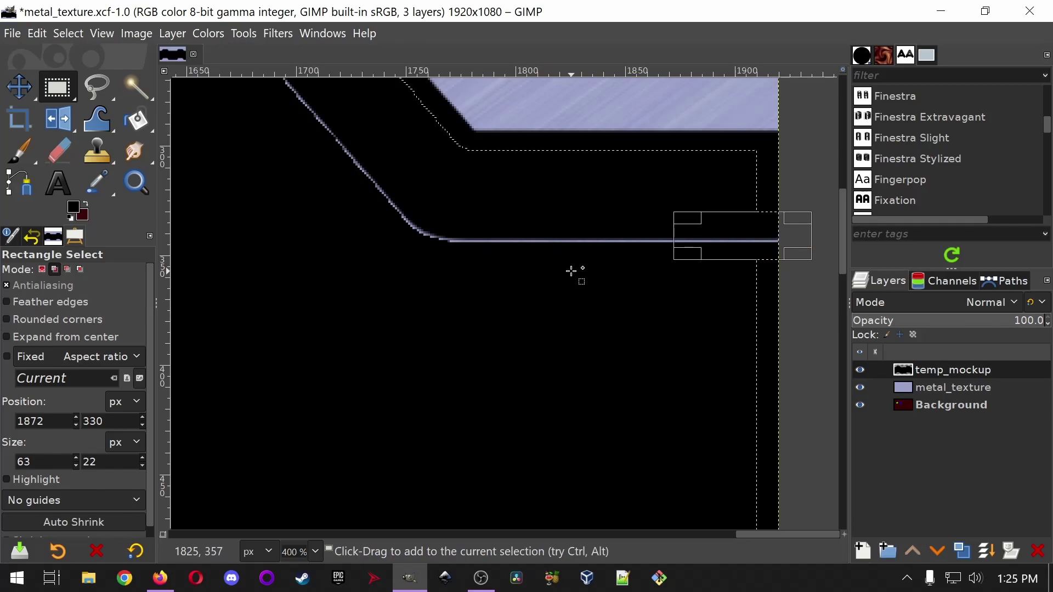
scroll(647, 285, down, 15)
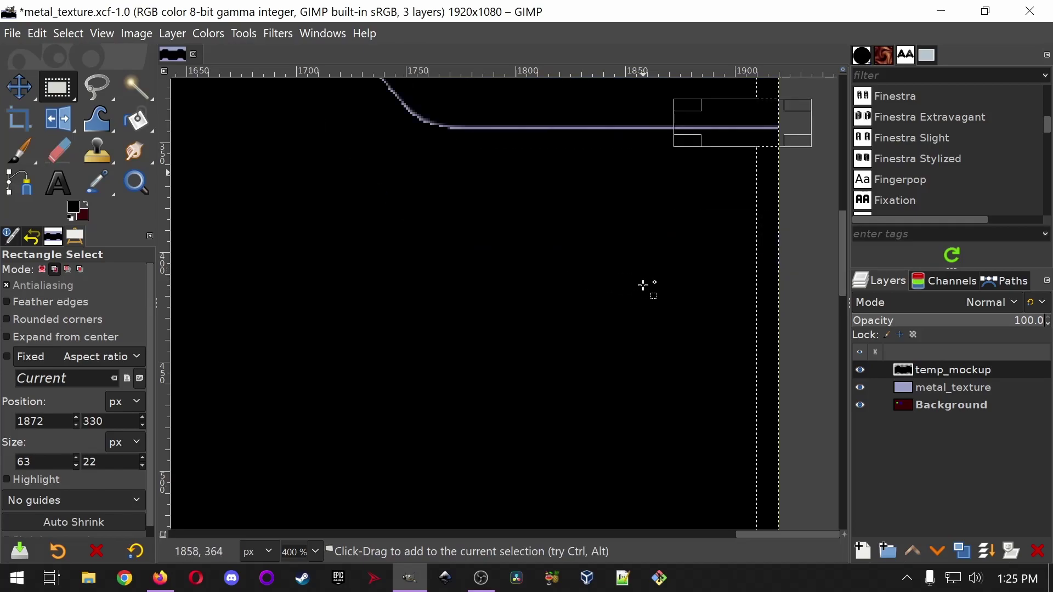
scroll(646, 286, down, 3)
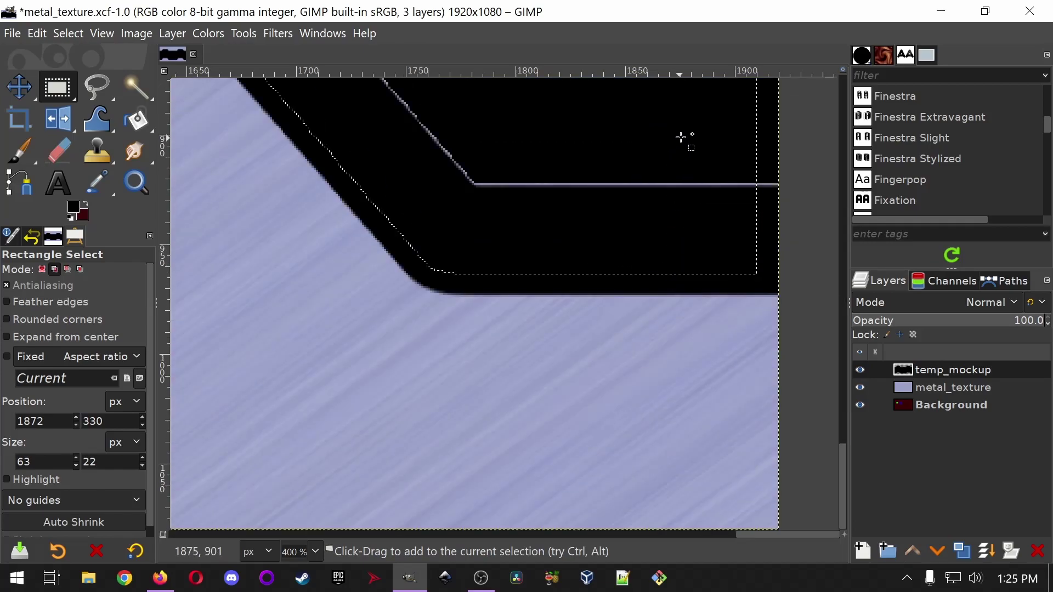
drag(691, 144, 818, 214)
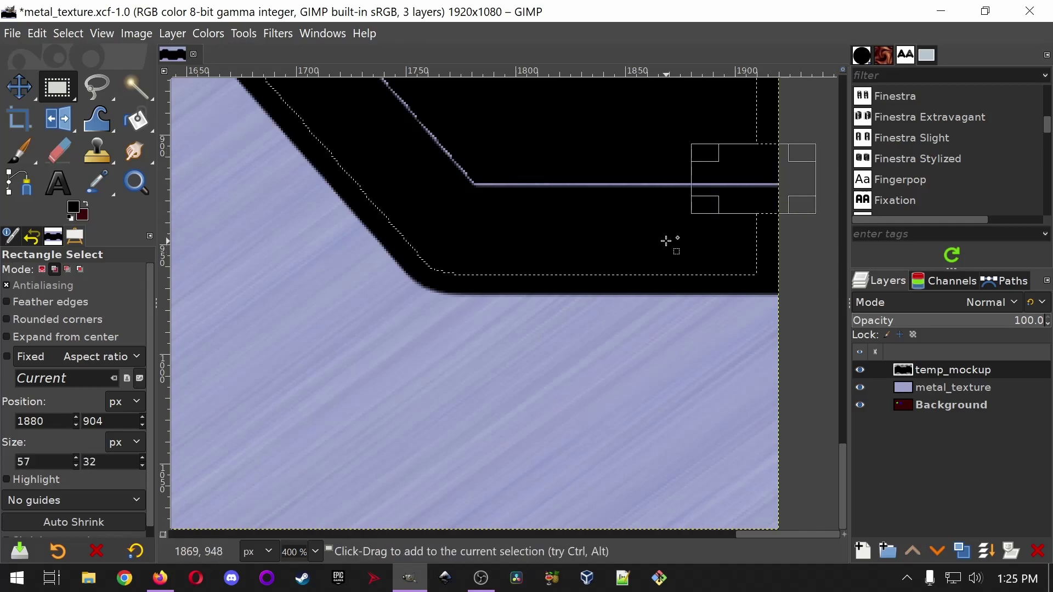
- Add two rectangles, about 50 × 24 px and 31 × 39 px, to the selection where the outline gaps meet the canvas's left edge
drag(768, 535, 510, 522)
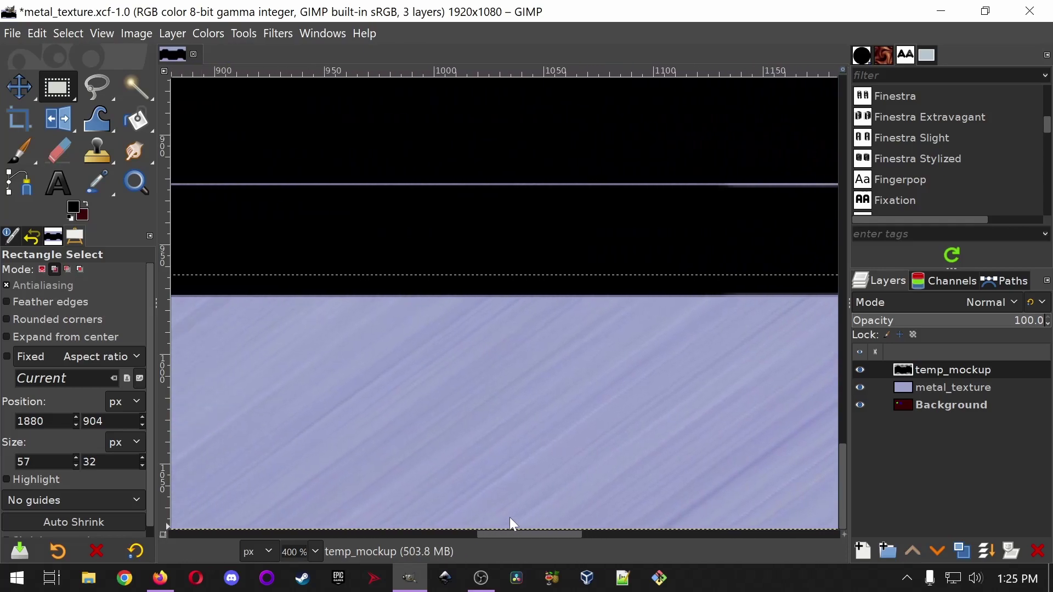
scroll(509, 323, left, 5)
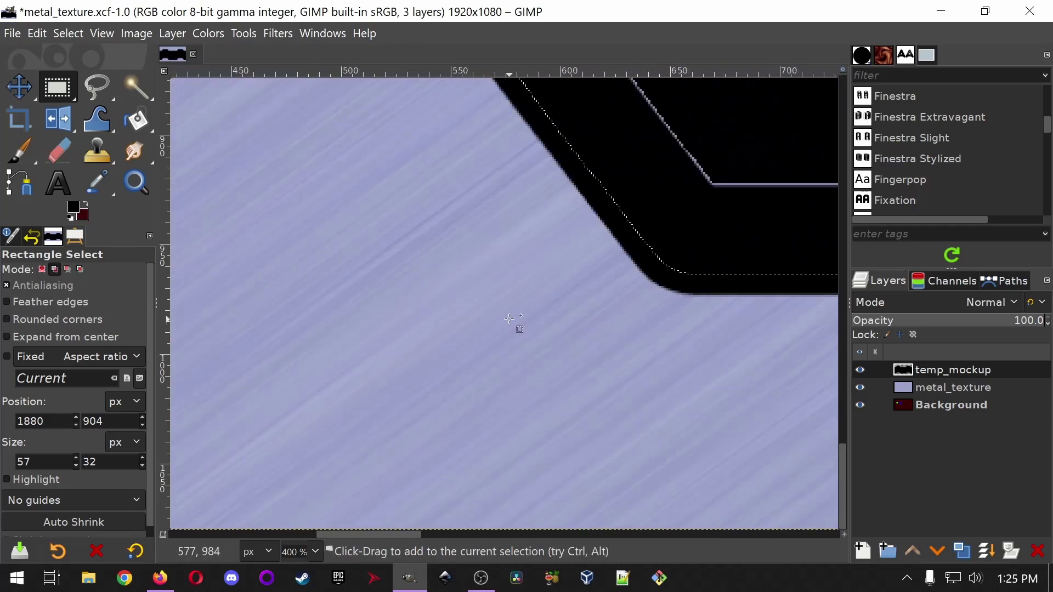
scroll(508, 325, left, 13)
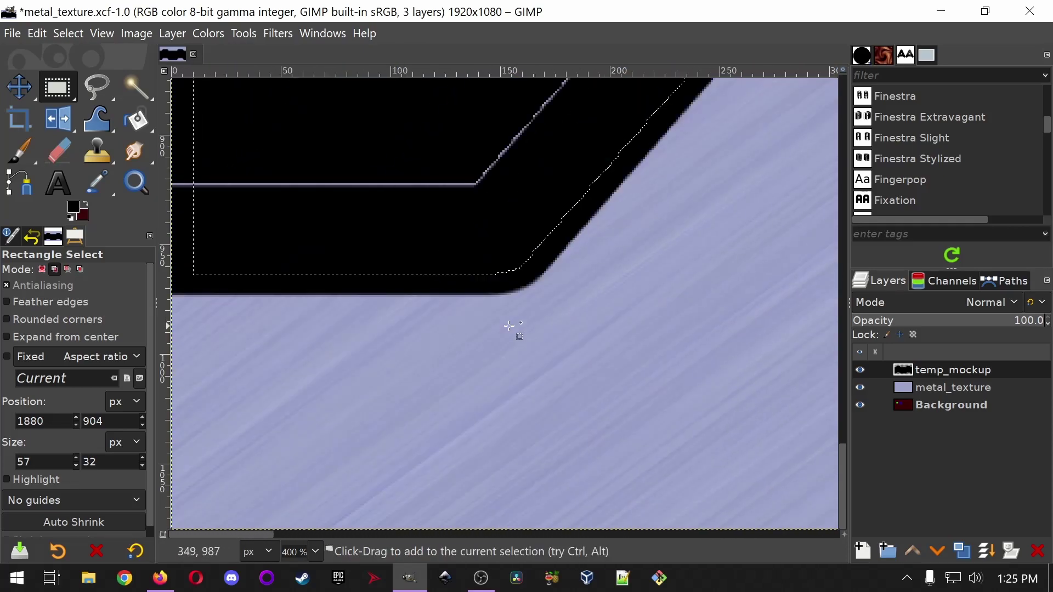
drag(247, 163, 138, 215)
scroll(261, 223, up, 13)
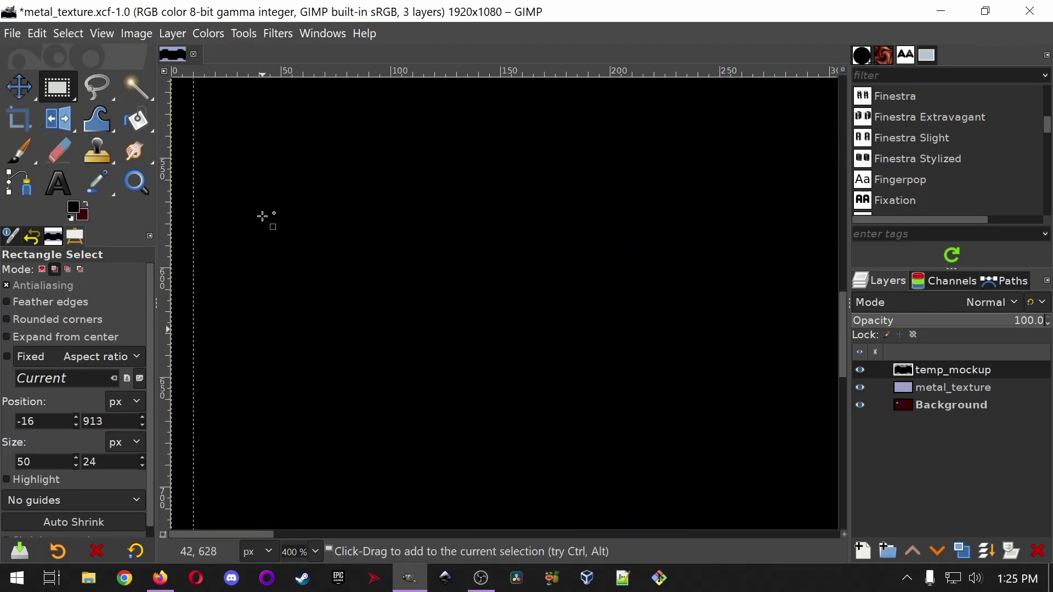
drag(233, 348, 165, 433)
- Fill the extended panel selection on temp_mockup with the black foreground colour using Bucket Fill
click(315, 551)
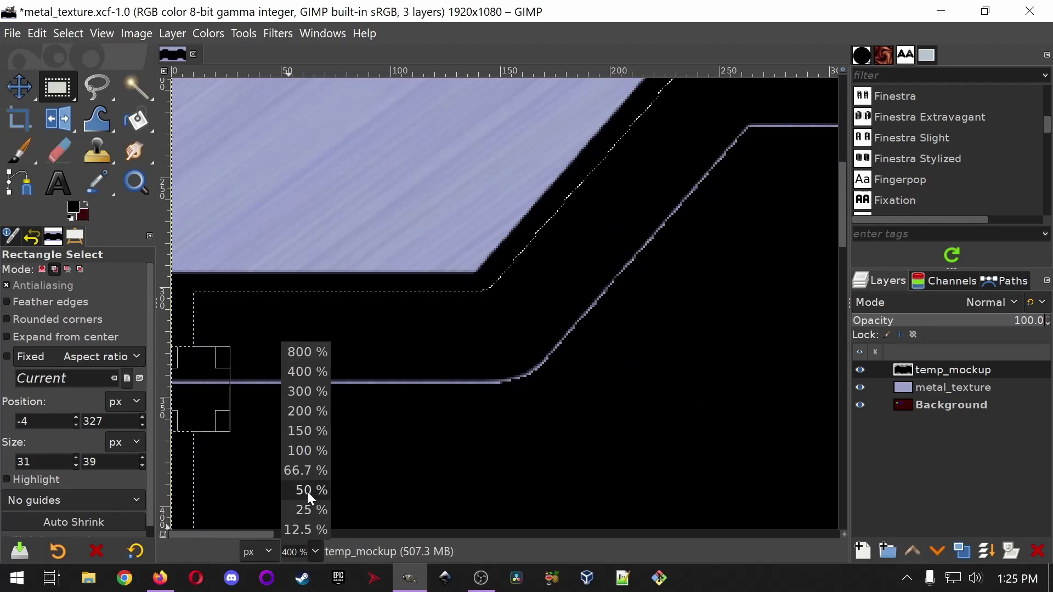
click(307, 495)
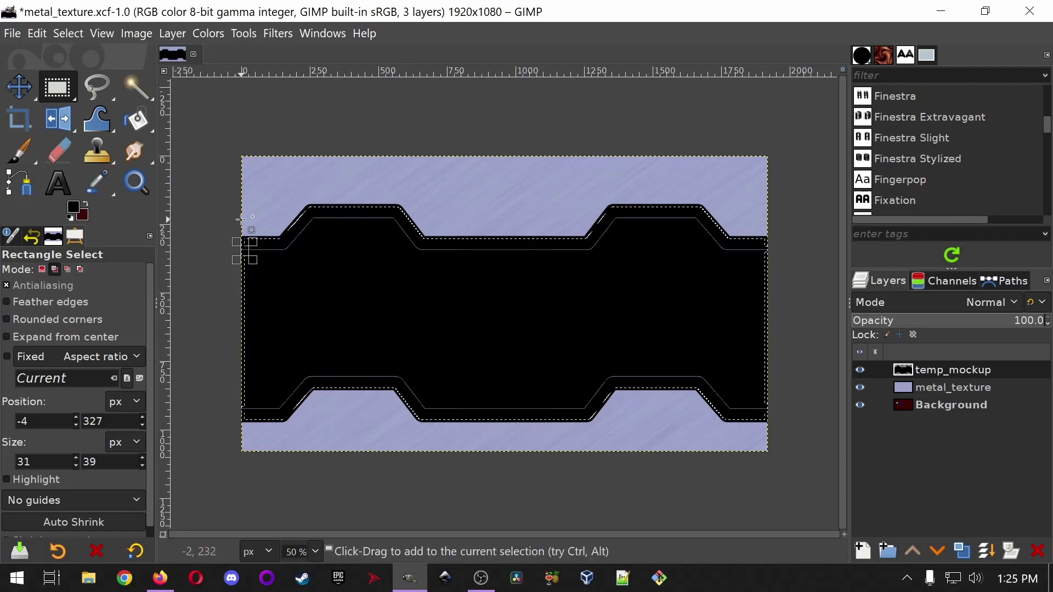
click(150, 124)
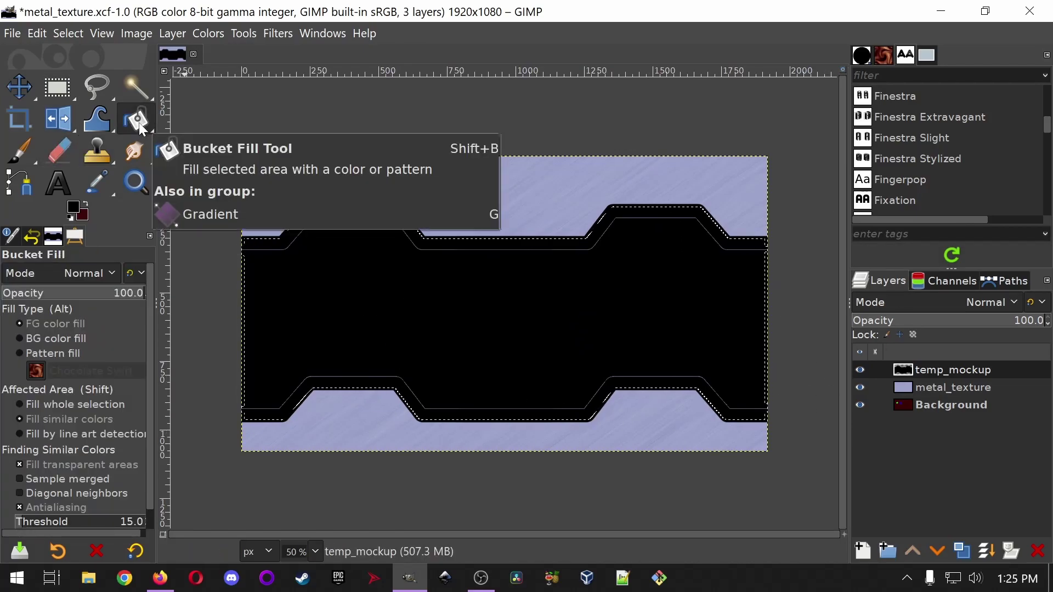
click(498, 335)
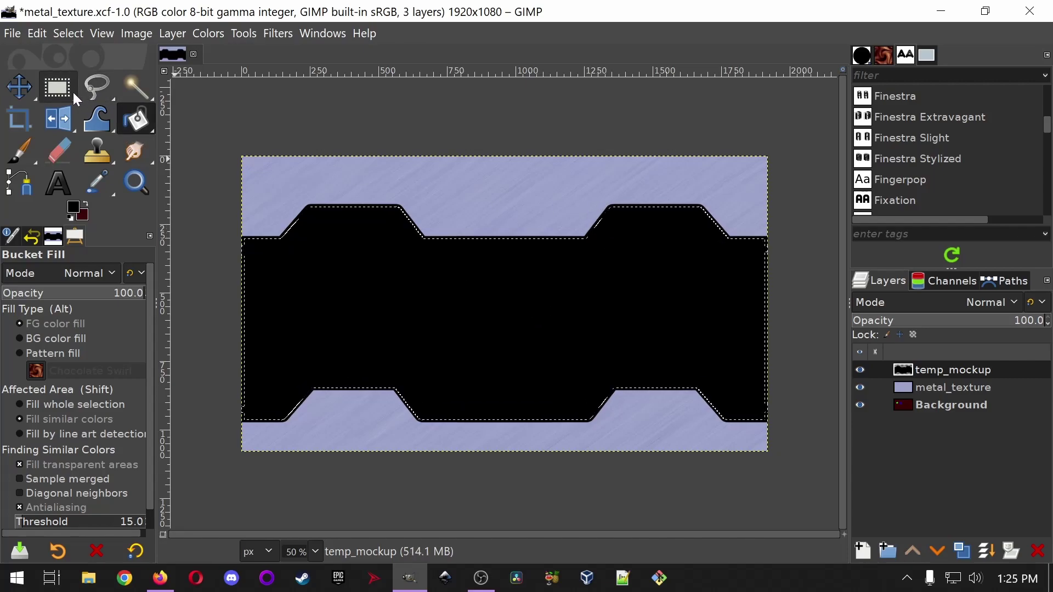
scroll(595, 233, up, 6)
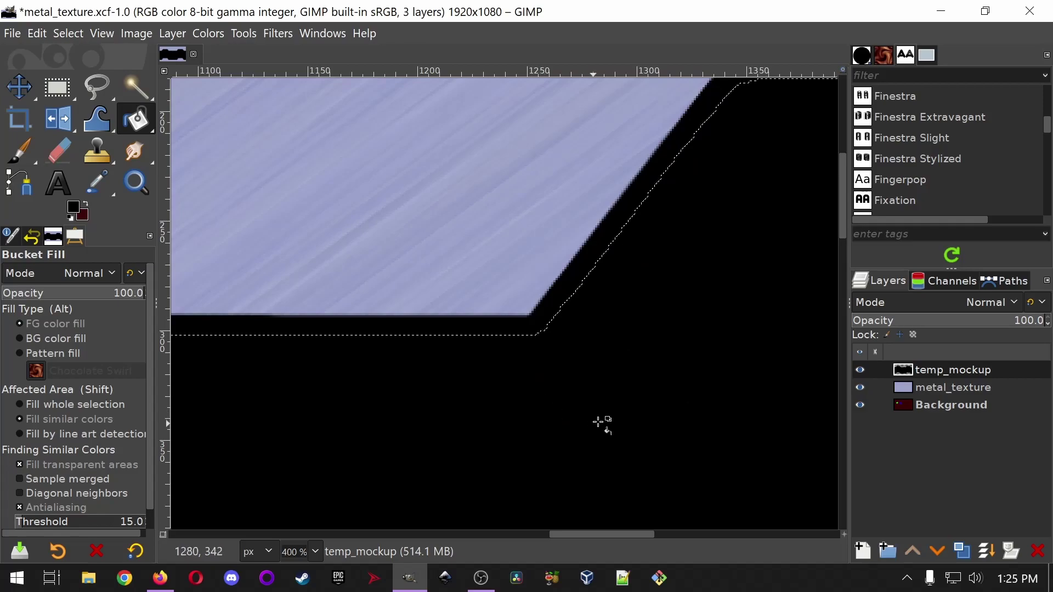
scroll(571, 426, down, 6)
- Select the entire canvas and set the temp_mockup layer's opacity to about 66.2
click(975, 413)
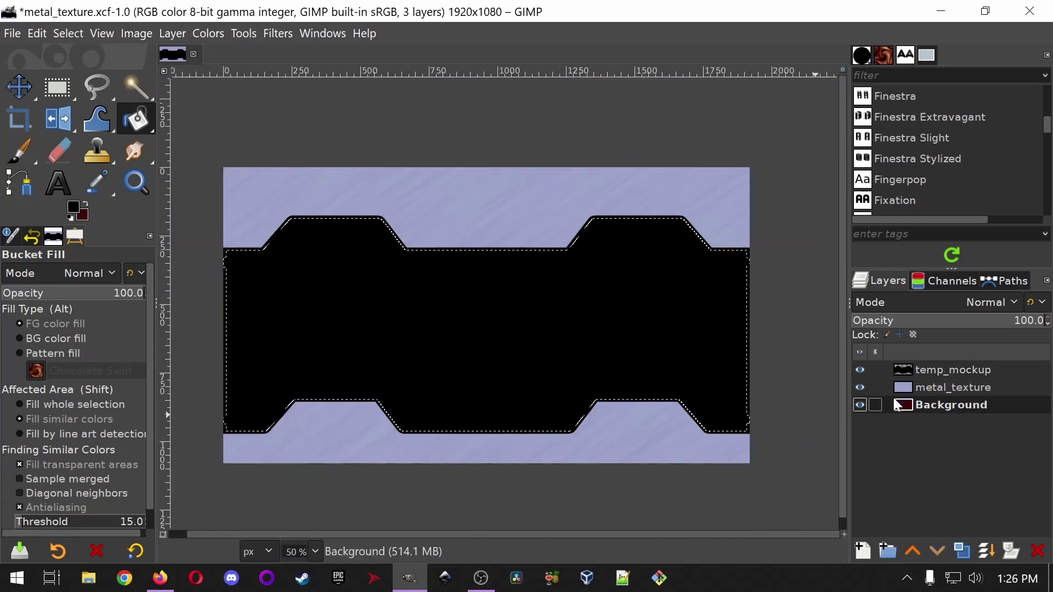
key(ctrl+a)
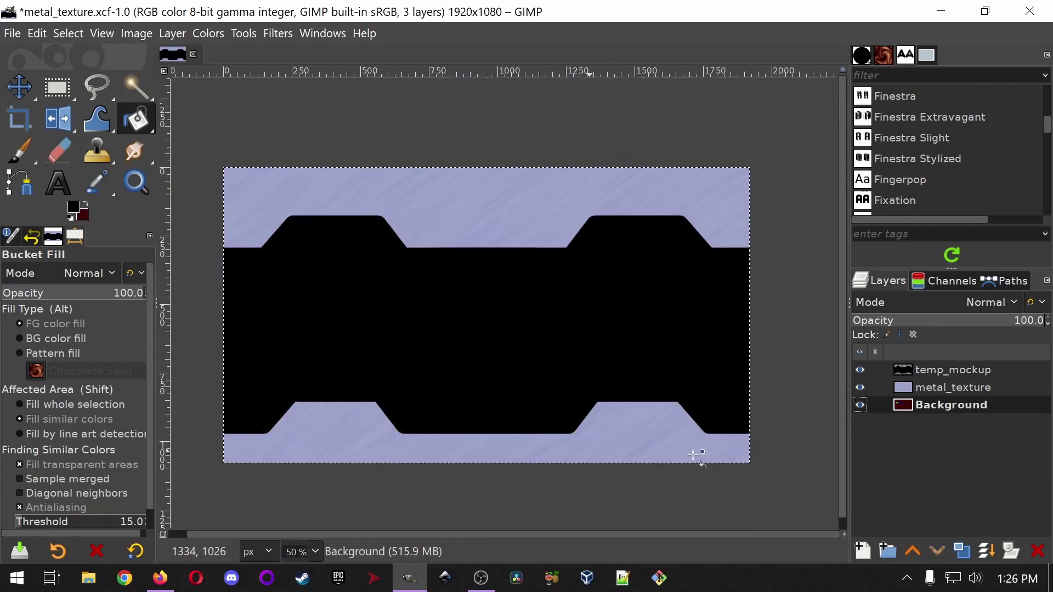
click(967, 370)
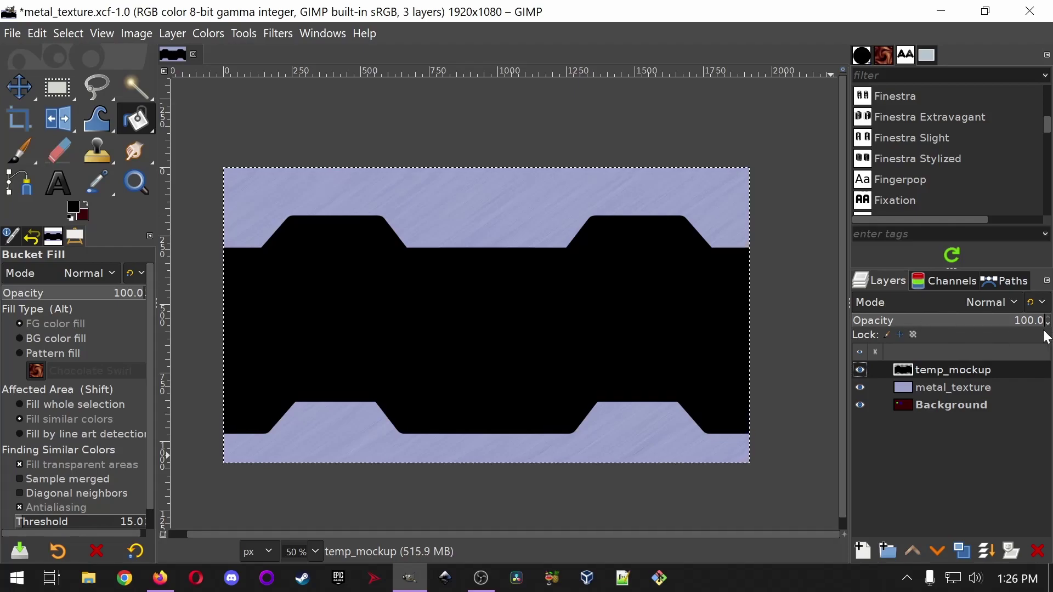
drag(944, 325, 870, 324)
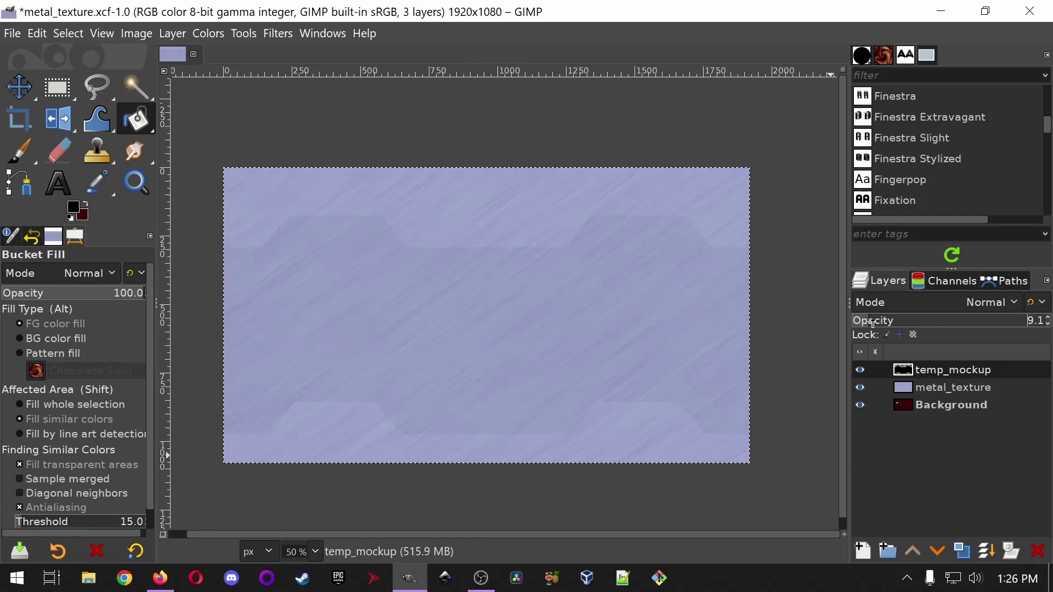
drag(890, 323, 979, 321)
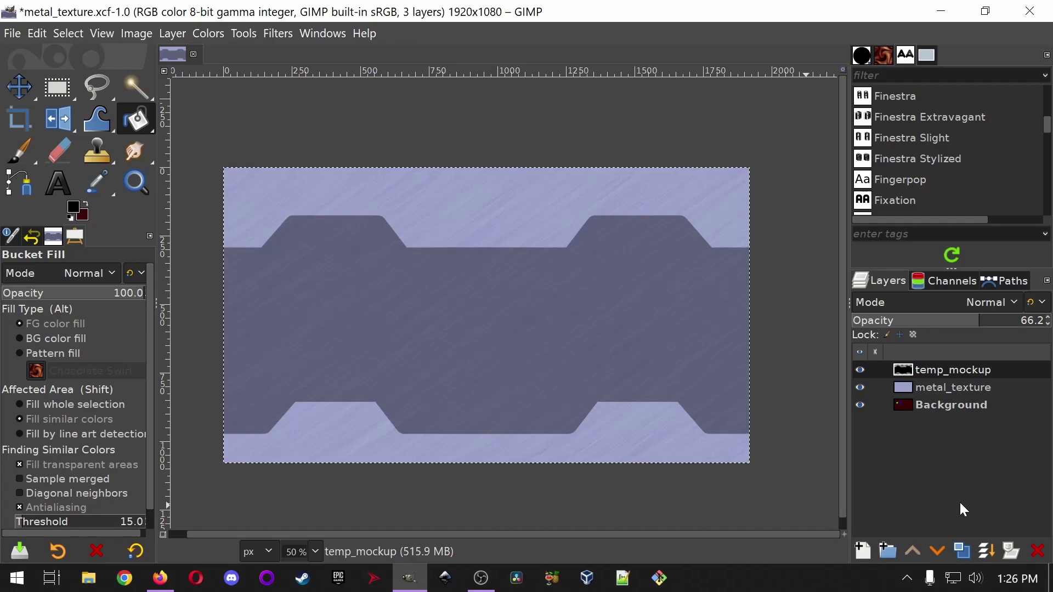
- Move the temp_mockup layer slightly upward and fit its boundary to the image size
click(19, 86)
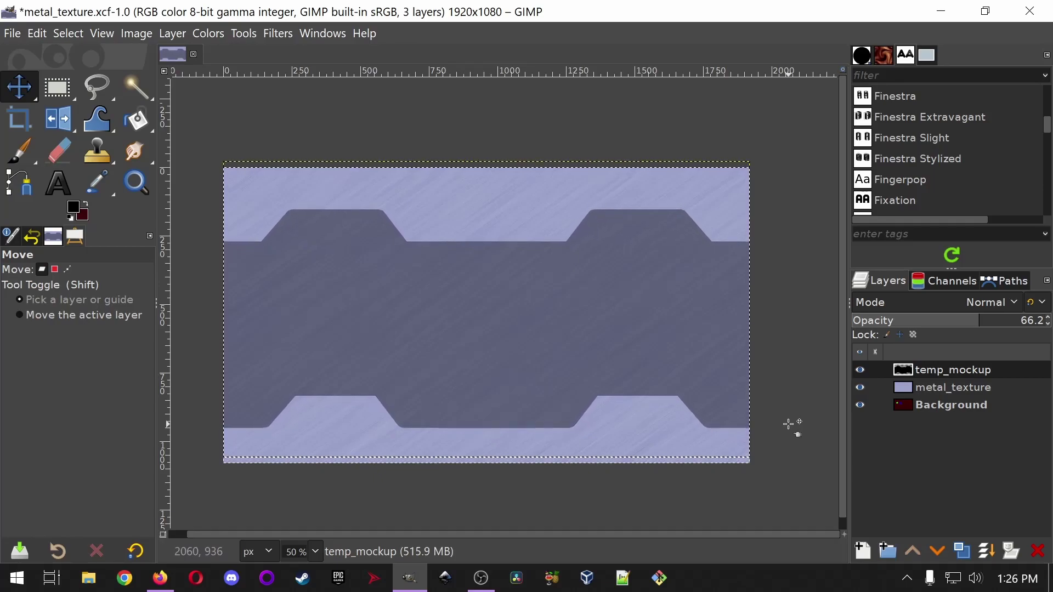
right_click(960, 374)
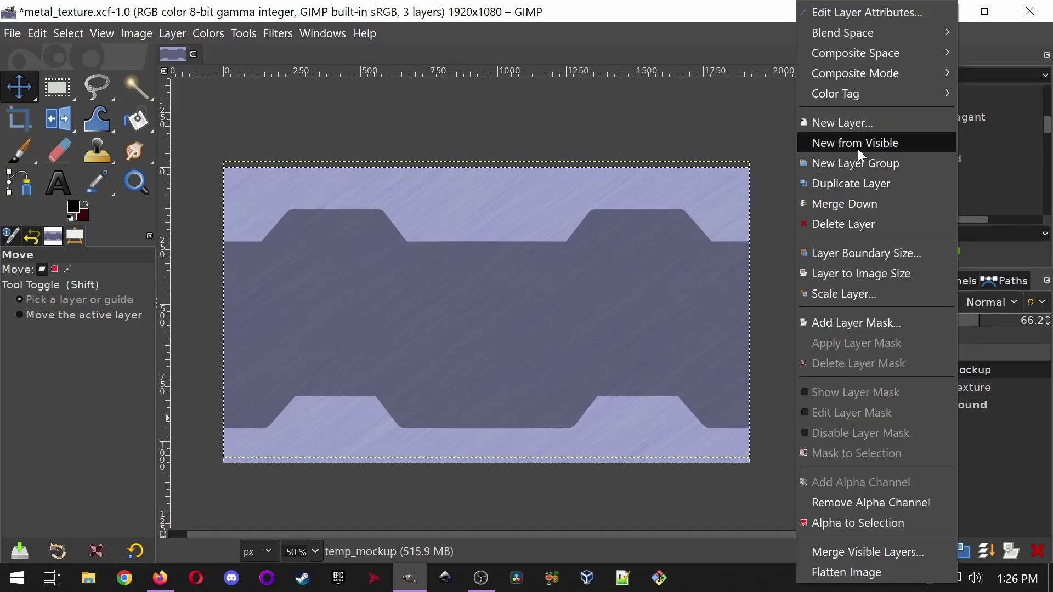
click(856, 274)
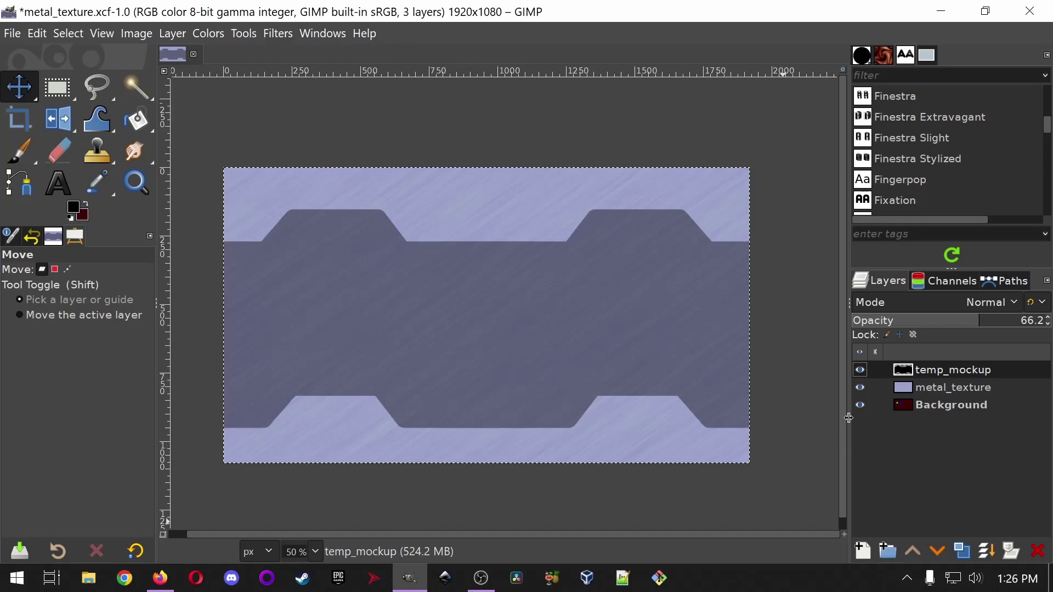
- Swap the foreground and background colours and set the Text tool's foreground colour to bright red (ff0005)
click(982, 407)
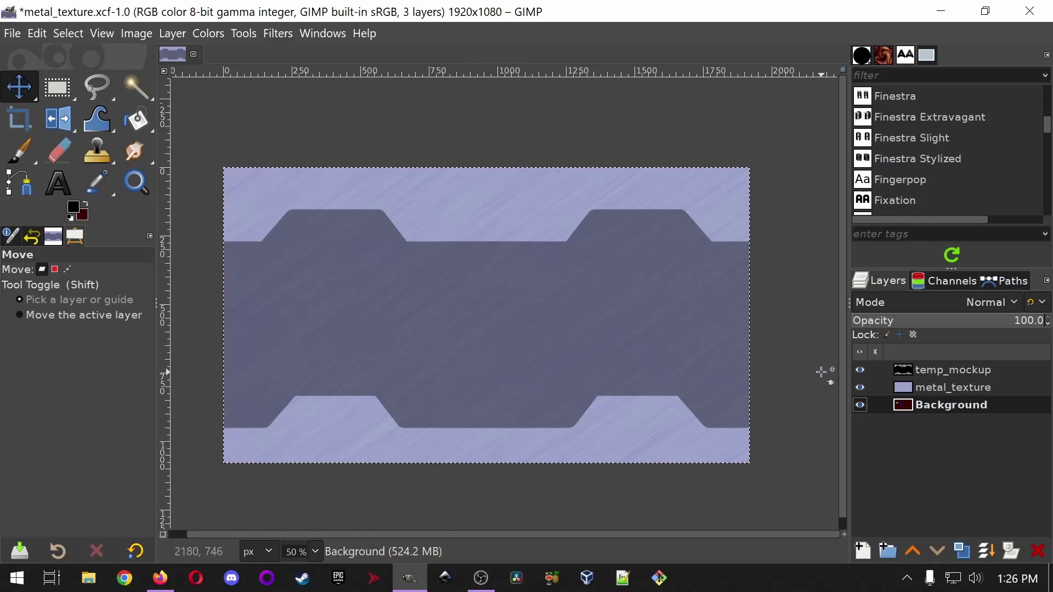
click(59, 183)
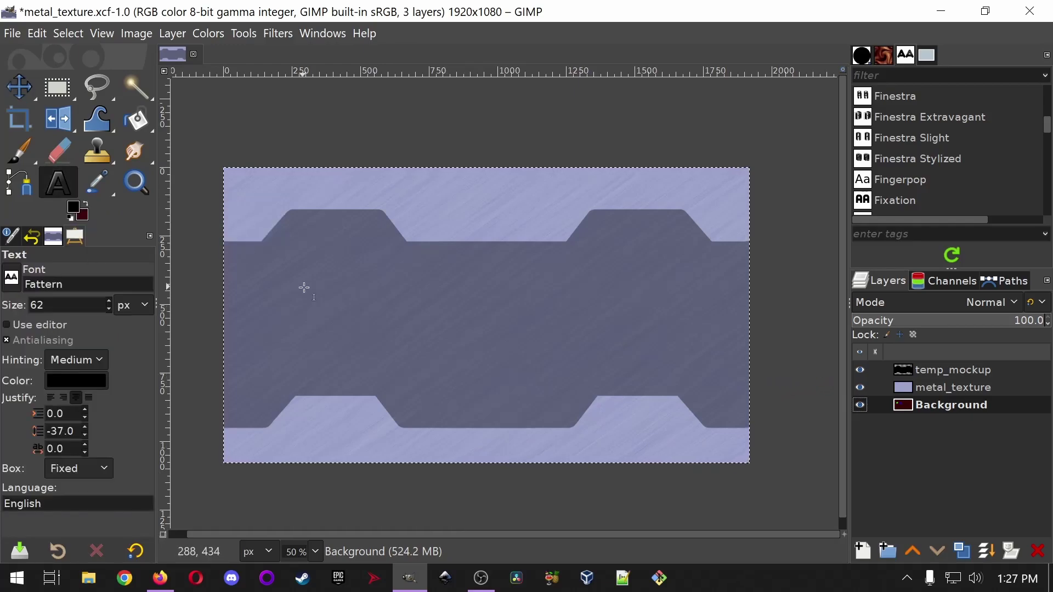
click(86, 203)
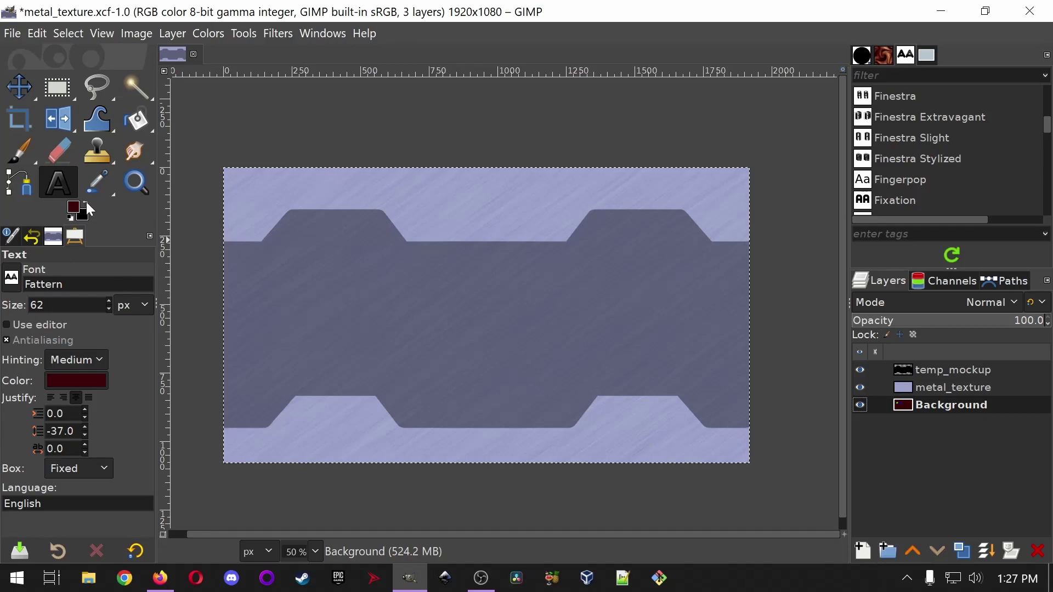
click(74, 208)
drag(77, 182, 113, 77)
drag(44, 102, 132, 56)
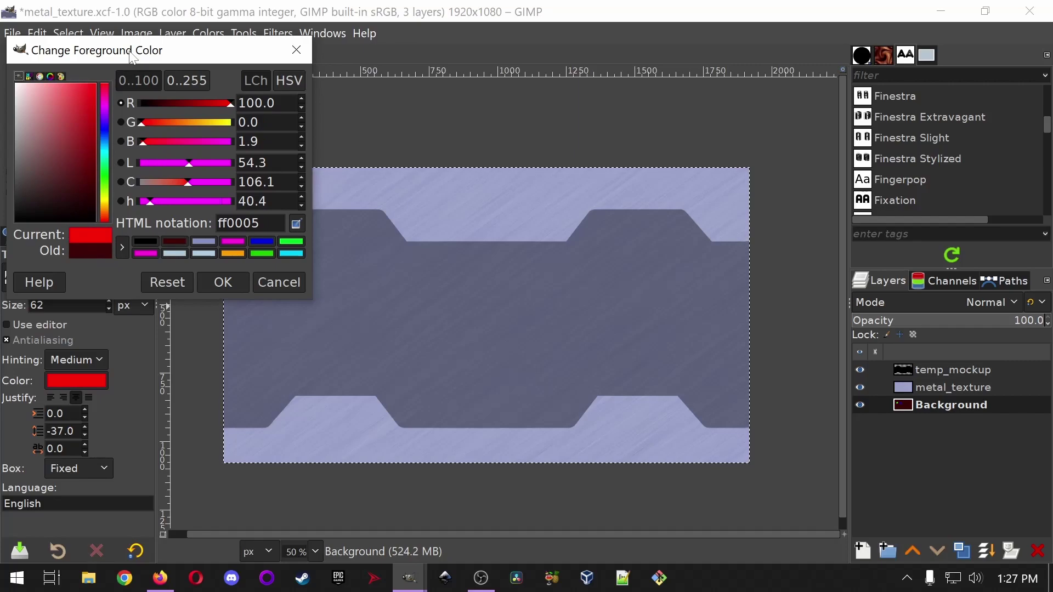
click(220, 285)
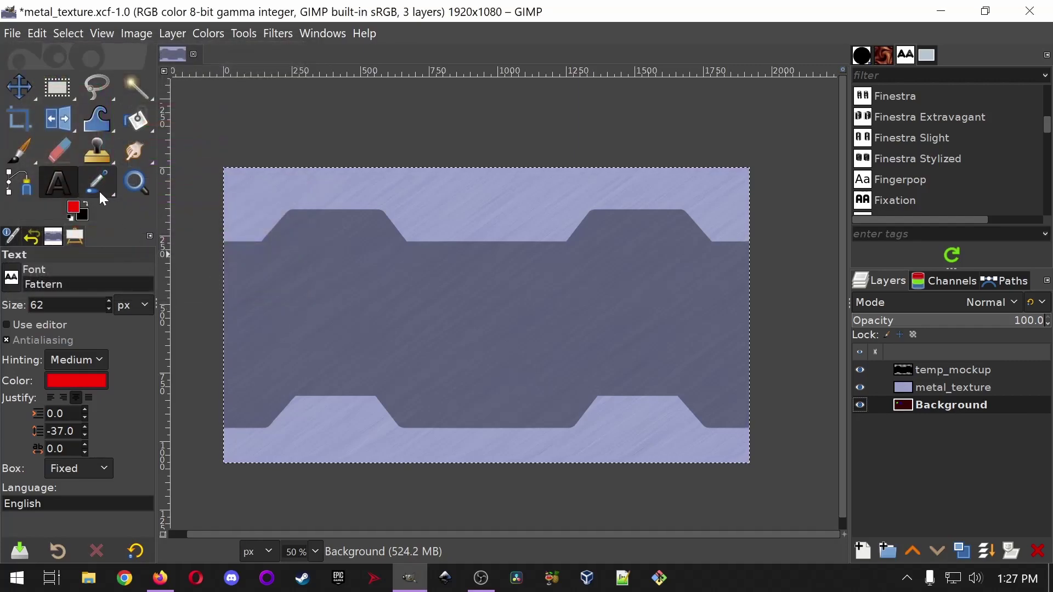
- Create a text box across the full width of the panel's middle band, above the Background layer, containing "How To Make"
drag(225, 247, 755, 399)
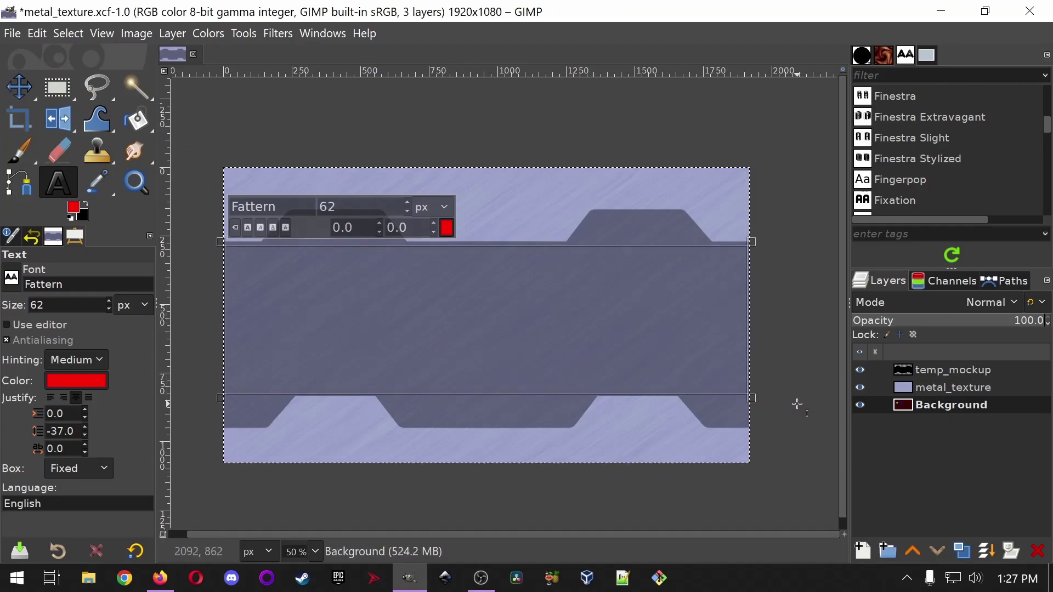
text(H)
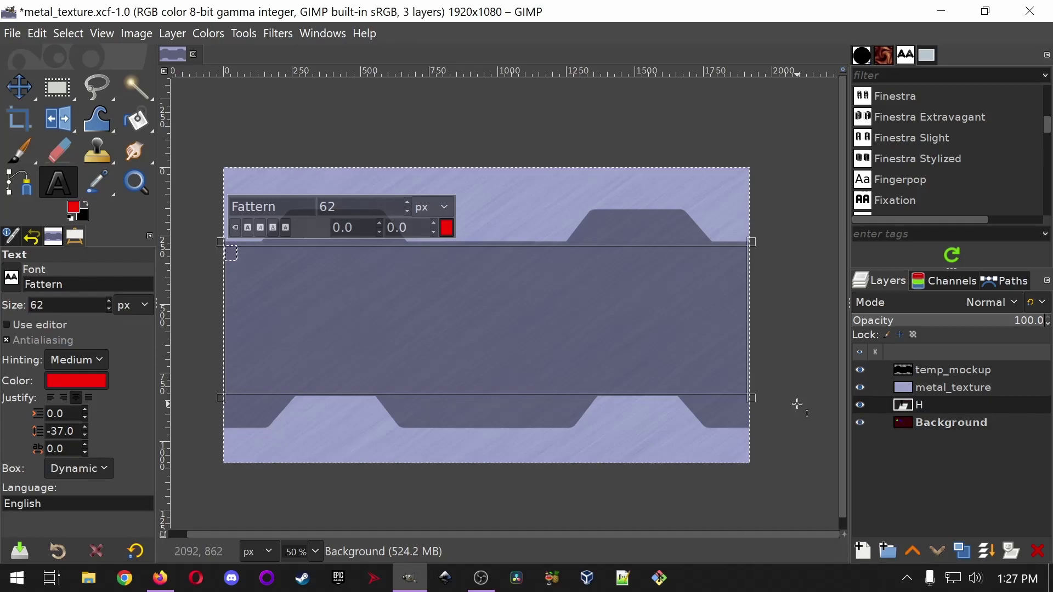
text(ow To Make)
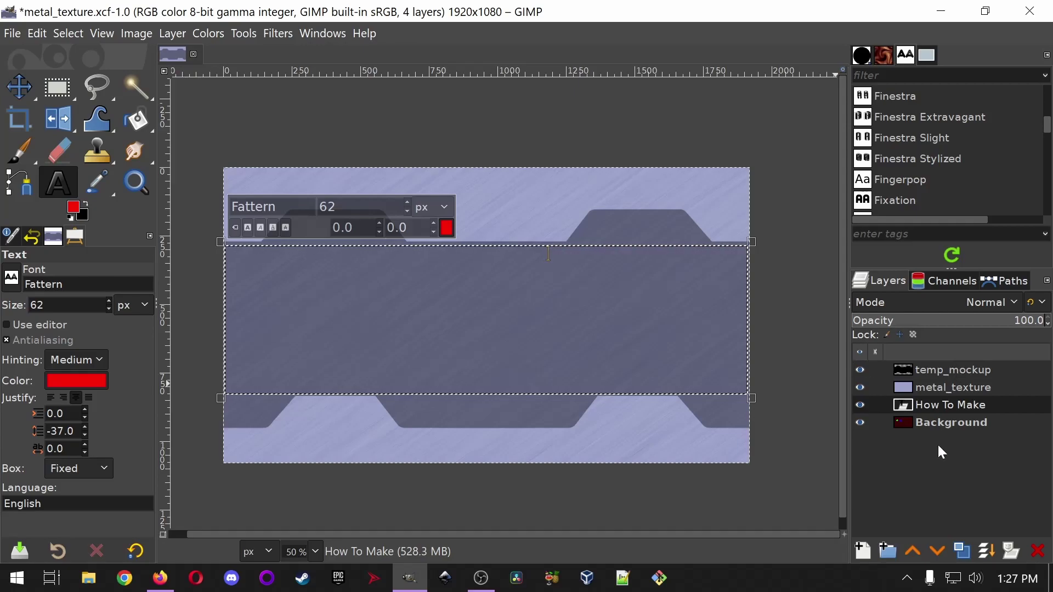
- Try restacking the How To Make text layer above metal_texture, and delete that text layer
click(913, 551)
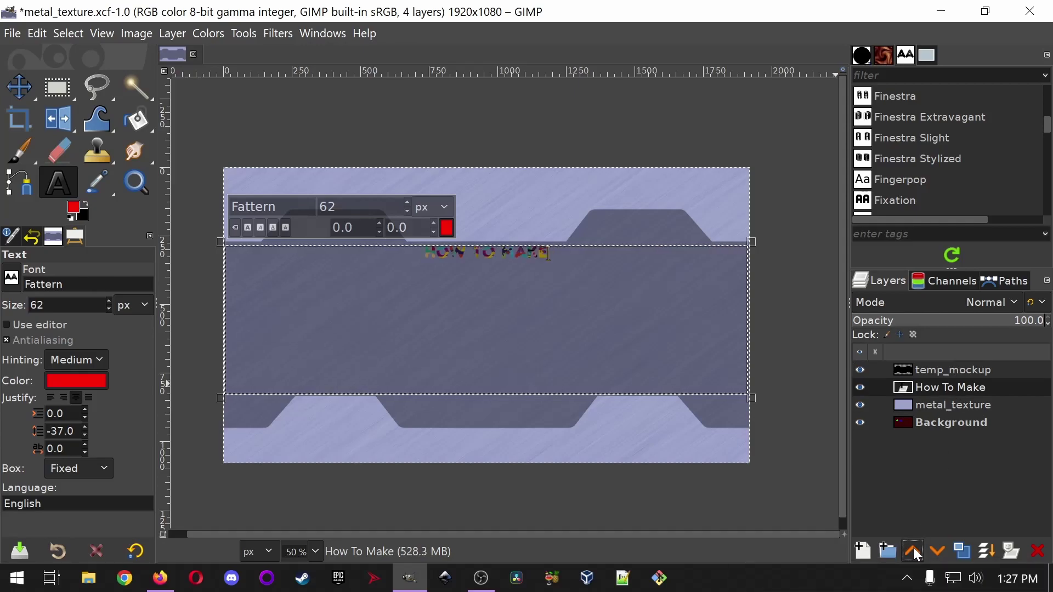
click(913, 548)
click(938, 550)
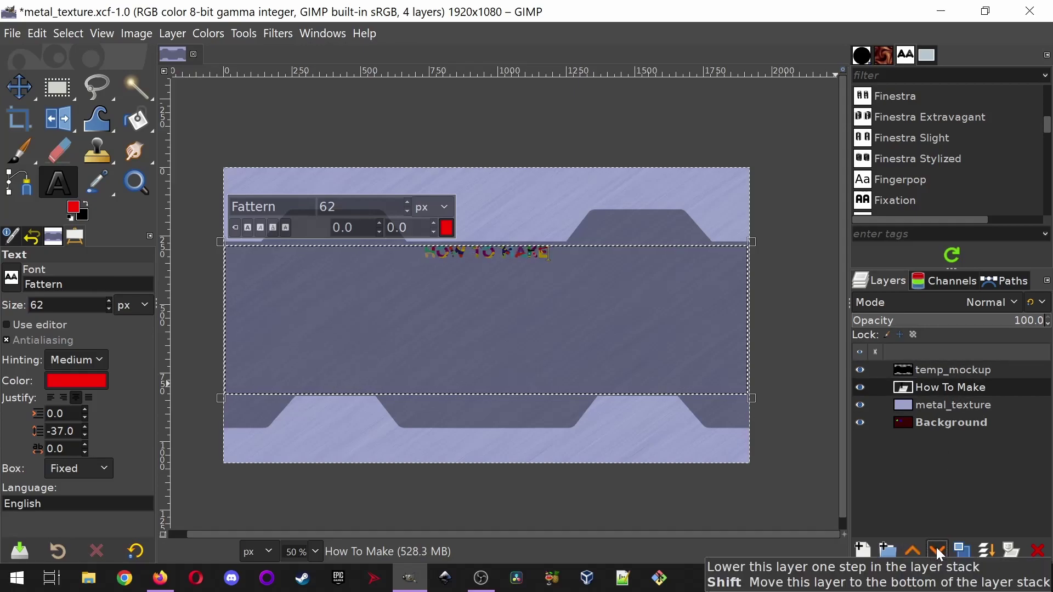
click(938, 550)
click(914, 549)
click(914, 549)
click(937, 546)
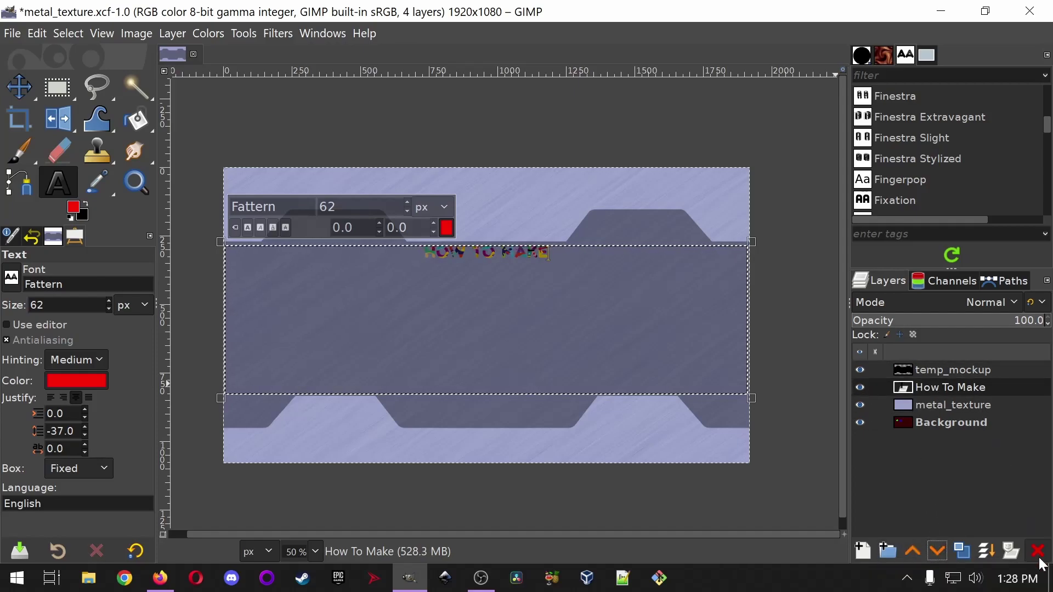
right_click(957, 388)
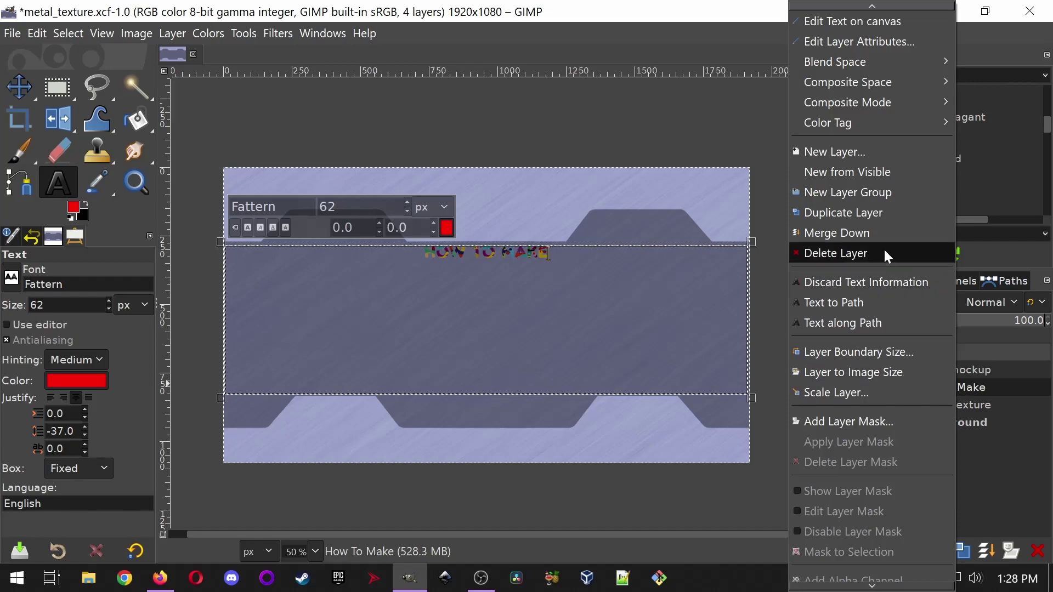
click(820, 256)
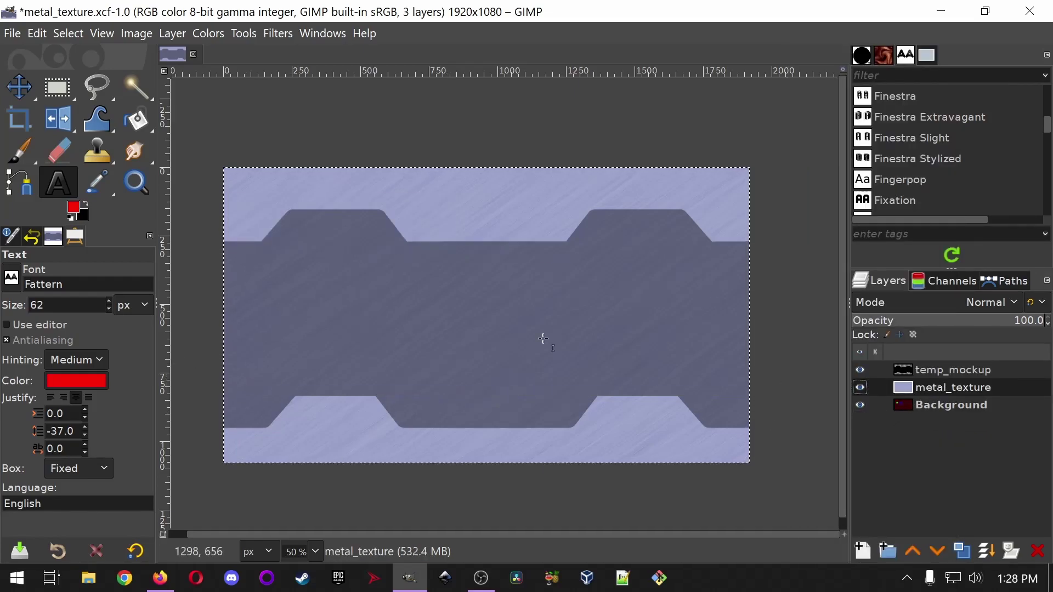
- Above temp_mockup, add a text box spanning the panel's middle band with three lines, from "How To Make" to "Thumbnail"
click(960, 379)
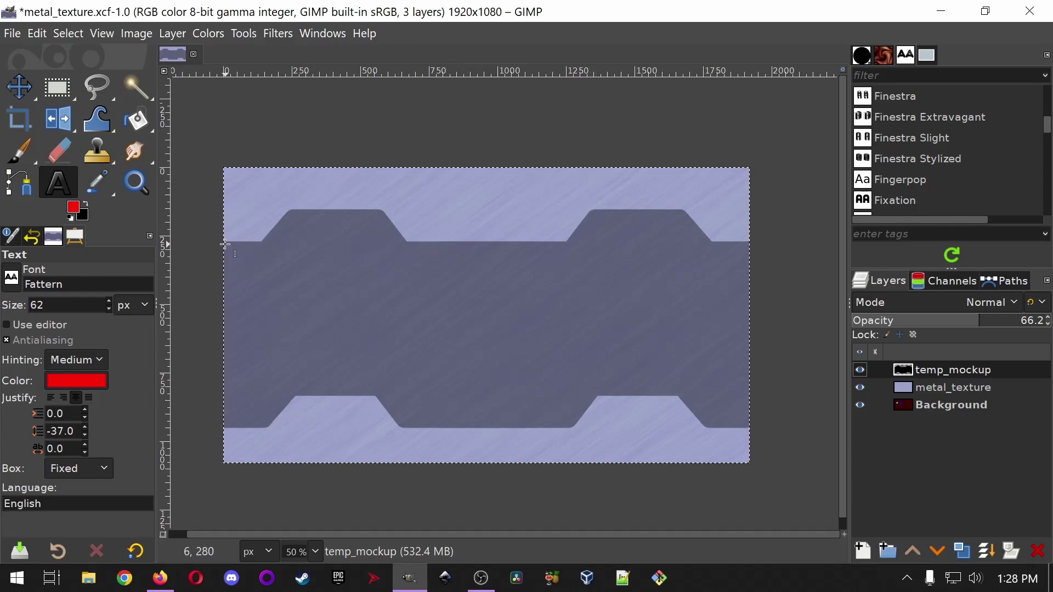
drag(225, 245, 748, 396)
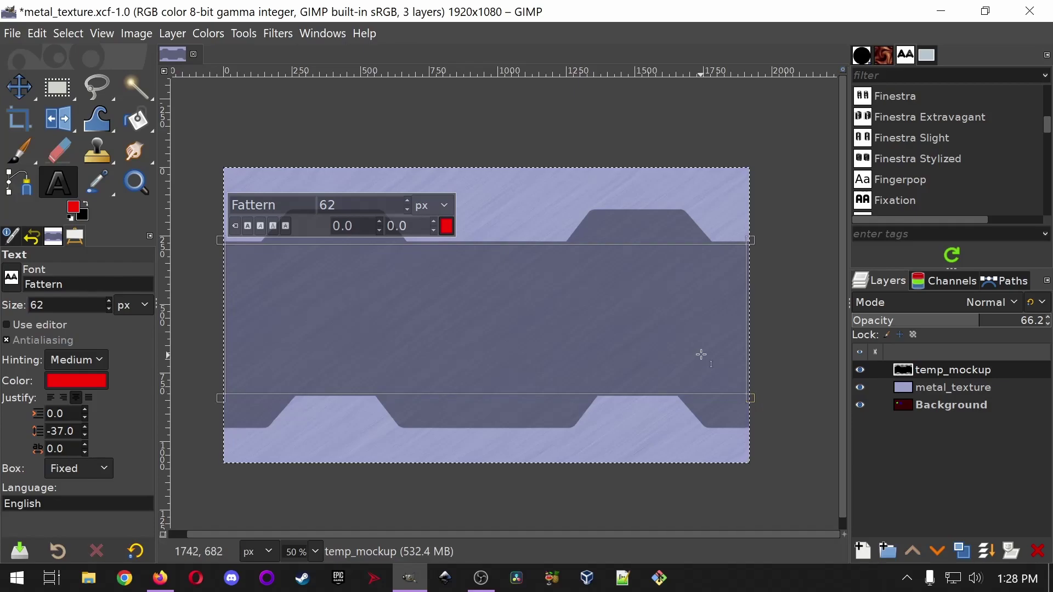
text(How To Ma)
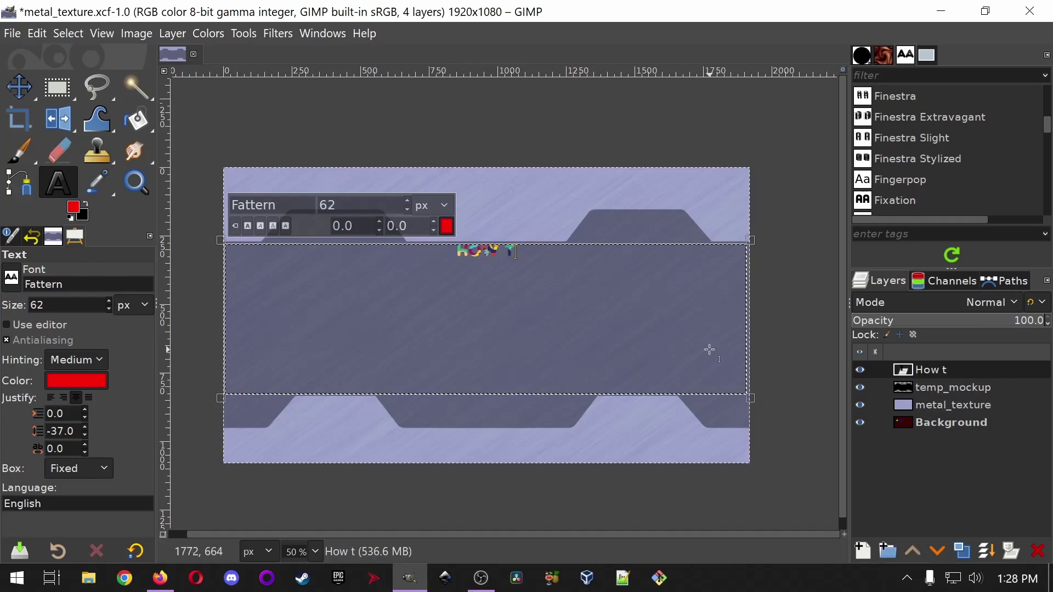
text(ke)
key(Return)
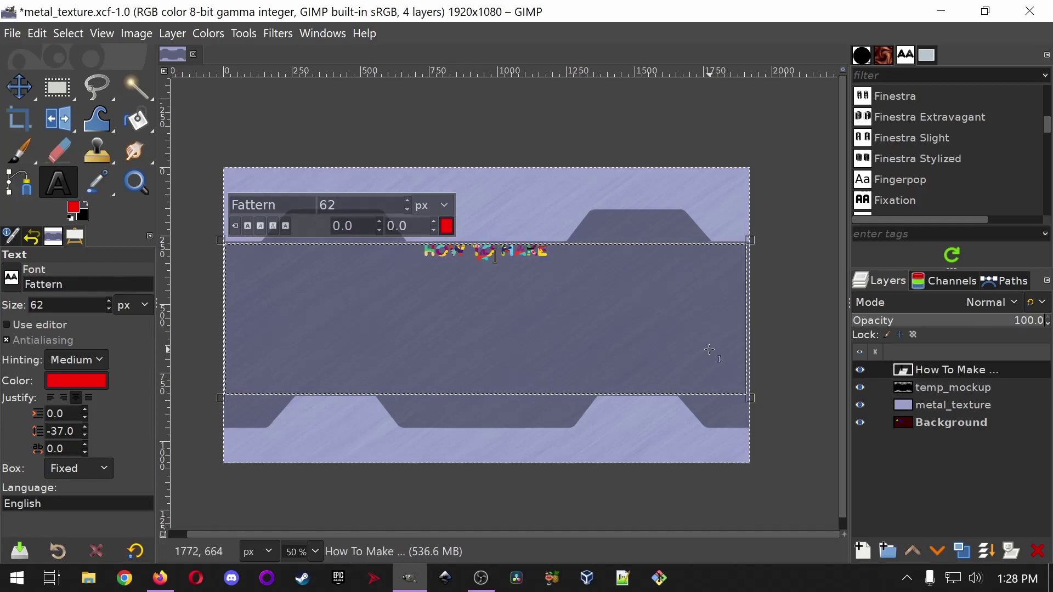
text(Thumbn)
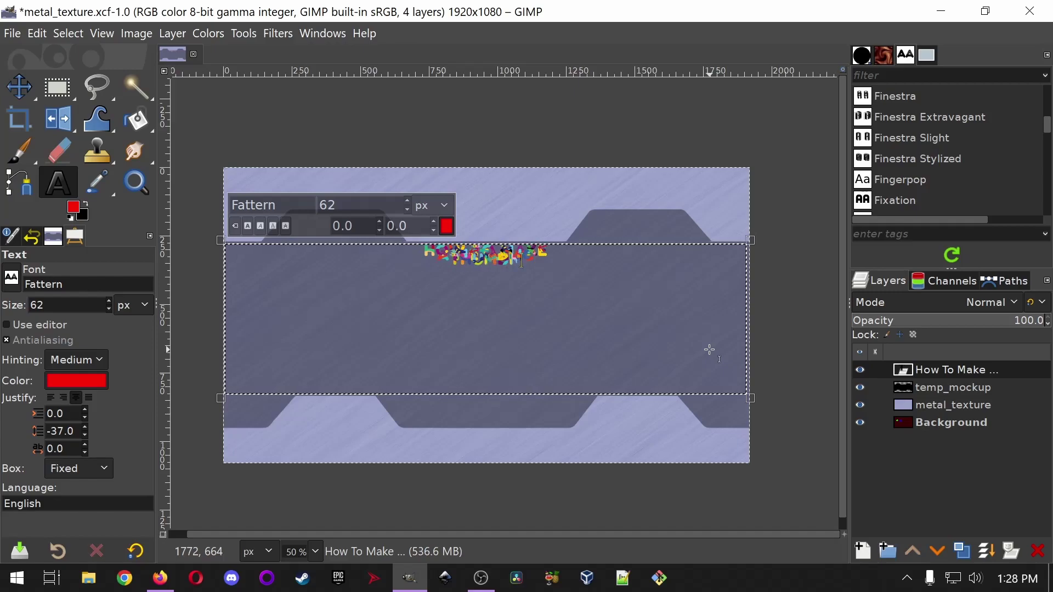
text(ail)
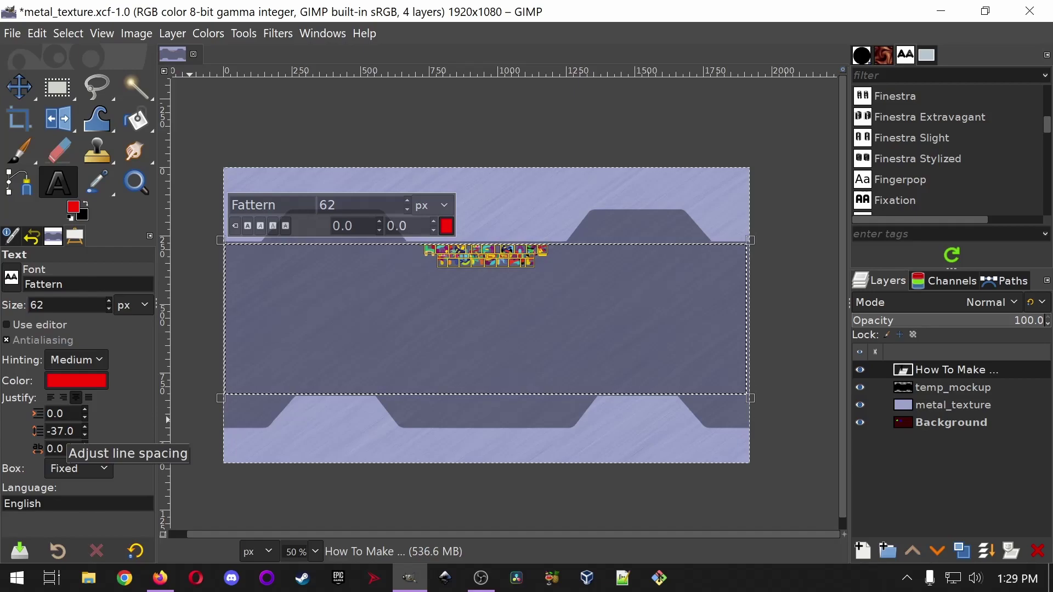
- Set the line spacing of the three-line title text to 22
click(86, 428)
click(85, 426)
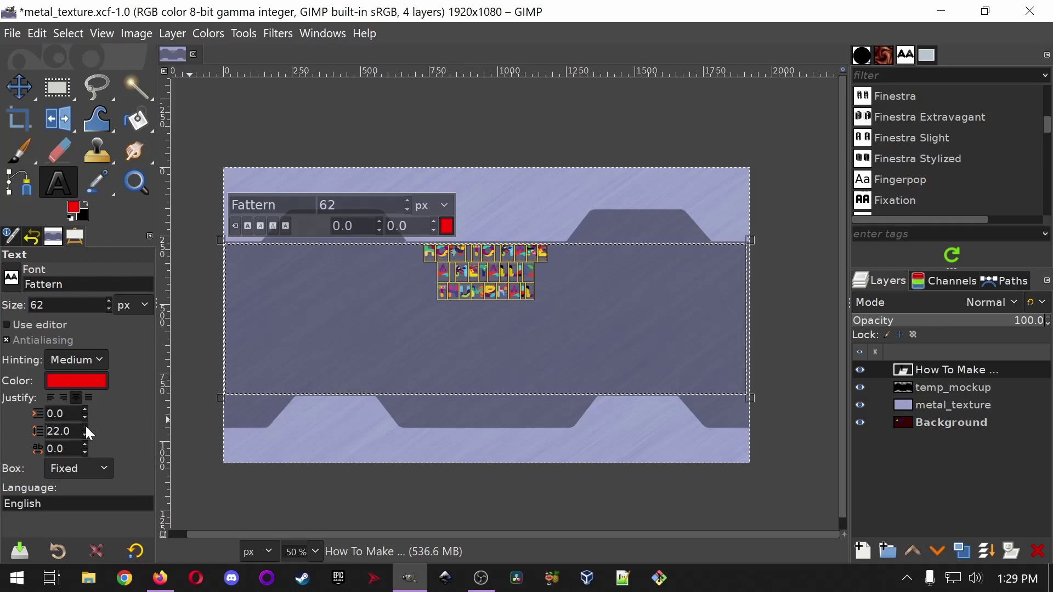
double_click(86, 426)
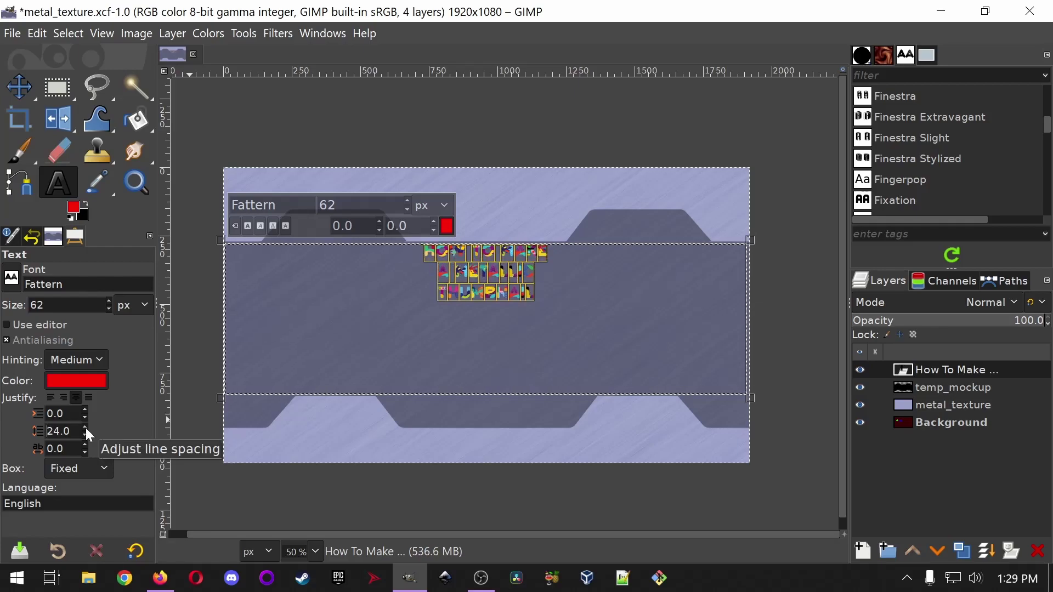
click(85, 436)
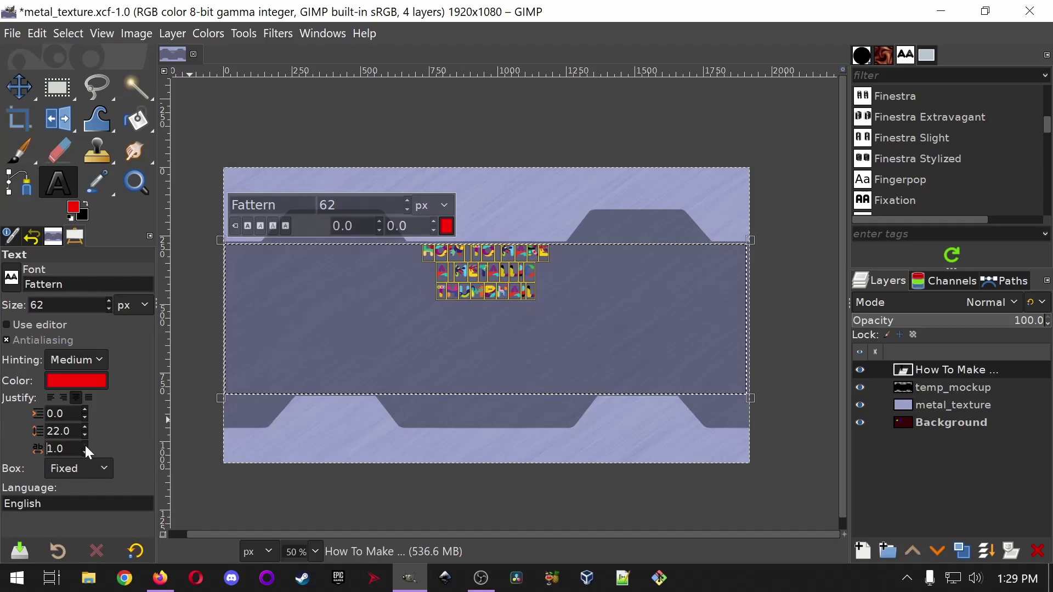
- Try letter spacings up to about 31 and return to 0, and compare left, right and centred justification for the title text
scroll(84, 445, up, 20)
scroll(84, 450, down, 20)
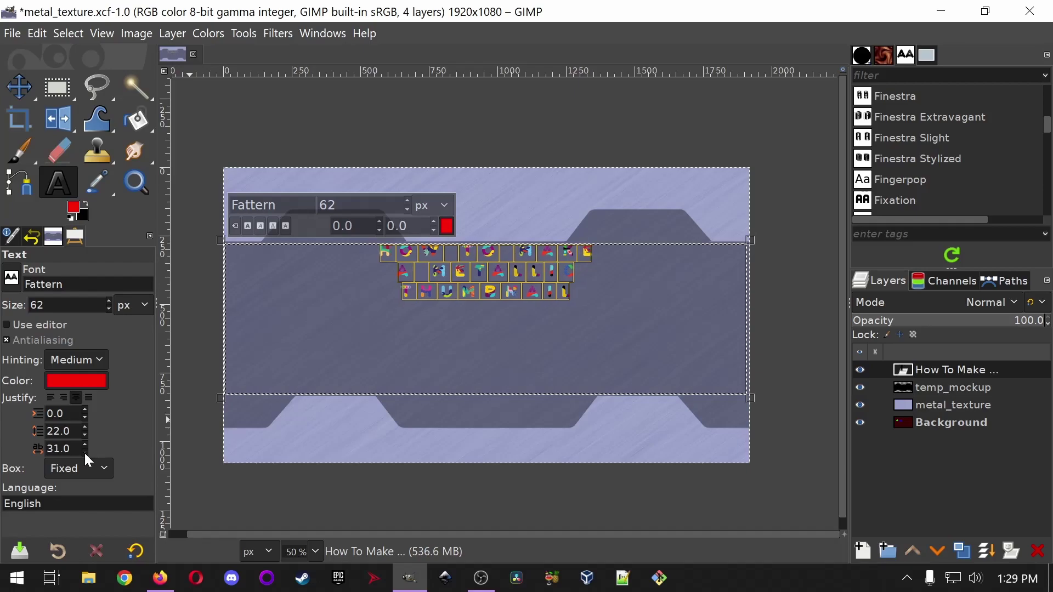
scroll(84, 450, down, 6)
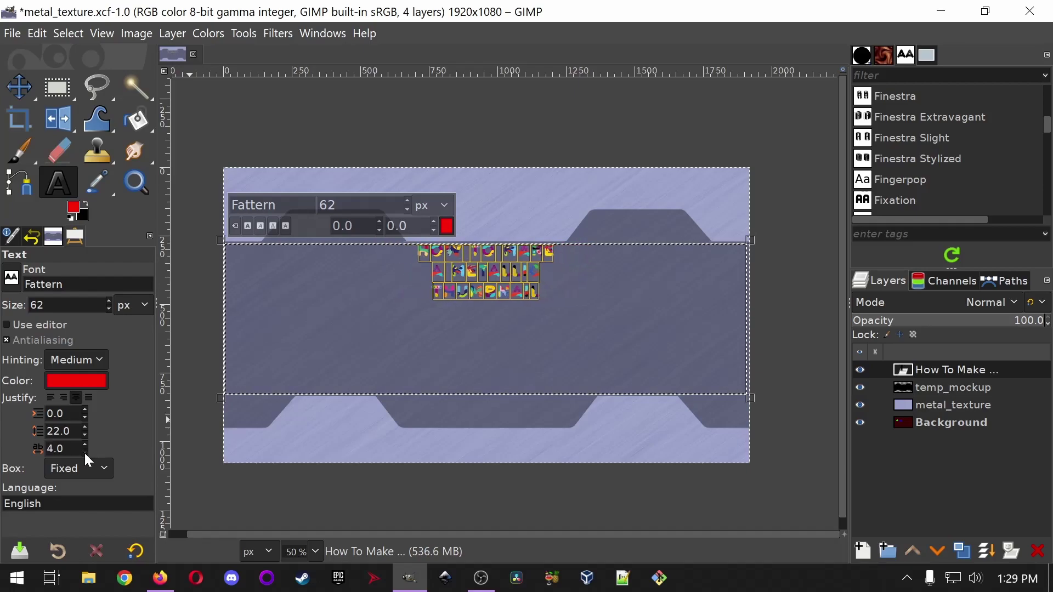
click(51, 400)
click(64, 400)
click(76, 401)
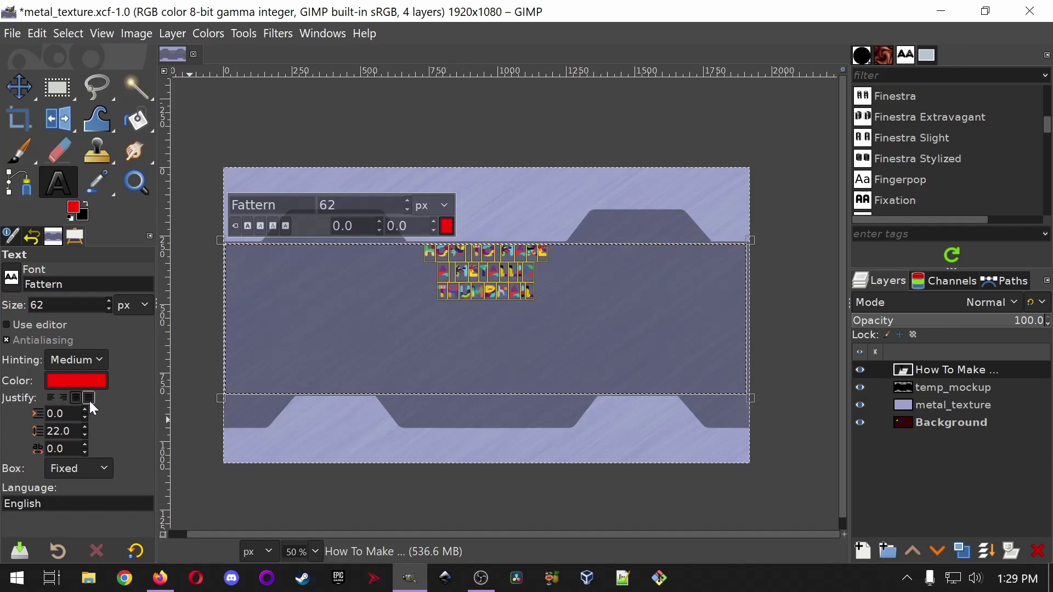
- Centre-justify the title text and enlarge it to 85 px
click(90, 400)
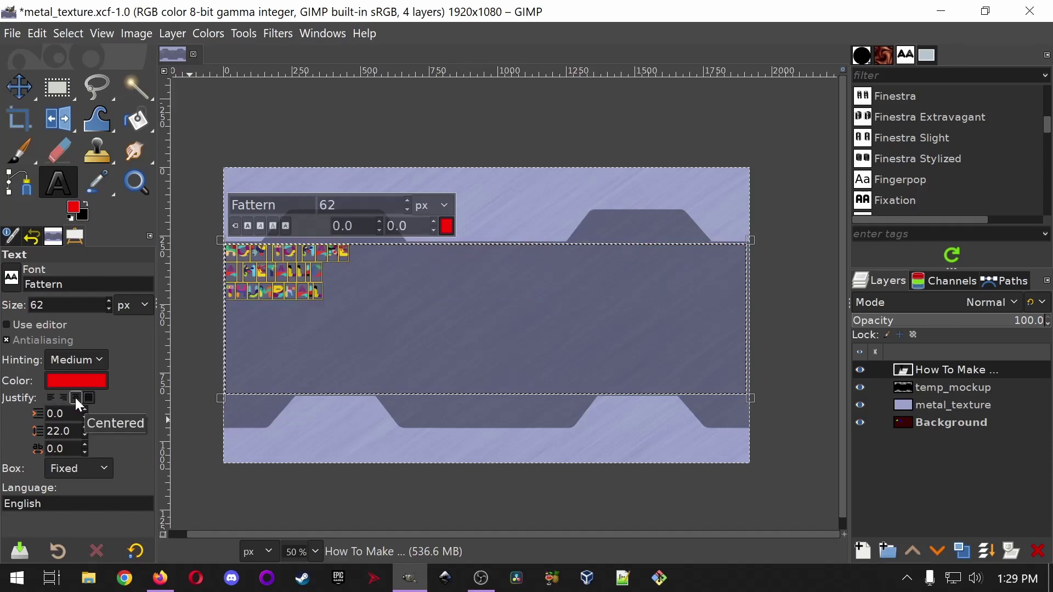
click(76, 400)
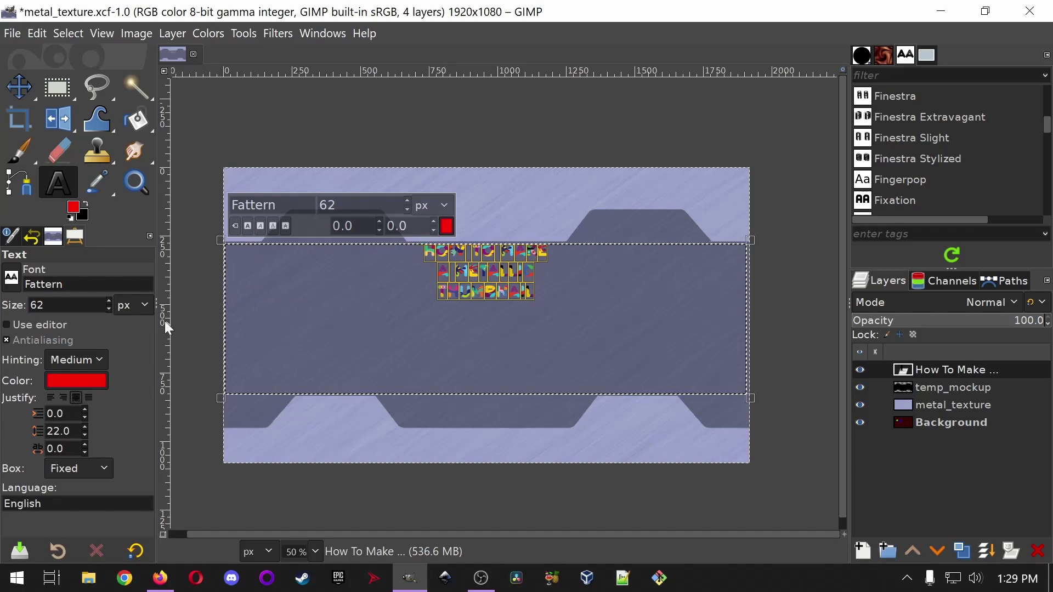
scroll(110, 301, up, 4)
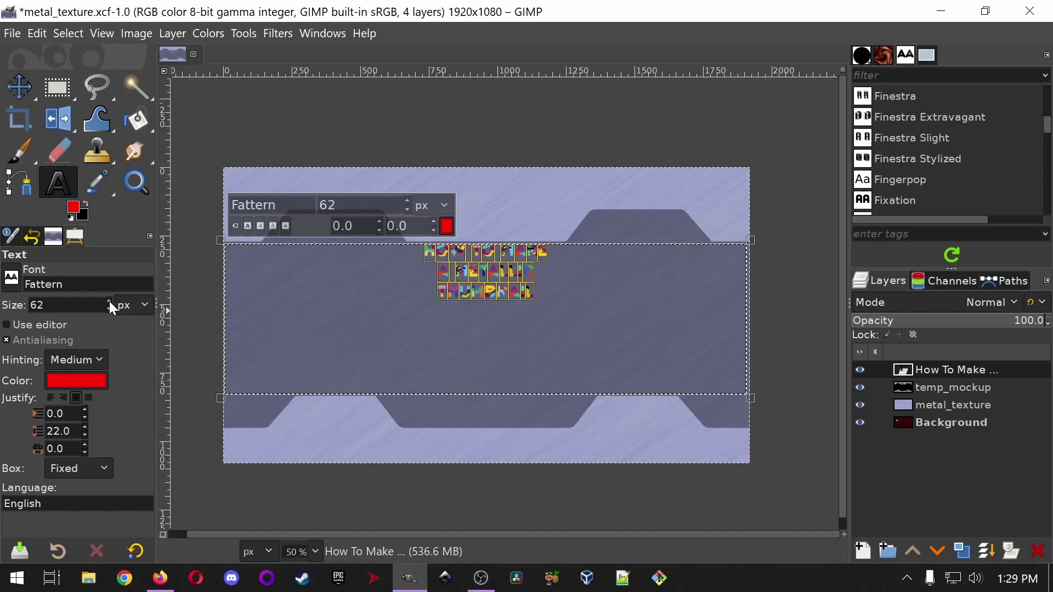
scroll(110, 301, up, 14)
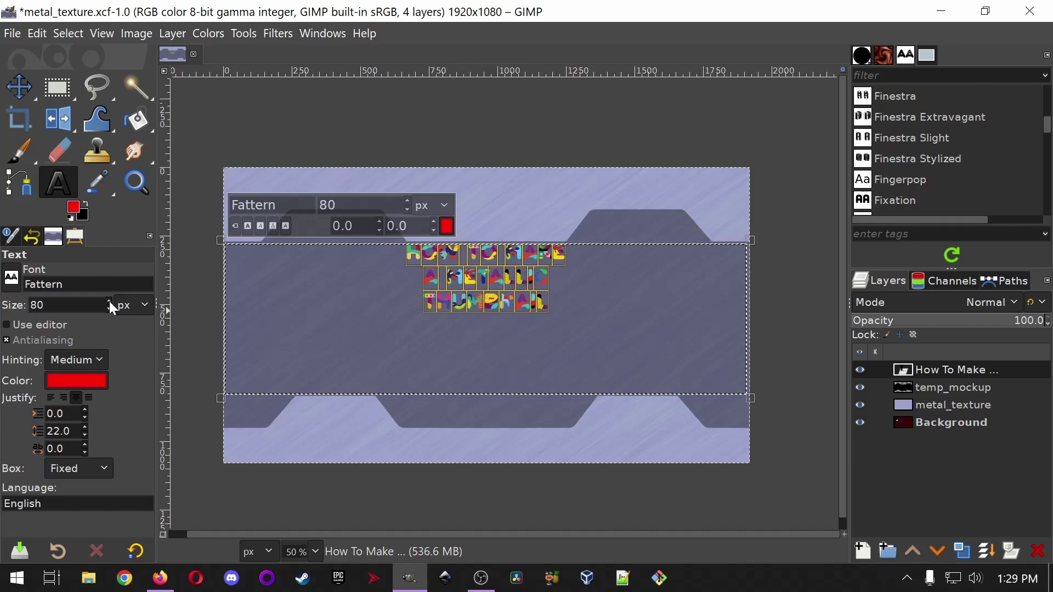
scroll(409, 199, up, 5)
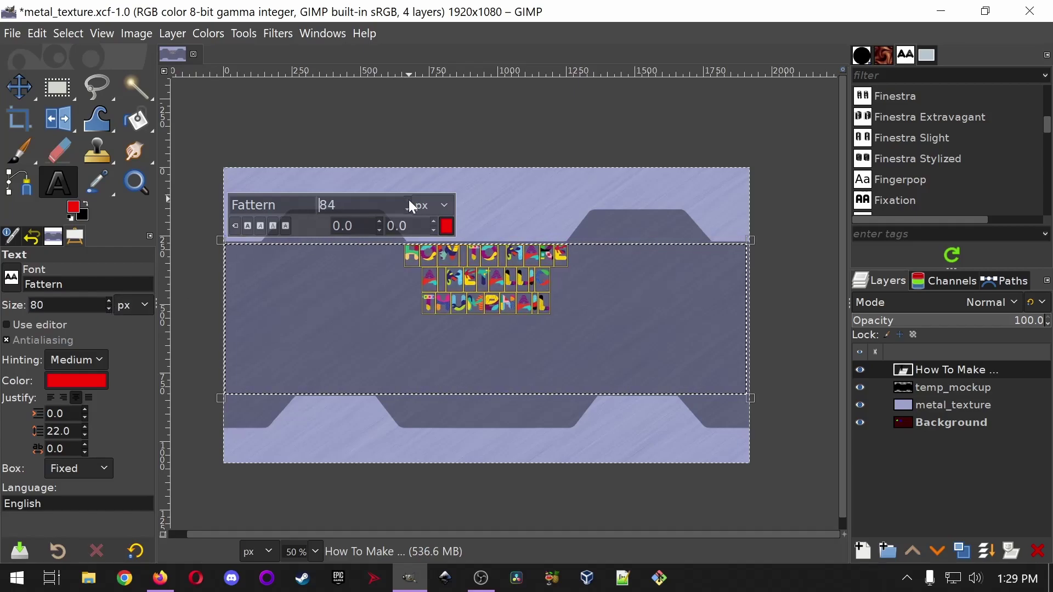
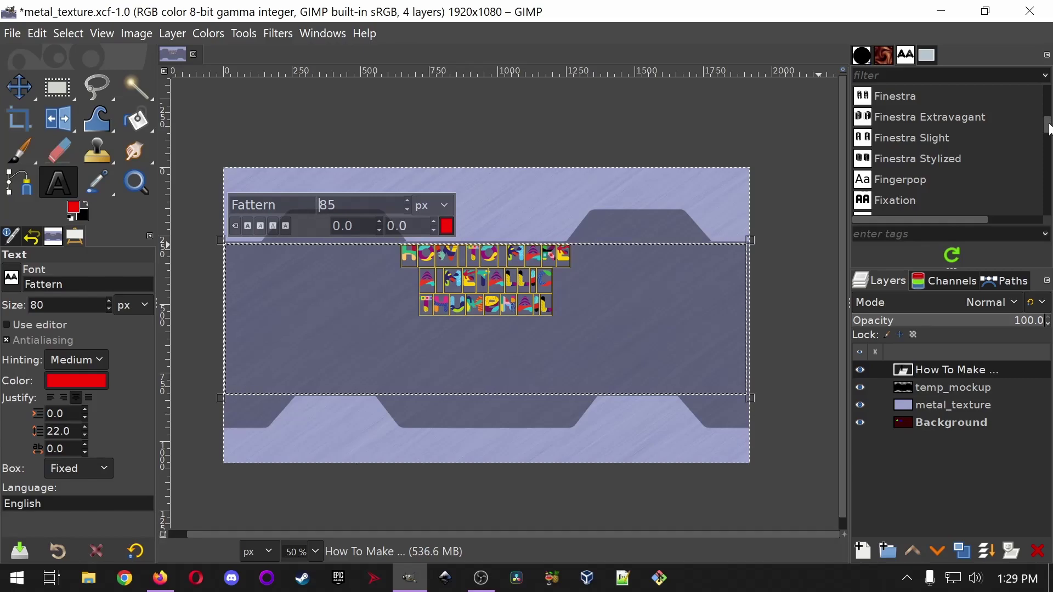
- Change the title text's font to November Thin
drag(1049, 129, 1050, 169)
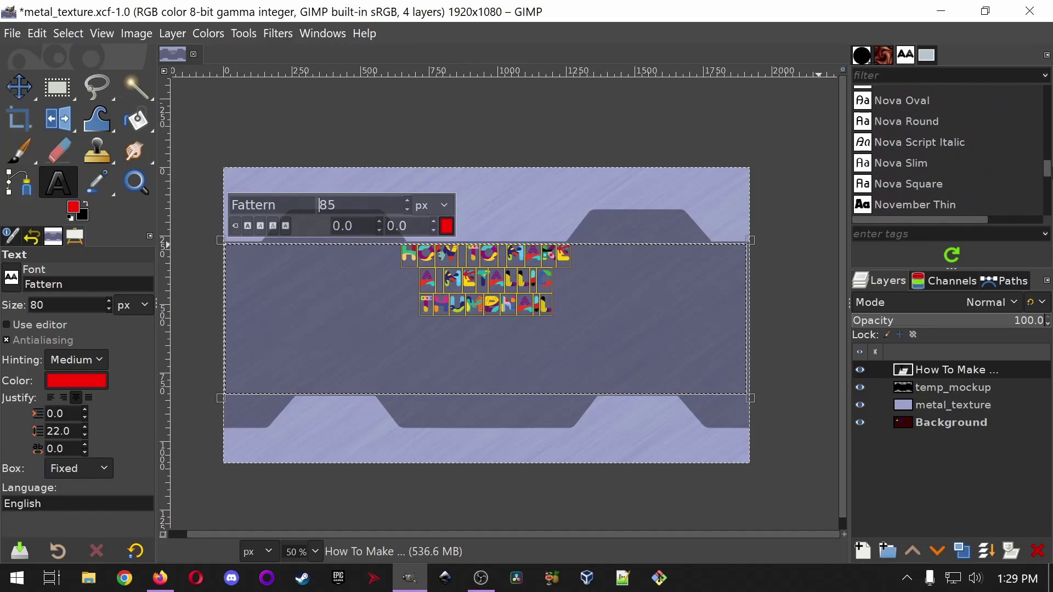
click(915, 205)
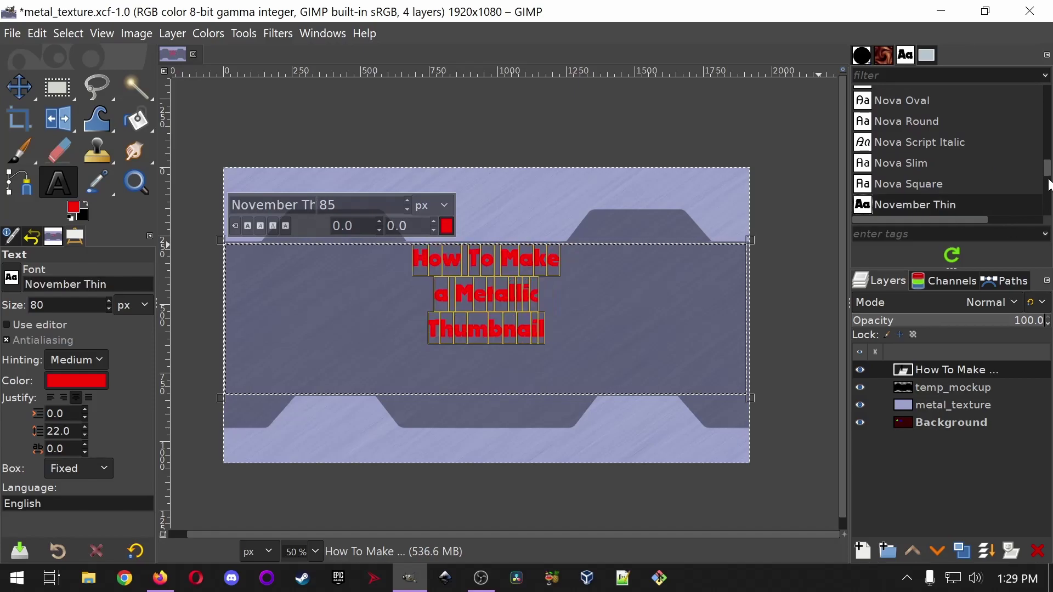
scroll(952, 127, down, 2)
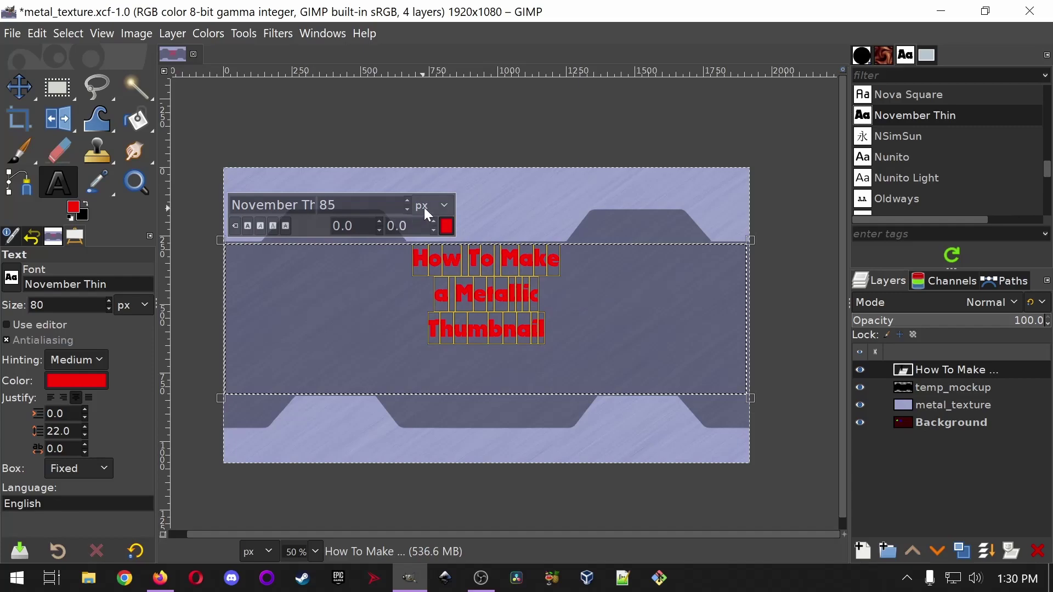
- Bring the word "a" up to the end of the title's first line and set the text size to 192 px
scroll(408, 200, up, 20)
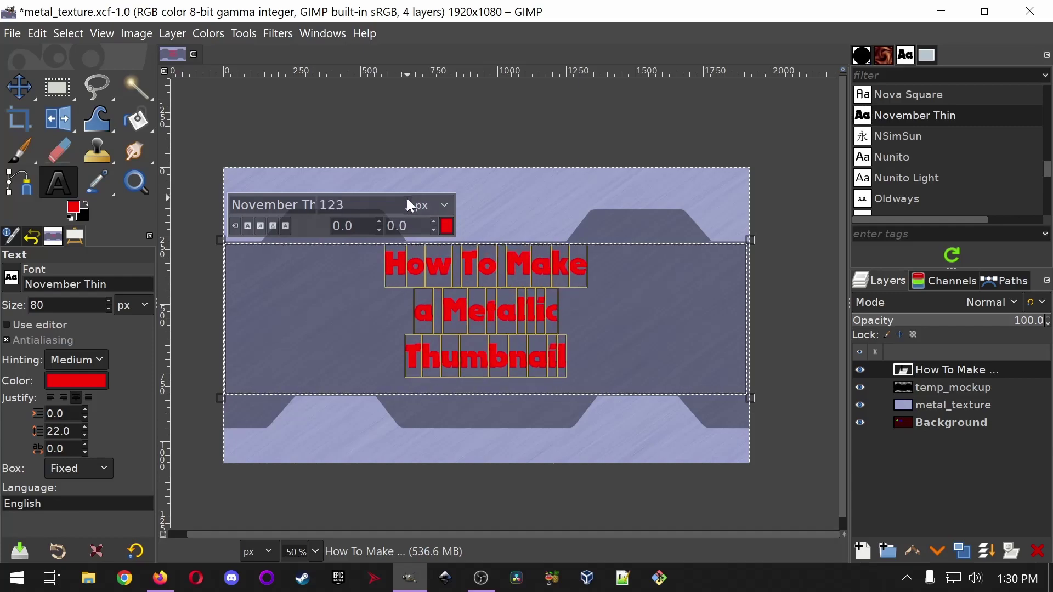
text(a)
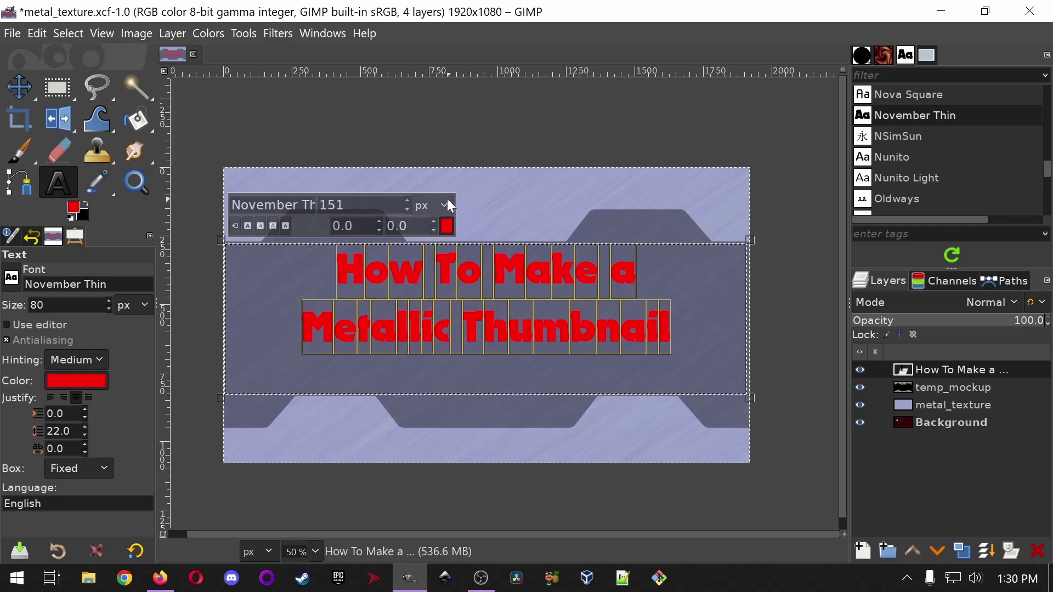
scroll(411, 207, up, 20)
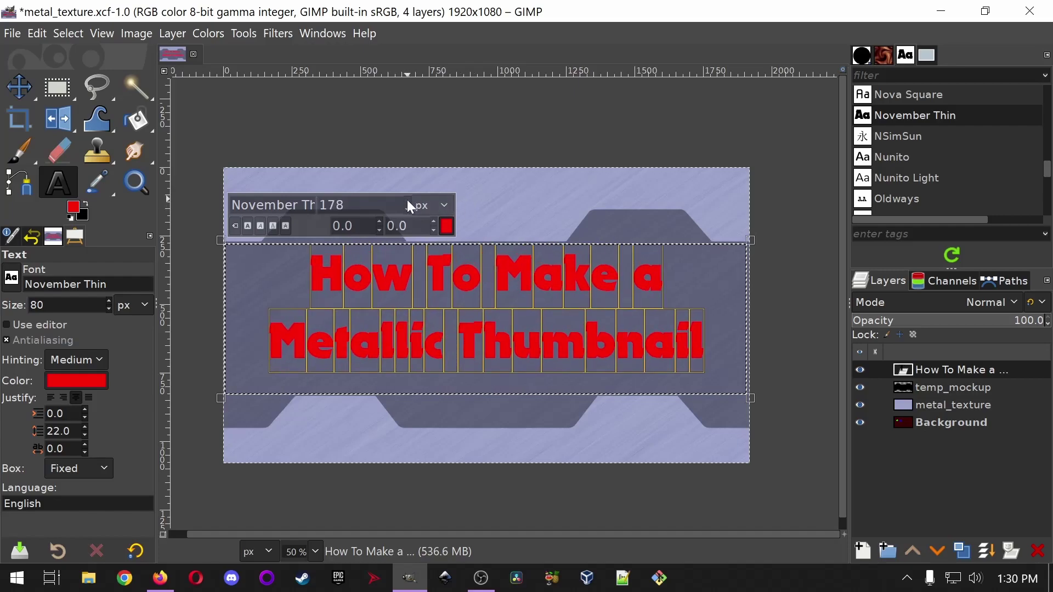
scroll(411, 207, up, 7)
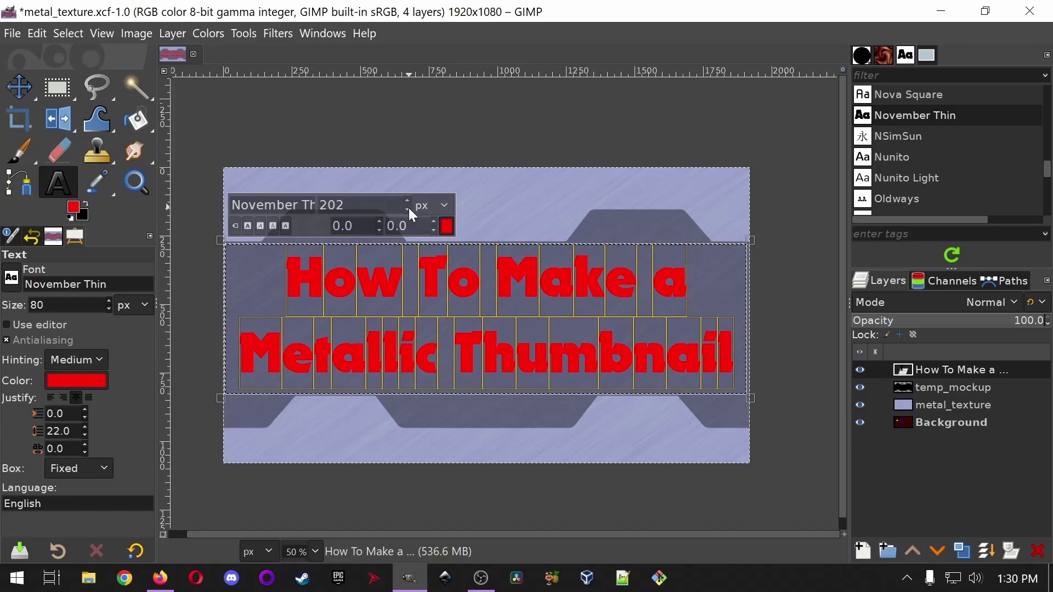
scroll(410, 209, down, 6)
scroll(412, 215, down, 1)
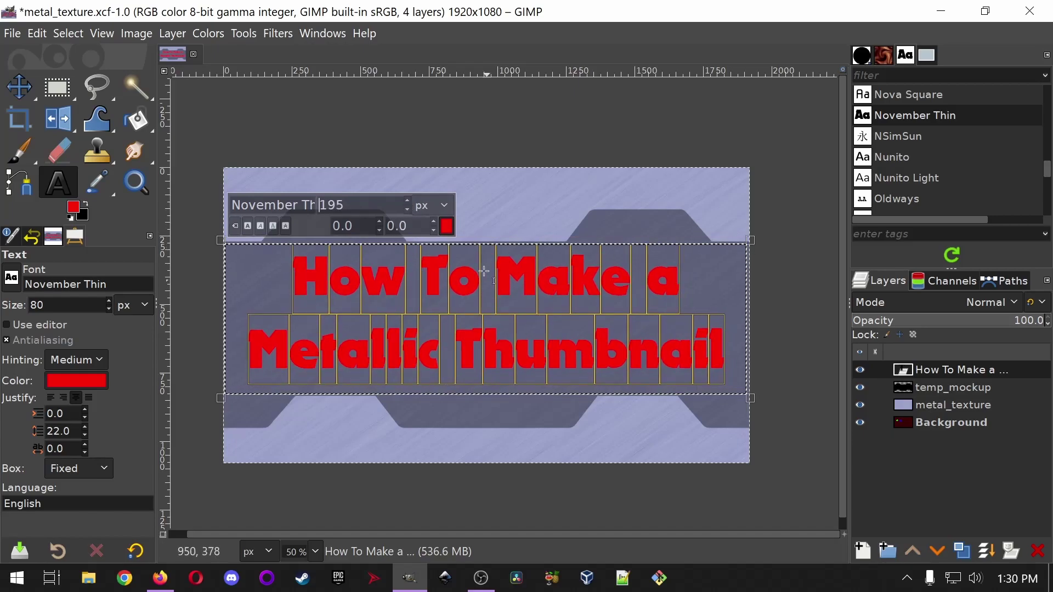
scroll(411, 219, down, 3)
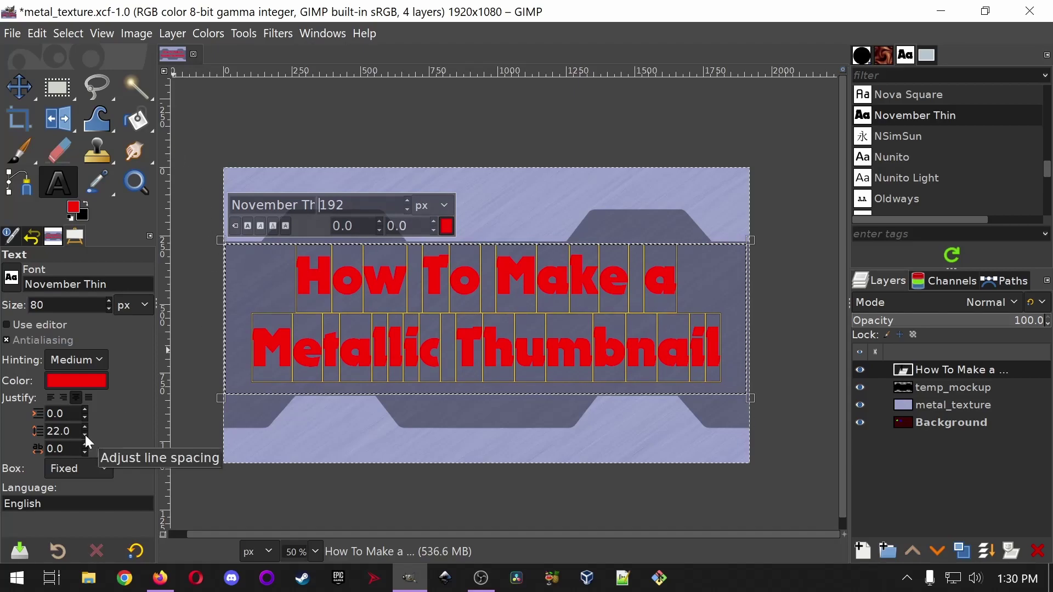
- Reduce the title's line spacing to 7.0
scroll(84, 436, down, 4)
scroll(85, 435, down, 8)
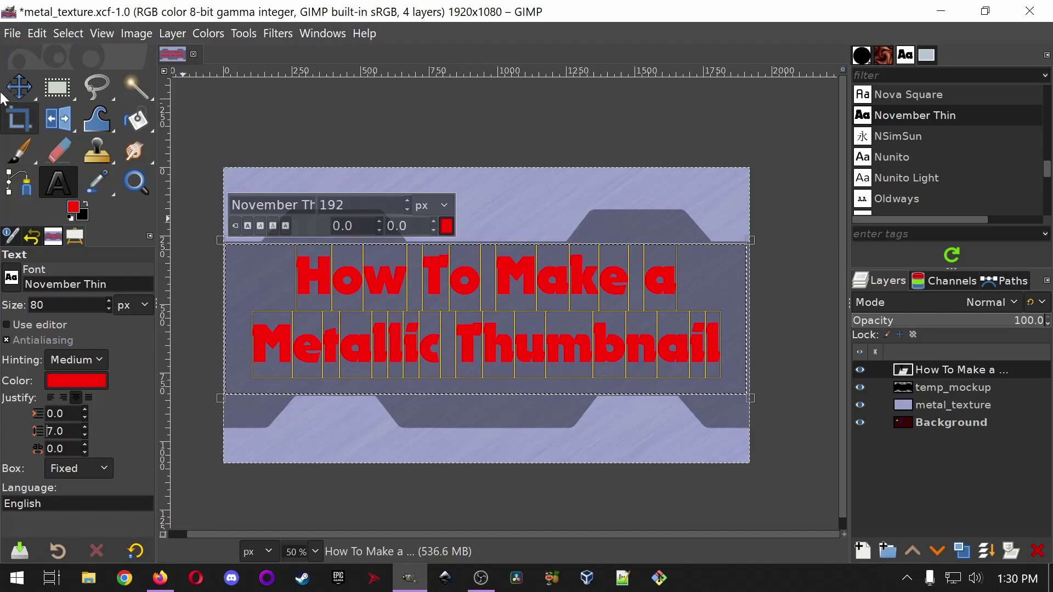
- Nudge the title text layer straight down a little to balance it vertically within the dark band
click(22, 93)
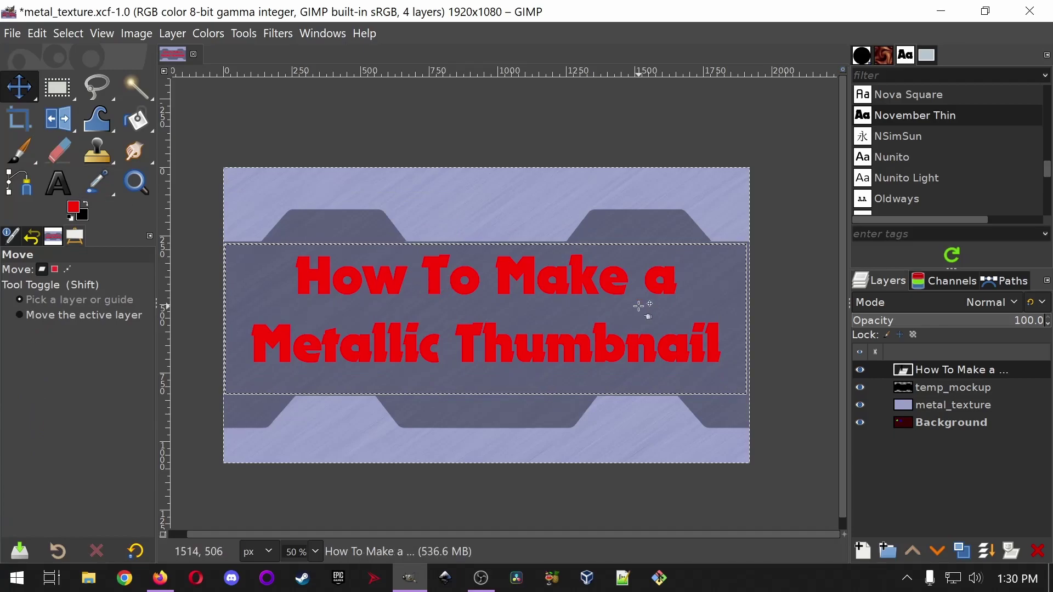
key(Down)
key(Down)
key(Down)
key(Down)
key(Down)
key(Down)
key(Down)
key(Down)
key(Down)
key(Down)
key(Down)
key(Down)
key(Down)
key(Down)
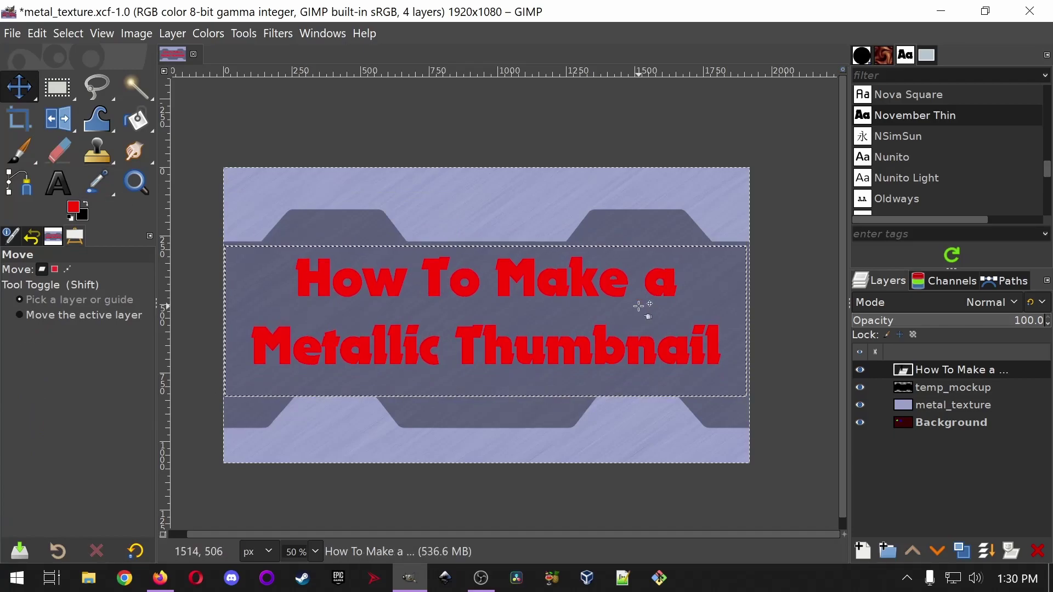
key(Down)
key(Down)
key(Down)
key(Down)
key(Down)
key(Down)
key(Down)
key(Down)
key(Down)
key(Down)
key(Down)
key(Down)
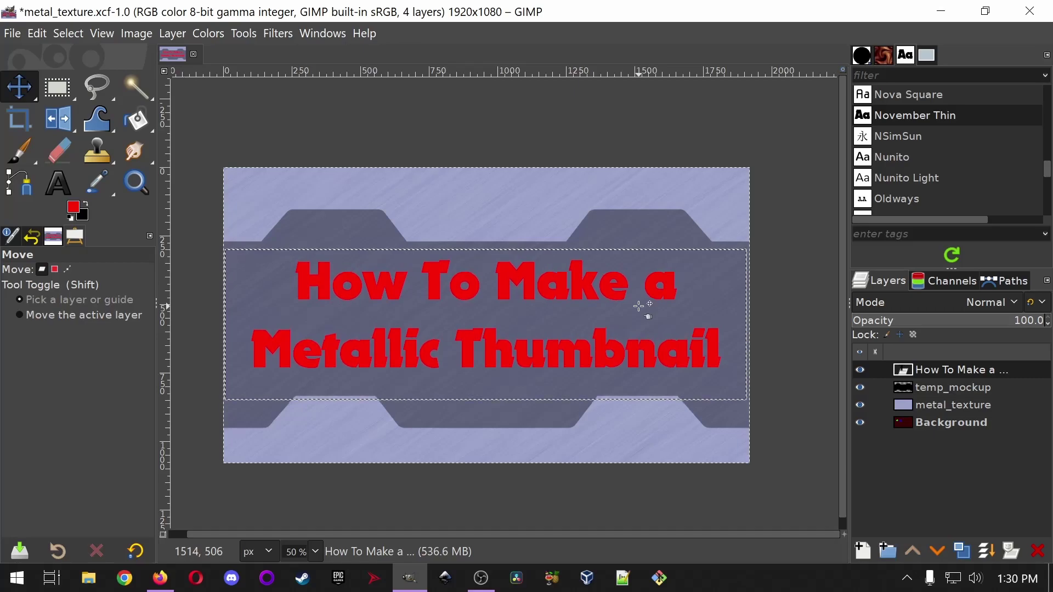
key(Down)
key(Down)
key(Down)
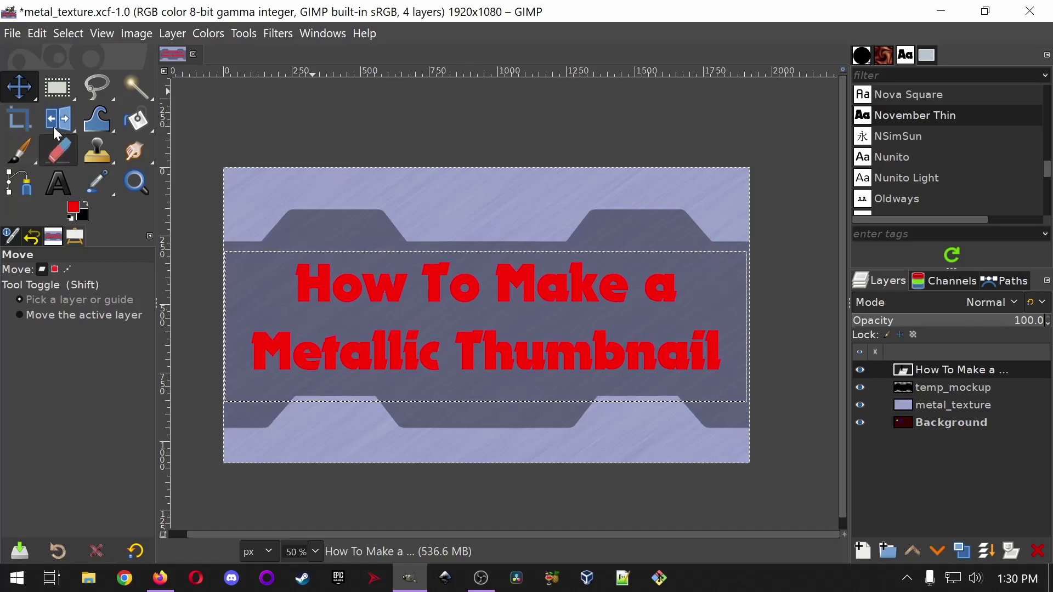
- Measure the gap between the dark band's upper edge and the title's first line with a rectangular selection
click(64, 97)
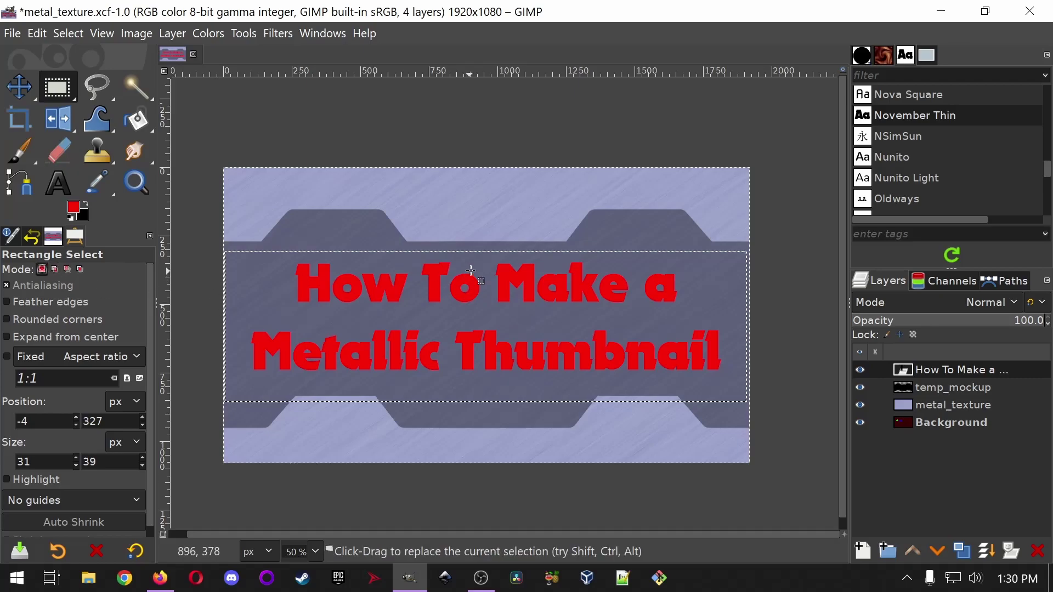
scroll(411, 256, up, 2)
scroll(411, 256, up, 1)
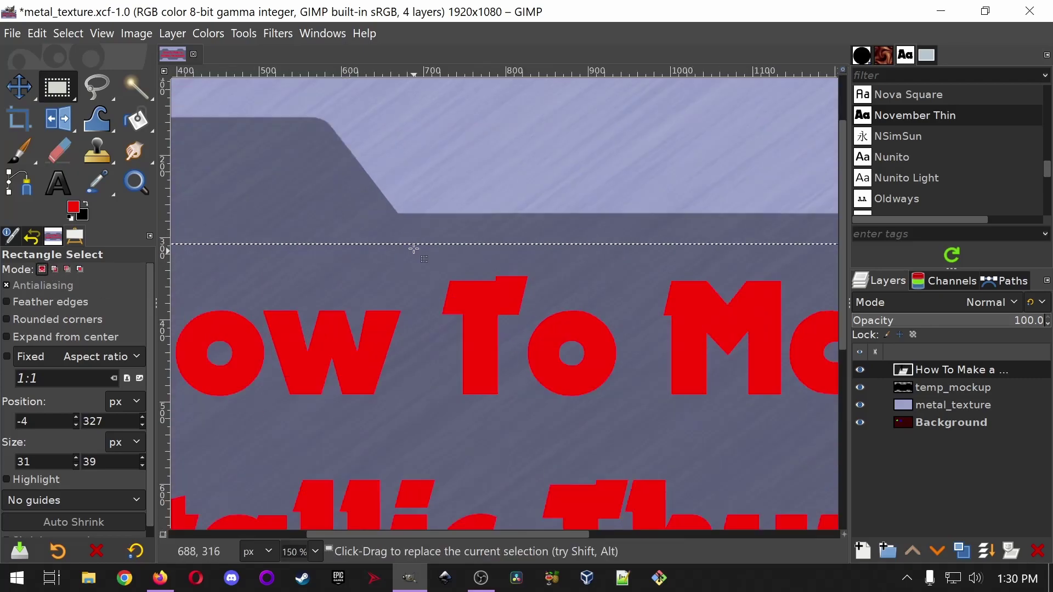
drag(402, 214, 537, 274)
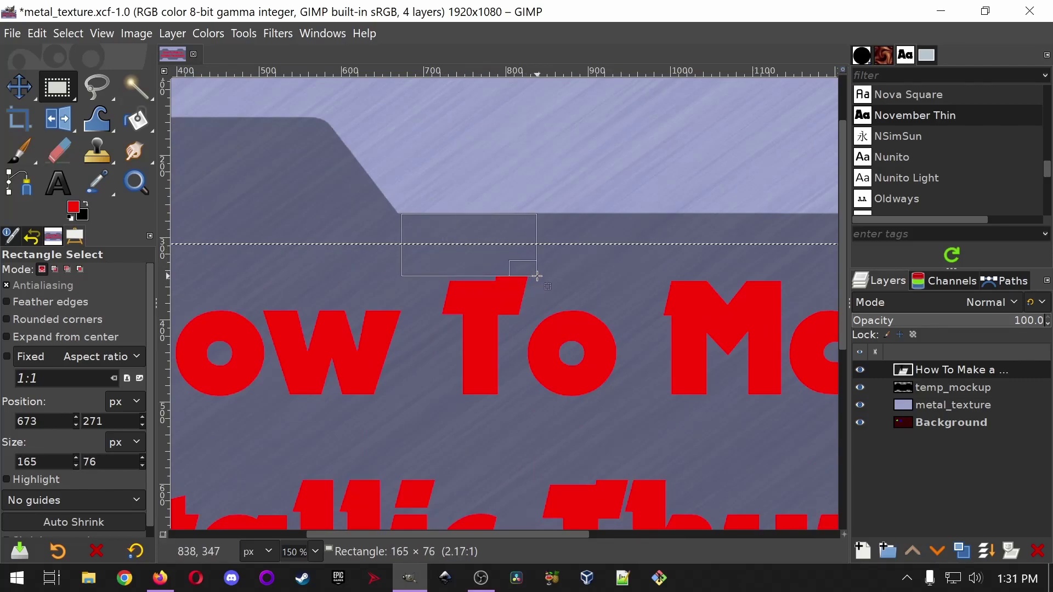
drag(537, 276, 533, 276)
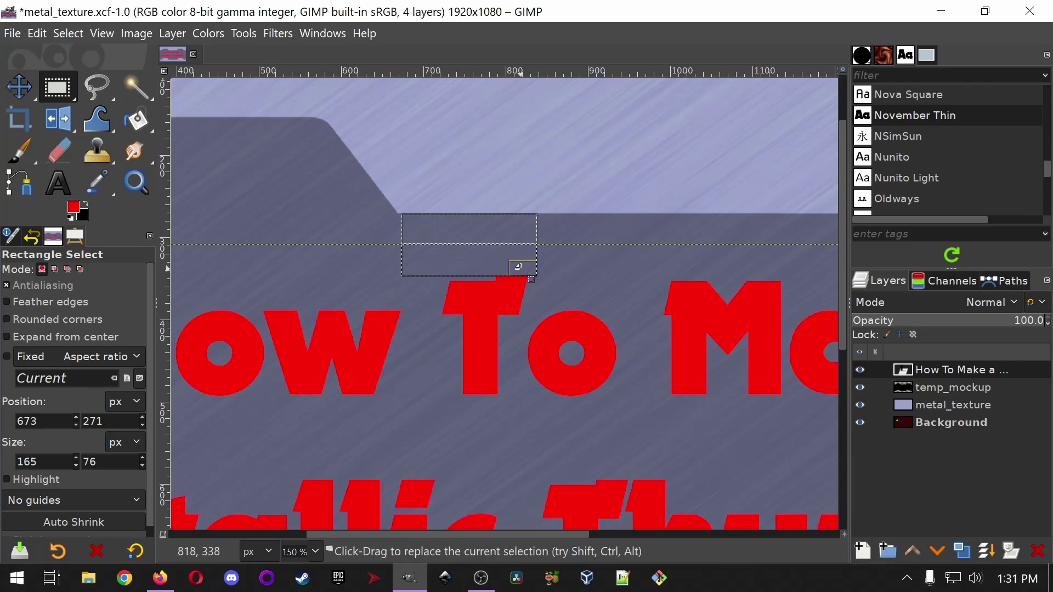
drag(519, 268, 812, 268)
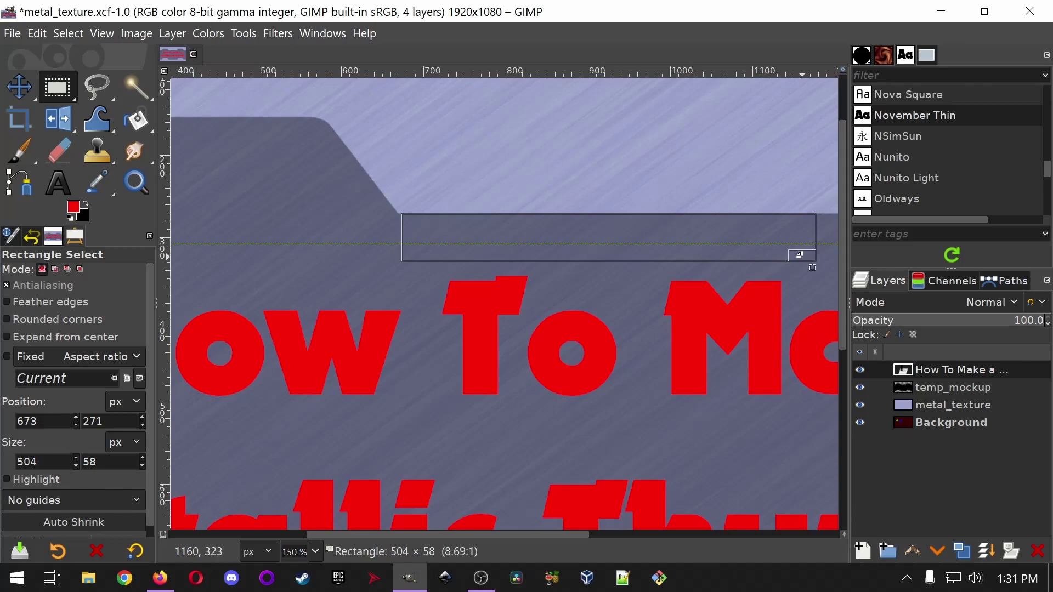
drag(812, 267, 813, 281)
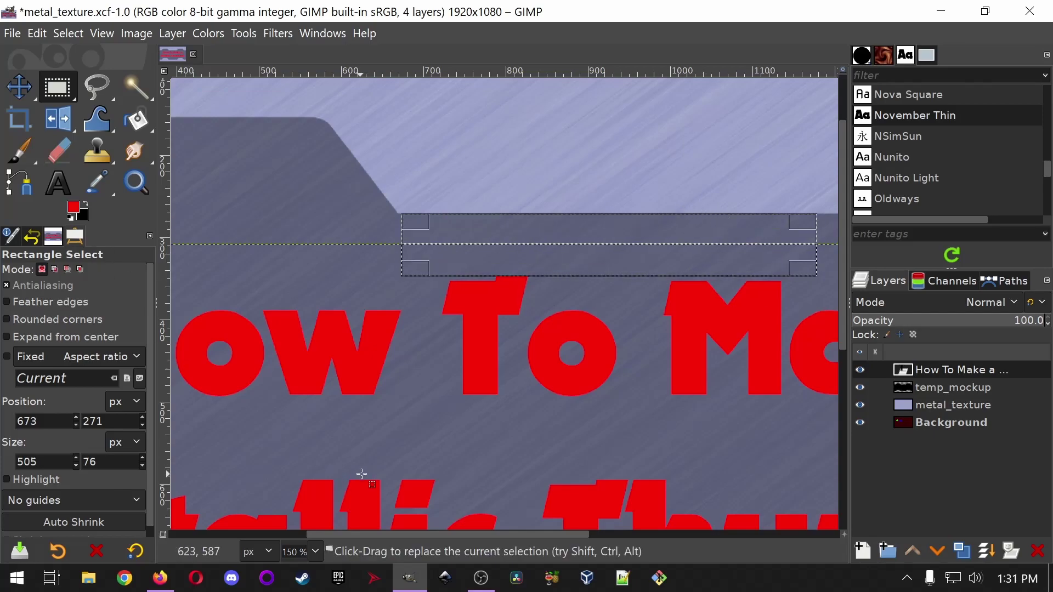
- Measure the gap between the word "Metallic" and the dark band's lower edge with a rectangular selection, then return to 50% zoom
scroll(455, 434, down, 10)
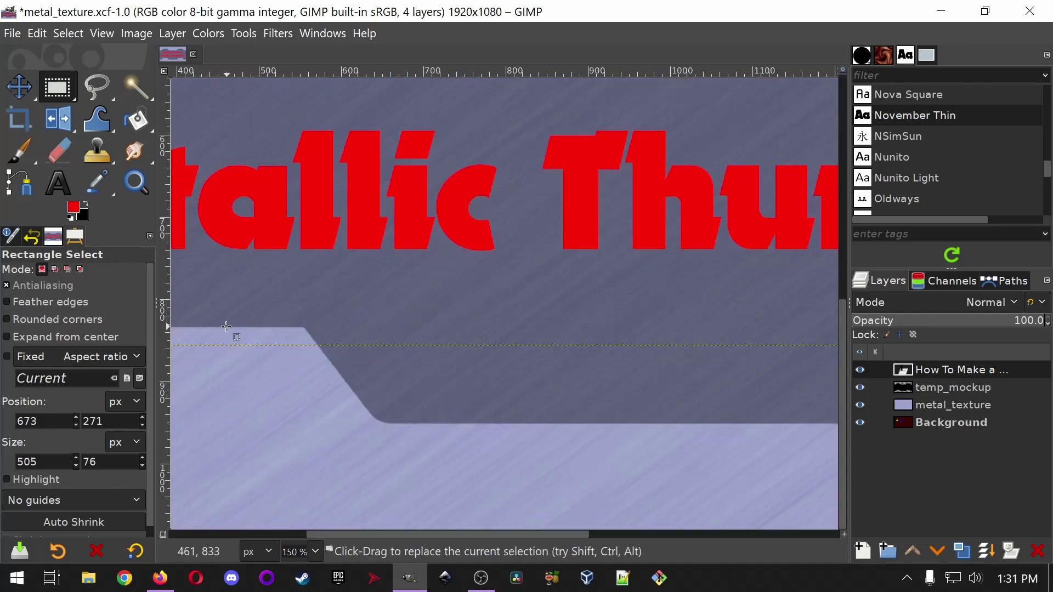
scroll(260, 315, left, 5)
scroll(260, 314, left, 5)
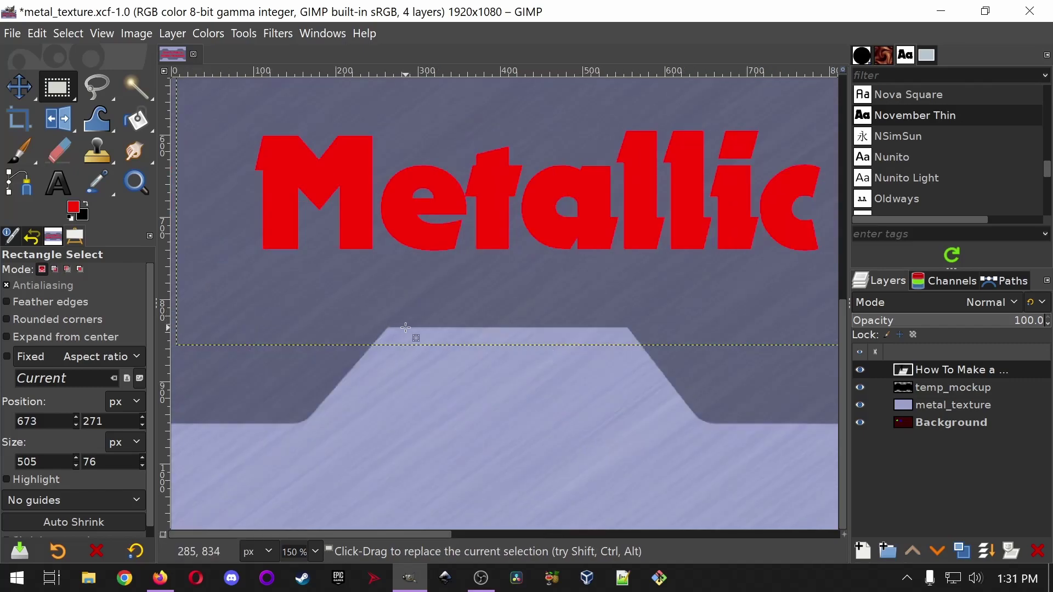
drag(406, 327, 666, 251)
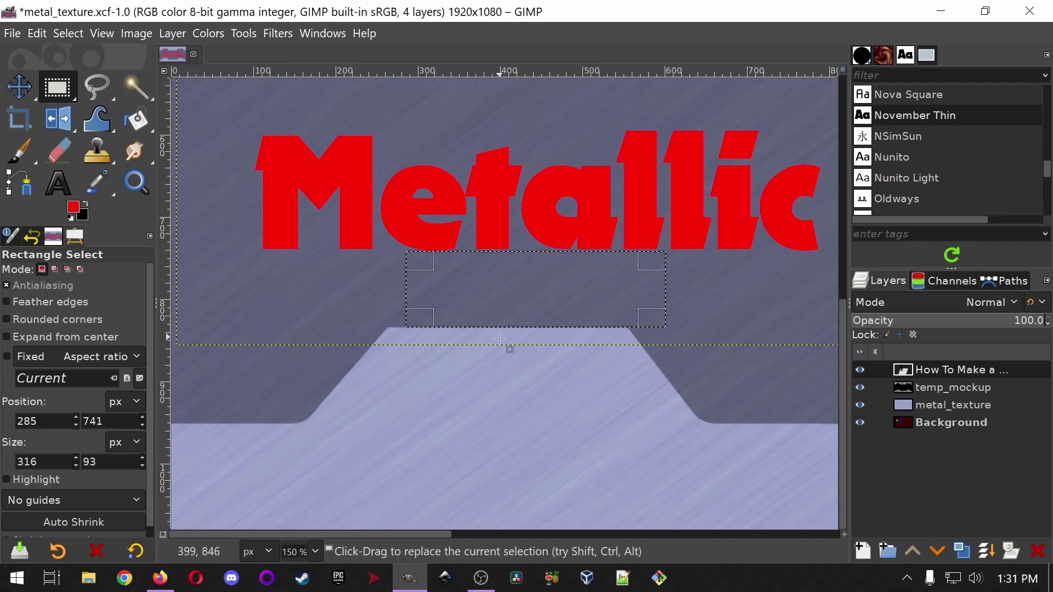
click(317, 551)
click(305, 488)
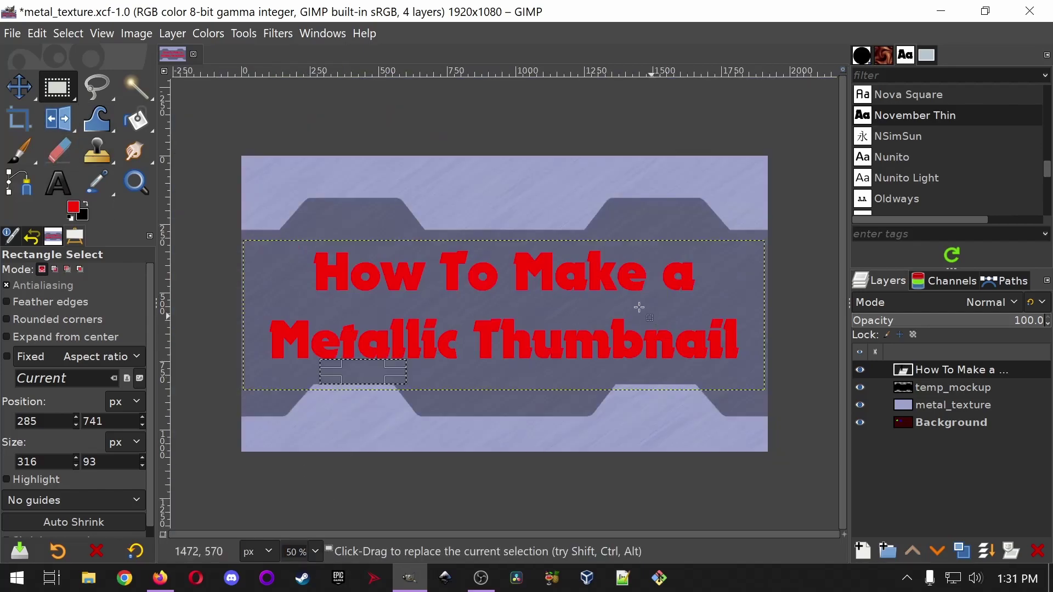
- Shift the title text layer slightly further down in the dark band and clear the rectangular selection
click(19, 87)
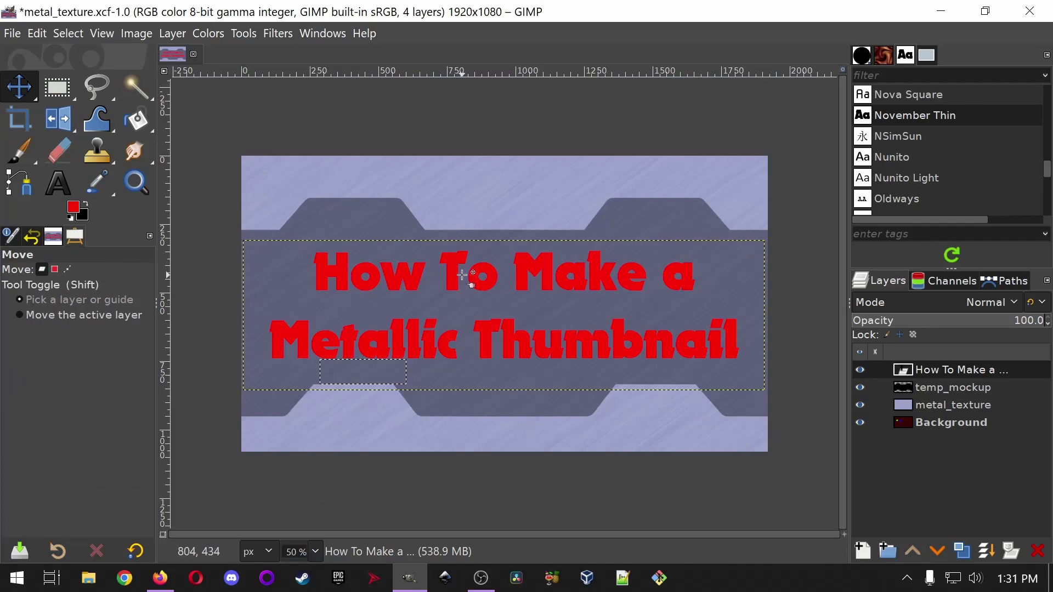
click(463, 274)
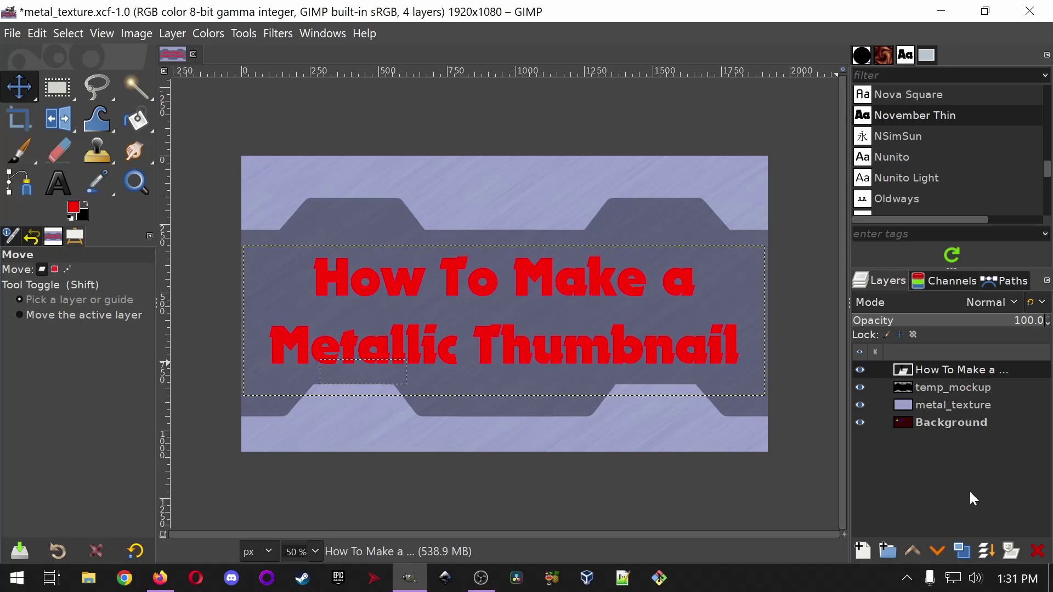
click(953, 422)
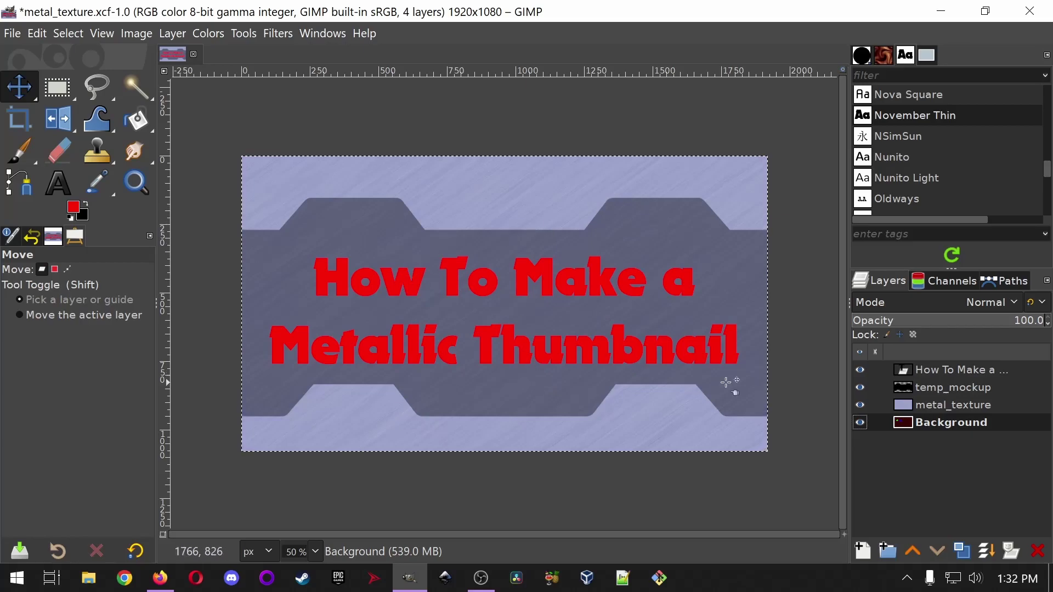
- Reselect the title text layer and nudge it up slightly within the dark band
click(956, 378)
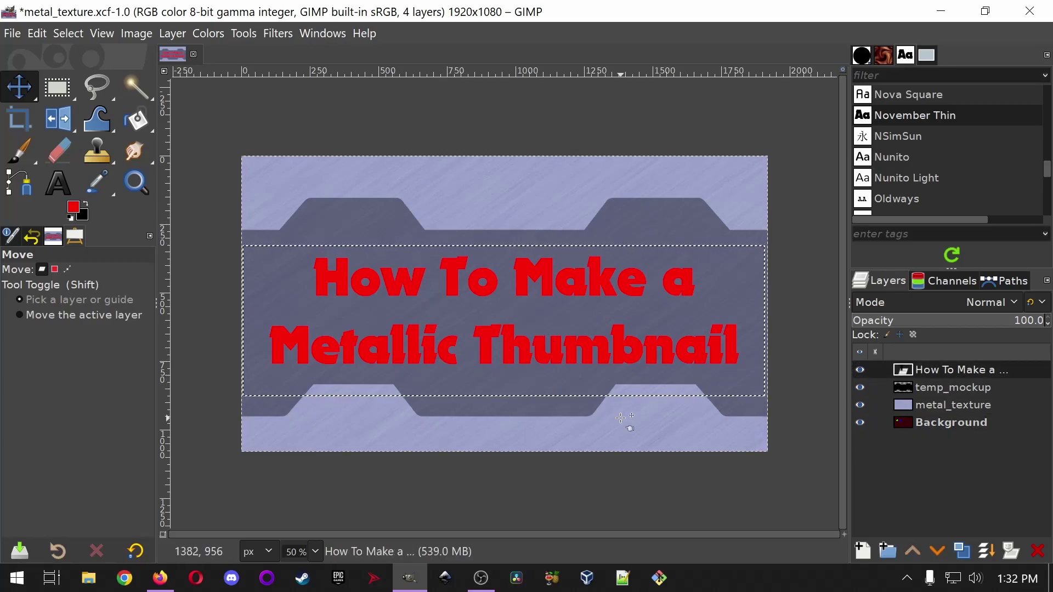
key(Up)
key(Up)
key(Up)
key(Up)
key(Up)
key(Up)
key(Up)
key(Up)
key(Up)
key(Up)
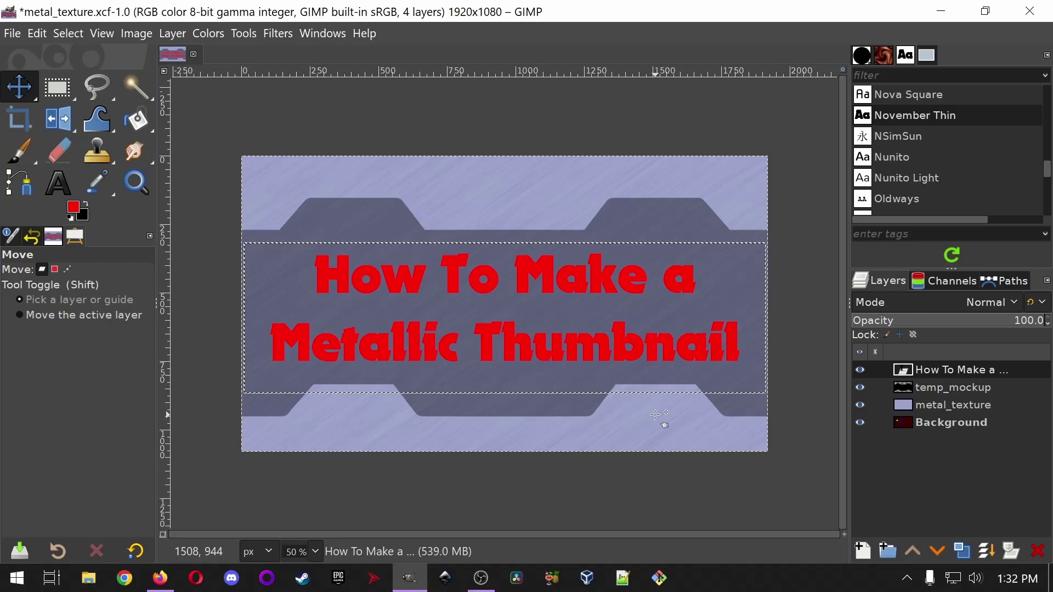
- Make the Background layer active and save the metal_texture image
click(990, 426)
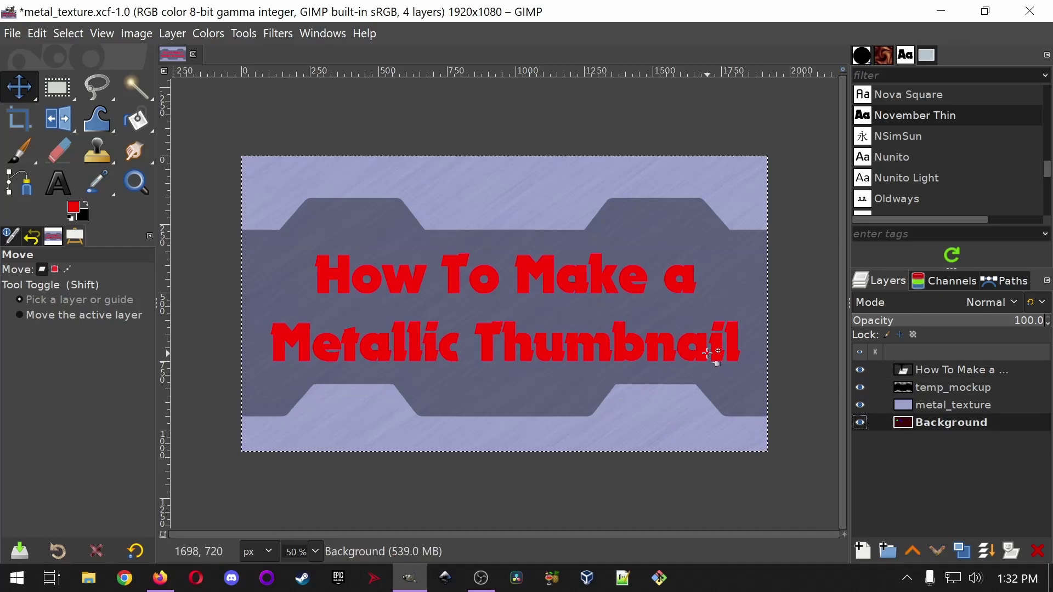
key(ctrl+s)
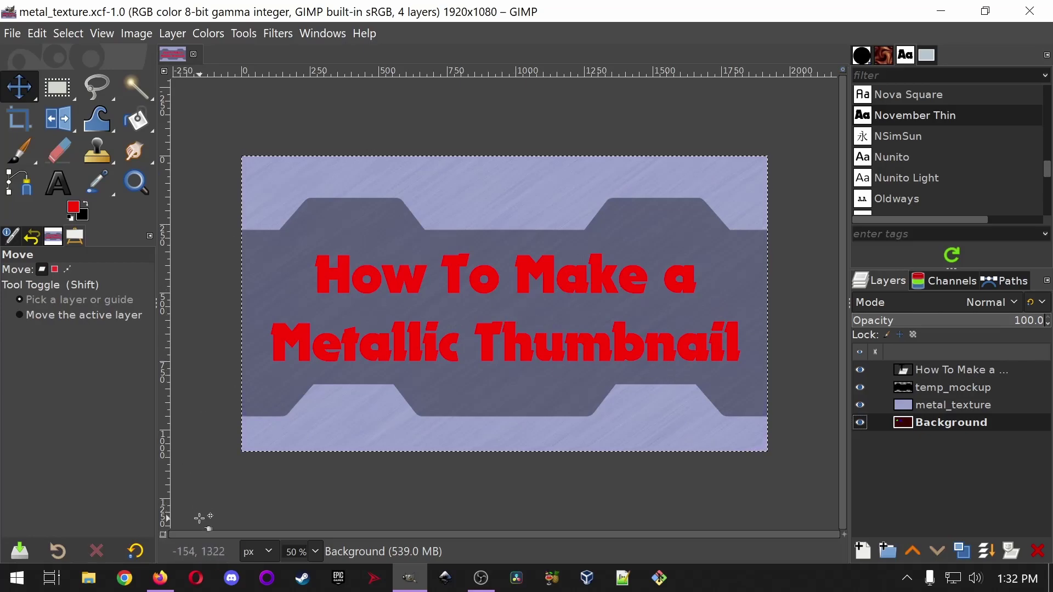
- Switch to Firefox and open the OpenVerse Images link from the Creator Tools page's Image Libraries row in a new tab
click(163, 585)
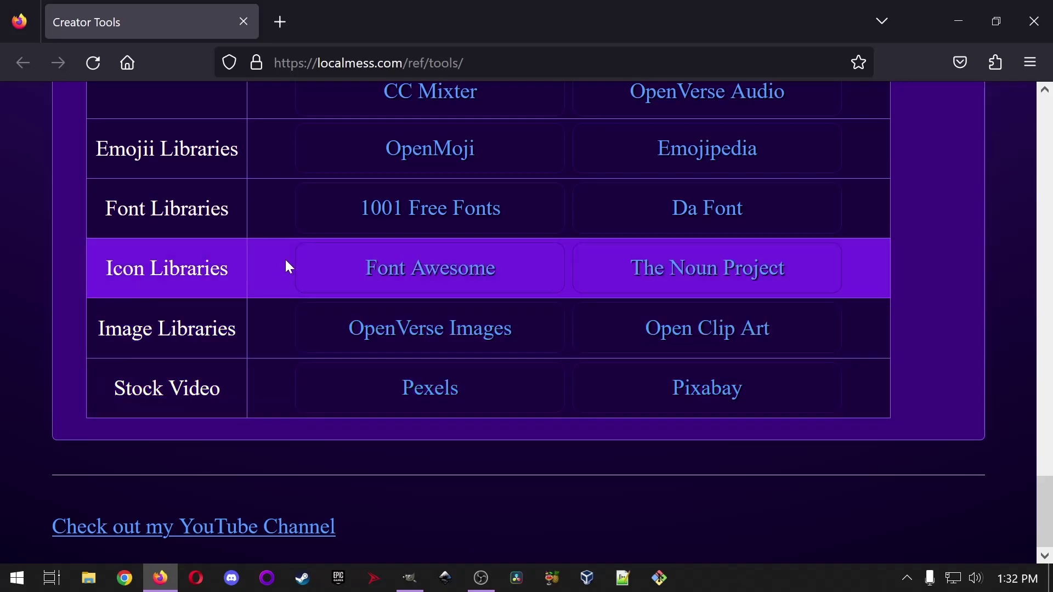
scroll(96, 326, up, 2)
scroll(92, 324, up, 15)
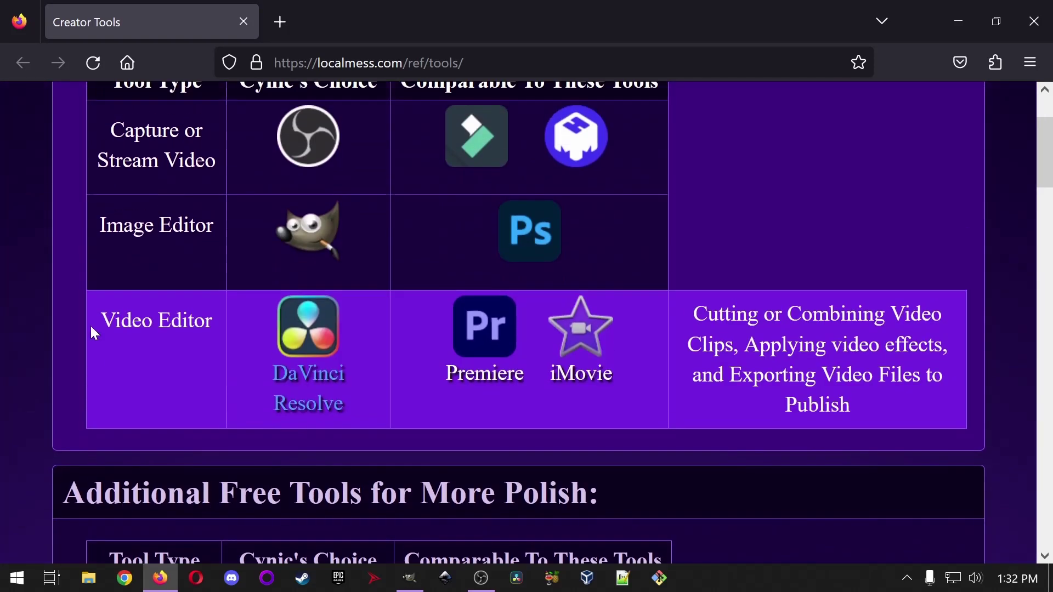
scroll(87, 320, down, 10)
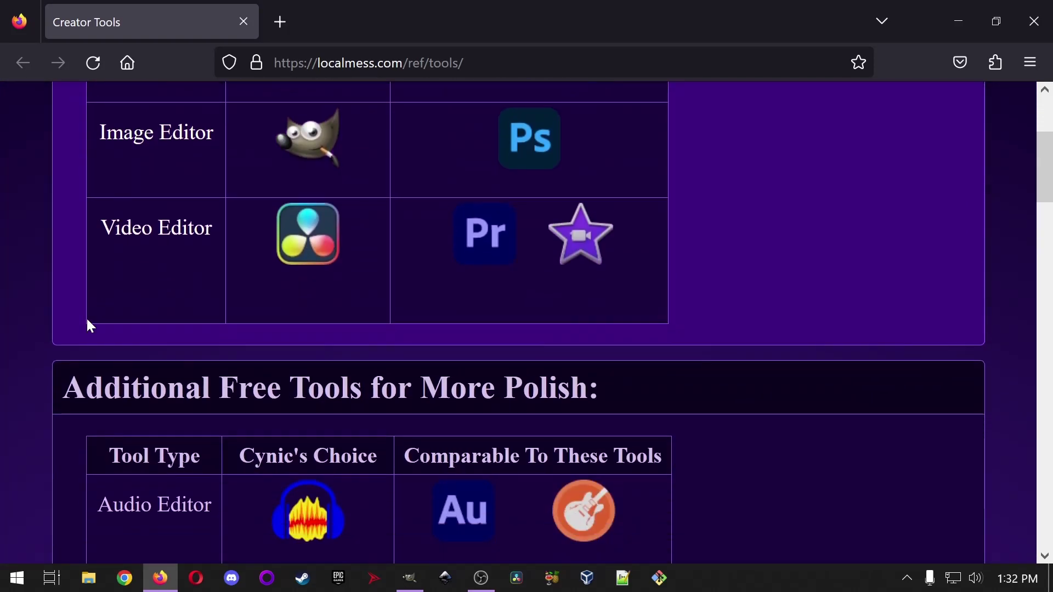
scroll(84, 321, down, 15)
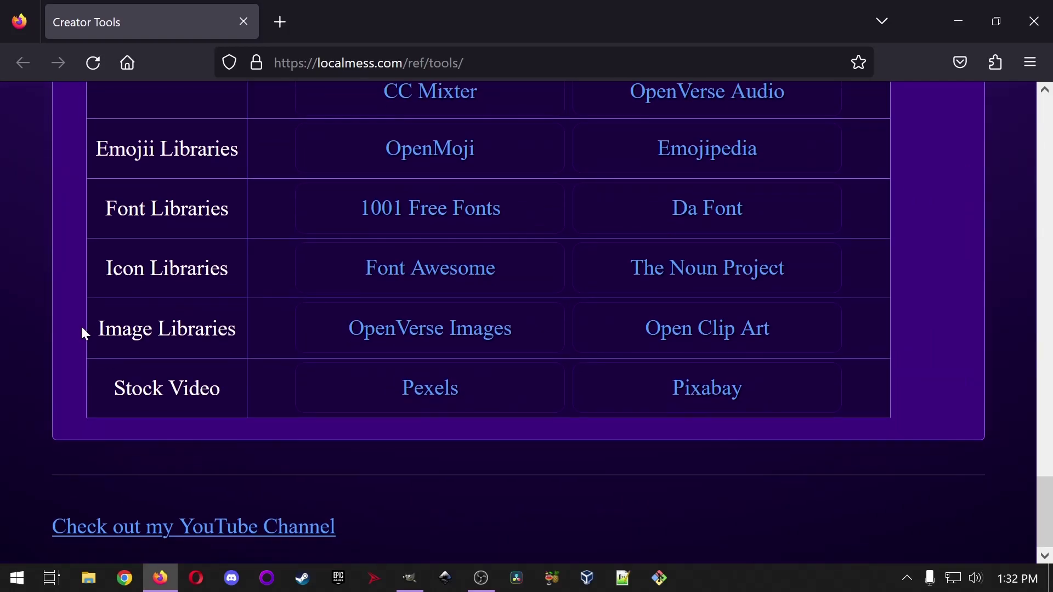
scroll(81, 326, up, 3)
scroll(80, 326, down, 2)
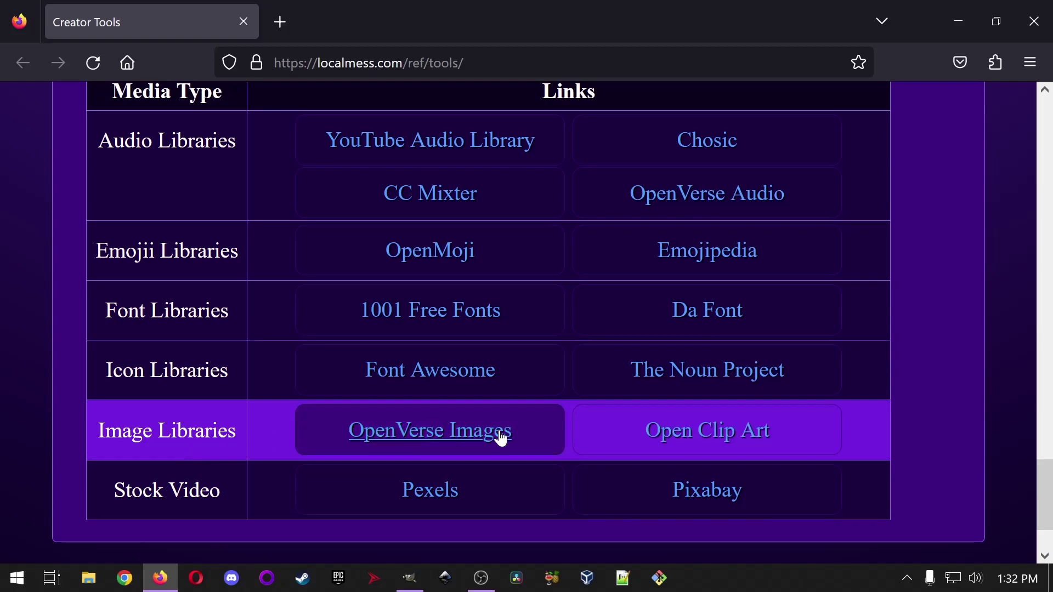
right_click(410, 439)
click(497, 126)
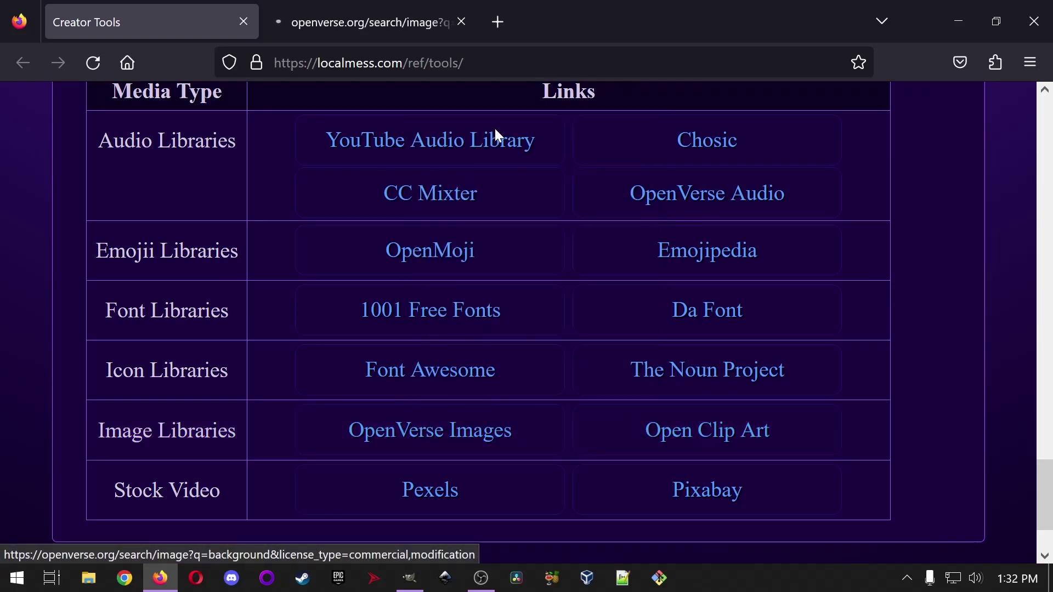
click(371, 31)
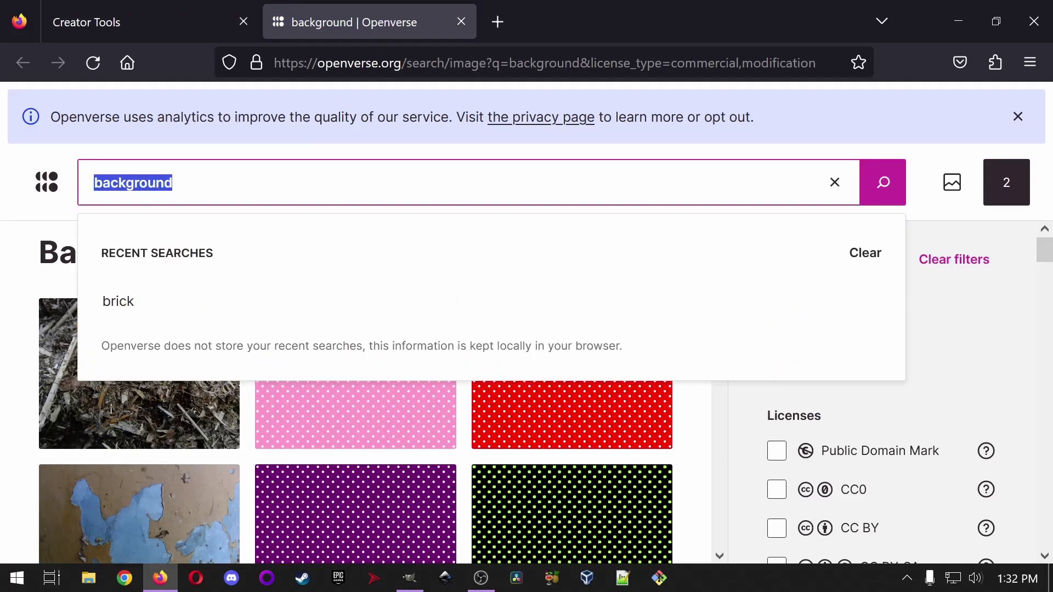
- Search Openverse images for "bricks" and browse the results
text(bricks)
key(Return)
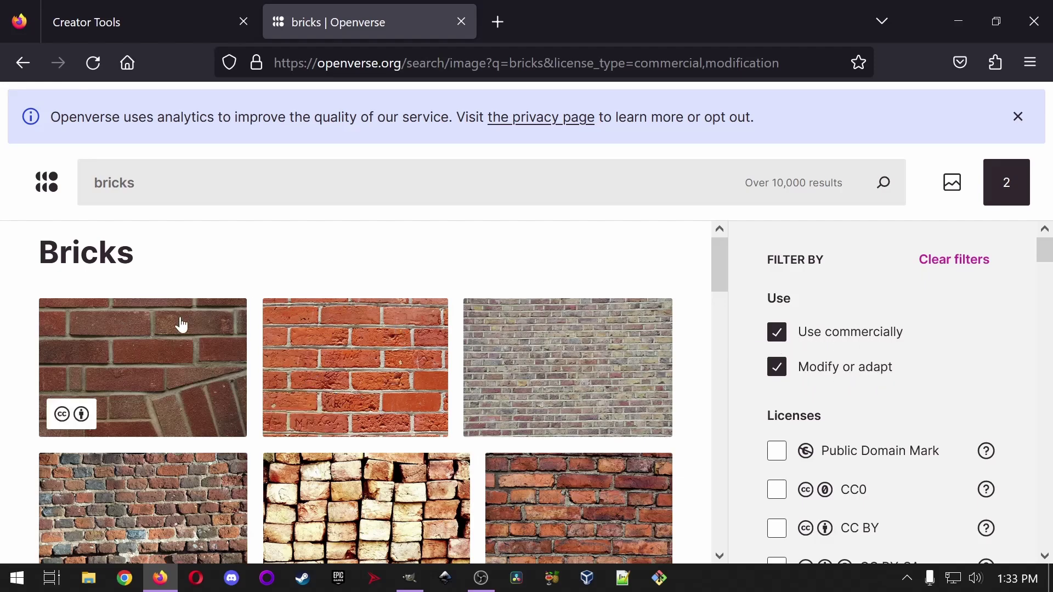
scroll(351, 357, down, 6)
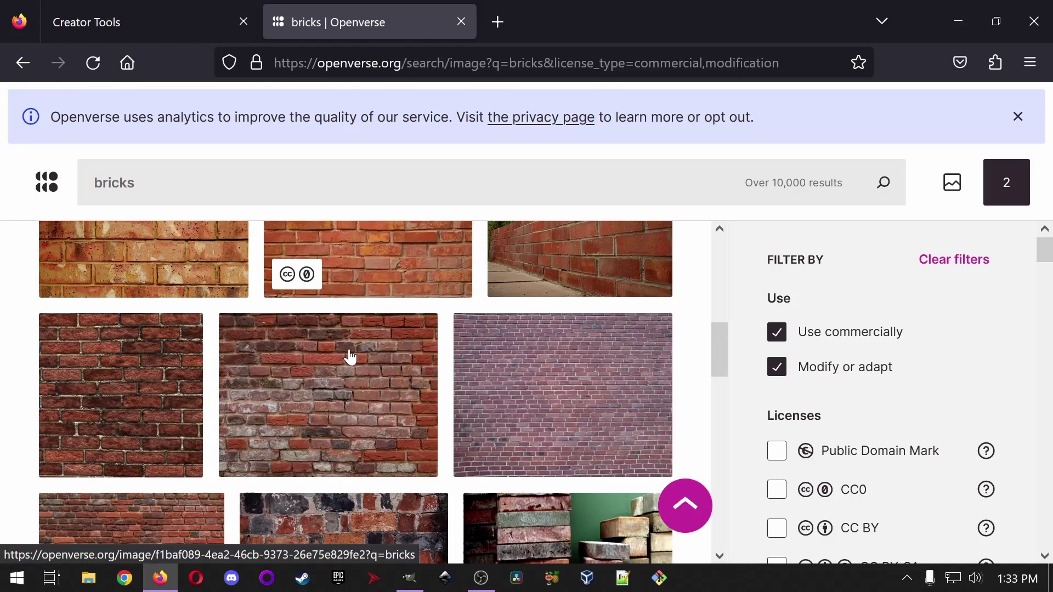
scroll(353, 368, up, 3)
scroll(364, 379, up, 4)
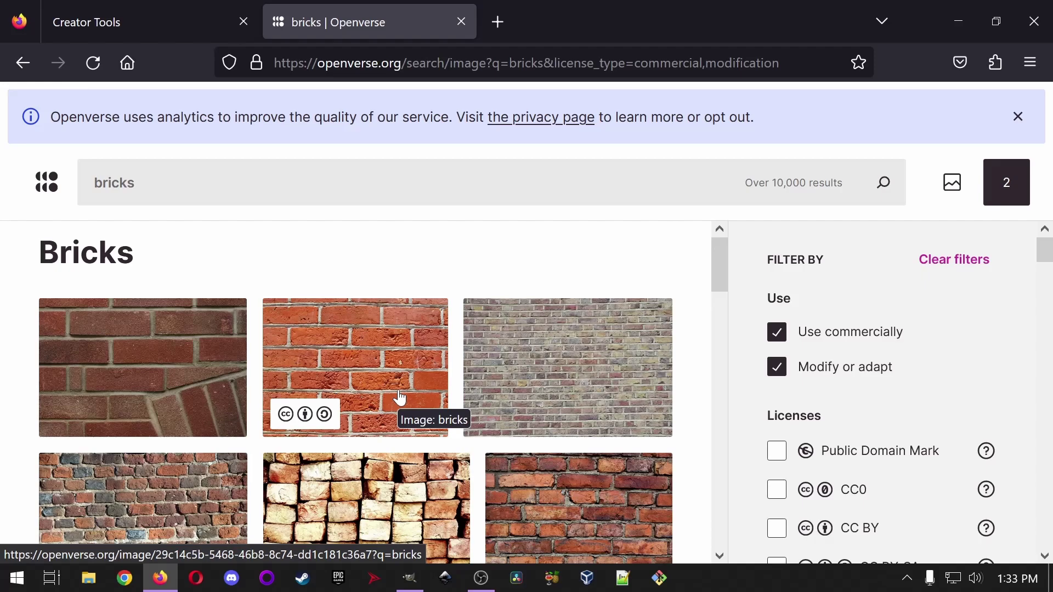
- Open the second photo in the first results row, an orange-red brick wall, and go to its Flickr source page
click(352, 362)
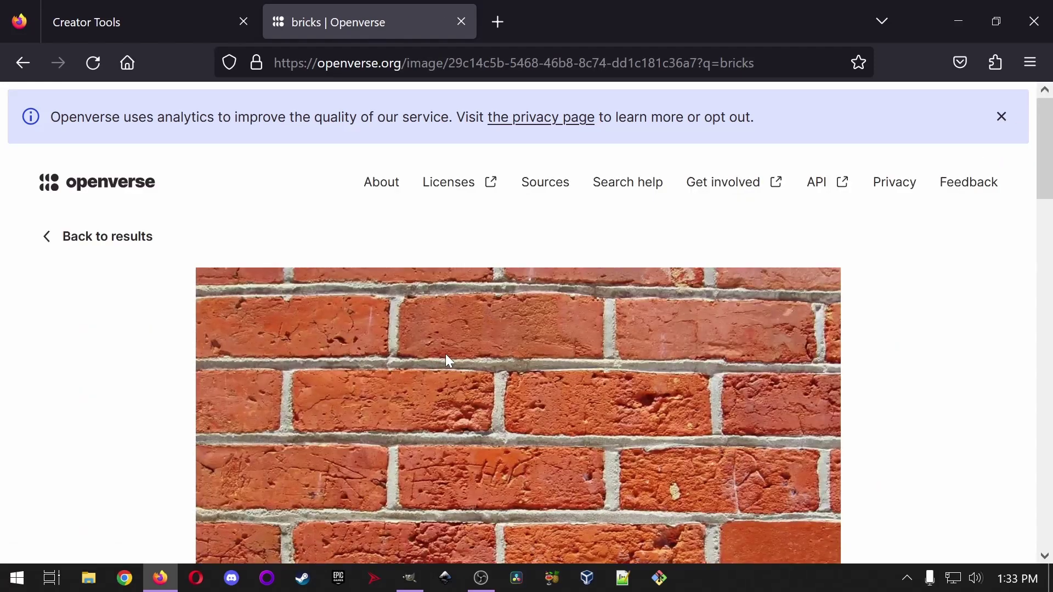
scroll(842, 541, down, 3)
click(844, 511)
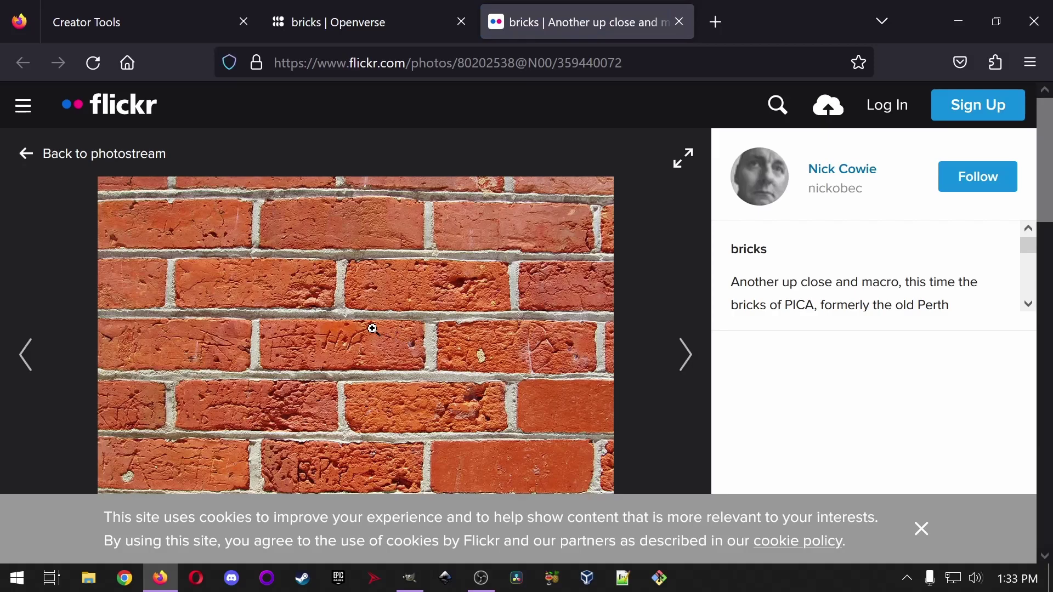
- Close the overlay ad and download the brick photo in its Original (1024 × 768) size
click(373, 329)
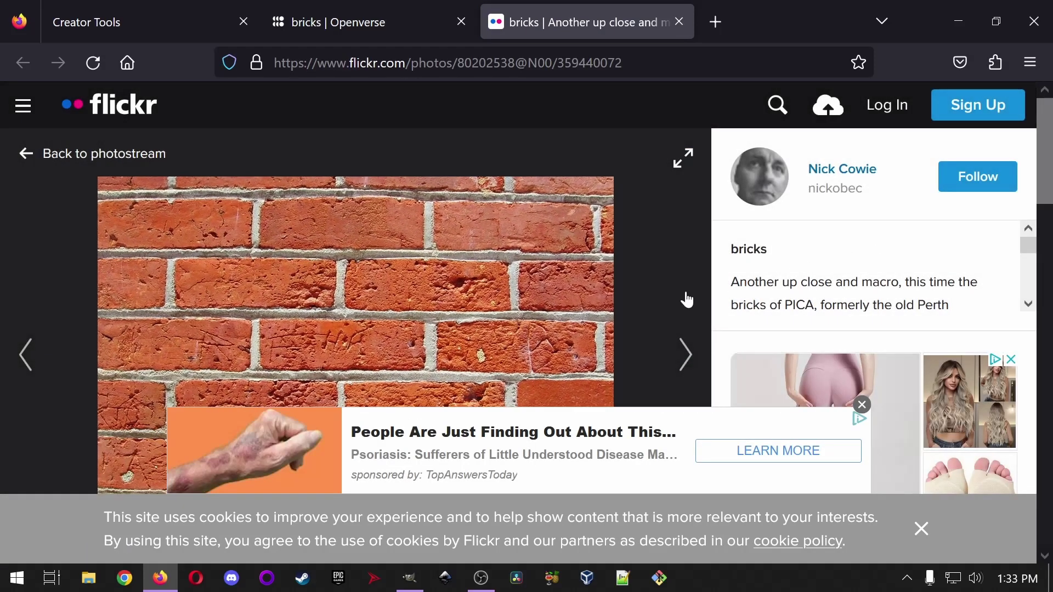
scroll(686, 299, down, 2)
click(862, 405)
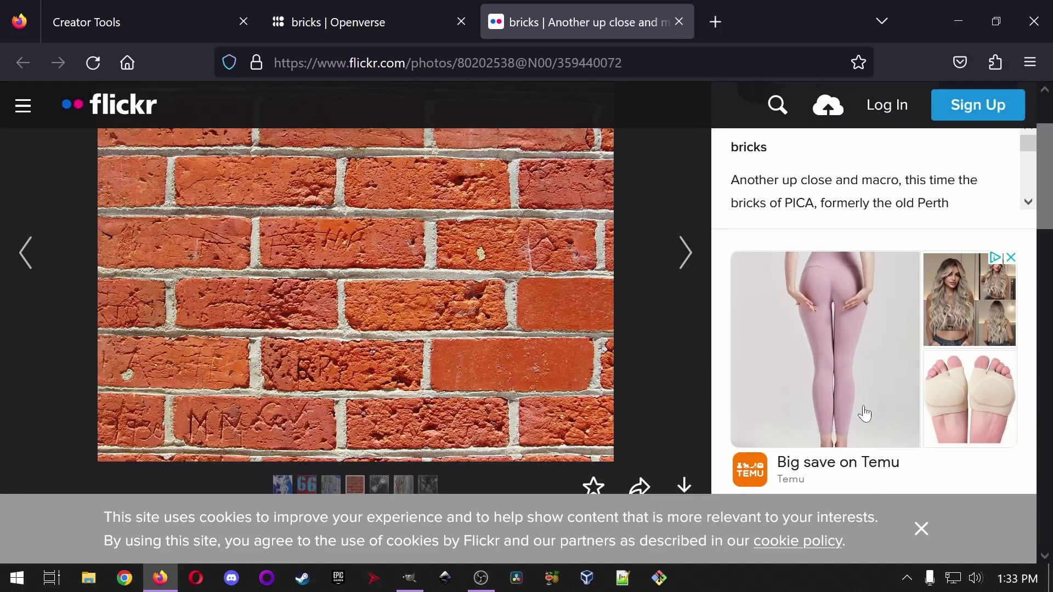
scroll(518, 387, down, 5)
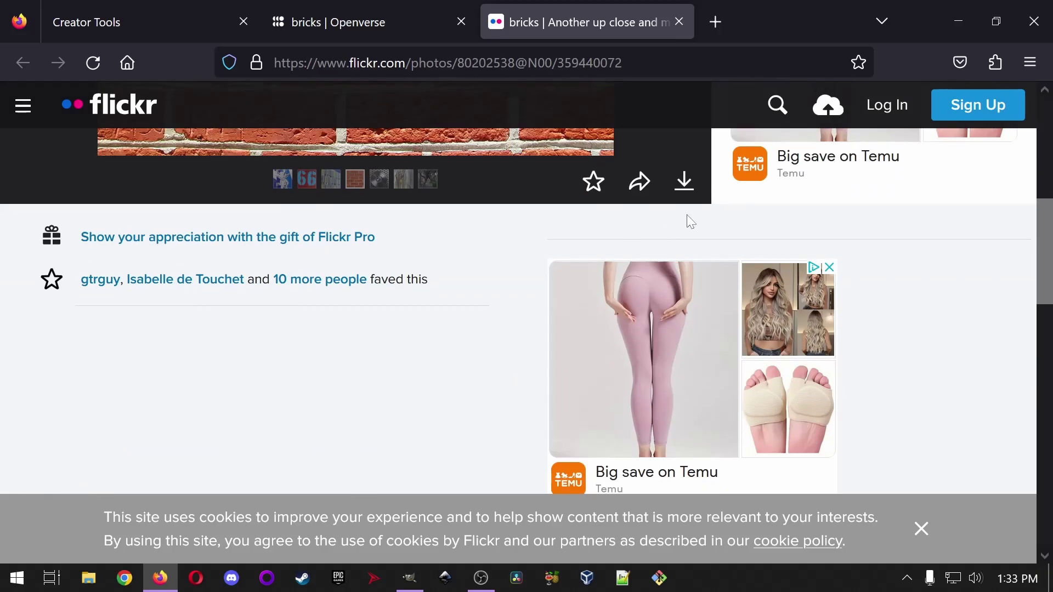
click(685, 189)
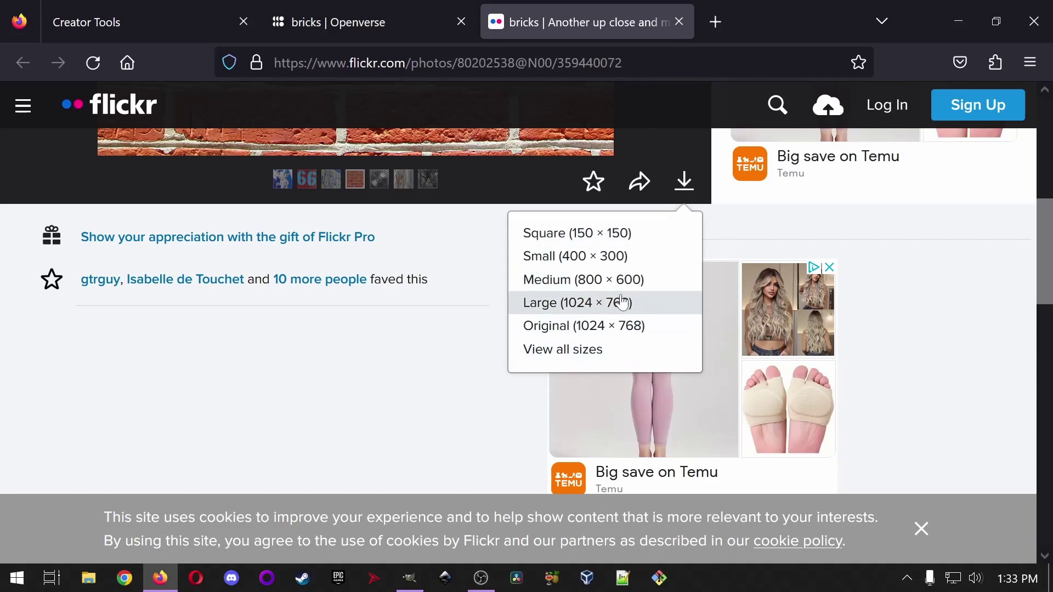
click(599, 334)
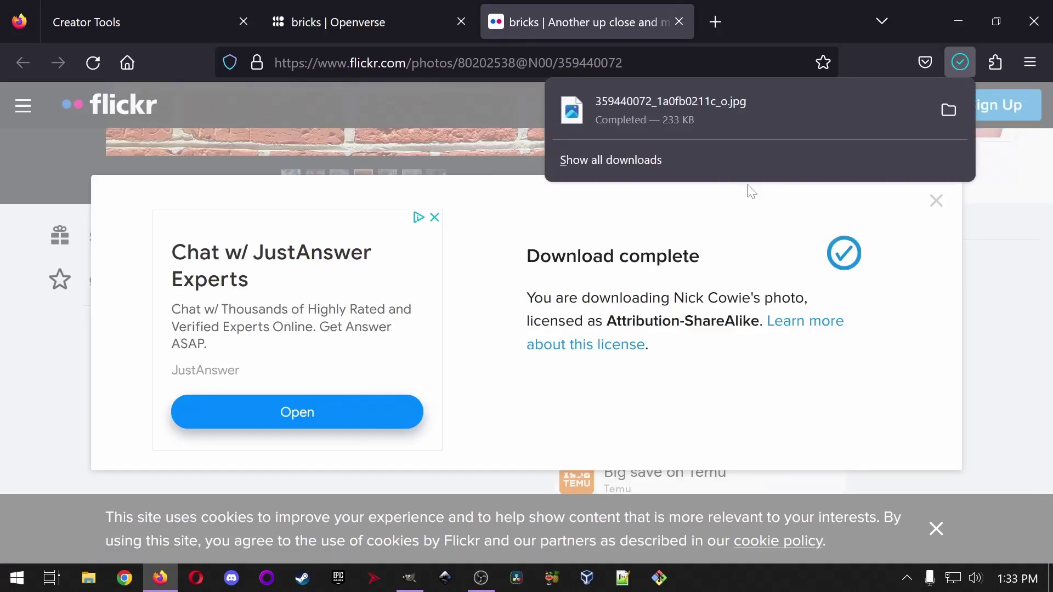
- Show the downloaded brick photo in its folder, close the browser and switch back to GIMP
click(952, 112)
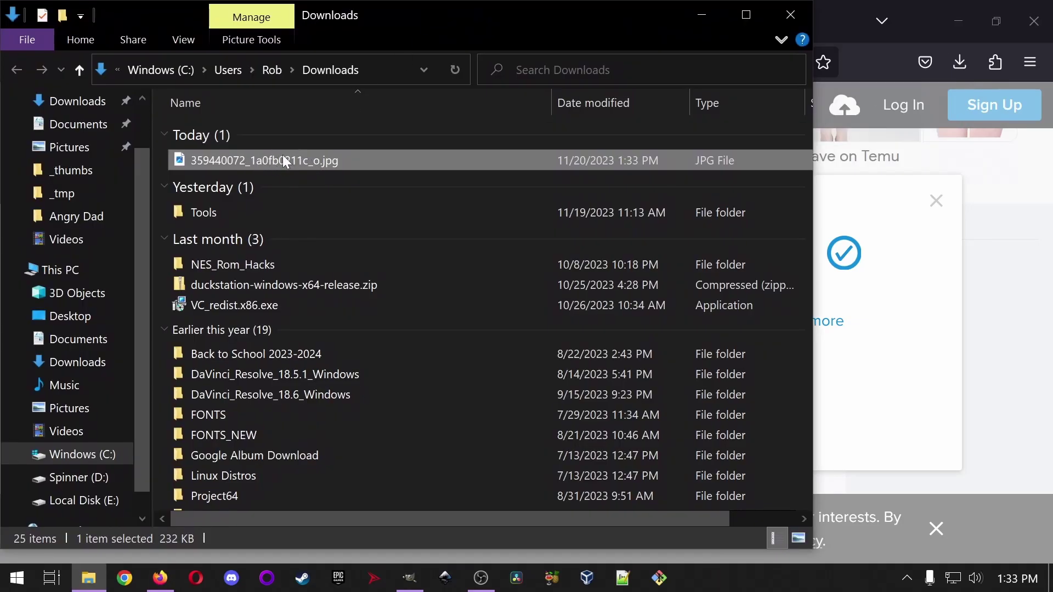
mouse_move(261, 159)
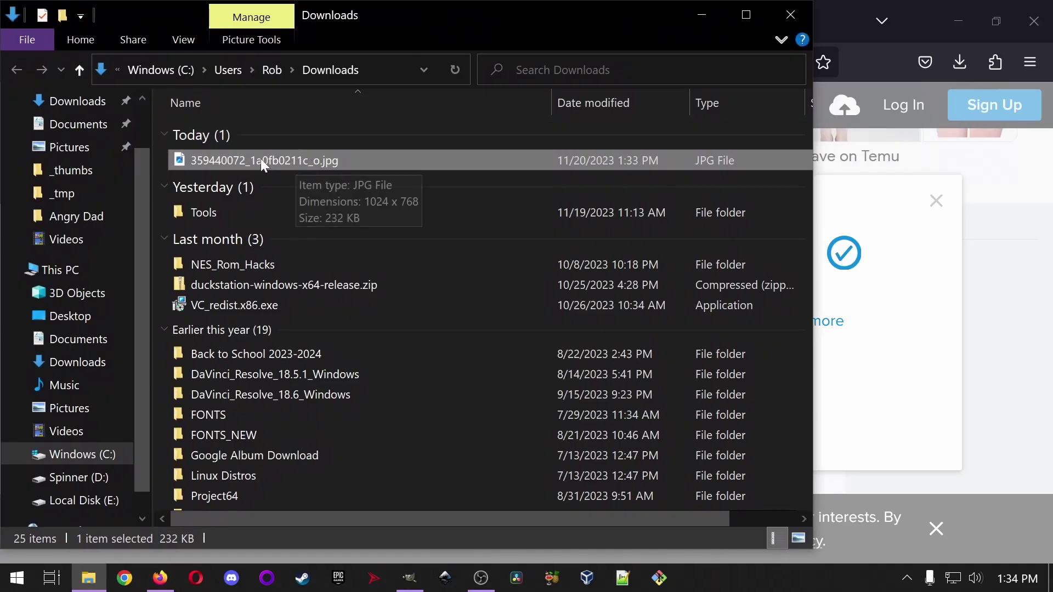
click(1035, 22)
click(843, 23)
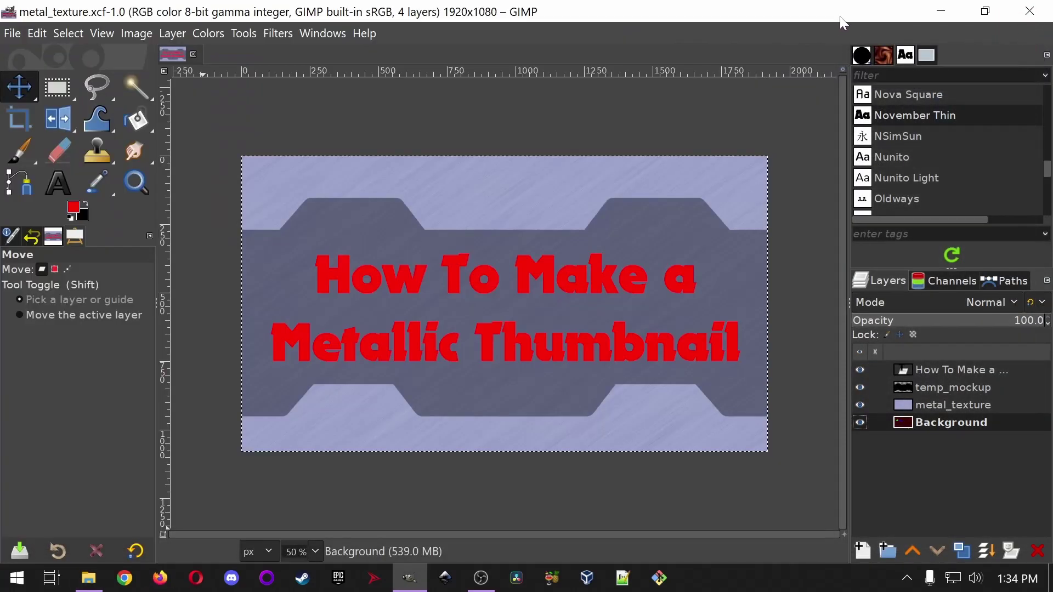
- Bring 359440072_1a0fb0211c_o.jpg from the Downloads folder into the image as a layer placed directly above temp_mockup
key(alt+Tab)
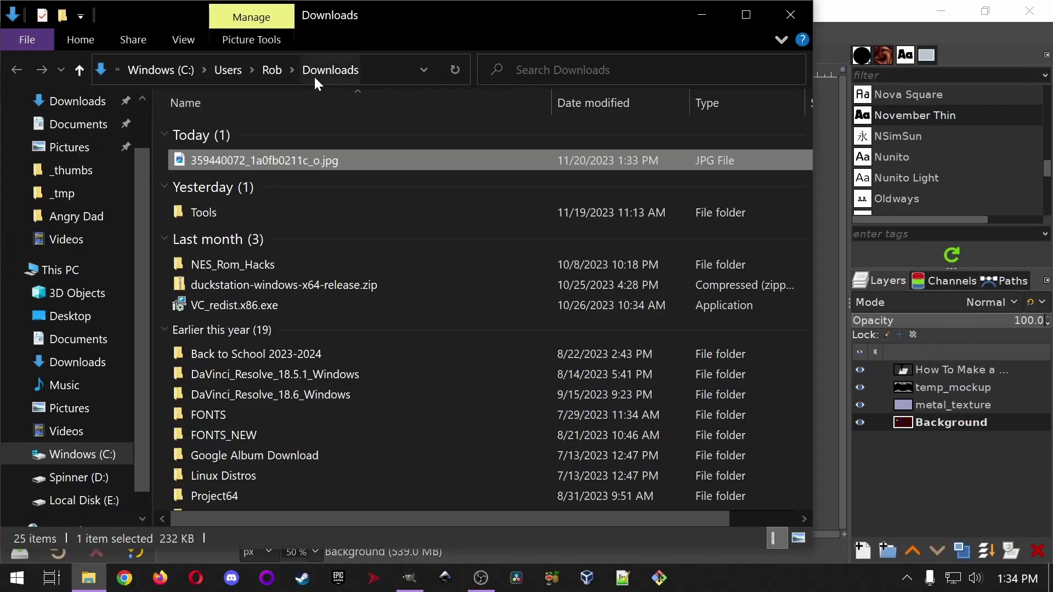
drag(387, 10, 889, 97)
drag(734, 246, 402, 294)
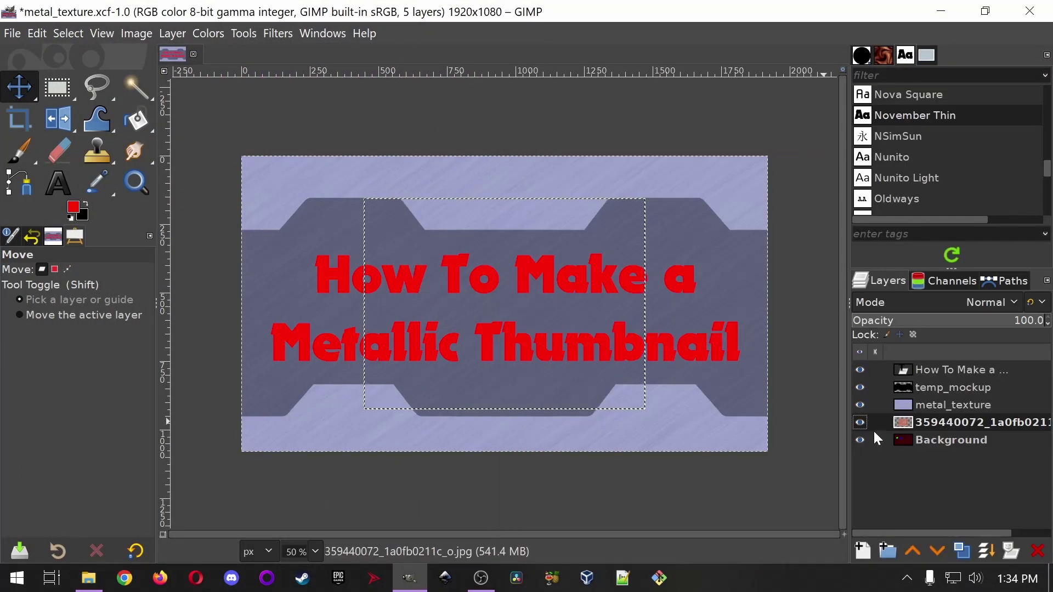
drag(954, 424, 947, 385)
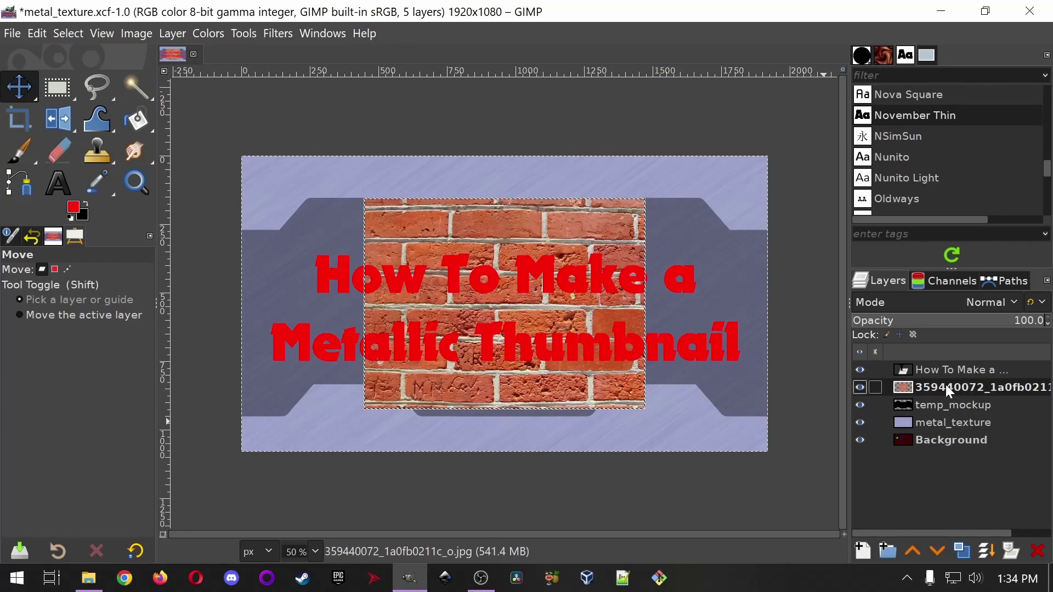
- Delete the brick photo layer and return to the GIMP window
click(1041, 552)
key(alt+Tab)
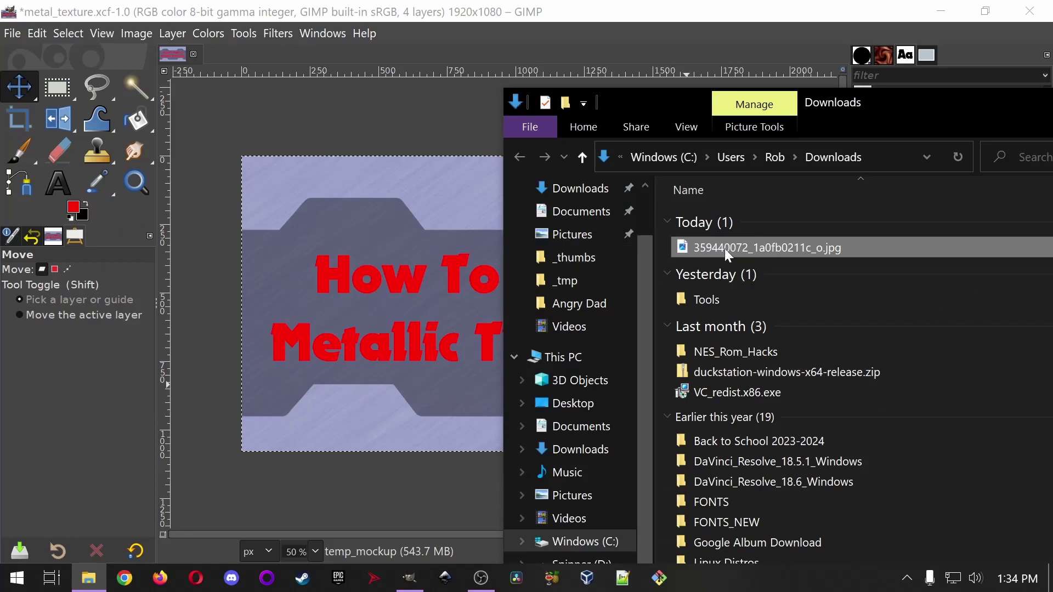
click(412, 16)
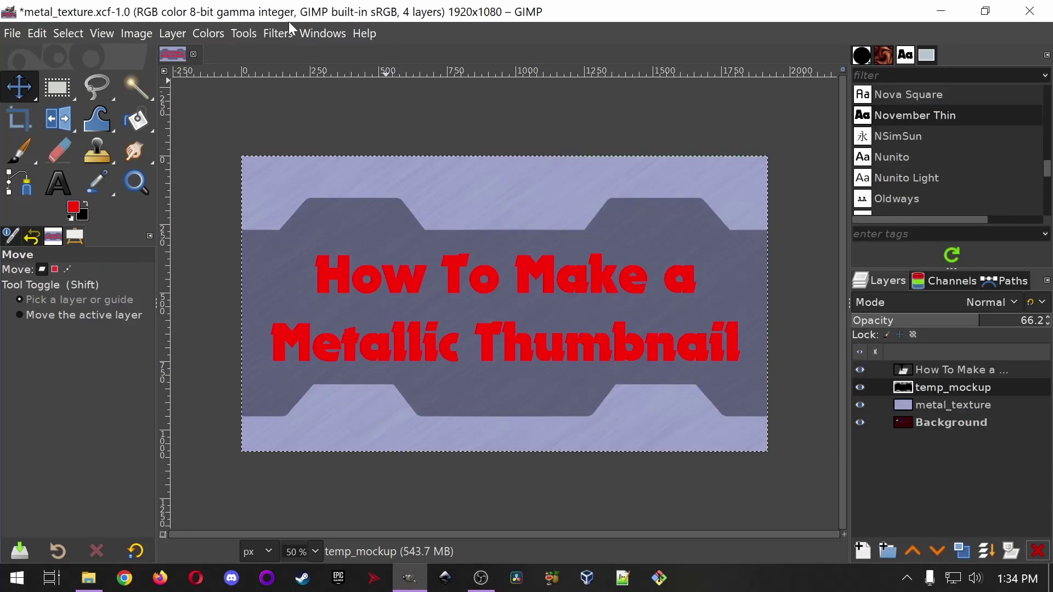
- Start opening images as layers and browse to the Downloads folder
click(12, 35)
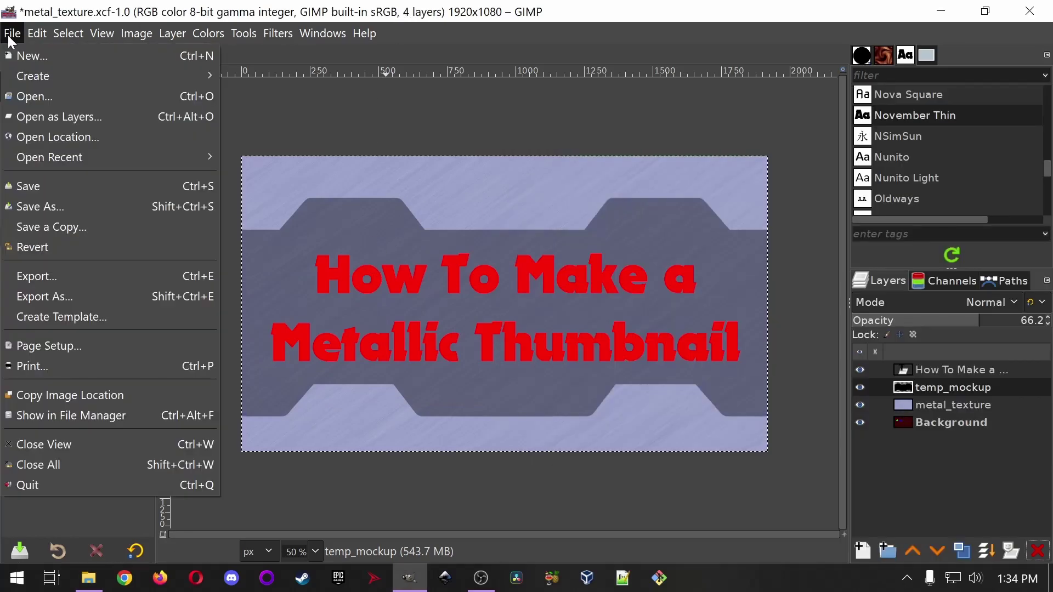
click(68, 122)
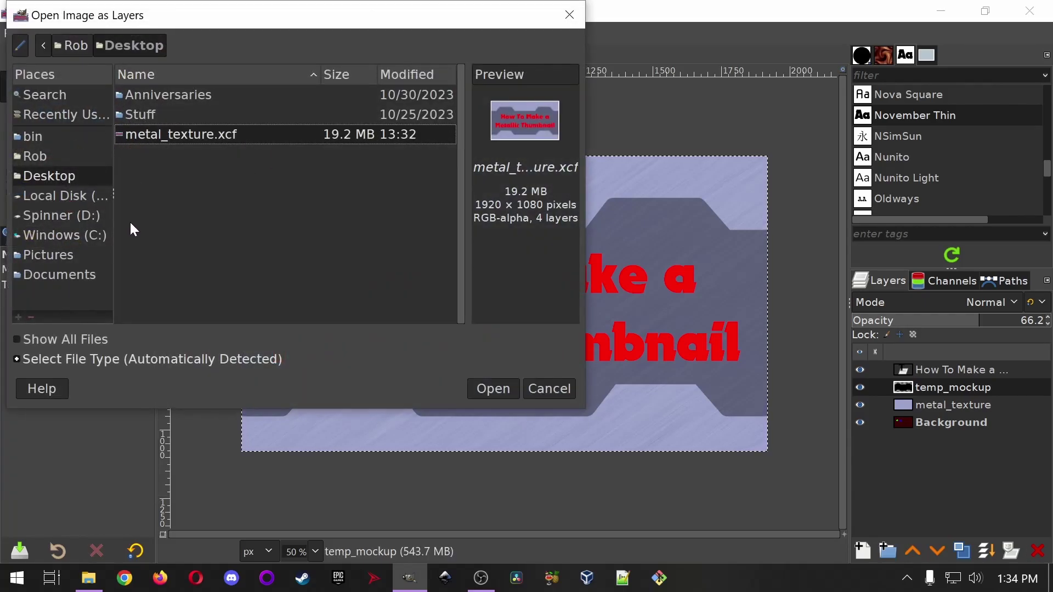
click(34, 157)
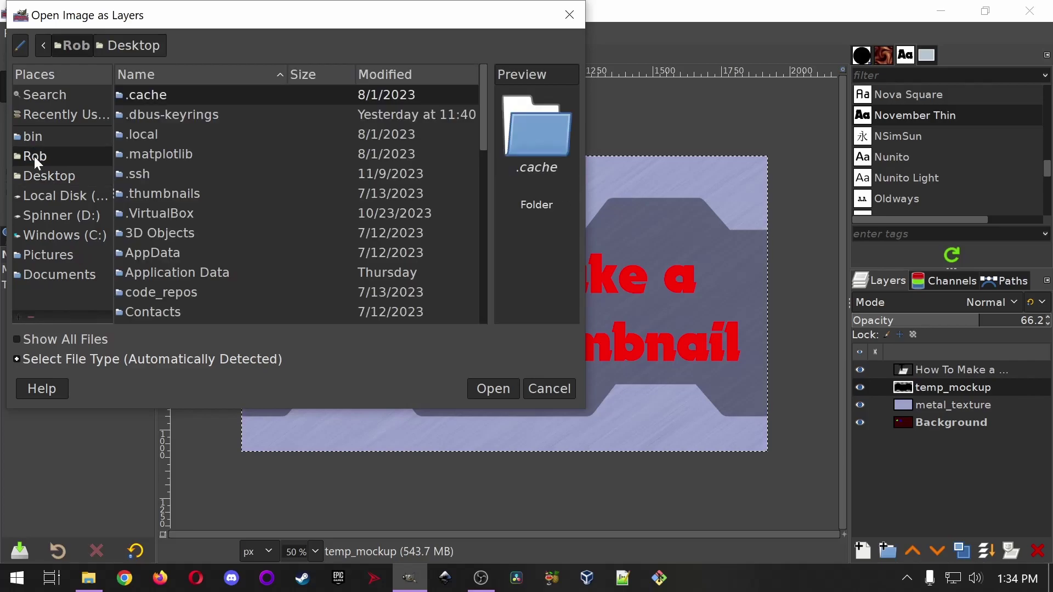
scroll(172, 208, down, 3)
double_click(155, 270)
scroll(192, 224, down, 2)
scroll(192, 224, down, 2)
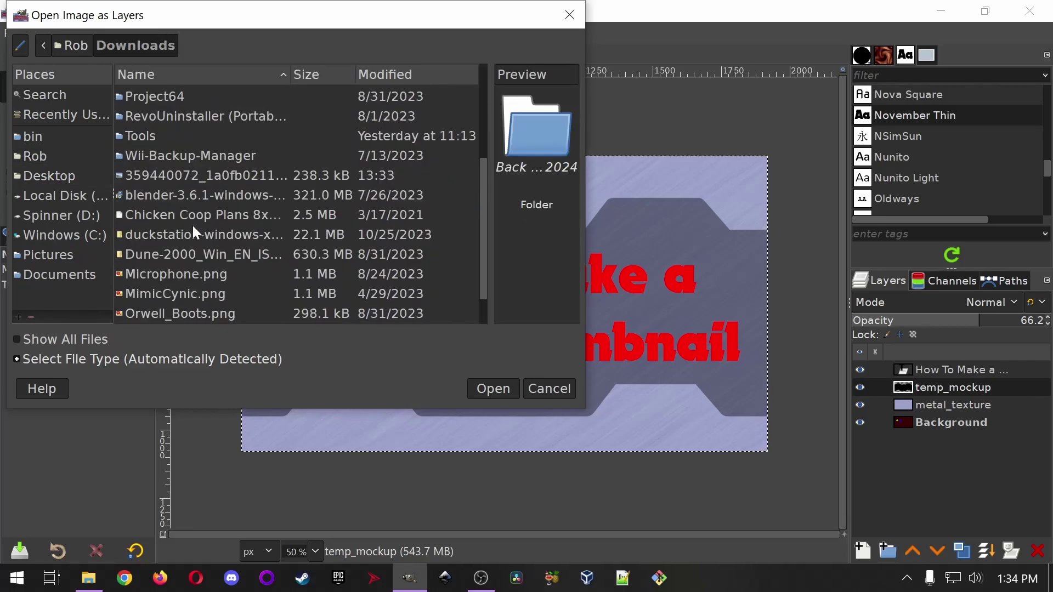
- Select 359440072_1a0fb0211c_o.jpg and Microphone.png together and open both as layers
click(177, 176)
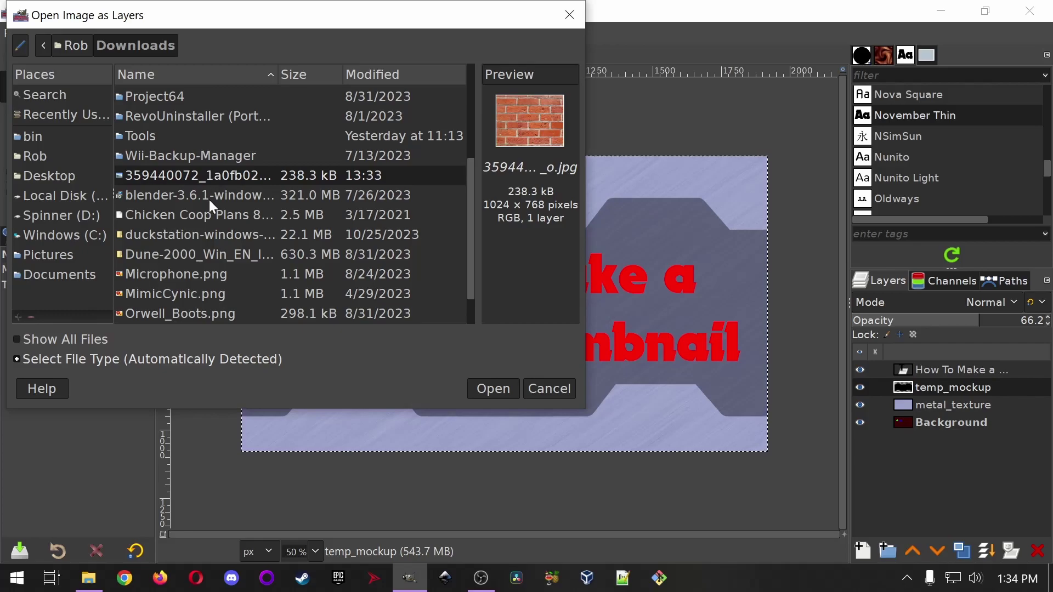
click(190, 274)
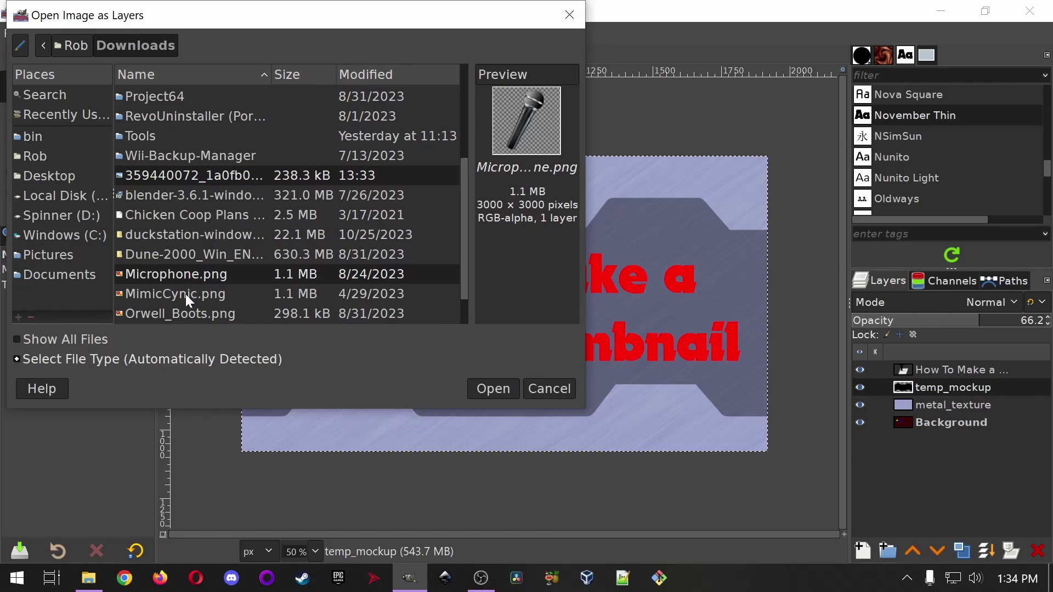
click(186, 294)
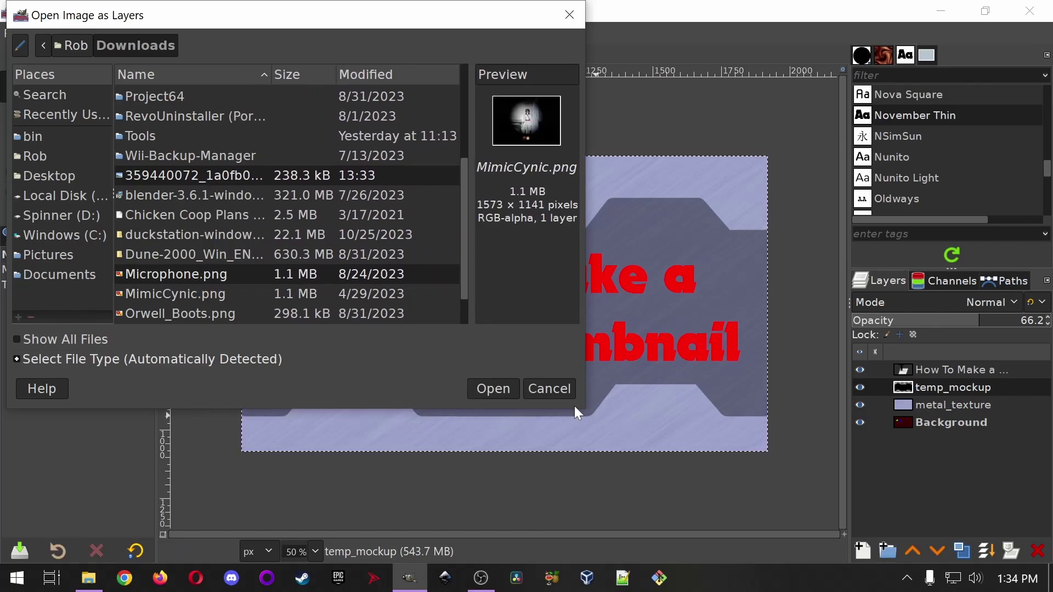
click(499, 390)
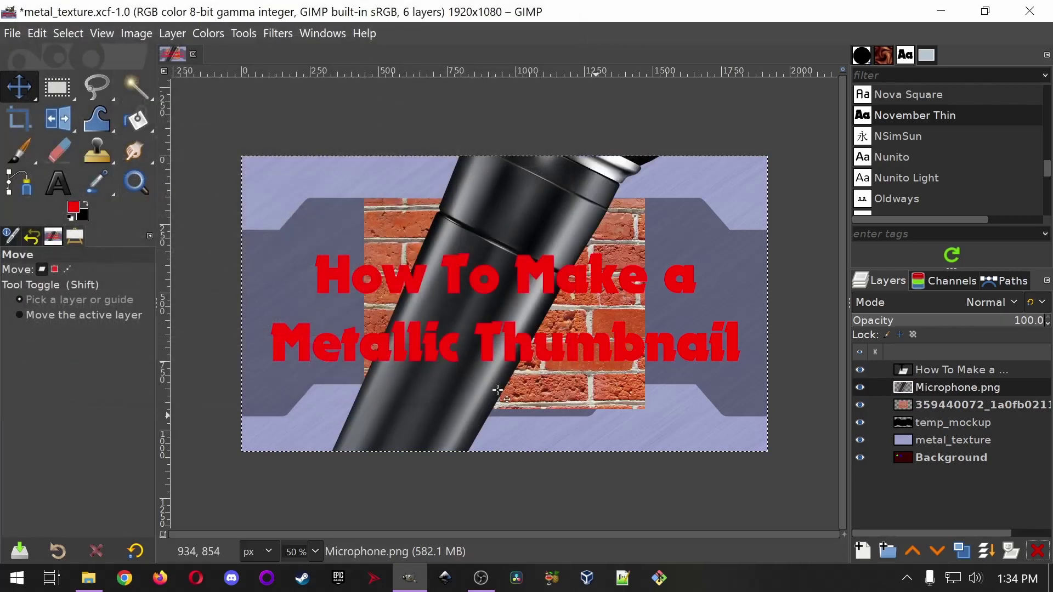
- Shift the microphone image lower on the canvas to show its head, and delete the Microphone.png layer
click(950, 403)
click(946, 390)
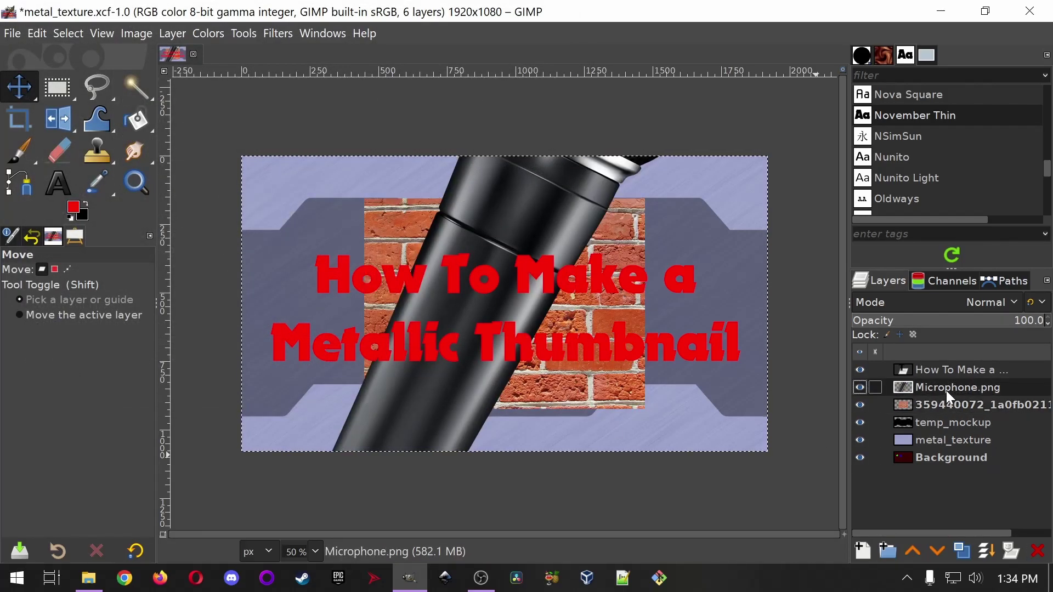
drag(553, 207, 473, 317)
click(966, 405)
key(ctrl+z)
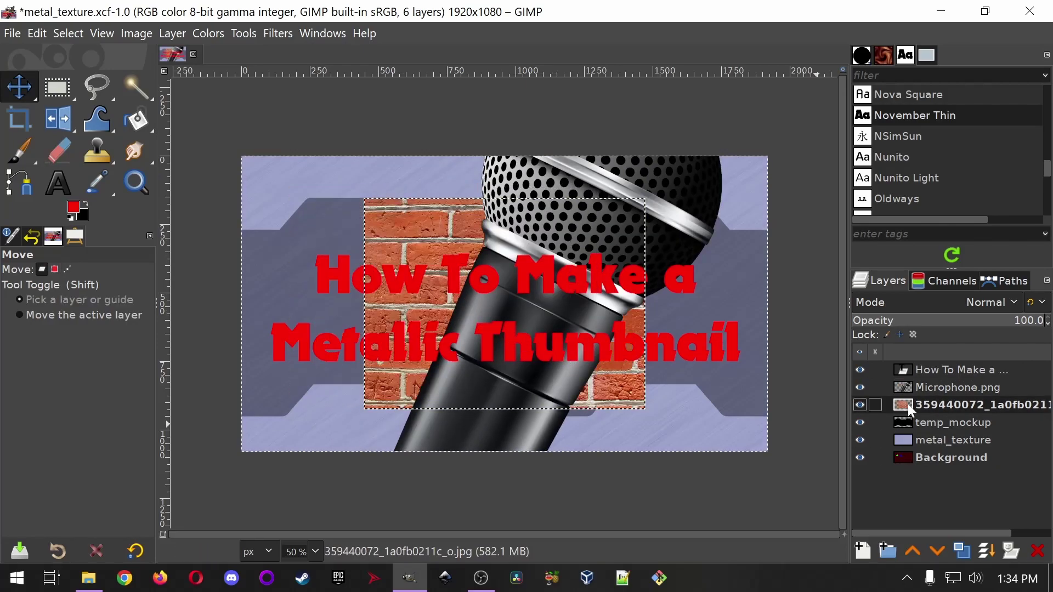
click(1038, 551)
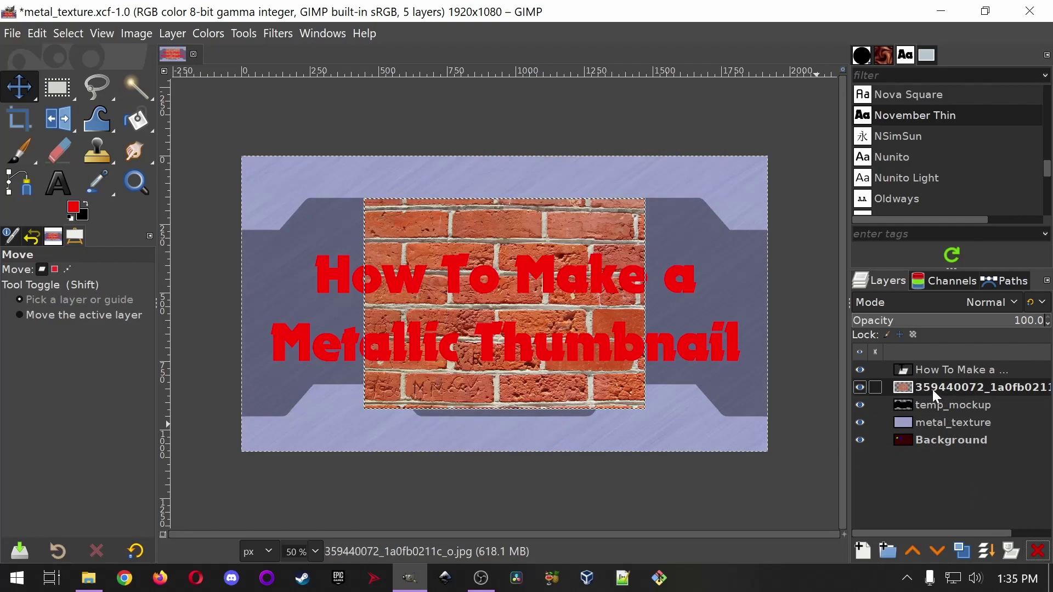
- Move the brick photo layer beneath temp_mockup, directly above metal_texture
drag(932, 390, 938, 420)
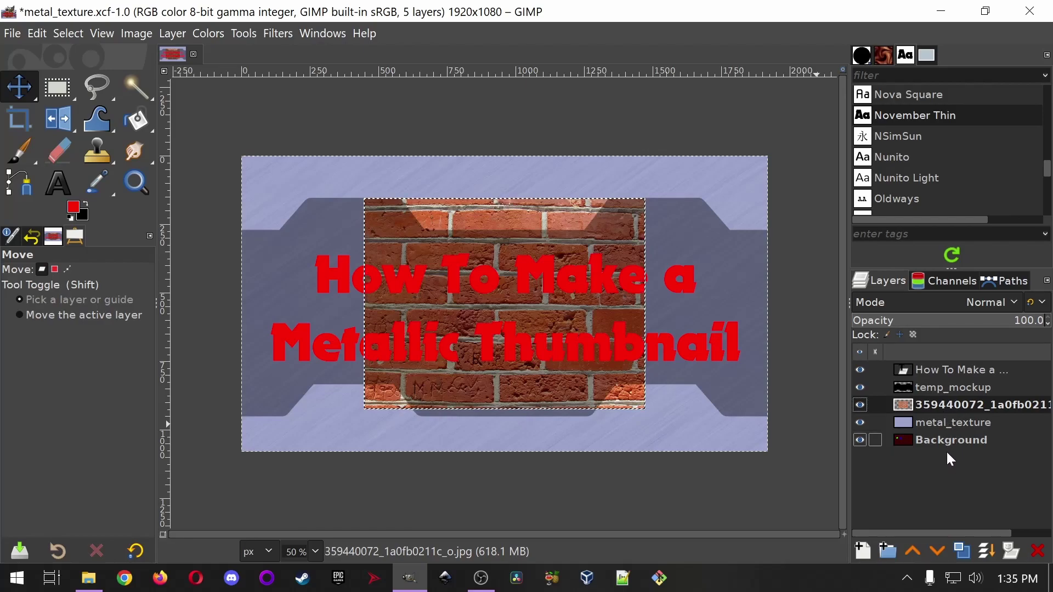
click(957, 426)
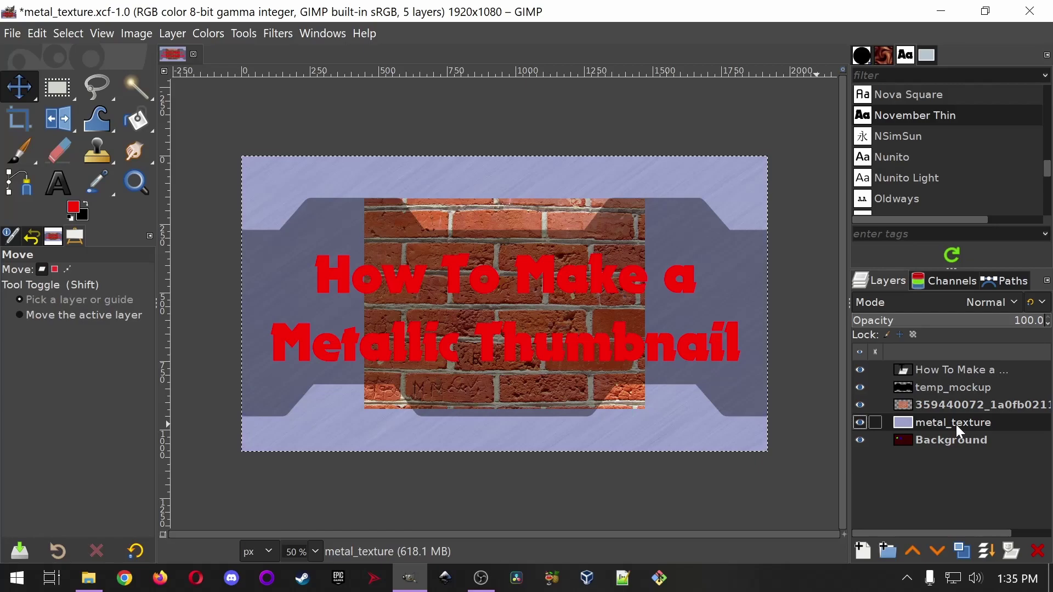
- Rename the 359440072_1a0fb0211c_o.jpg layer as brick and save the image
click(949, 405)
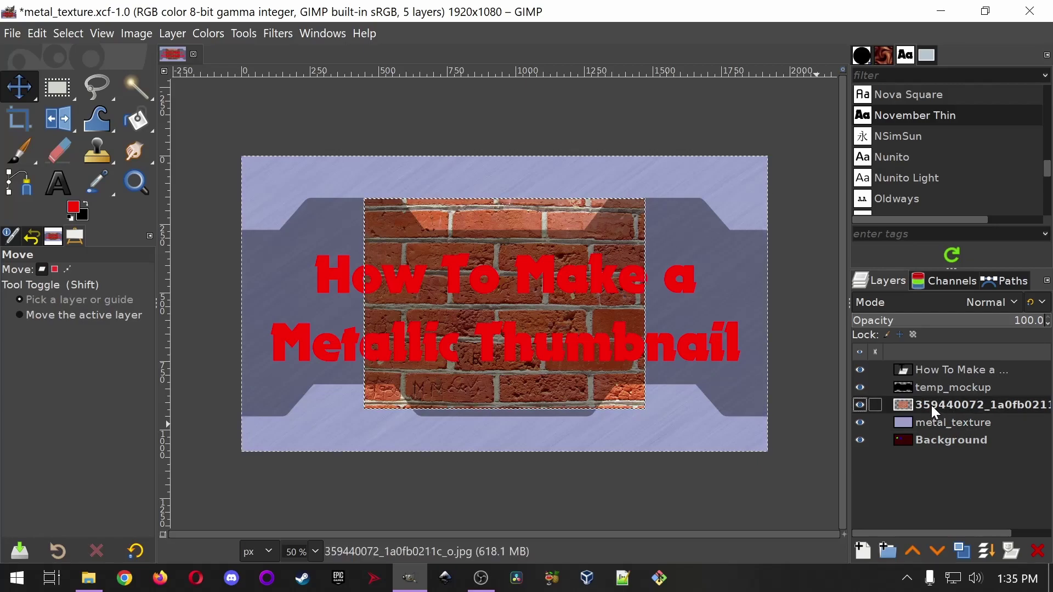
double_click(932, 406)
text(brick)
key(Return)
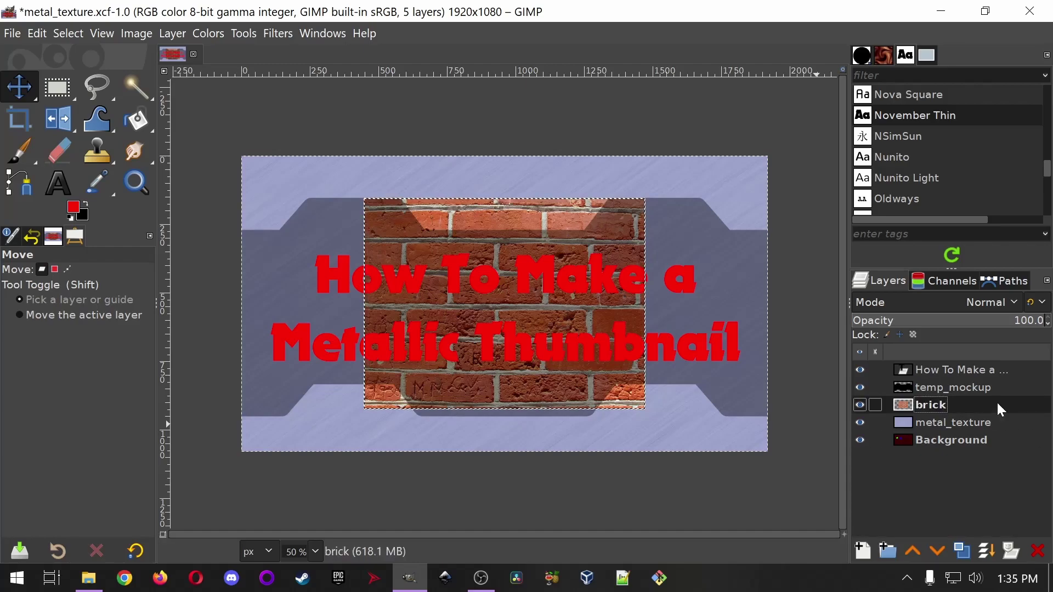
key(ctrl+s)
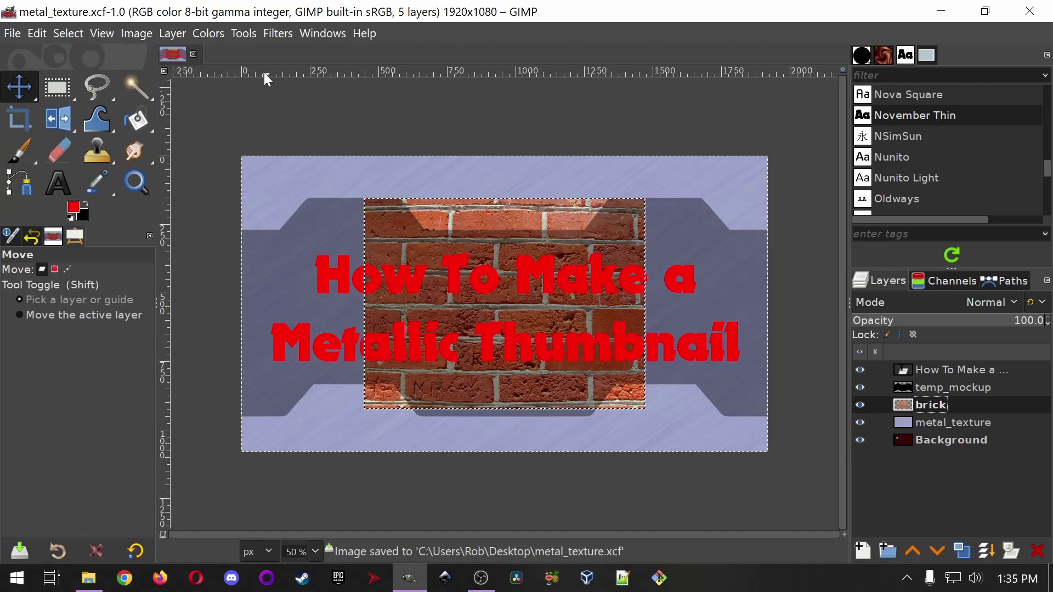
- Try resizing the brick layer's boundary to the image size, undo it, and check the layer's alpha channel option
click(169, 34)
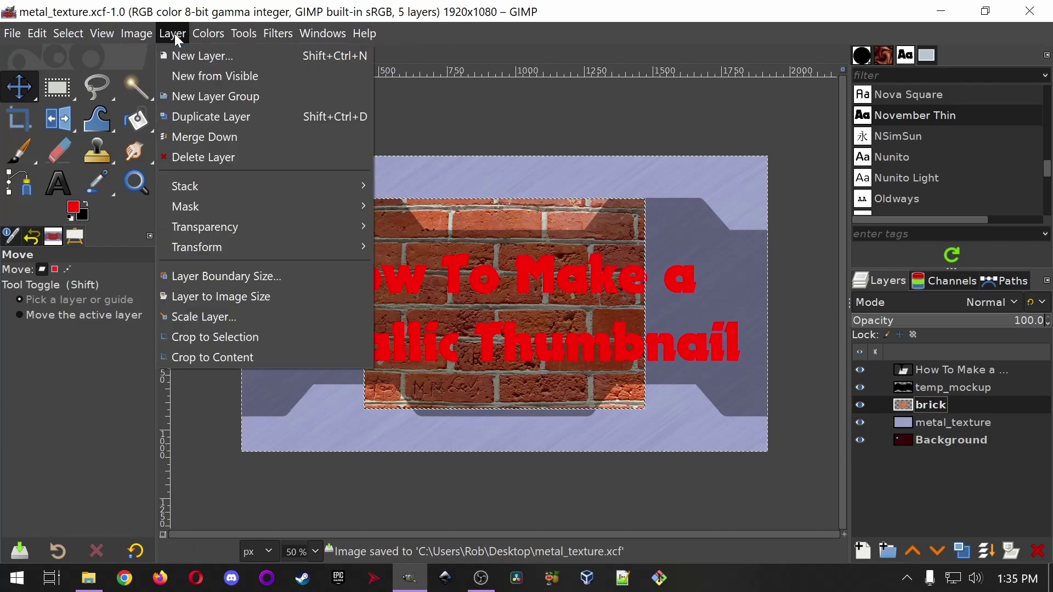
click(246, 297)
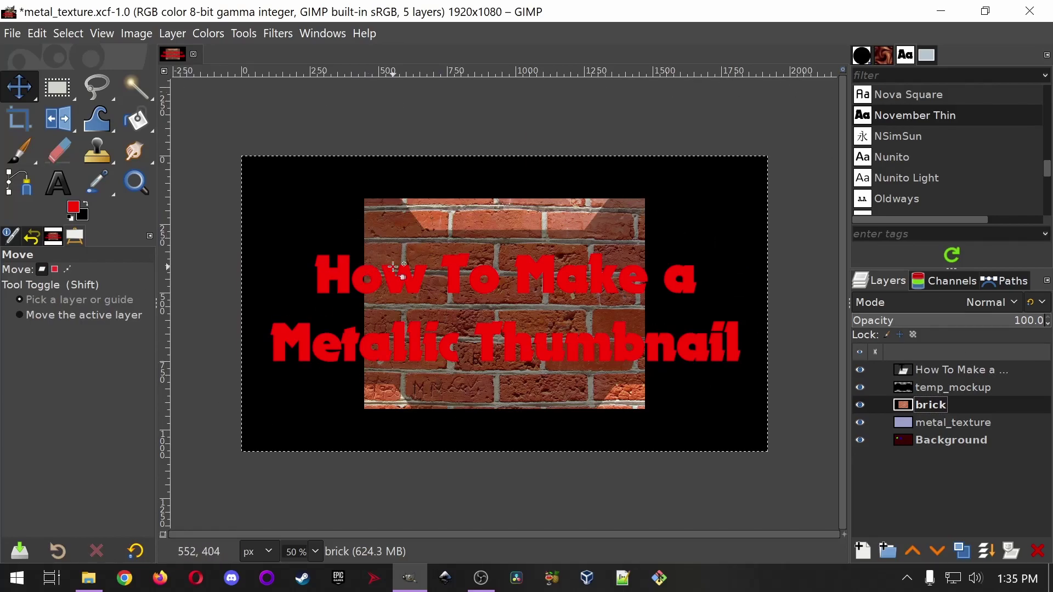
key(ctrl+z)
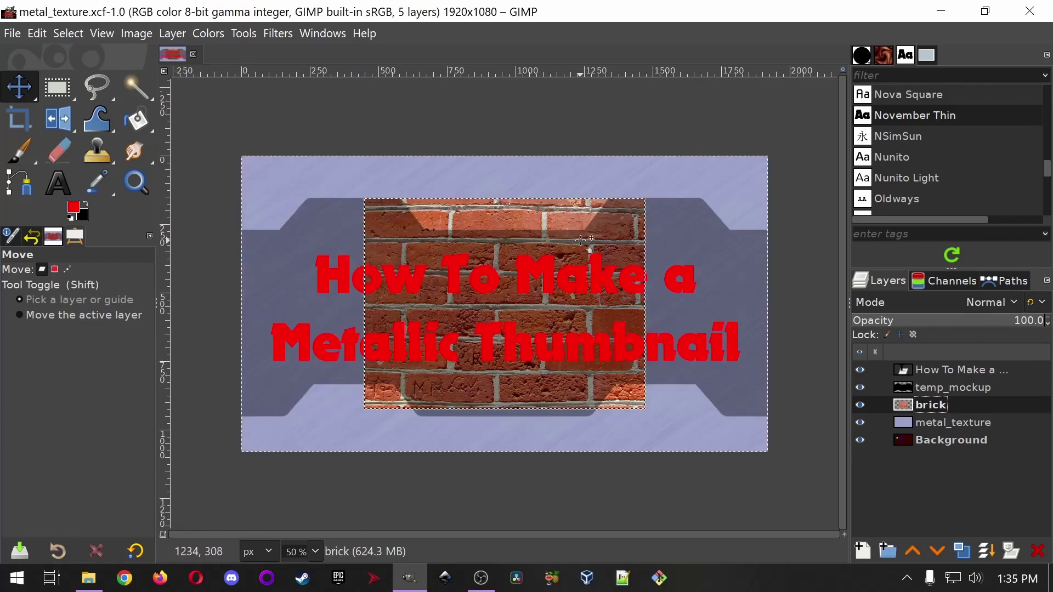
right_click(931, 409)
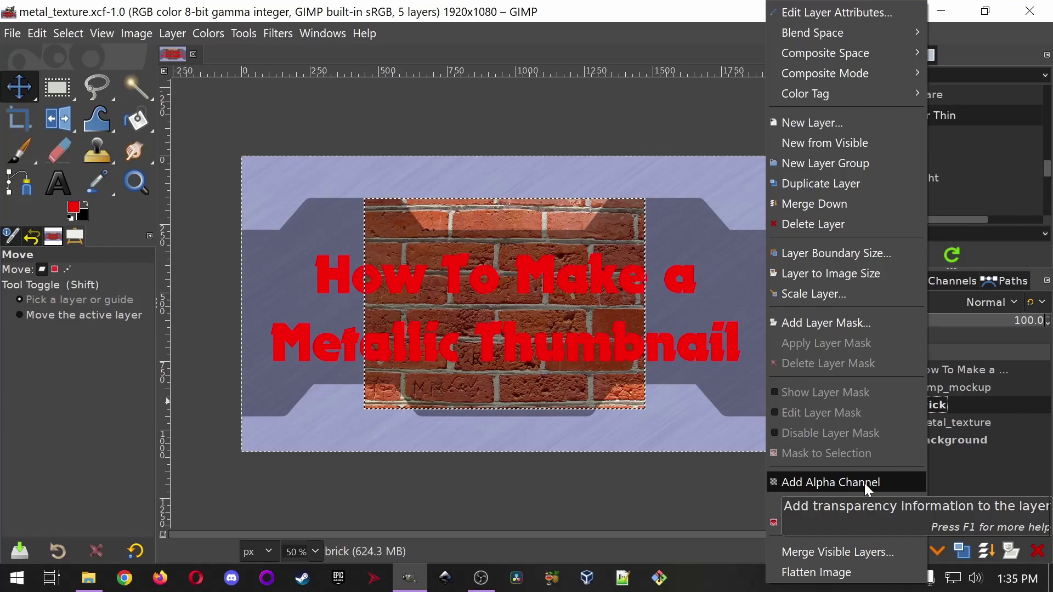
click(673, 484)
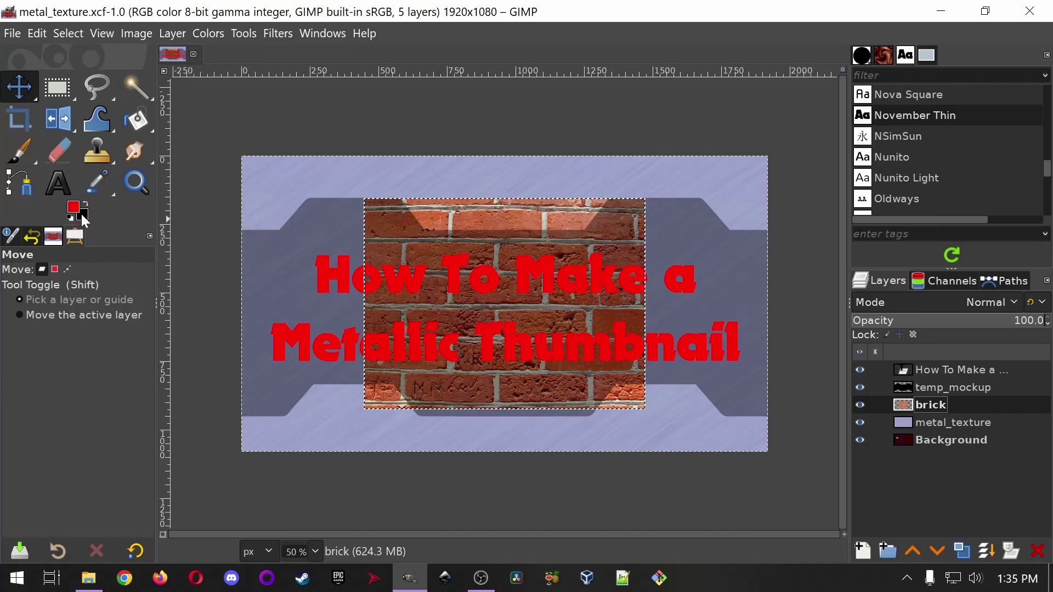
- Change the background color to bright green
click(84, 214)
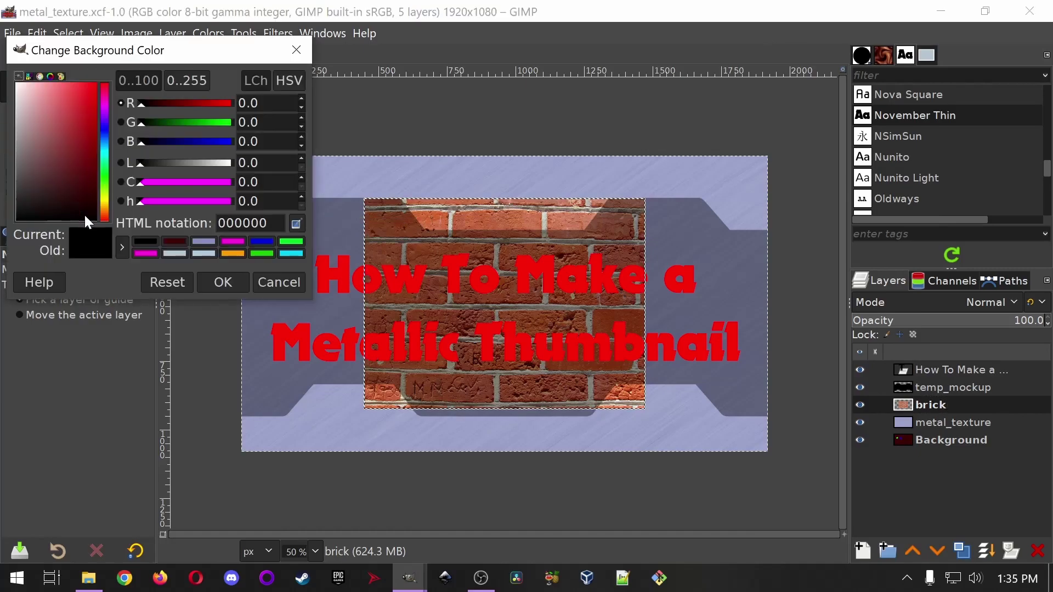
click(105, 175)
click(96, 83)
click(236, 281)
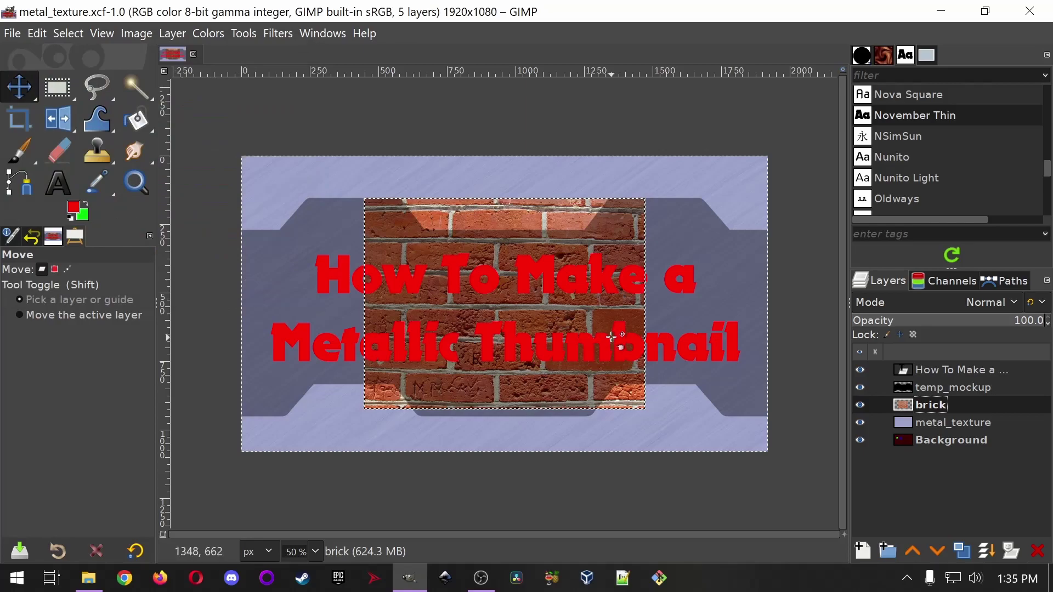
- Try Layer to Image Size on the brick layer with the green background color, and undo it
click(169, 35)
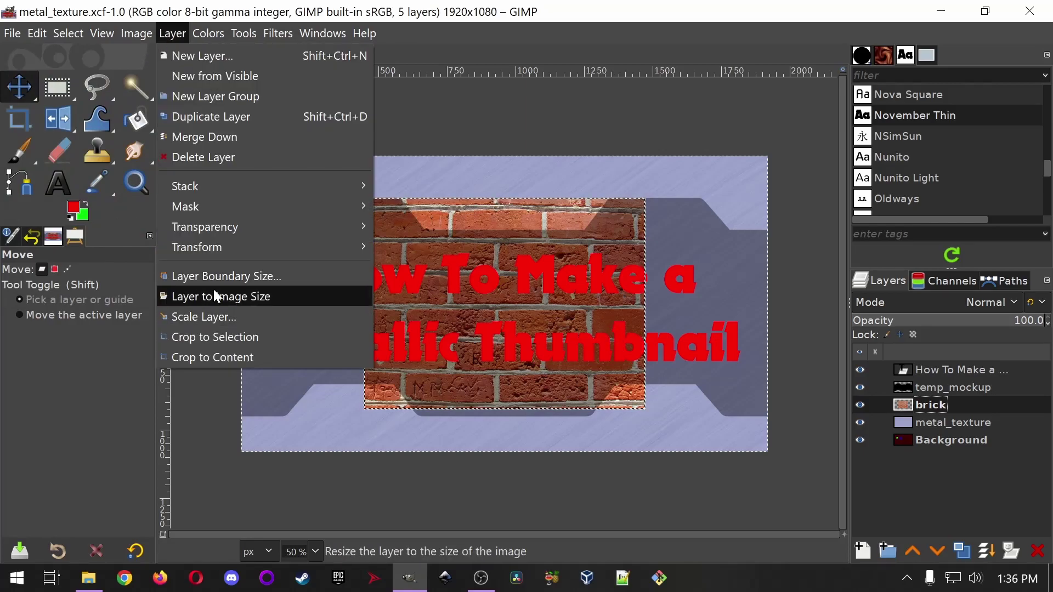
click(232, 297)
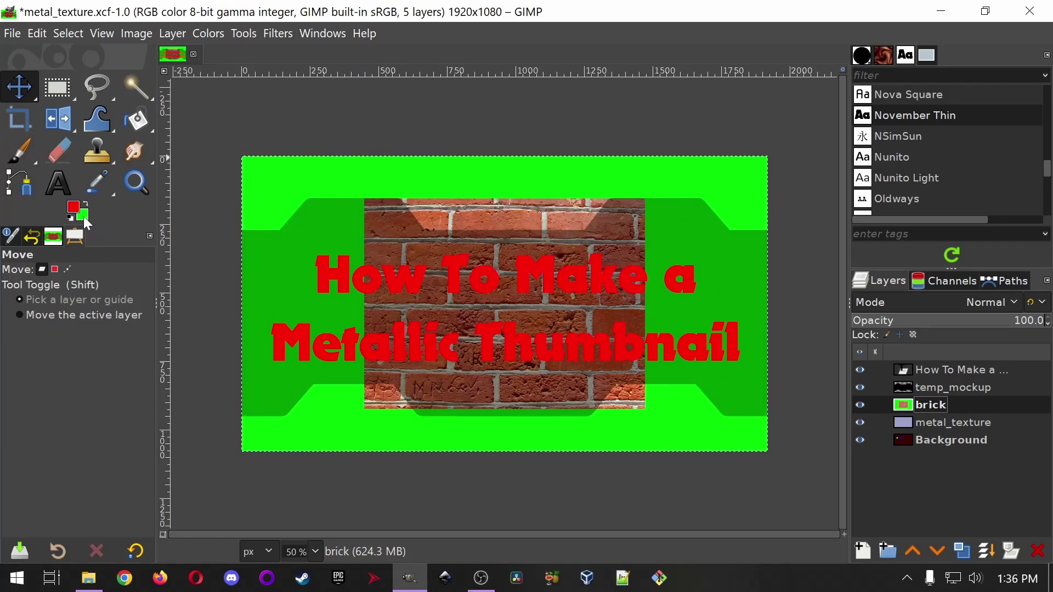
key(ctrl+z)
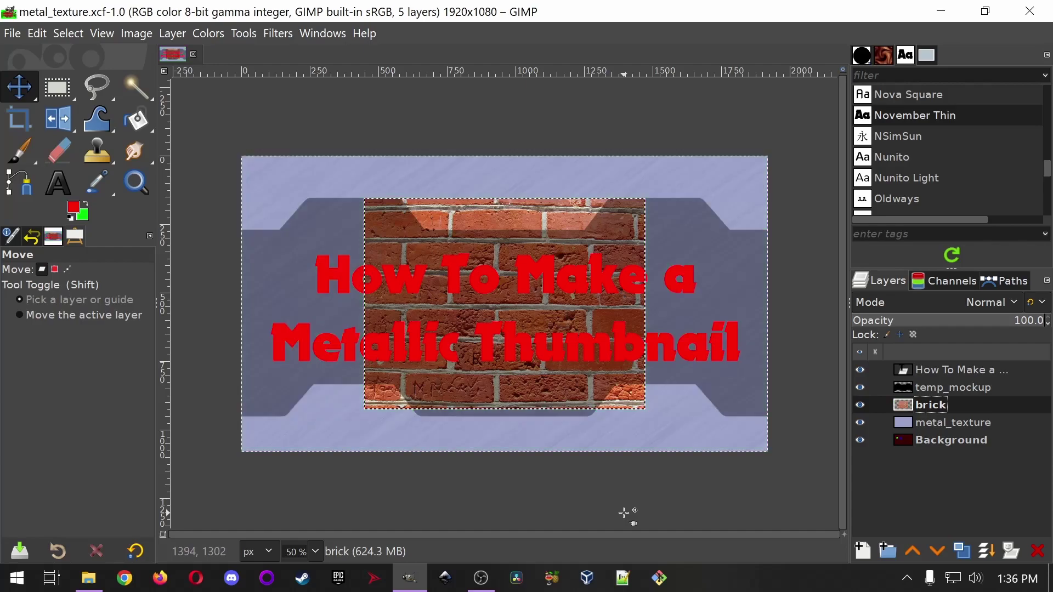
- Add an alpha channel to the brick layer and try Layer to Image Size on it again
right_click(928, 406)
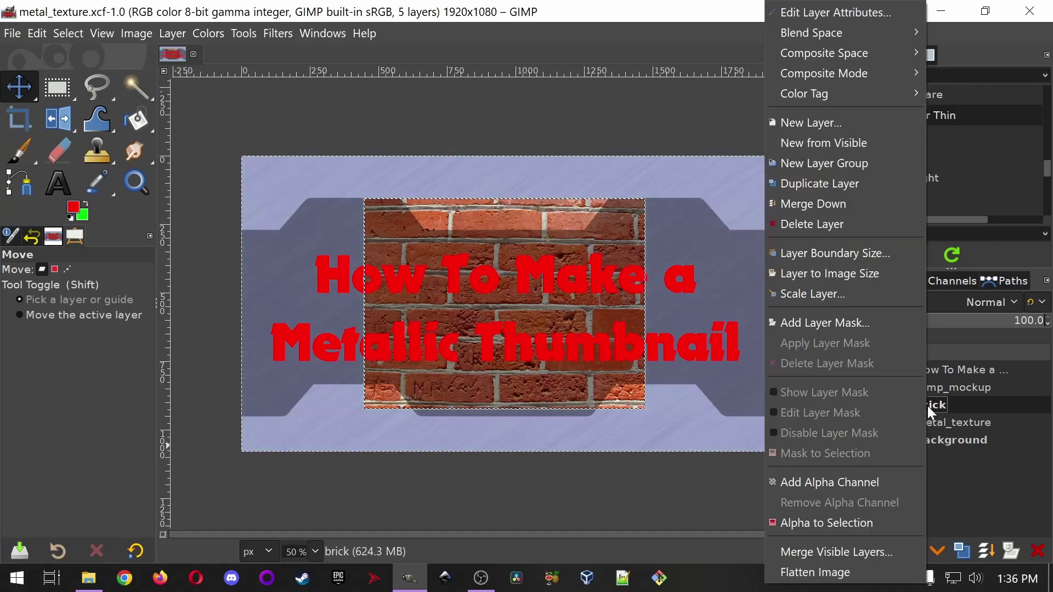
click(849, 481)
click(167, 34)
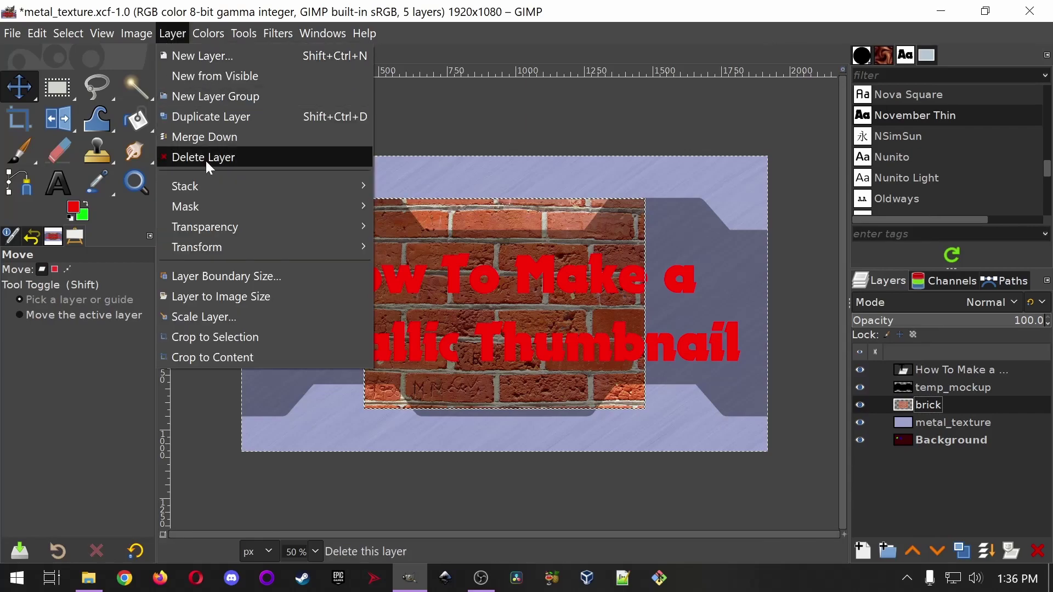
click(225, 296)
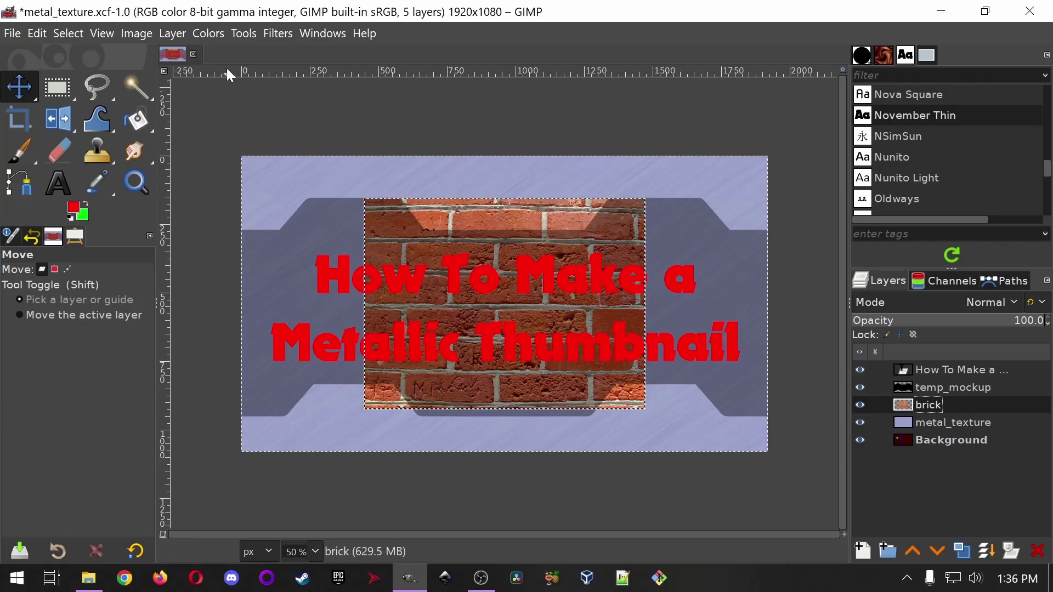
- Try scaling the brick layer to a width of 1920 px with linked proportions, and cancel the scaling
click(175, 34)
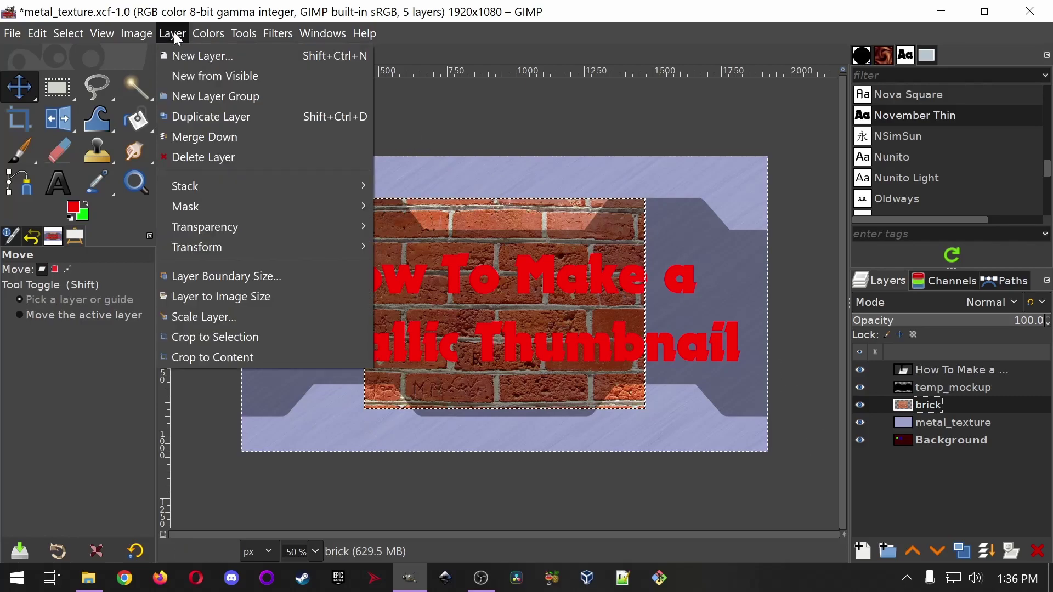
click(235, 315)
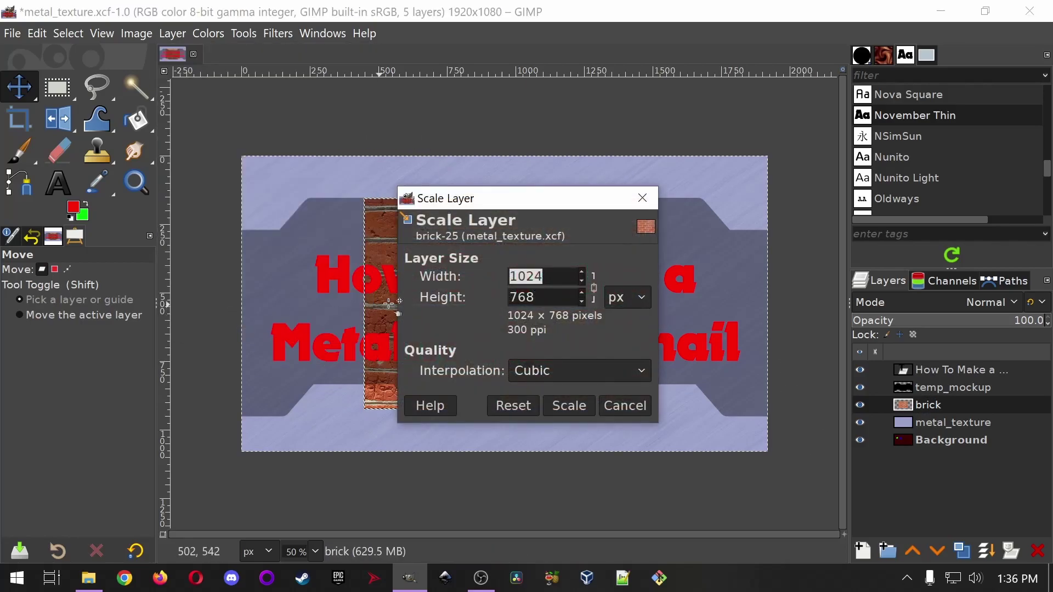
key(End)
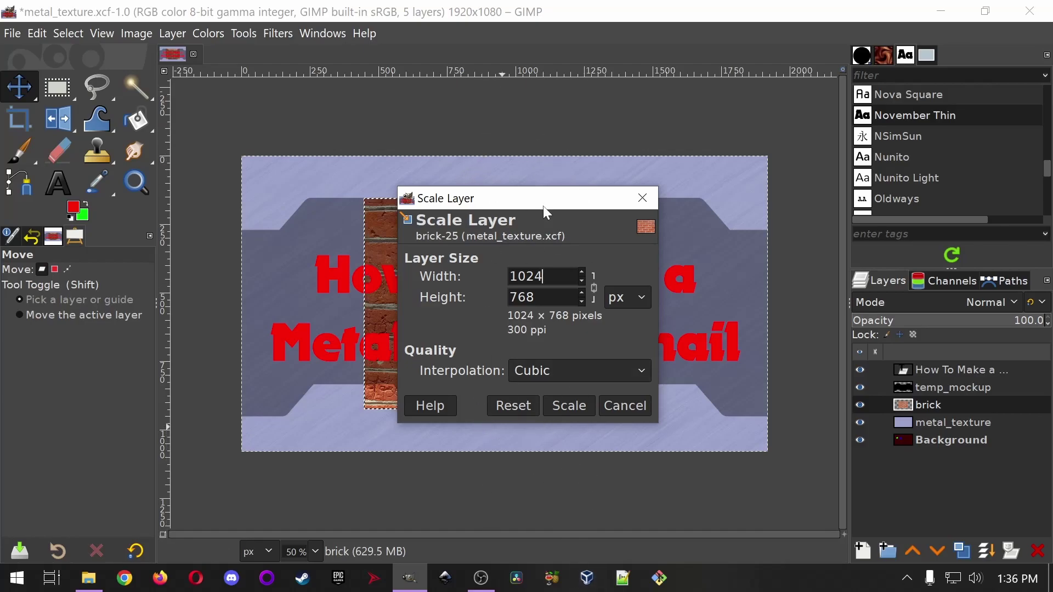
key(ctrl+a)
text(1920)
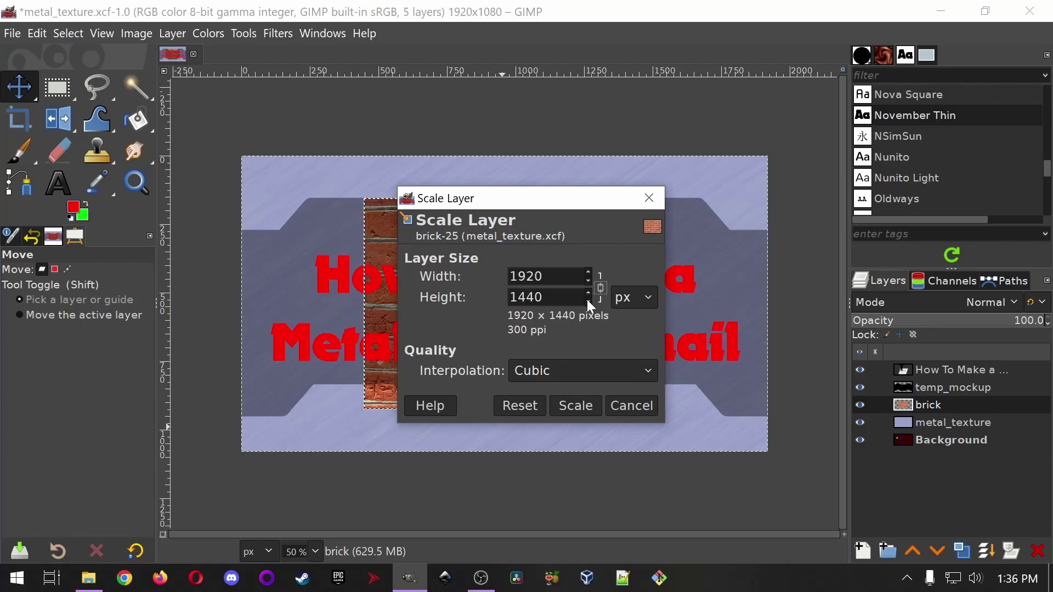
click(638, 410)
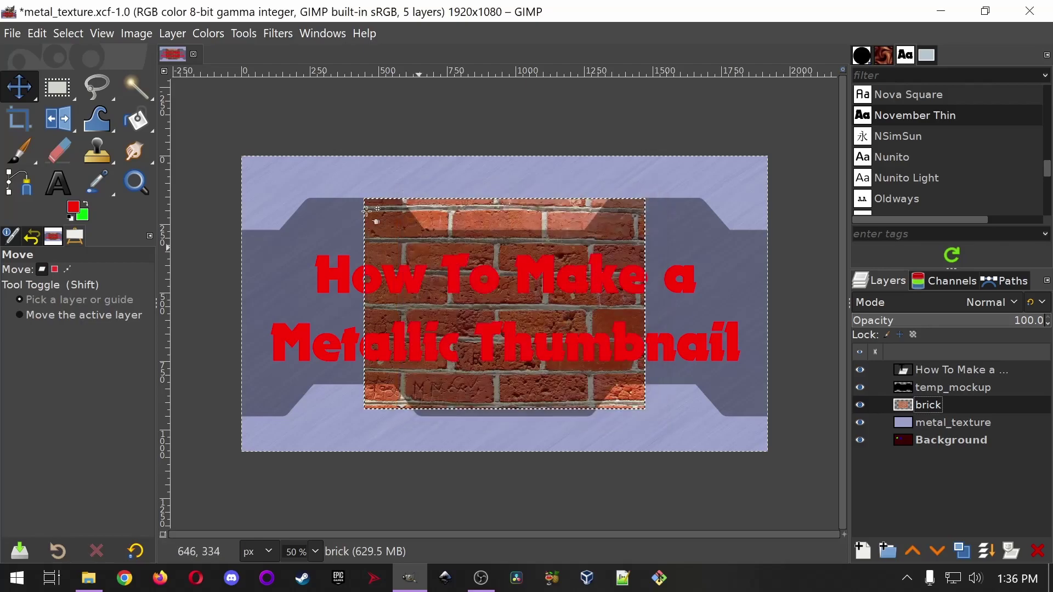
- Start scaling the brick layer again and set its height to 1080 px with the proportions linked
click(180, 31)
click(346, 319)
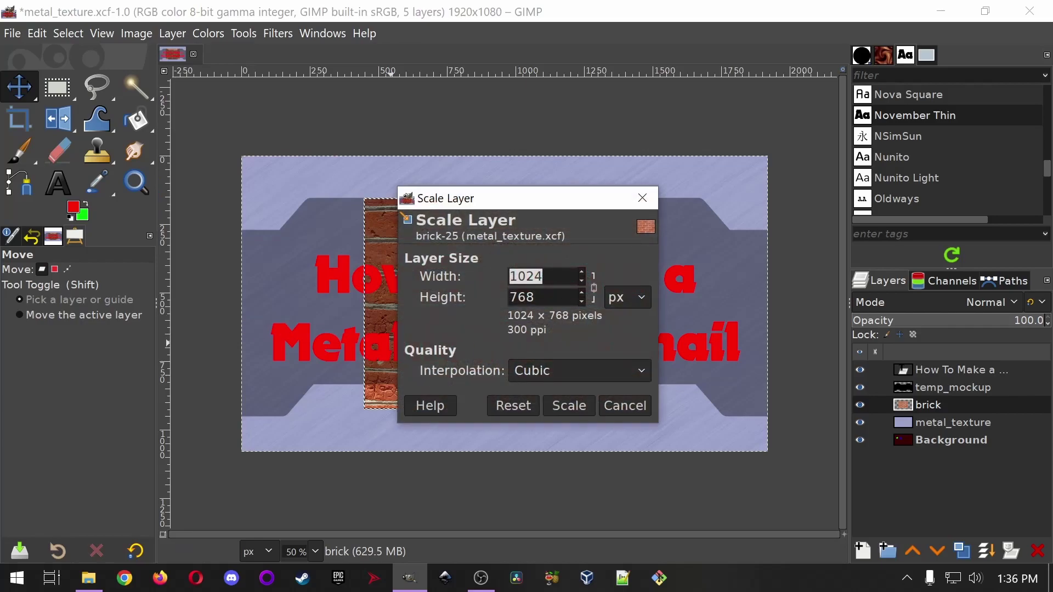
key(Tab)
text(1080)
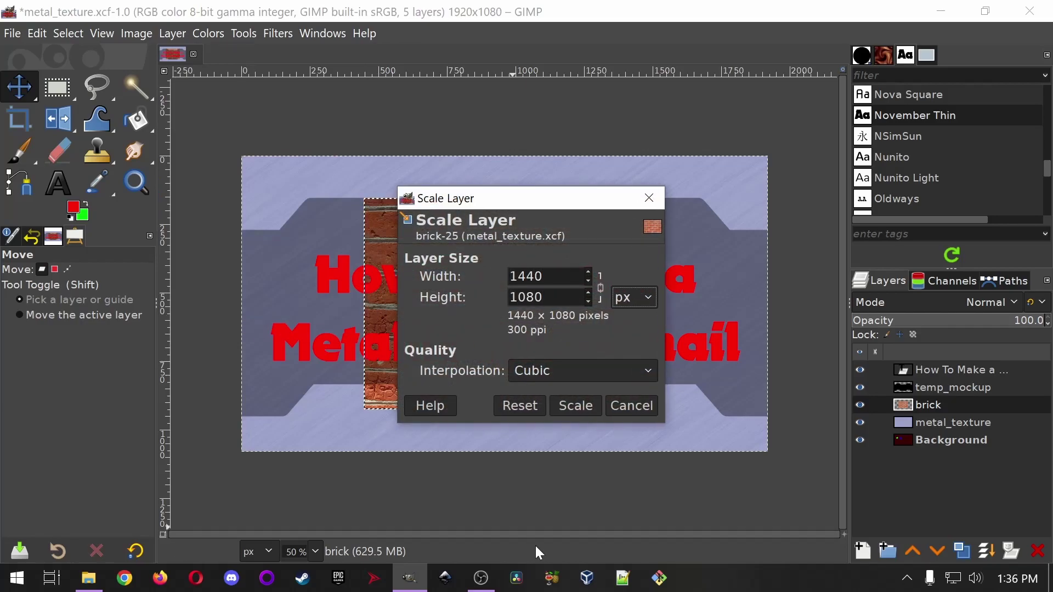
- Set the brick layer's scaled width to 1920 px, keeping the proportions linked
drag(543, 276, 509, 276)
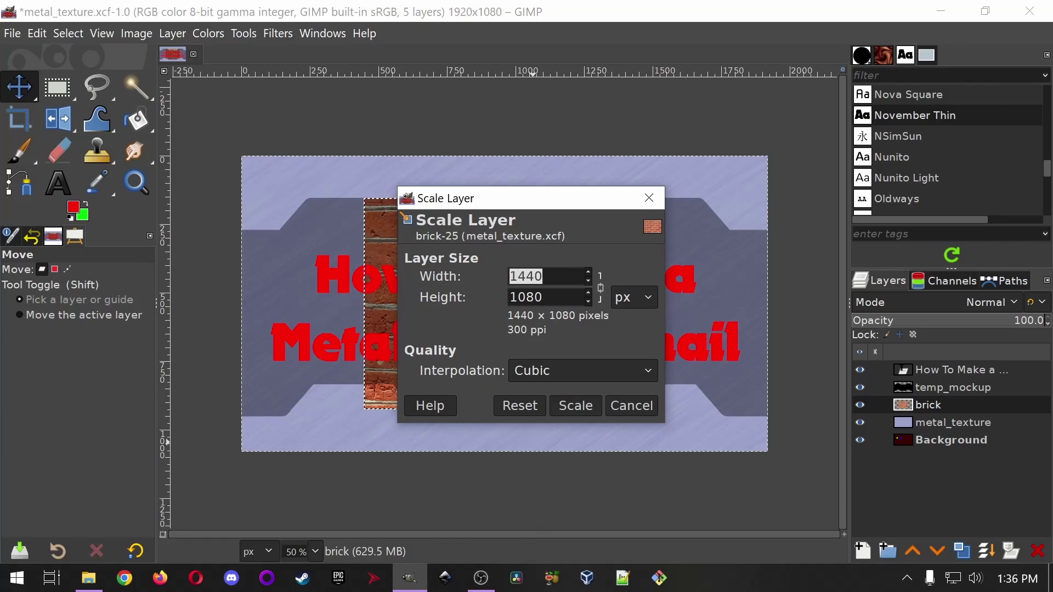
click(544, 276)
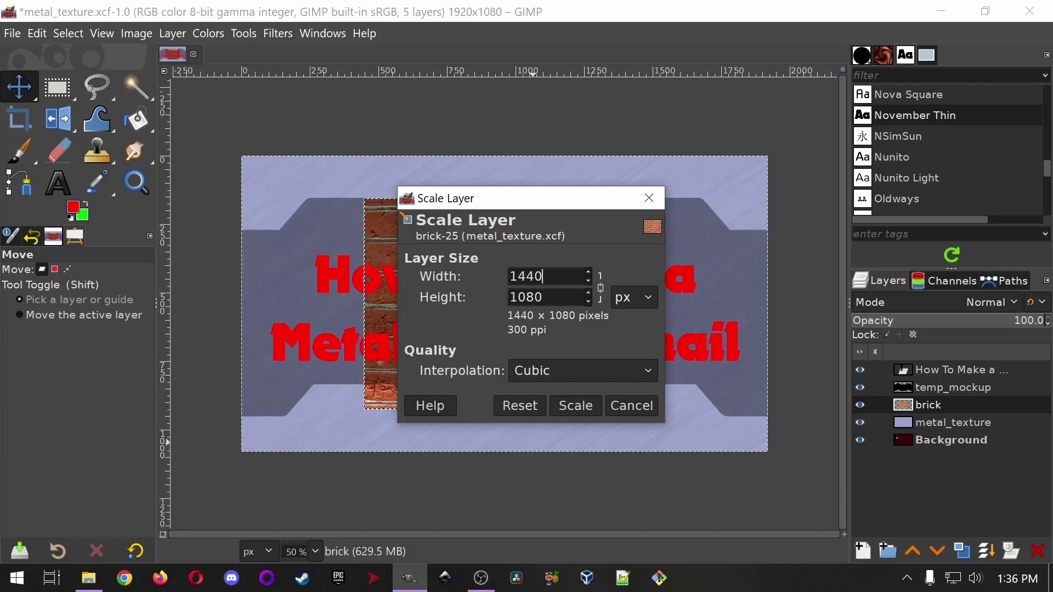
drag(545, 277, 449, 310)
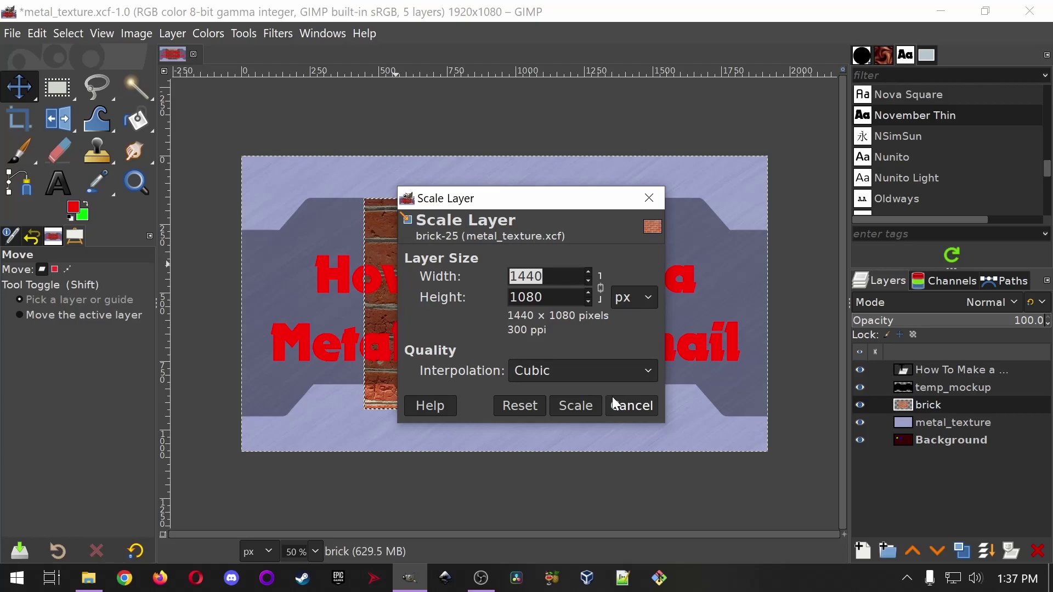
text(1920)
key(Tab)
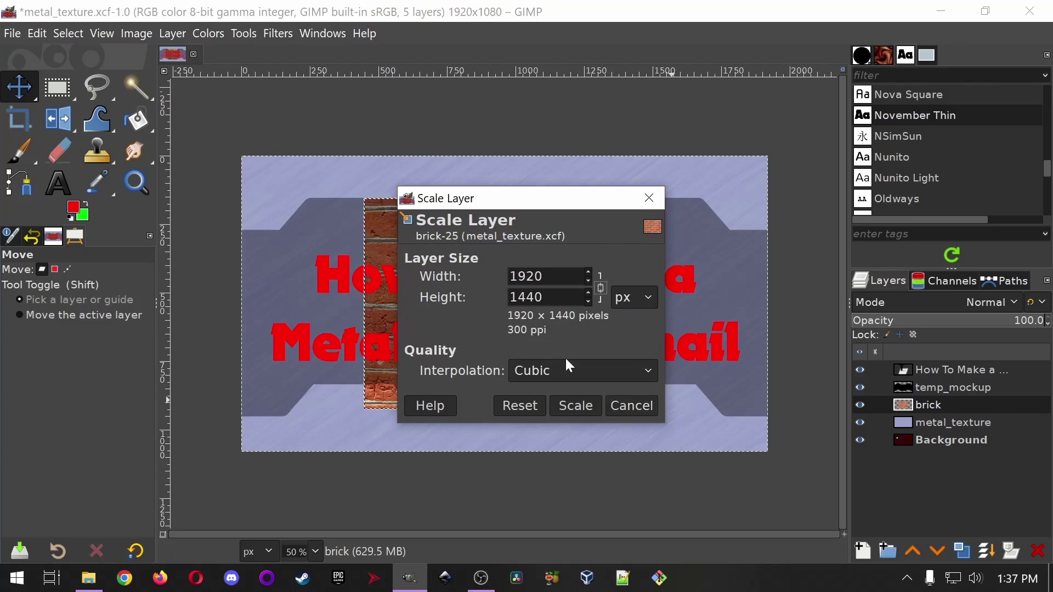
- Try scaling the brick layer to 1920 × 1080 px with the proportions unlinked, and undo the scaling
drag(522, 201, 729, 344)
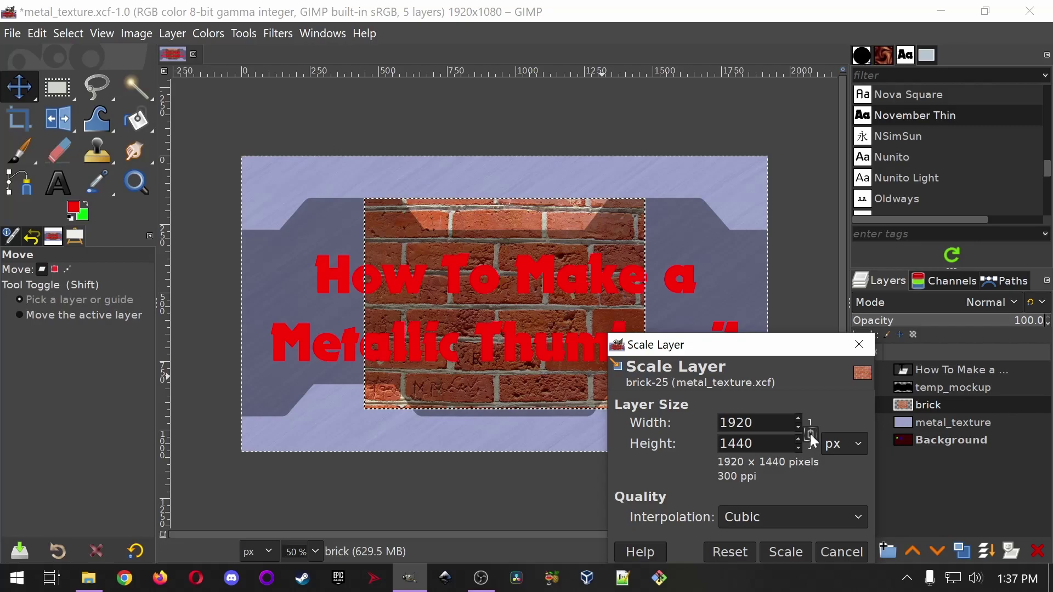
drag(778, 351, 619, 141)
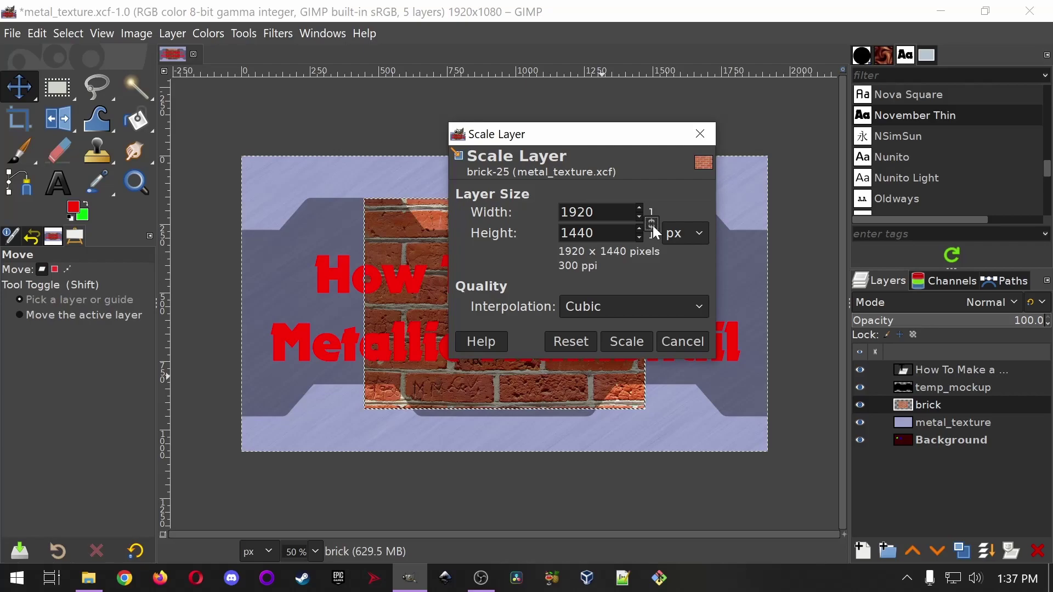
double_click(574, 232)
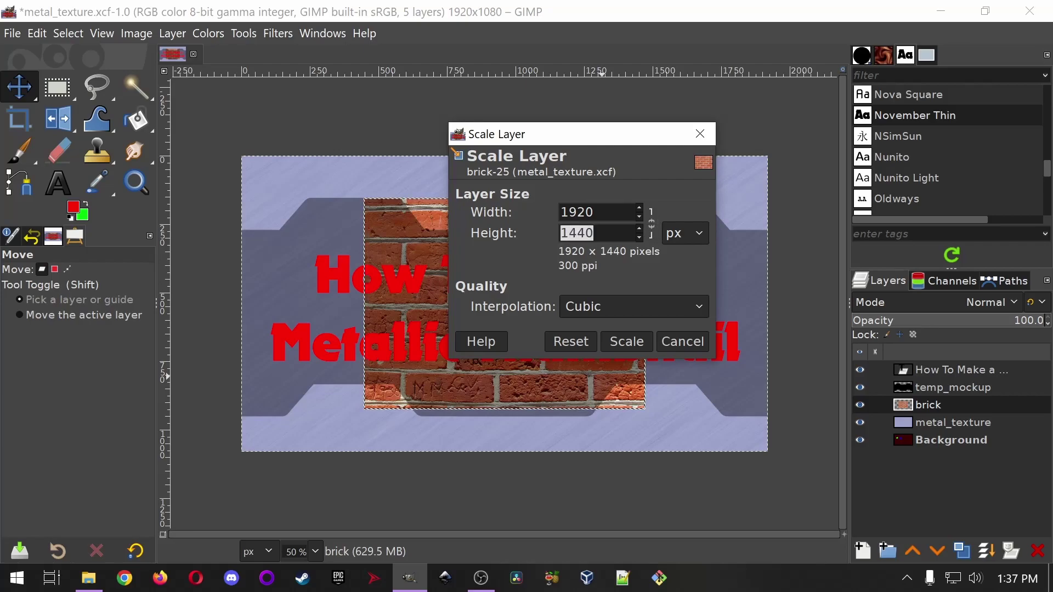
text(10)
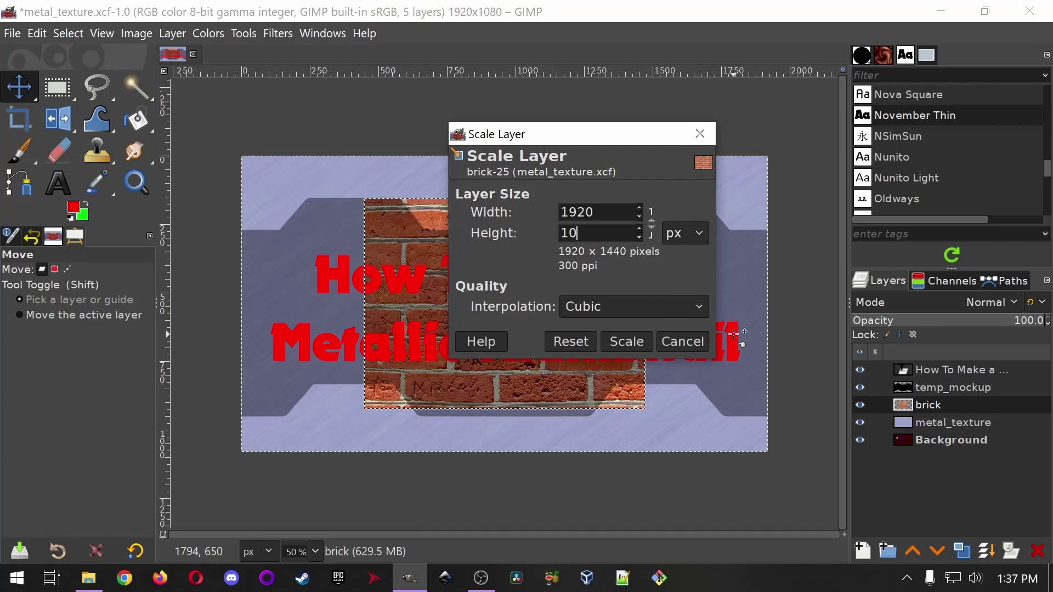
click(635, 349)
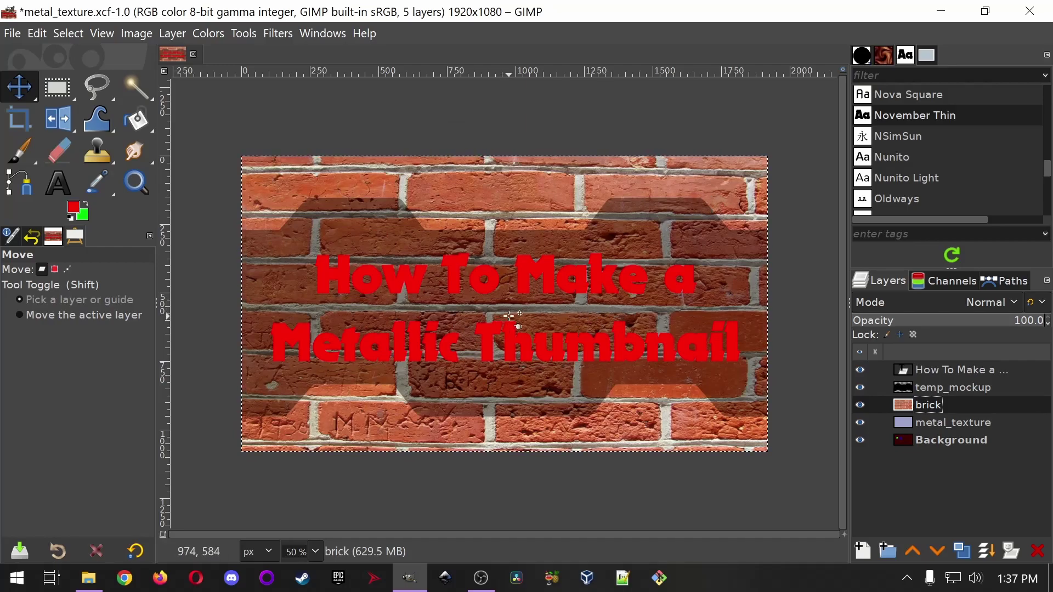
key(ctrl+z)
- Scale the brick layer to a width of 1920 px, keeping the width and height linked
click(172, 34)
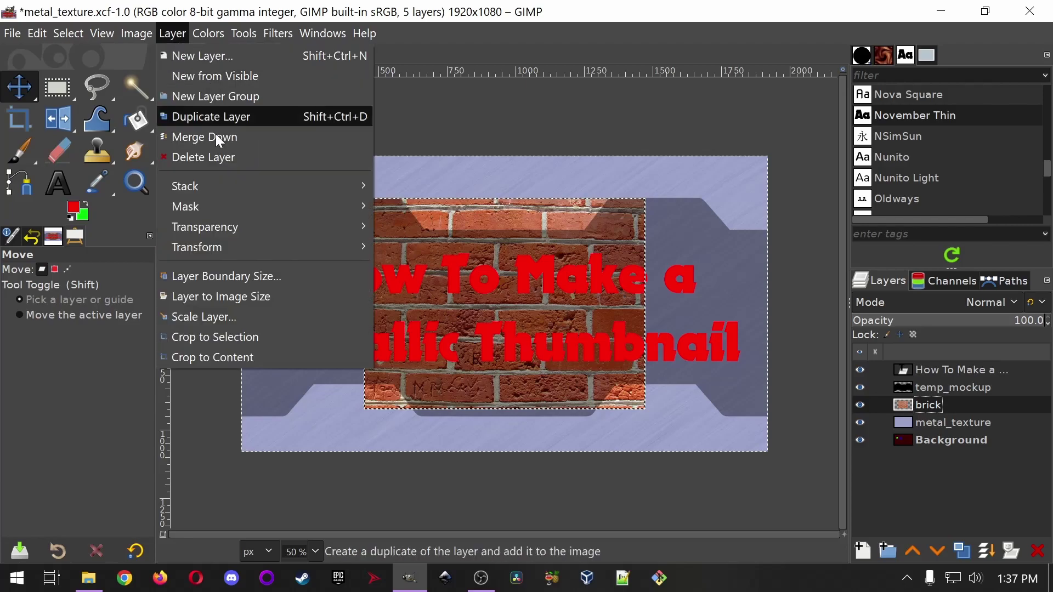
click(228, 310)
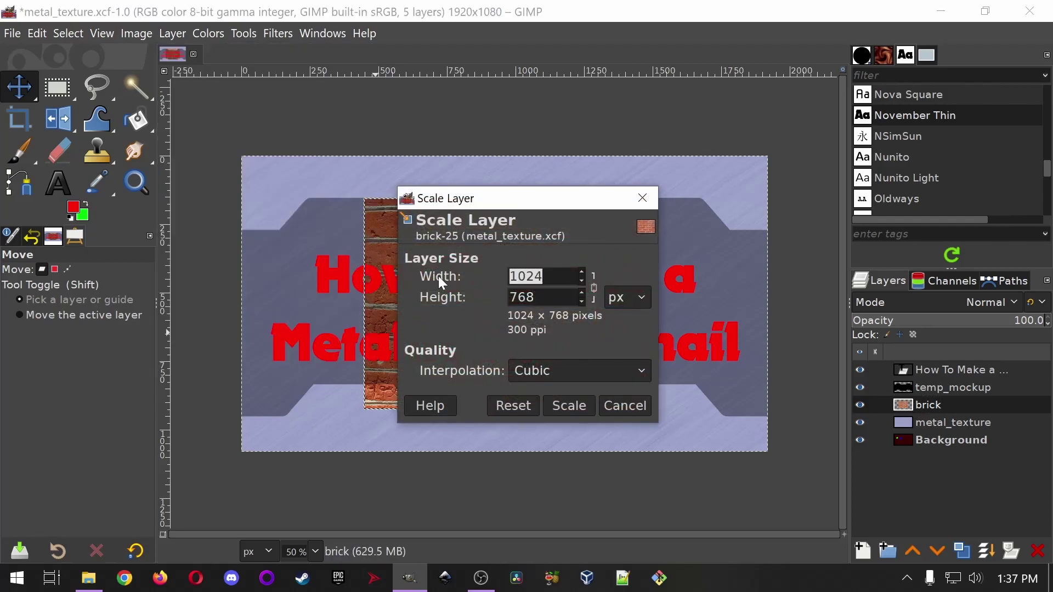
text(1920)
key(Tab)
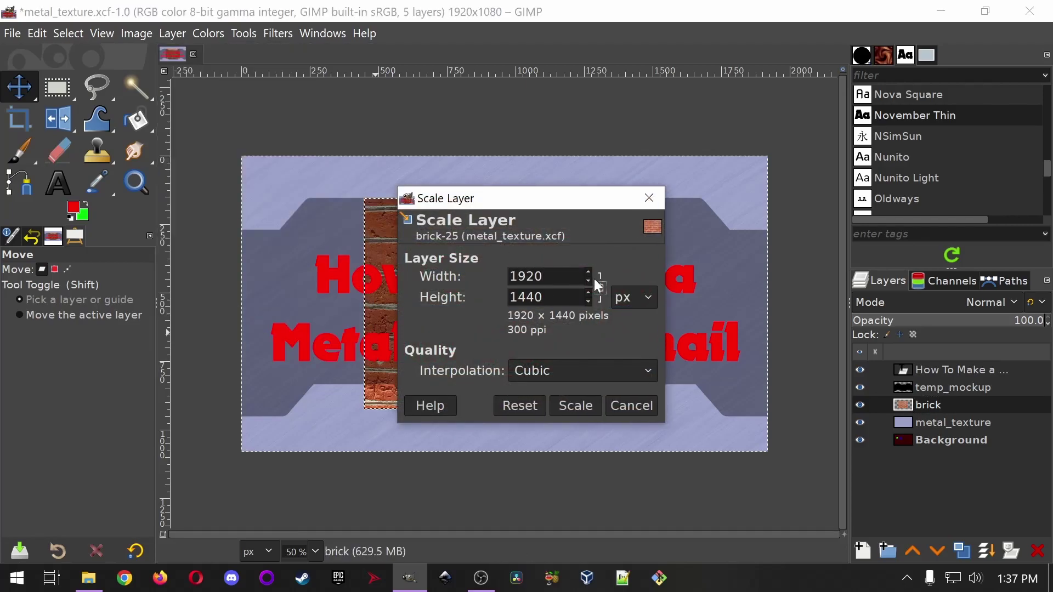
click(573, 407)
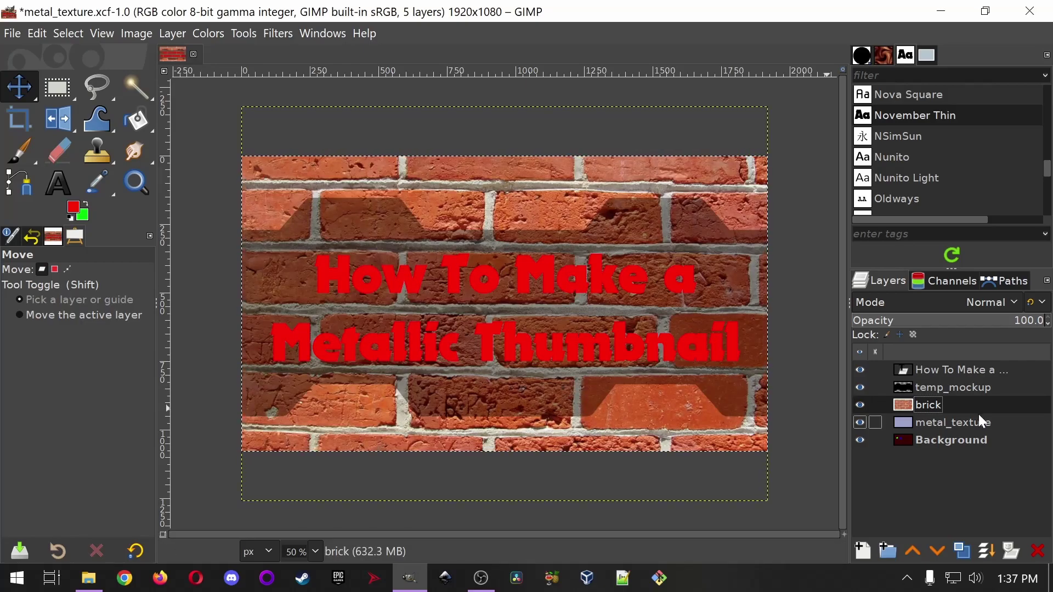
- Raise the temp_mockup layer's opacity to 93.2 and save the image
click(953, 387)
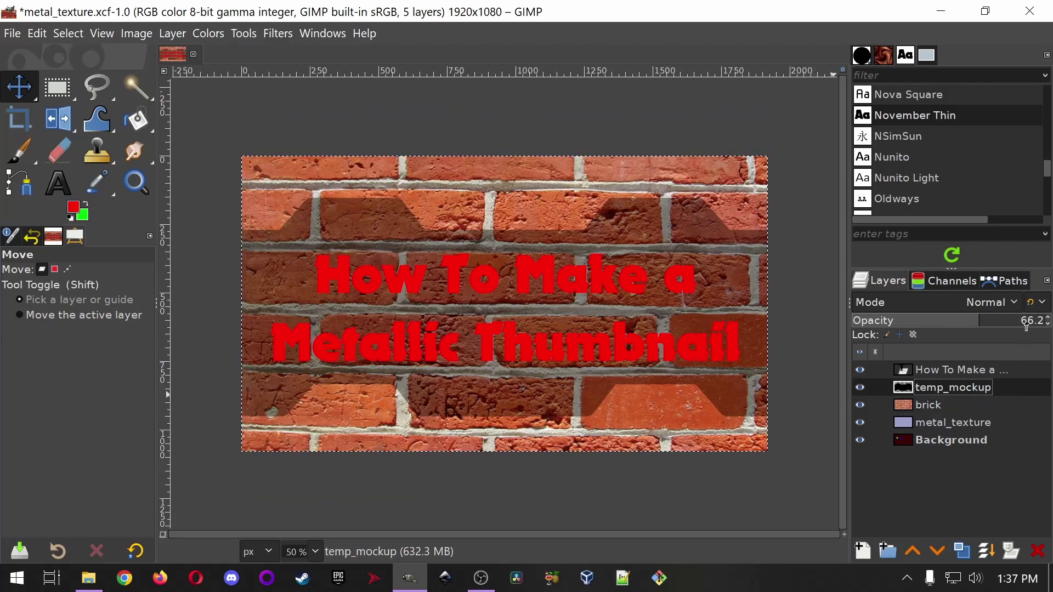
drag(1011, 323, 1033, 326)
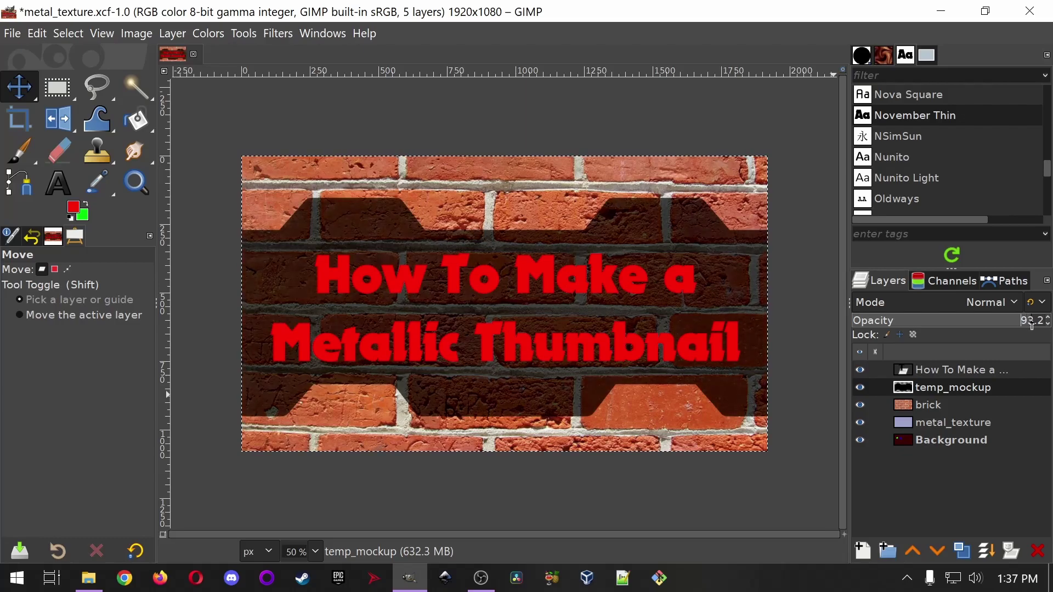
key(ctrl+s)
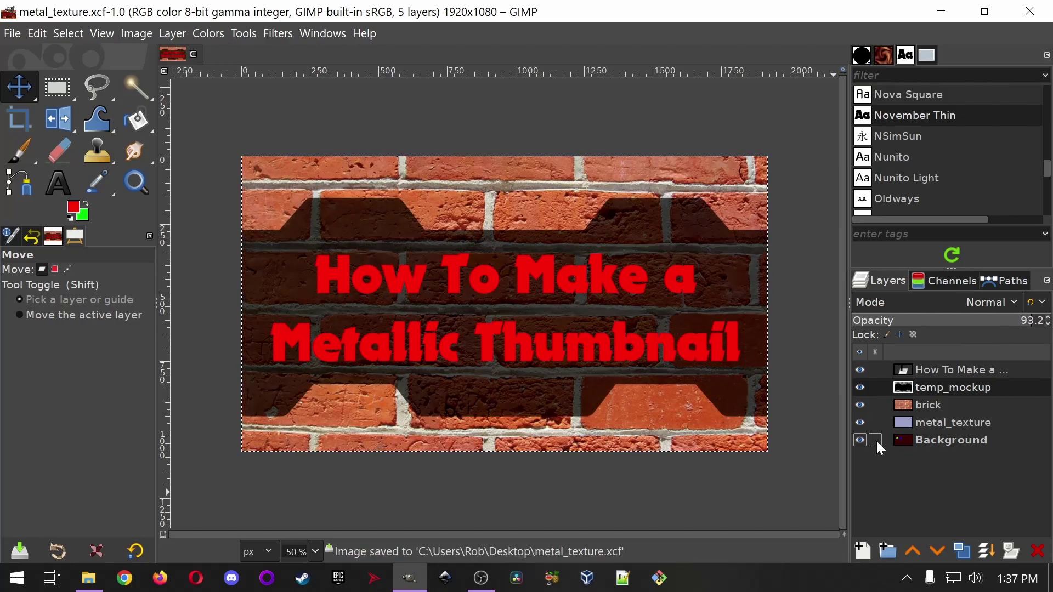
- Hide and show the brick layer to check the metal_texture layer beneath it
click(967, 422)
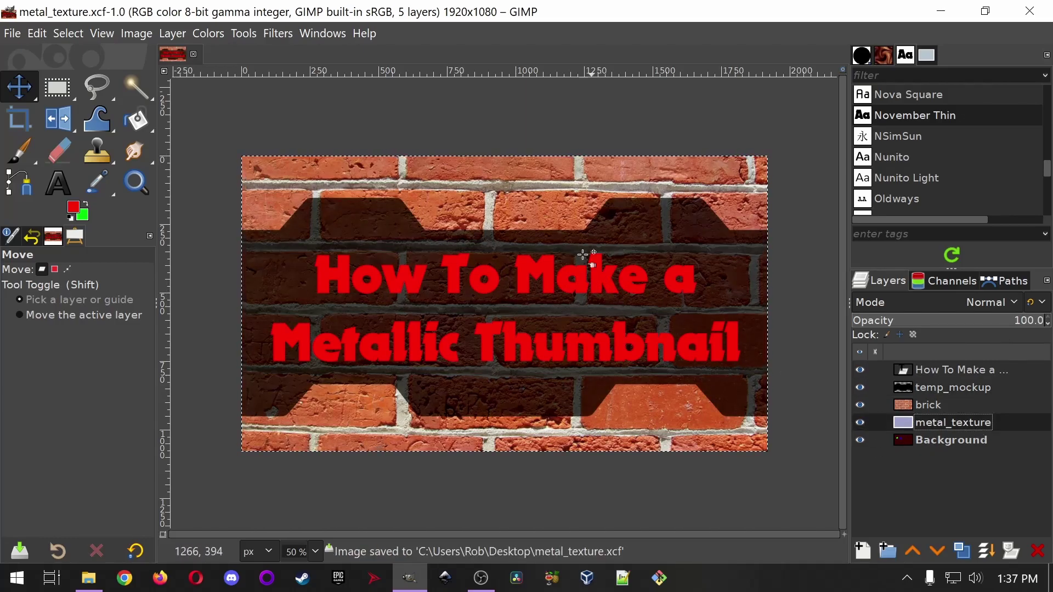
click(861, 406)
click(861, 406)
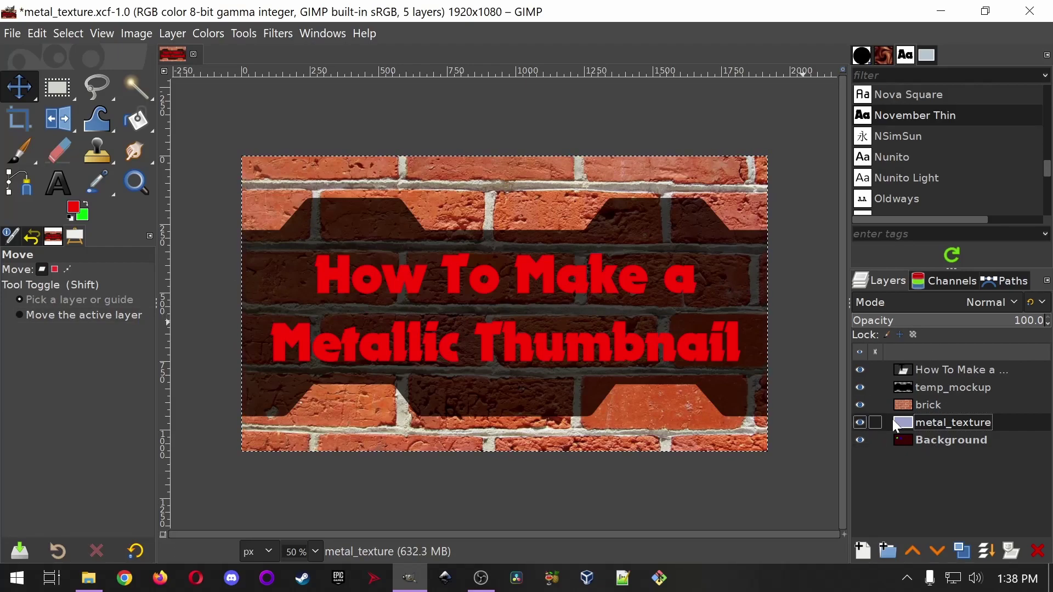
- Try erasing the brick layer above and below the dark mockup band, undo the eraser strokes, and save the image
click(949, 403)
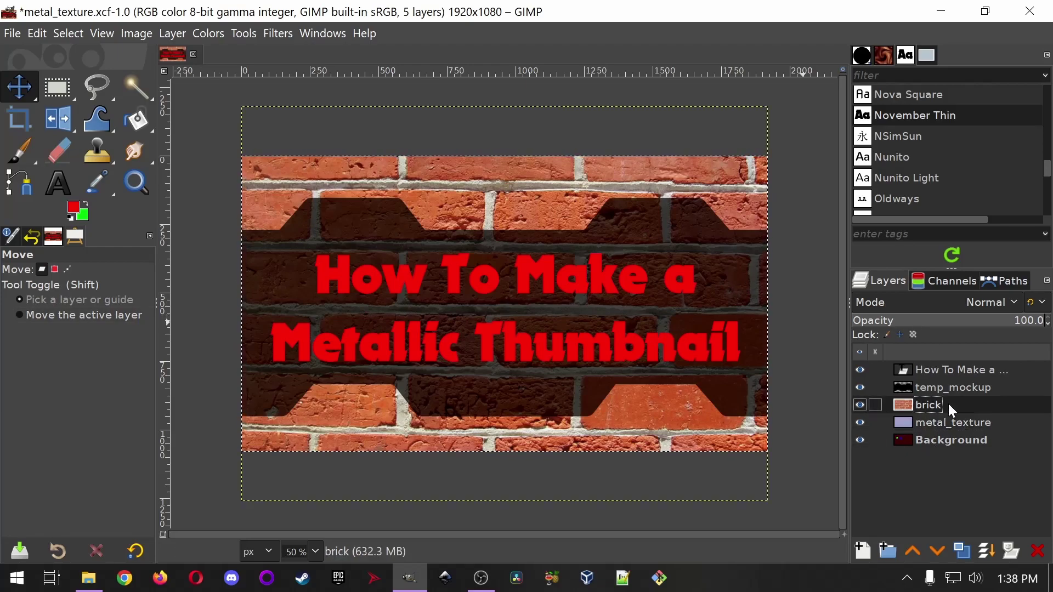
click(57, 150)
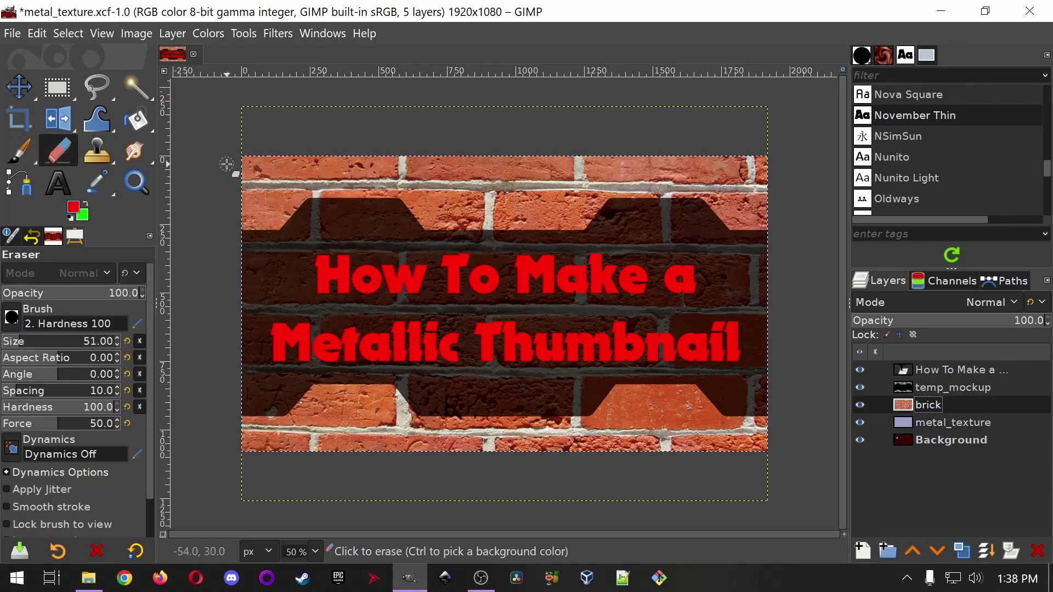
drag(227, 165, 273, 153)
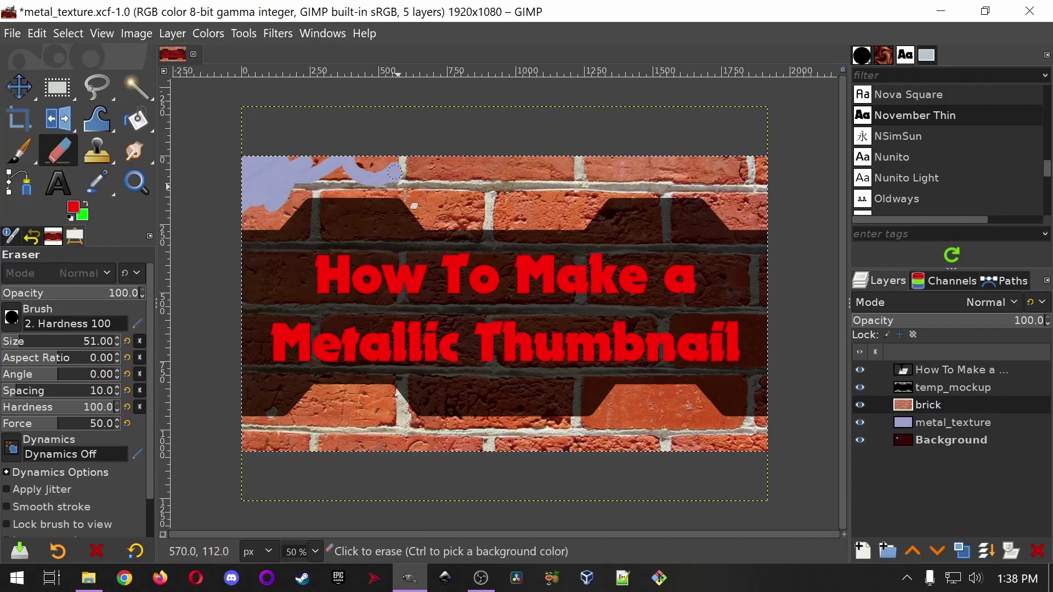
mouse_move(406, 196)
mouse_down()
mouse_move(504, 192)
mouse_move(537, 204)
mouse_up()
drag(696, 164, 765, 203)
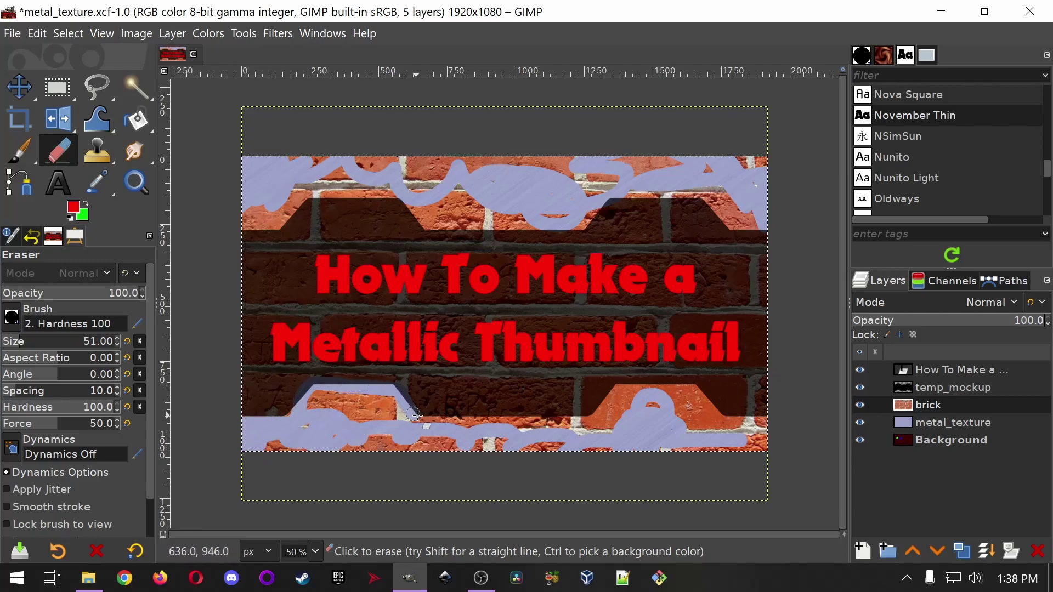
mouse_move(725, 429)
mouse_down()
mouse_move(796, 433)
mouse_move(636, 438)
mouse_move(670, 413)
mouse_move(597, 415)
mouse_move(612, 432)
mouse_move(664, 409)
mouse_move(693, 432)
mouse_move(731, 440)
mouse_up()
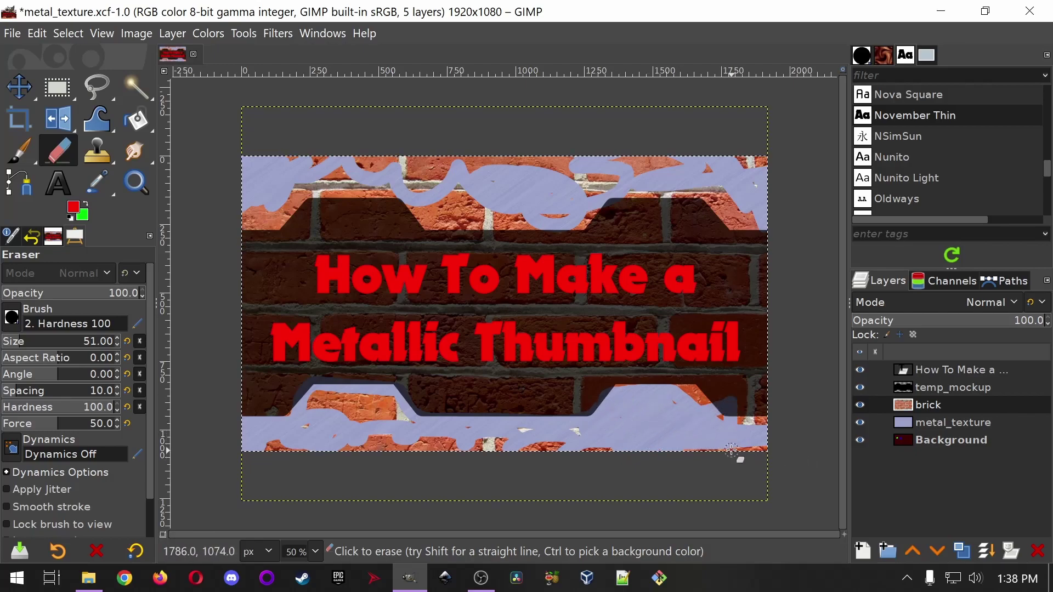
key(ctrl+z)
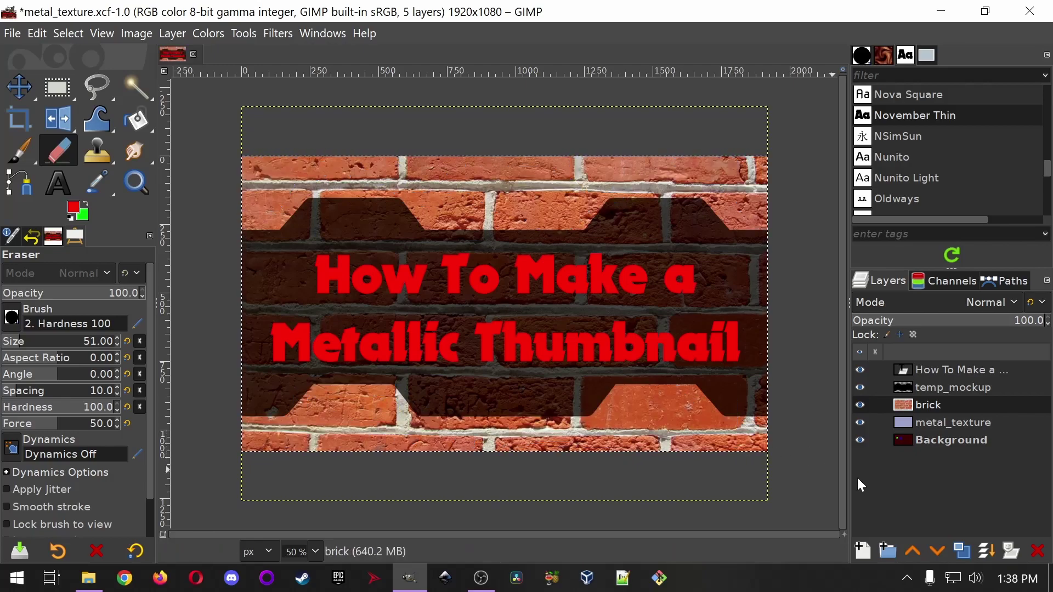
key(ctrl+s)
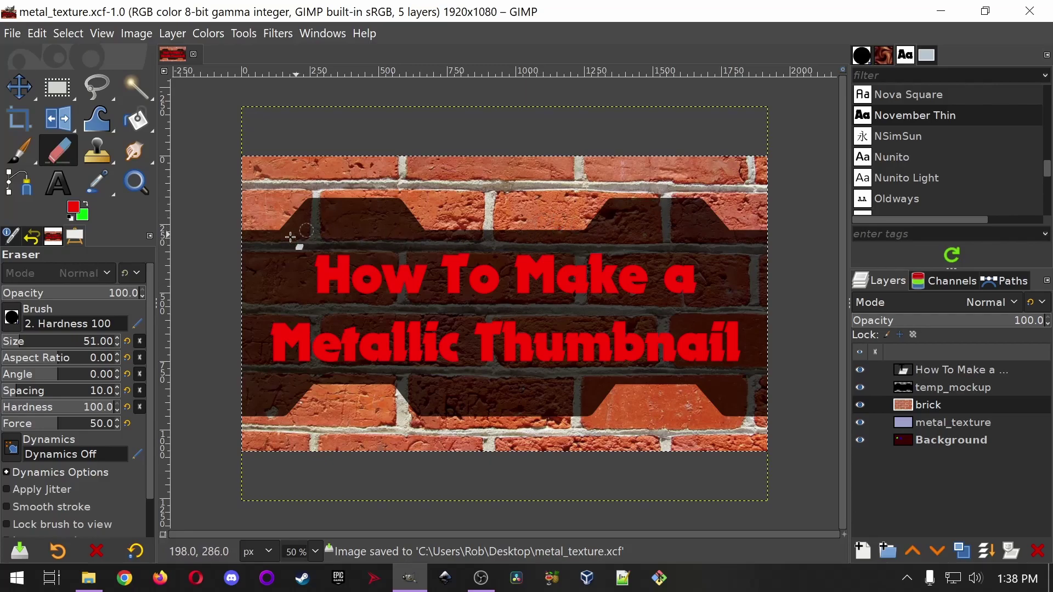
- Duplicate the brick layer
click(953, 387)
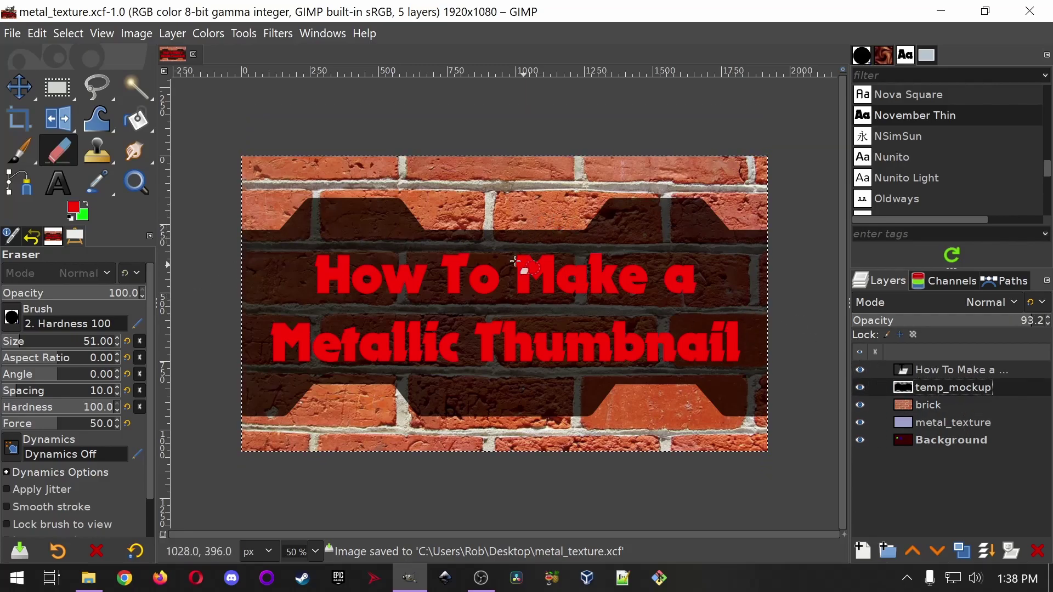
click(132, 88)
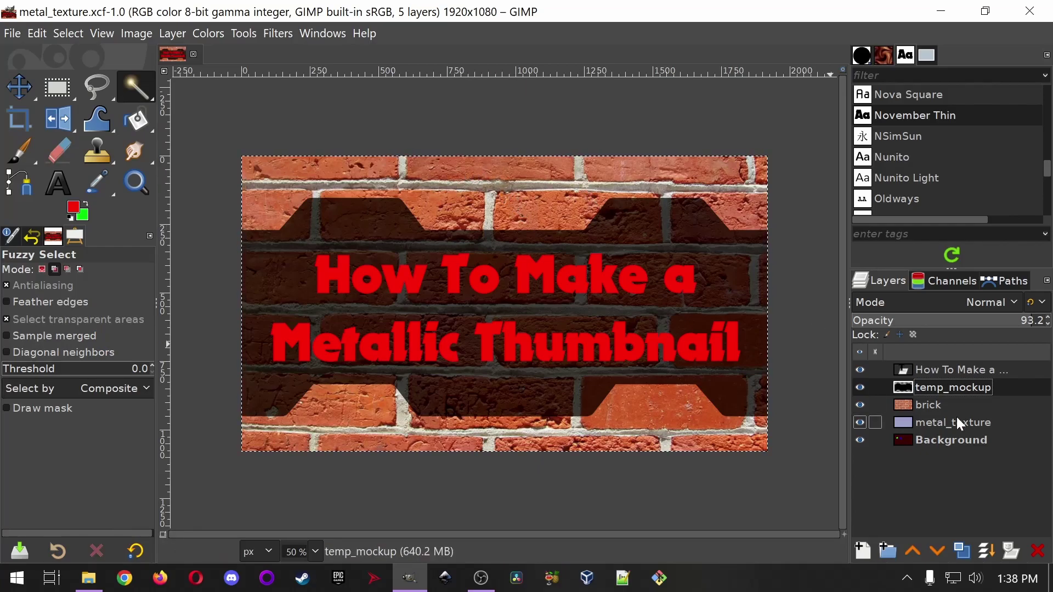
click(916, 406)
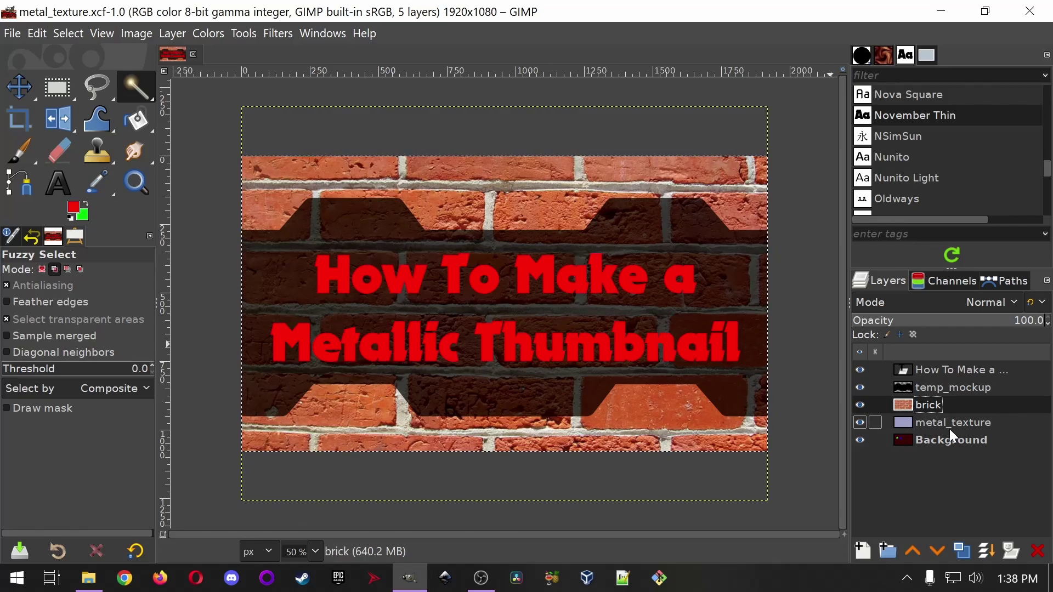
right_click(937, 405)
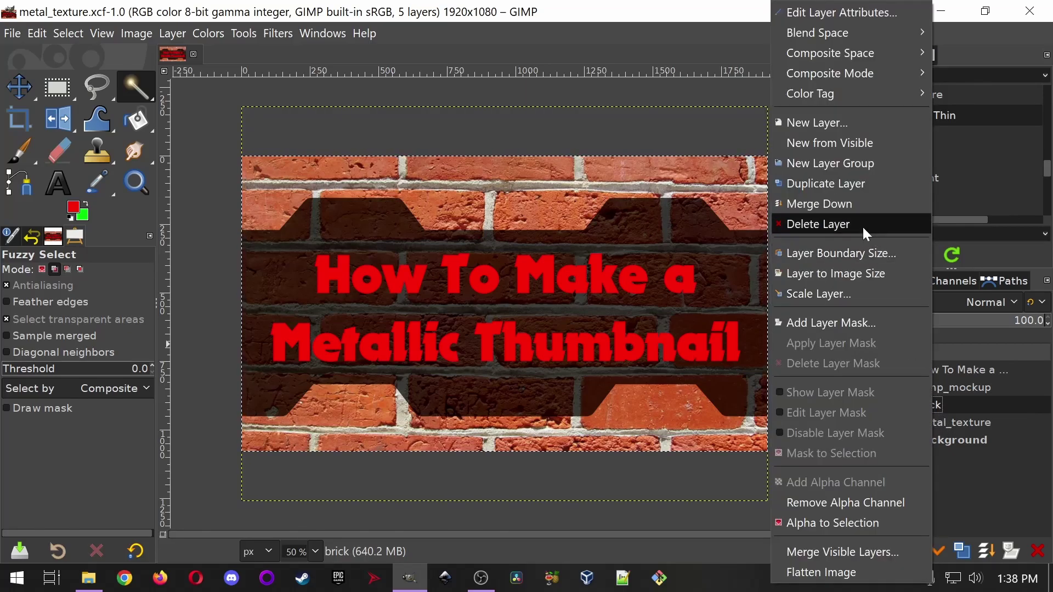
click(965, 555)
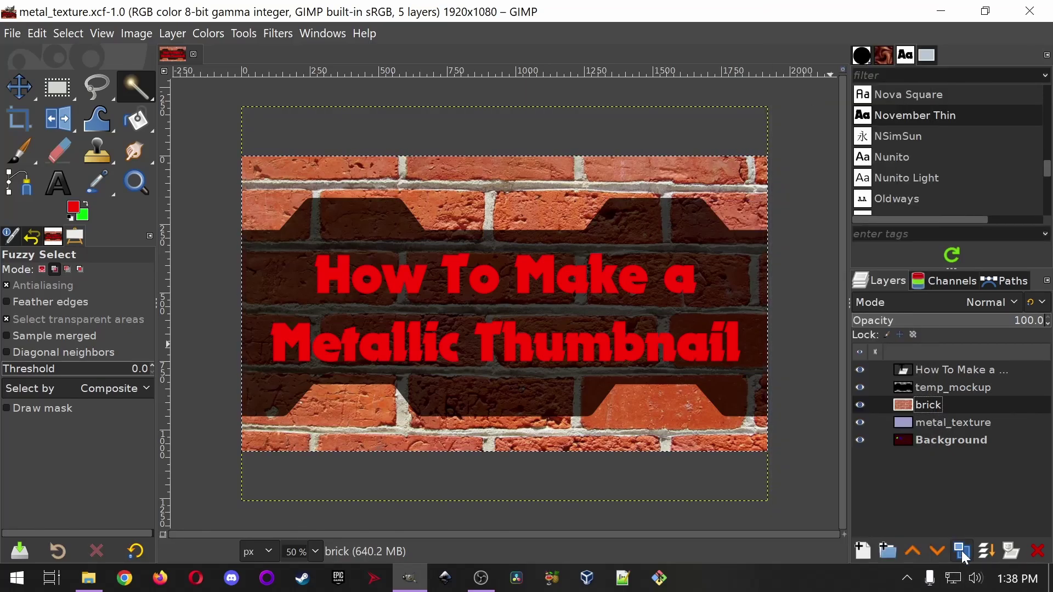
click(964, 554)
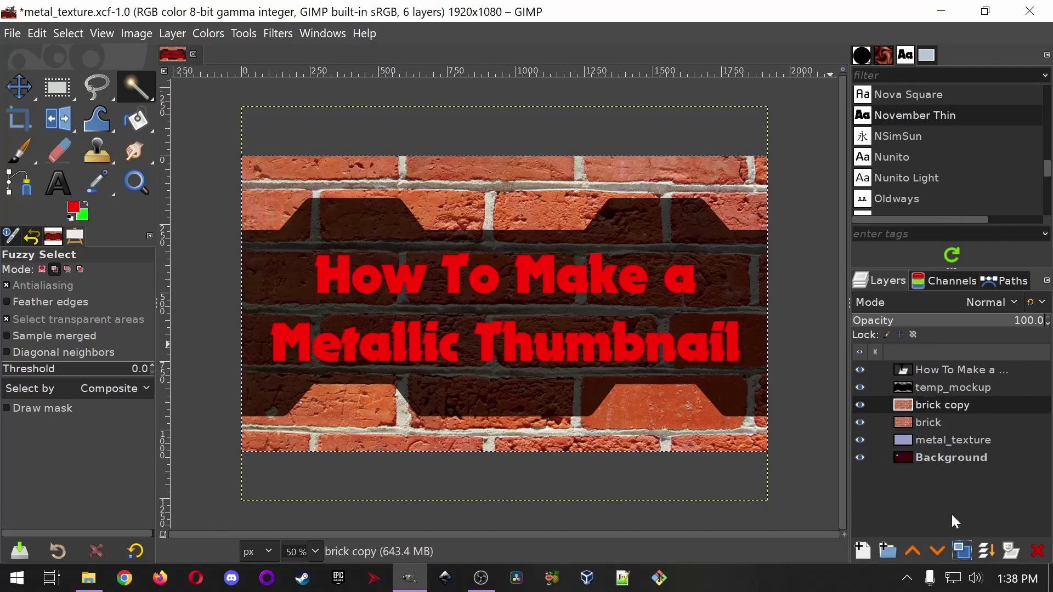
- Rename the original brick layer as brick_original
double_click(929, 422)
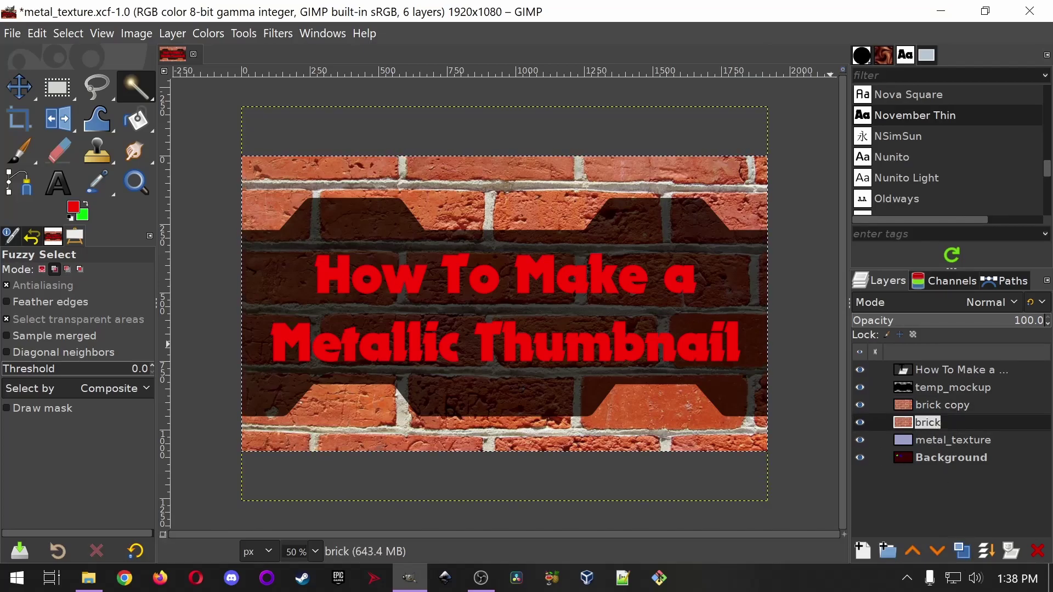
key(End)
text(_original)
key(Return)
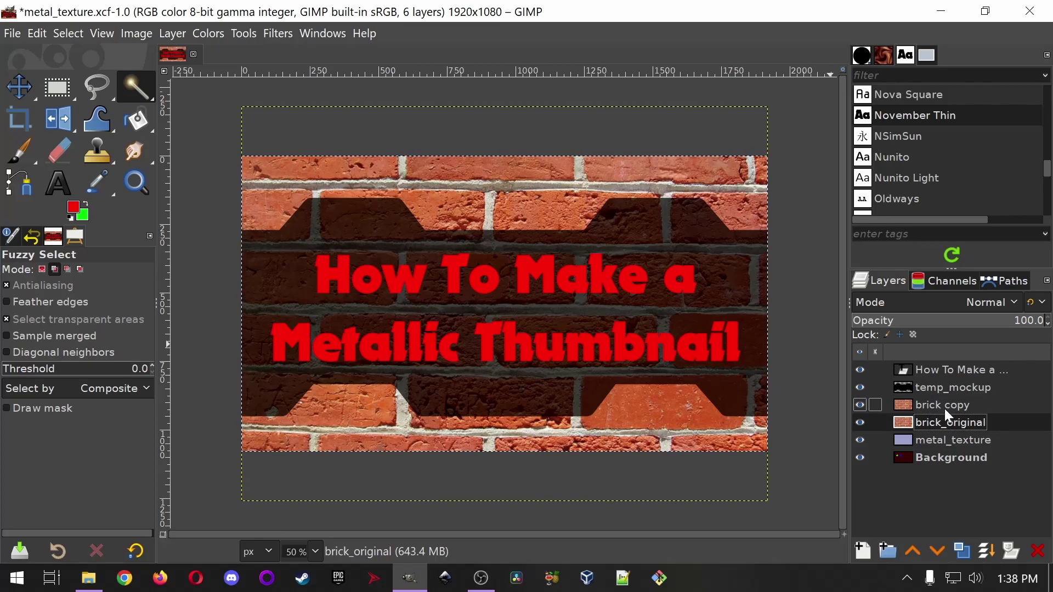
- Rename the duplicated brick layer as brick_cut
click(946, 409)
key(End)
key(BackSpace)
key(BackSpace)
key(BackSpace)
key(BackSpace)
key(BackSpace)
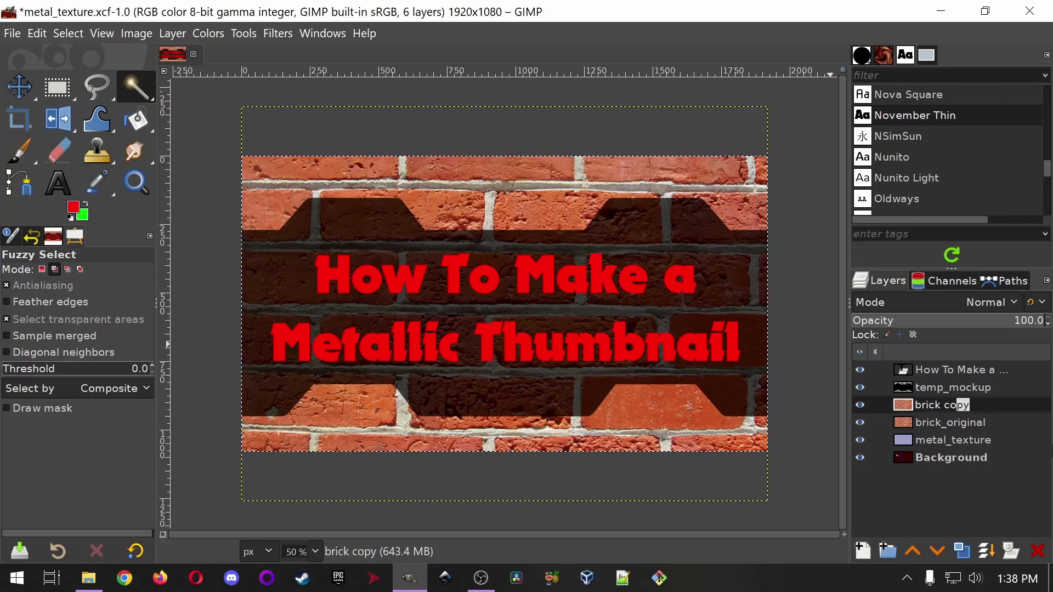
text(_cut)
key(Return)
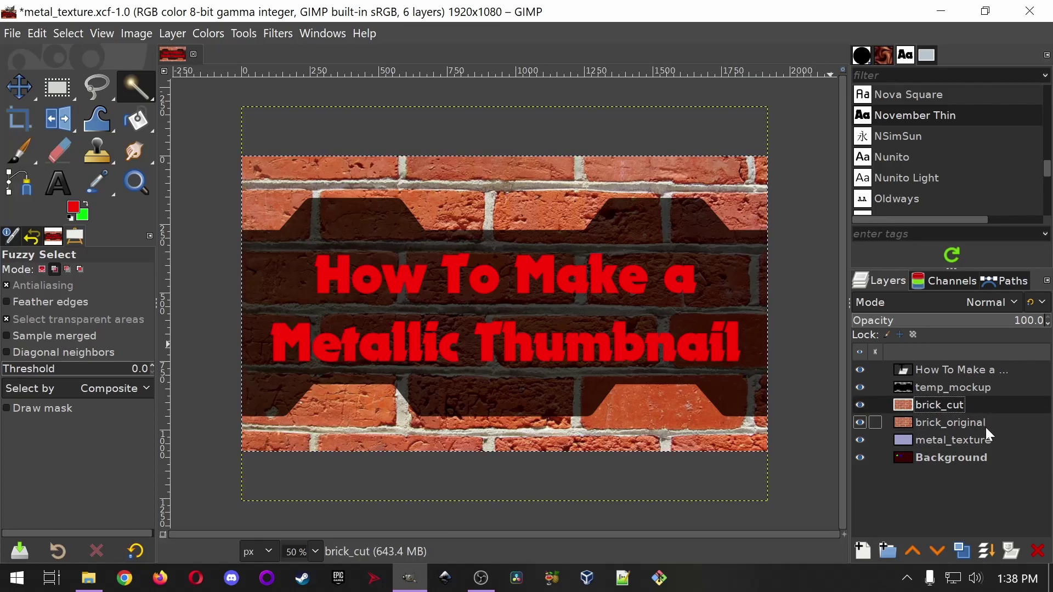
- Erase freehand strokes from the brick_cut layer along the image's upper edge and hide the brick_original layer
click(861, 422)
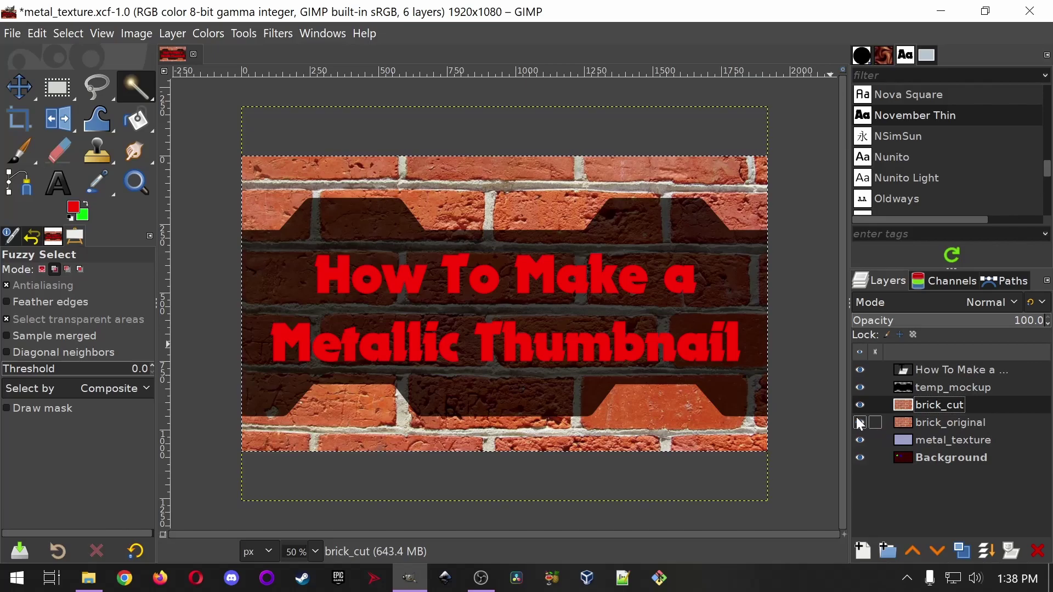
click(966, 421)
click(956, 406)
click(860, 422)
click(59, 151)
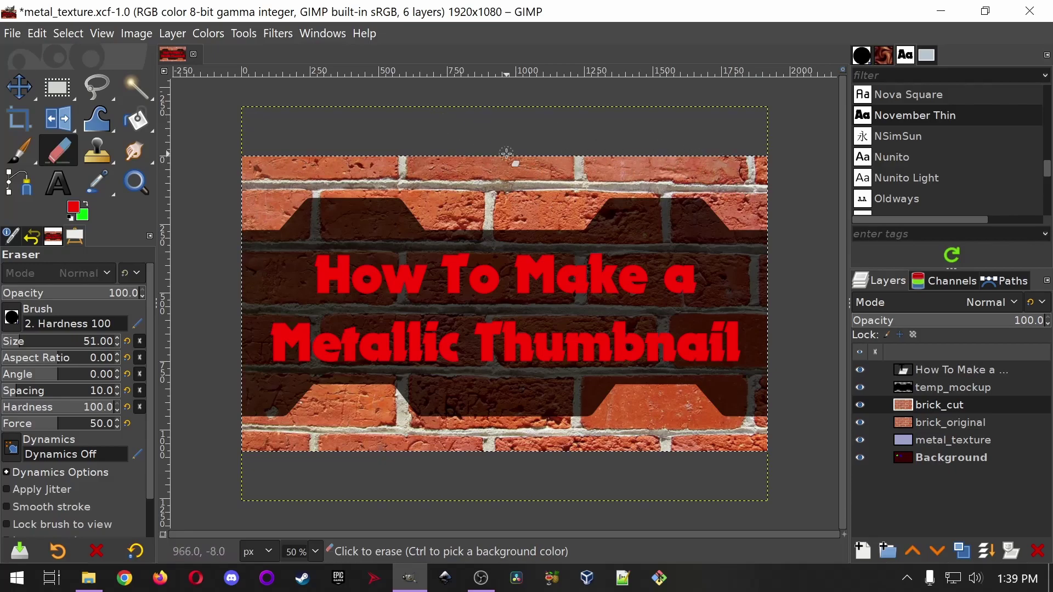
click(860, 423)
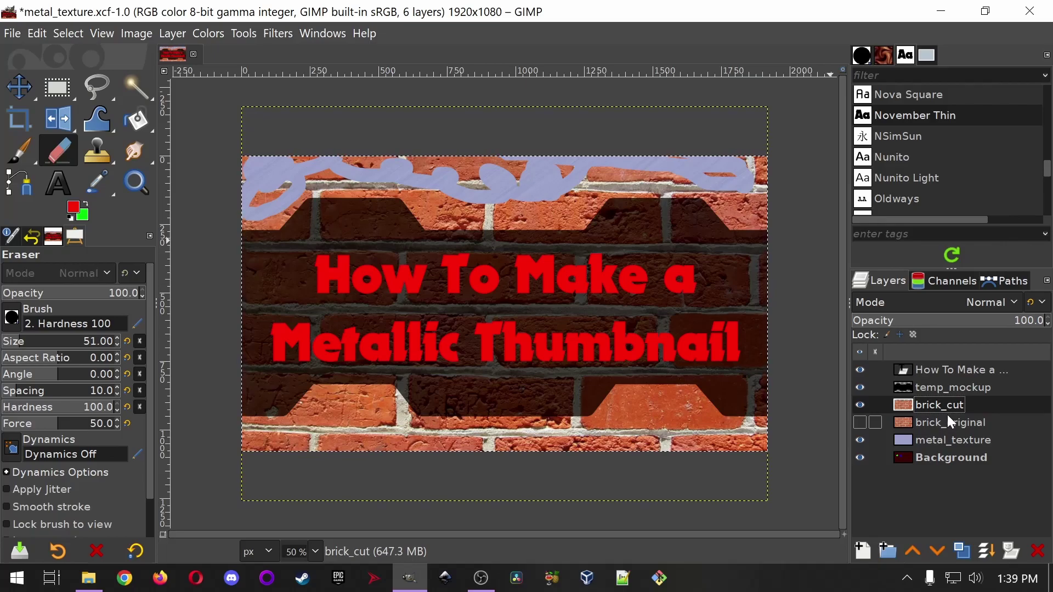
- Undo the hiding of the brick_original layer and the freehand eraser strokes on brick_cut
click(46, 34)
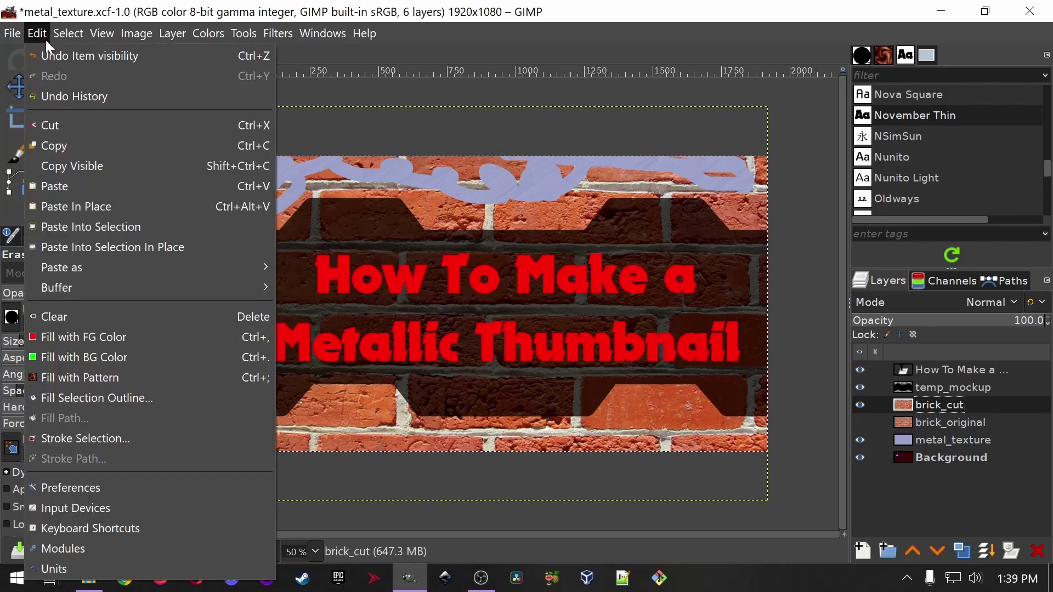
click(52, 51)
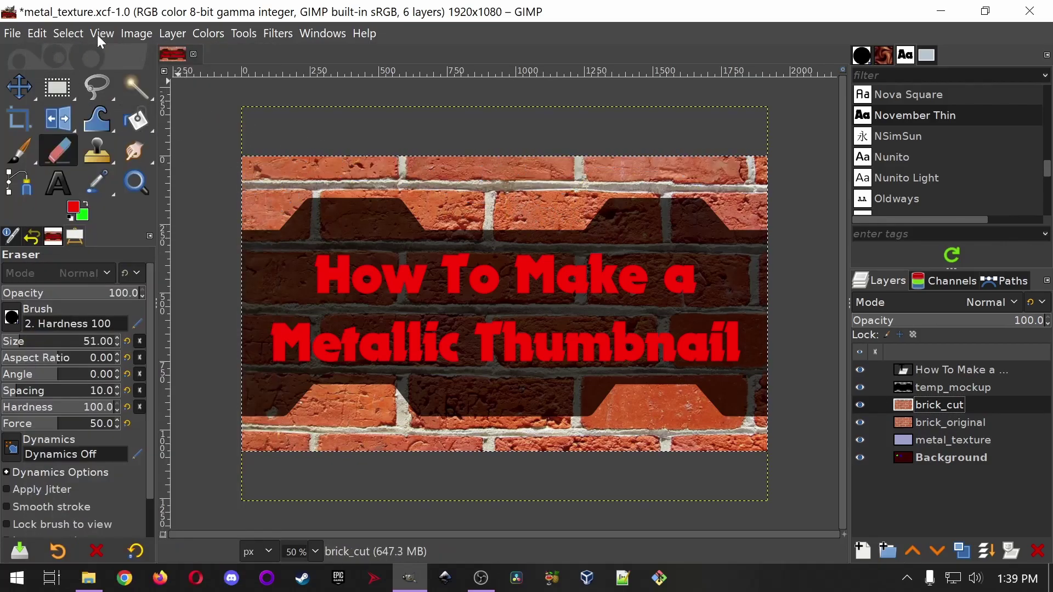
click(47, 32)
click(49, 56)
- Hide the brick_original layer and move it below the Background layer
click(860, 424)
click(953, 427)
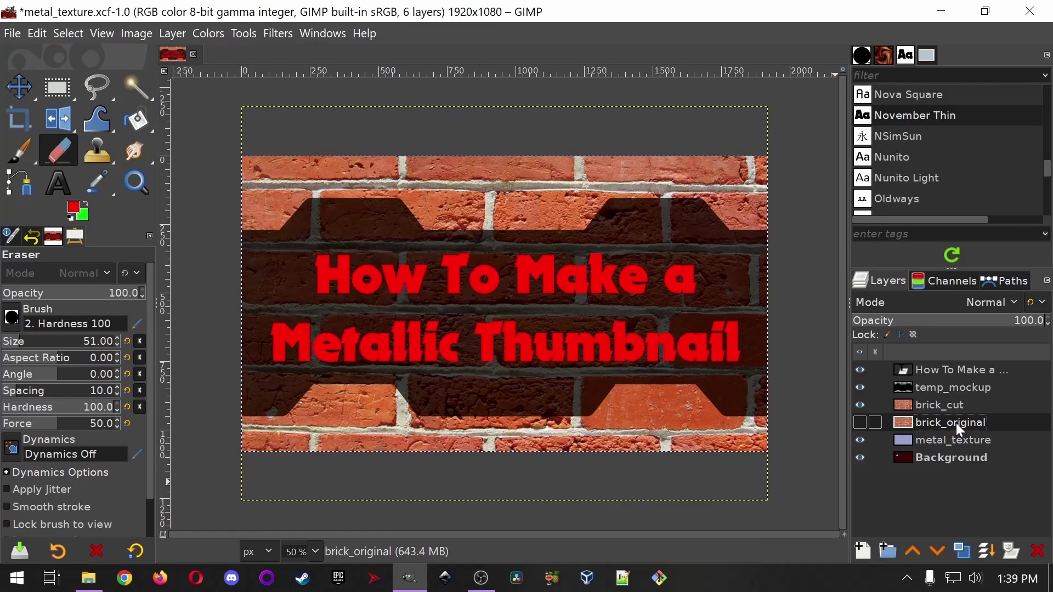
drag(957, 423, 956, 463)
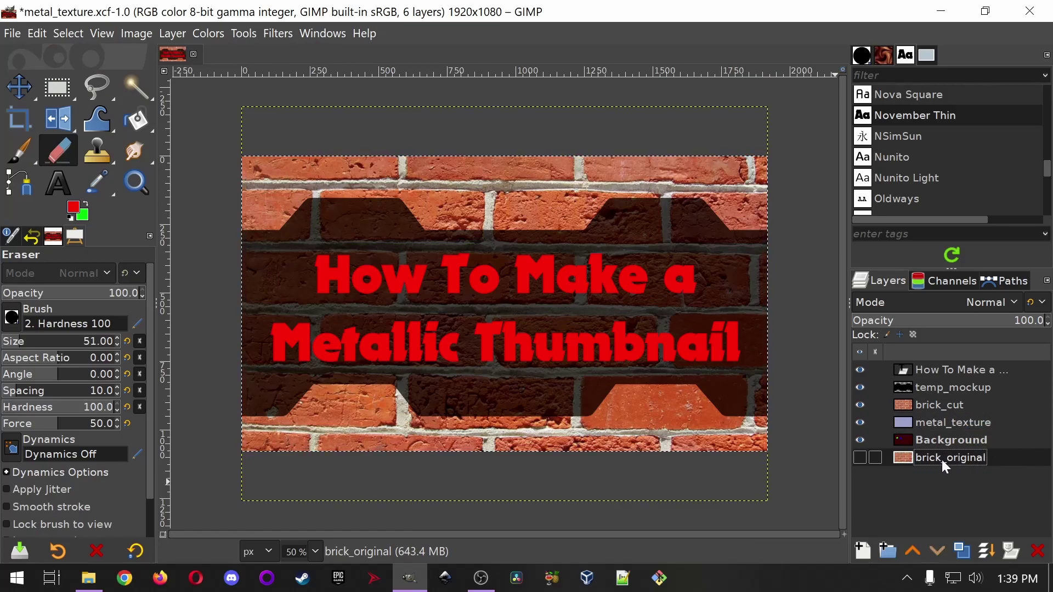
- Rename the brick_original layer as ref_brick
double_click(940, 457)
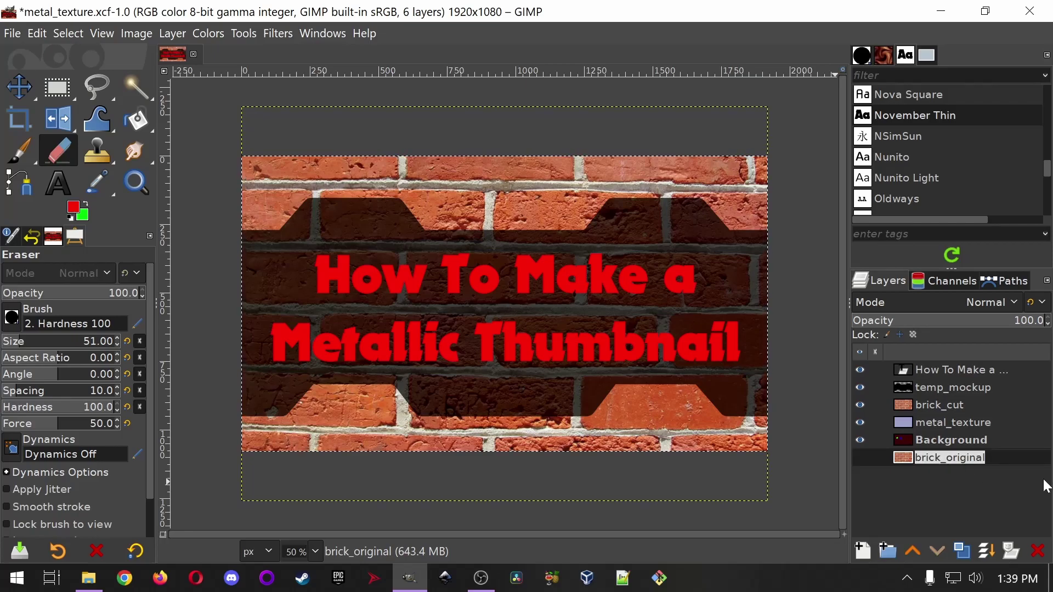
key(Home)
text(ref_)
key(shift+End)
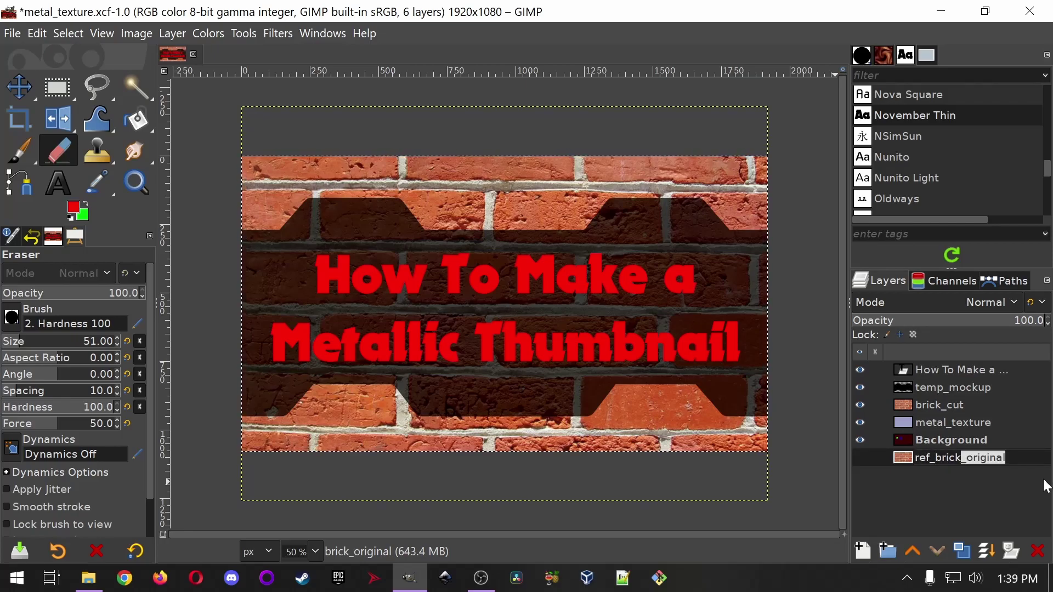
key(BackSpace)
key(Return)
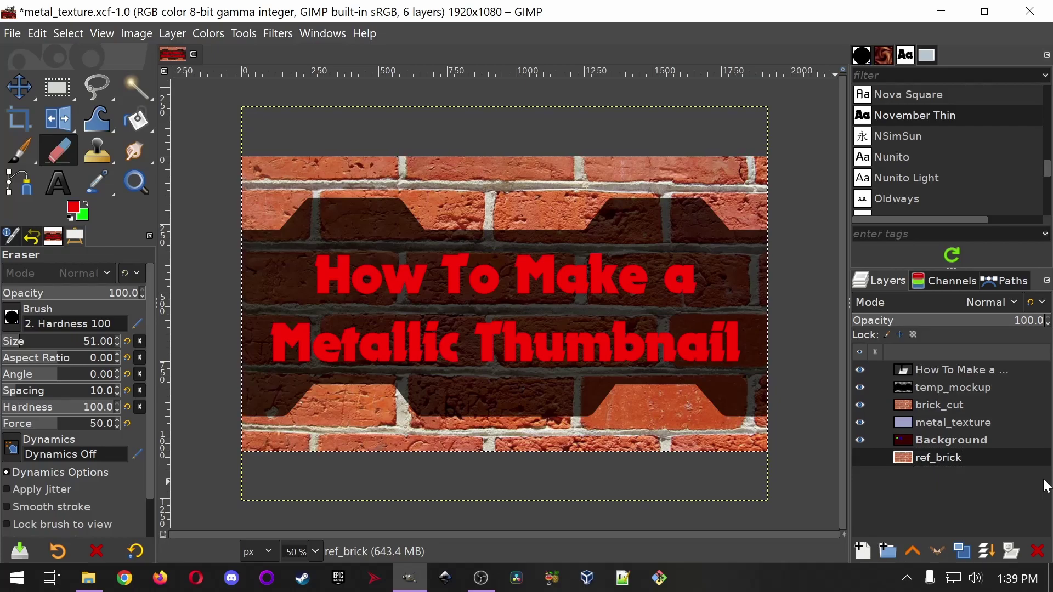
- Make brick_cut the active layer and save the image
key(Up)
key(Up)
key(Up)
key(ctrl+s)
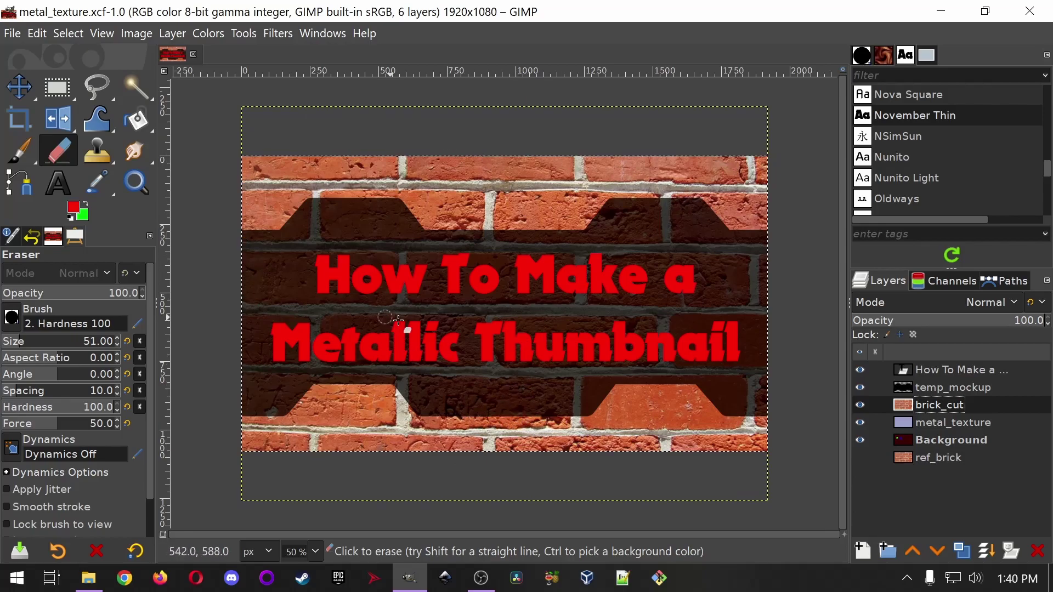
- With the title text layer hidden, shift brick_cut down to just below the image's upper edge and resize it to the image size
click(860, 370)
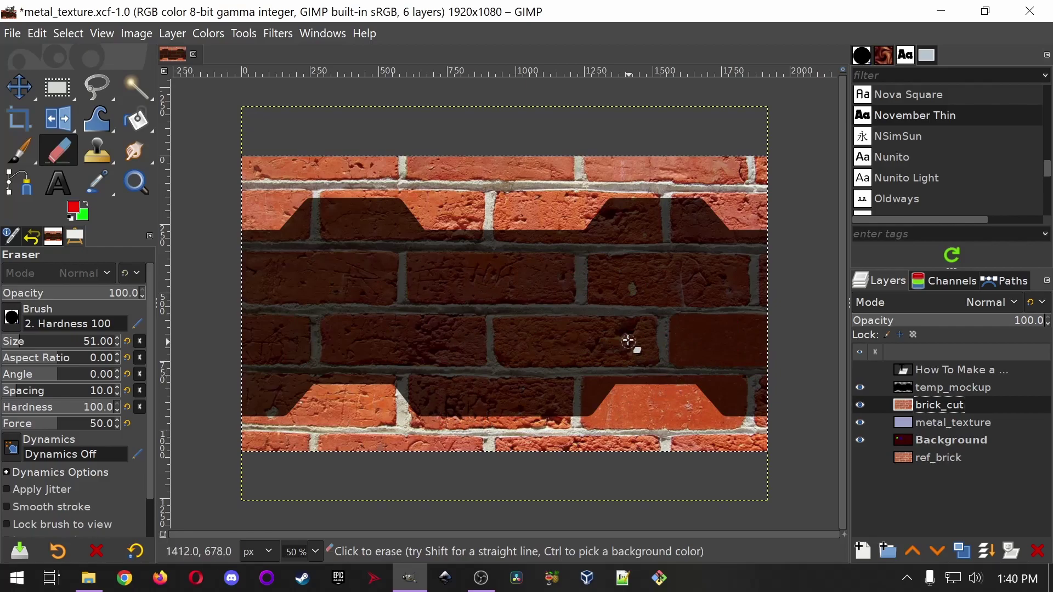
click(19, 91)
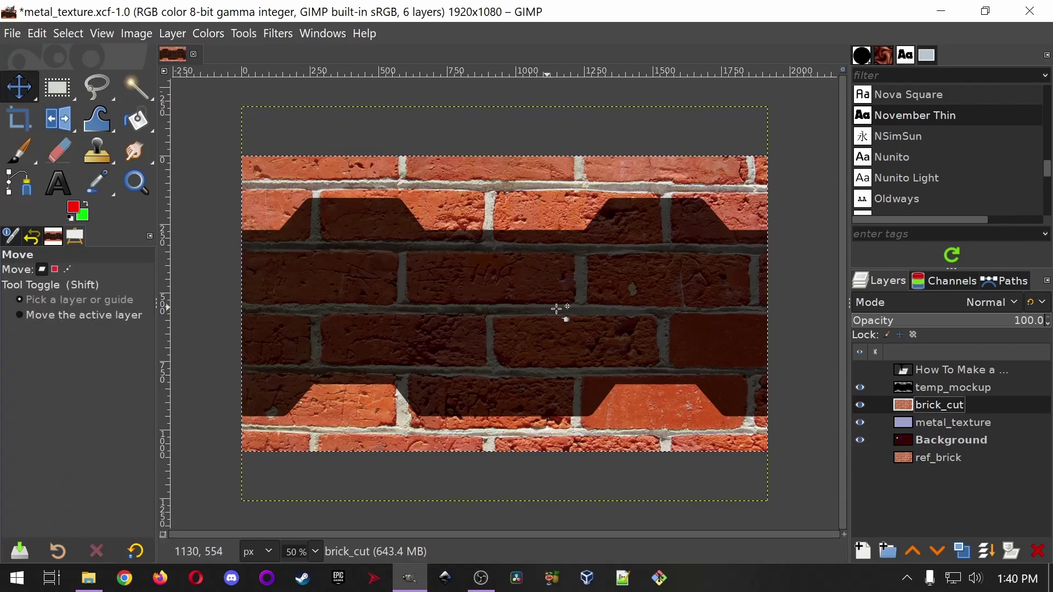
key(Down)
key(Down)
key(Down)
key(Down)
key(Down)
key(Down)
key(Down)
key(Down)
key(Down)
key(Down)
key(Down)
key(Down)
key(Down)
key(Down)
key(Down)
key(Down)
key(Down)
key(Down)
key(Down)
key(Down)
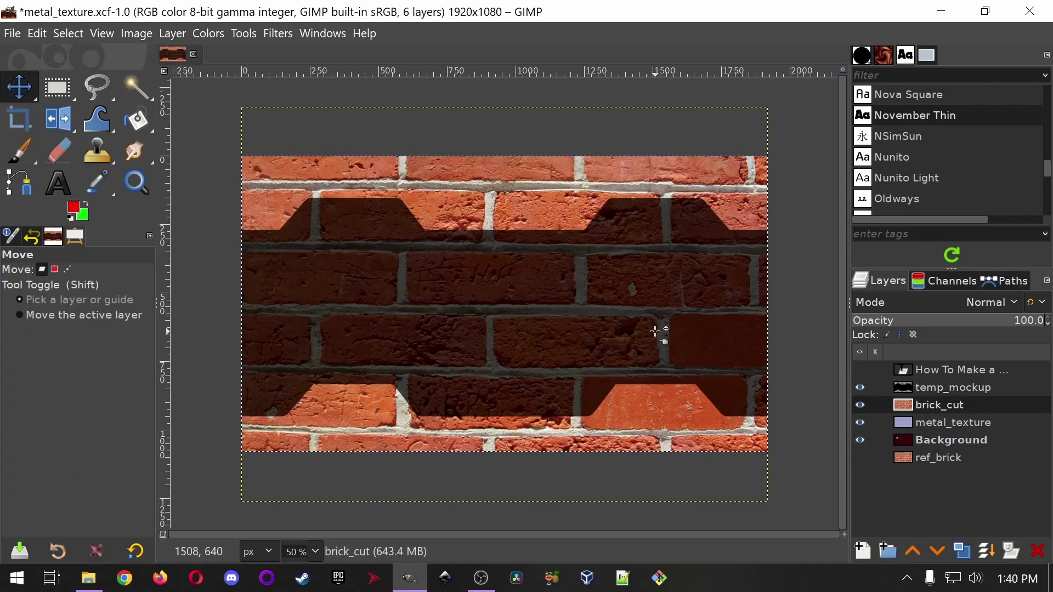
key(Down)
key(Down)
key(Down)
key(Down)
key(Down)
key(Down)
key(Down)
key(Down)
key(Down)
key(Down)
key(Down)
key(Down)
key(Down)
key(Down)
key(Down)
key(Down)
key(Down)
key(Down)
key(Down)
key(Down)
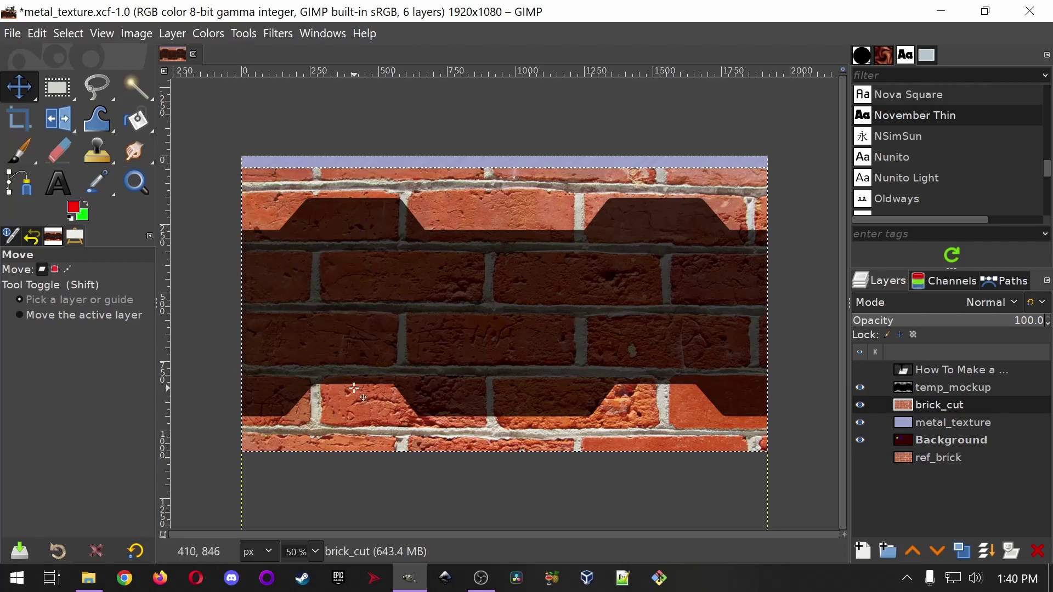
right_click(938, 405)
click(895, 277)
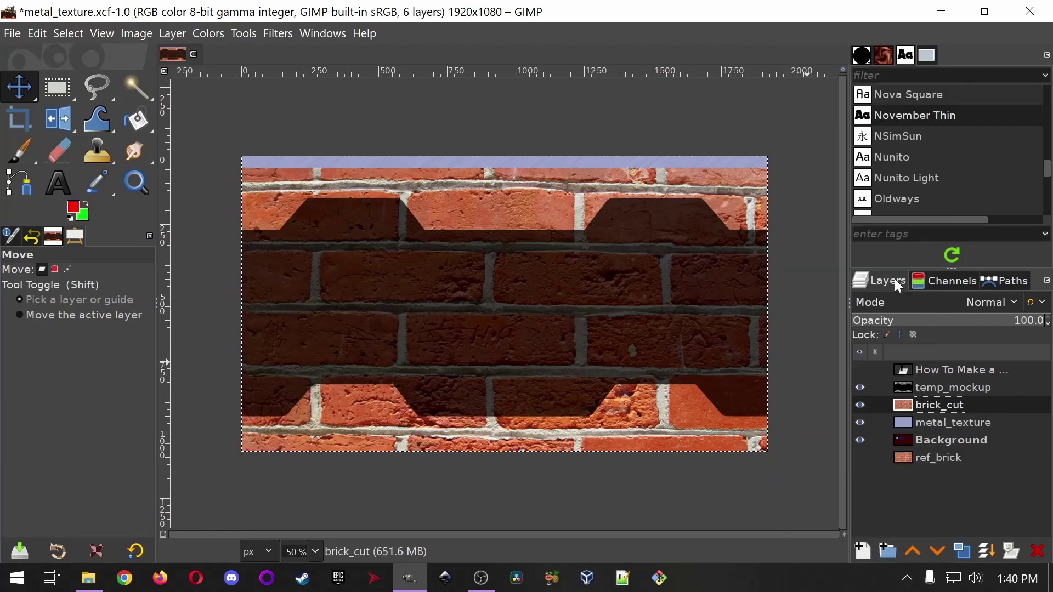
- Set Fuzzy Select to replace the current selection with a threshold of 27.5
click(137, 86)
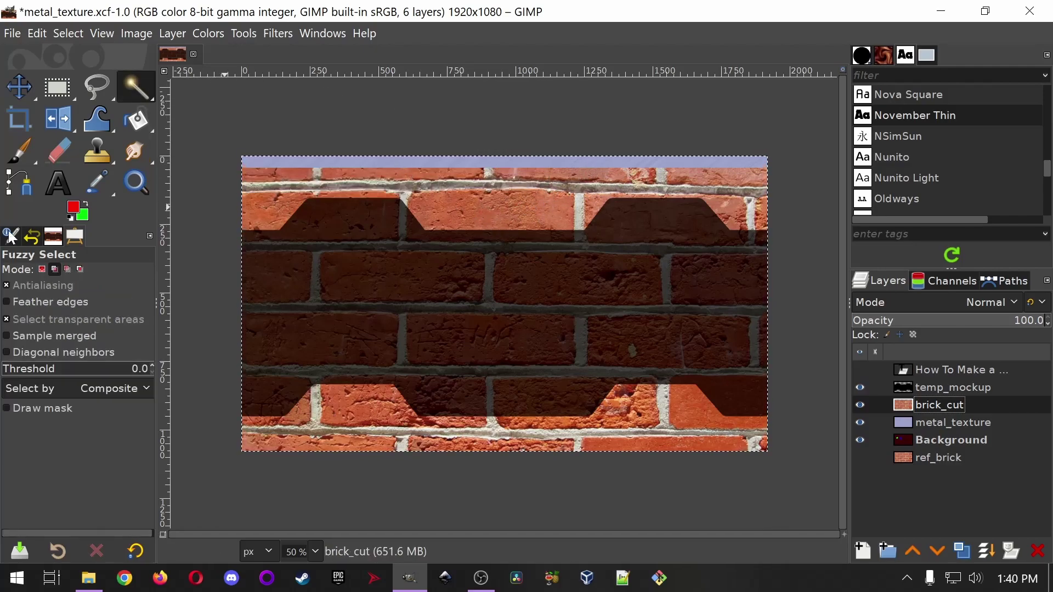
click(41, 270)
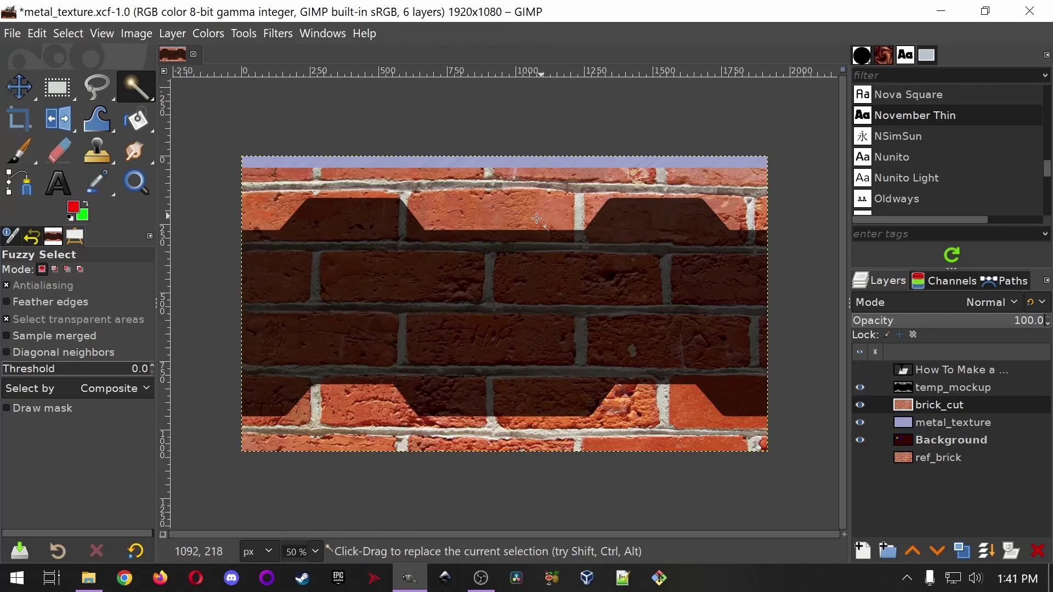
click(19, 370)
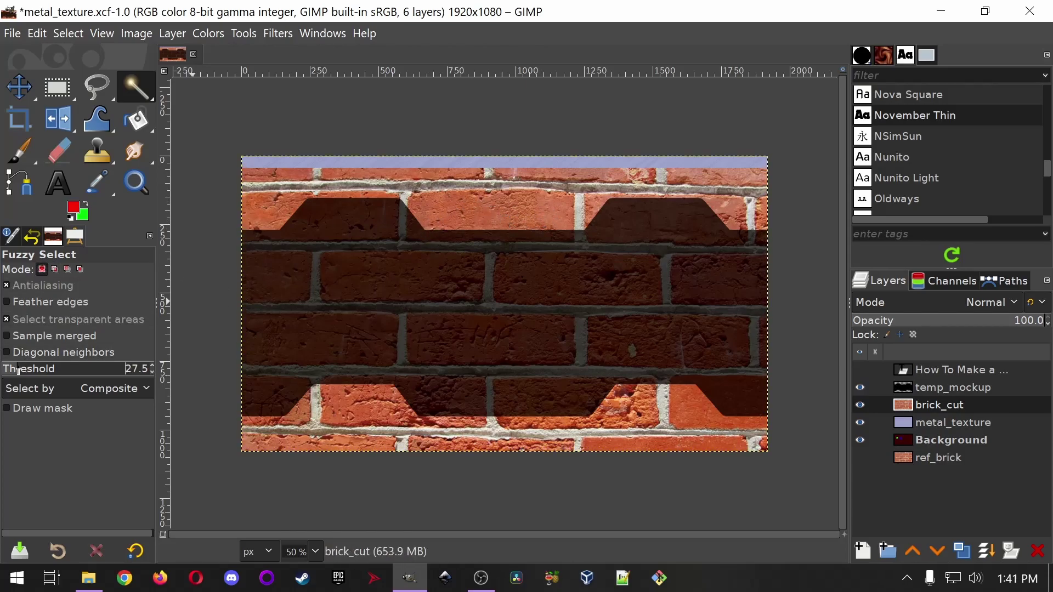
click(490, 219)
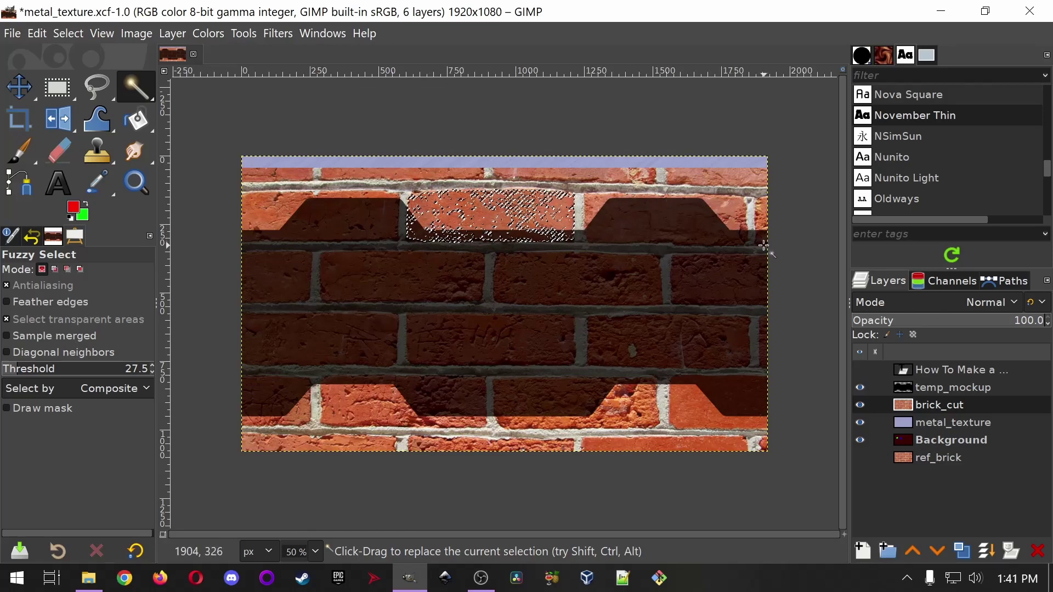
key(ctrl)
ctrl+click(544, 217)
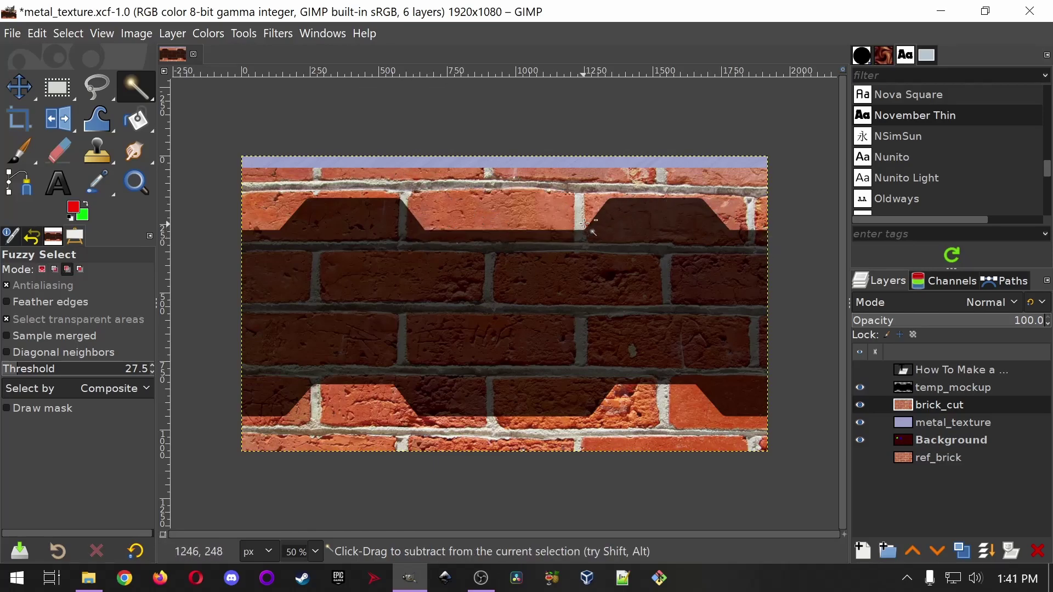
click(971, 390)
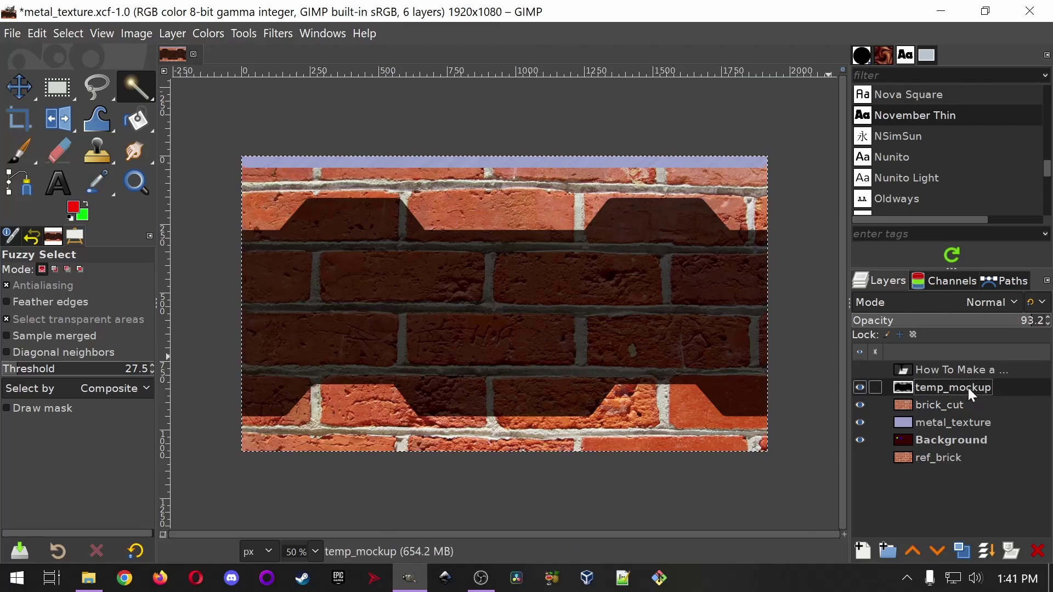
click(489, 206)
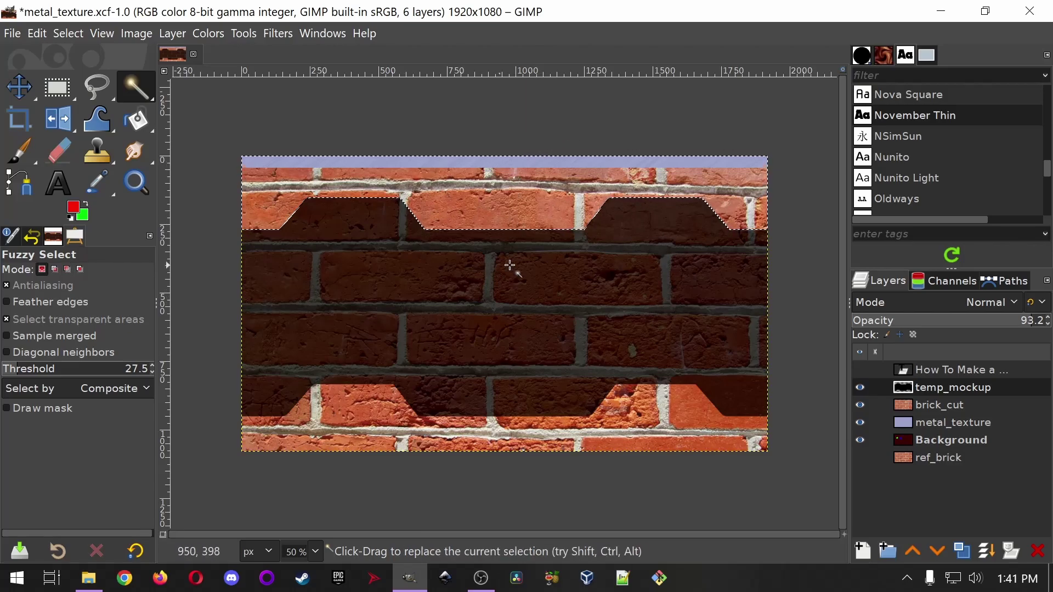
click(931, 409)
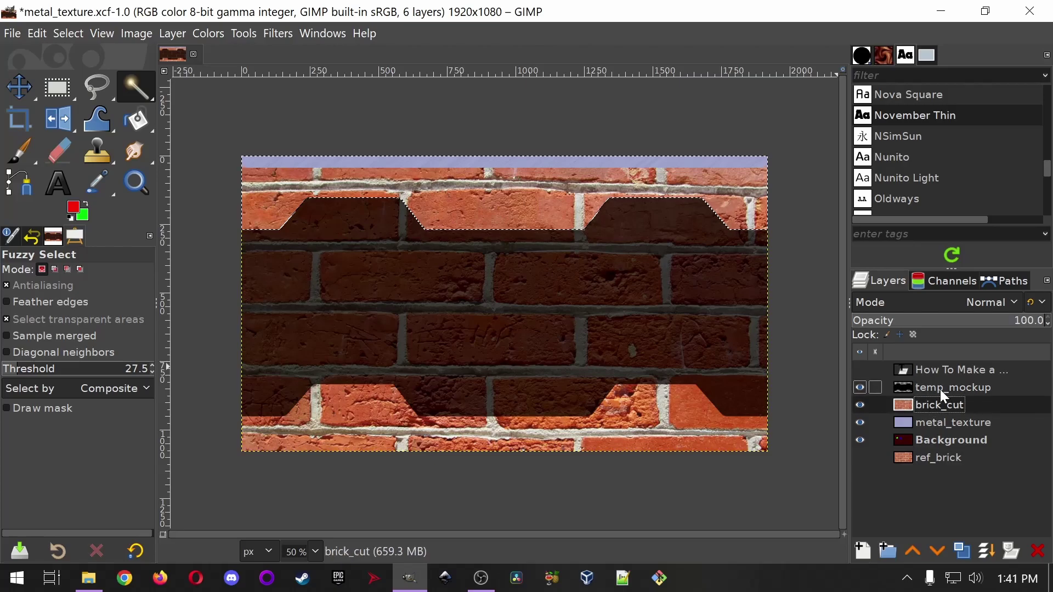
click(943, 387)
click(942, 405)
click(943, 387)
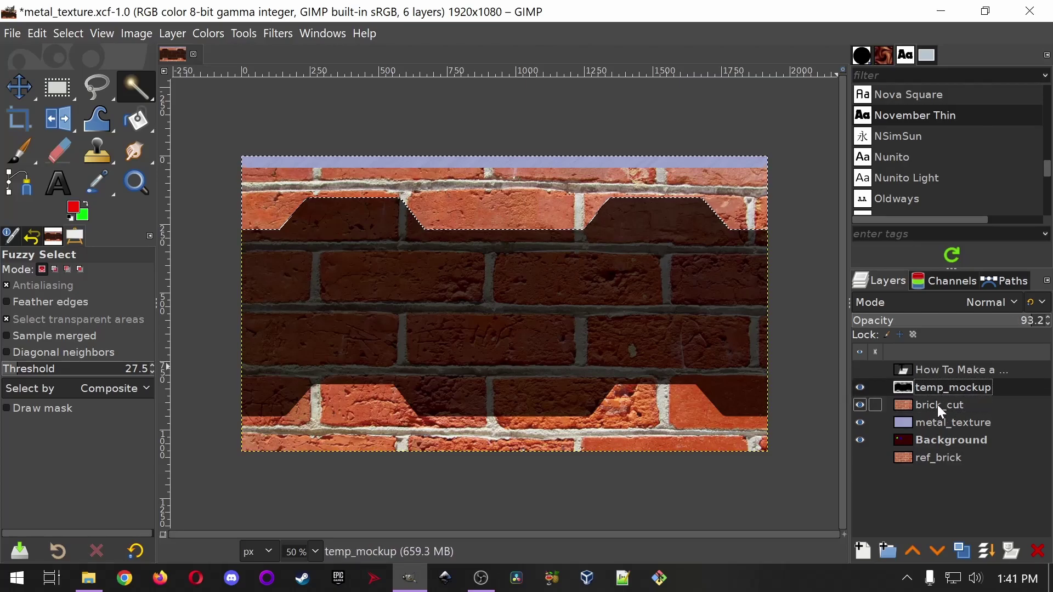
click(937, 404)
click(943, 387)
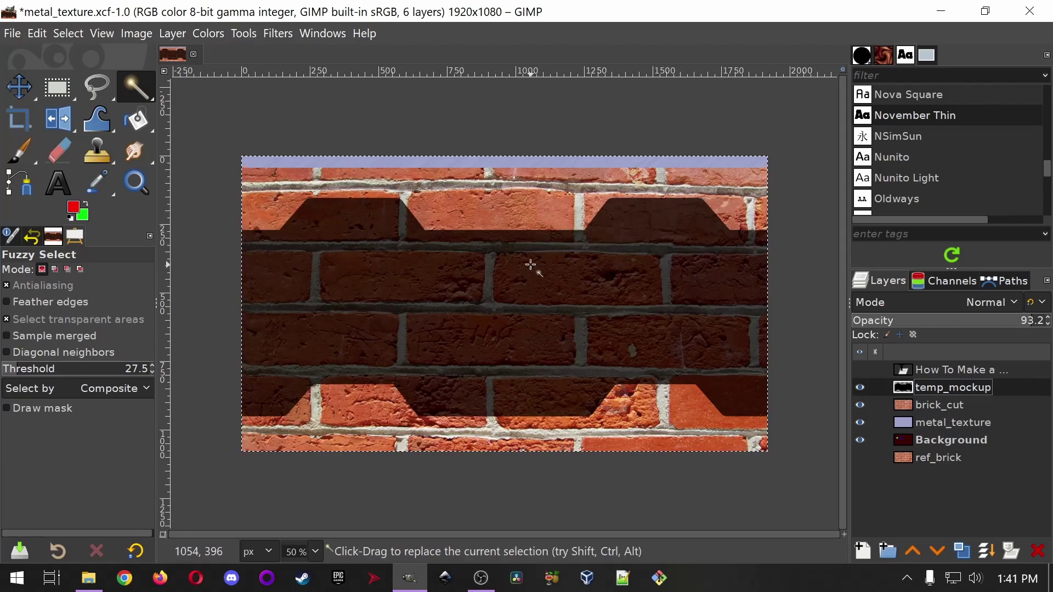
- Fuzzy-select the empty area above the shape on temp_mockup and delete that region from the brick_cut layer
click(953, 405)
click(953, 388)
click(447, 221)
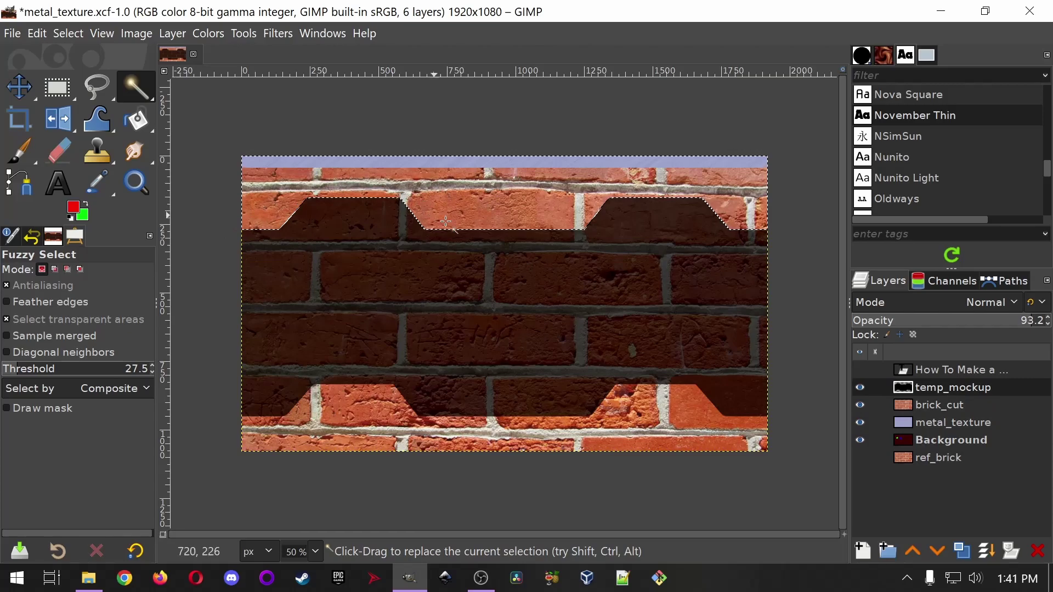
click(947, 407)
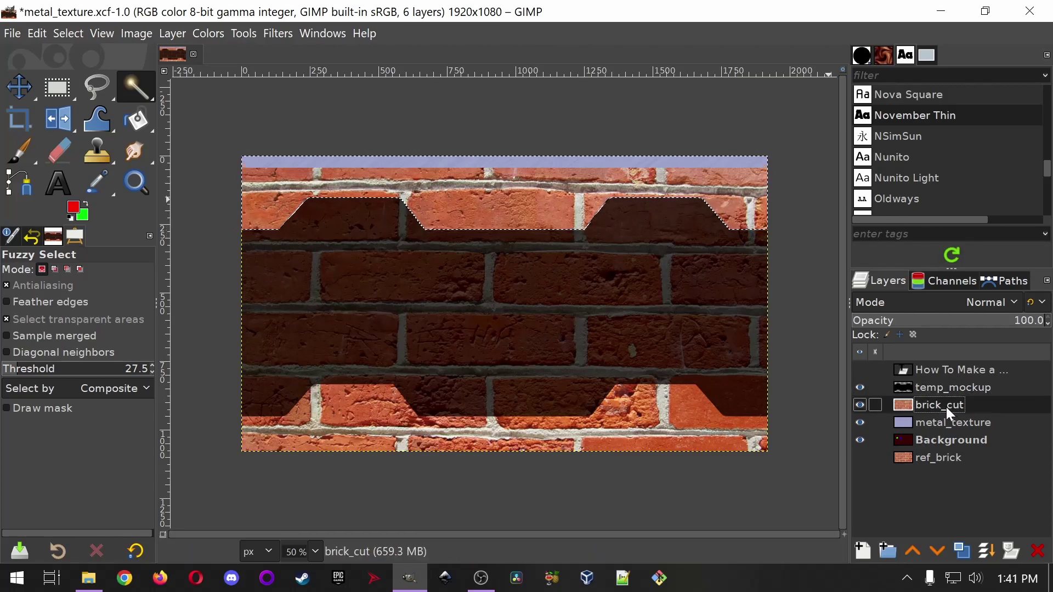
key(Delete)
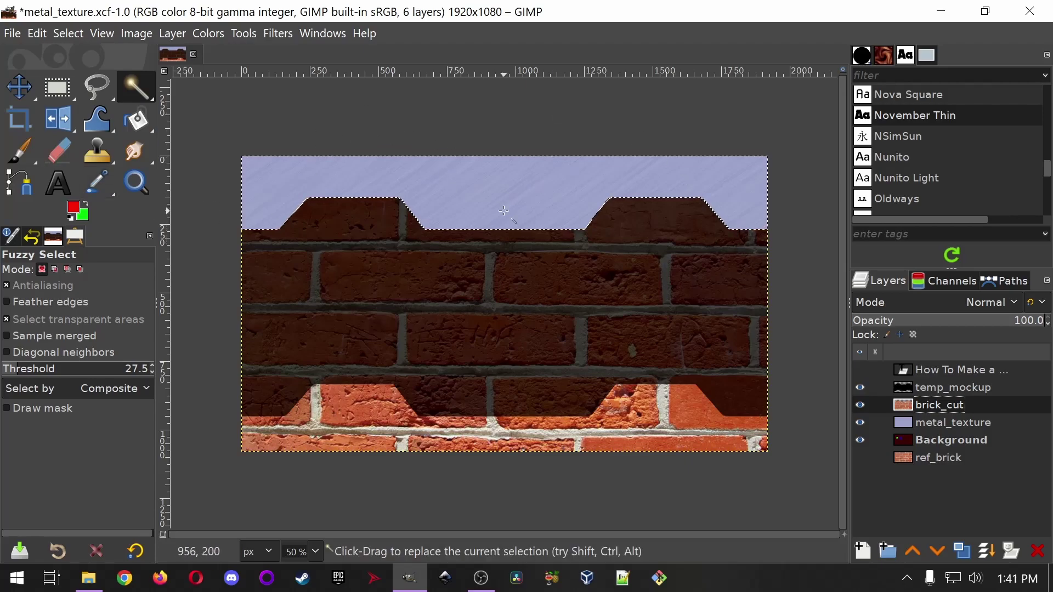
- Fuzzy-select the empty area below the shape on temp_mockup and delete that region from the brick_cut layer
click(952, 440)
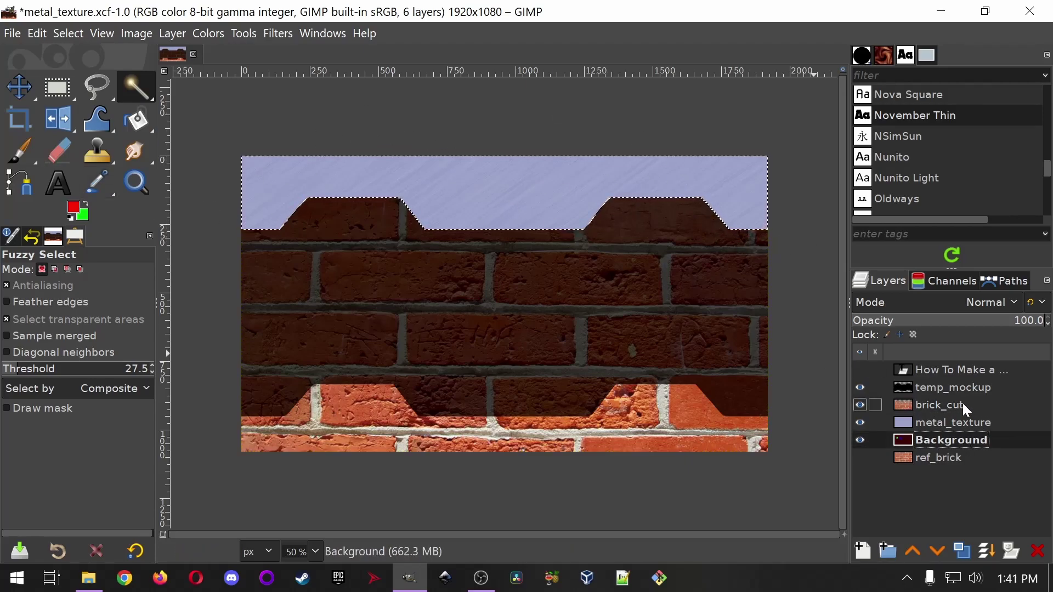
click(956, 409)
click(955, 386)
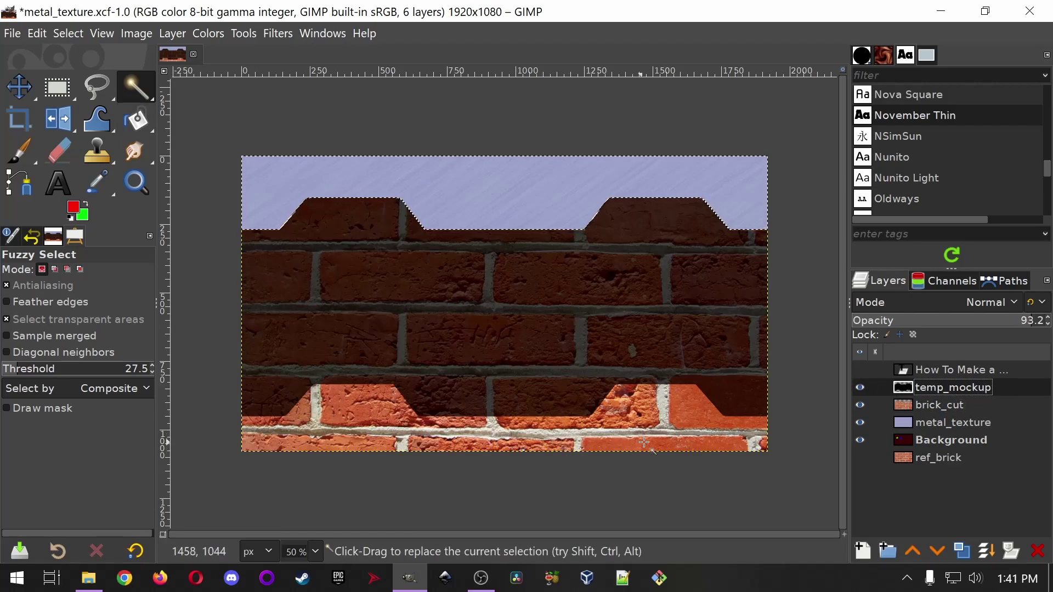
click(694, 419)
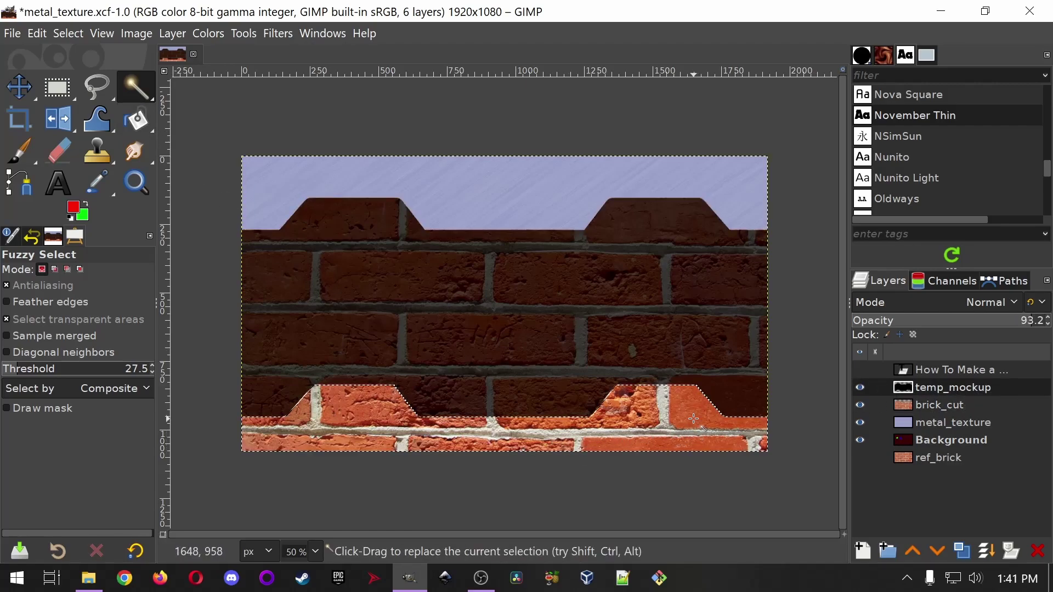
click(959, 405)
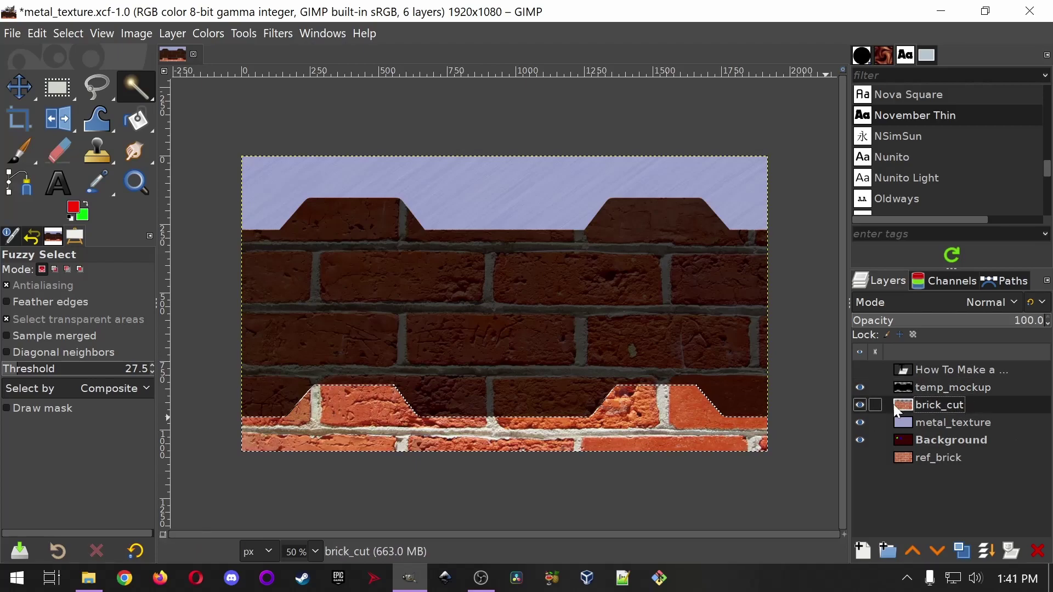
key(Delete)
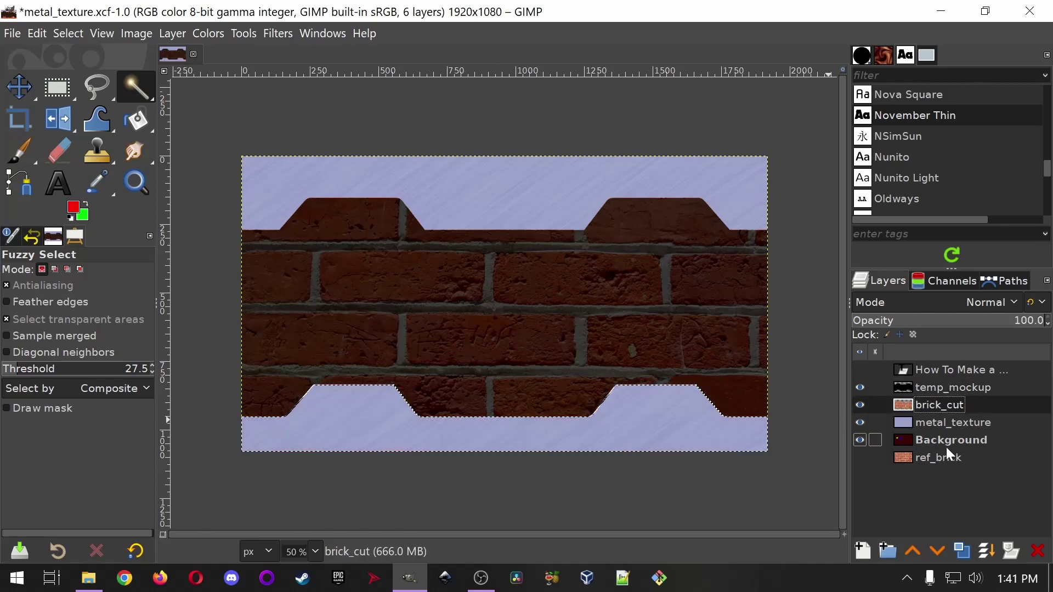
- Show the title text layer again and preview the thumbnail with the temp_mockup layer first hidden, then shown
click(933, 458)
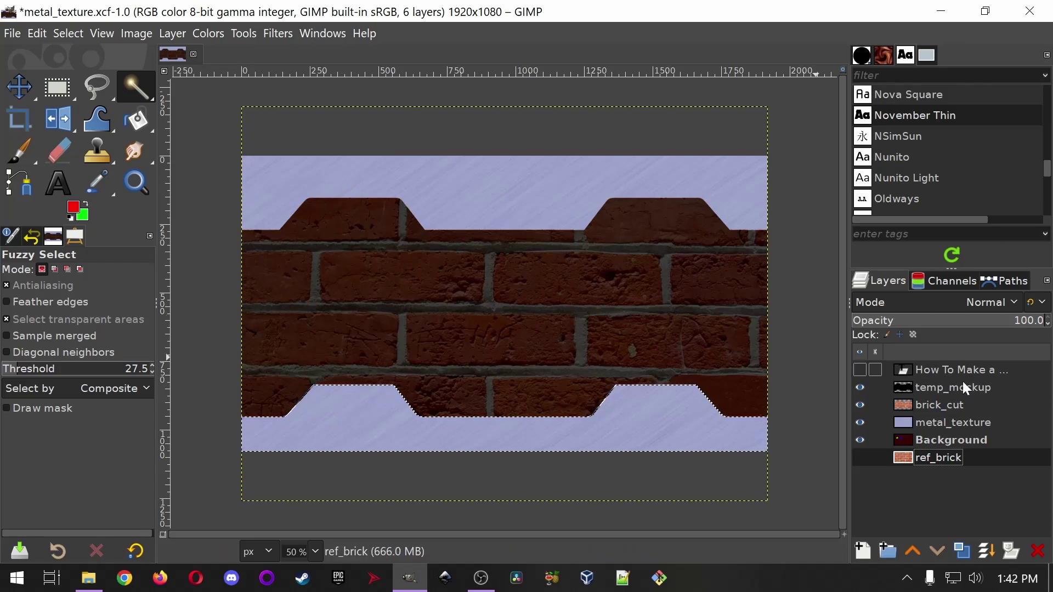
click(860, 388)
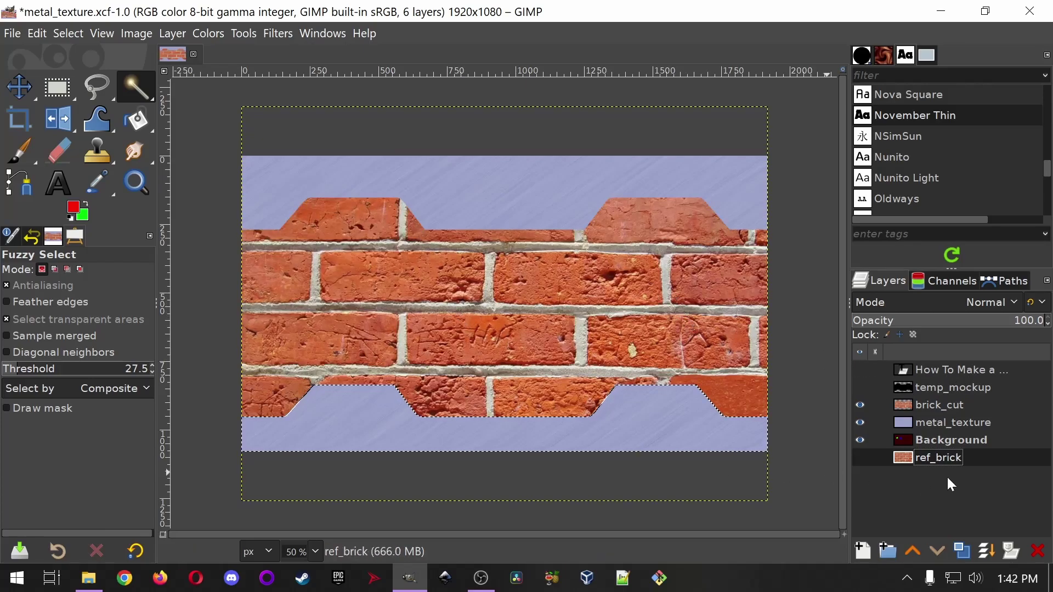
click(970, 446)
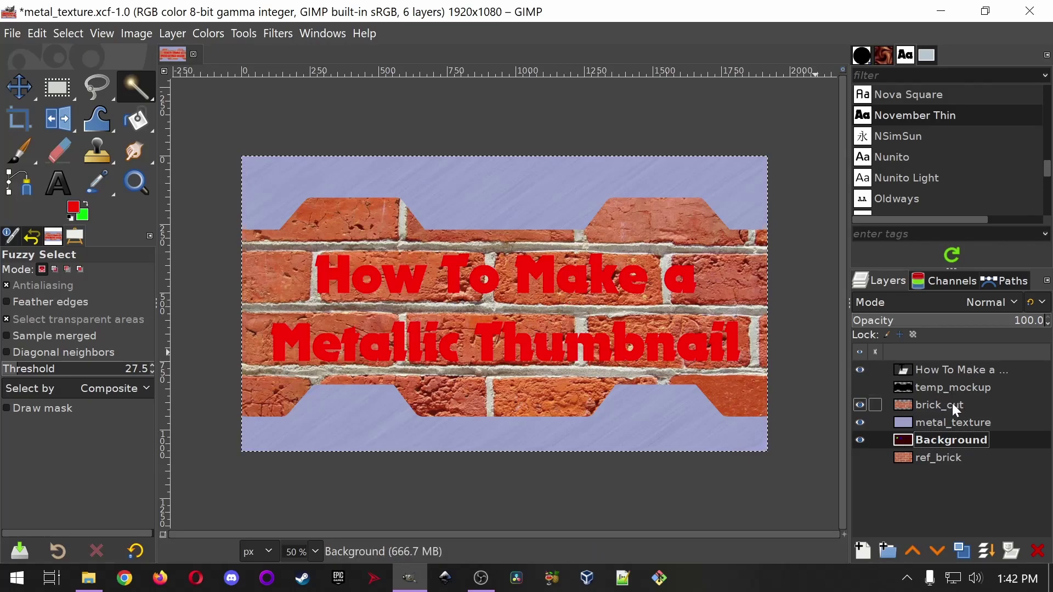
click(860, 388)
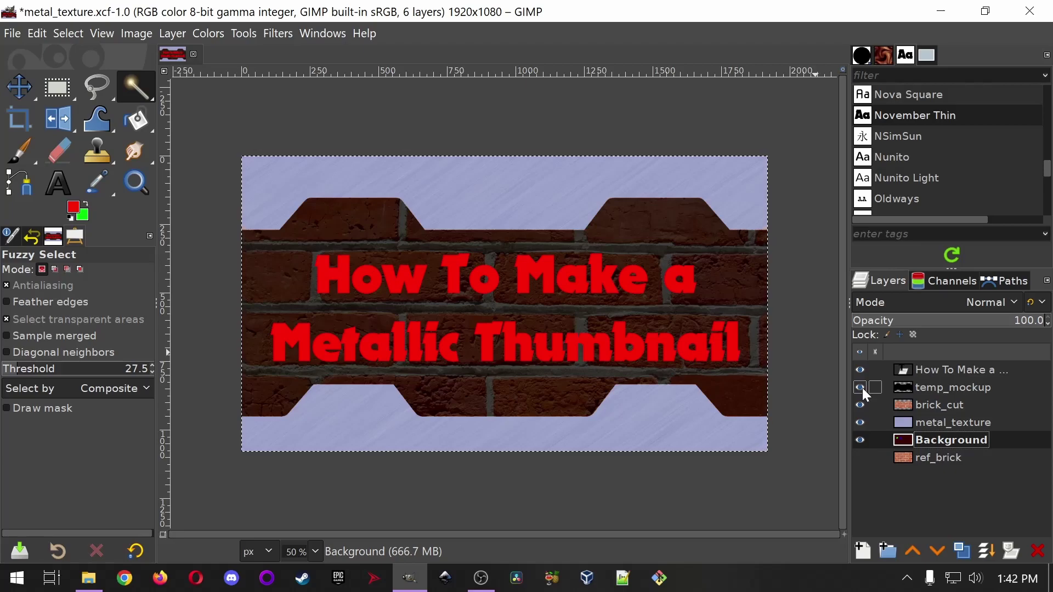
- Duplicate the brick_cut layer, with both the original brick_cut and the temp_mockup layer hidden
click(861, 388)
click(943, 407)
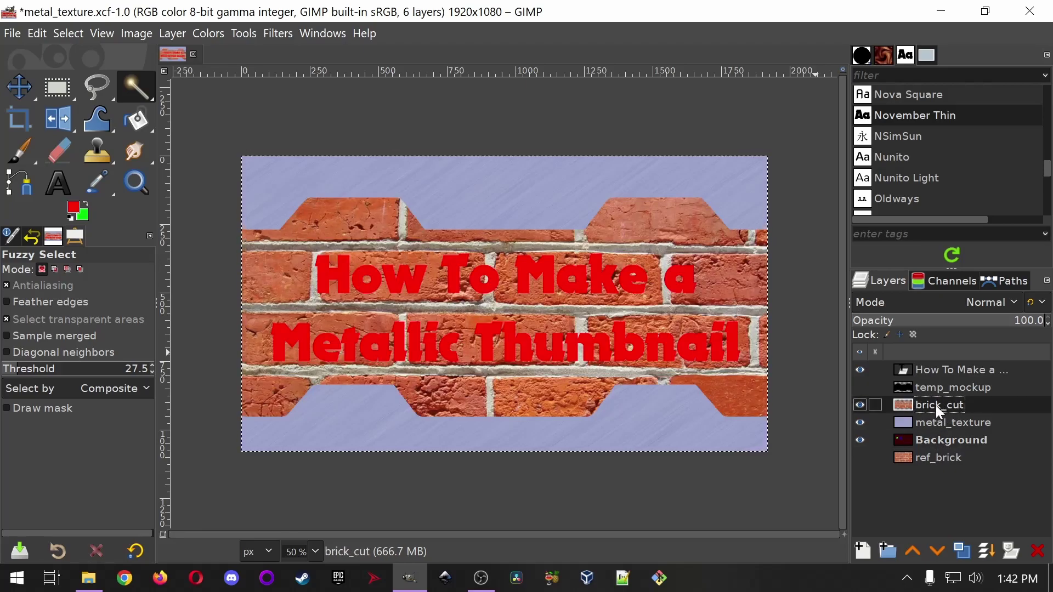
click(967, 555)
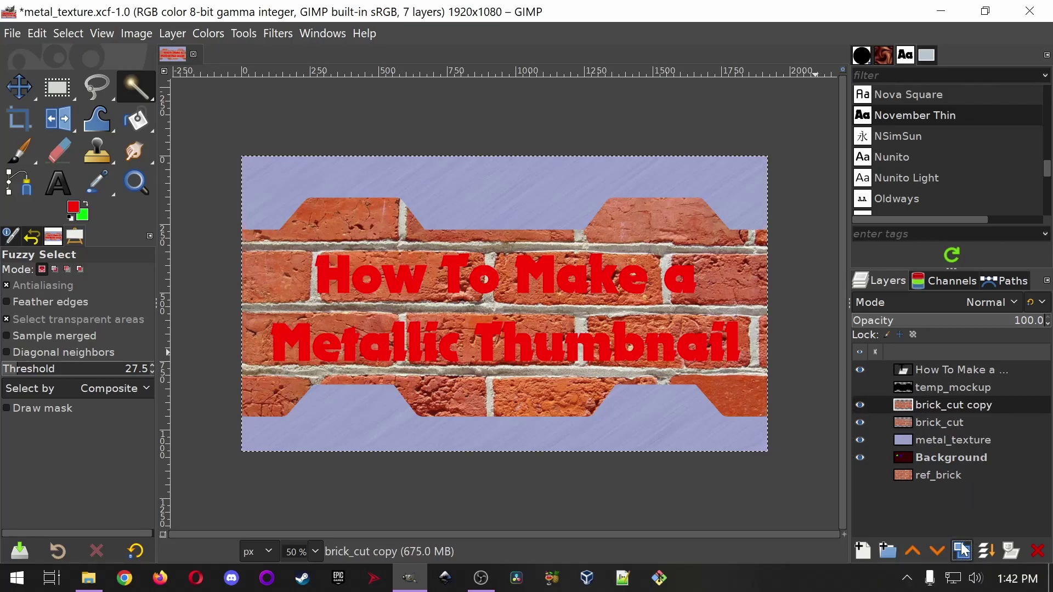
click(861, 423)
- Rename the duplicated brick layer to brick_colored and keep it as the active layer
double_click(933, 409)
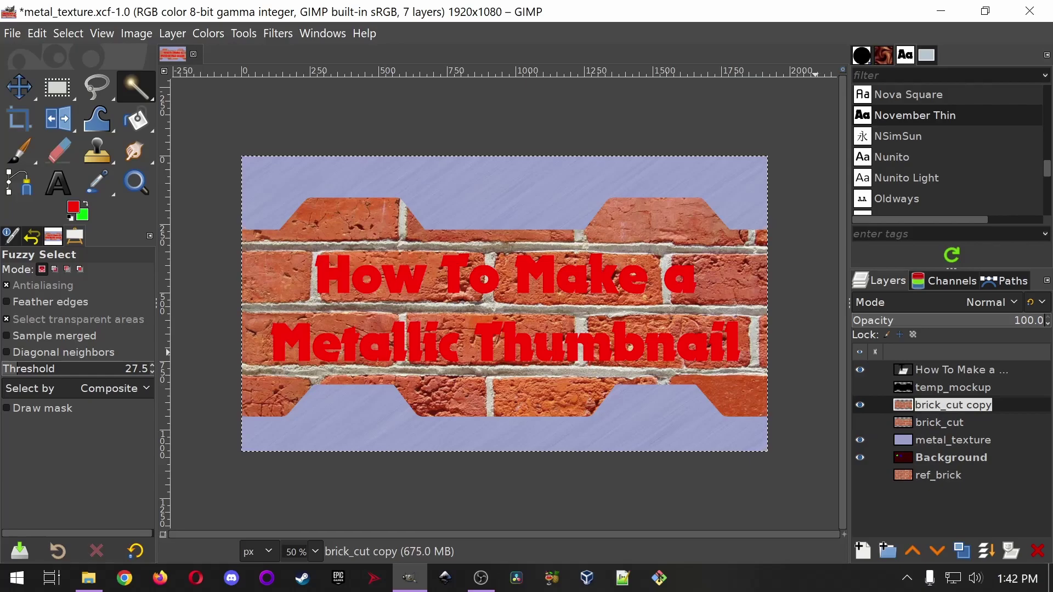
drag(945, 405, 1049, 433)
text(colored)
key(Return)
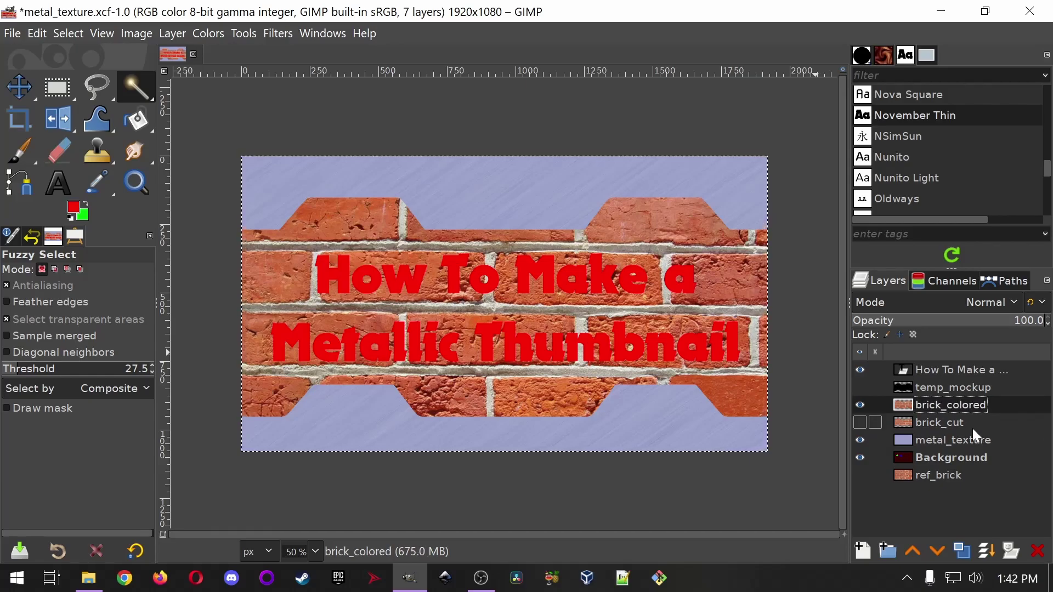
click(954, 425)
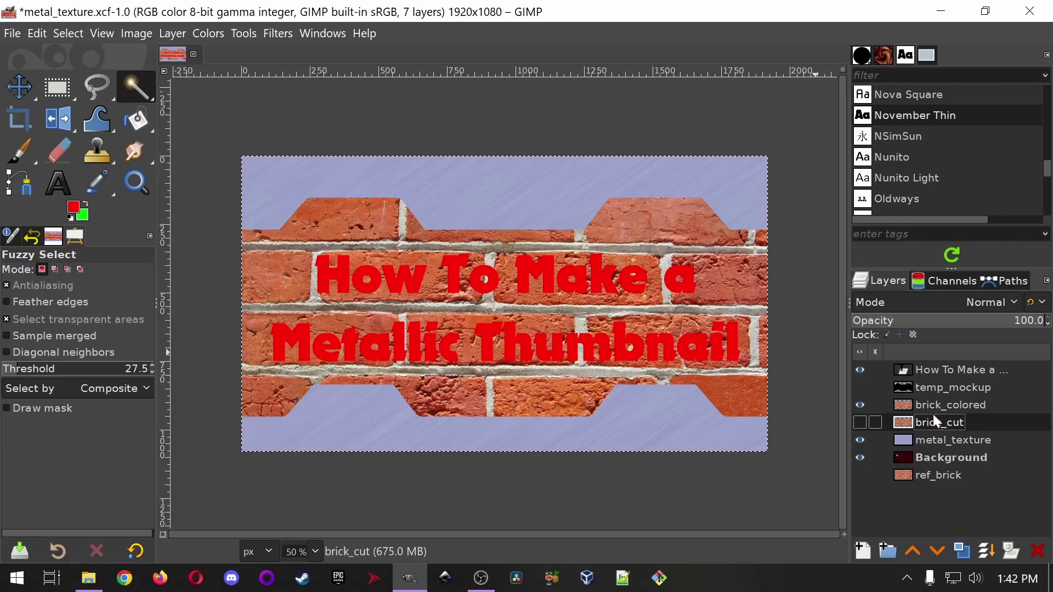
click(943, 405)
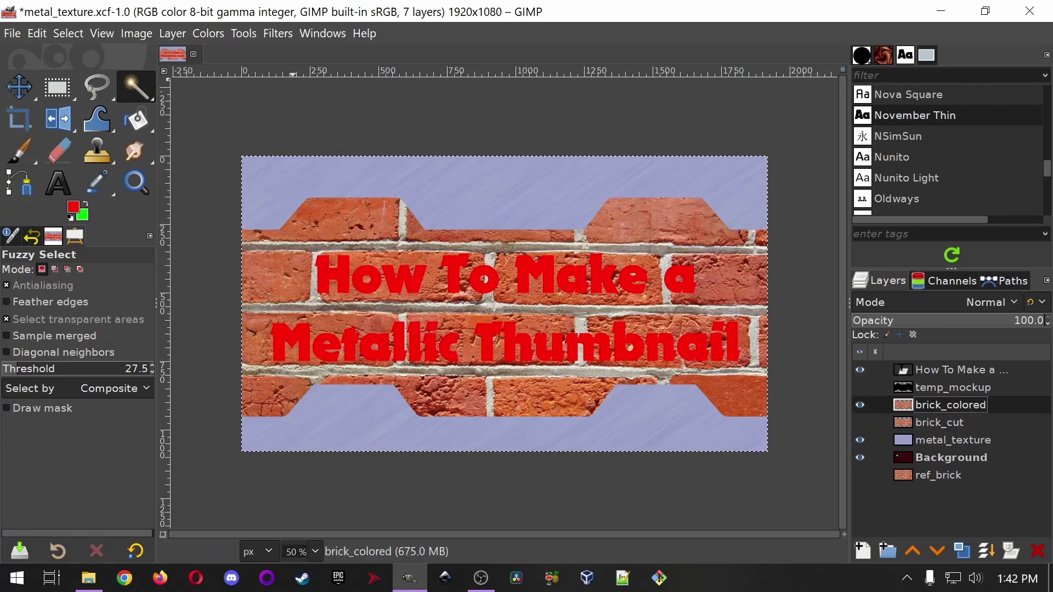
- Restore the maximized image window down to a smaller floating window on the desktop
click(215, 36)
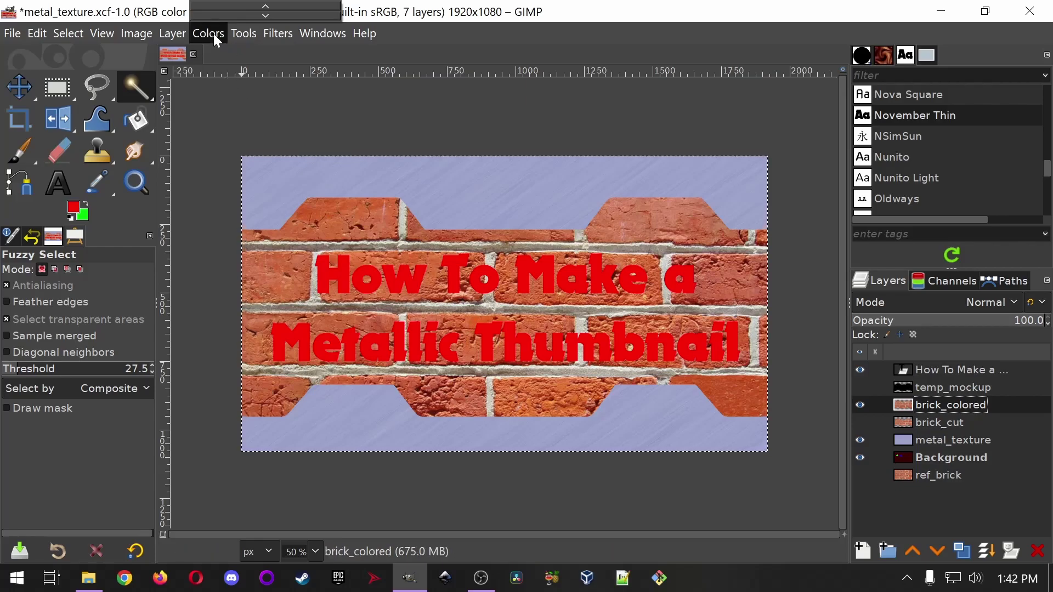
click(214, 34)
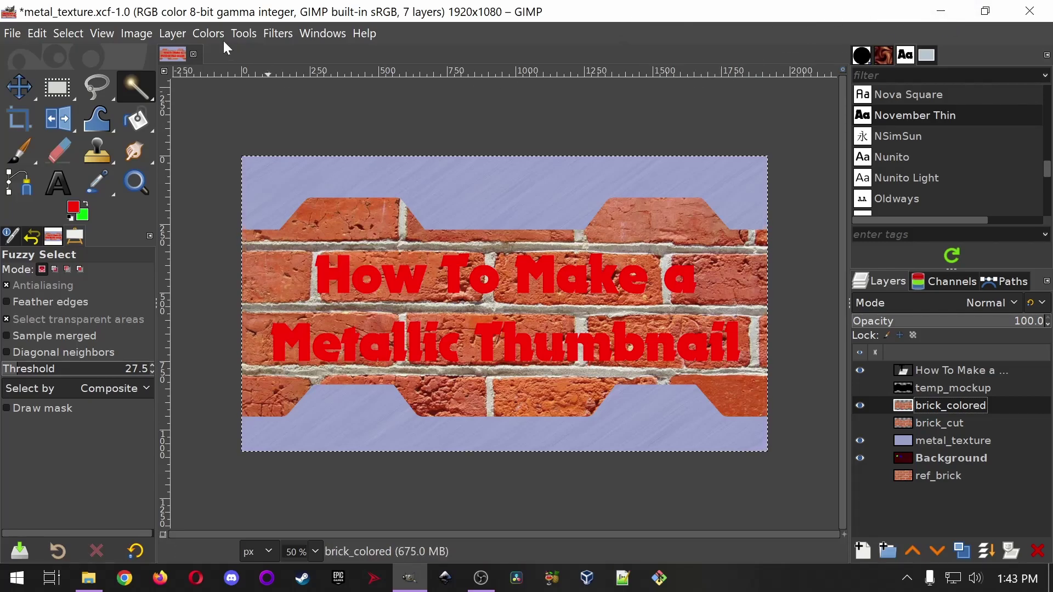
click(207, 34)
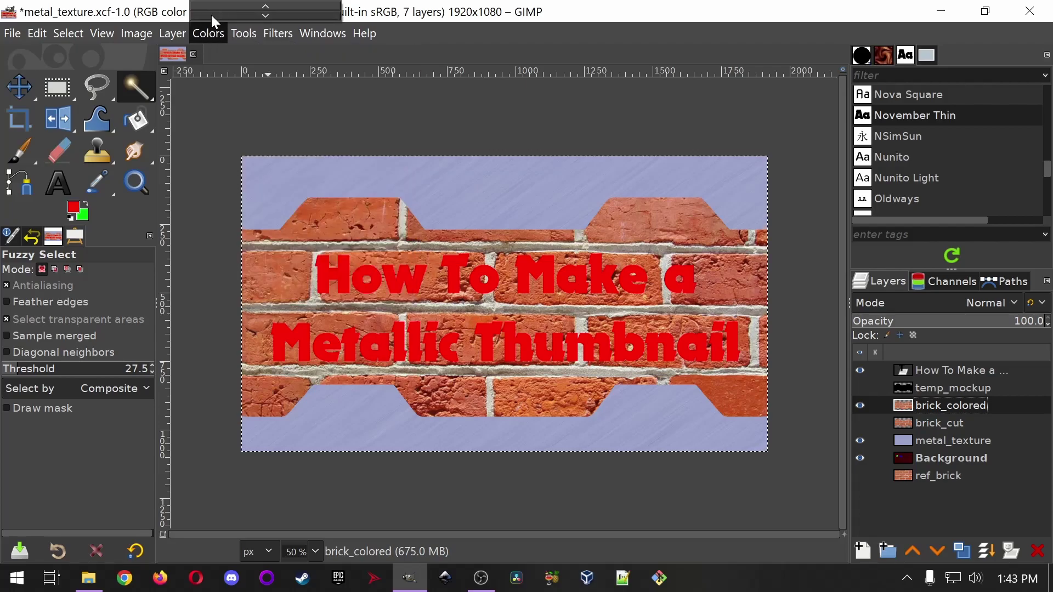
click(692, 28)
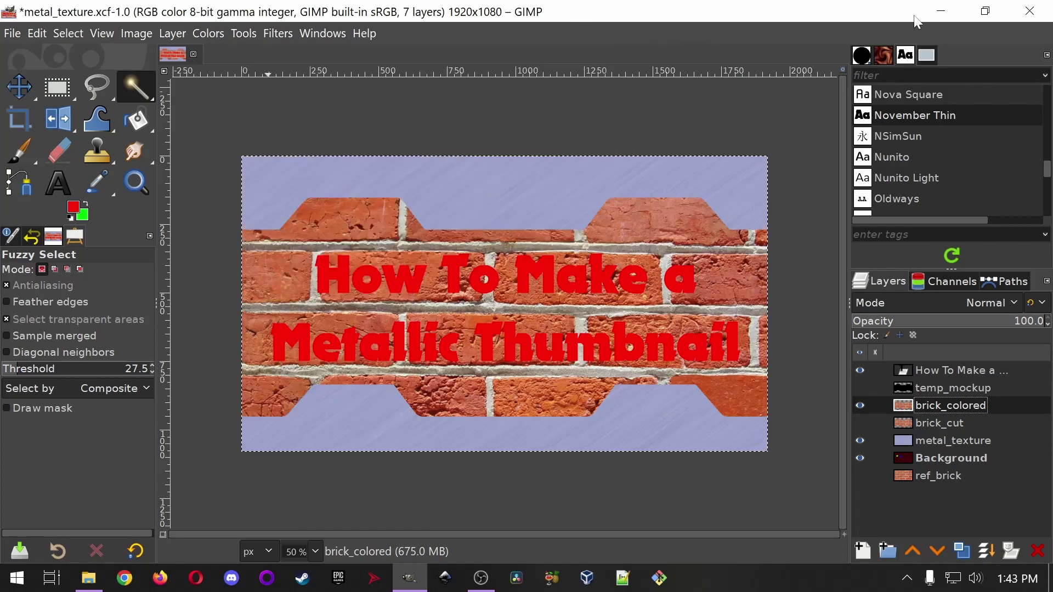
click(986, 12)
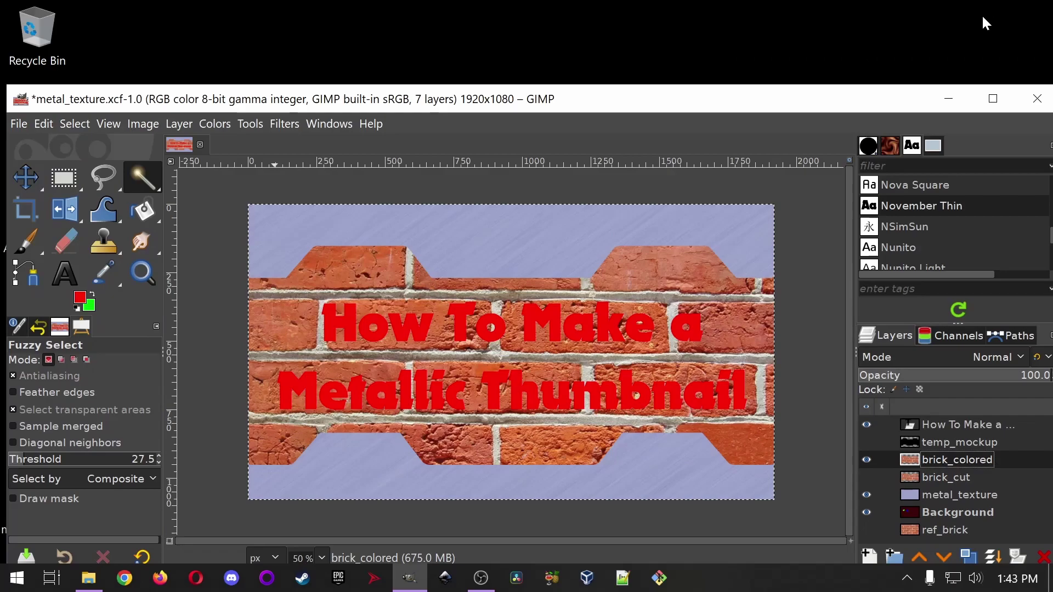
mouse_move(806, 87)
mouse_down()
mouse_move(805, 101)
mouse_move(801, 89)
mouse_up()
- Try Colorize on the brick_colored layer with hue 0.8479, saturation 1.0 and lightness -0.789, then cancel it
click(218, 129)
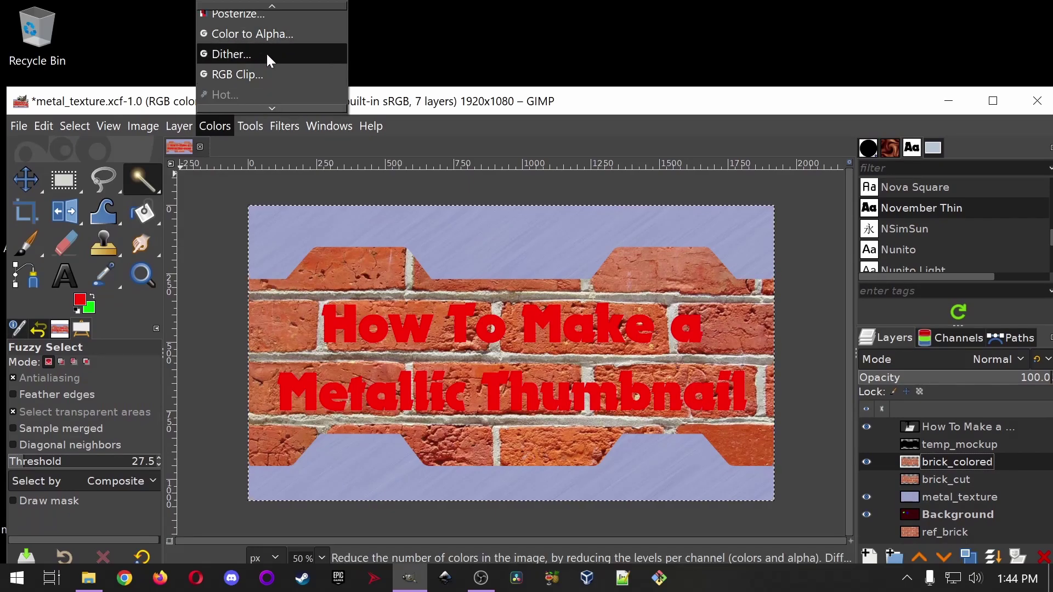
scroll(265, 54, up, 3)
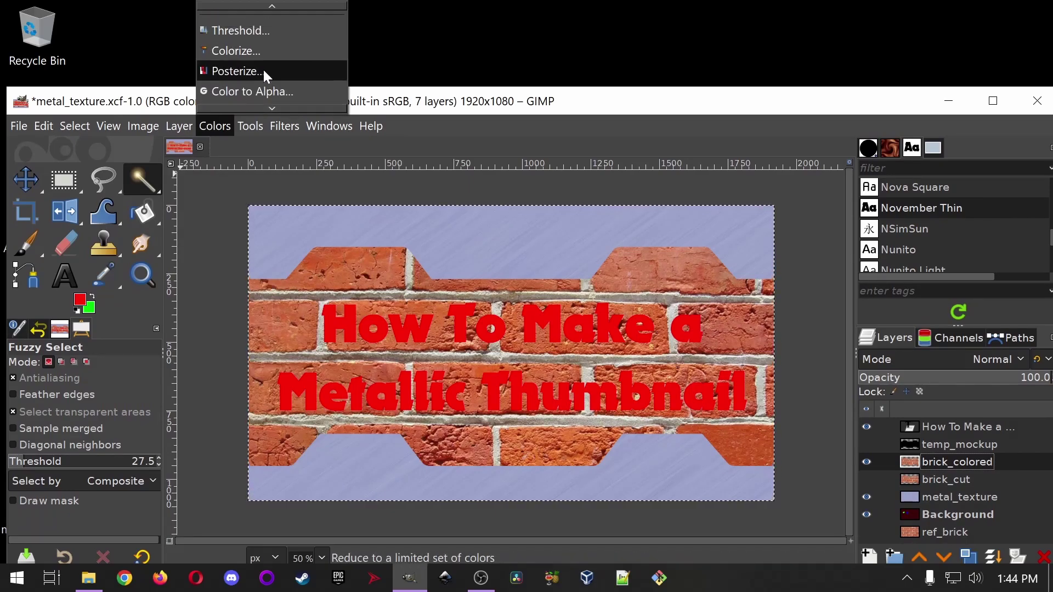
scroll(262, 68, up, 1)
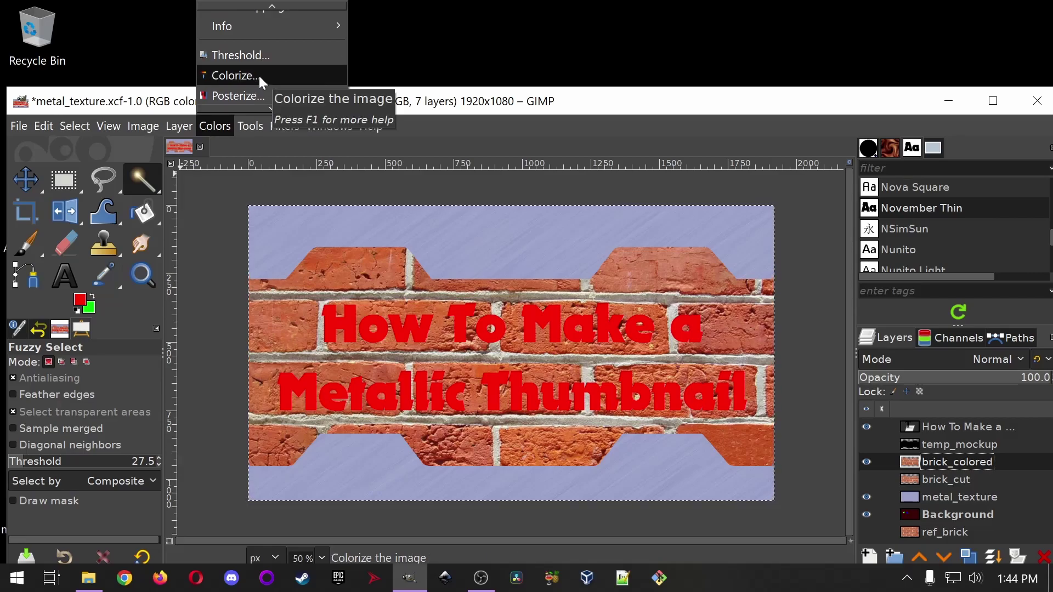
click(258, 73)
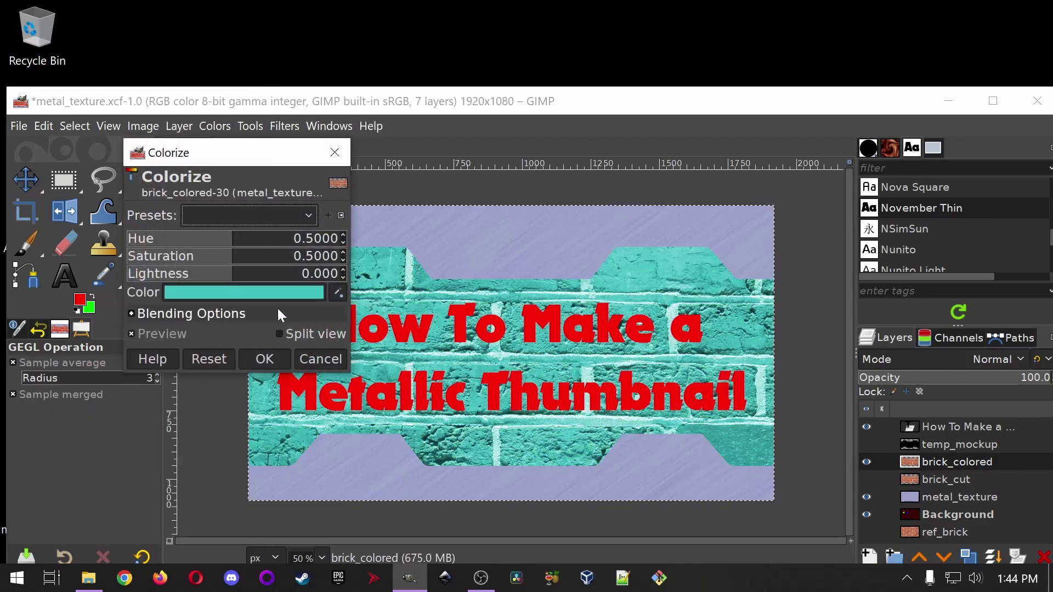
drag(246, 157, 140, 160)
drag(110, 242, 211, 242)
click(108, 239)
drag(108, 240, 203, 242)
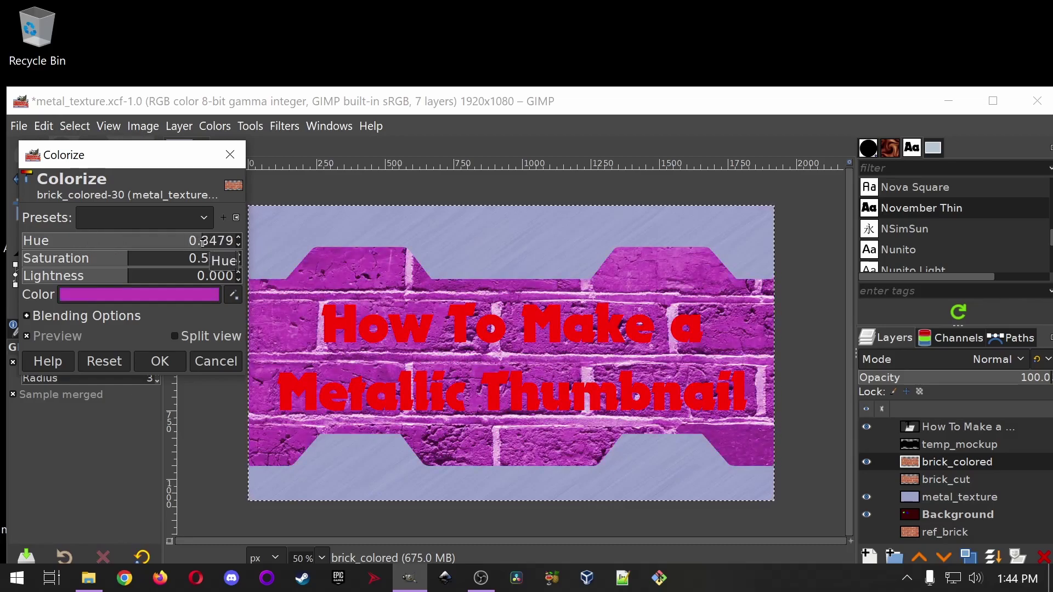
drag(135, 258, 283, 257)
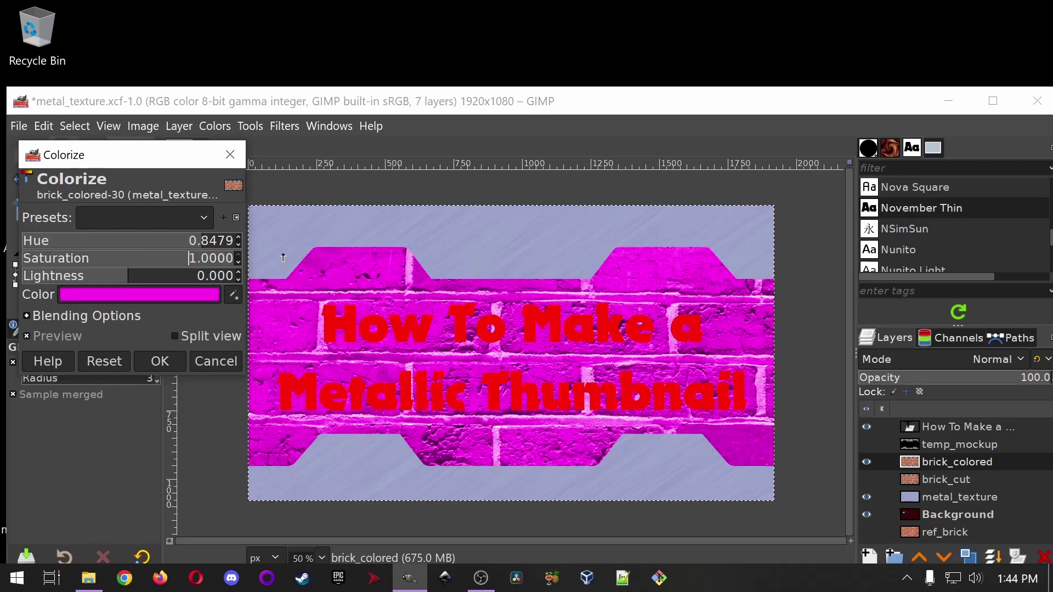
drag(117, 277, 47, 276)
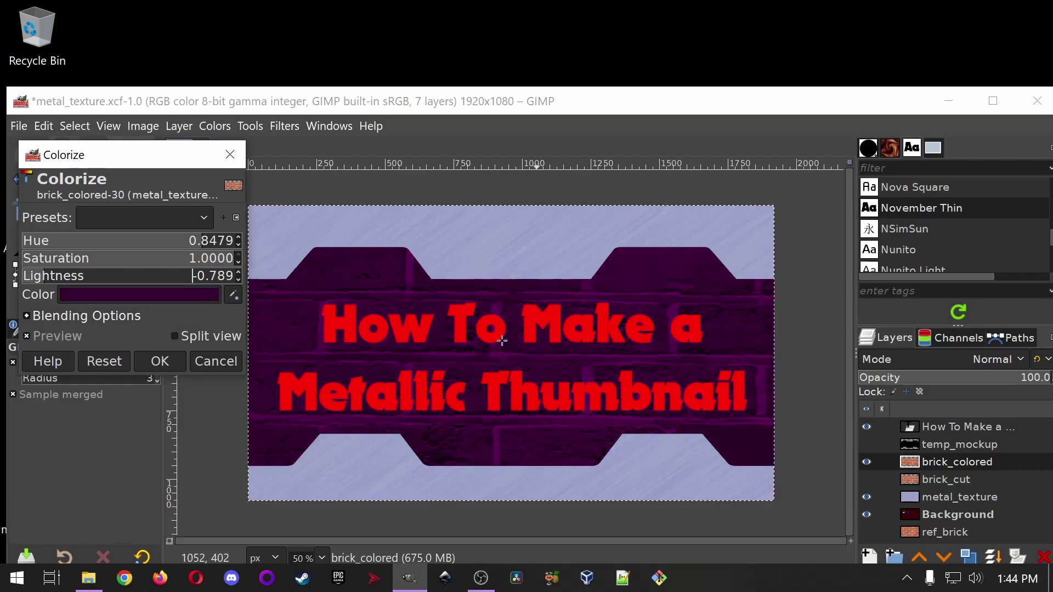
click(220, 362)
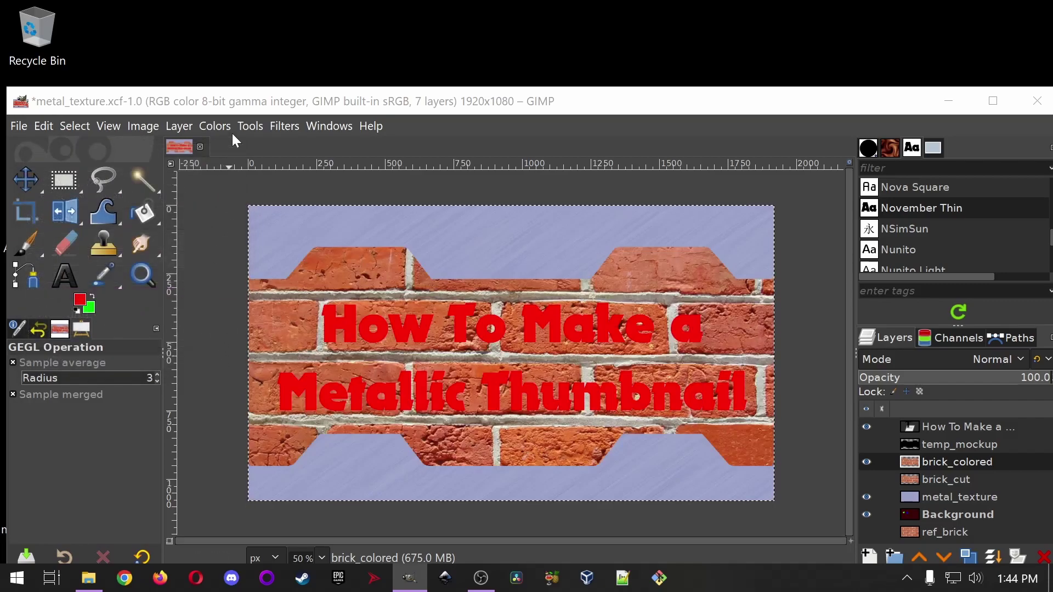
- Apply Hue-Saturation to the brick_colored layer with hue -110, lightness -100 and saturation 1.7
click(214, 127)
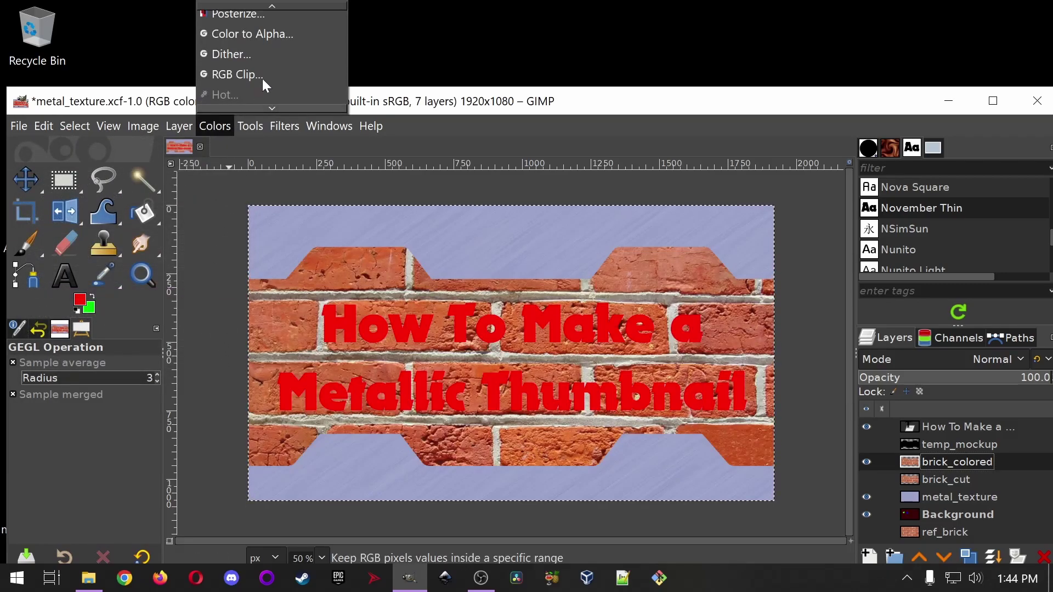
mouse_move(269, 6)
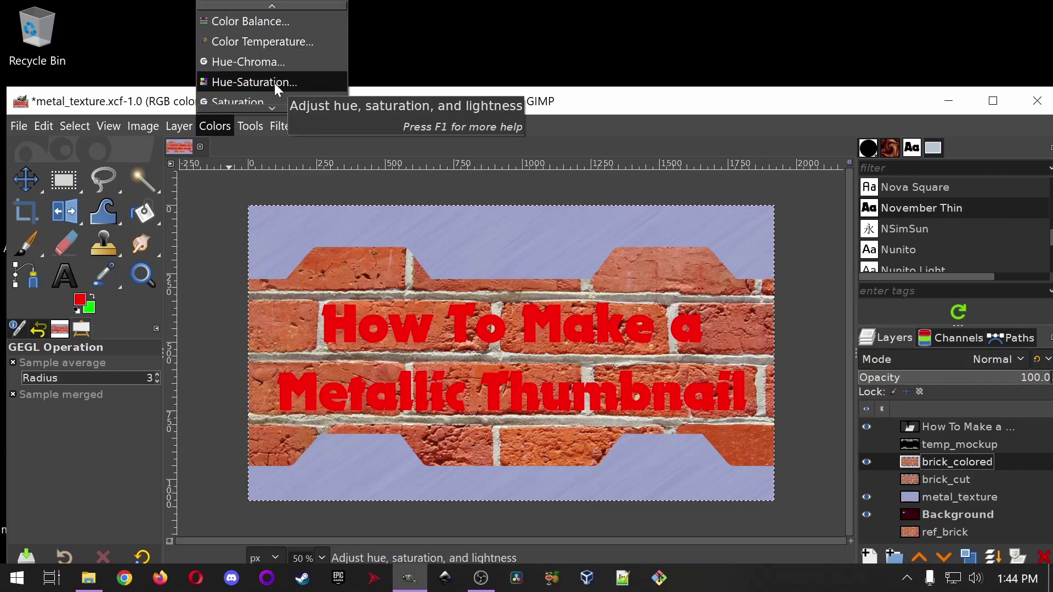
click(274, 83)
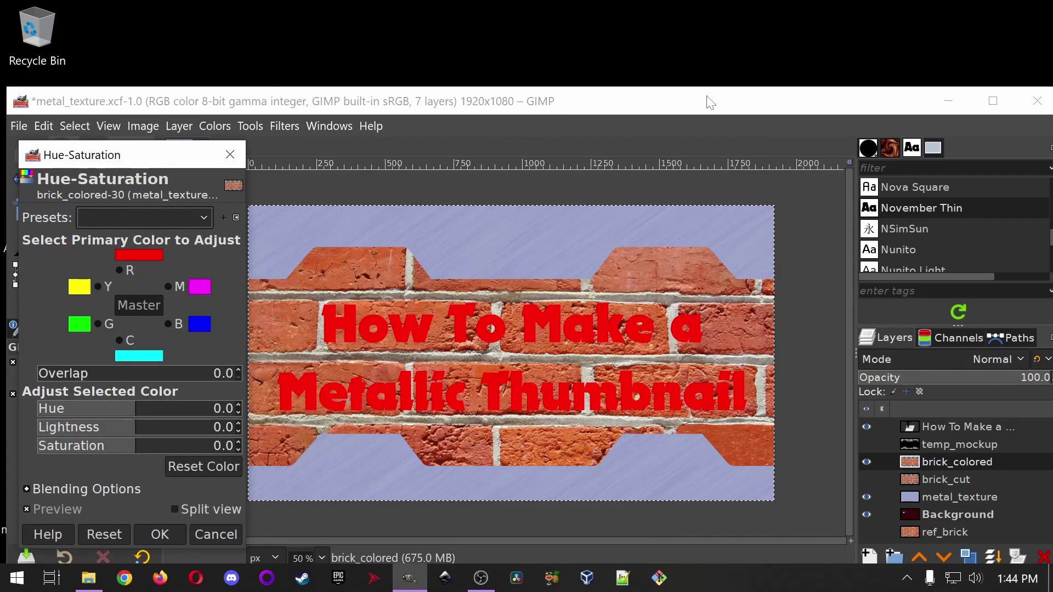
click(994, 101)
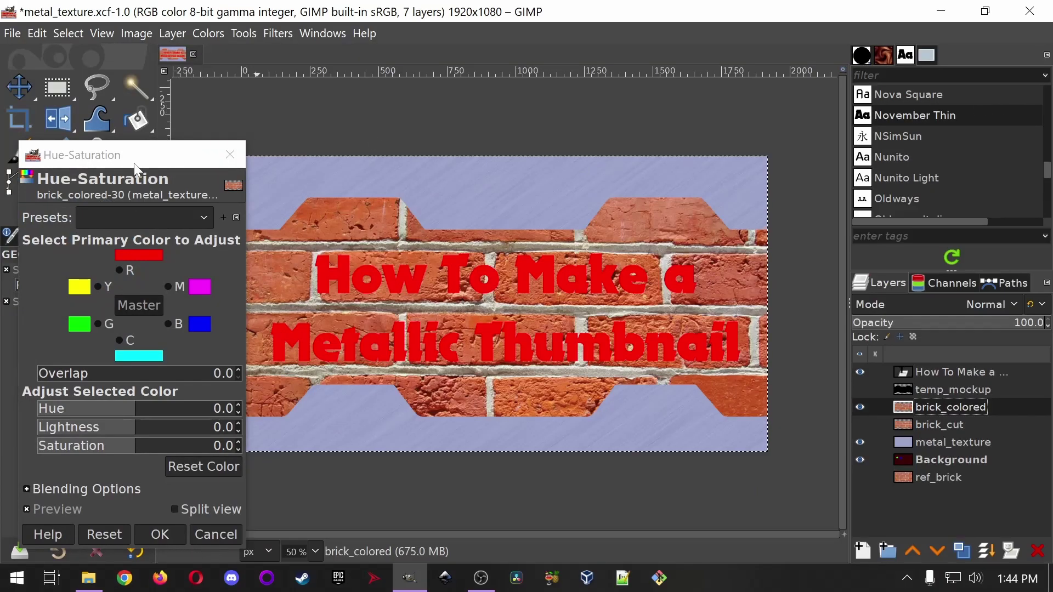
drag(156, 160, 146, 40)
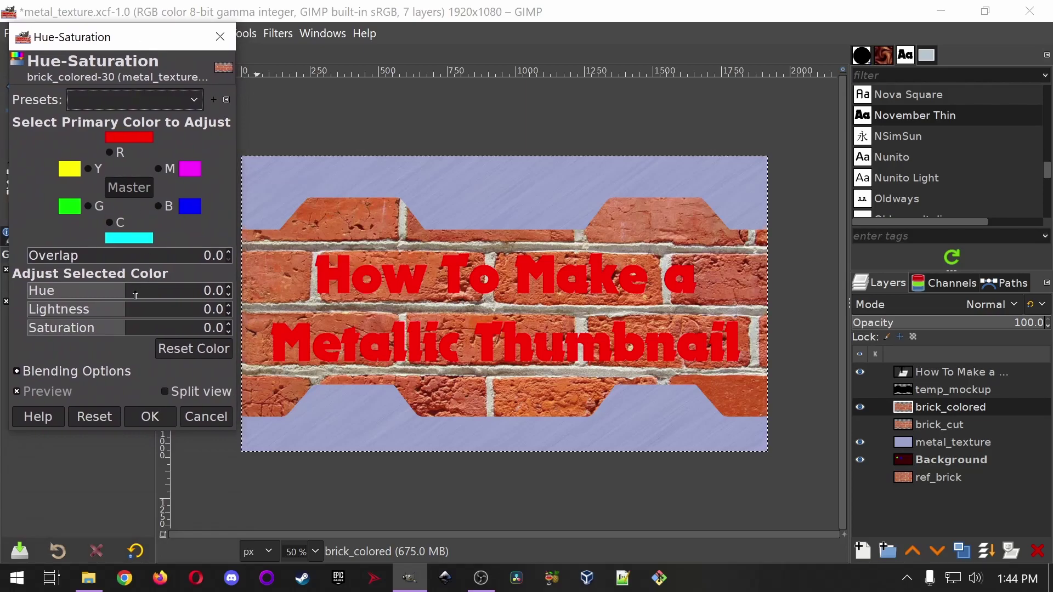
drag(135, 295, 178, 296)
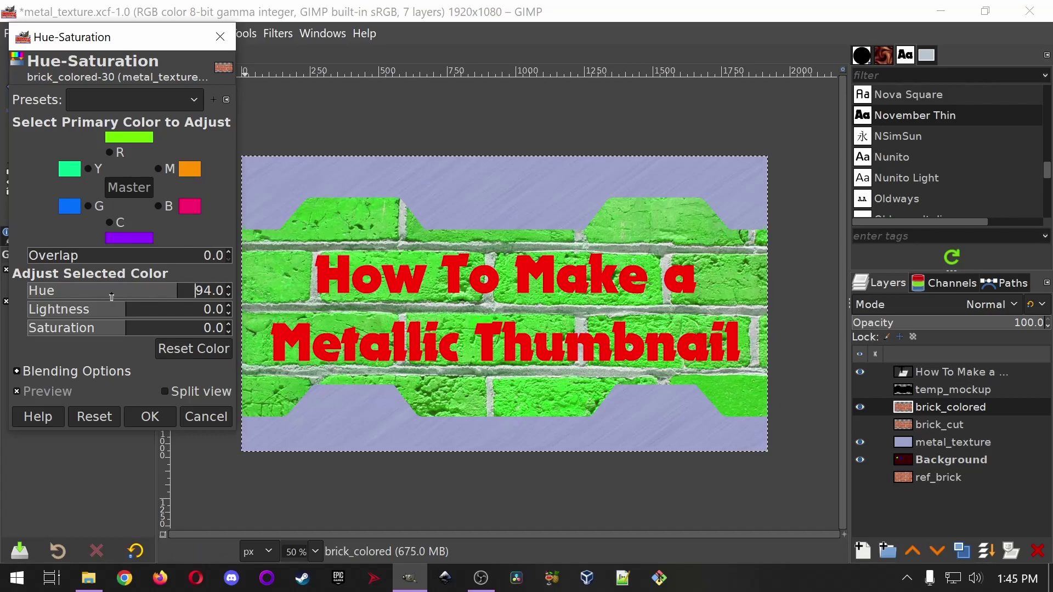
drag(111, 297, 41, 312)
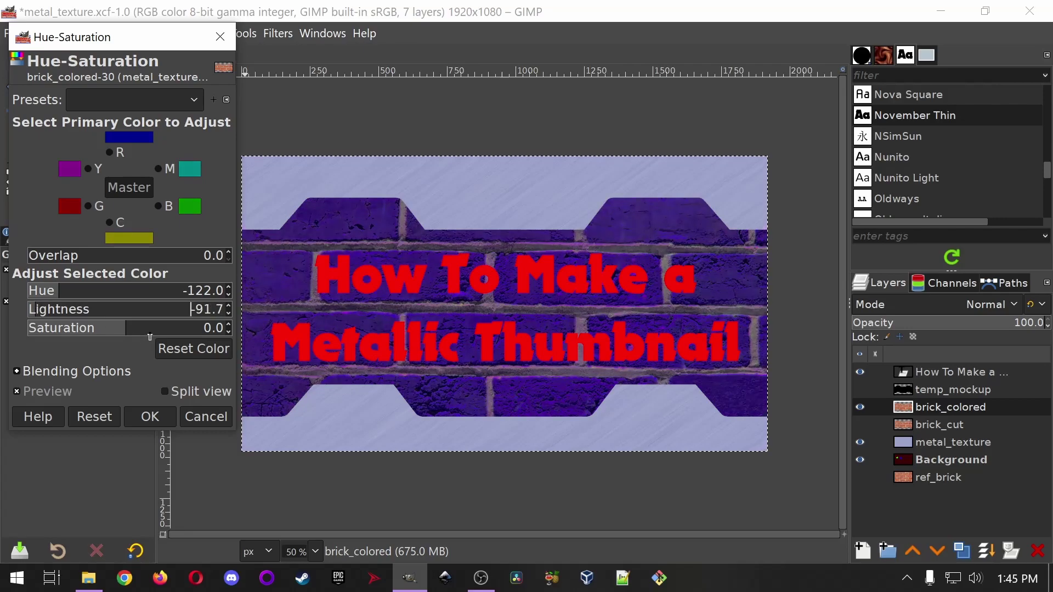
drag(149, 336, 242, 332)
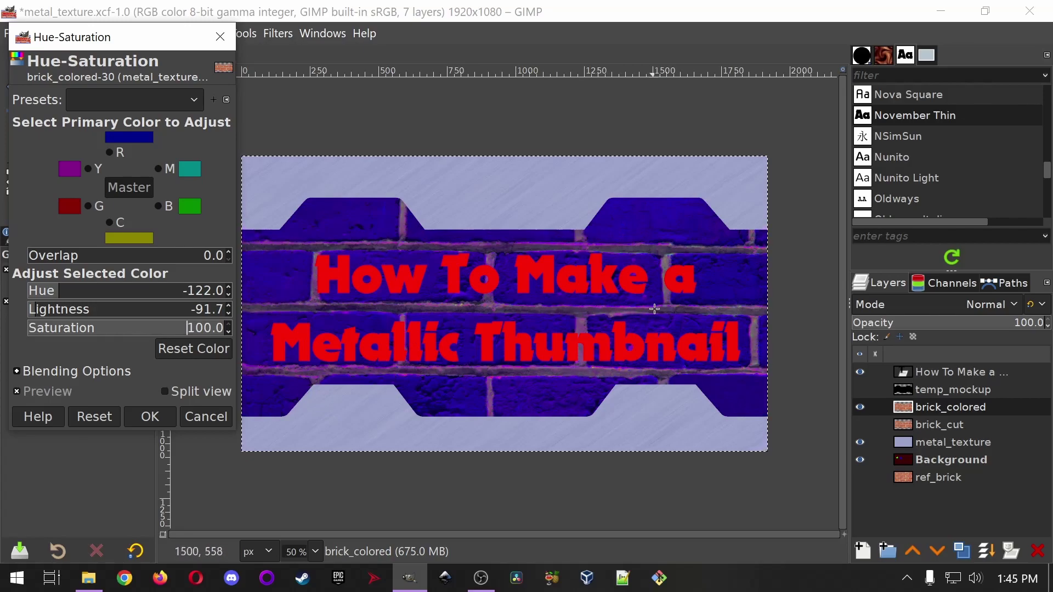
click(118, 328)
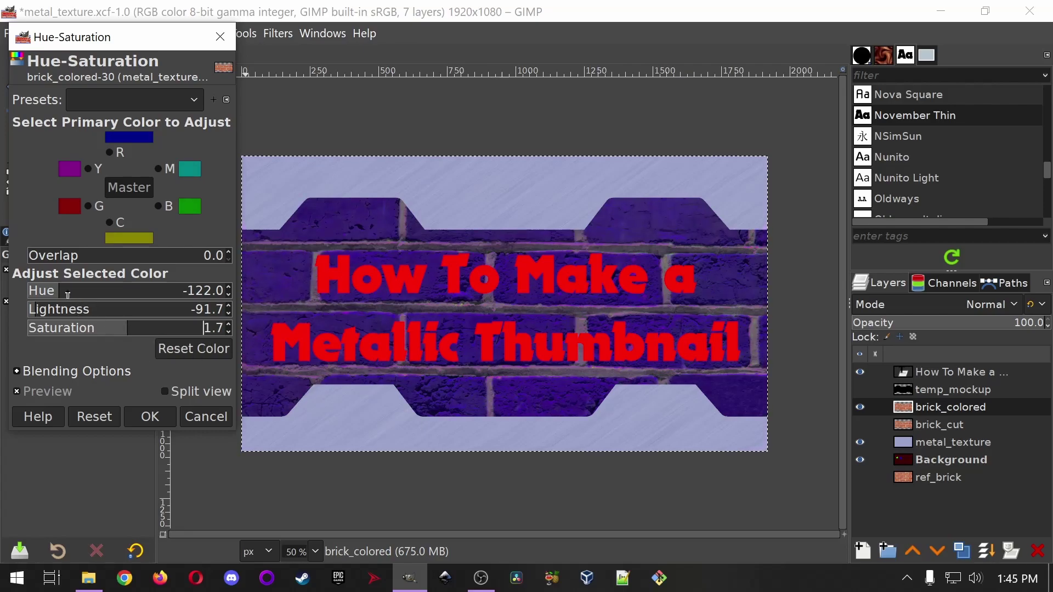
mouse_move(67, 294)
mouse_down()
mouse_move(120, 296)
mouse_move(71, 291)
mouse_up()
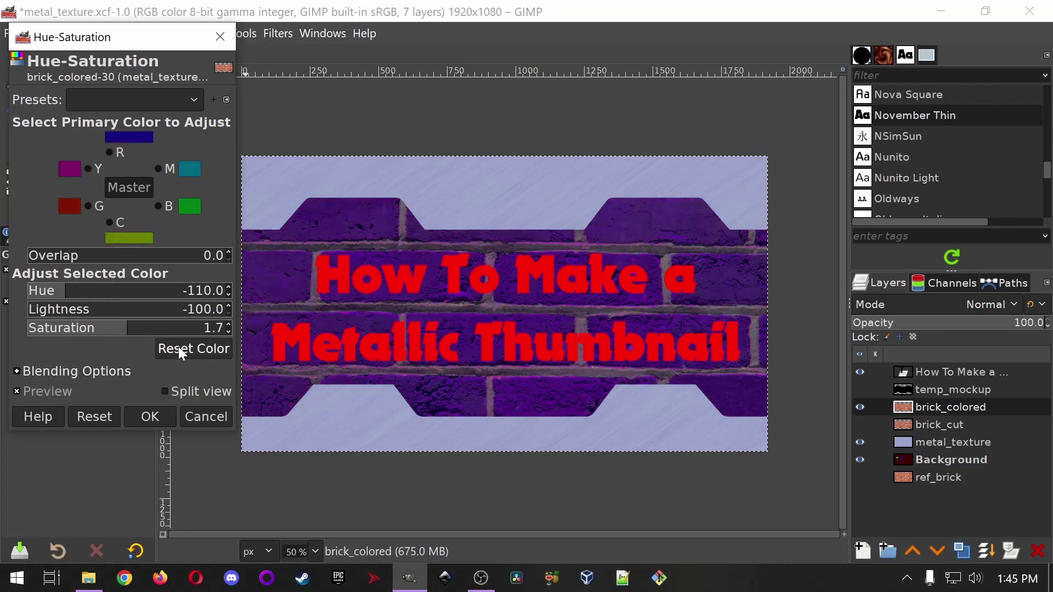
click(150, 417)
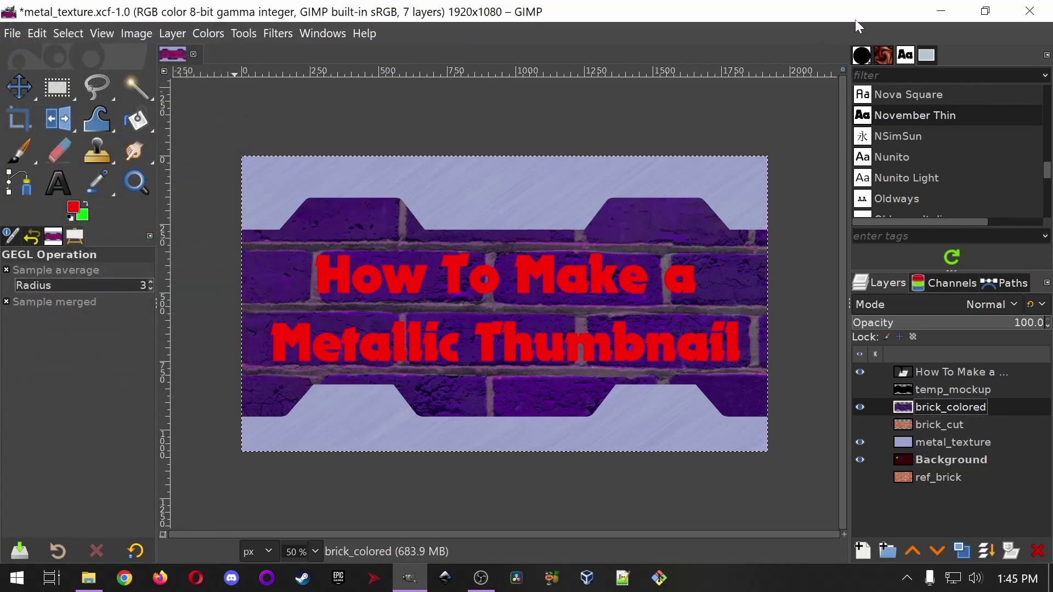
- Apply Brightness-Contrast to the brick_colored layer with brightness -96 and contrast 17
click(986, 11)
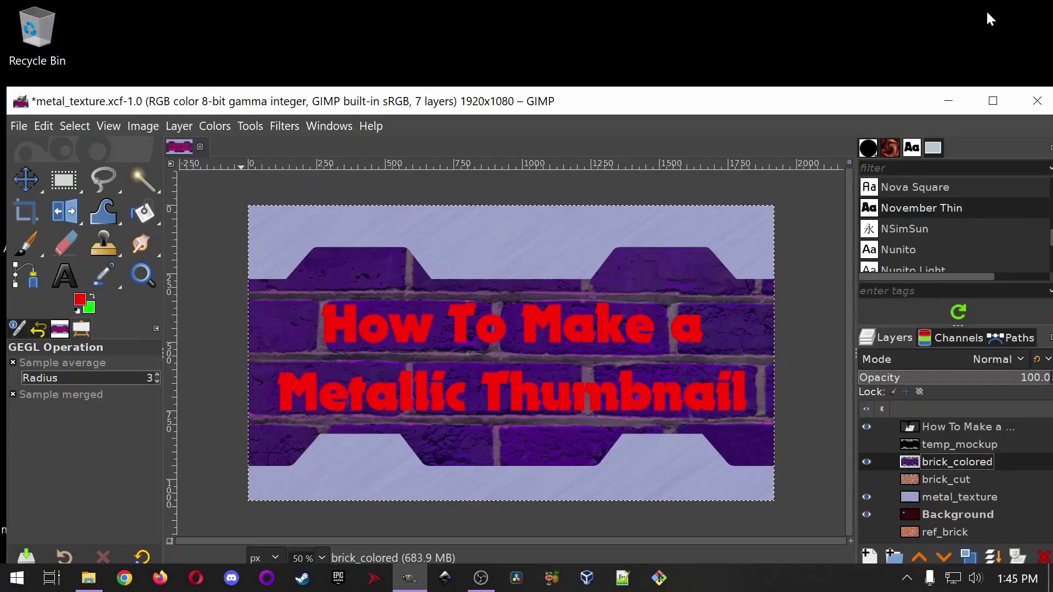
click(215, 127)
mouse_move(260, 4)
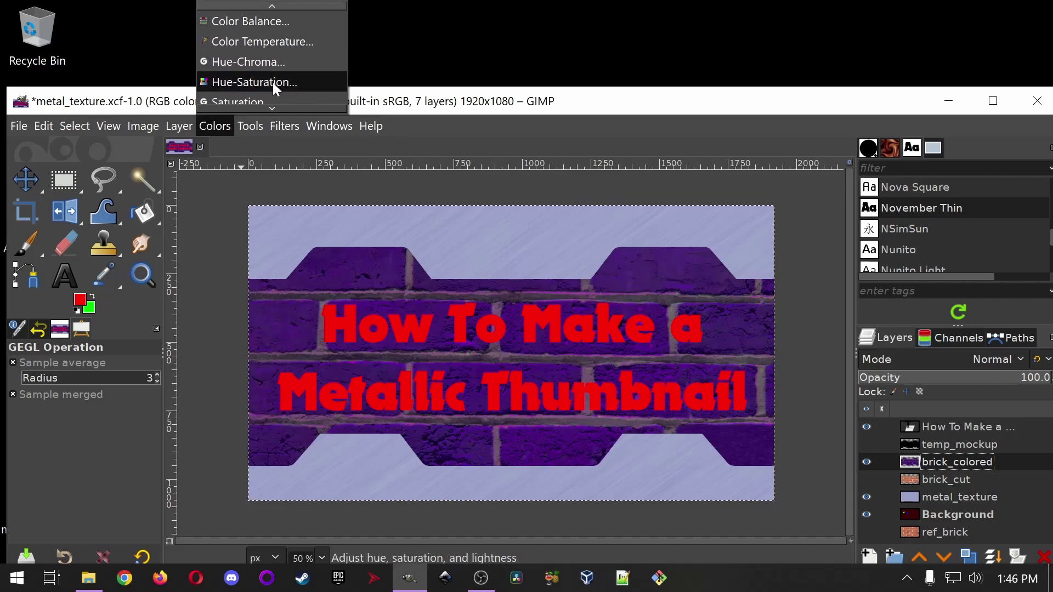
mouse_move(272, 105)
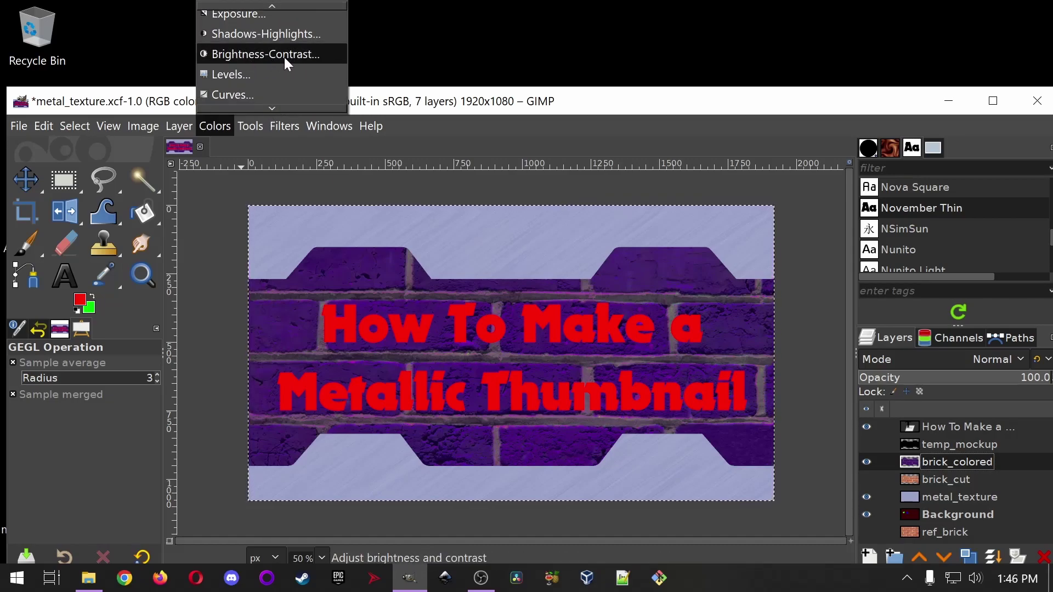
click(260, 58)
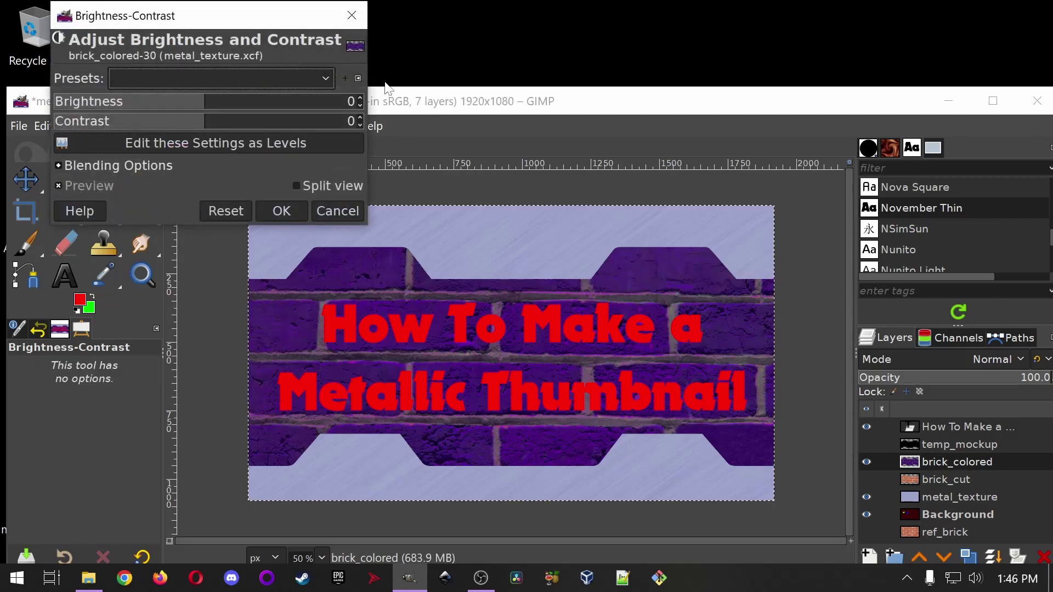
click(994, 101)
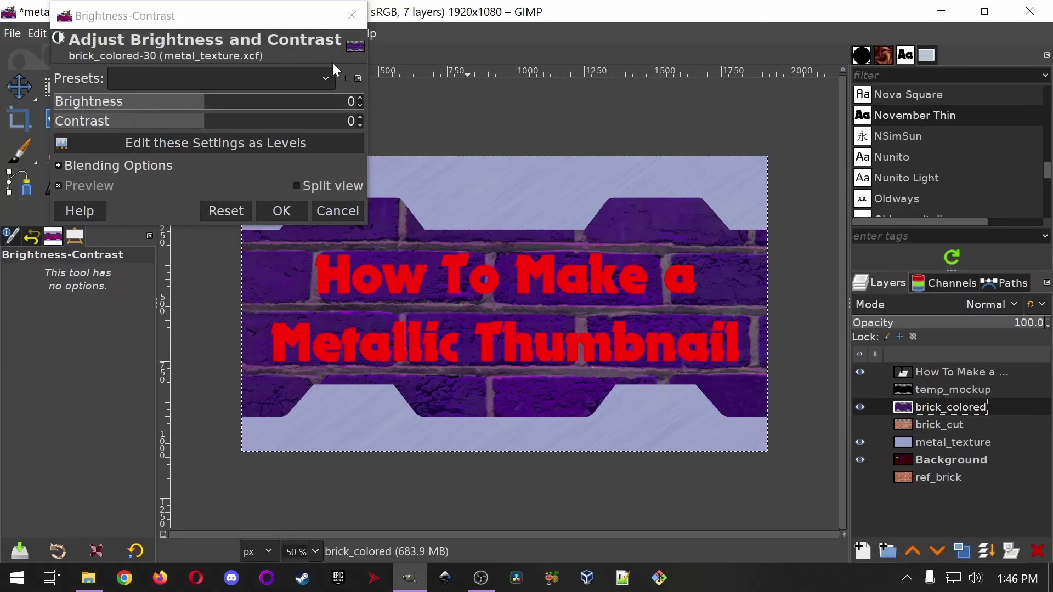
drag(228, 102, 137, 102)
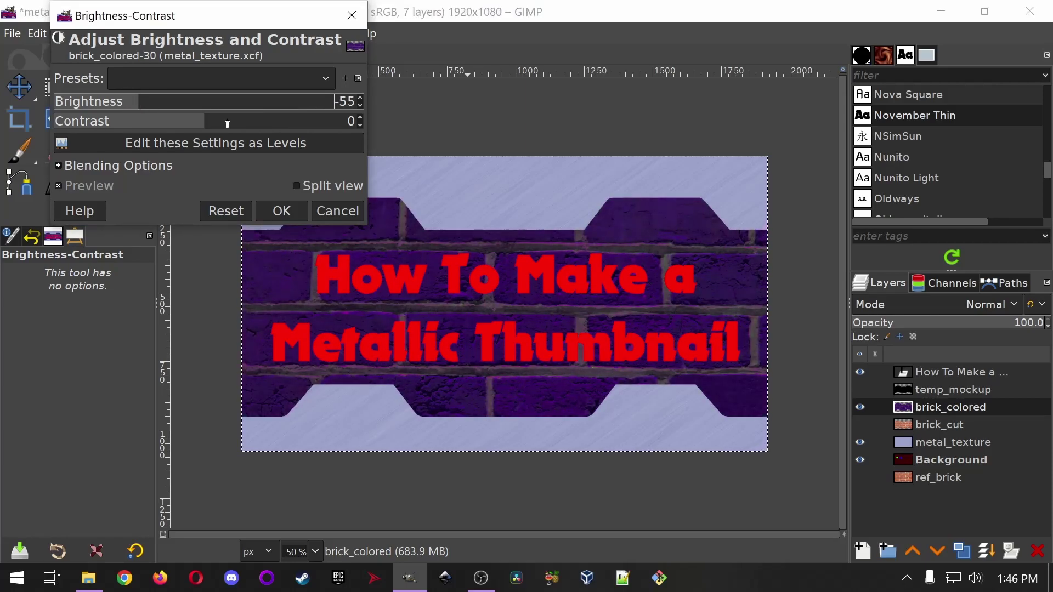
mouse_move(225, 123)
mouse_down()
mouse_move(312, 122)
mouse_move(109, 116)
mouse_move(296, 122)
mouse_move(200, 124)
mouse_move(219, 121)
mouse_up()
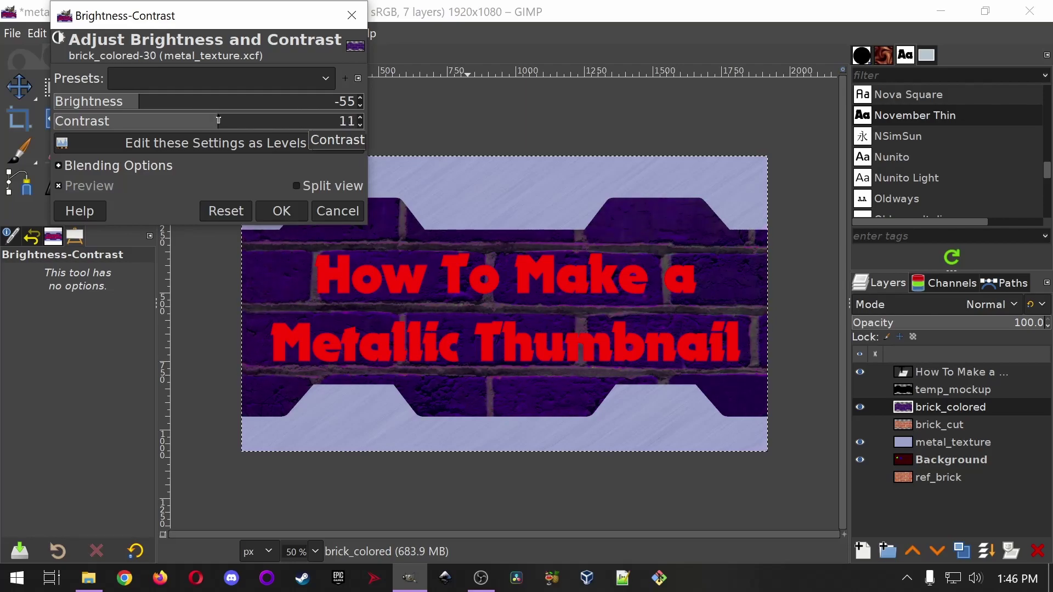
click(118, 103)
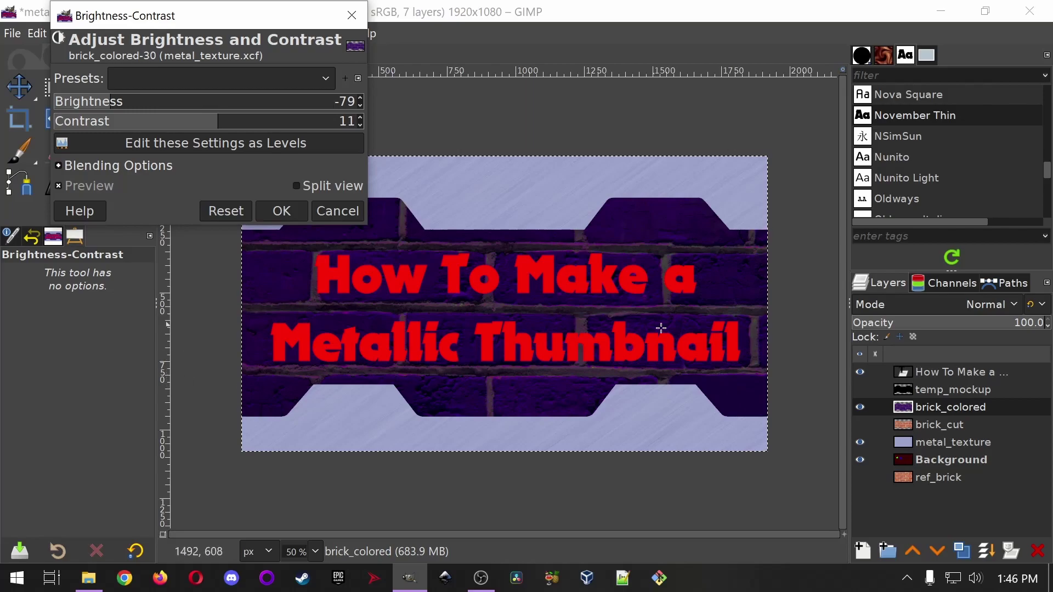
drag(104, 102, 96, 102)
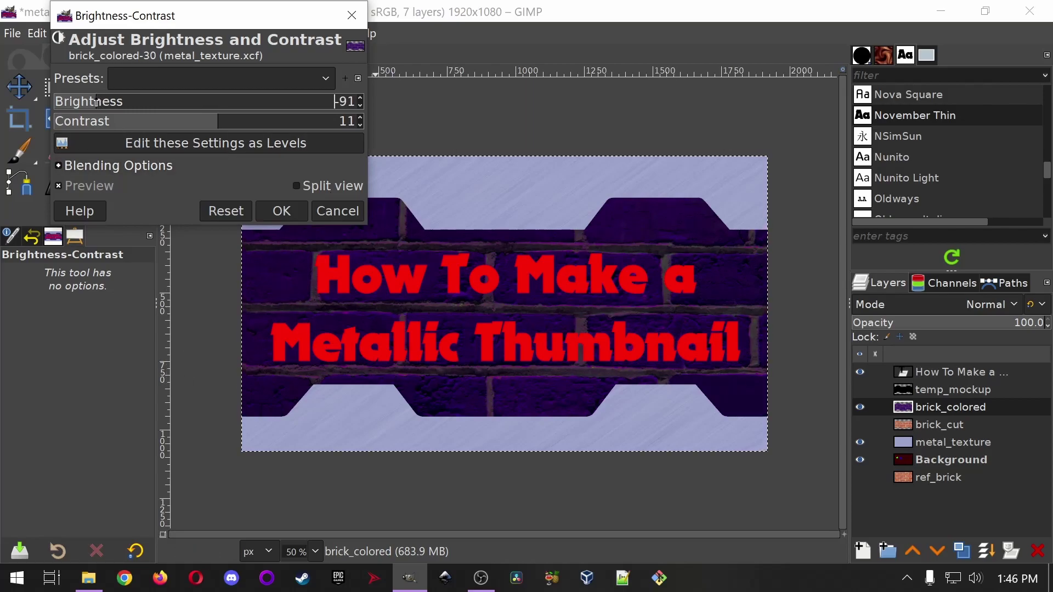
click(225, 123)
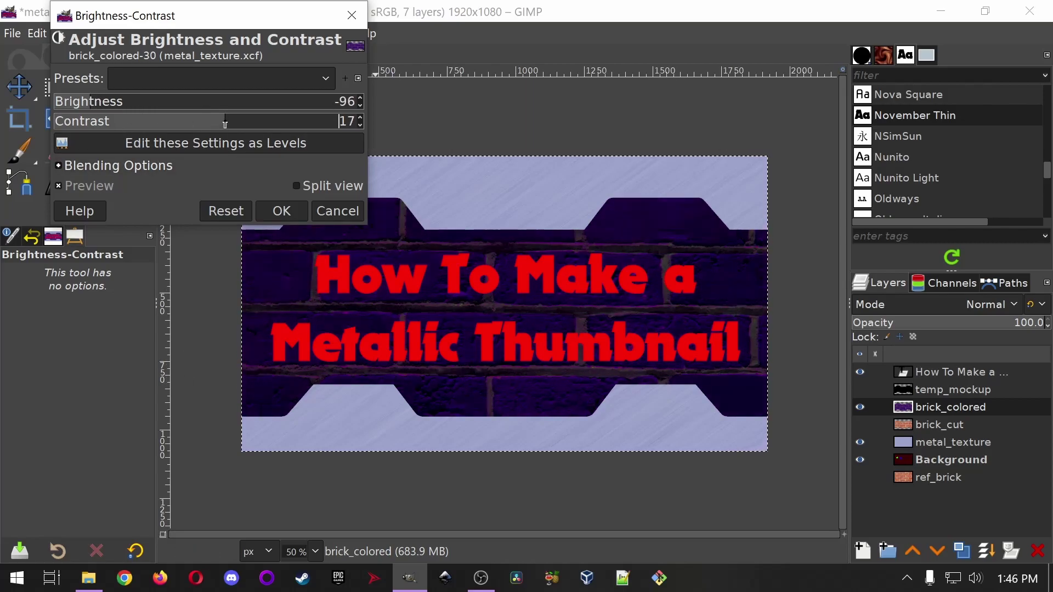
click(282, 212)
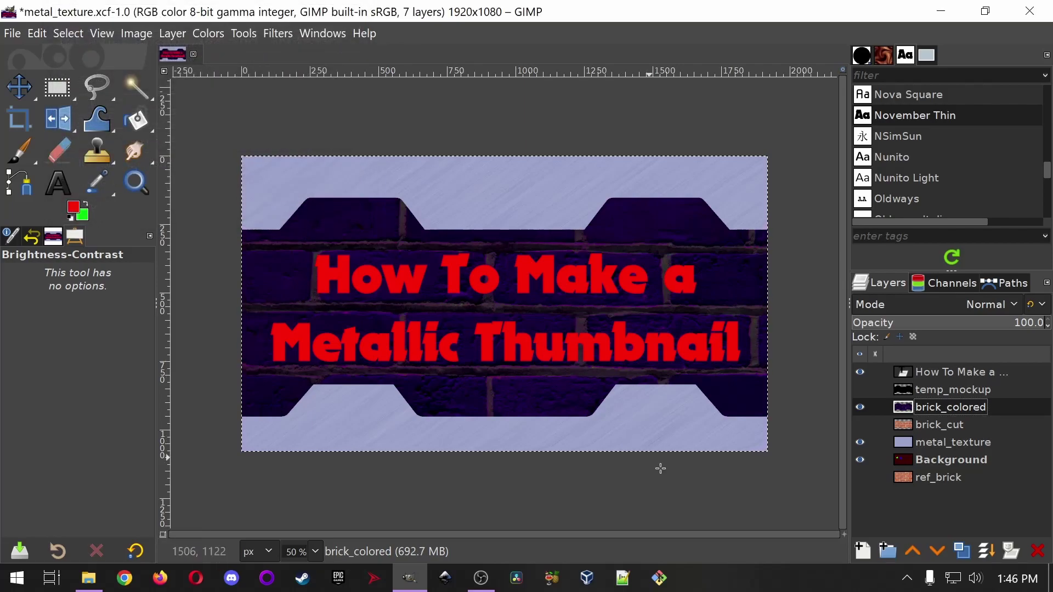
- Make the temp_mockup layer visible and set its opacity to 30.4
click(954, 391)
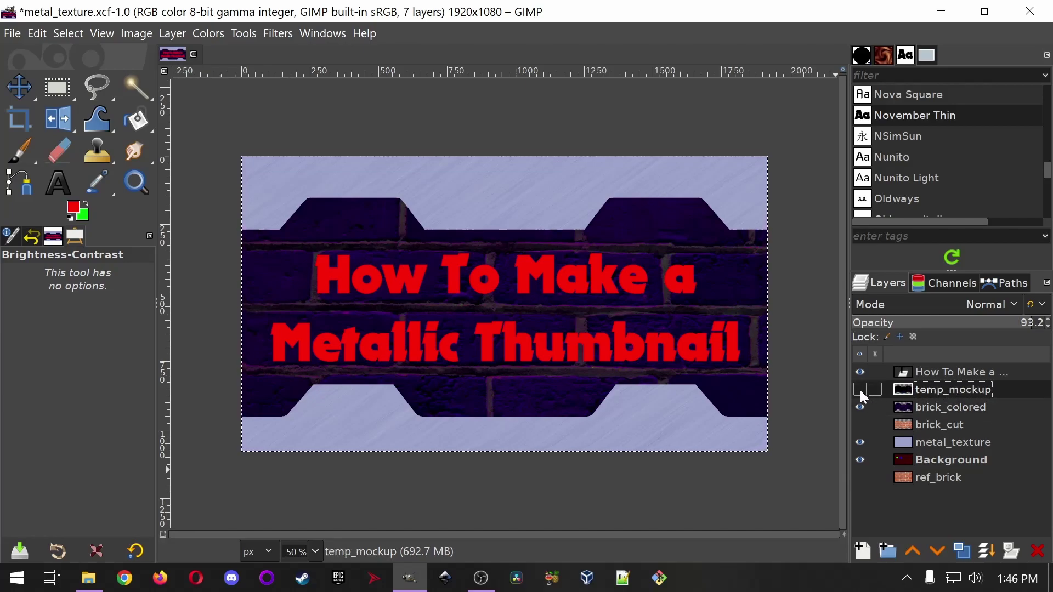
click(861, 391)
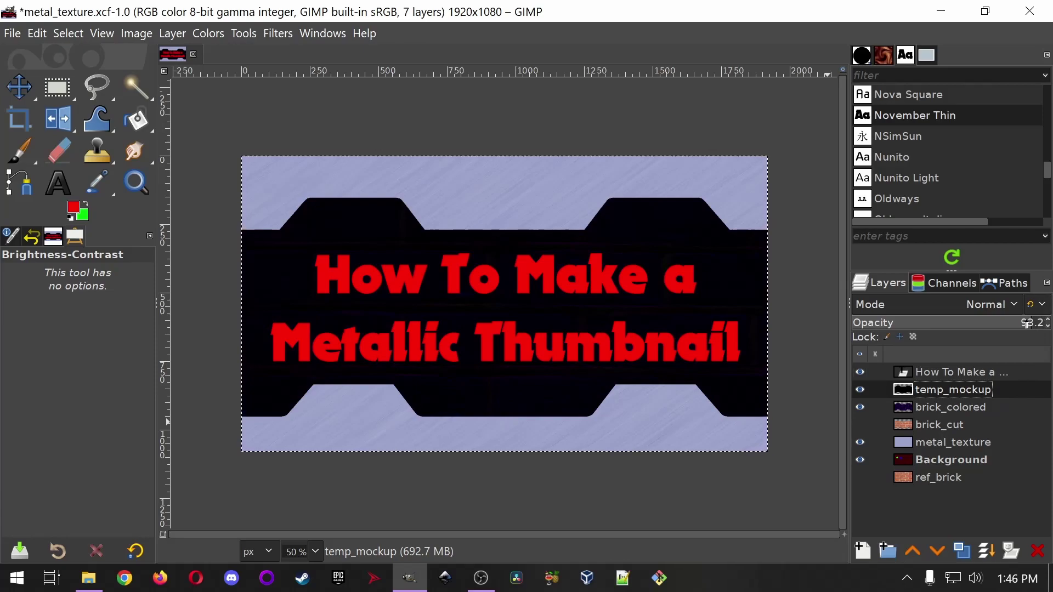
drag(1028, 324, 1049, 326)
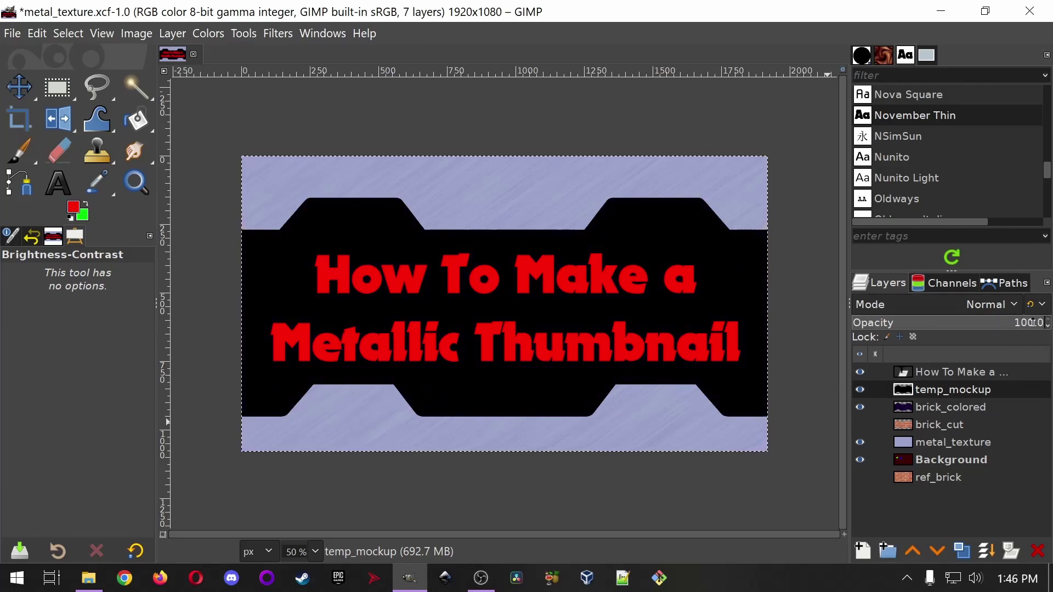
click(881, 320)
drag(882, 320, 912, 328)
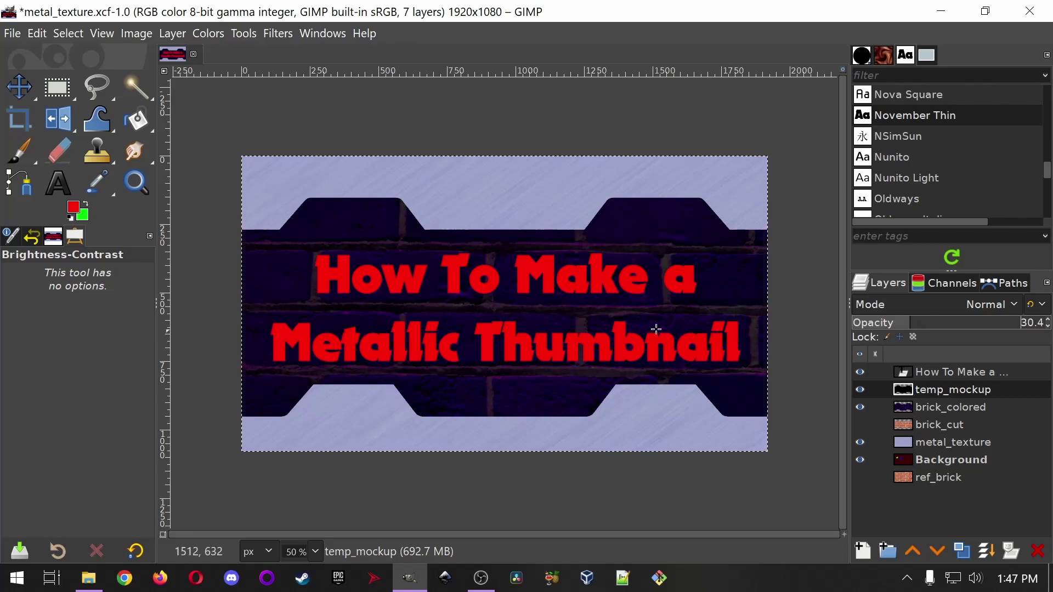
click(861, 391)
- Add a new transparent 1920 x 1080 px layer named metal_shade directly above temp_mockup
click(961, 434)
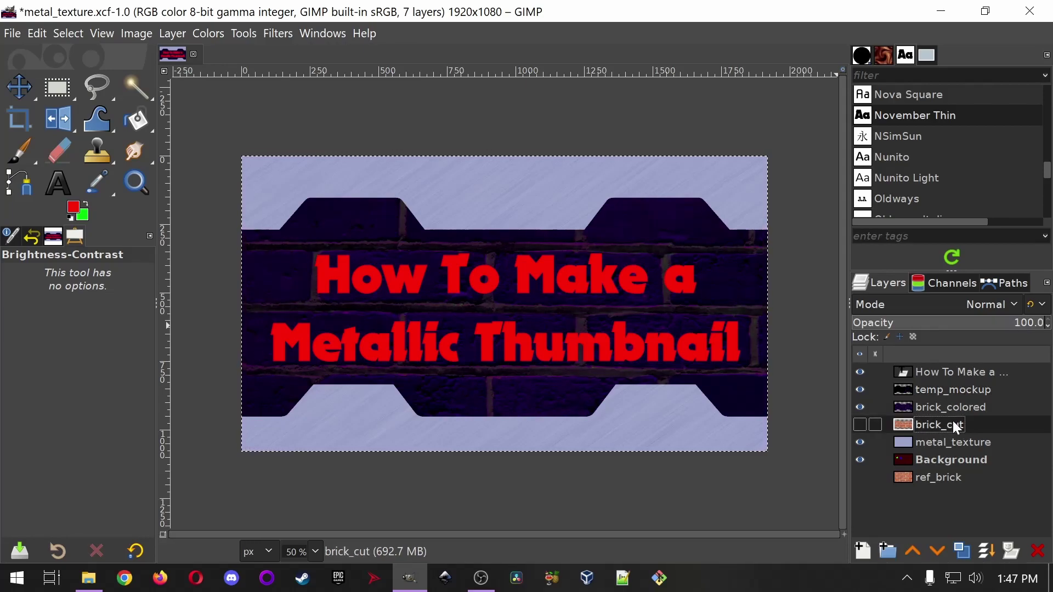
click(951, 444)
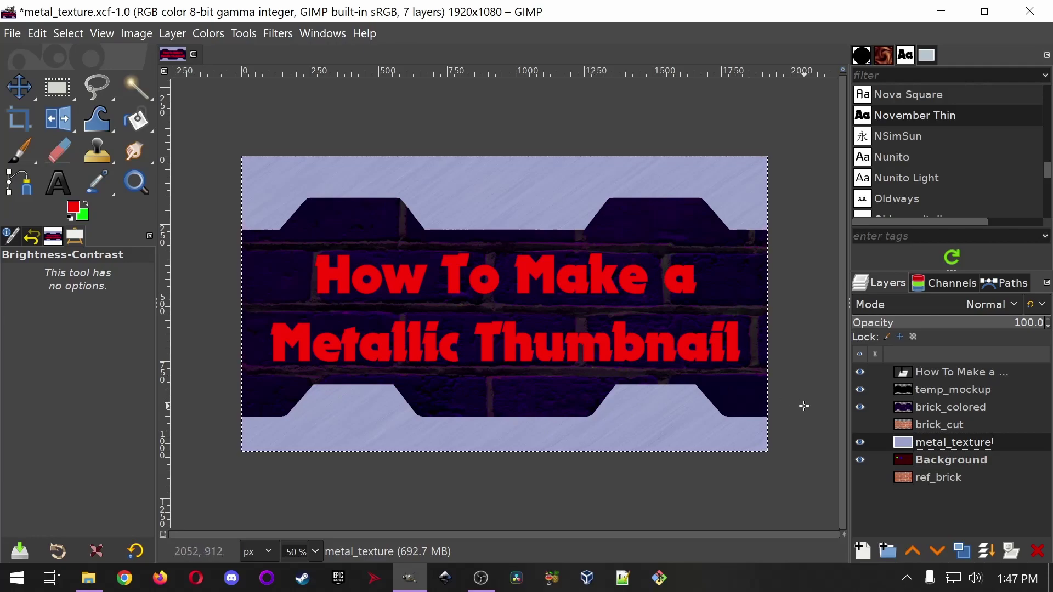
click(957, 391)
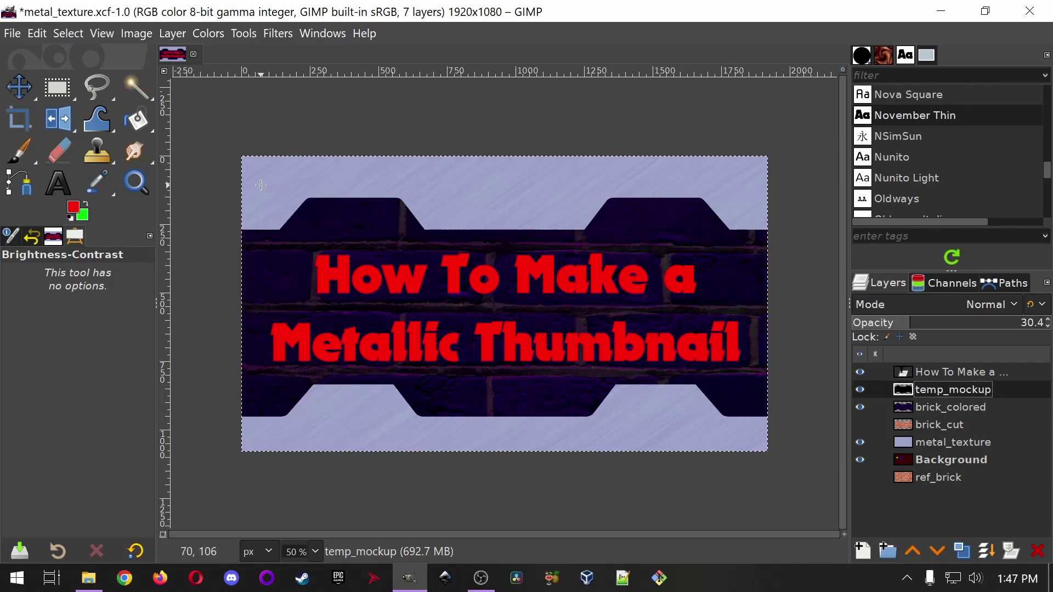
click(133, 86)
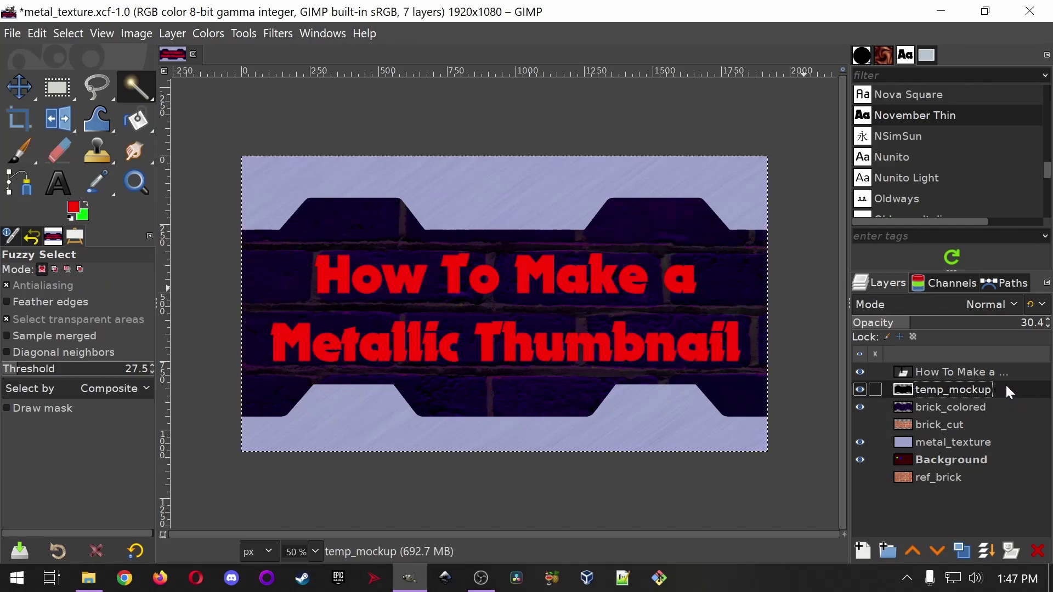
right_click(957, 395)
click(853, 123)
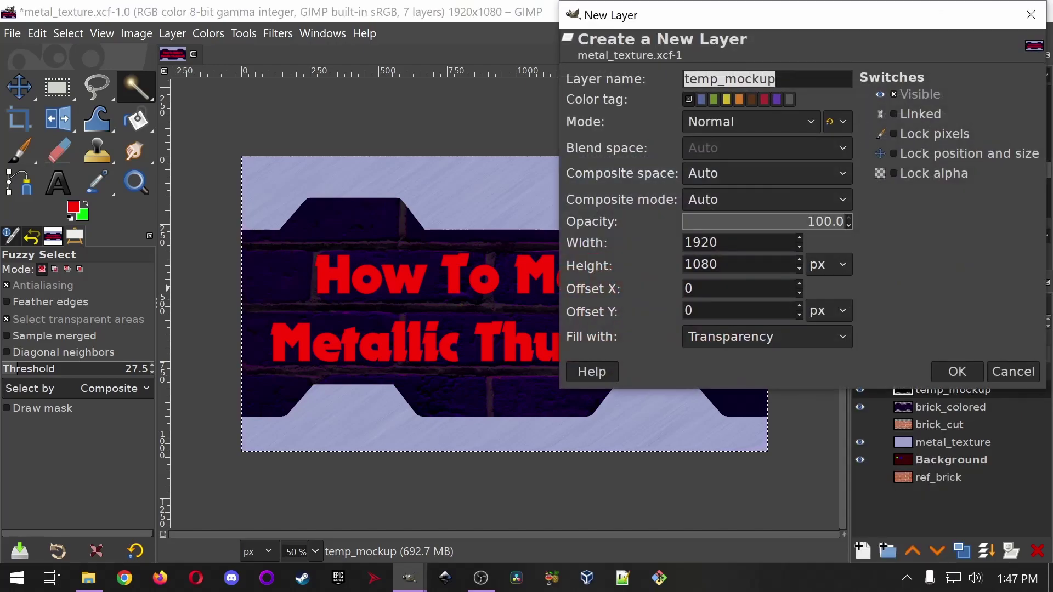
text(m)
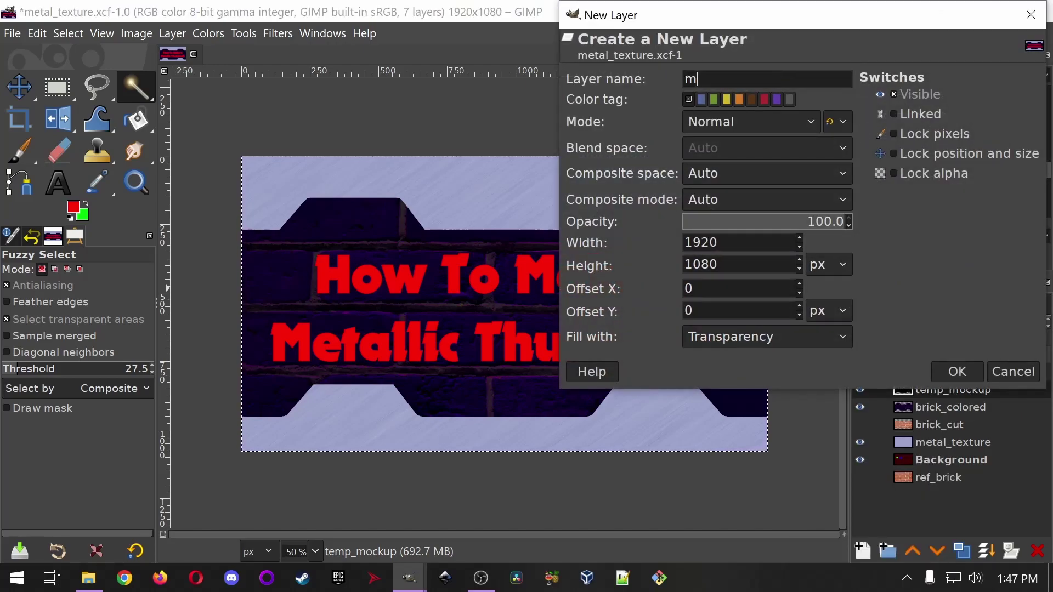
text(etal_shade)
key(Return)
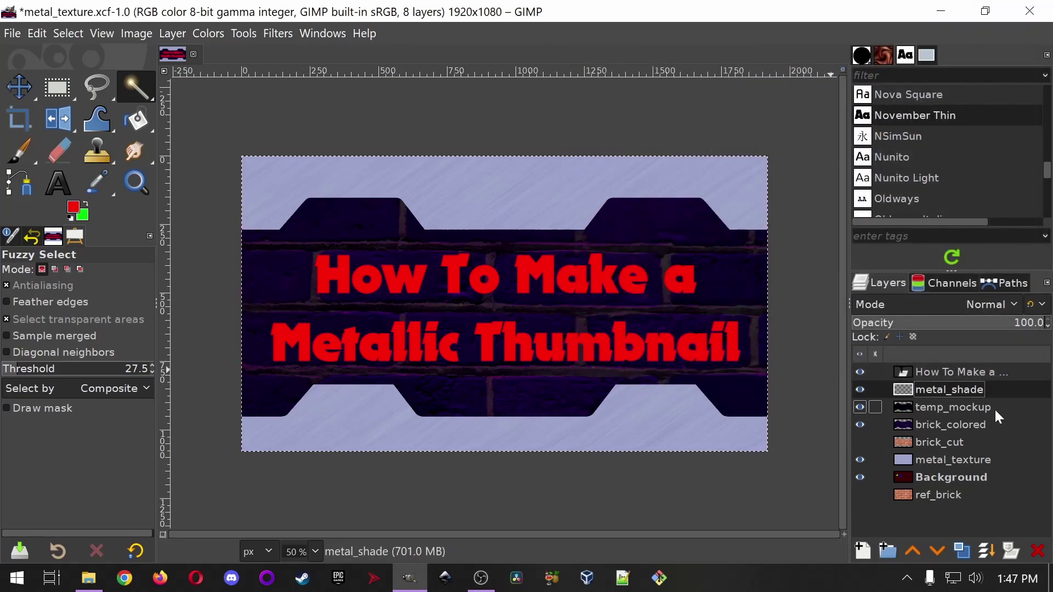
- Fuzzy-select the upper empty area of the temp_mockup layer and add the lower empty area to the selection
click(952, 409)
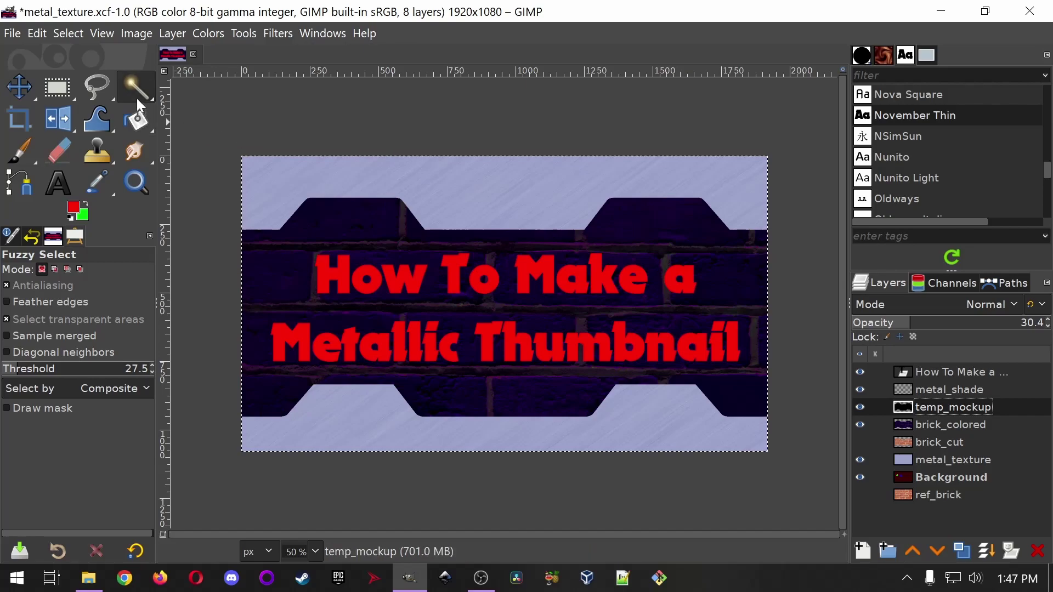
click(511, 183)
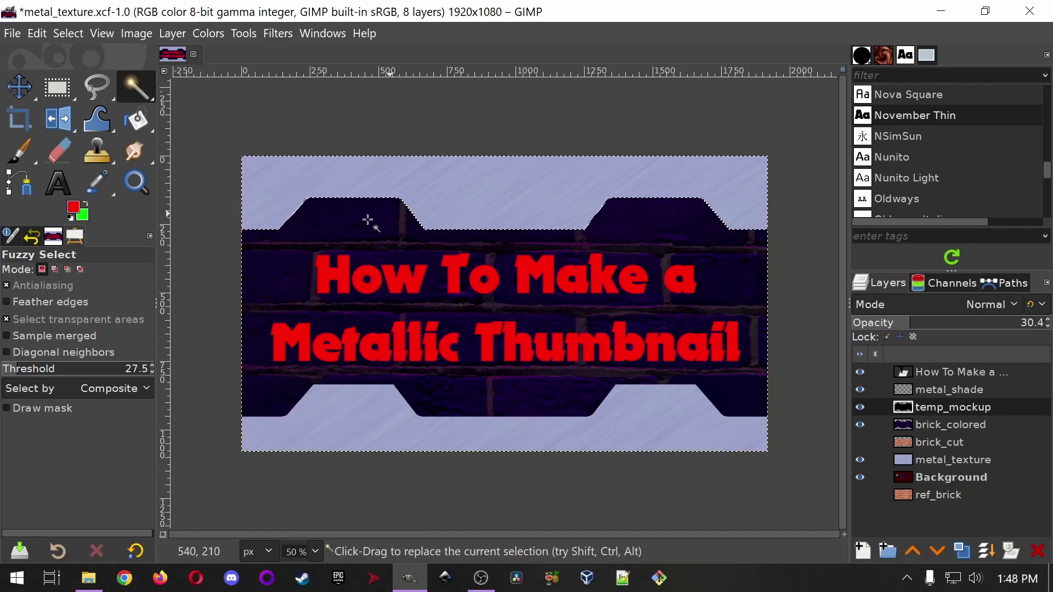
click(54, 270)
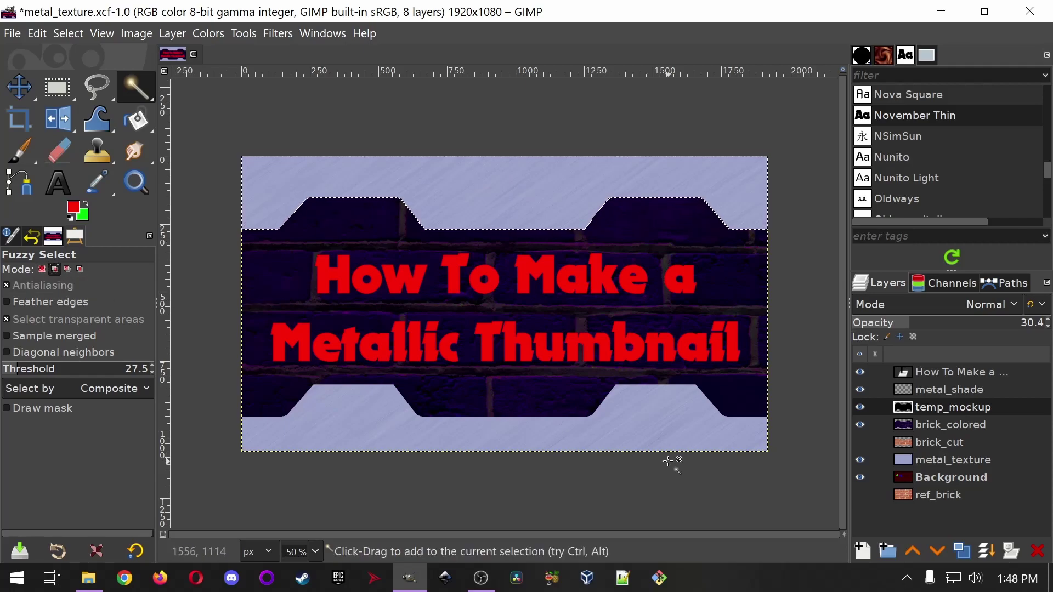
click(662, 439)
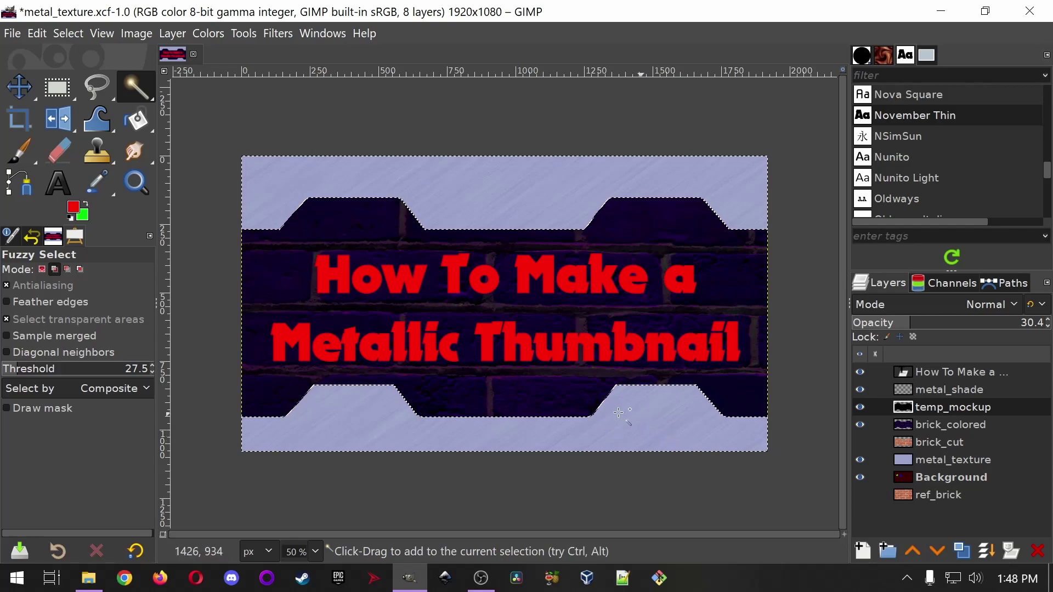
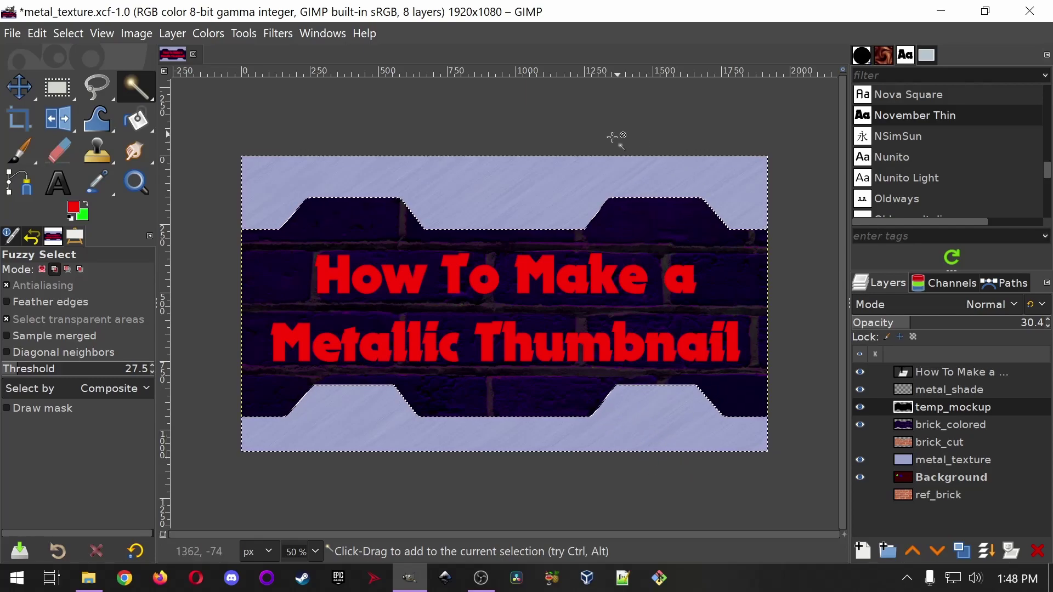
- Grow the selection of both metal areas by 2 px
click(69, 34)
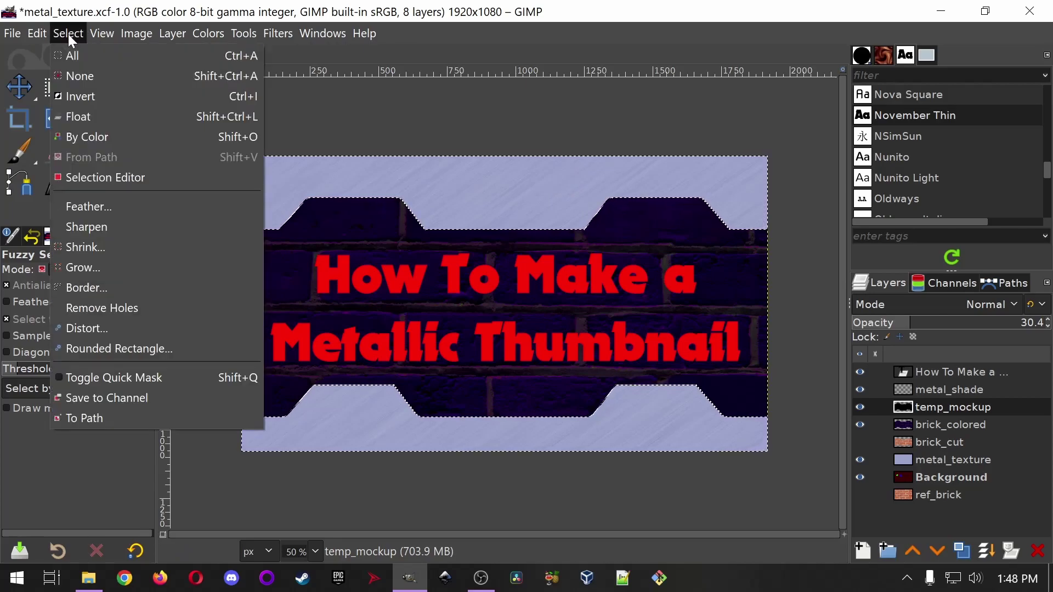
click(120, 267)
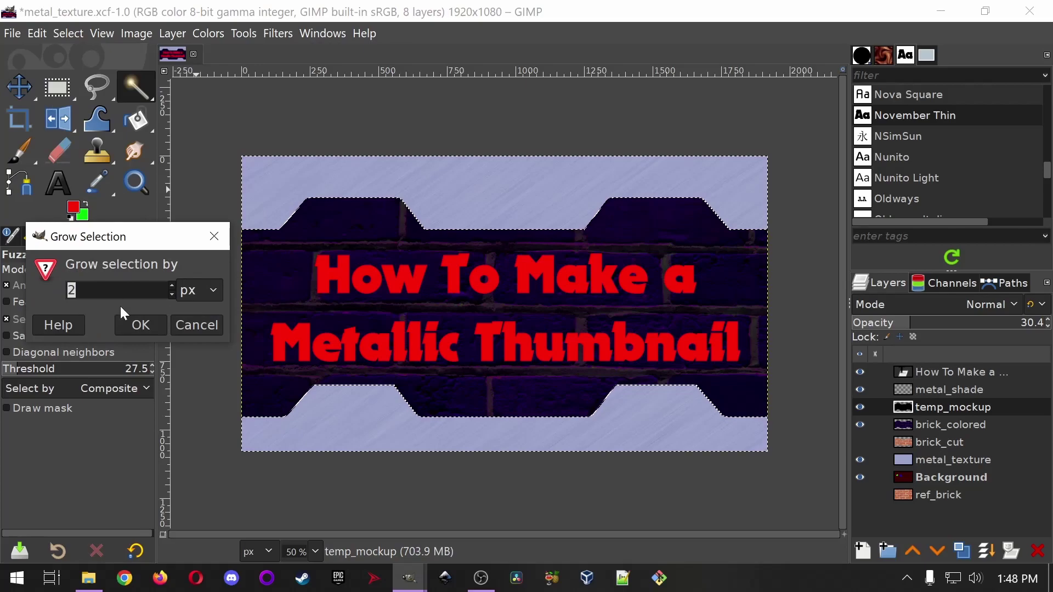
click(142, 328)
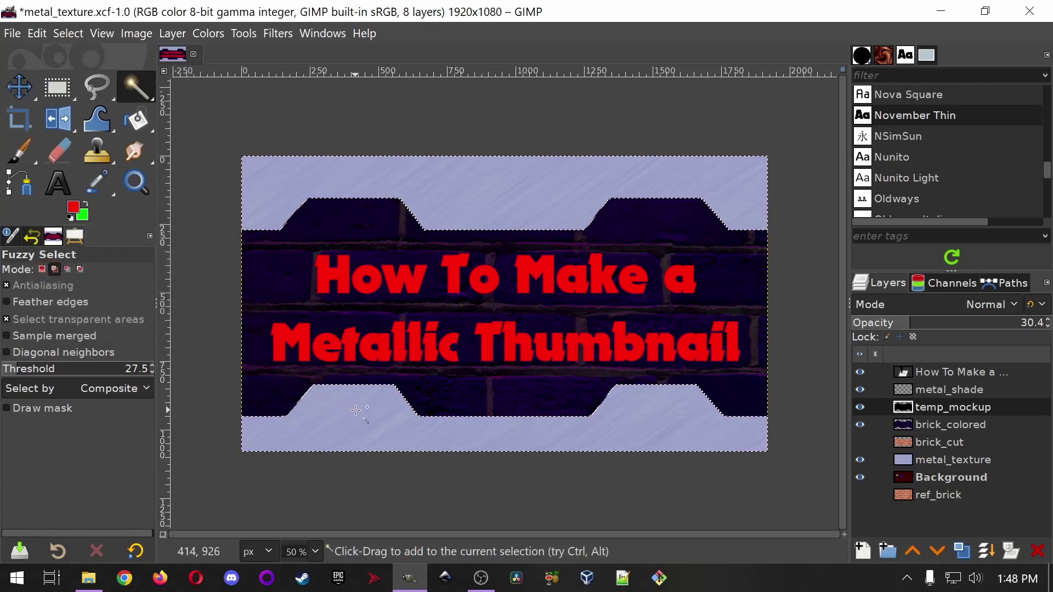
- Subtract temp_mockup's upper and lower empty areas from the grown selection to keep only the thin strips along the brick edges, and check them
click(68, 270)
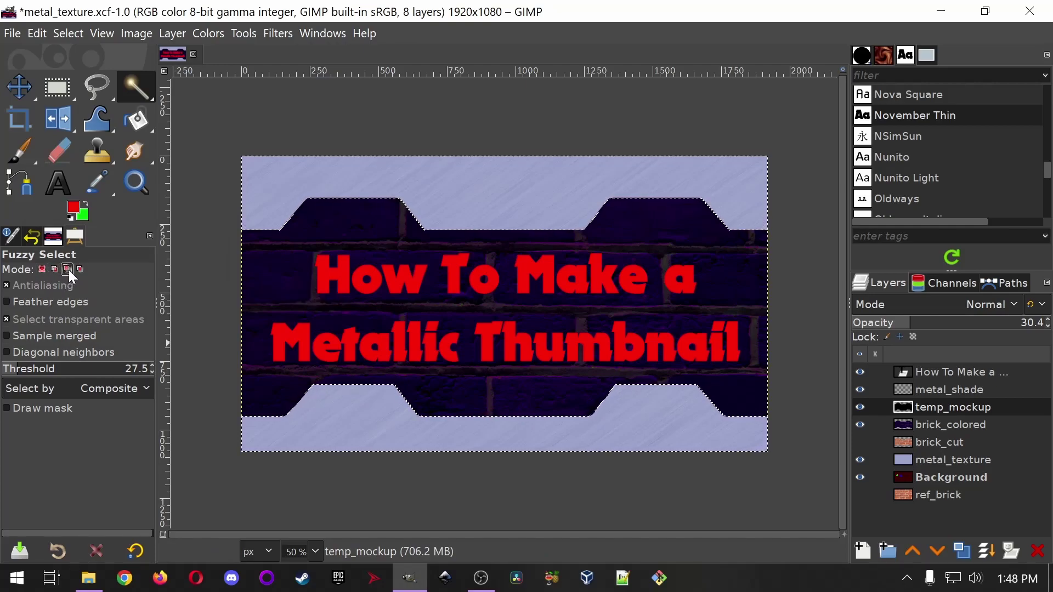
click(509, 186)
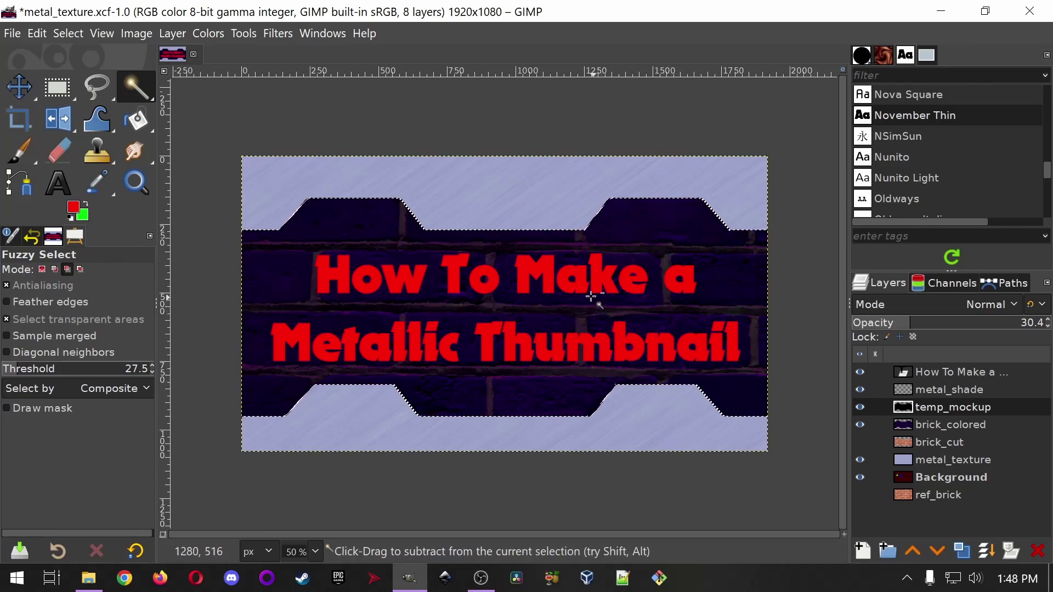
scroll(588, 233, up, 1)
scroll(590, 224, up, 6)
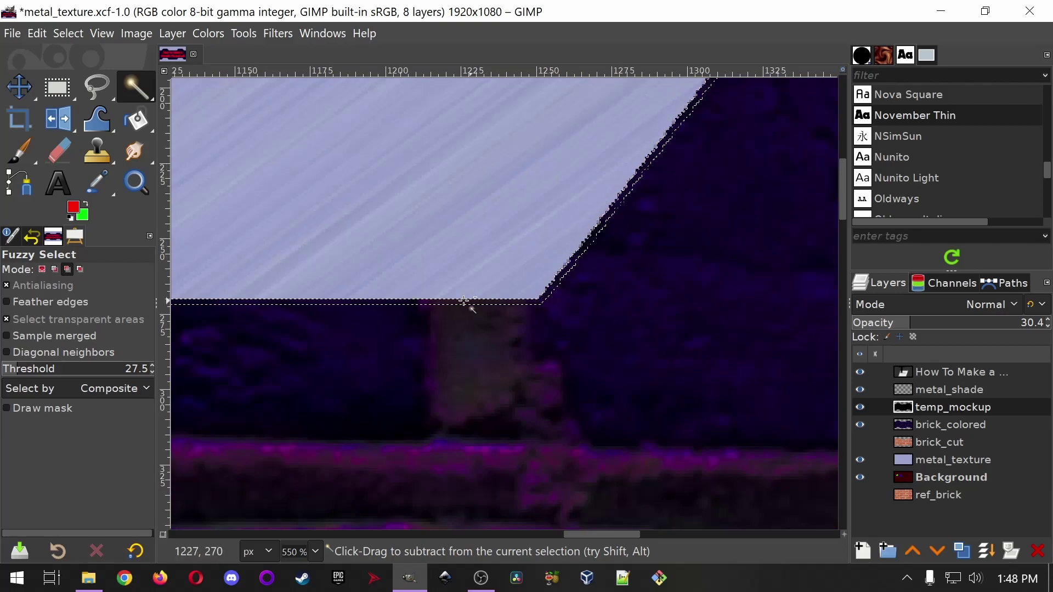
scroll(569, 289, down, 5)
scroll(564, 288, down, 7)
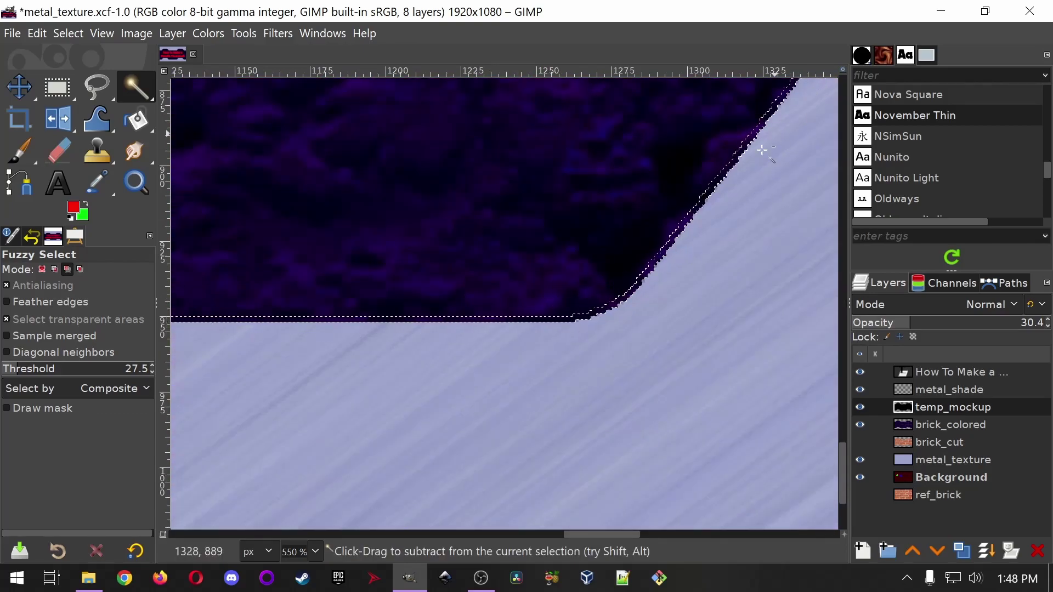
scroll(540, 283, up, 14)
scroll(717, 371, down, 7)
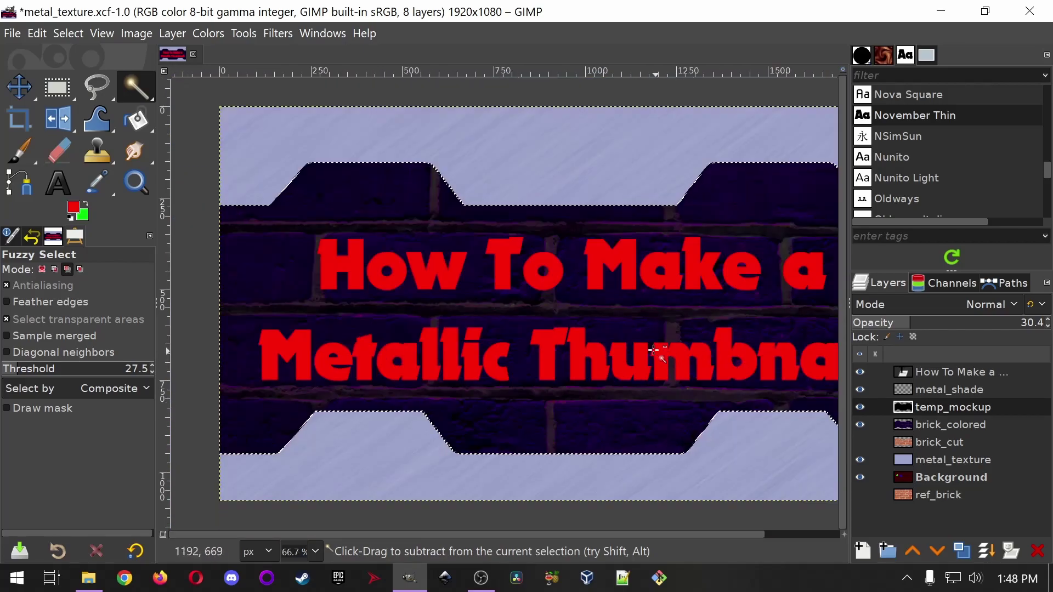
- Switch to the Bucket Fill tool and set the foreground color to black
click(136, 119)
click(78, 213)
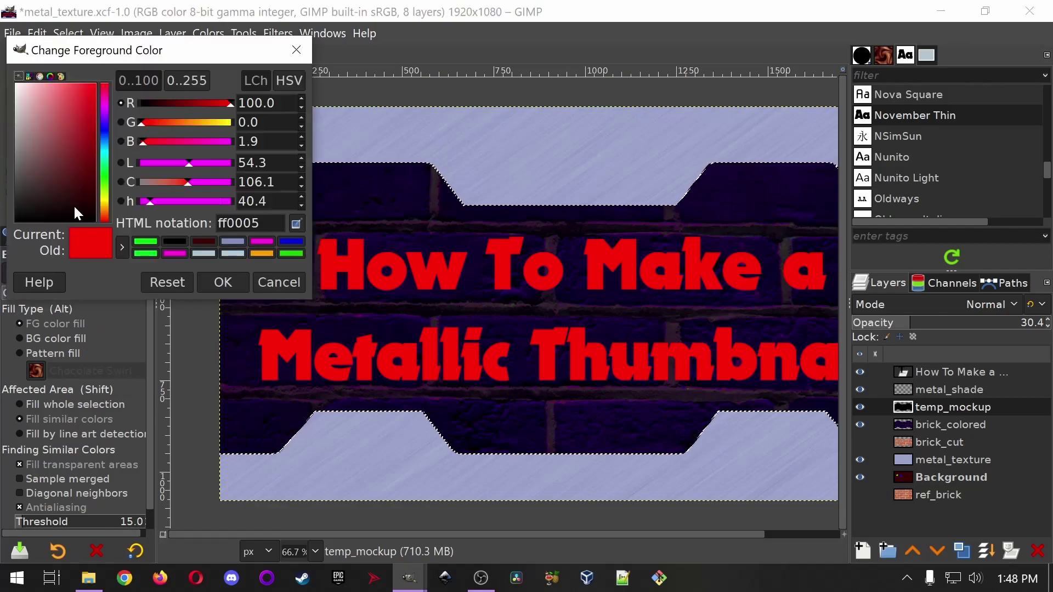
drag(79, 185, 216, 271)
click(217, 276)
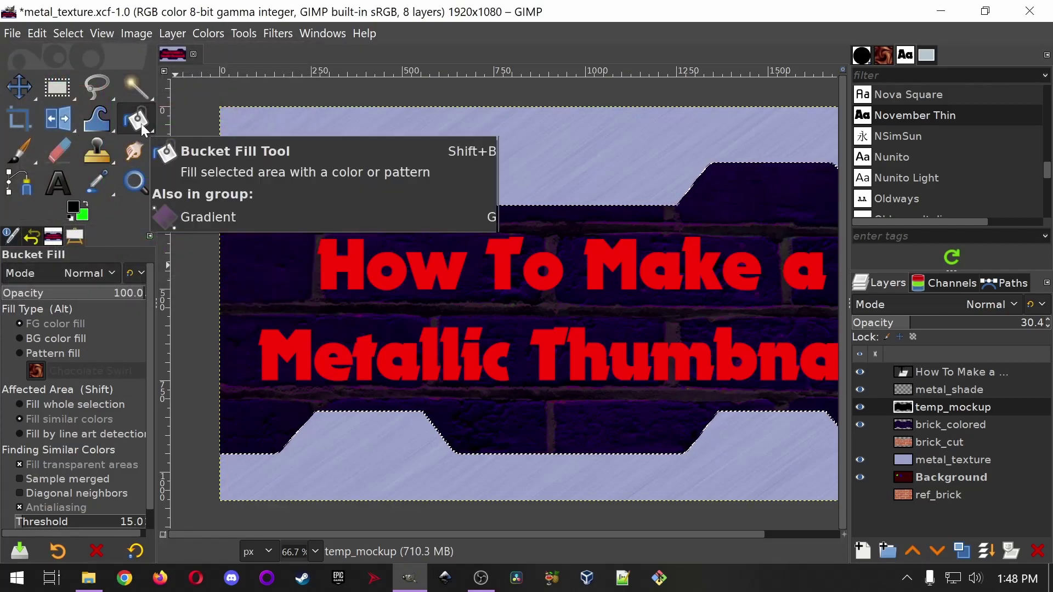
- Try to fill the selected edge strips with black on temp_mockup and hide the other layers to check the fill
ctrl+scroll(283, 192, up, 5)
ctrl+scroll(283, 192, up, 4)
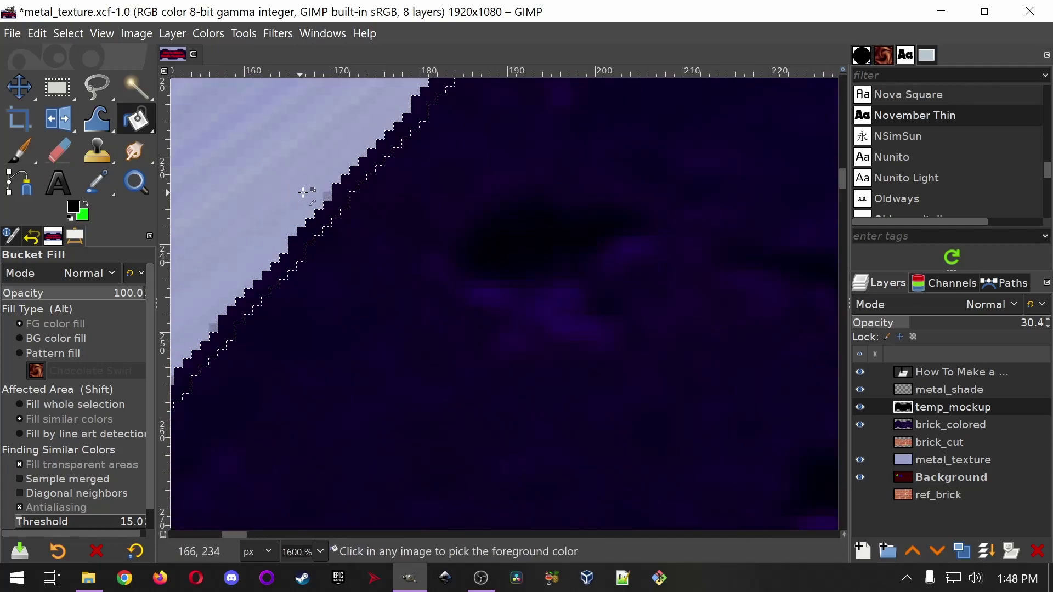
click(353, 180)
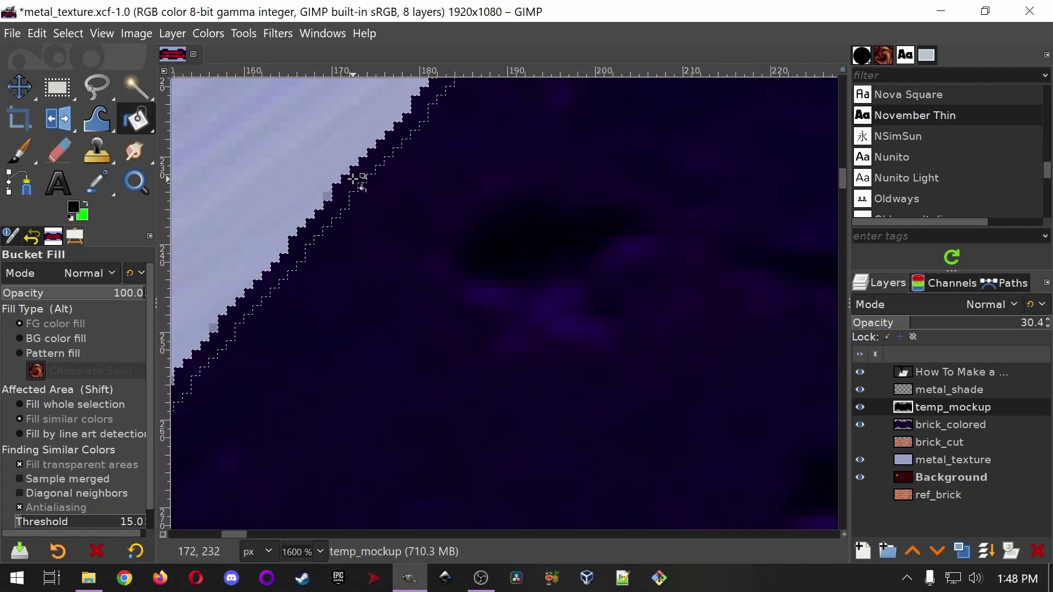
ctrl+scroll(425, 195, down, 7)
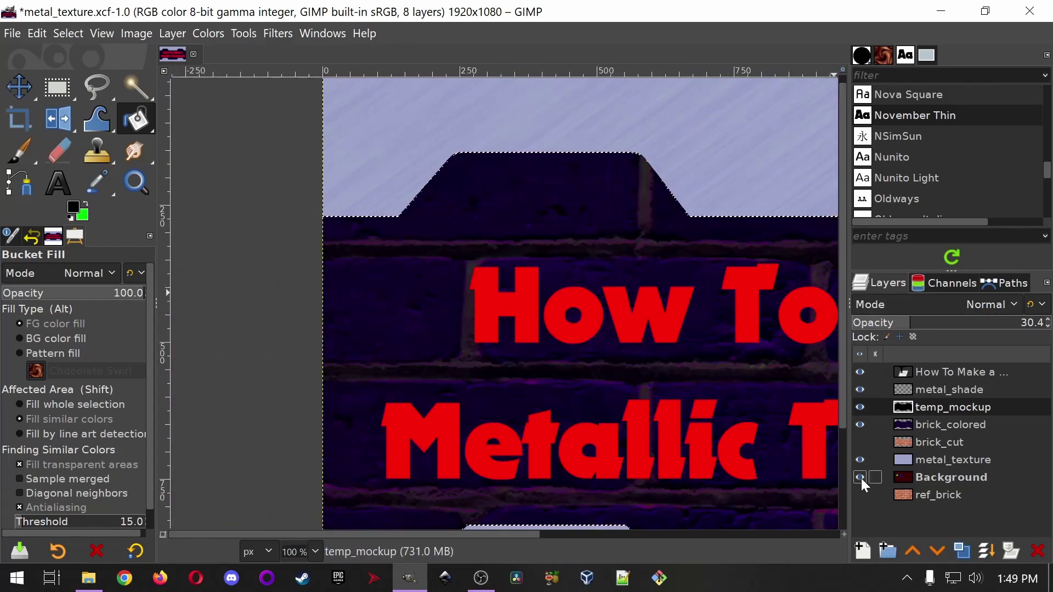
drag(862, 478, 861, 373)
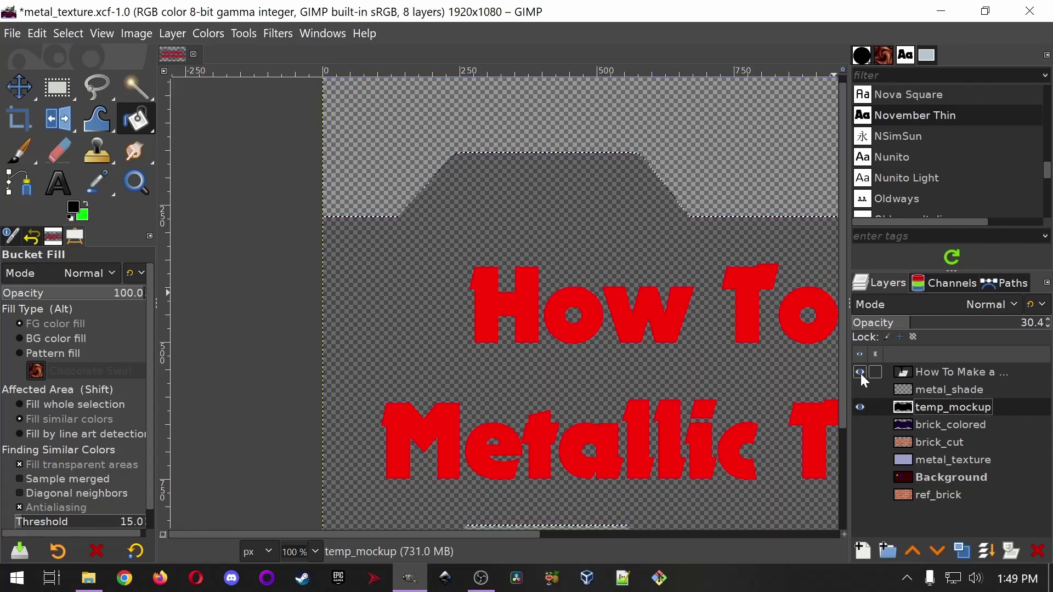
click(860, 373)
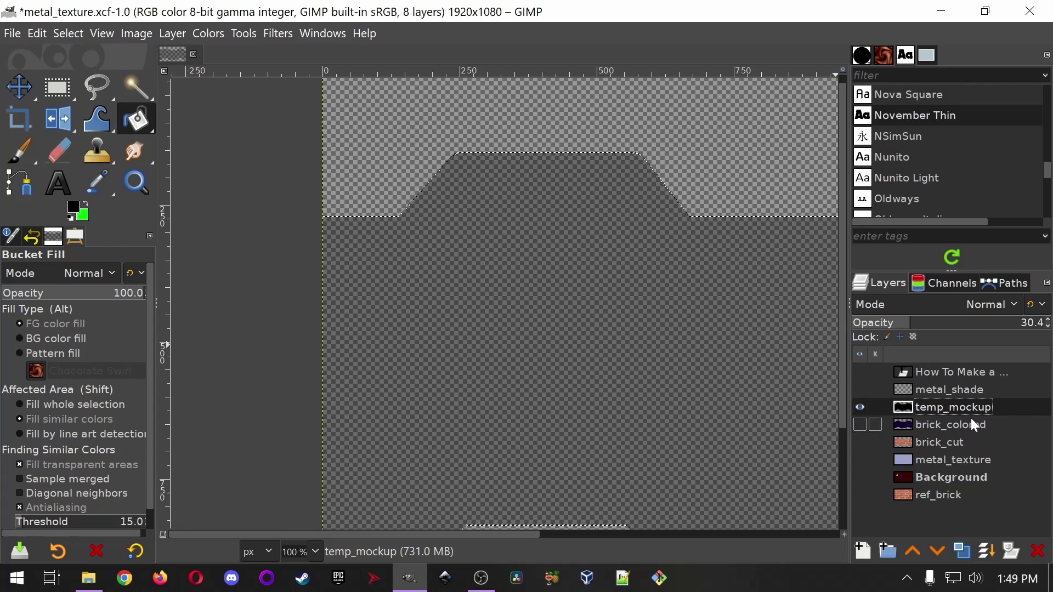
- Undo the layer visibility changes and the bucket fill made on temp_mockup
click(44, 34)
click(55, 57)
click(40, 34)
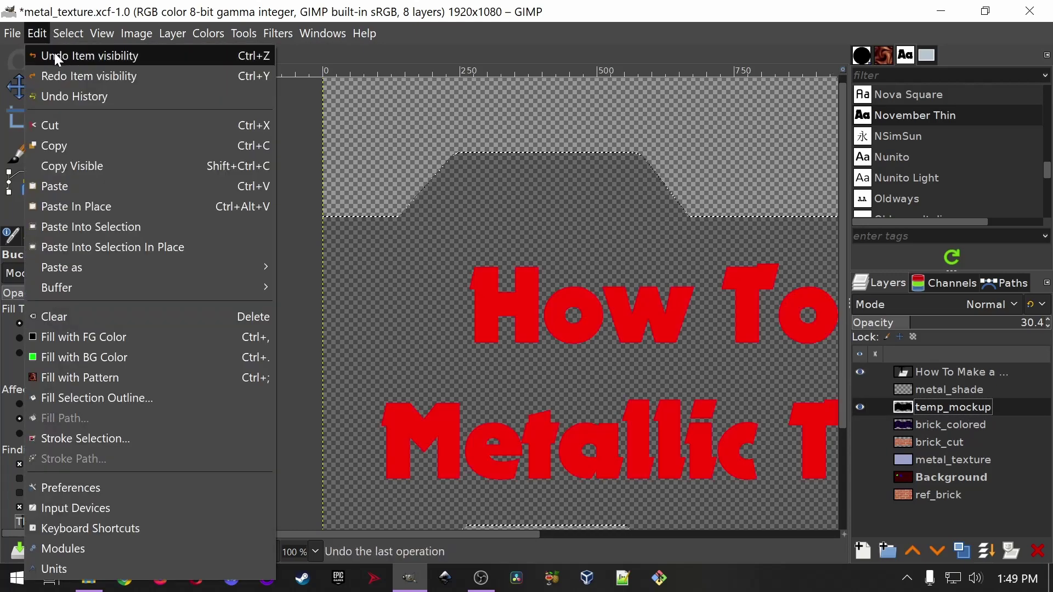
click(54, 53)
click(39, 32)
click(52, 54)
click(38, 34)
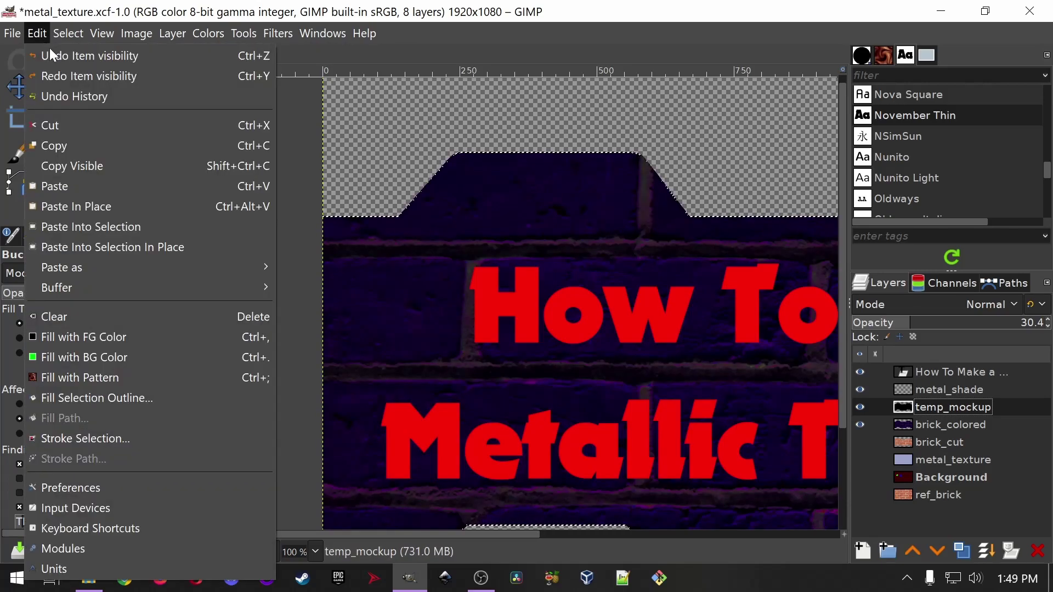
click(57, 57)
click(37, 34)
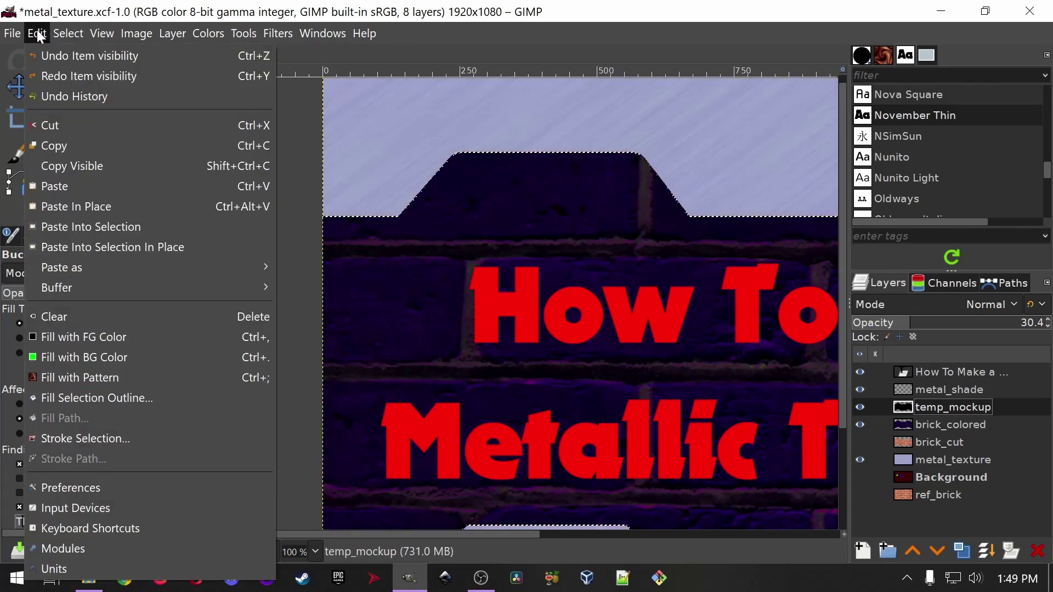
click(61, 57)
click(41, 37)
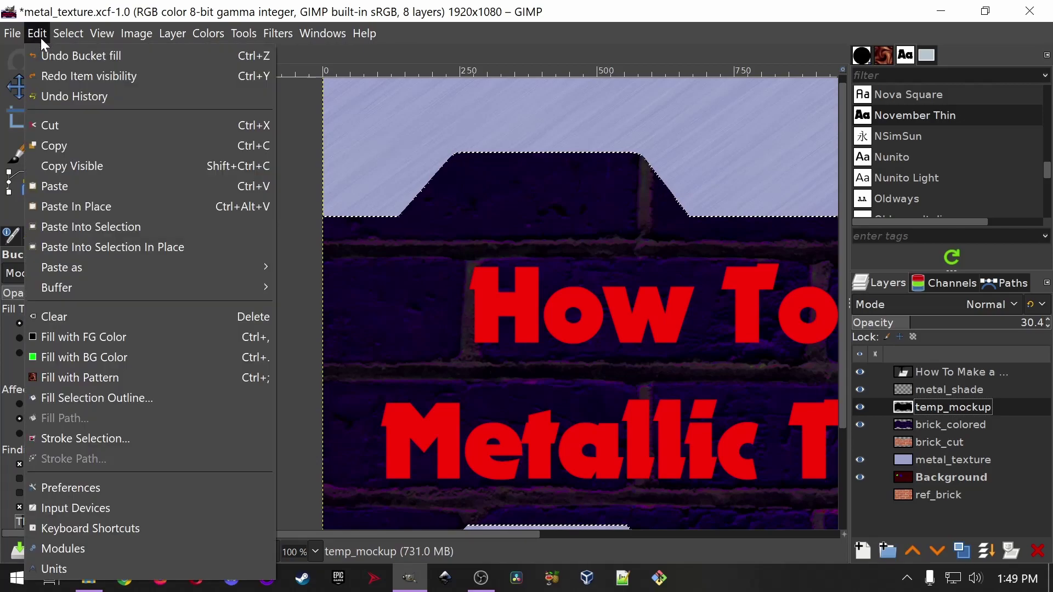
click(67, 57)
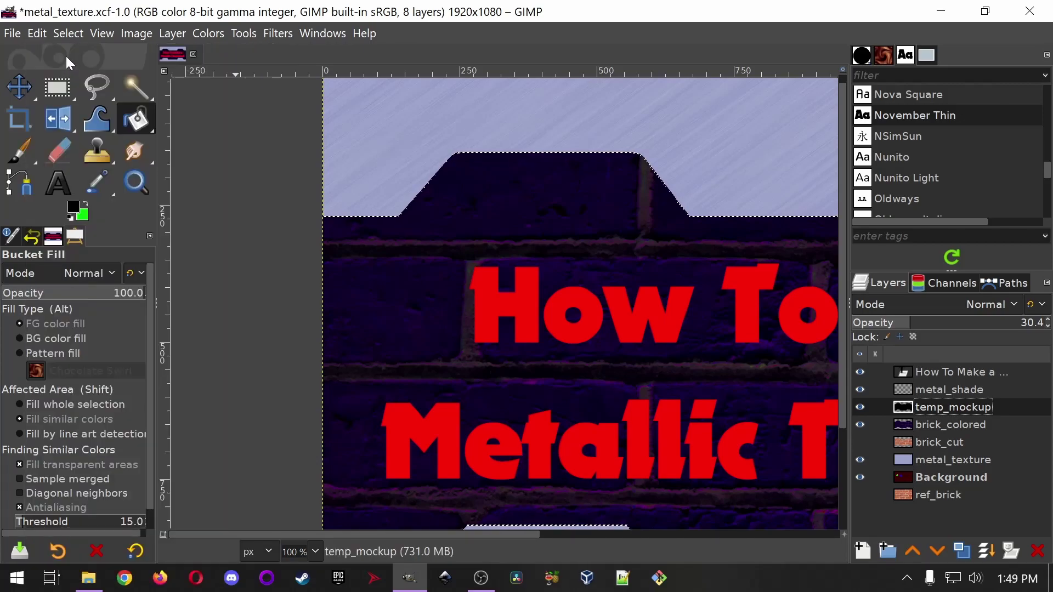
click(68, 34)
click(35, 35)
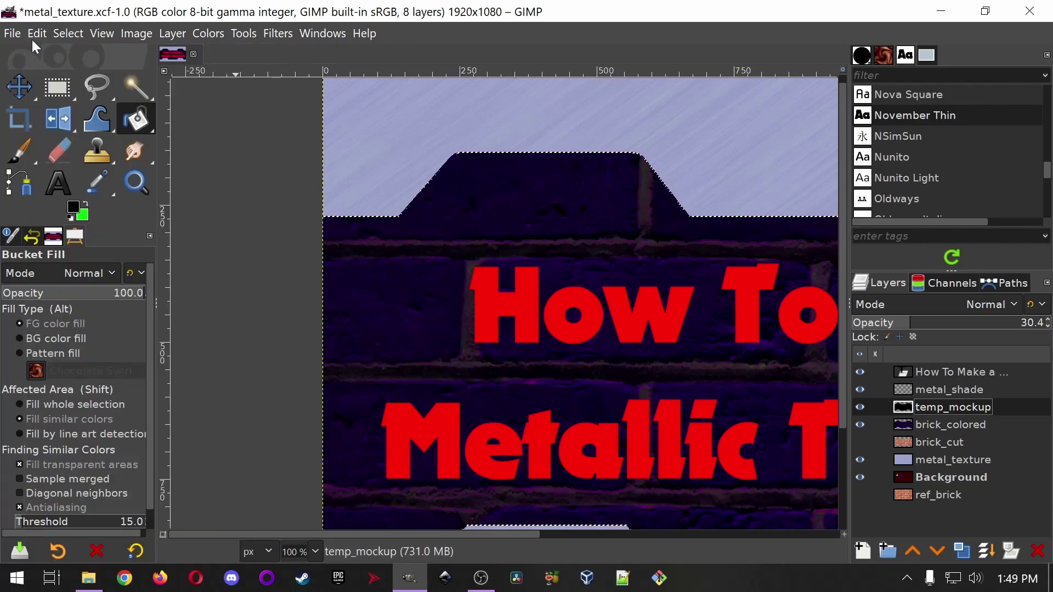
click(35, 36)
click(66, 60)
click(37, 35)
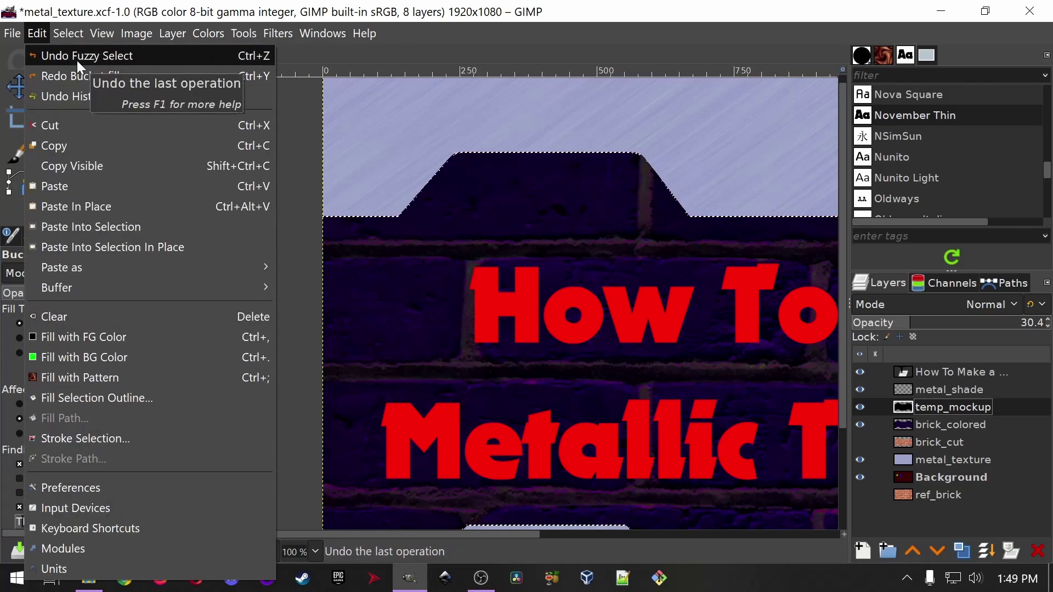
click(774, 21)
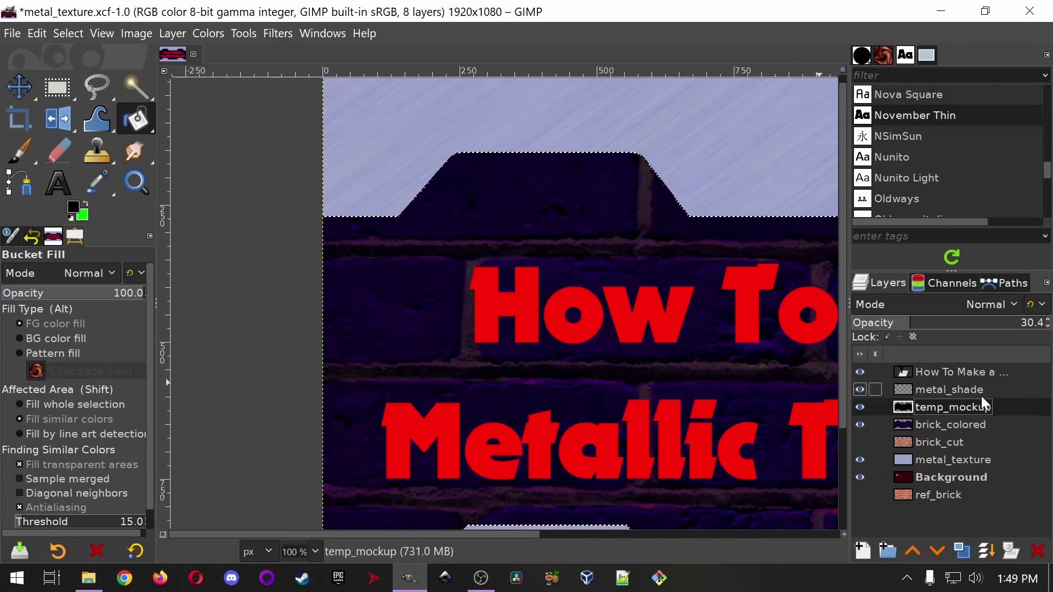
- Fill the selected strips along the brick edges with black on the metal_shade layer
click(953, 392)
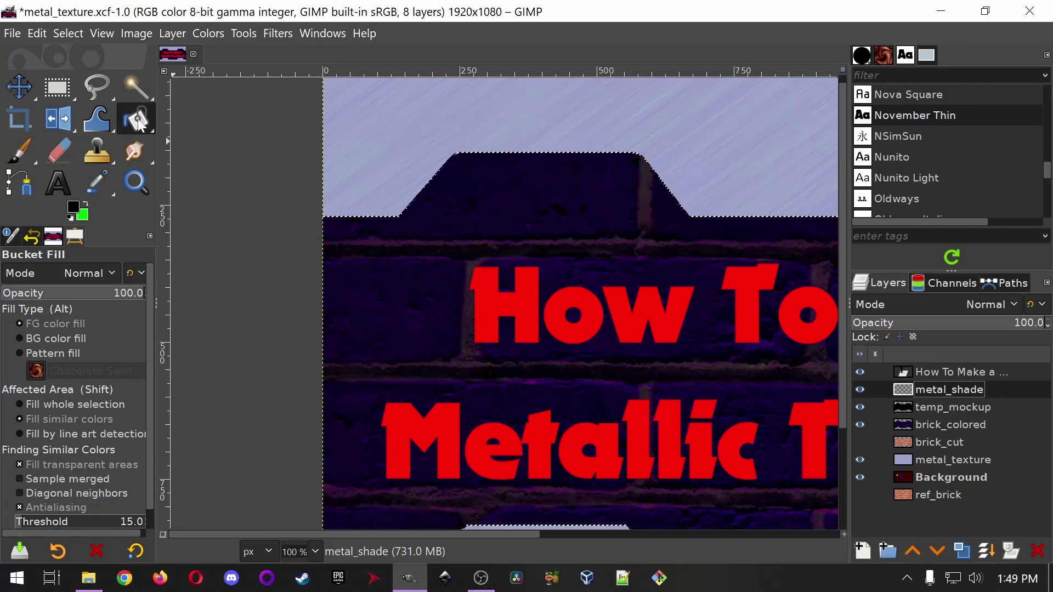
scroll(419, 193, up, 7)
click(421, 188)
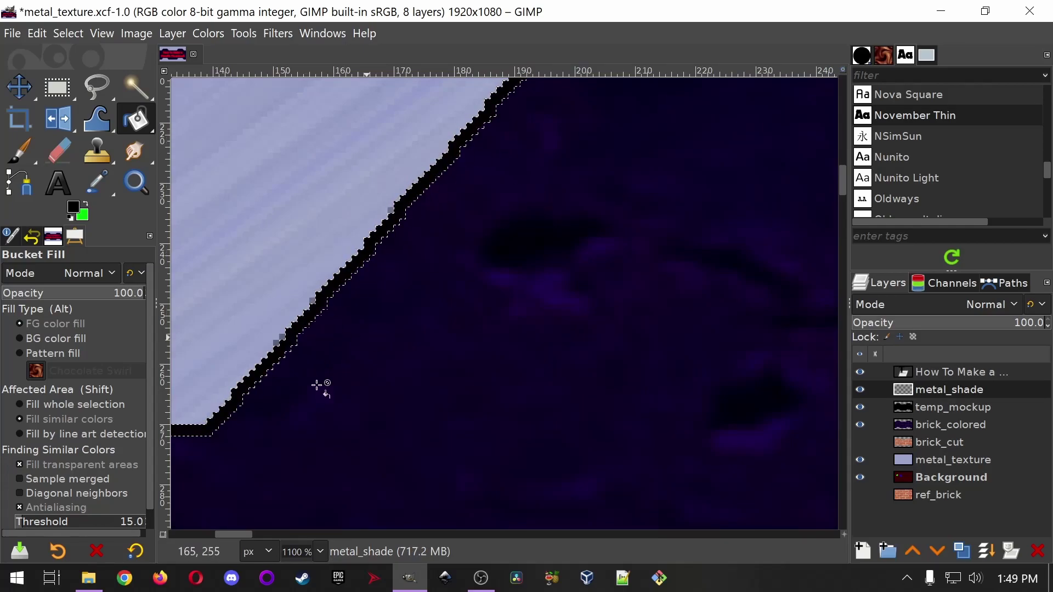
scroll(722, 395, down, 4)
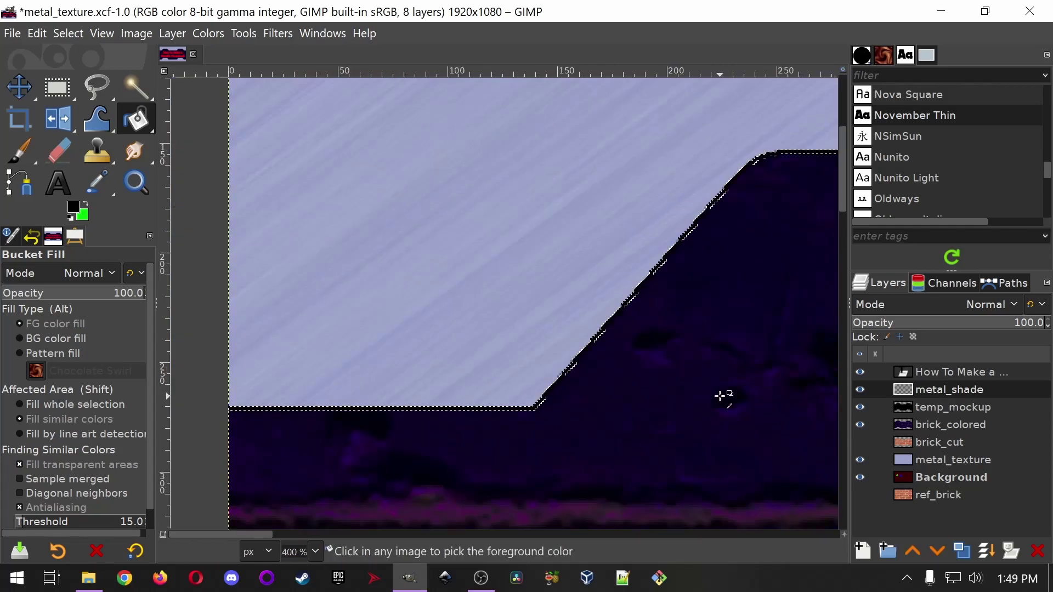
- Hide every layer except metal_shade and check the black outlines across the whole canvas at 50 % zoom
click(860, 408)
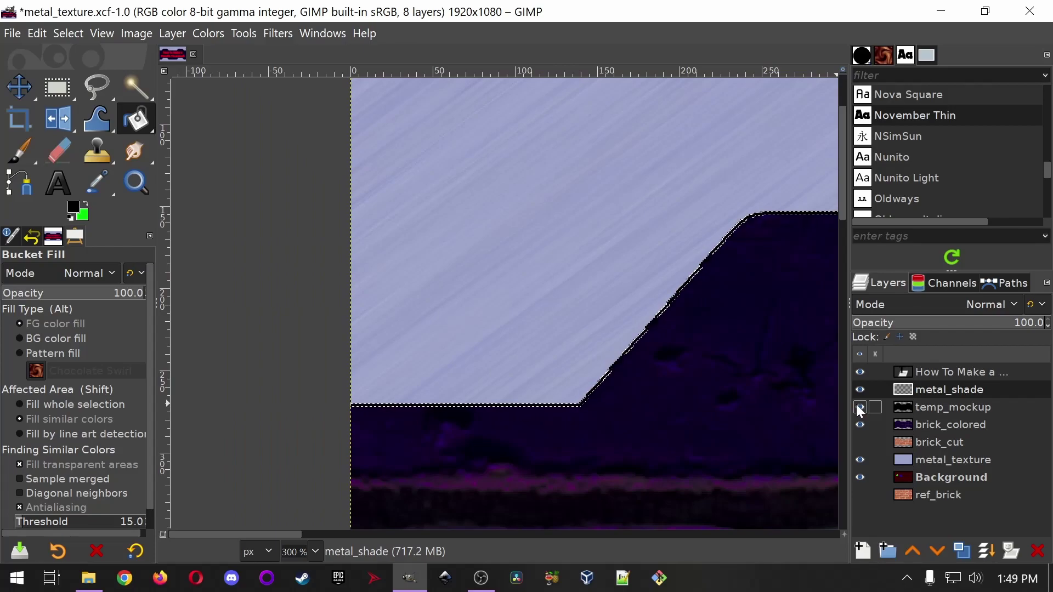
click(860, 425)
click(860, 460)
click(861, 477)
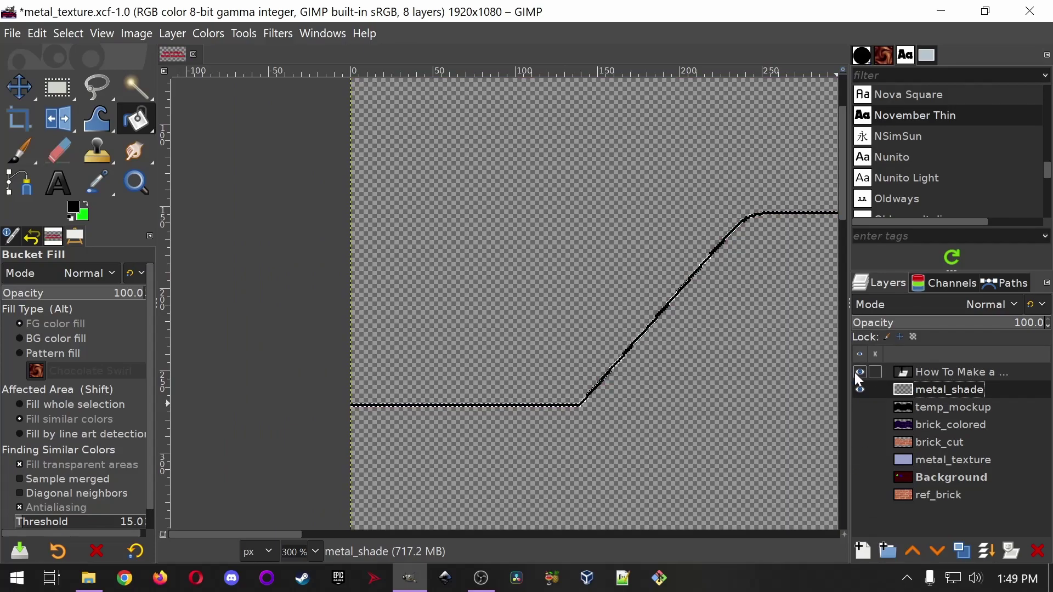
click(860, 372)
scroll(617, 396, down, 1)
scroll(617, 397, down, 2)
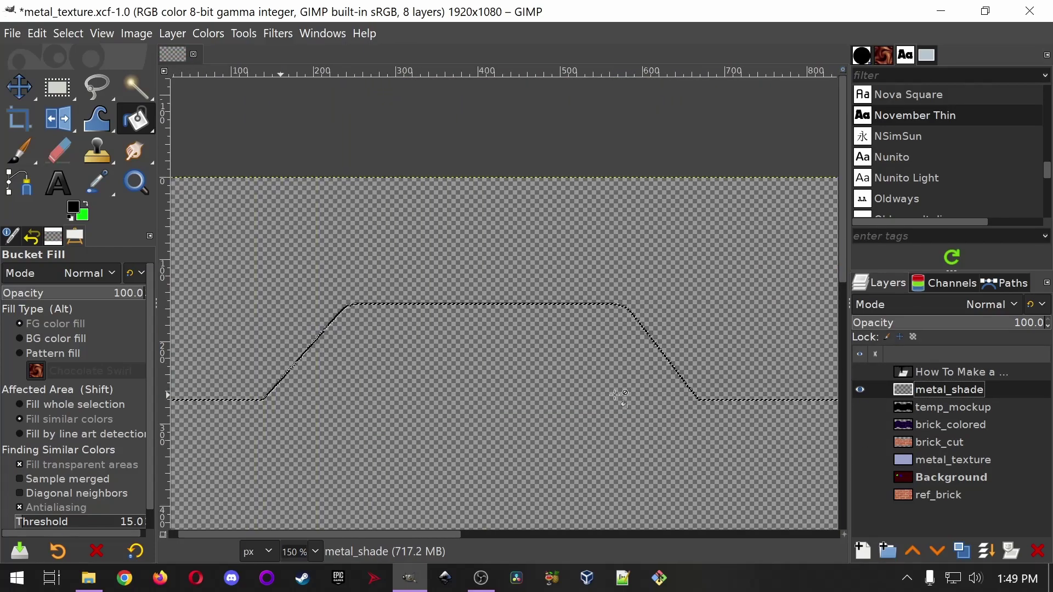
scroll(359, 528, down, 3)
click(316, 551)
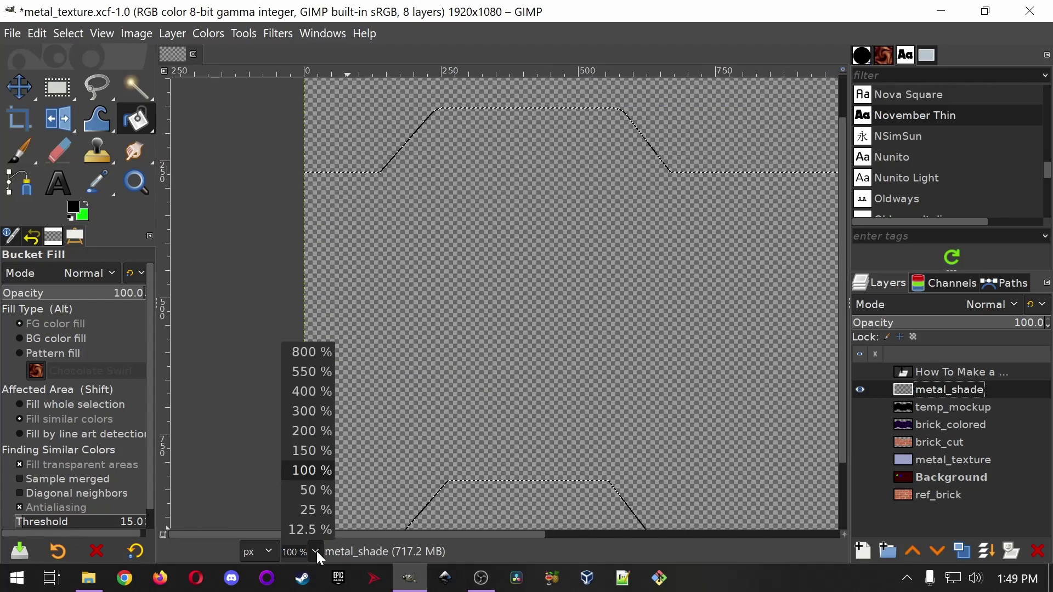
click(316, 491)
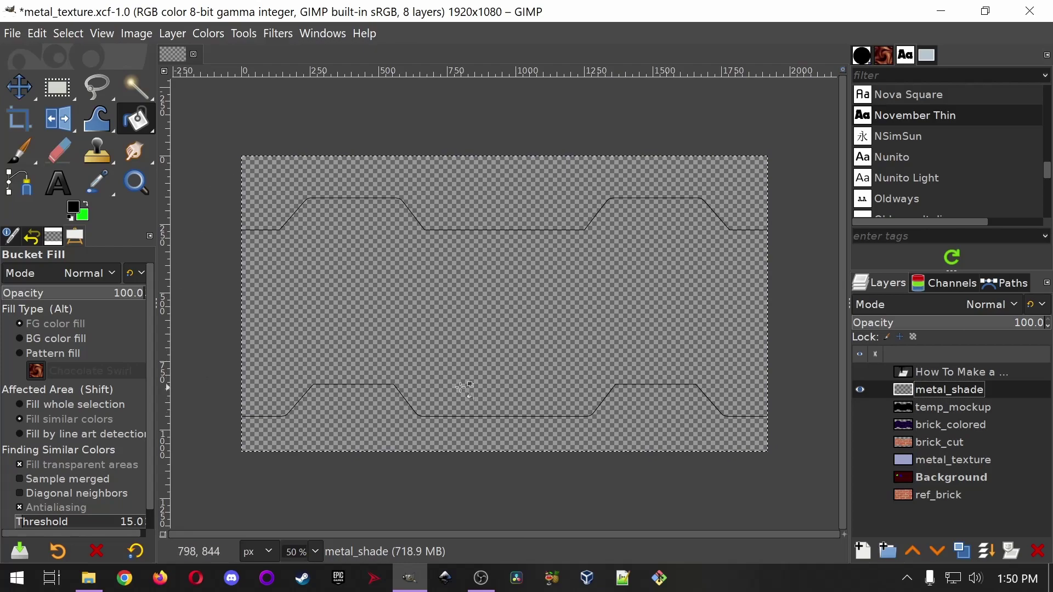
- Rename the metal_shade layer as temp_metal_border
double_click(940, 390)
key(Home)
text(temp_)
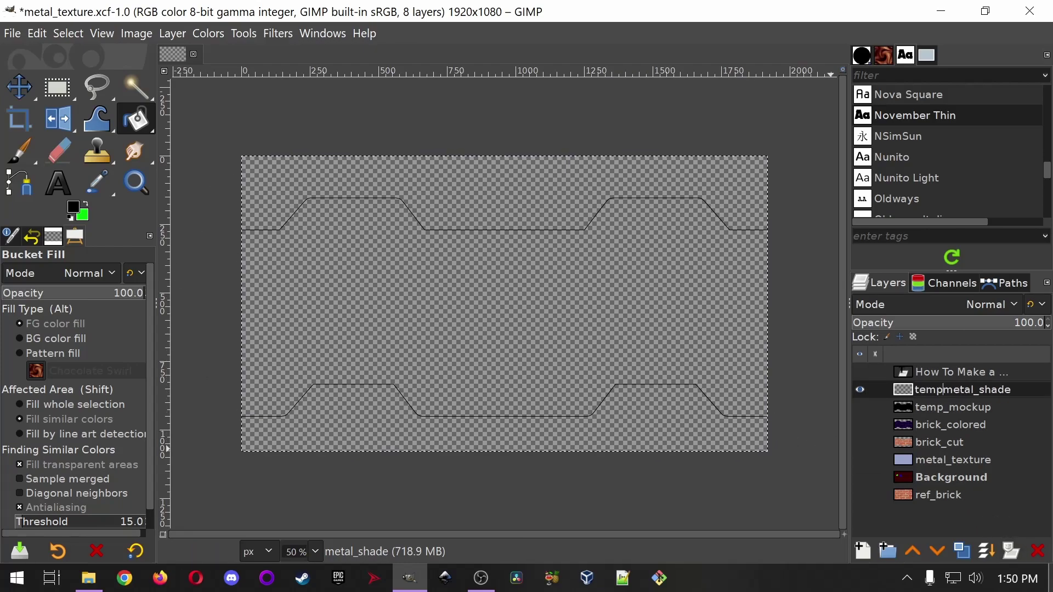
key(BackSpace)
key(BackSpace)
key(BackSpace)
key(BackSpace)
text(border)
key(Return)
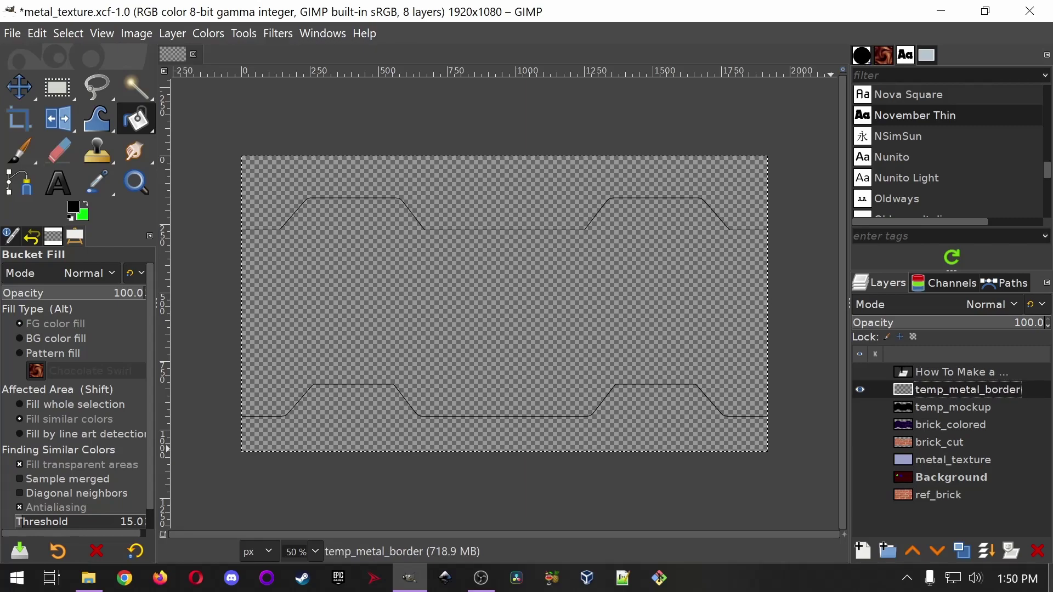
- Duplicate temp_metal_border, hide the original and name the copy metal_shade
click(964, 551)
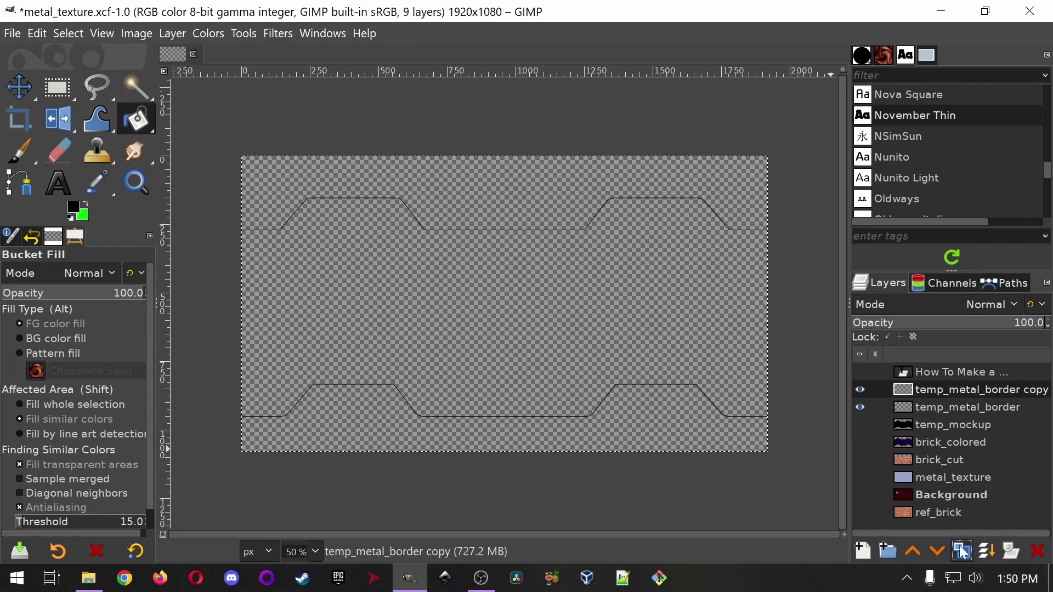
click(860, 408)
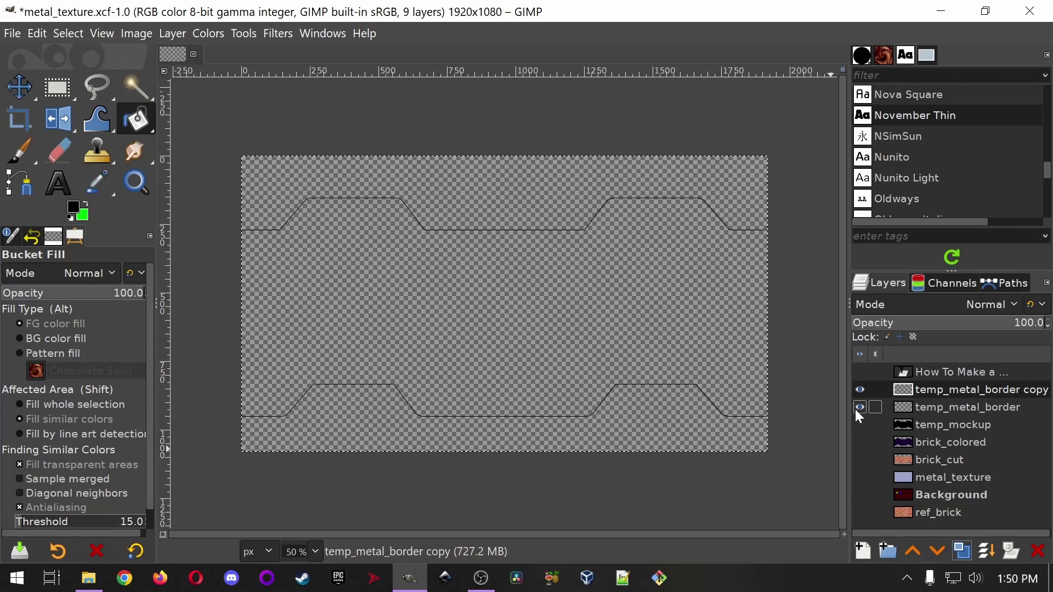
double_click(943, 391)
text(metal_shade)
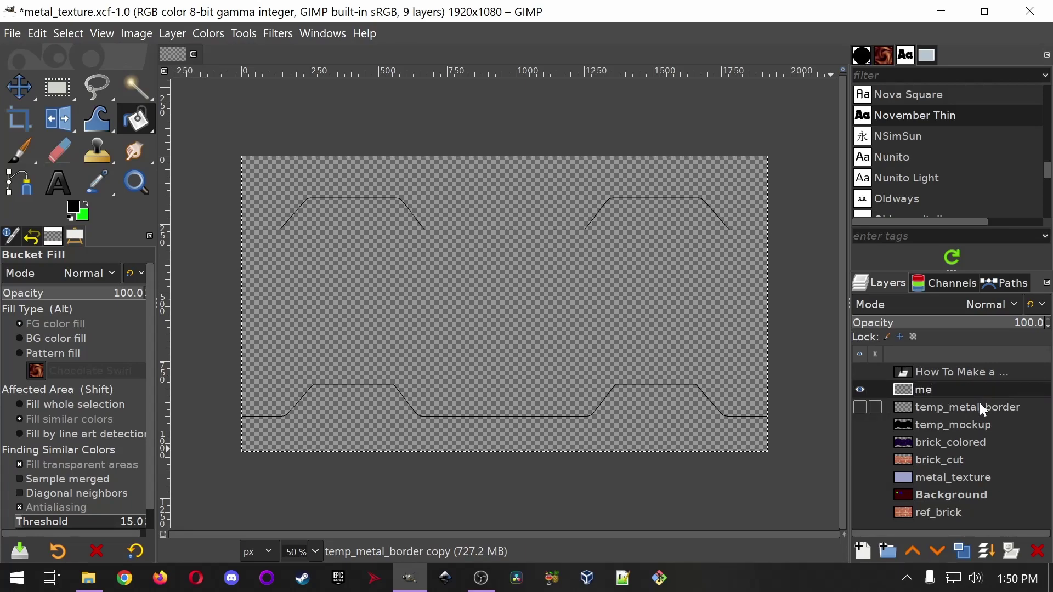
key(Return)
- Show the brick_colored, metal_texture and title text layers again and check the black outline along the brick panel's edges
click(859, 441)
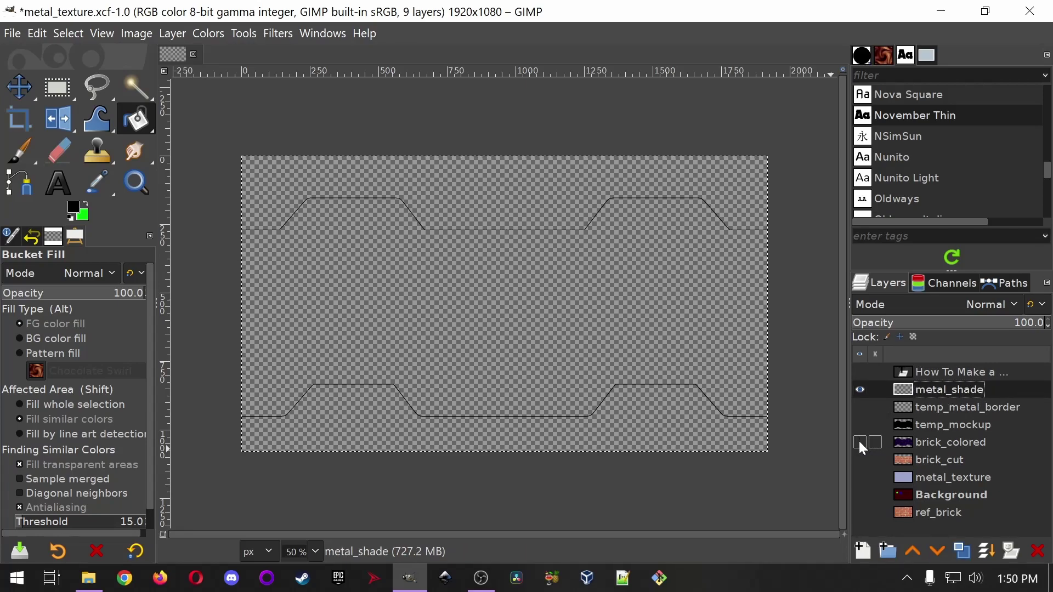
click(860, 477)
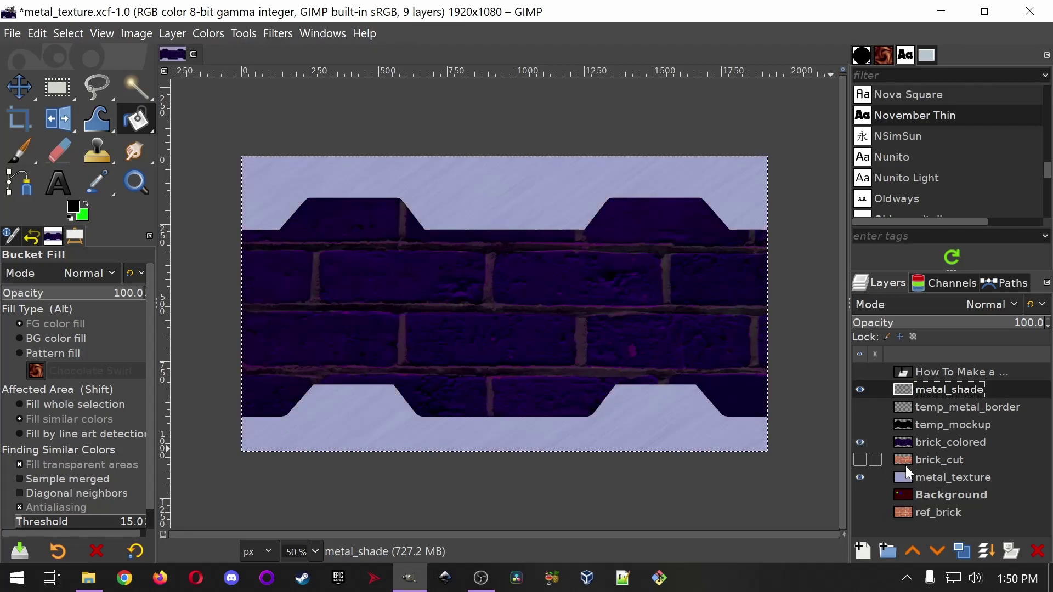
click(965, 462)
click(973, 495)
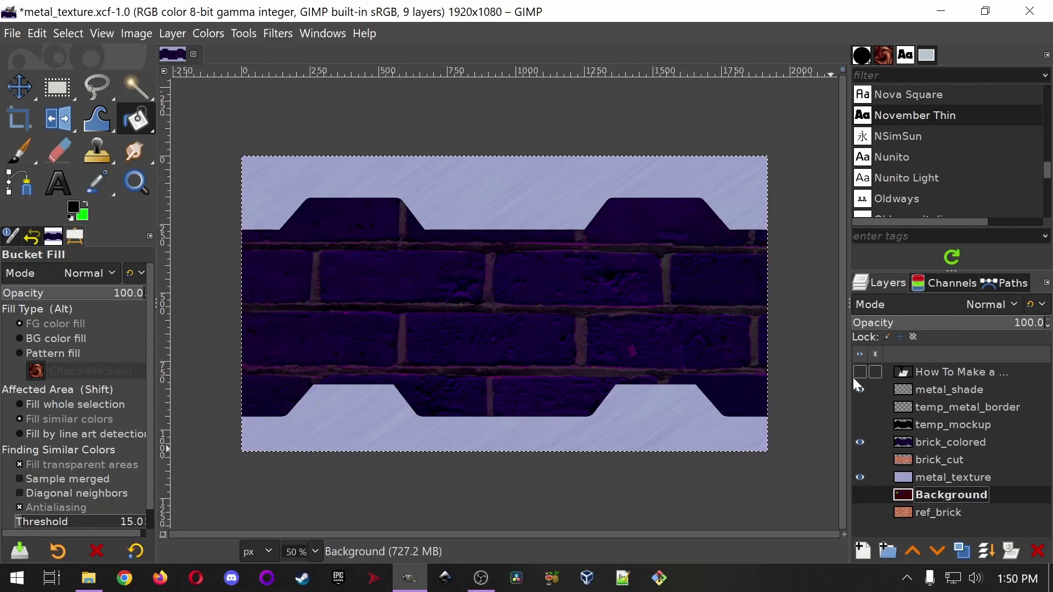
click(969, 409)
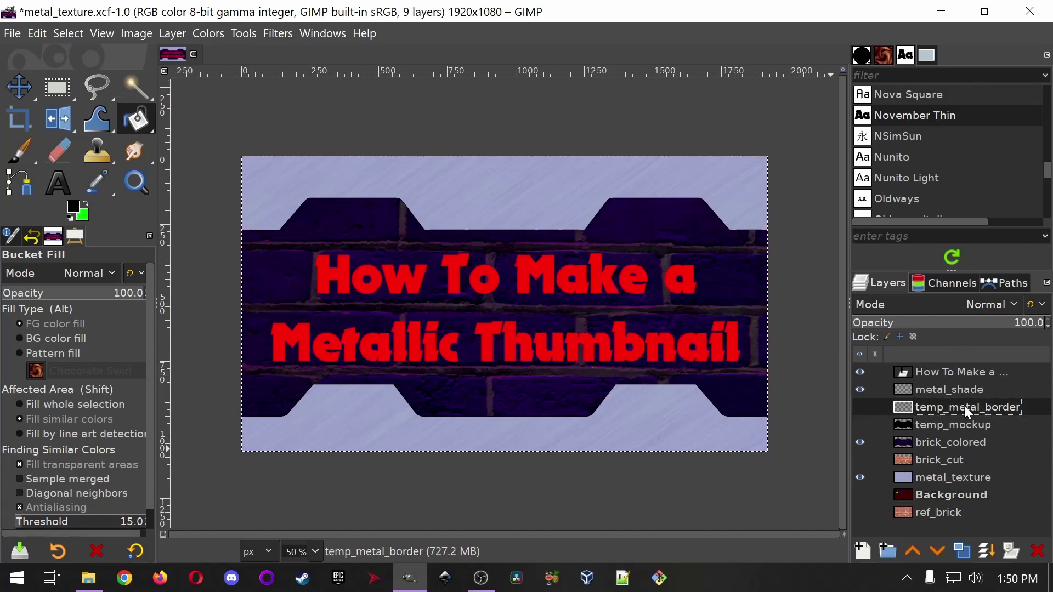
scroll(707, 241, up, 4)
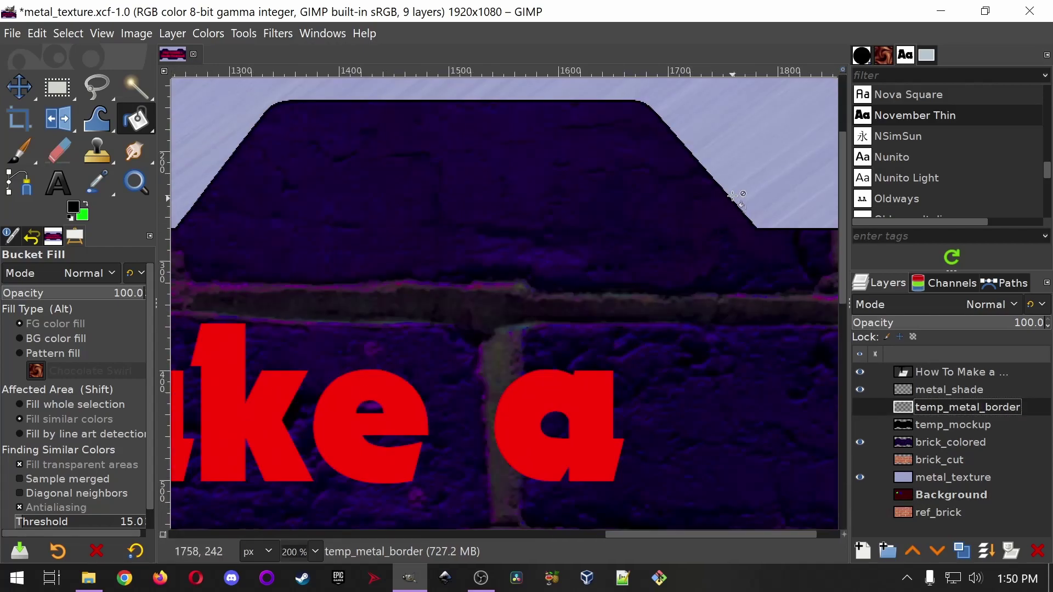
scroll(713, 212, down, 1)
scroll(419, 262, down, 2)
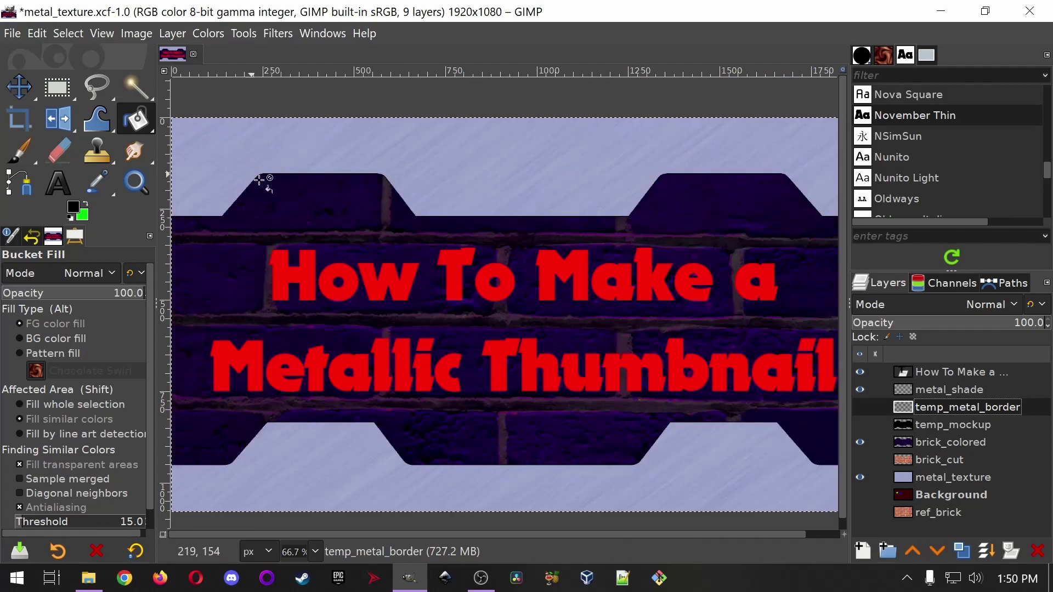
scroll(375, 226, up, 6)
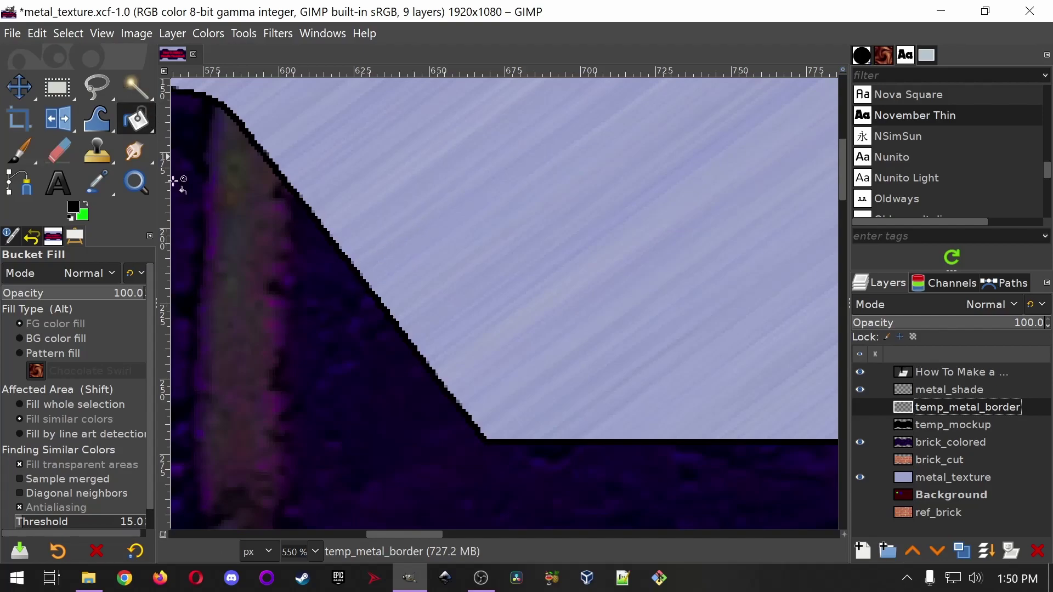
- Select the black outline pixels of the temp_metal_border layer by color
scroll(244, 281, down, 4)
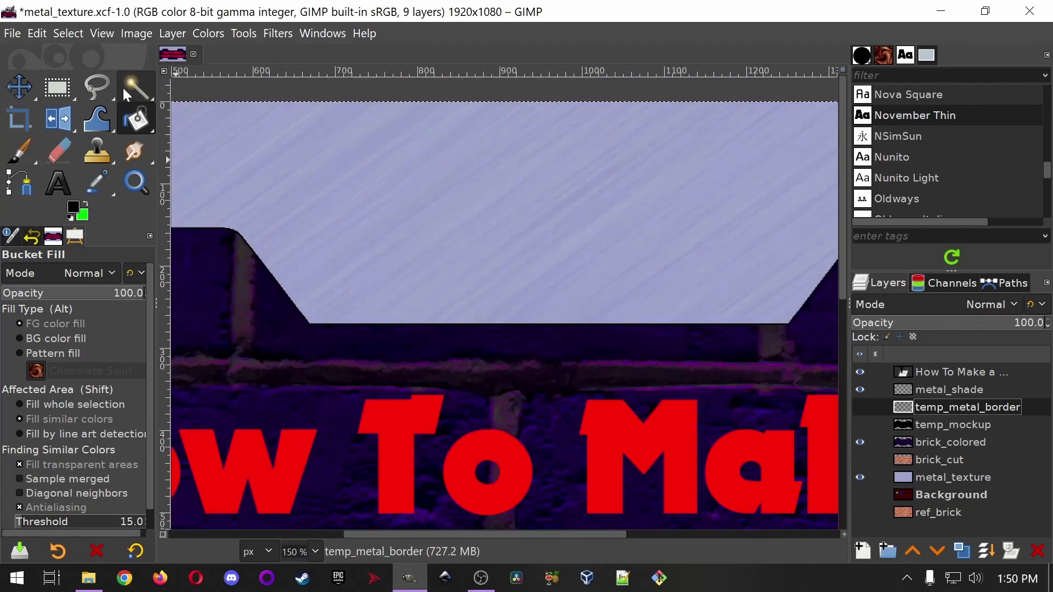
drag(143, 90, 253, 118)
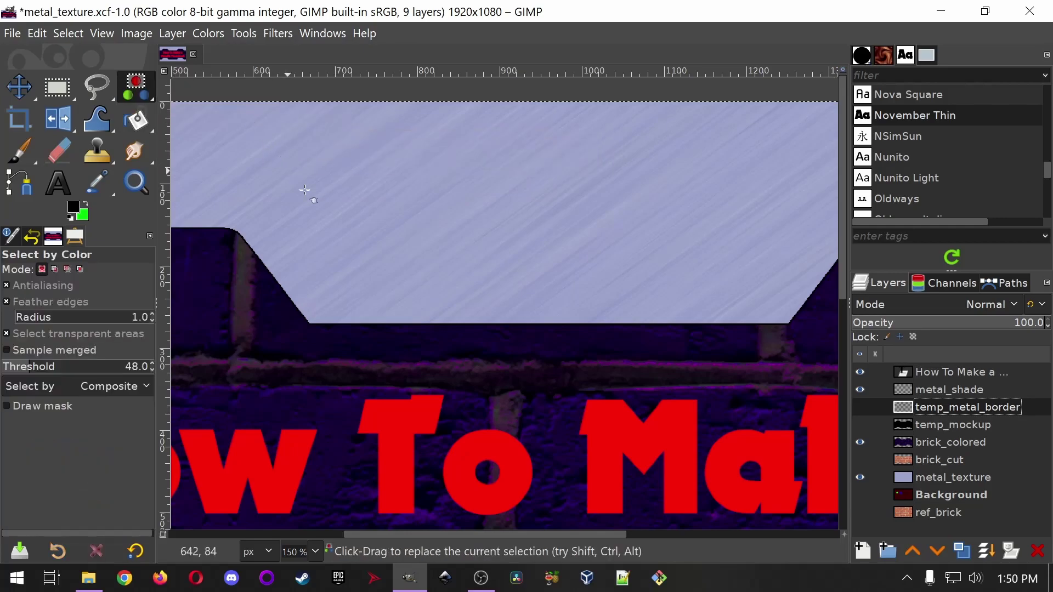
scroll(259, 338, up, 8)
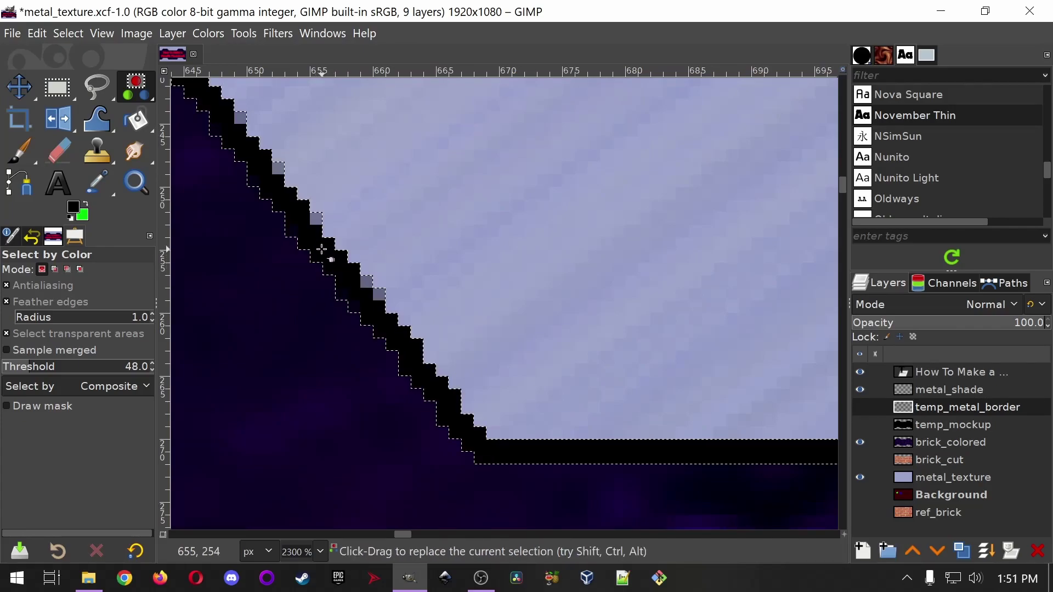
click(322, 251)
scroll(336, 265, down, 10)
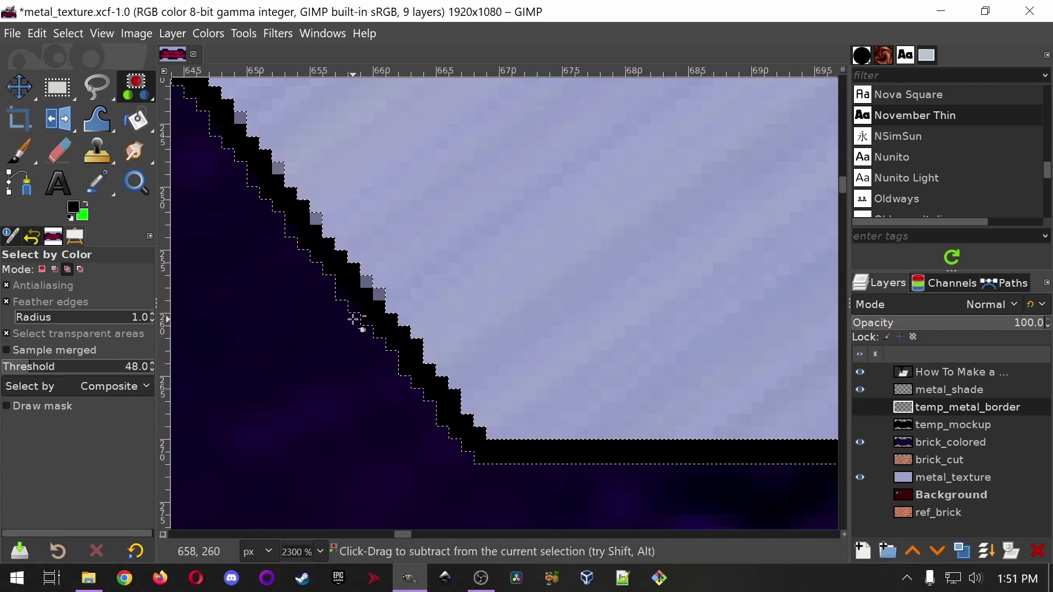
scroll(353, 332, down, 1)
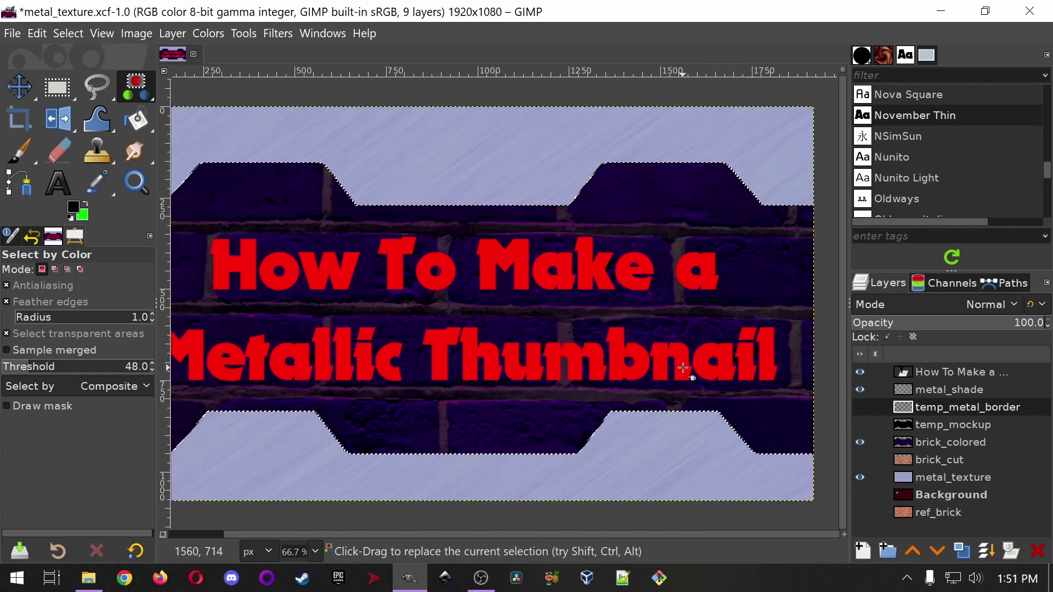
- Make metal_shade the active layer and grow the outline selection by 5 px
click(960, 389)
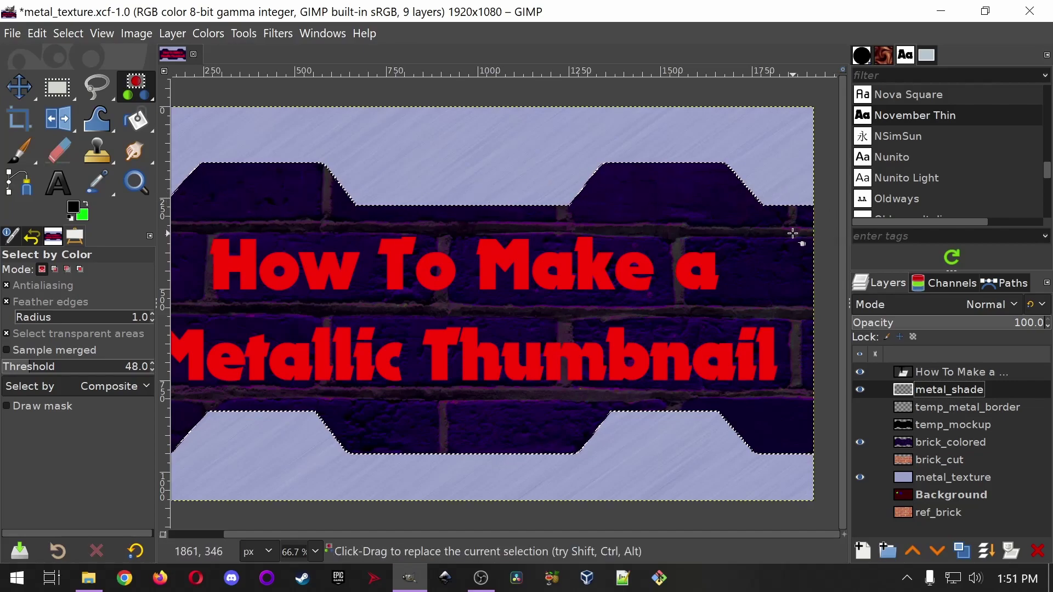
click(68, 34)
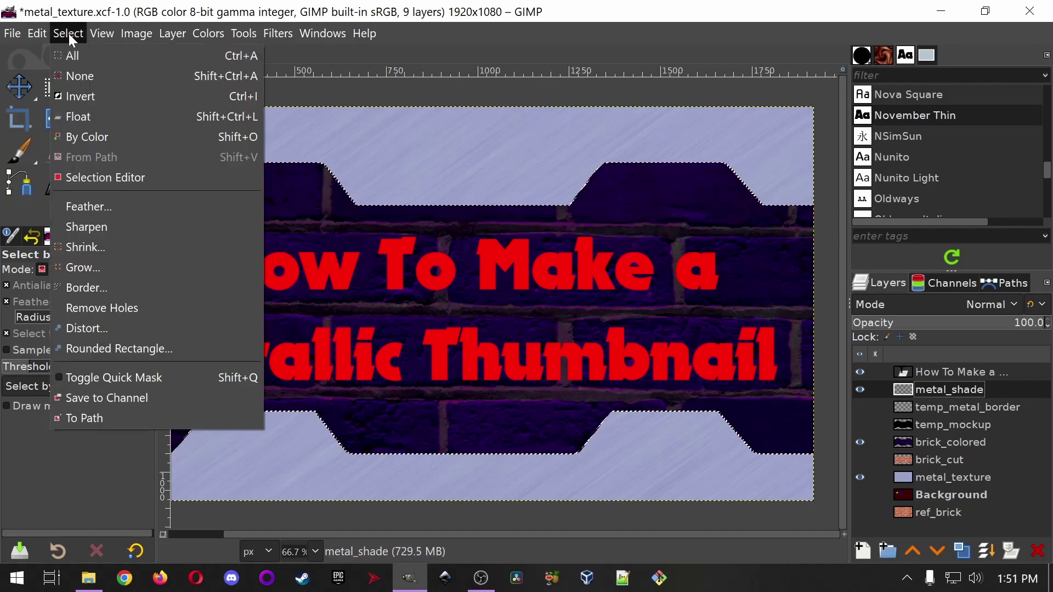
click(124, 266)
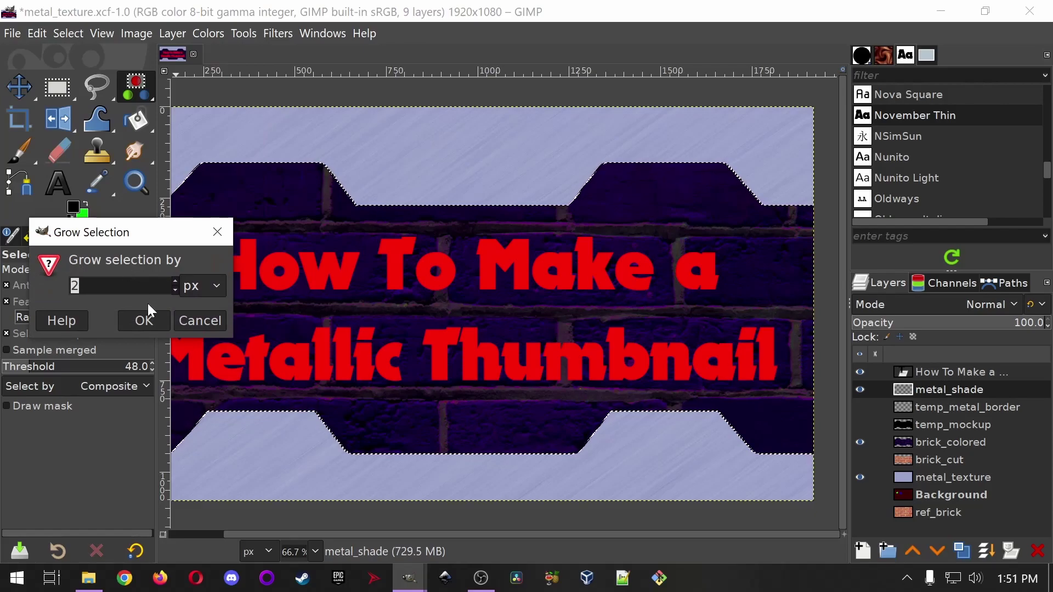
text(5)
click(144, 321)
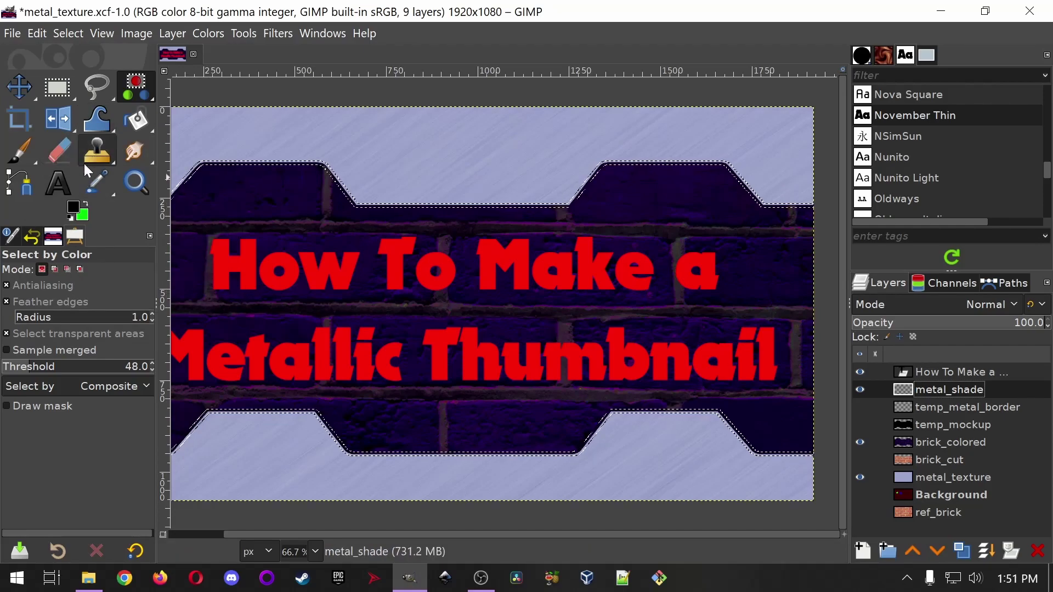
- Bucket-fill the grown selection along the brick panel's upper edge with black on metal_shade
click(138, 121)
key(2)
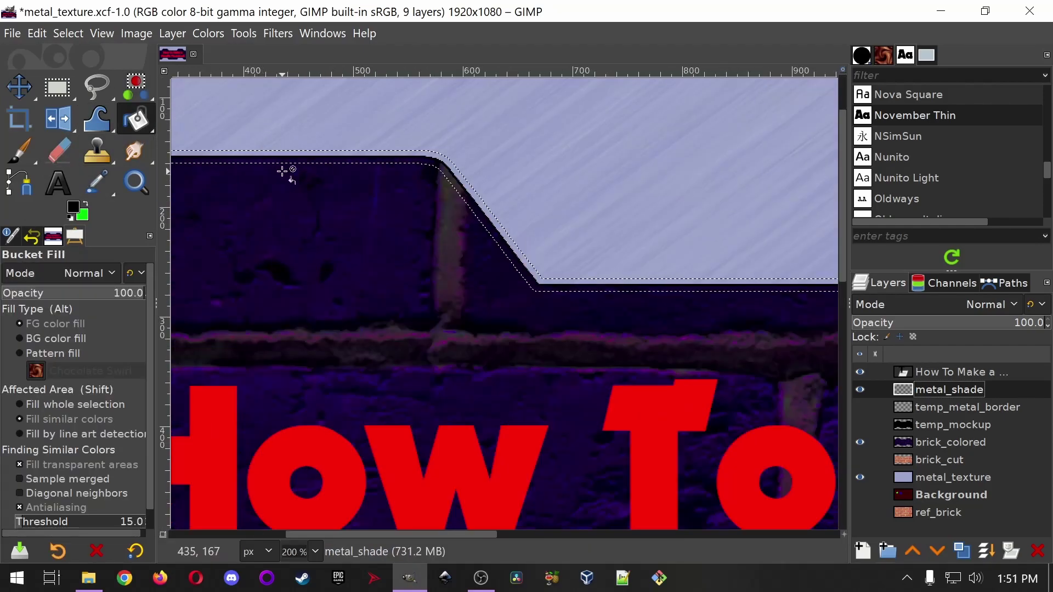
scroll(283, 171, up, 3)
click(630, 141)
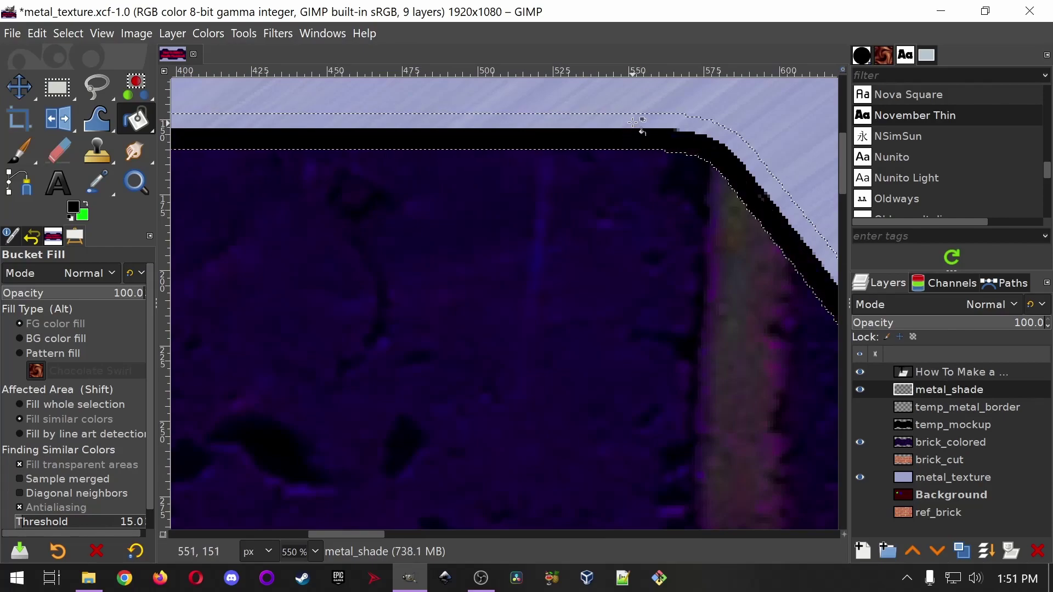
click(634, 120)
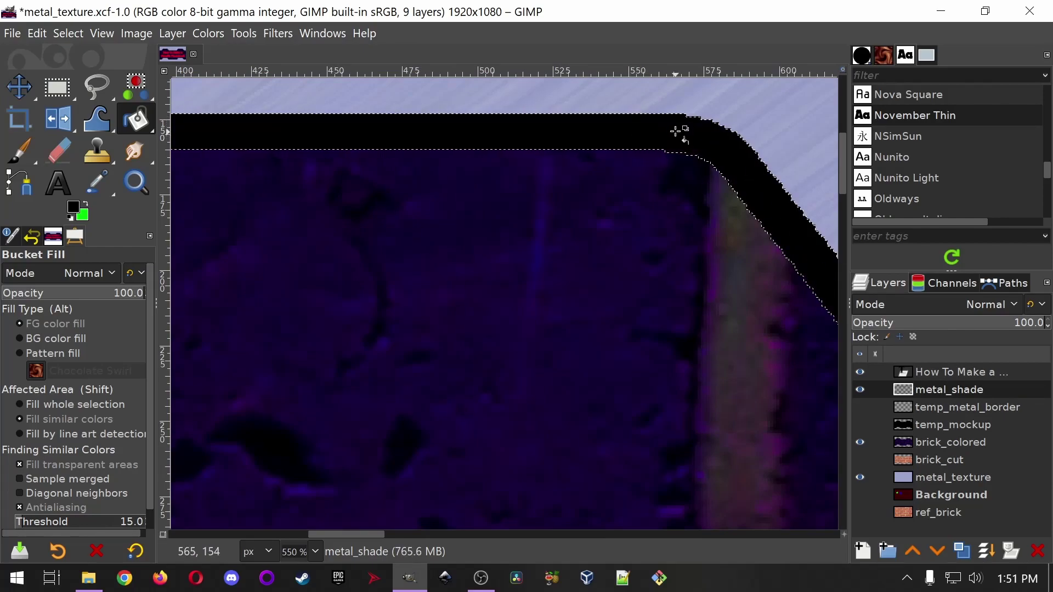
- Bucket-fill the grown selection along the brick panel's lower edge with black and clear the selection
scroll(695, 137, down, 5)
scroll(740, 235, down, 3)
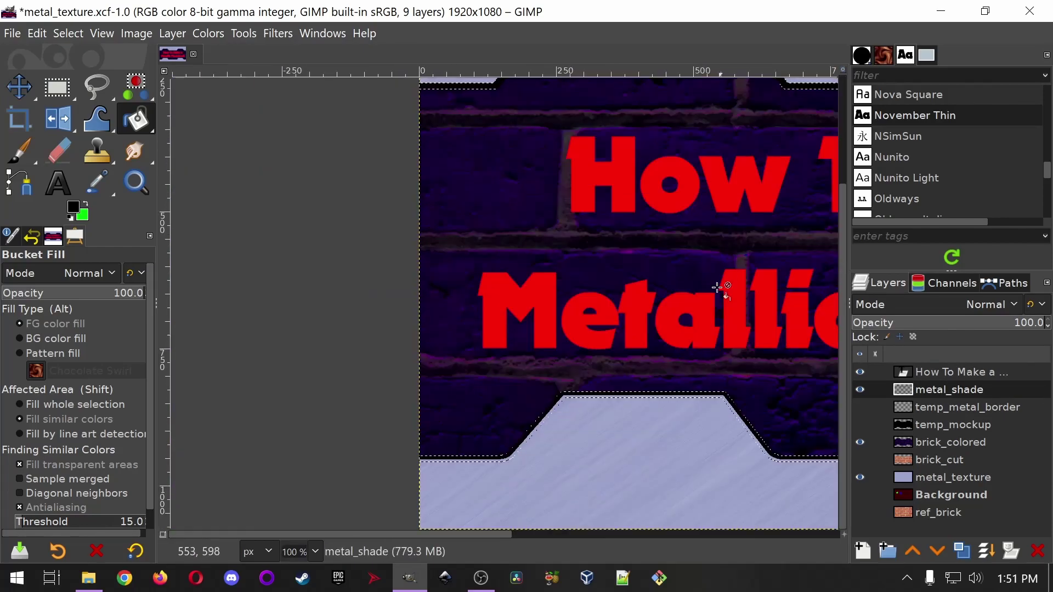
scroll(715, 415, up, 4)
click(715, 349)
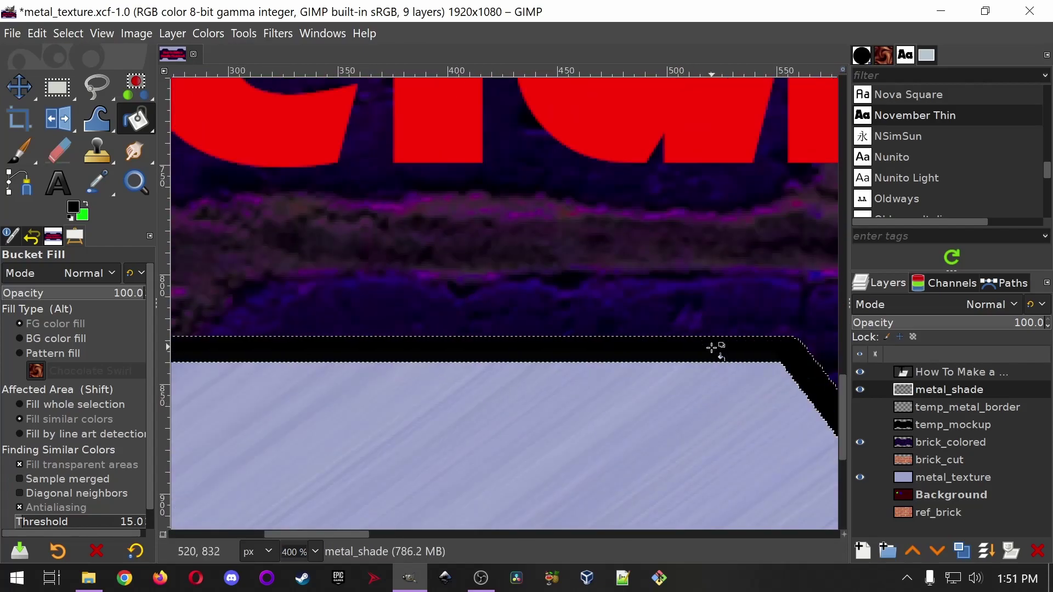
scroll(817, 384, down, 5)
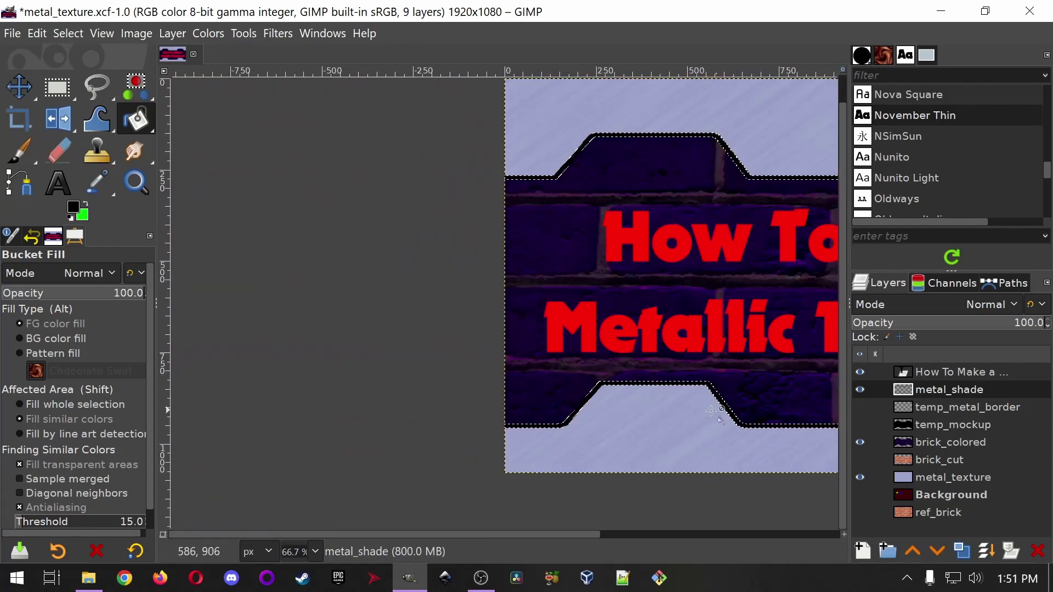
scroll(680, 417, right, 5)
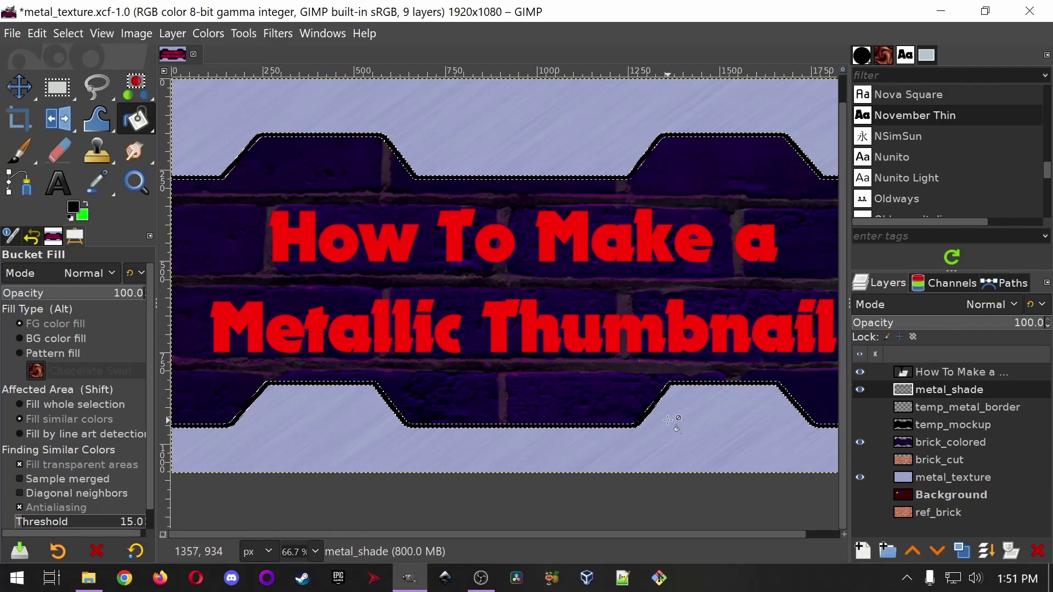
key(ctrl+shift+a)
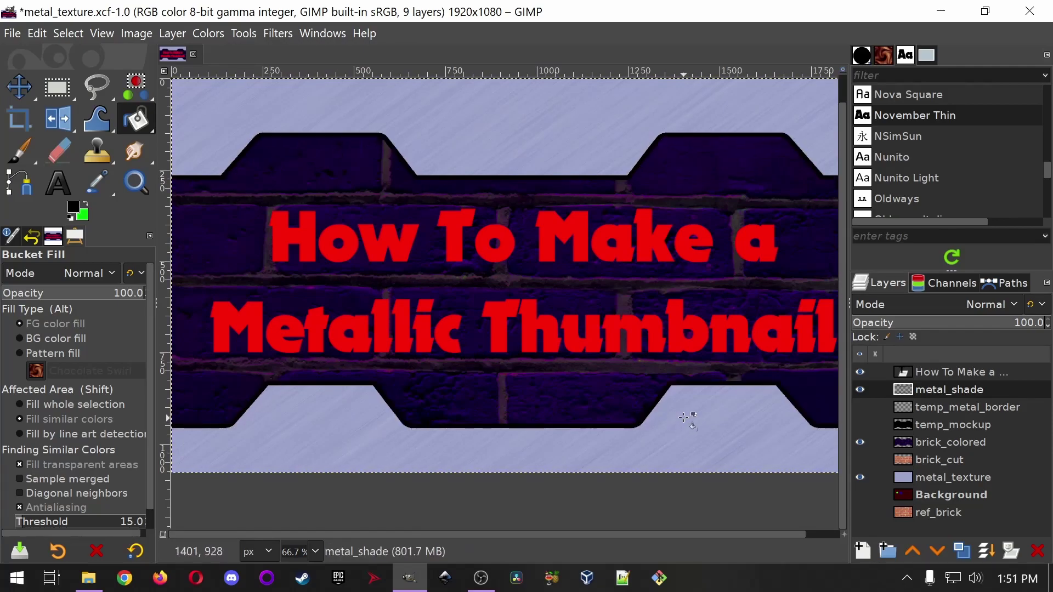
scroll(654, 426, up, 6)
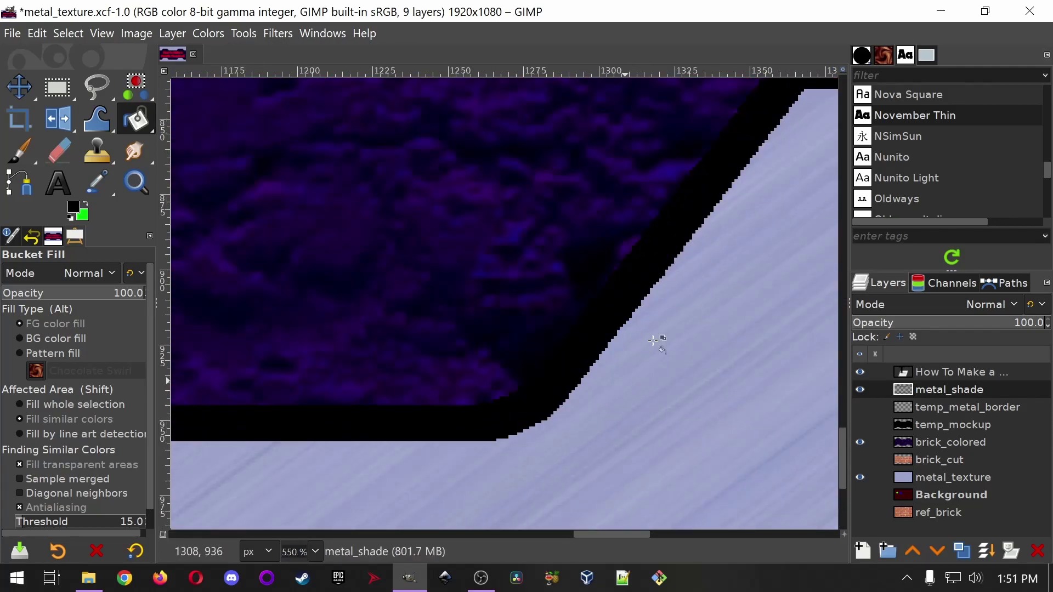
scroll(685, 306, down, 7)
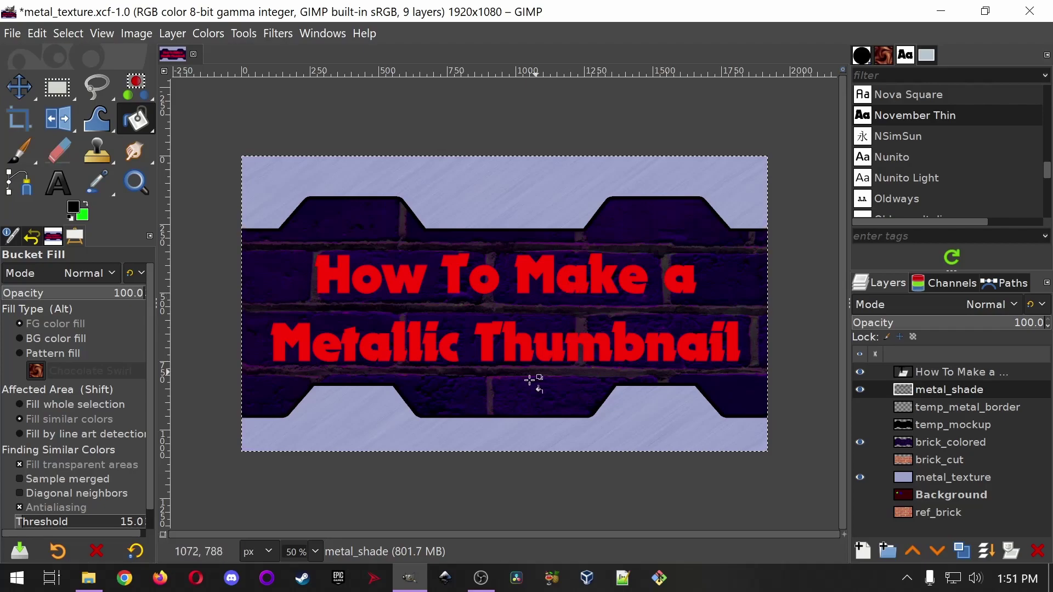
click(275, 34)
mouse_move(357, 150)
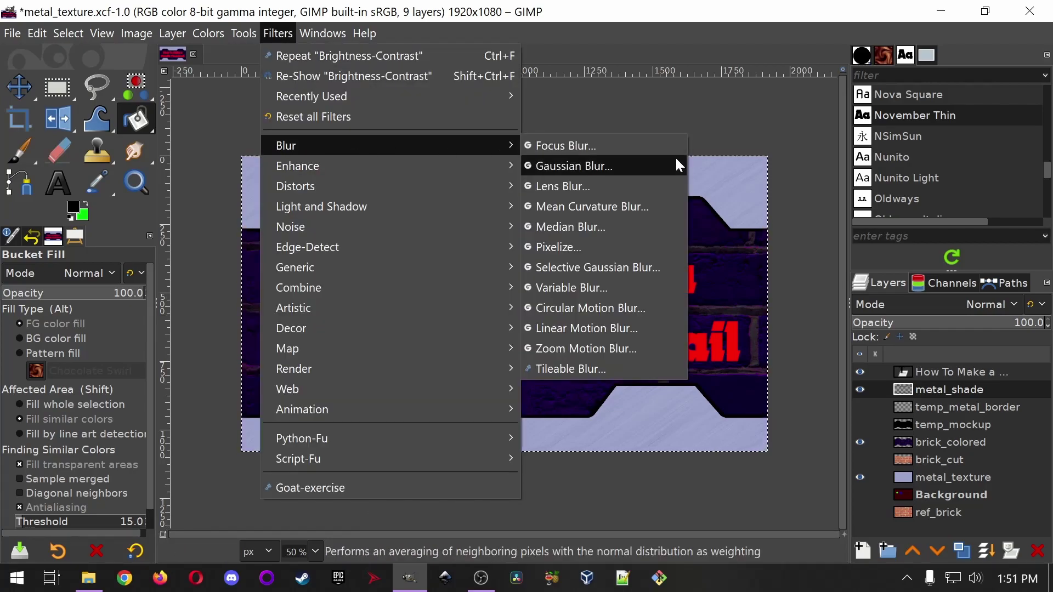
click(627, 166)
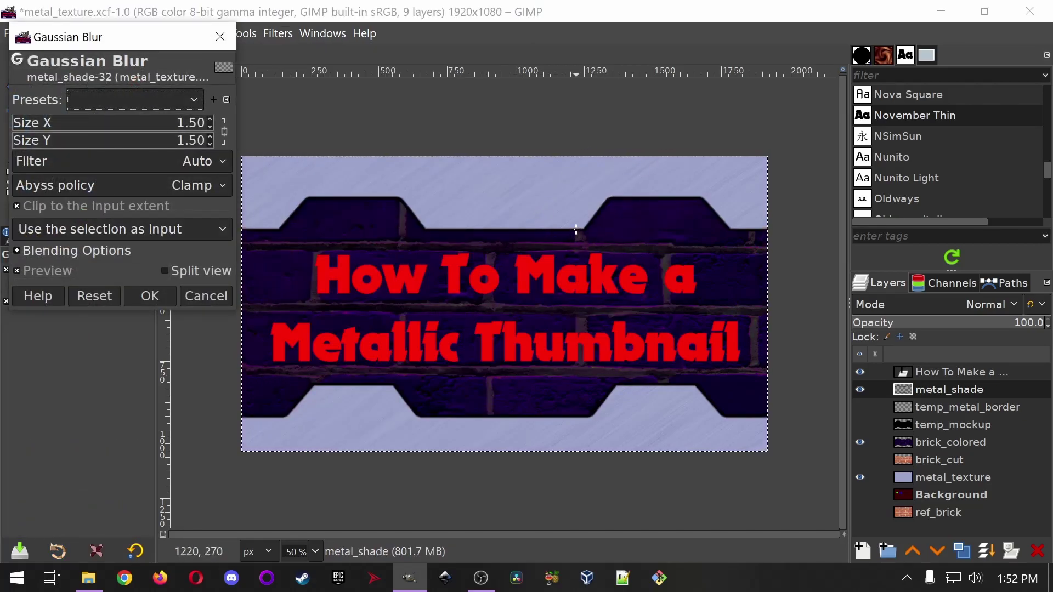
scroll(549, 227, up, 4)
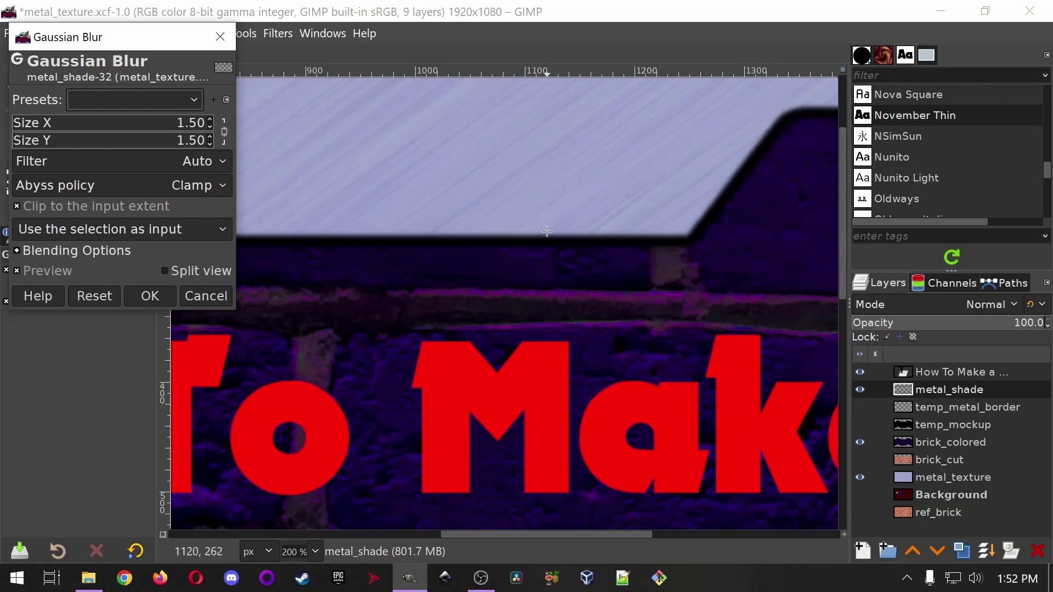
scroll(547, 231, up, 1)
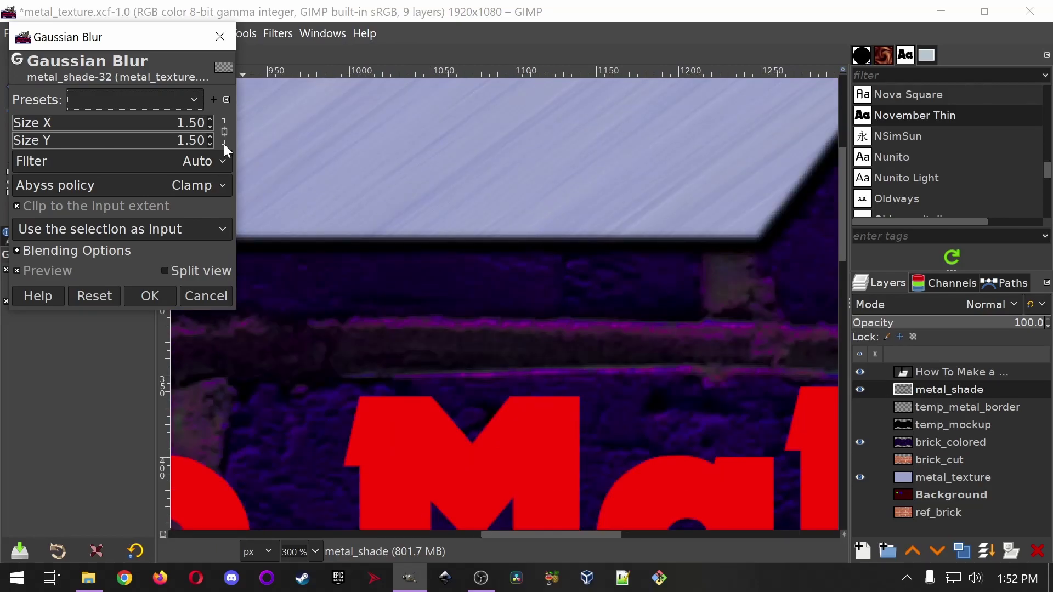
click(211, 120)
click(212, 120)
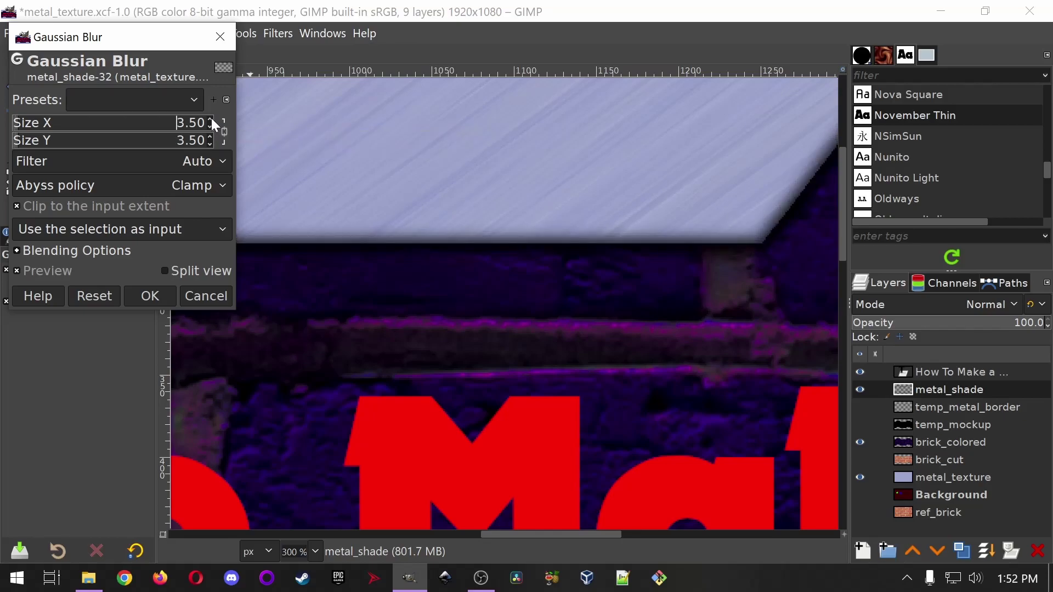
click(211, 120)
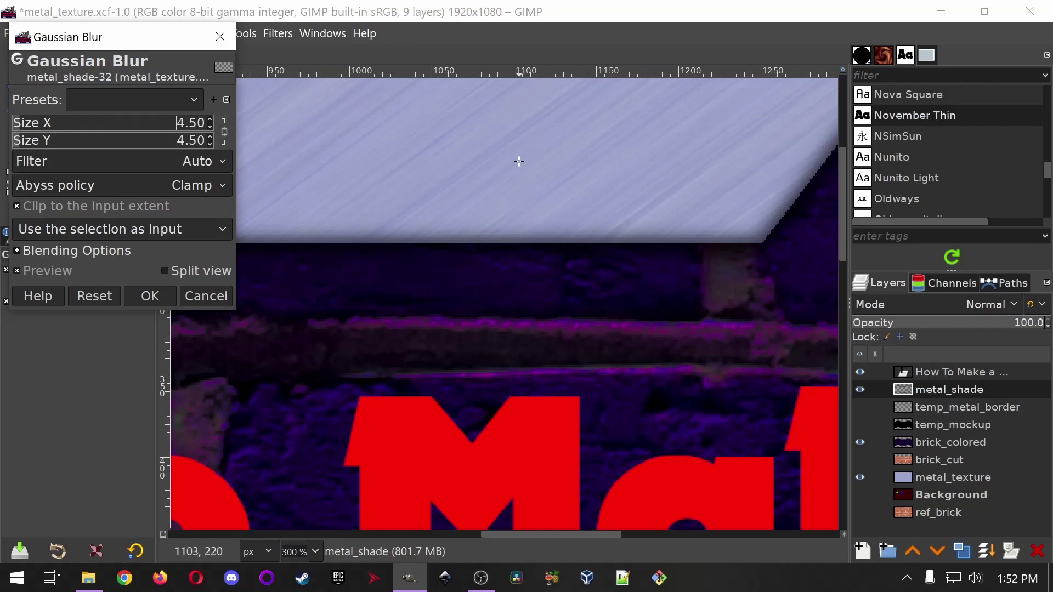
key(Up)
key(Up)
key(Up)
key(Up)
key(Up)
key(Up)
key(Up)
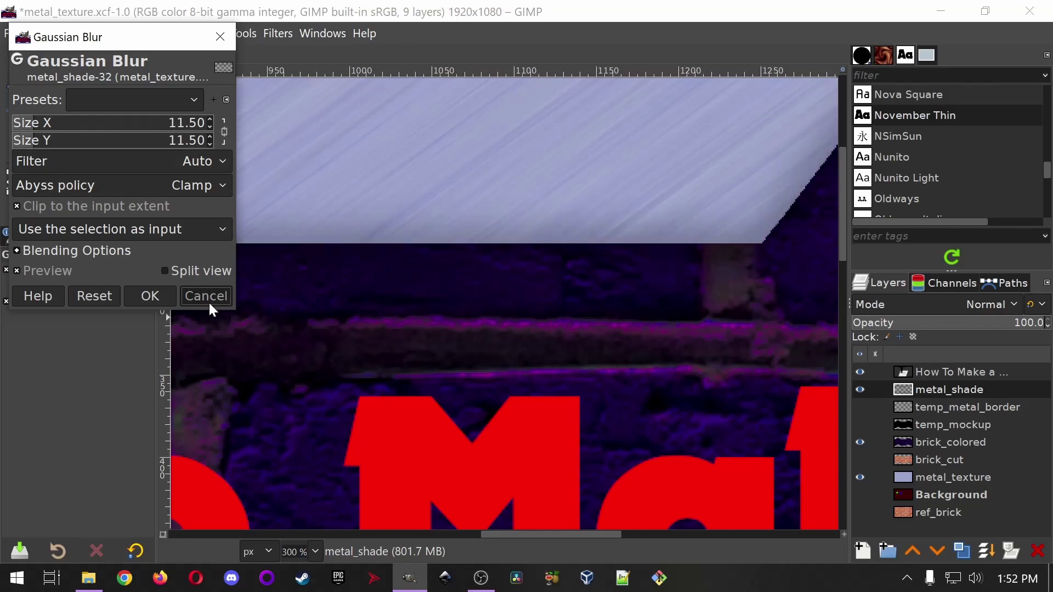
click(206, 299)
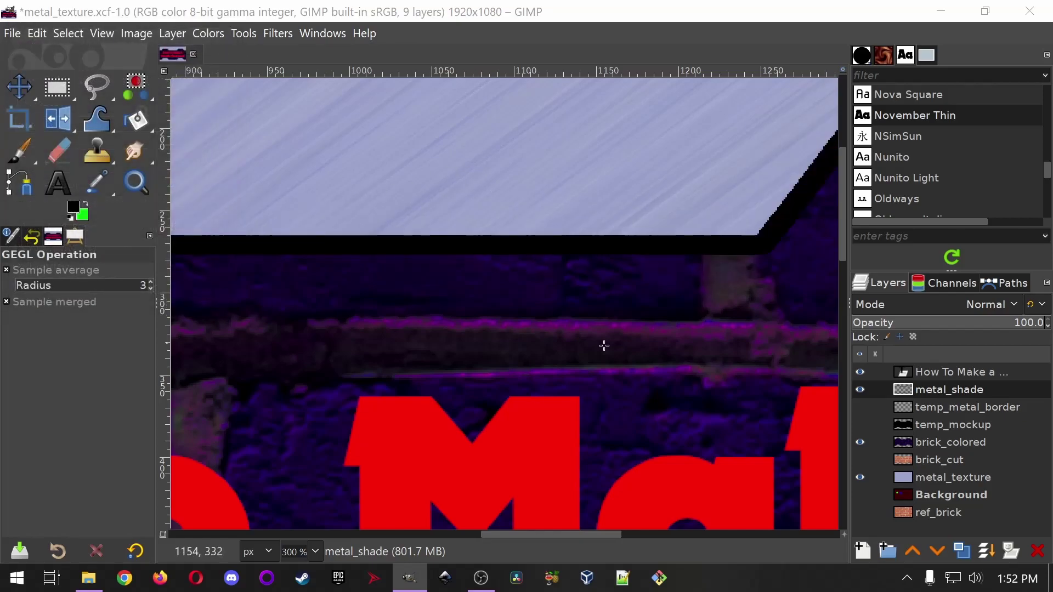
- Duplicate the metal_shade layer twice to have three stacked shade layers
right_click(960, 389)
click(878, 181)
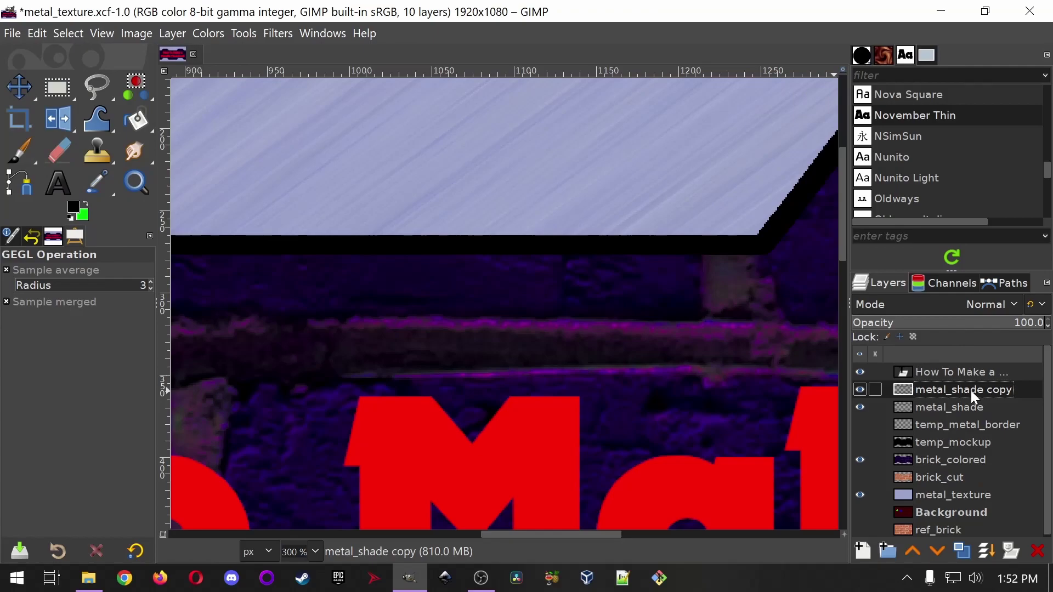
right_click(971, 391)
click(927, 181)
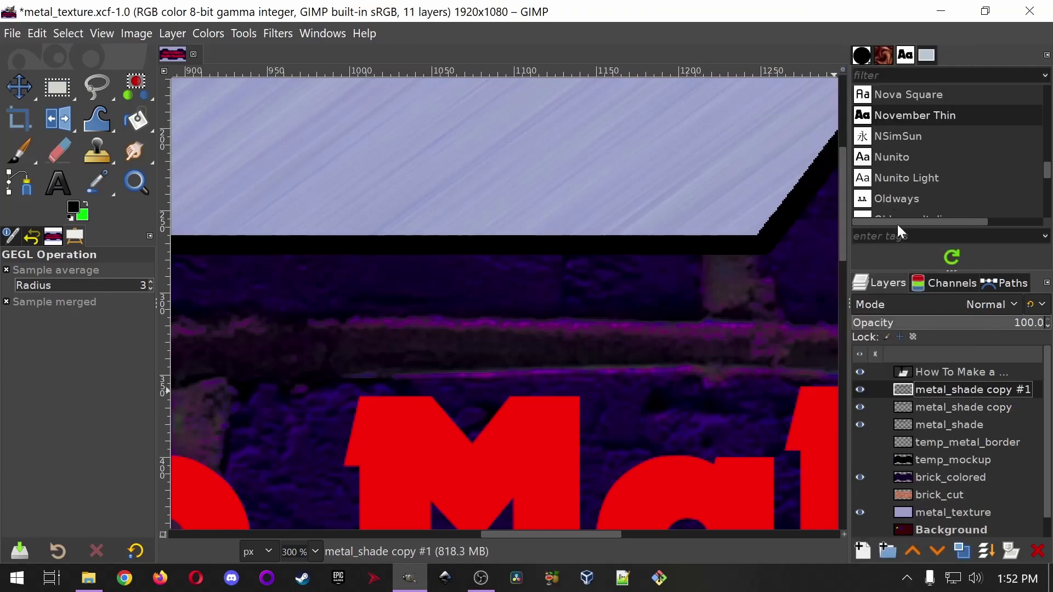
- Apply a Gaussian Blur with X and Y sizes of 1.50 to the metal_shade copy #1 layer
click(973, 425)
click(974, 407)
click(974, 390)
click(275, 35)
mouse_move(481, 144)
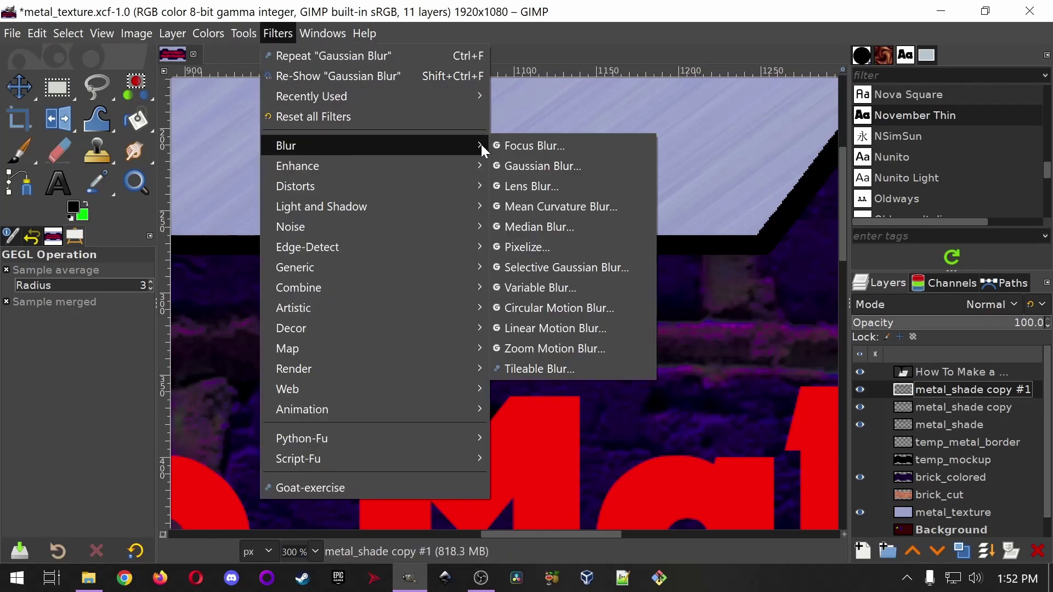
click(527, 166)
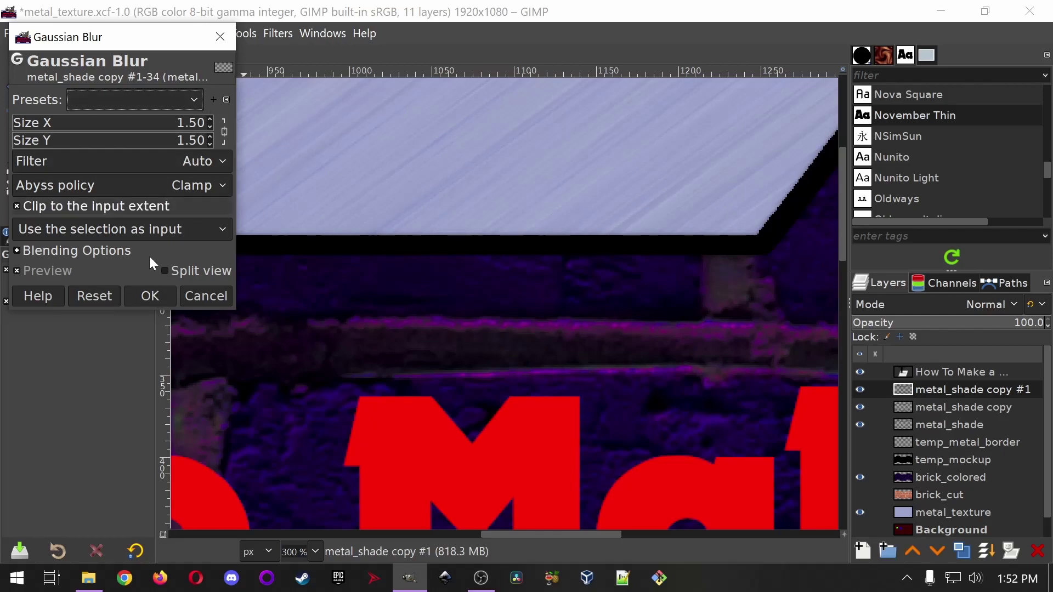
click(151, 295)
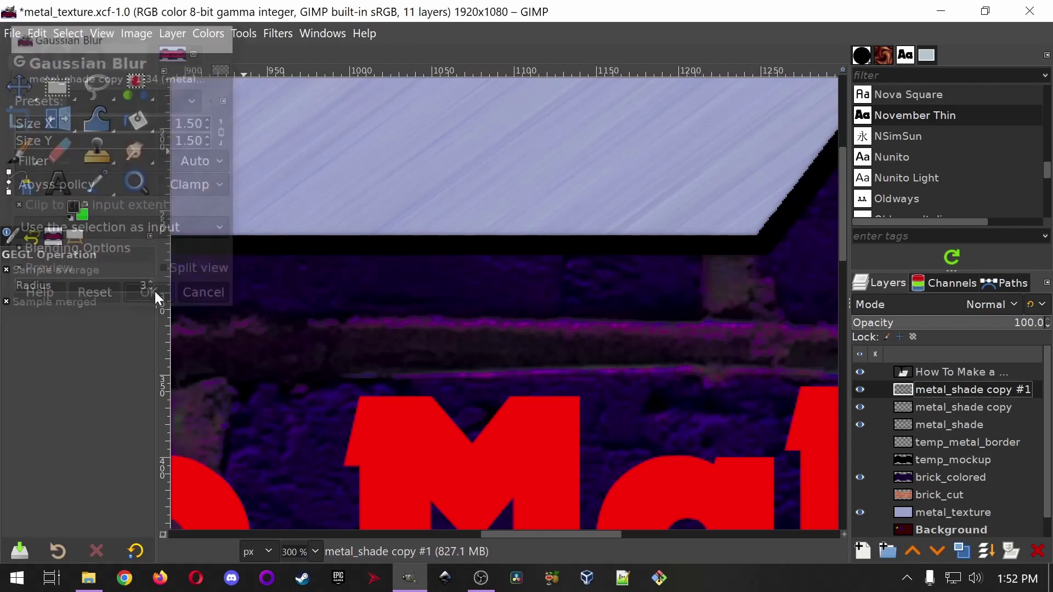
- Apply a Gaussian Blur with X and Y sizes of 7.50 to the metal_shade copy layer
click(953, 411)
click(279, 34)
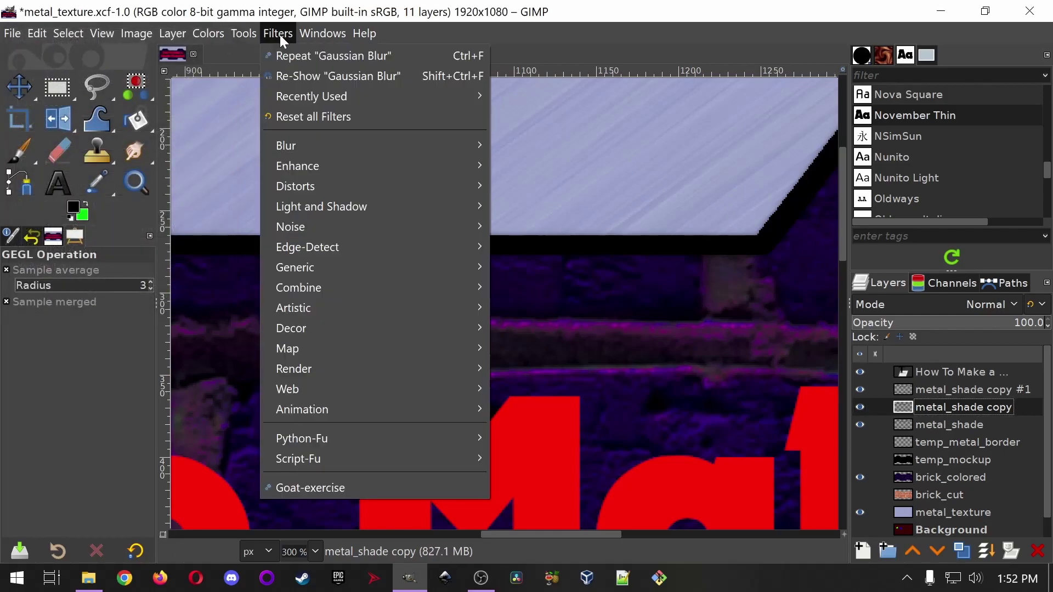
mouse_move(318, 145)
click(543, 165)
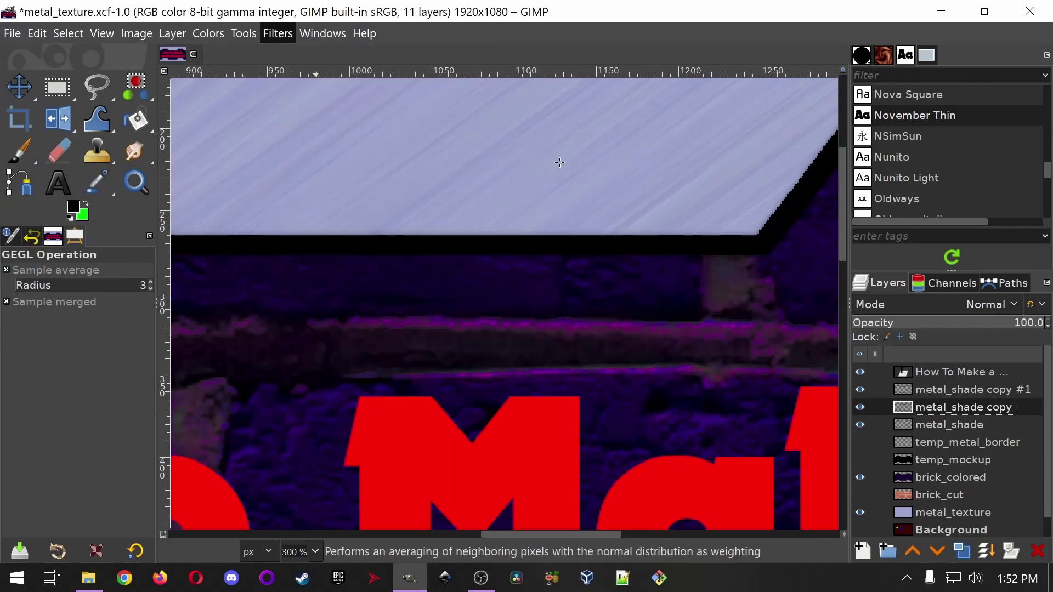
scroll(212, 118, up, 4)
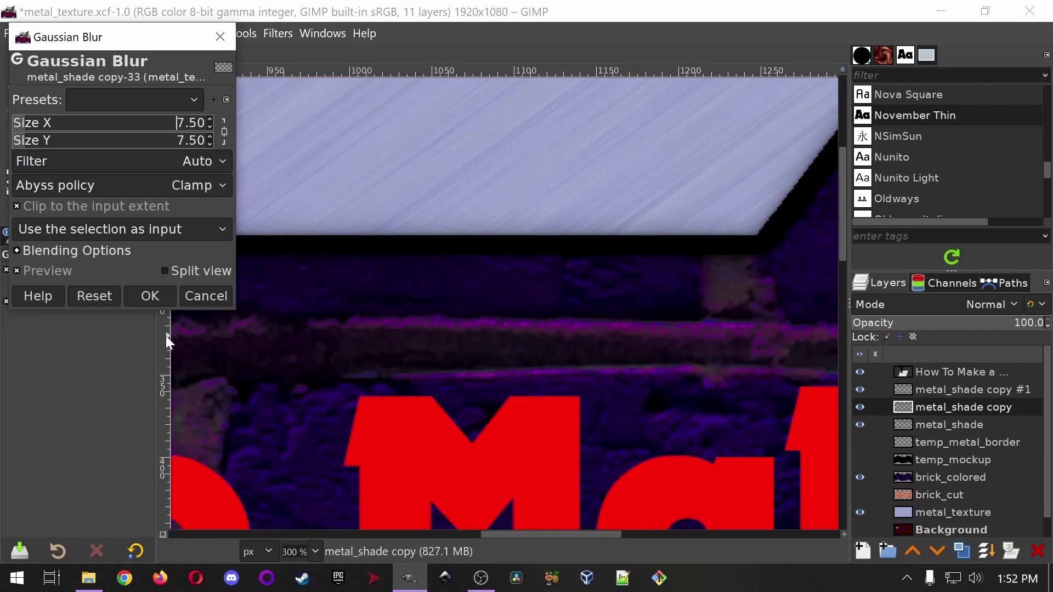
click(150, 297)
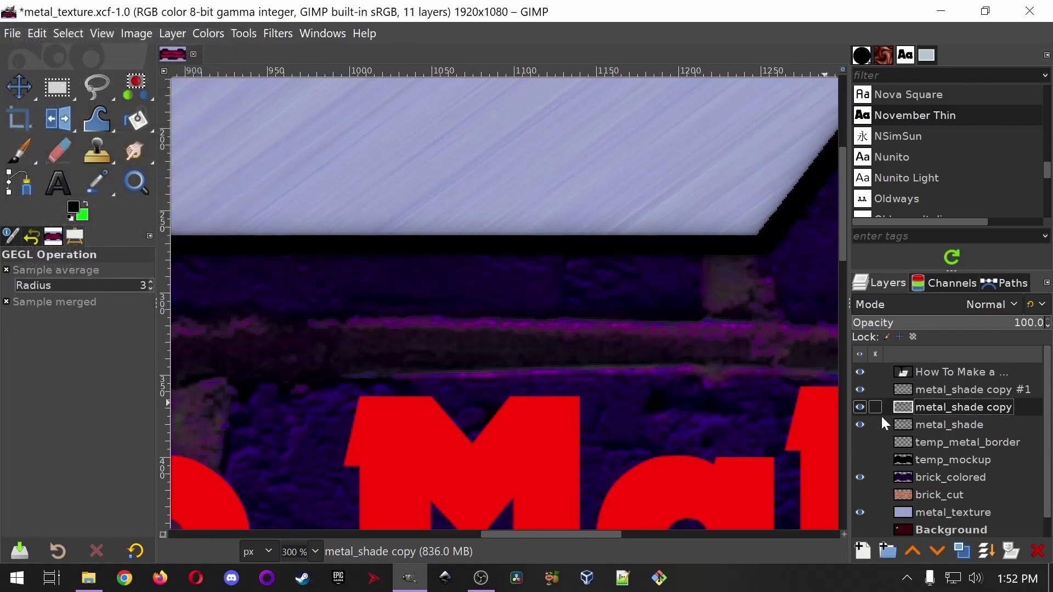
- Apply a Gaussian Blur with X and Y sizes of 17.50 to the metal_shade layer
click(974, 425)
click(279, 33)
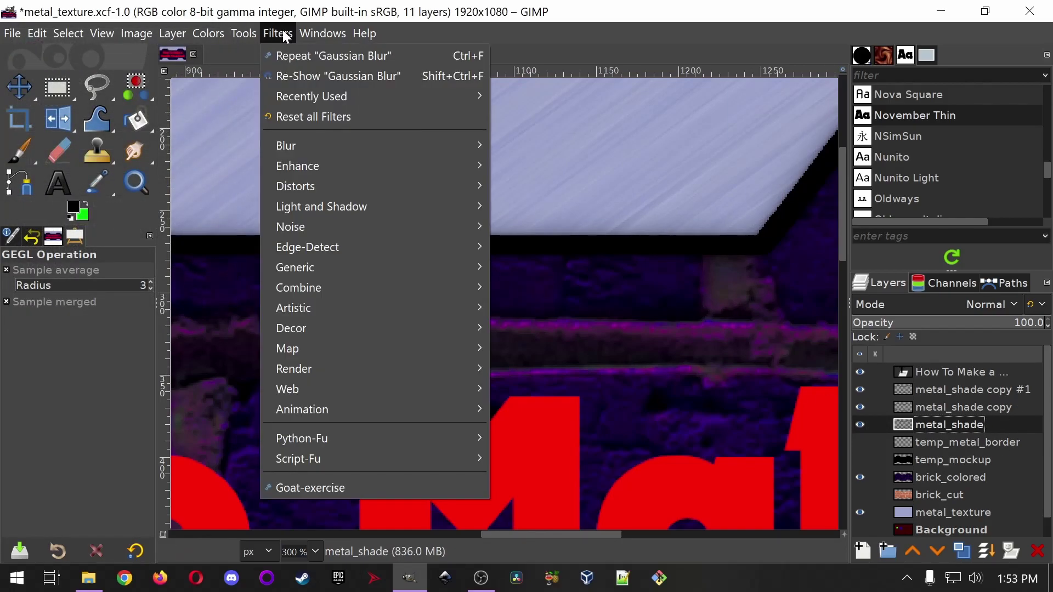
mouse_move(327, 144)
click(565, 162)
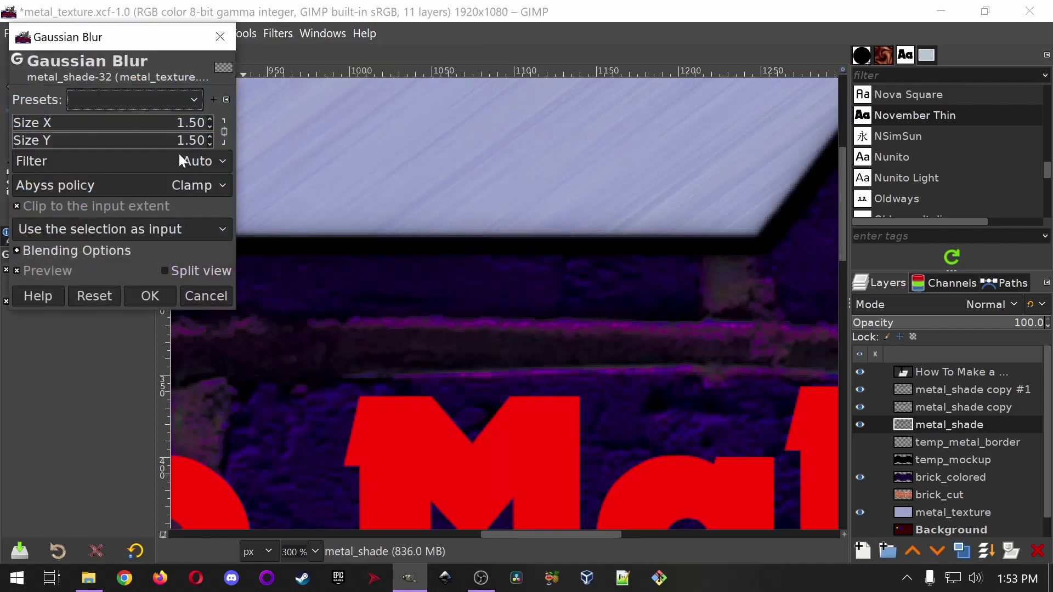
scroll(211, 118, up, 11)
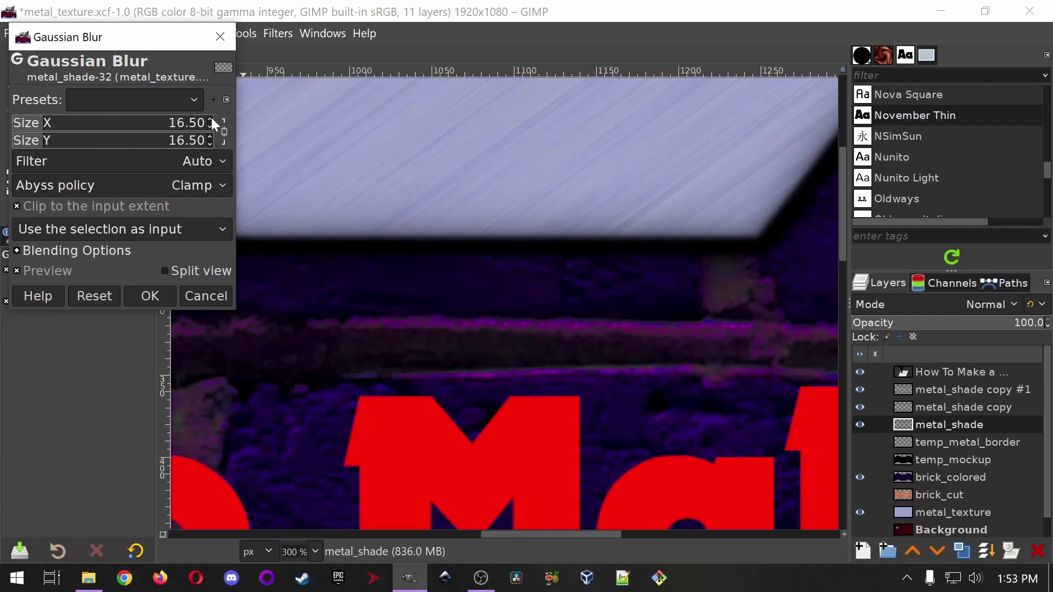
scroll(212, 118, up, 4)
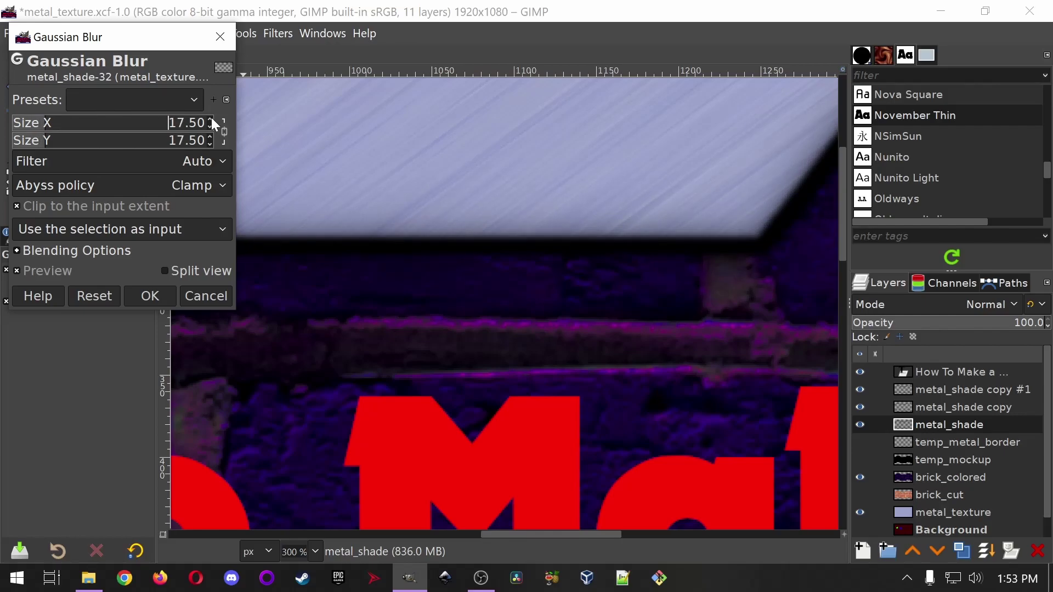
click(150, 298)
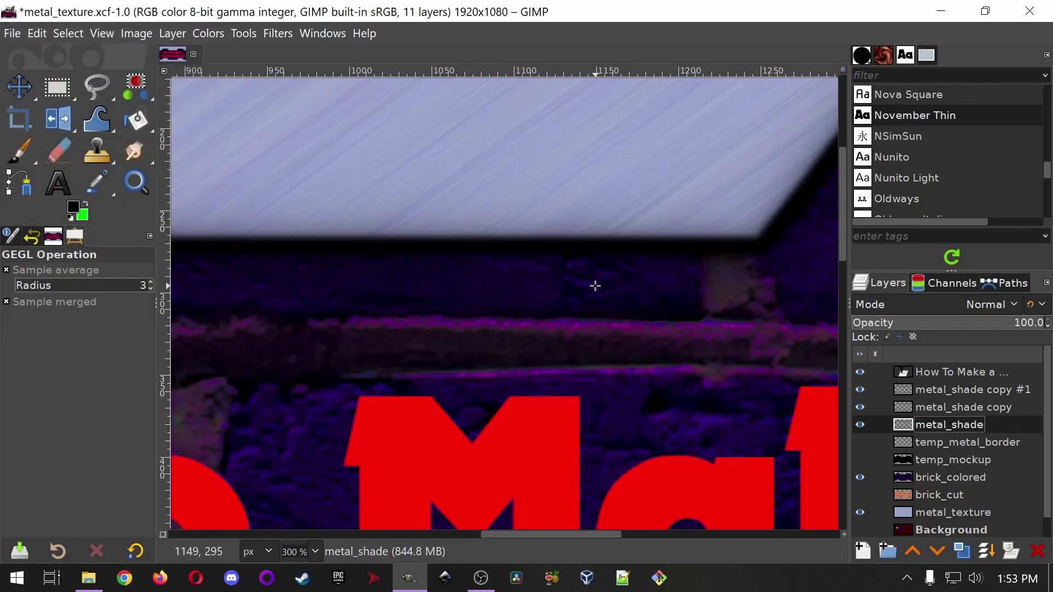
- Duplicate the blurred metal_shade layer three times to strengthen the widest shading
key(1)
key(shift+2)
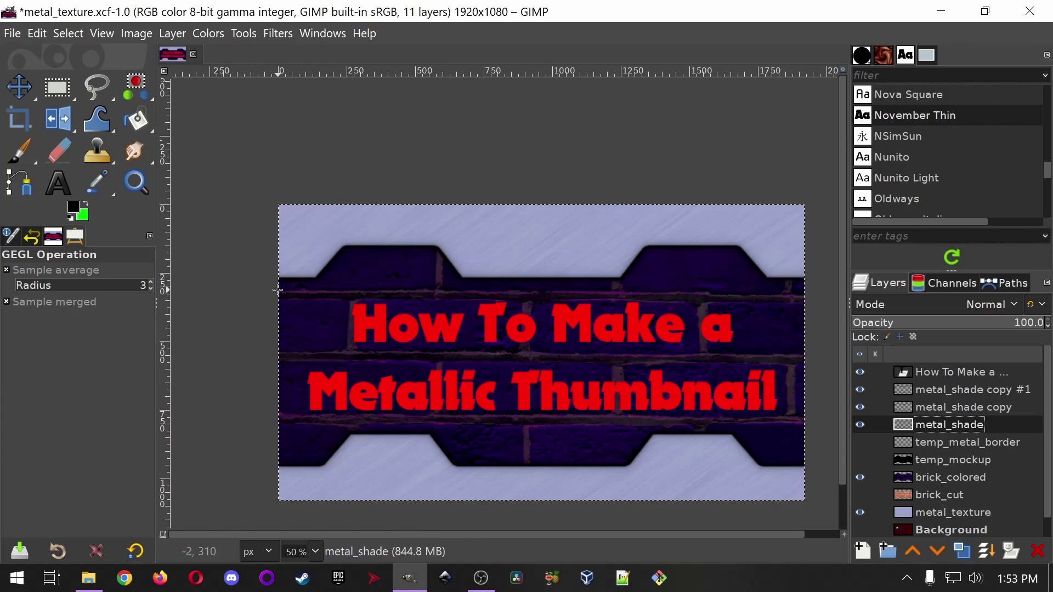
scroll(650, 230, up, 3)
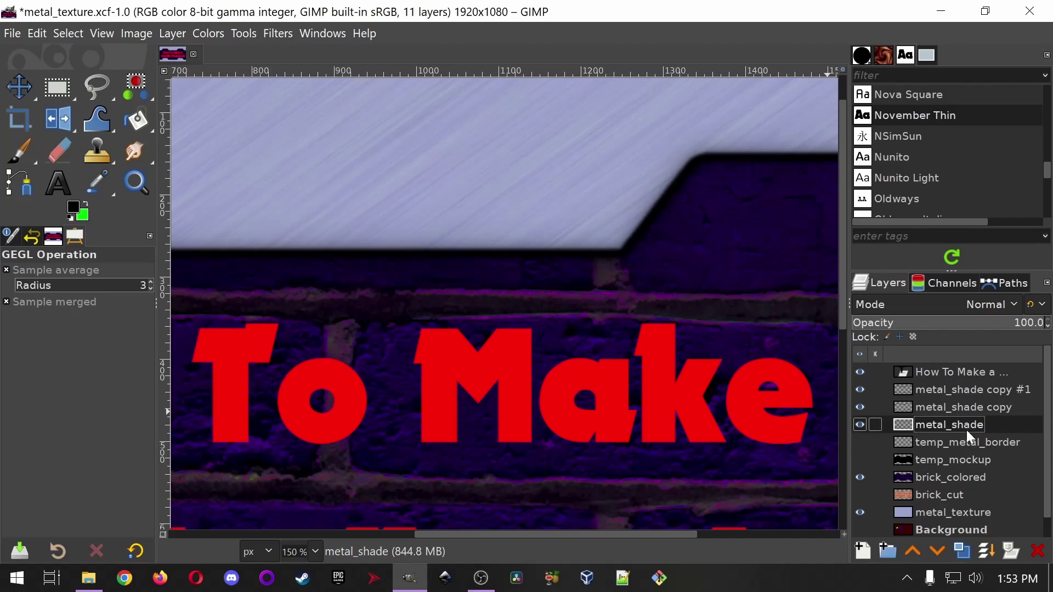
click(964, 552)
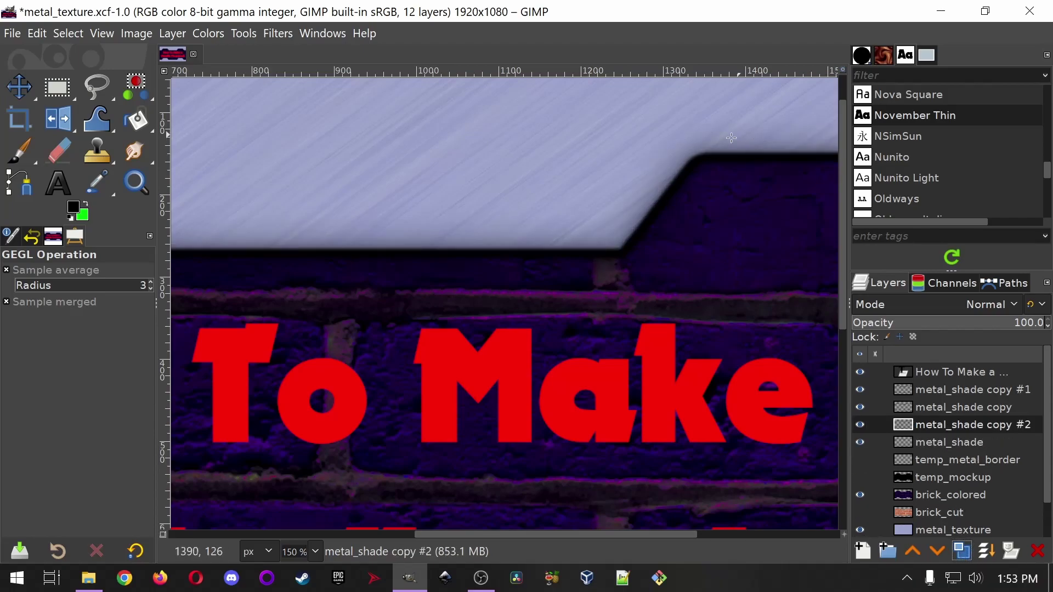
click(964, 552)
click(963, 551)
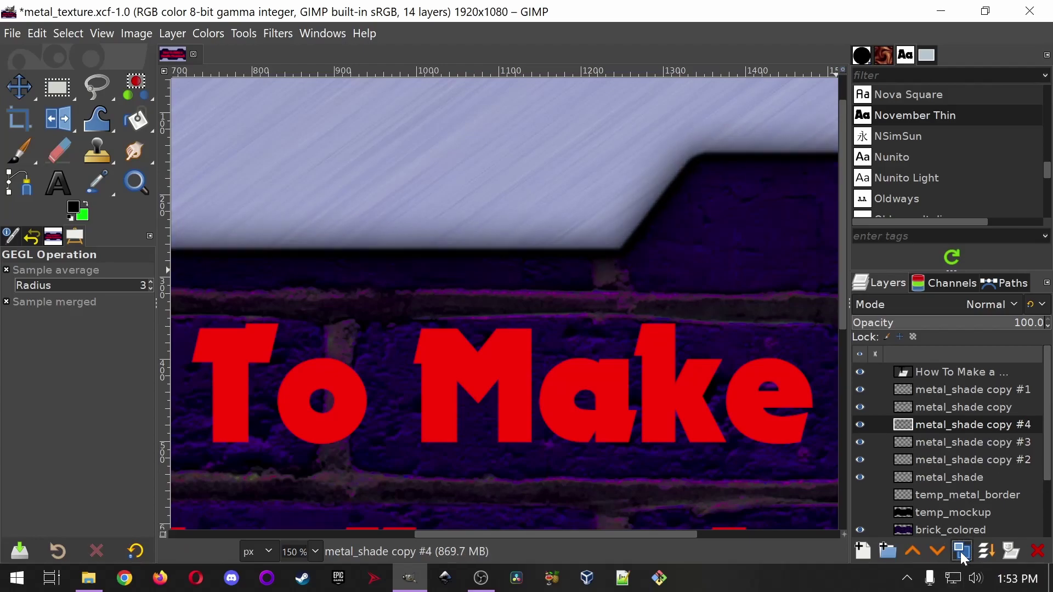
- Duplicate the metal_shade copy layer twice to darken the medium shading
click(988, 408)
click(965, 554)
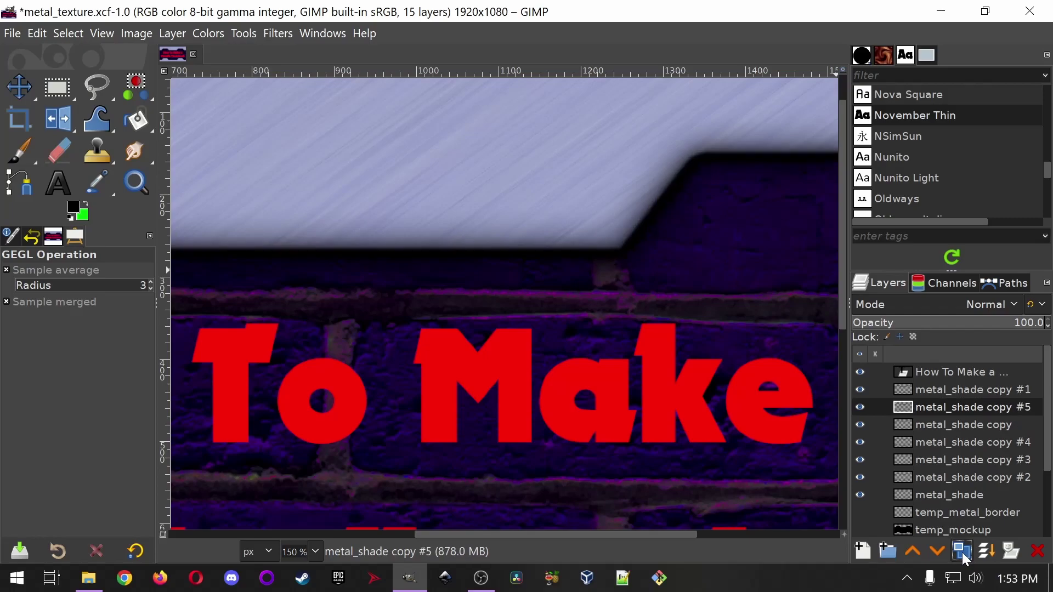
click(965, 554)
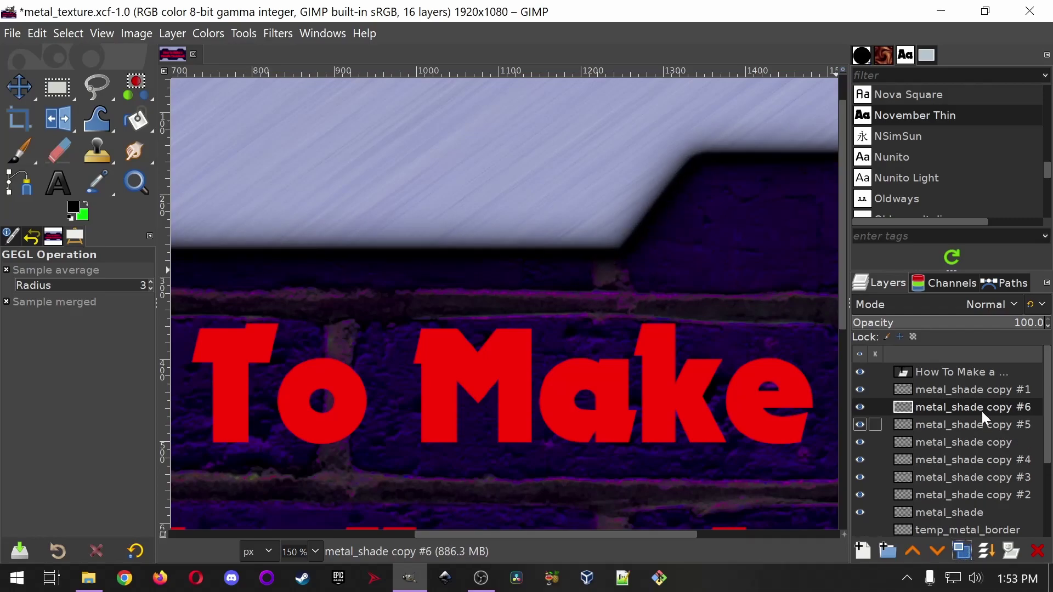
- Try an extra duplicate of the metal_shade copy #1 layer and delete that duplicate
click(982, 393)
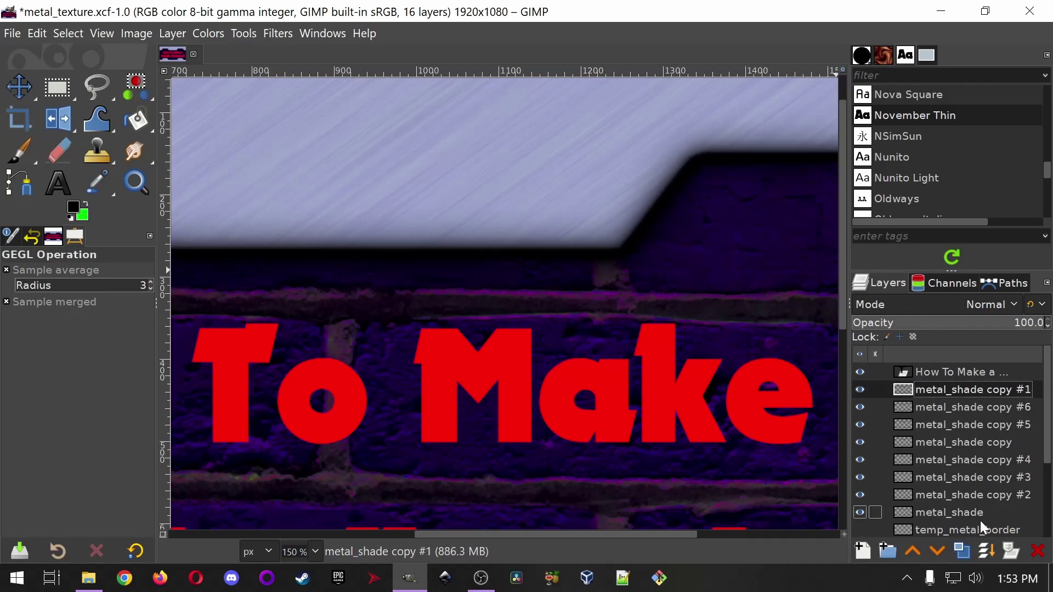
click(963, 551)
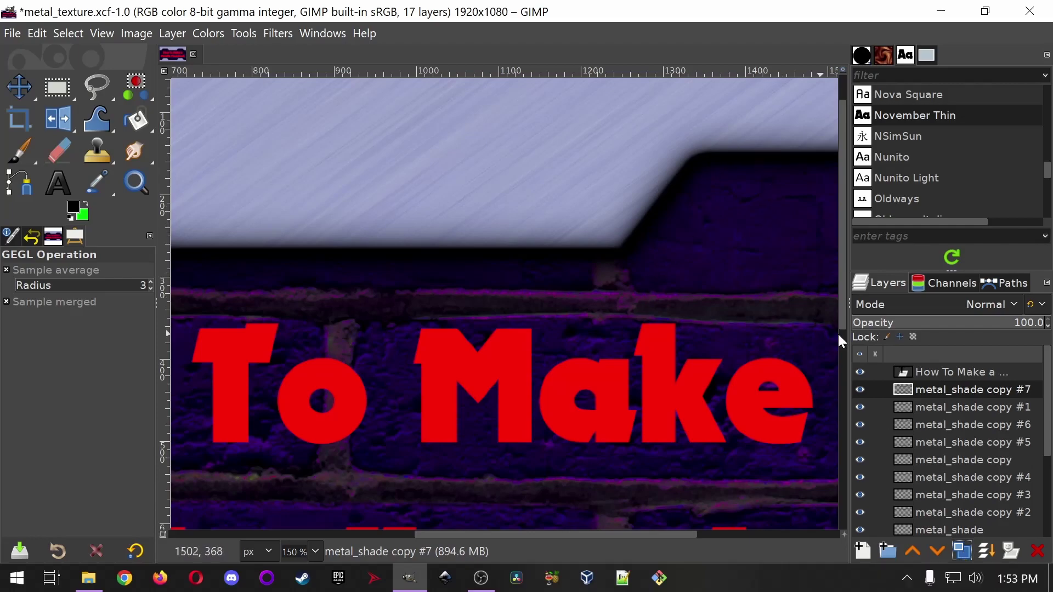
click(1037, 553)
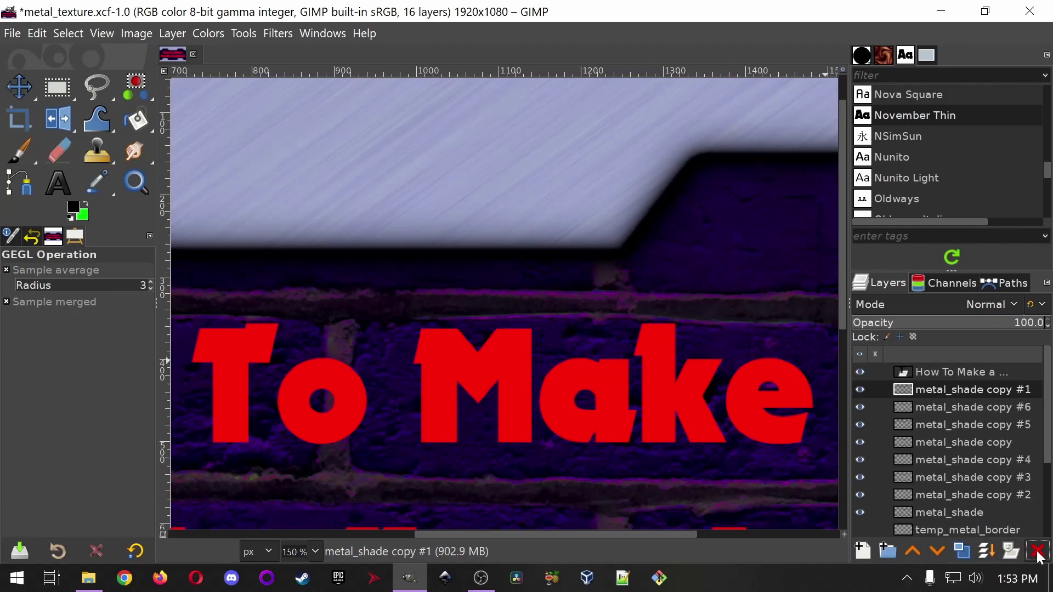
- Merge all stacked shade copies, from metal_shade copy #1 downwards, into the single metal_shade layer and hide that layer
scroll(616, 306, down, 3)
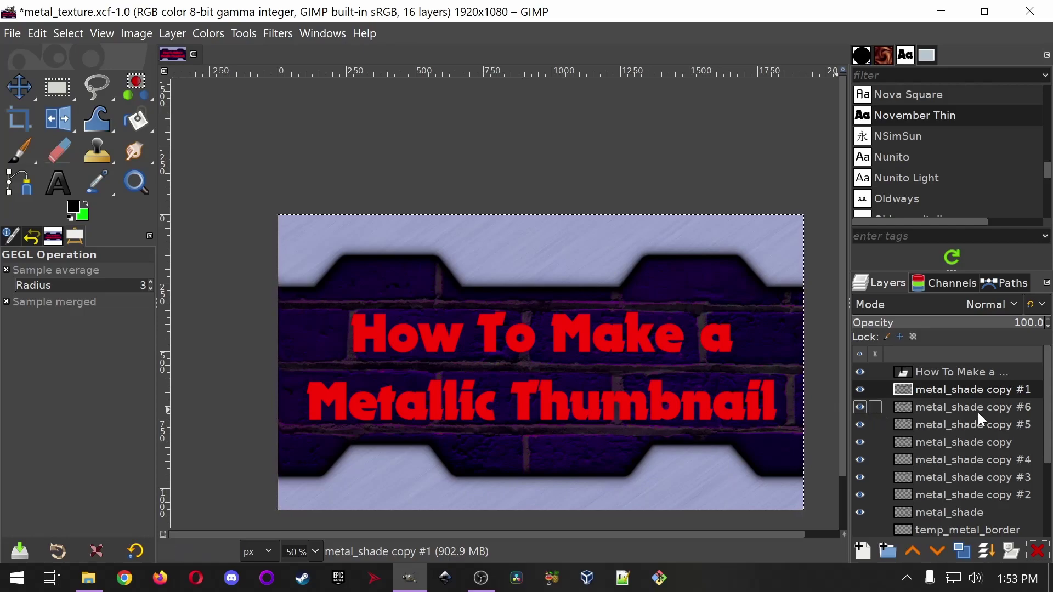
click(986, 551)
click(986, 551)
click(985, 551)
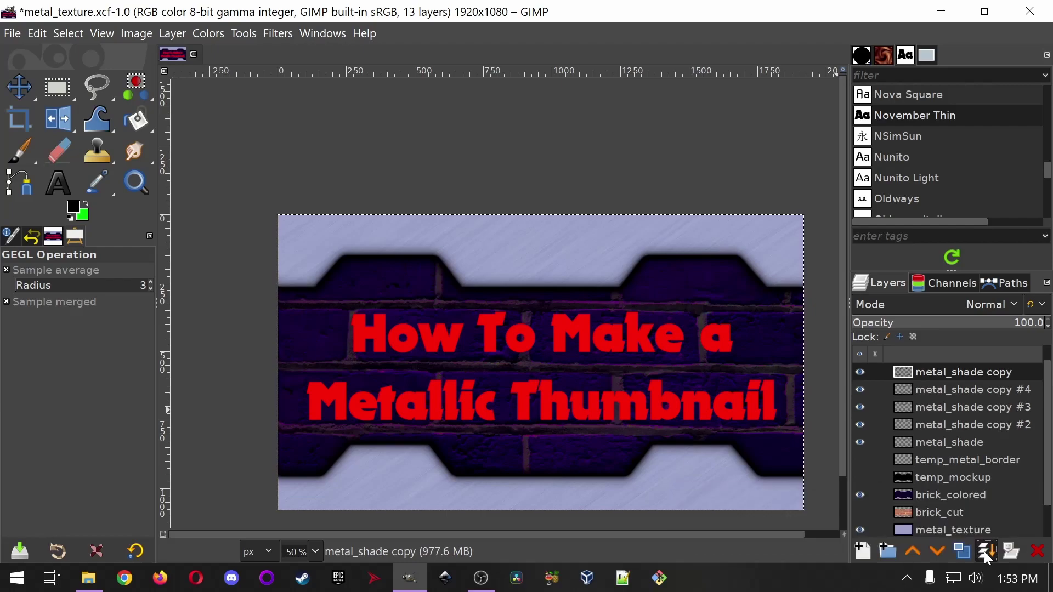
click(986, 550)
click(985, 551)
click(986, 551)
click(986, 551)
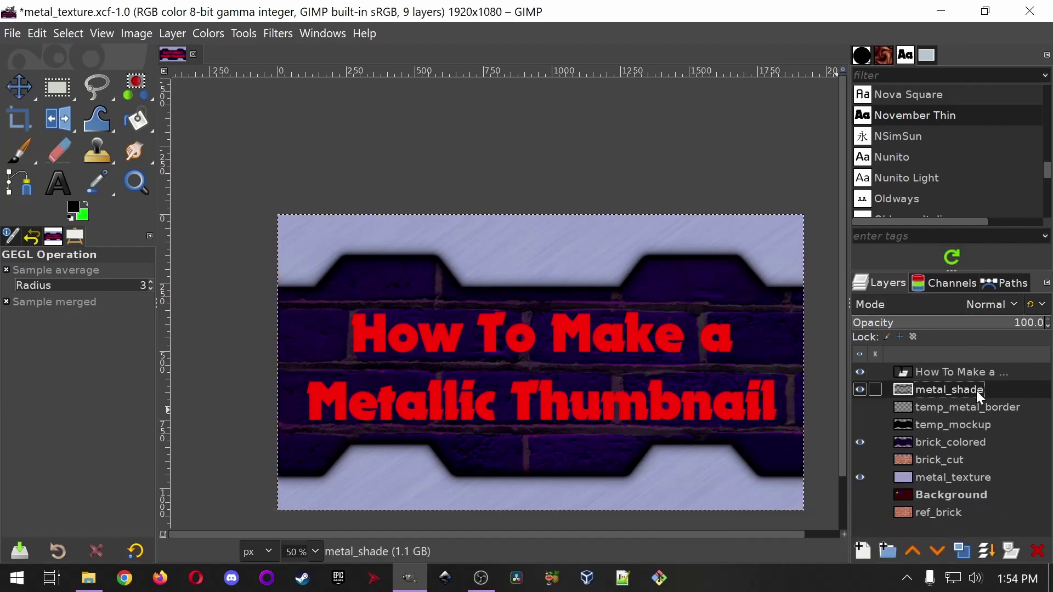
click(860, 390)
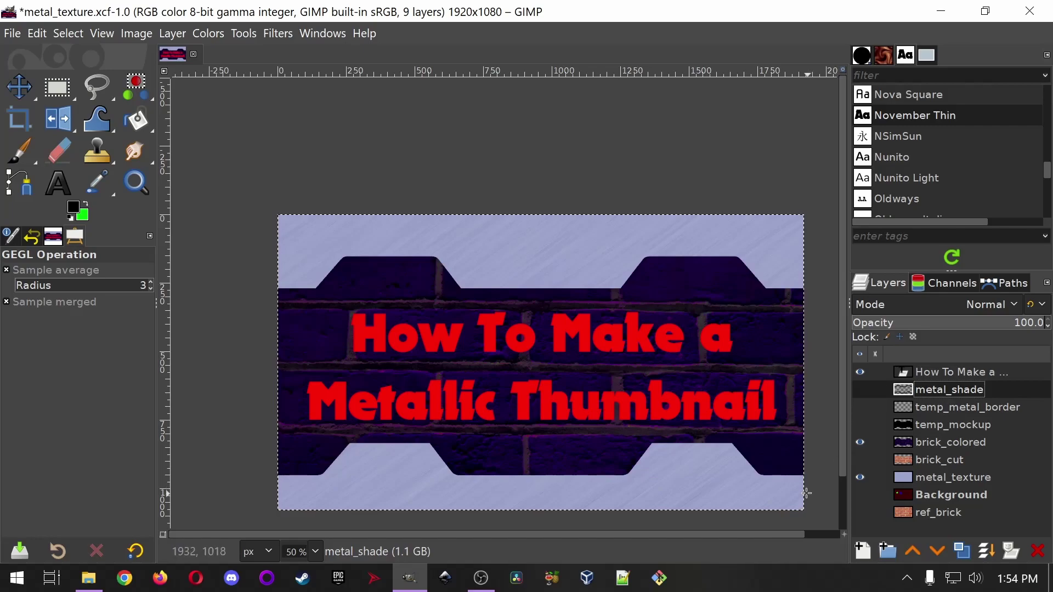
- Show the metal_shade layer, set its opacity to 100 and keep that layer active
click(860, 390)
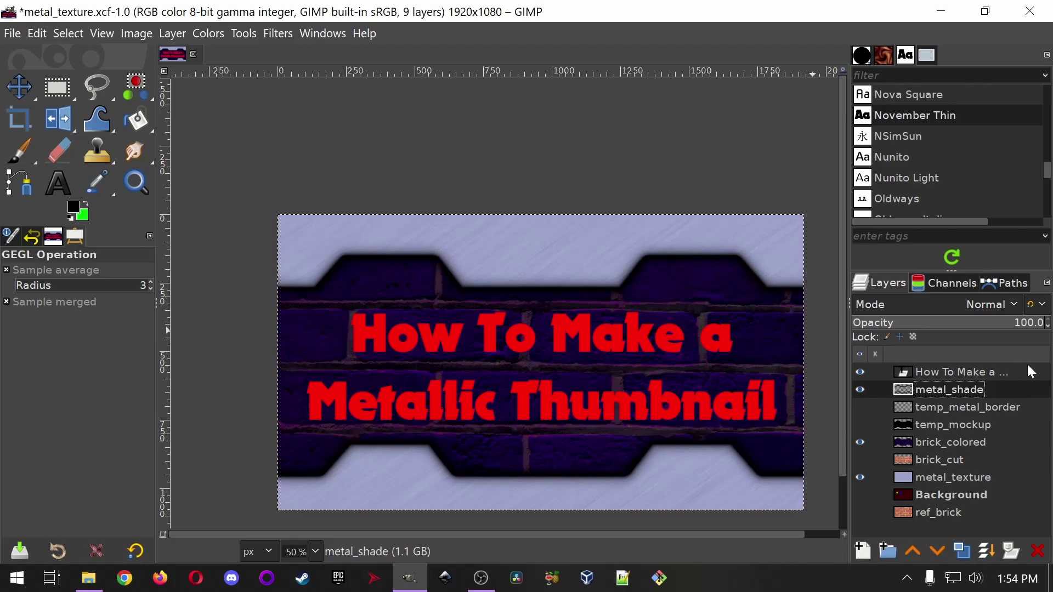
drag(990, 327, 1048, 325)
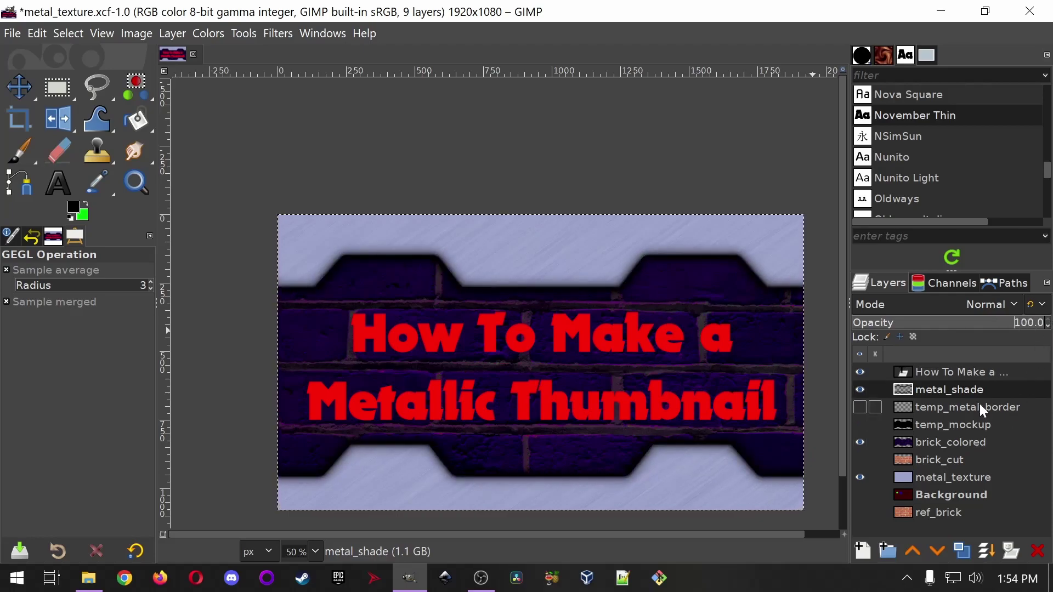
click(976, 387)
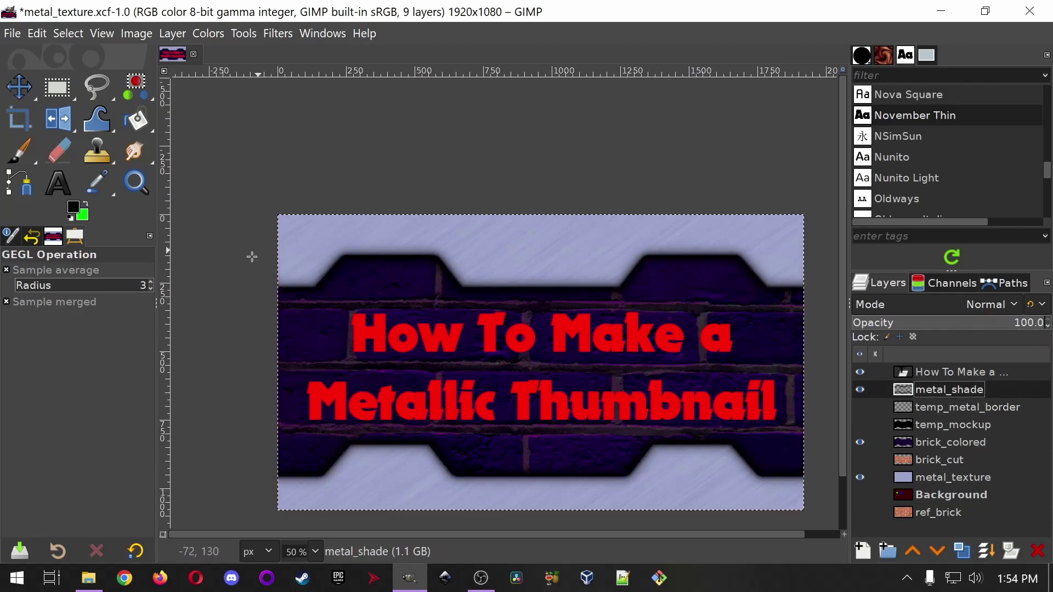
- Start colorizing the metal_shade layer purple with hue 0.7655, saturation 1.0 and lightness 0.165
click(207, 35)
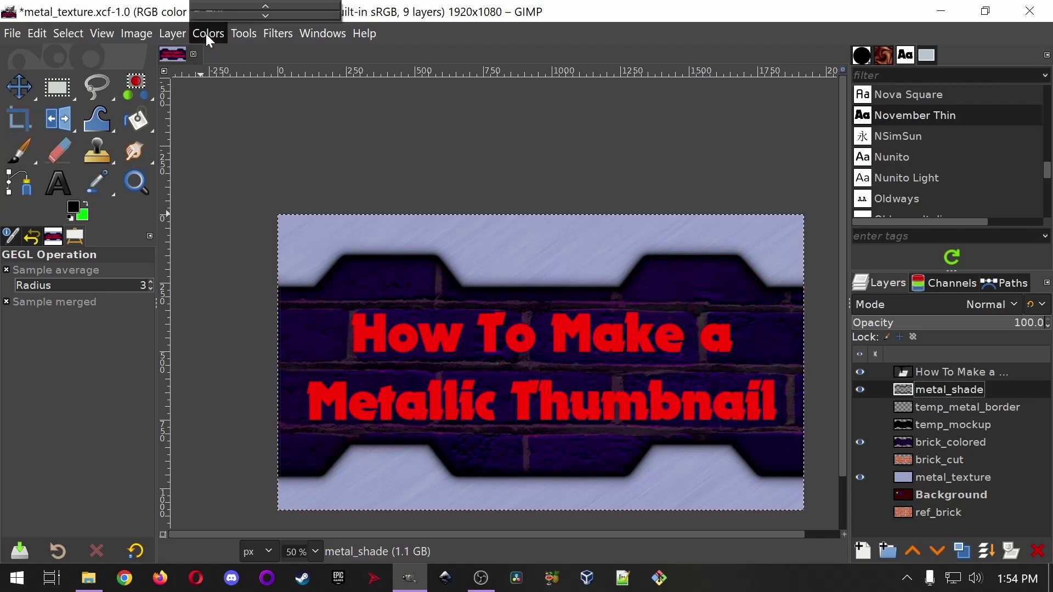
click(289, 129)
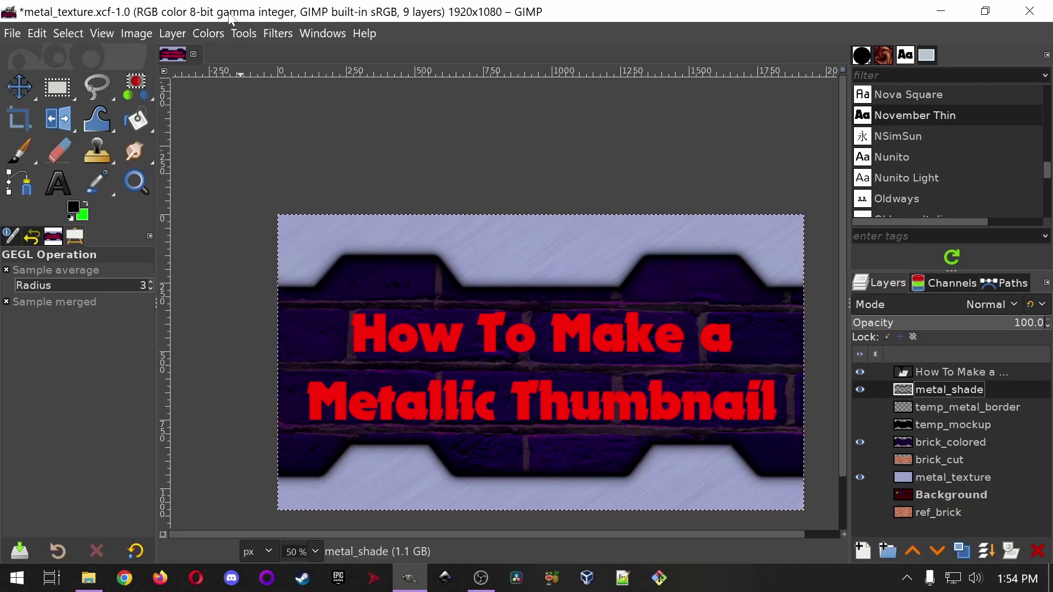
click(986, 11)
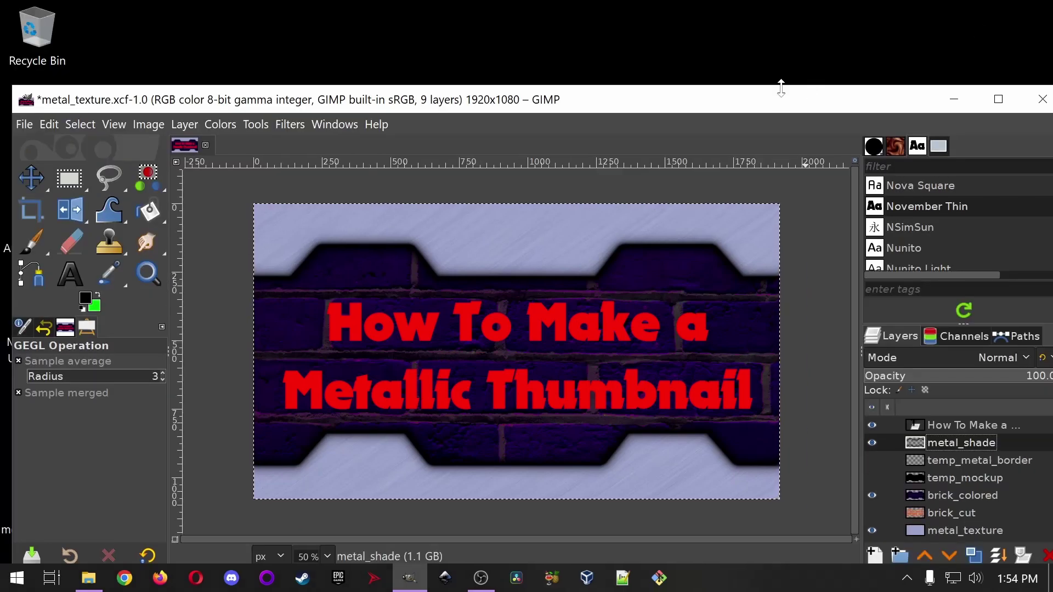
click(214, 124)
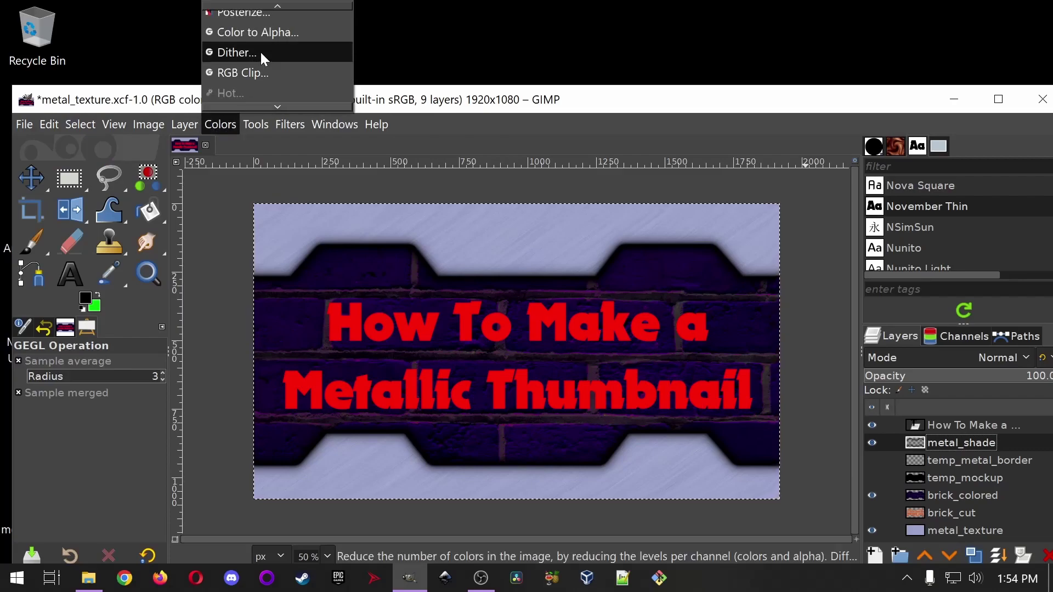
scroll(272, 70, up, 2)
click(258, 23)
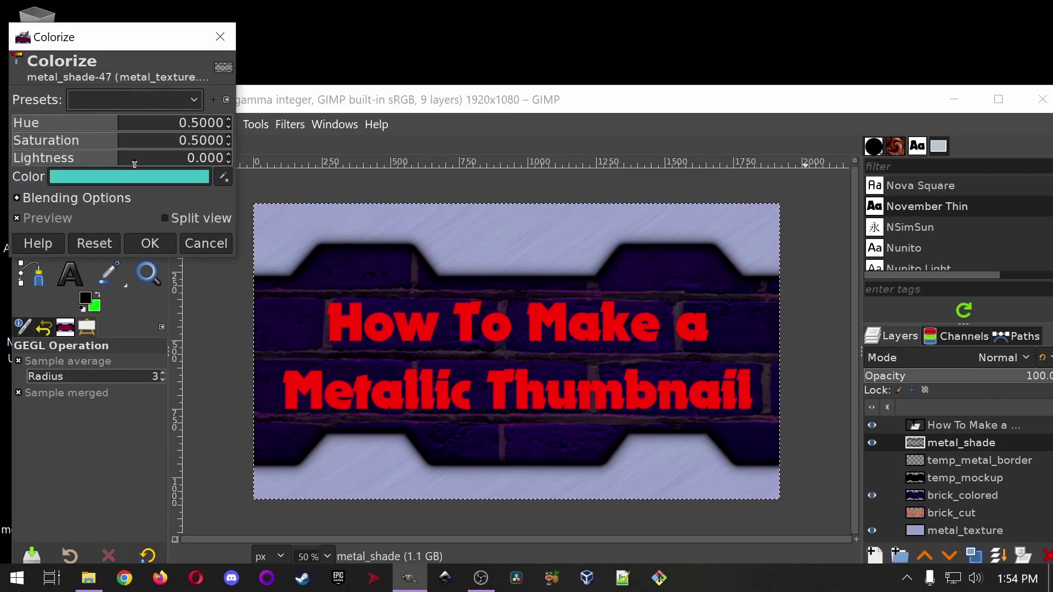
click(136, 158)
drag(118, 144, 275, 142)
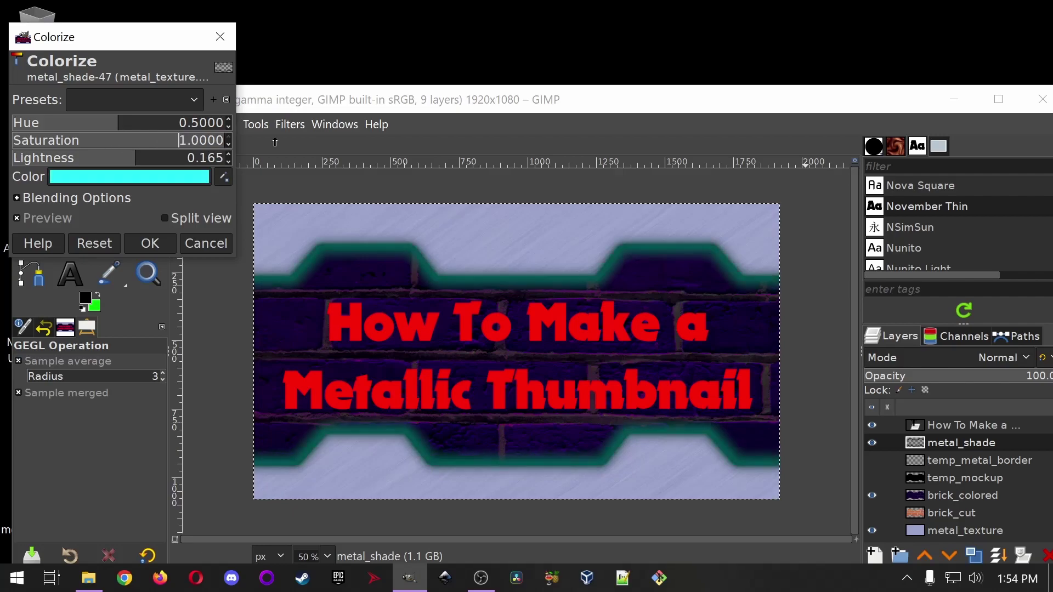
drag(108, 125, 176, 124)
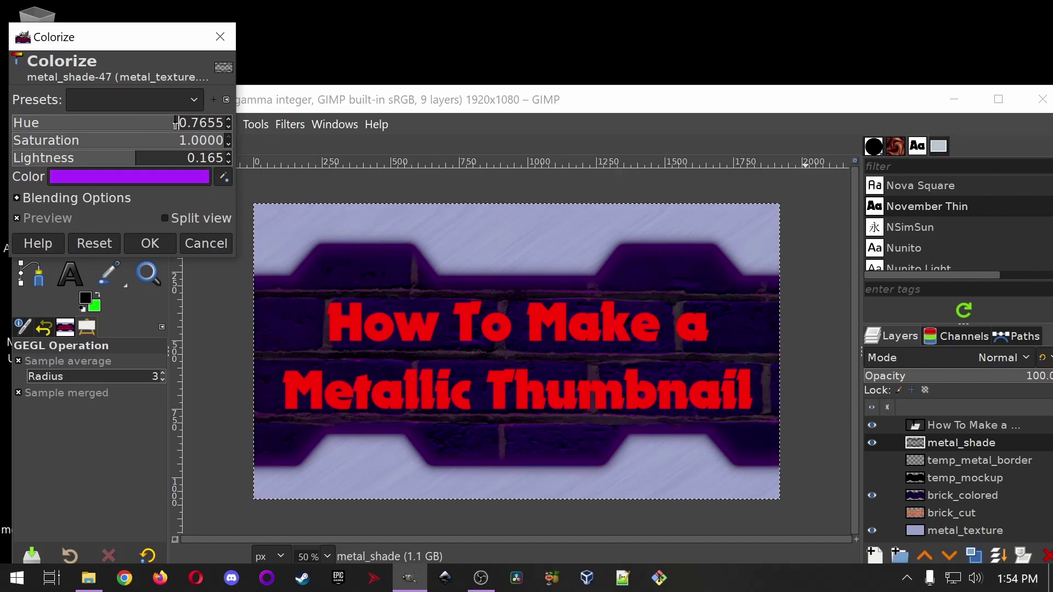
- Lower the Colorize lightness to 0.021, apply it to the metal_shade layer and maximize the window
drag(115, 159, 131, 161)
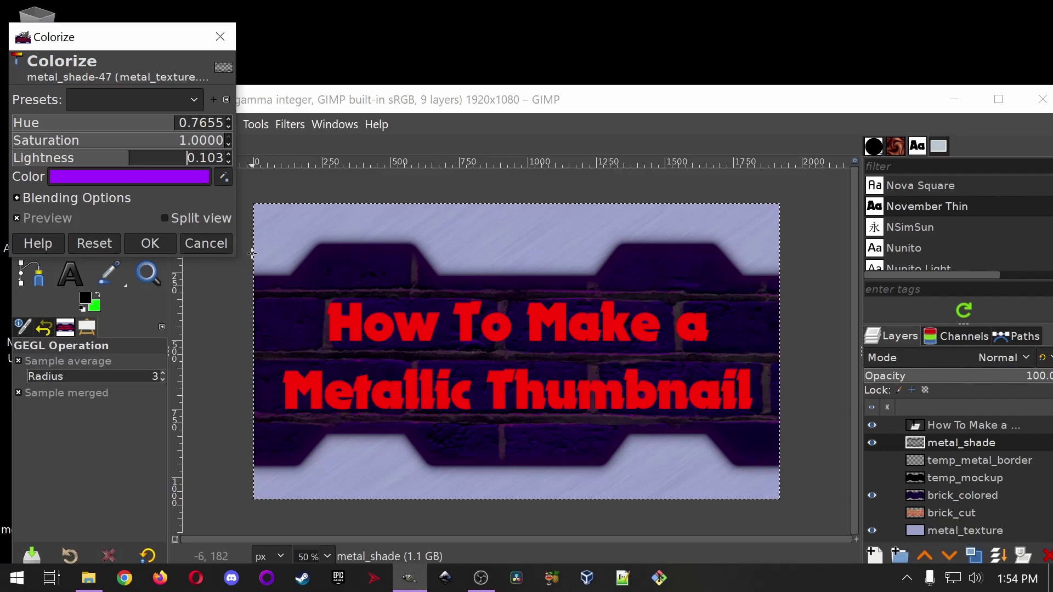
drag(126, 162, 124, 163)
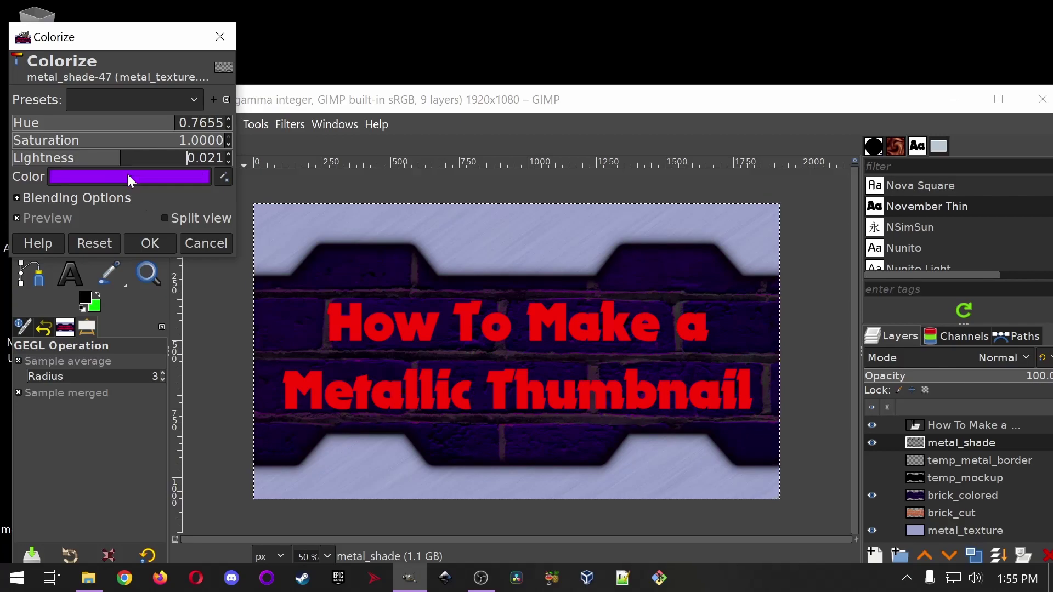
click(151, 243)
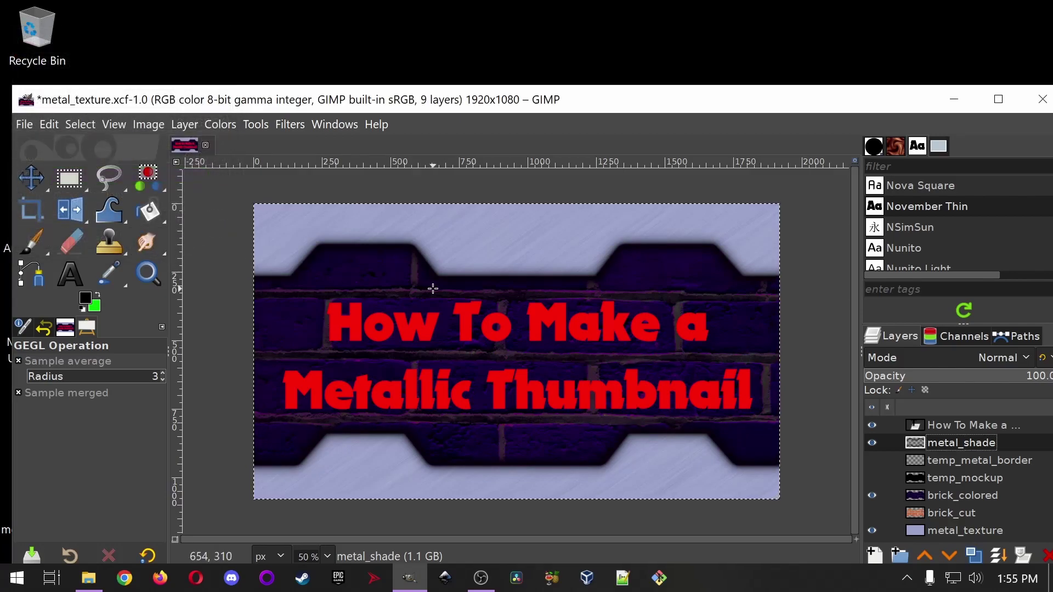
click(999, 99)
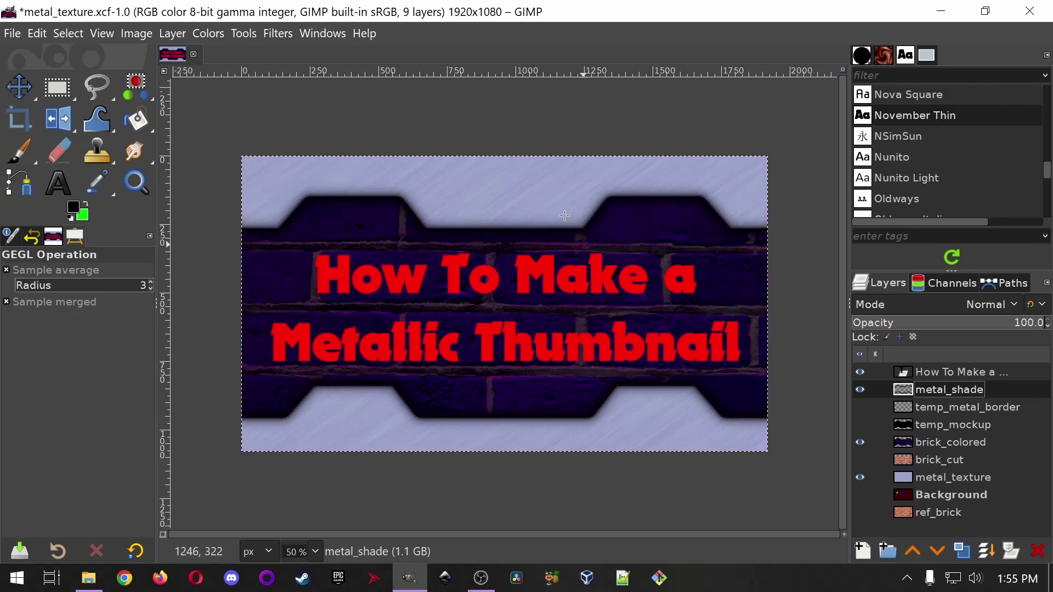
- Duplicate the metal_texture layer under the name metal_colored and save the image
click(976, 485)
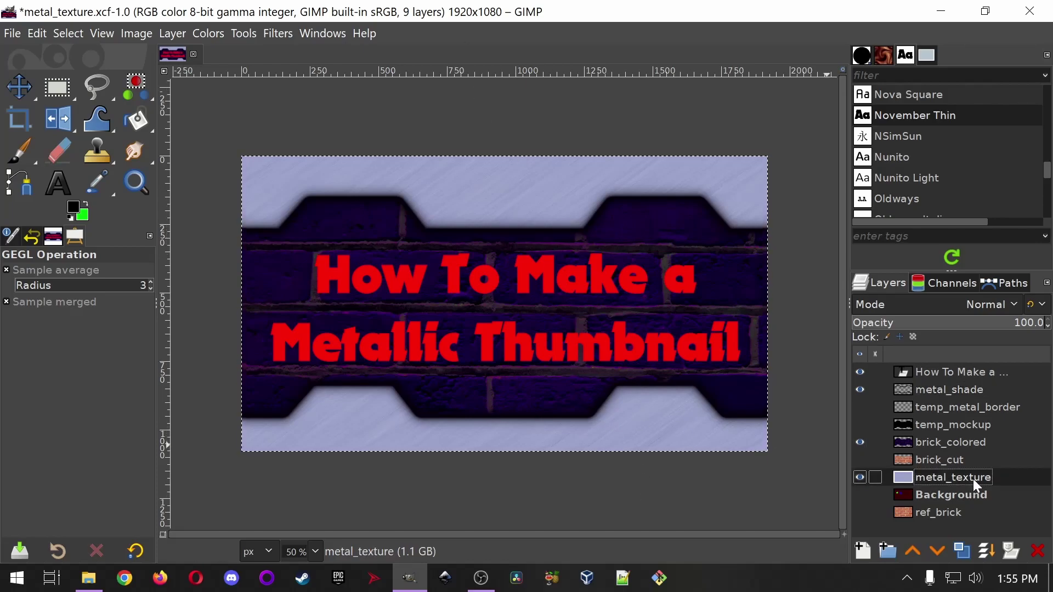
key(shift+ctrl+d)
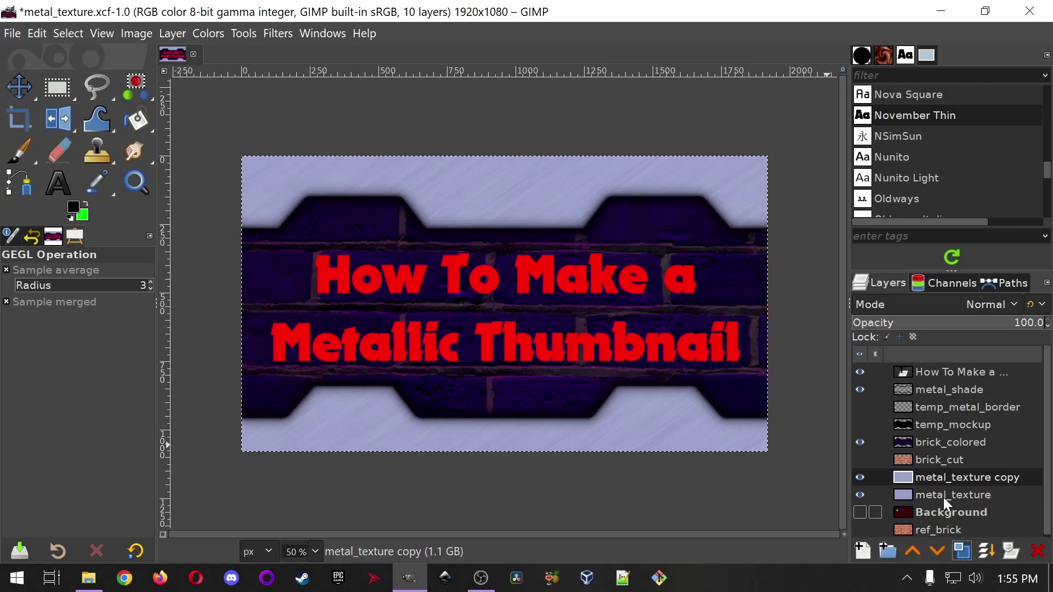
double_click(941, 478)
key(End)
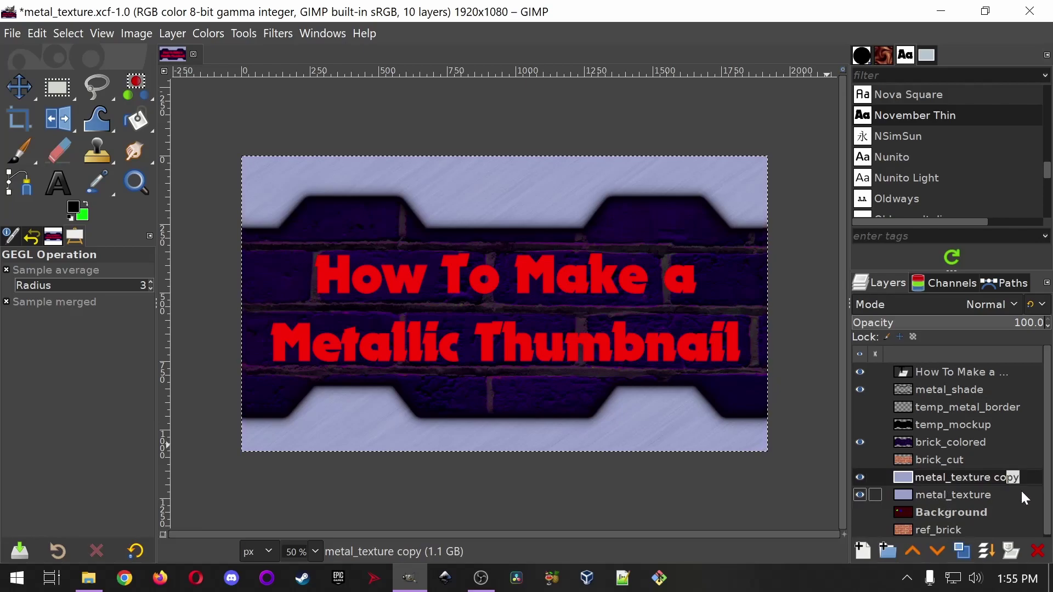
key(ctrl+shift+Left)
key(ctrl+shift+Left)
text(colored)
key(Return)
key(ctrl+s)
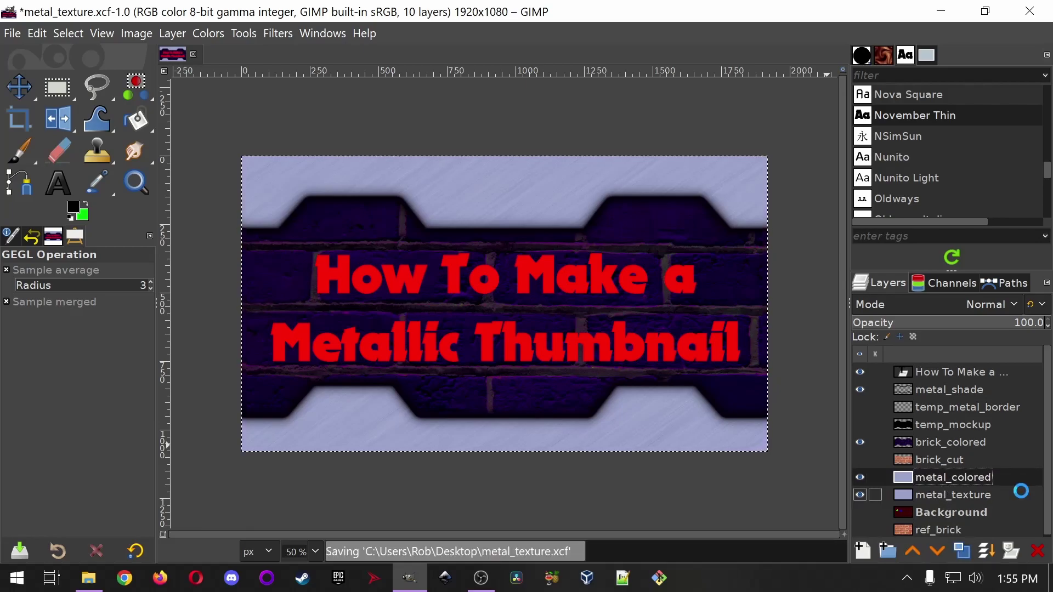
- Start colorizing the metal_colored layer with saturation 0.6804 and lightness -0.500
click(208, 32)
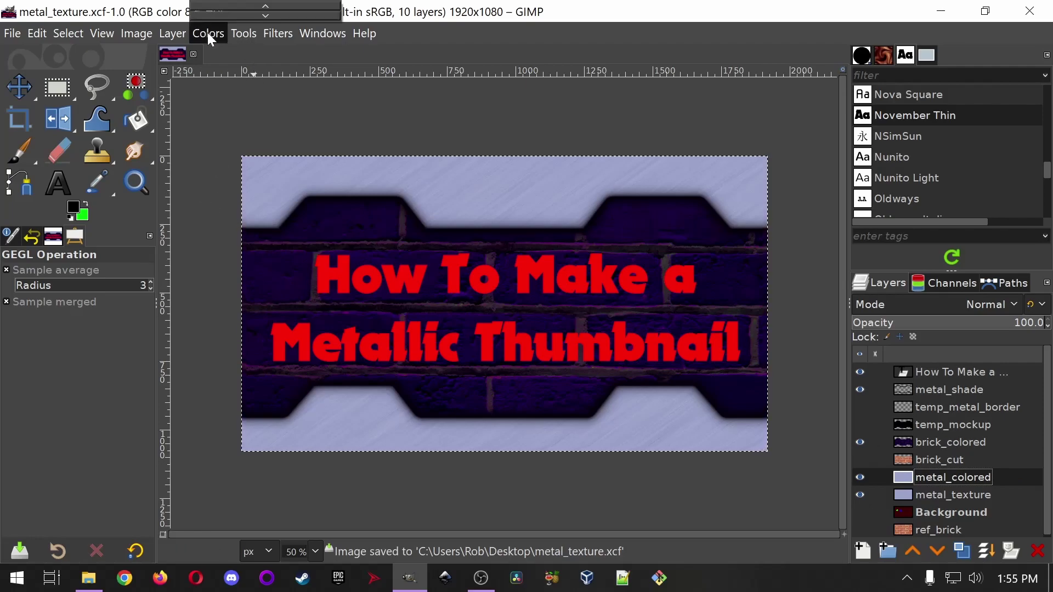
click(390, 119)
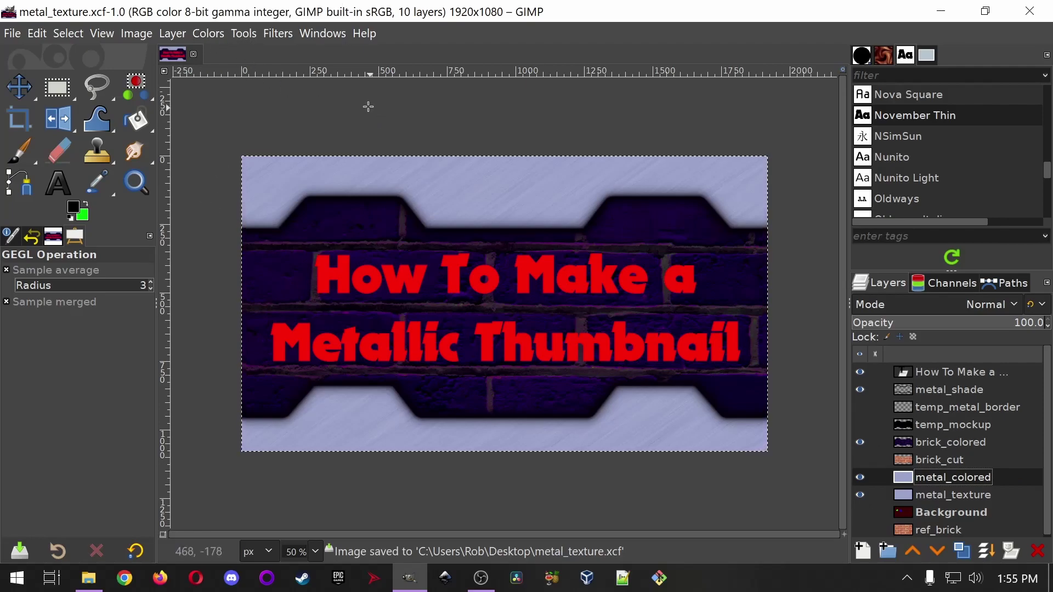
click(985, 10)
click(219, 126)
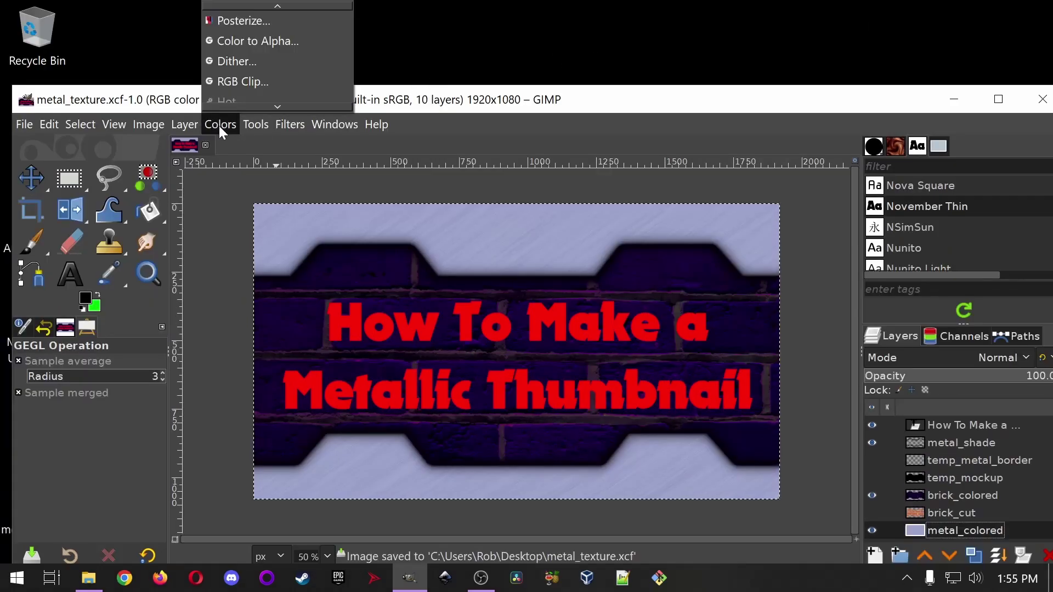
scroll(259, 71, up, 2)
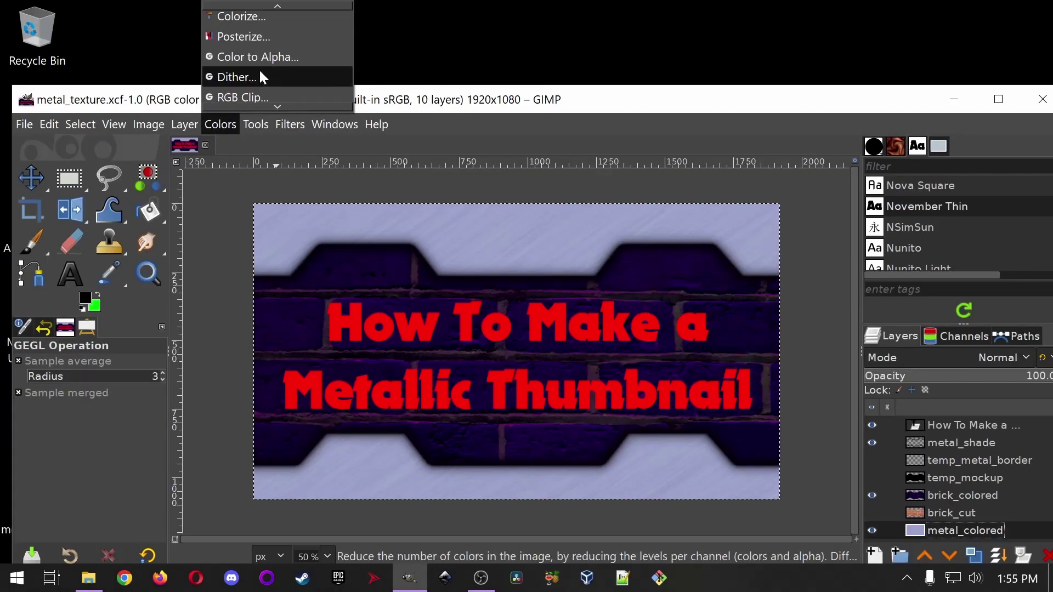
click(274, 19)
click(998, 99)
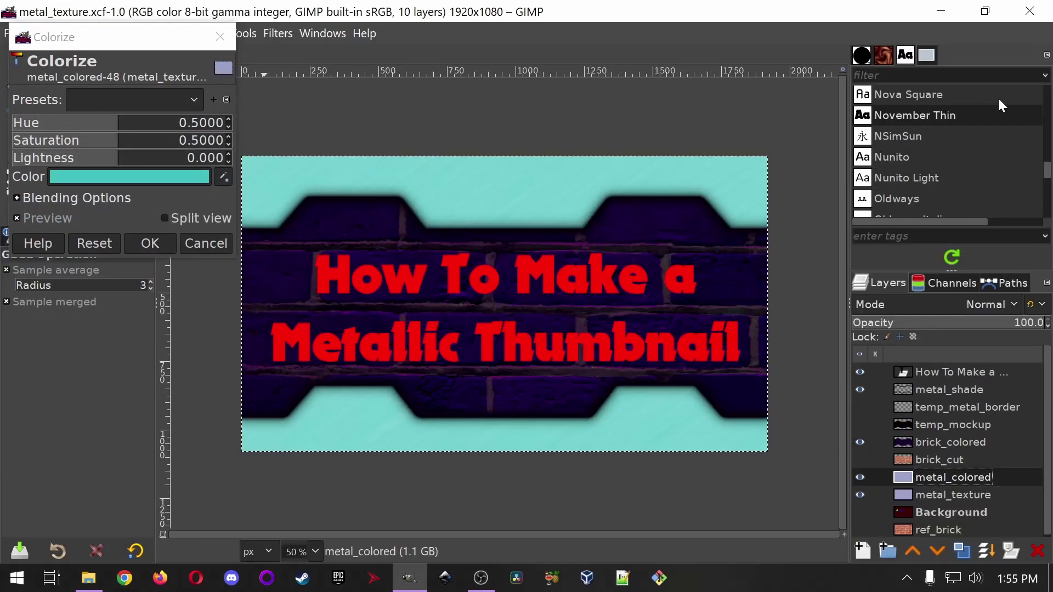
drag(132, 142, 157, 140)
click(78, 164)
mouse_move(77, 164)
mouse_down()
mouse_move(57, 163)
mouse_move(67, 164)
mouse_up()
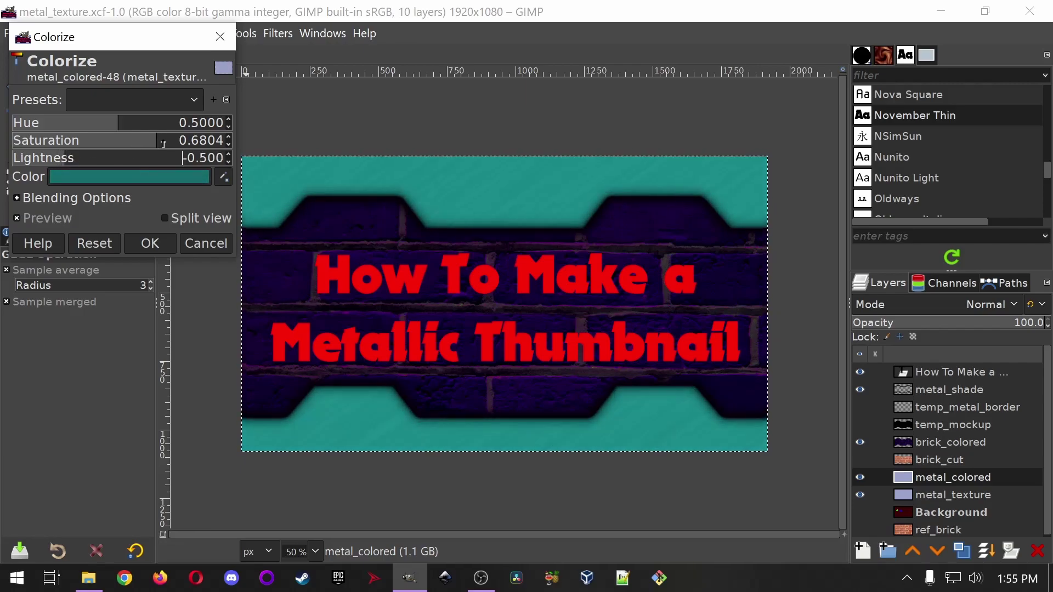
- Set the Colorize hue to 0.5284, saturation to 0.8995 and lightness to -0.402, and apply it to the metal_colored layer
drag(137, 143, 174, 142)
drag(115, 123, 229, 123)
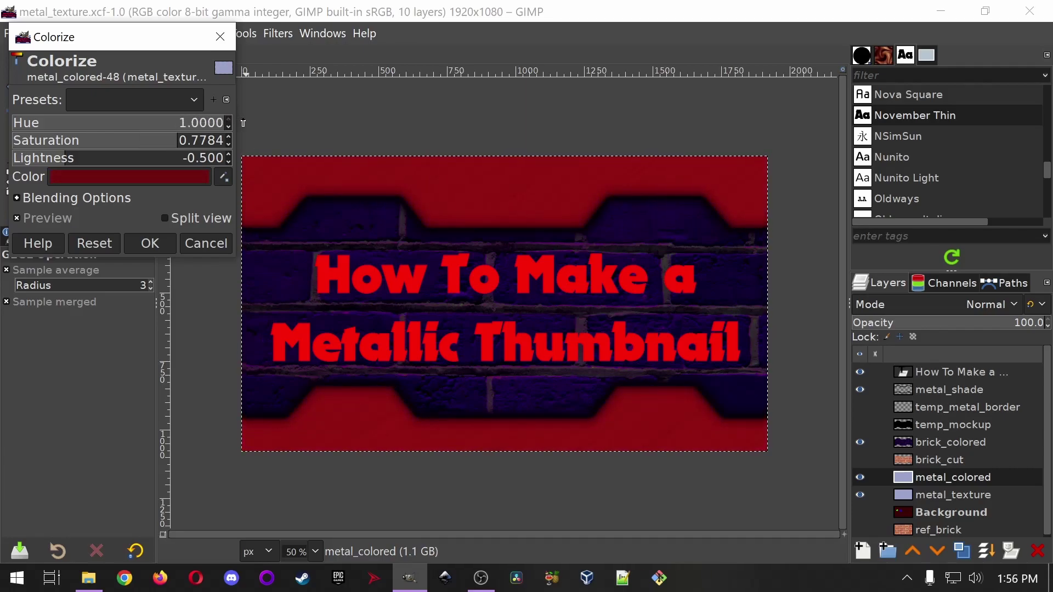
drag(243, 123, 131, 121)
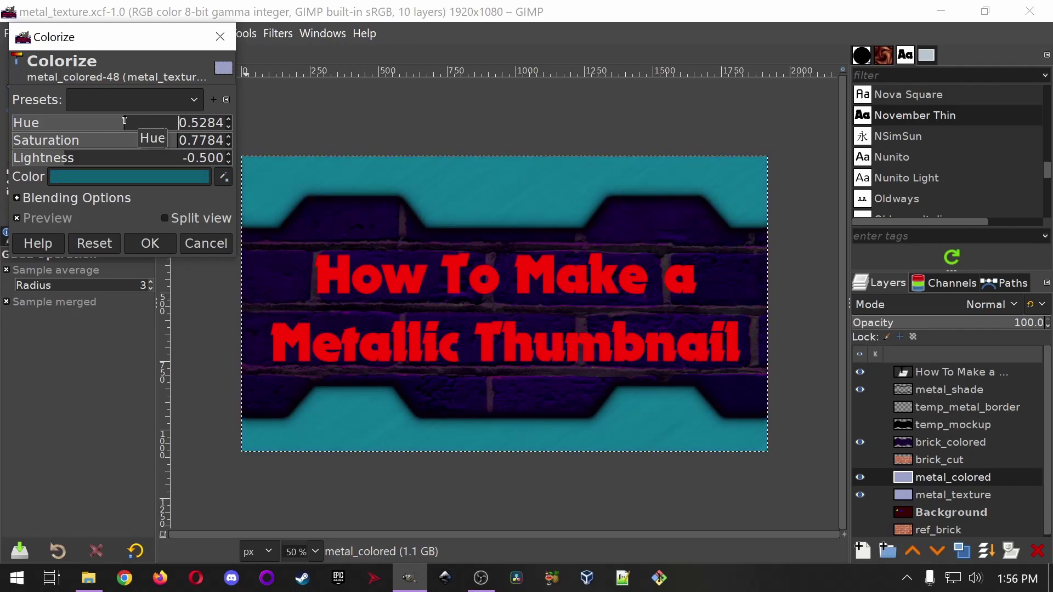
drag(83, 164, 79, 163)
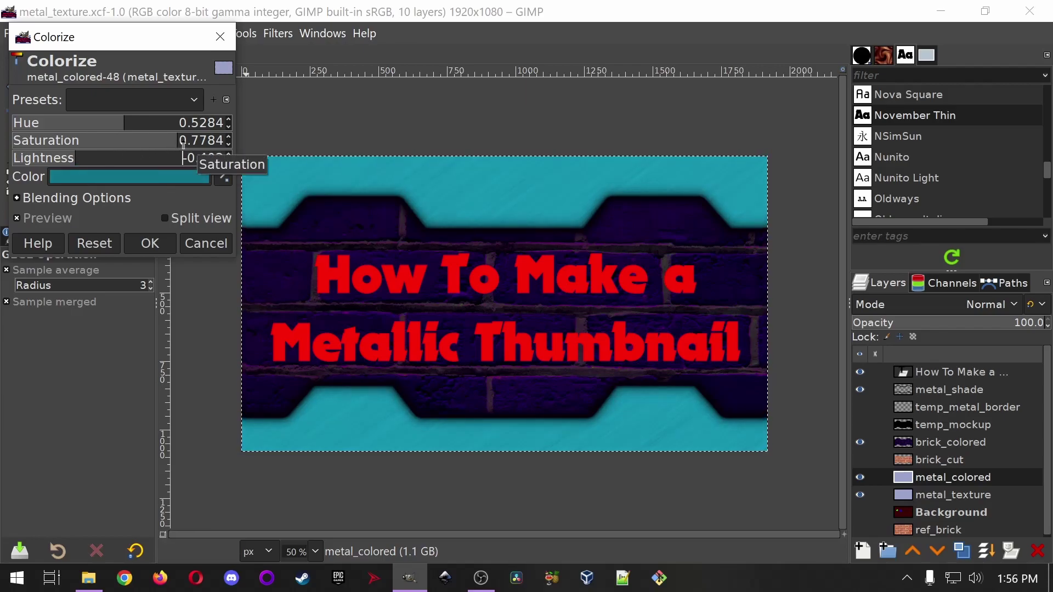
drag(181, 141, 203, 144)
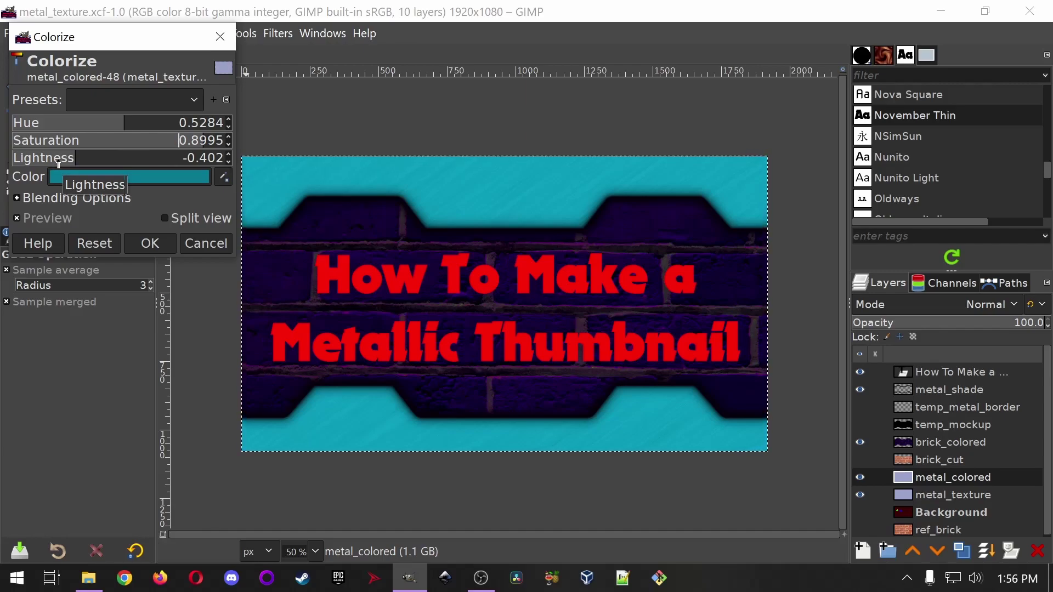
click(152, 241)
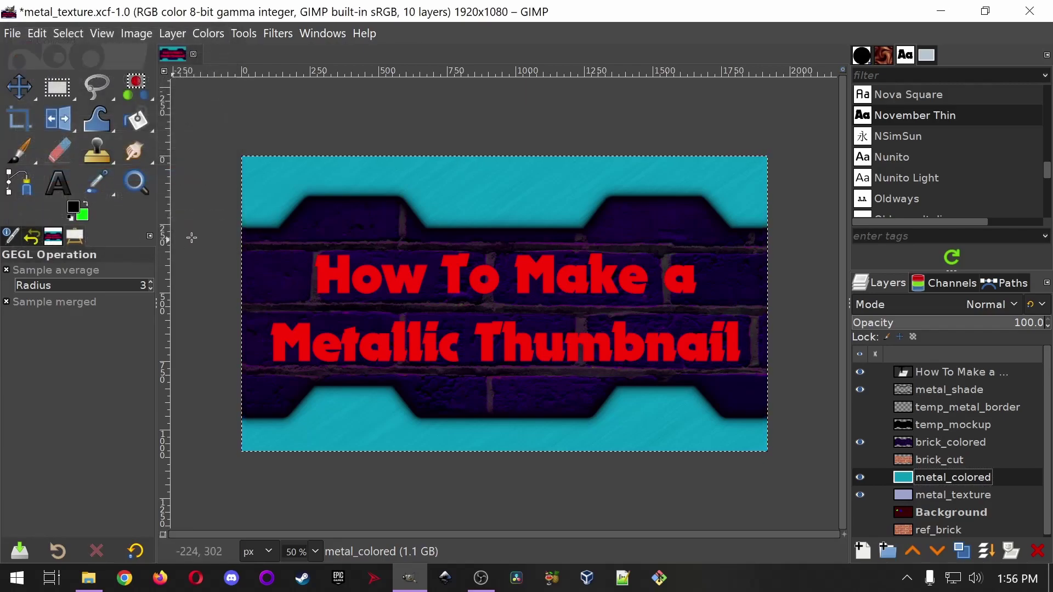
- Start a Brightness-Contrast adjustment on the metal_colored layer and move its dialog clear of most of the title
click(986, 11)
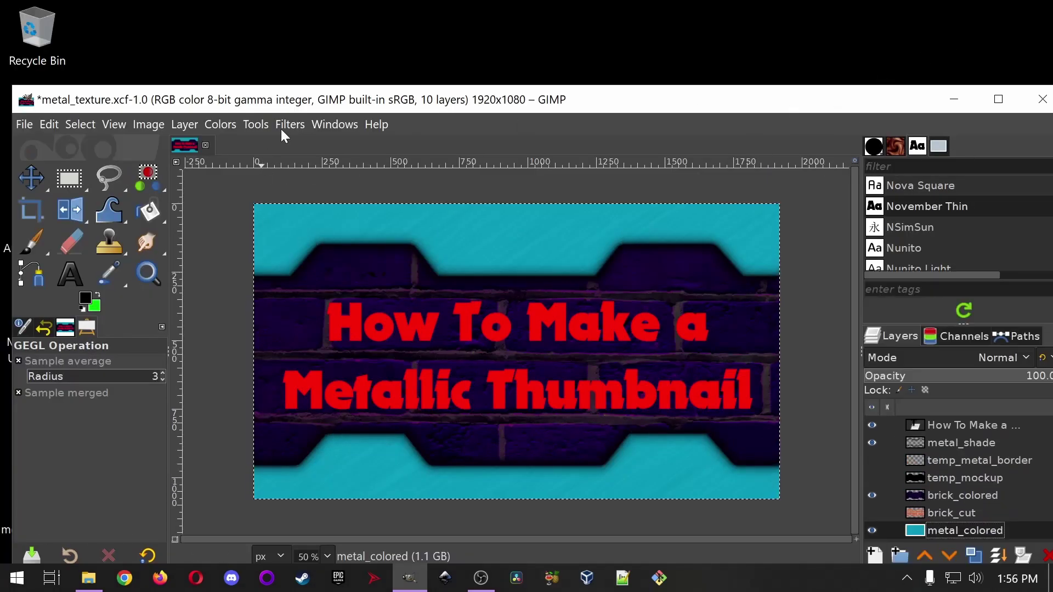
click(216, 123)
scroll(266, 57, up, 3)
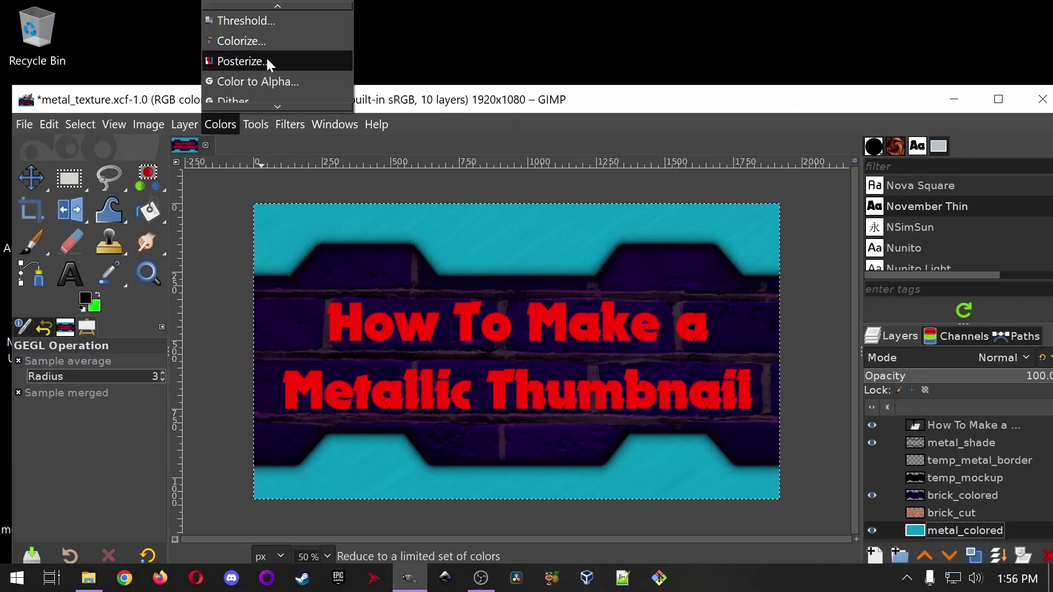
scroll(269, 49, up, 6)
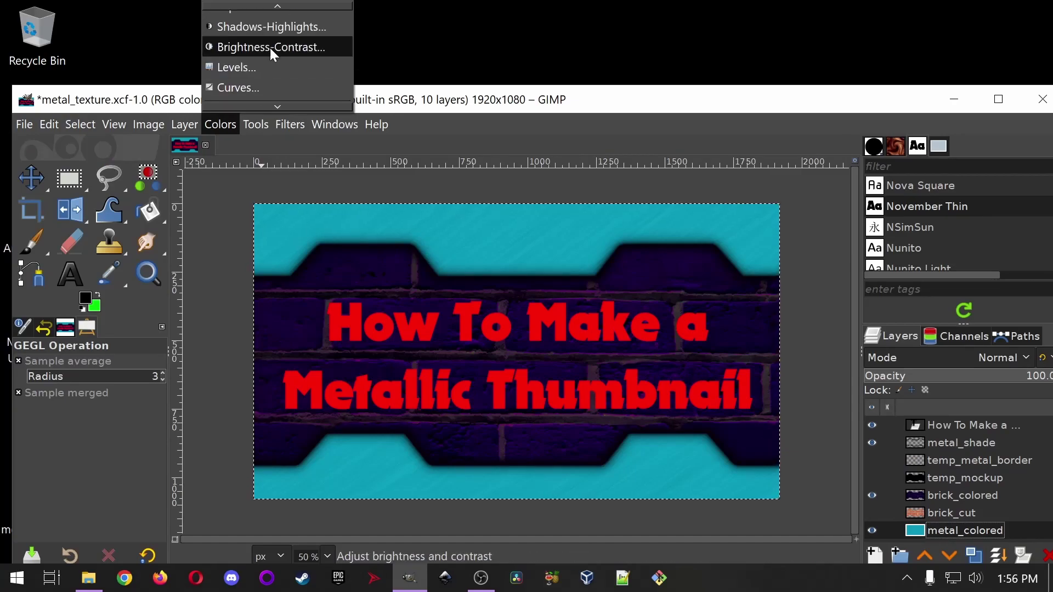
click(270, 54)
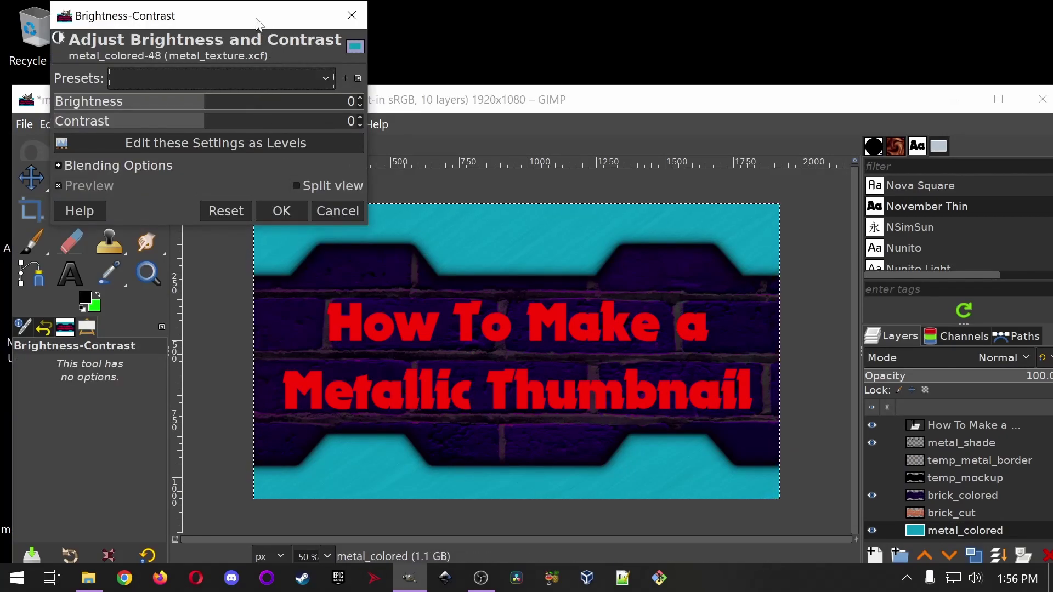
click(998, 99)
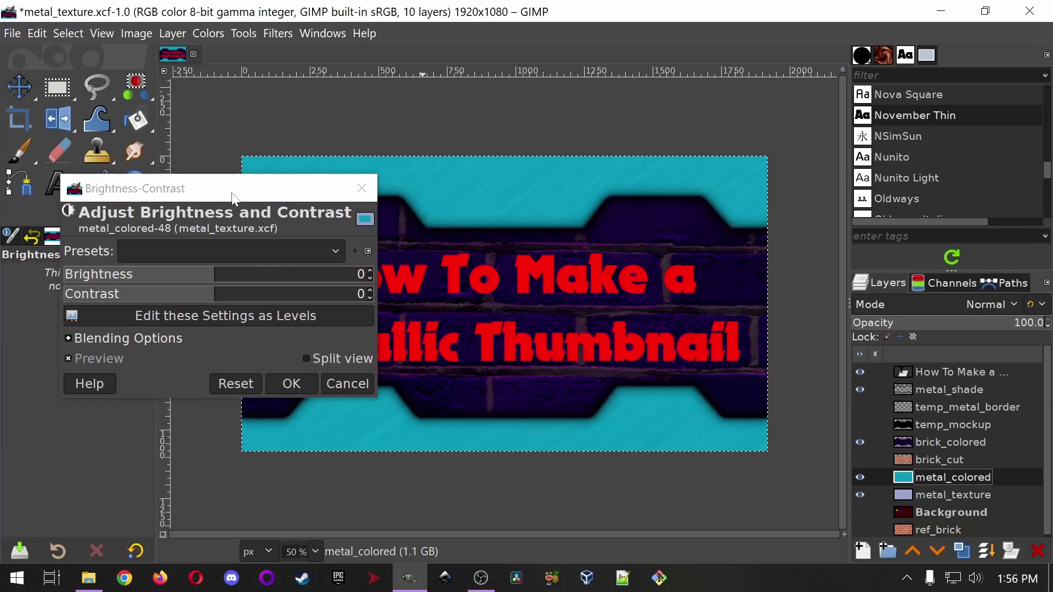
drag(235, 199, 210, 74)
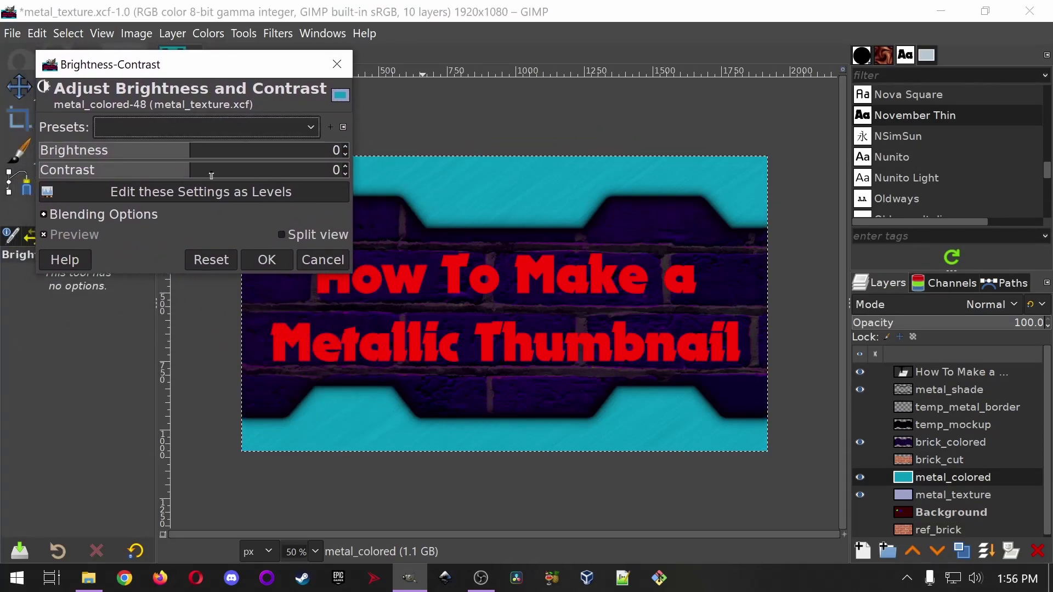
- Set brightness to -38 and contrast to 101, apply them to metal_colored, and compare the result with the layer hidden
drag(211, 175, 269, 179)
click(174, 155)
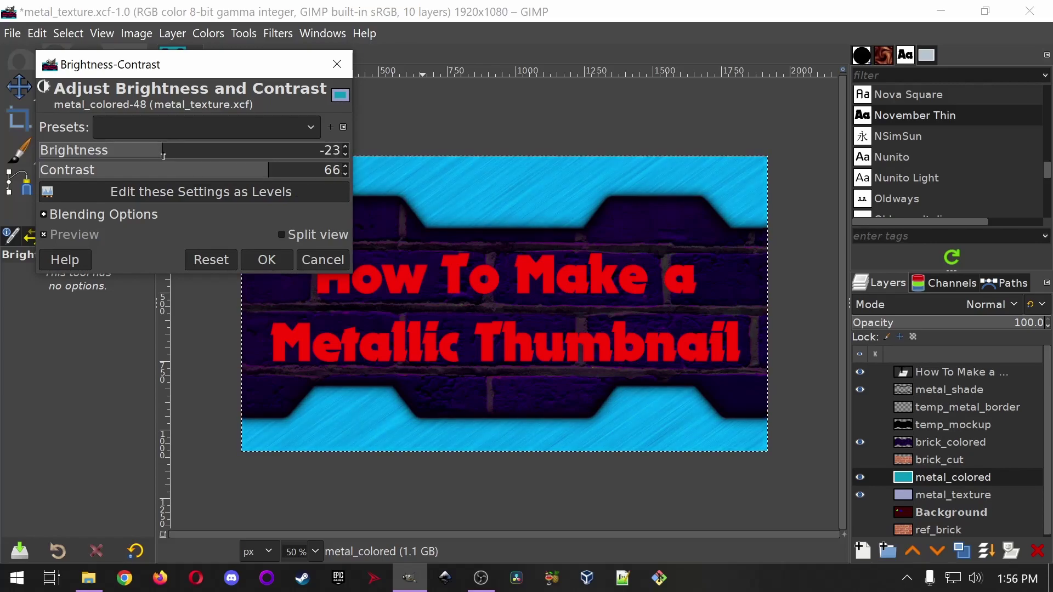
drag(160, 156, 156, 156)
click(282, 177)
click(146, 155)
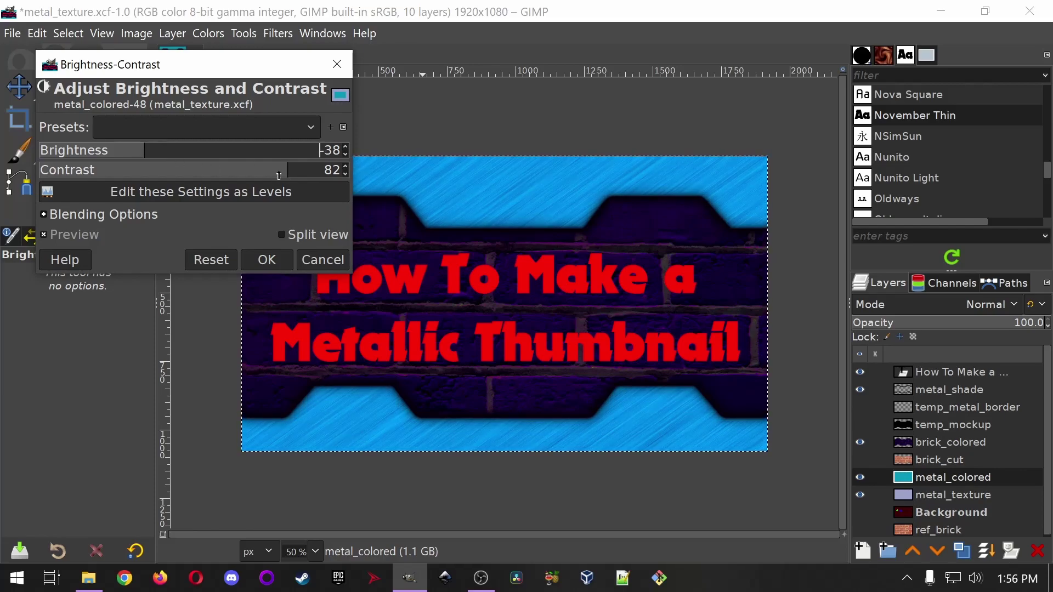
drag(279, 176, 305, 175)
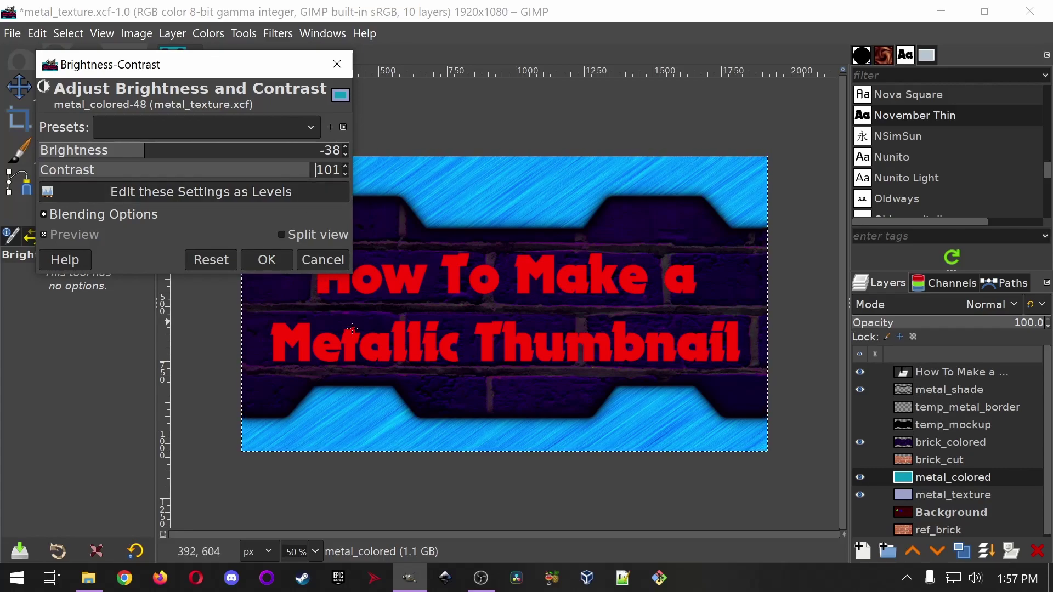
click(266, 263)
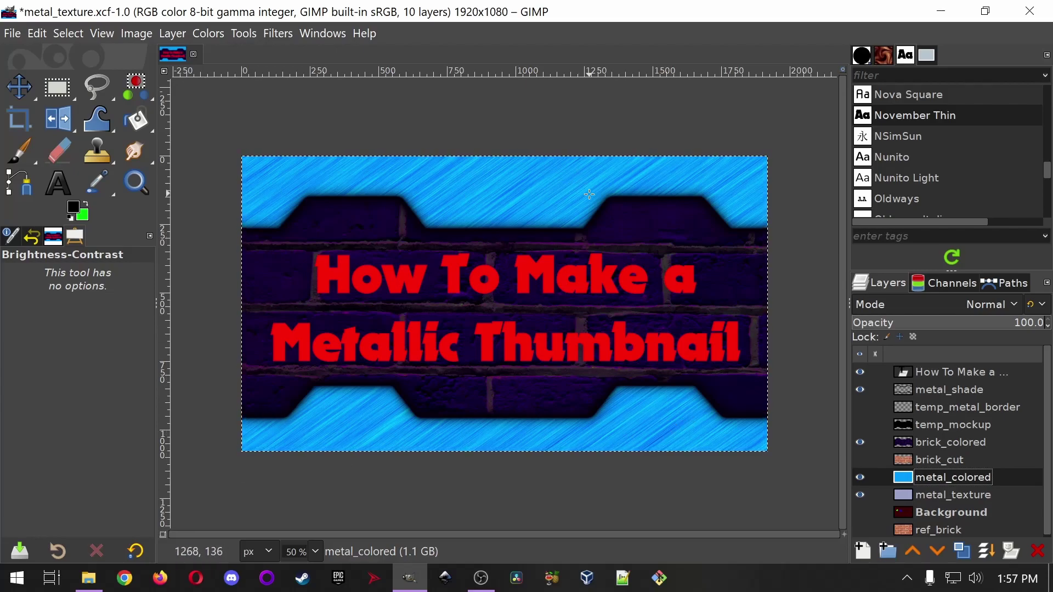
click(861, 478)
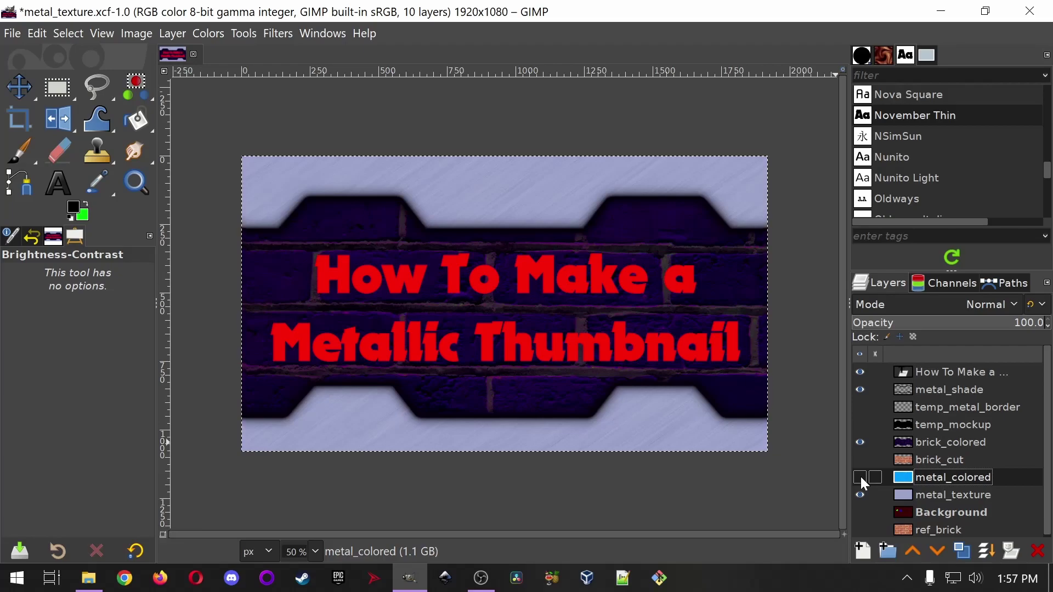
click(863, 479)
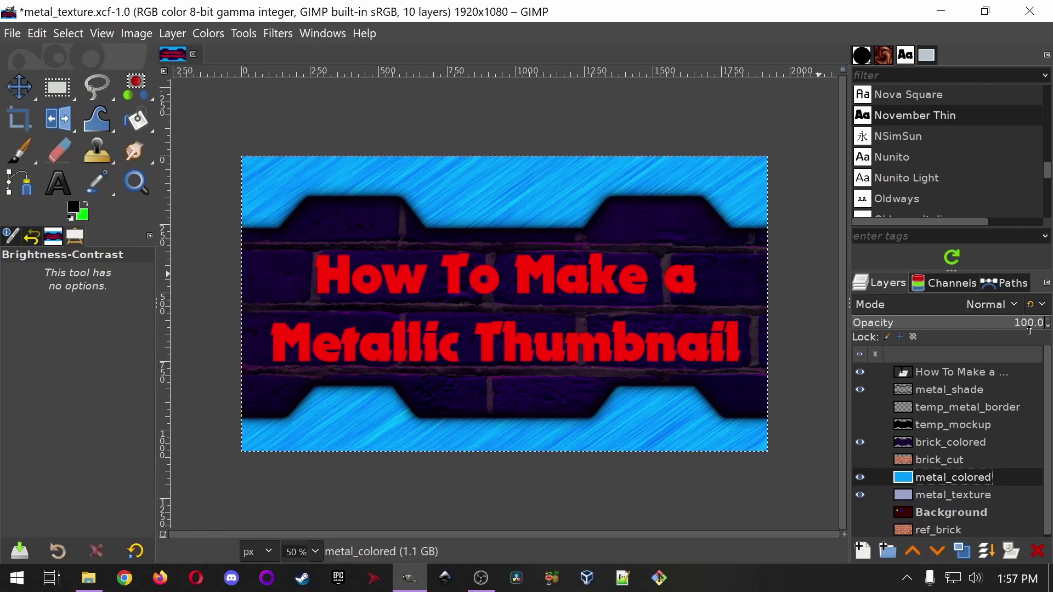
- Duplicate the title text layer and turn the copy into a plain raster layer at full image size
click(956, 372)
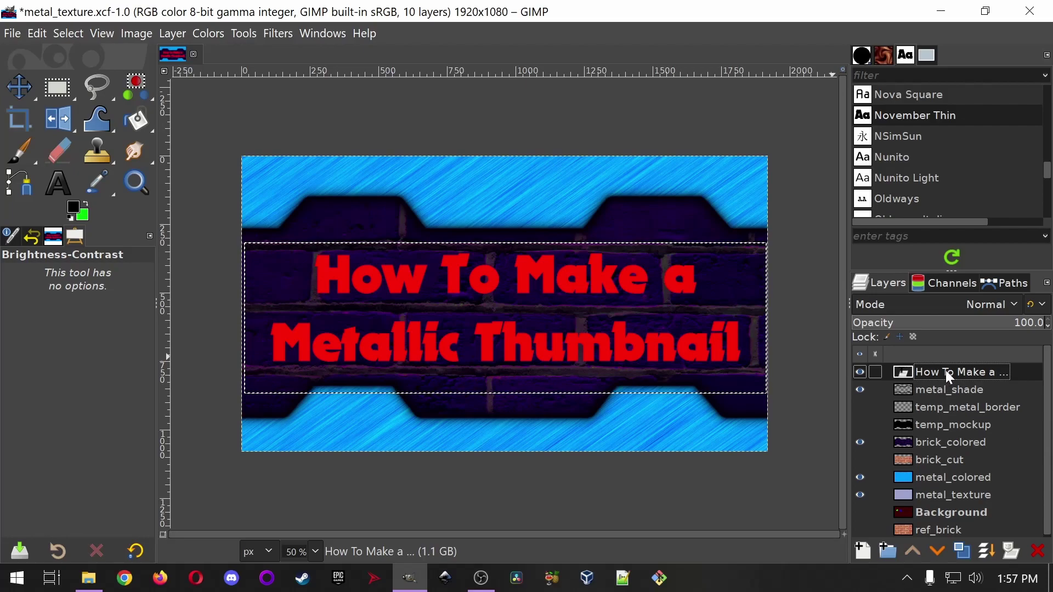
click(963, 556)
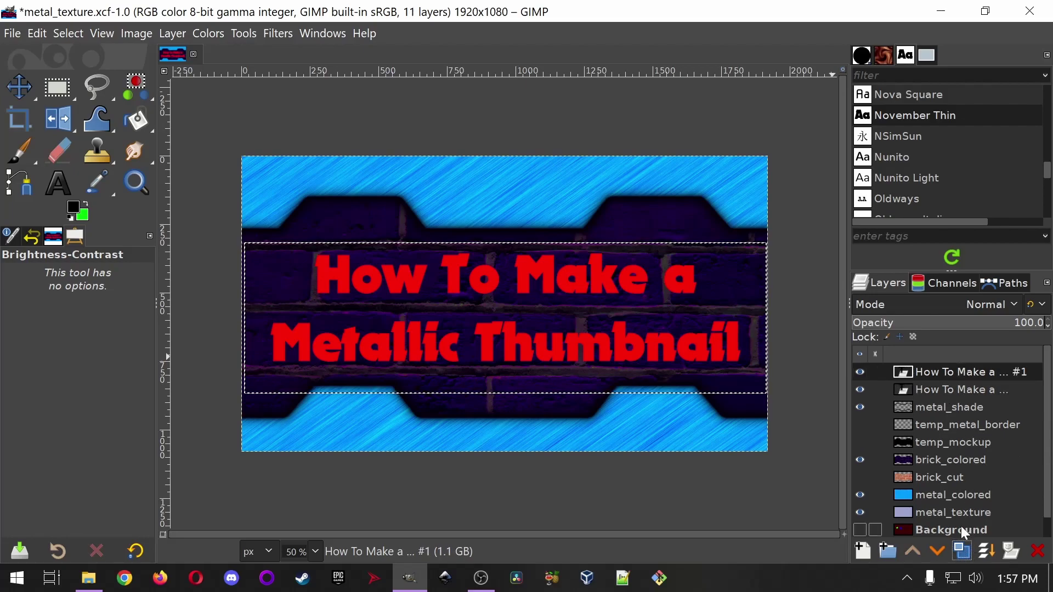
right_click(936, 372)
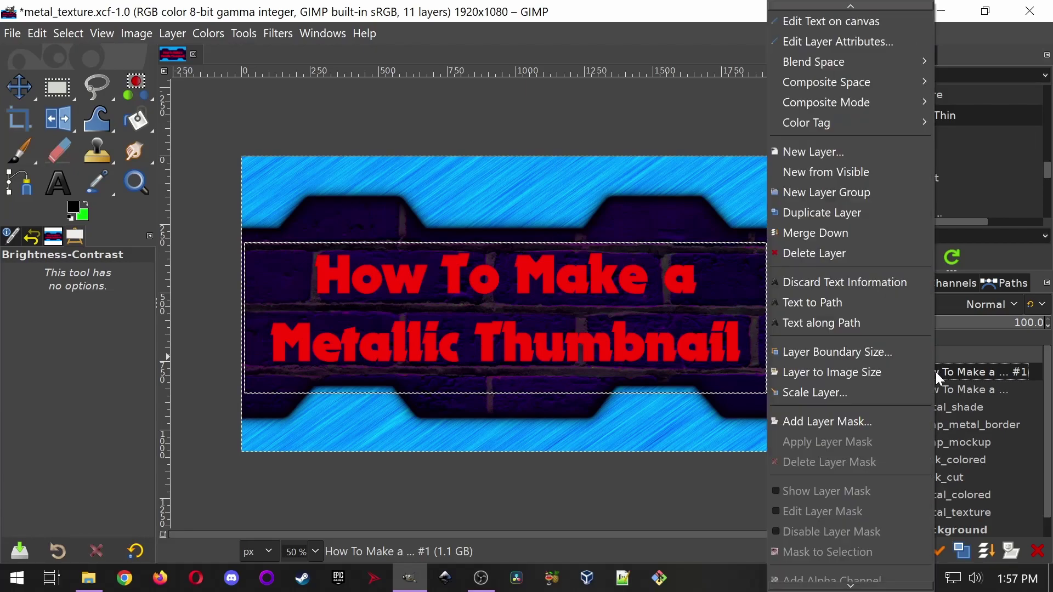
click(891, 283)
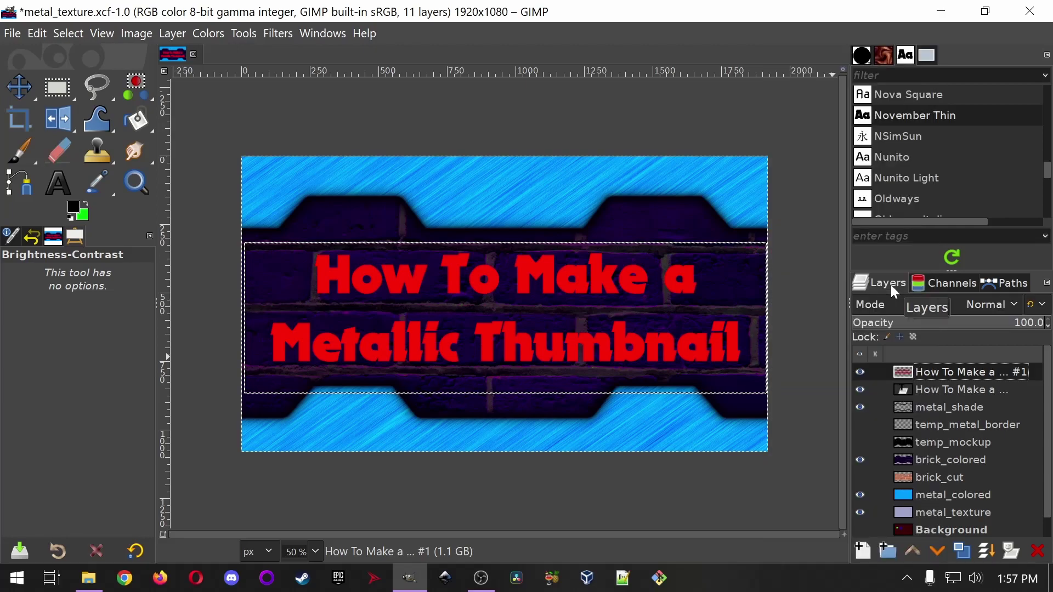
right_click(957, 374)
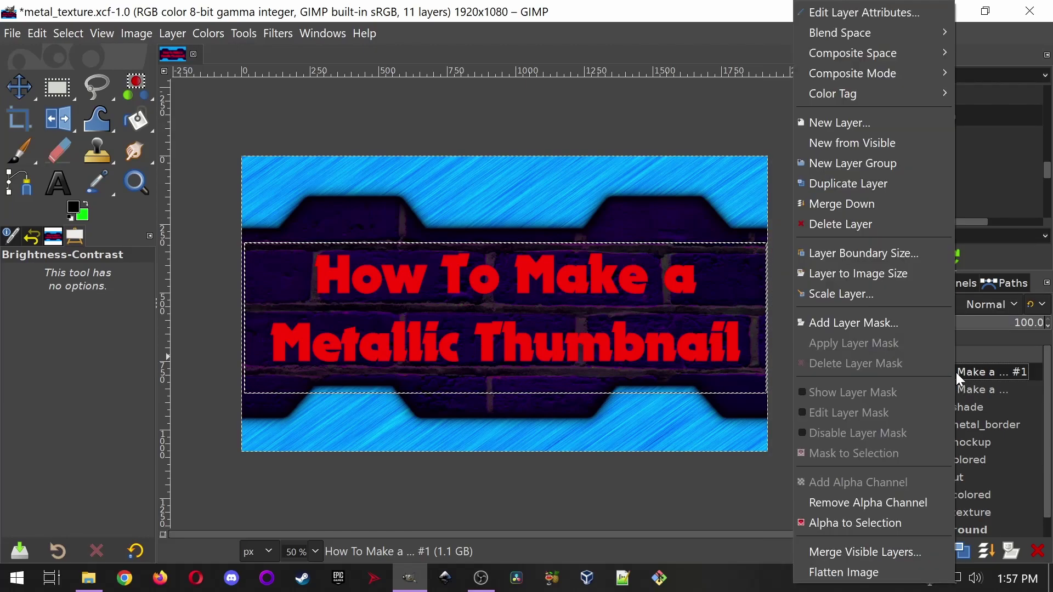
click(888, 272)
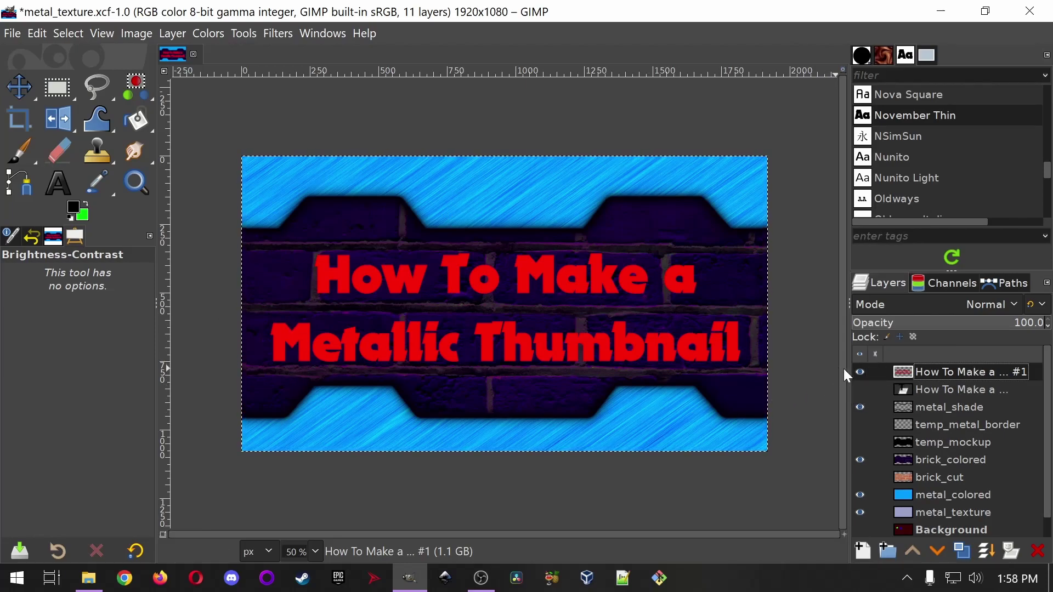
- Compare the original title text layer with its rasterized copy by alternating their visibility
click(861, 390)
click(861, 373)
click(860, 373)
click(860, 390)
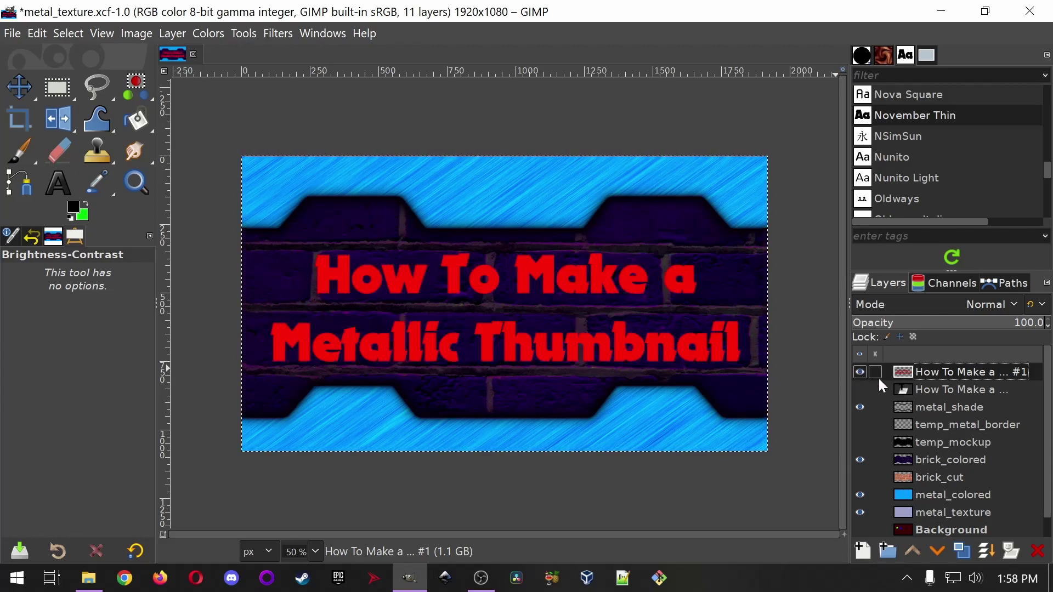
click(860, 390)
click(860, 373)
click(973, 393)
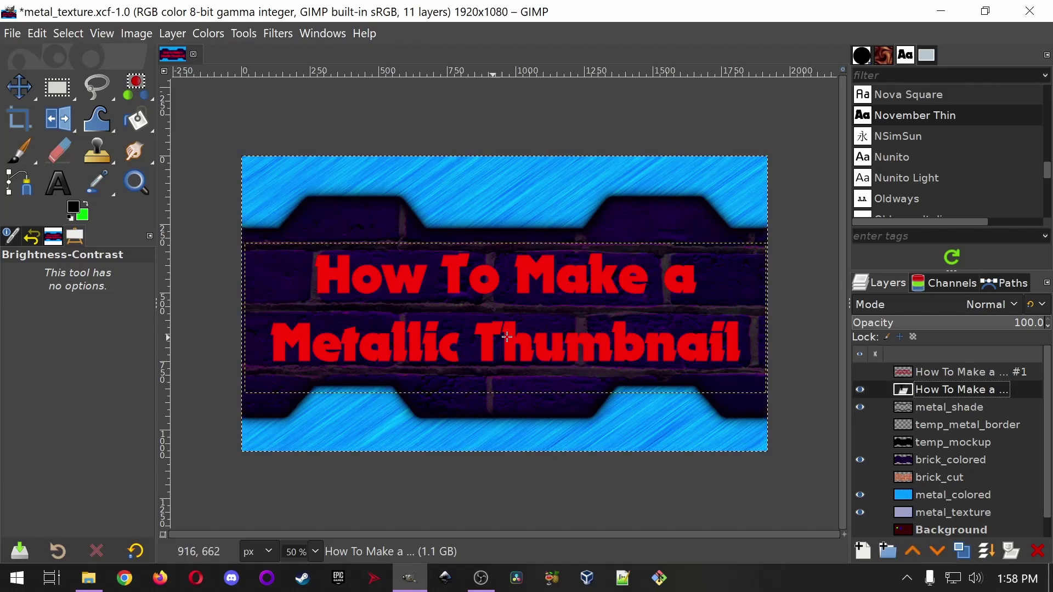
- Try inserting random characters into the original title text, and undo the edit
click(58, 189)
click(462, 289)
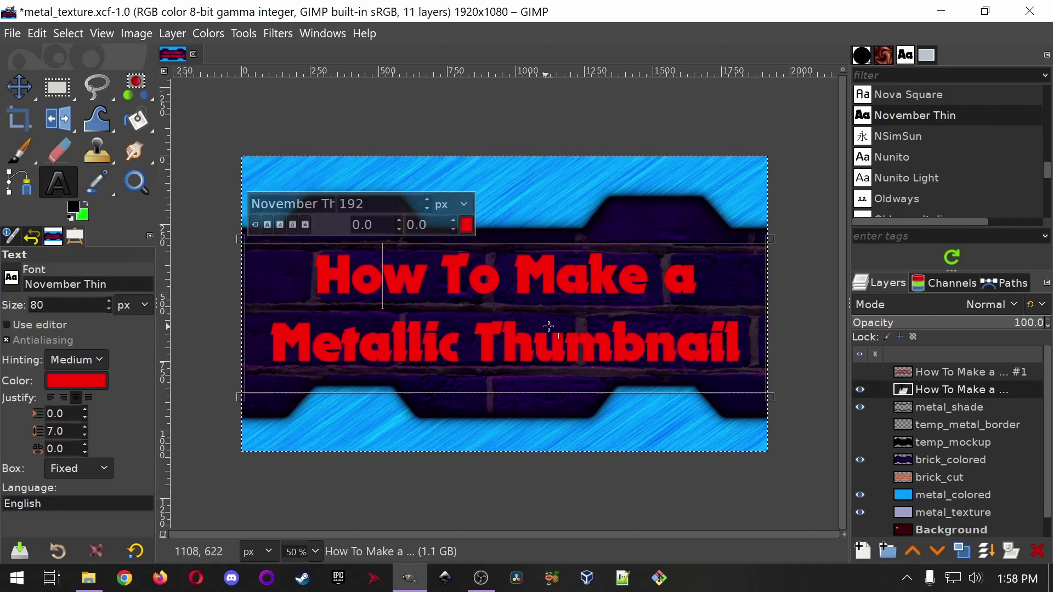
text(l;skjdflksdf)
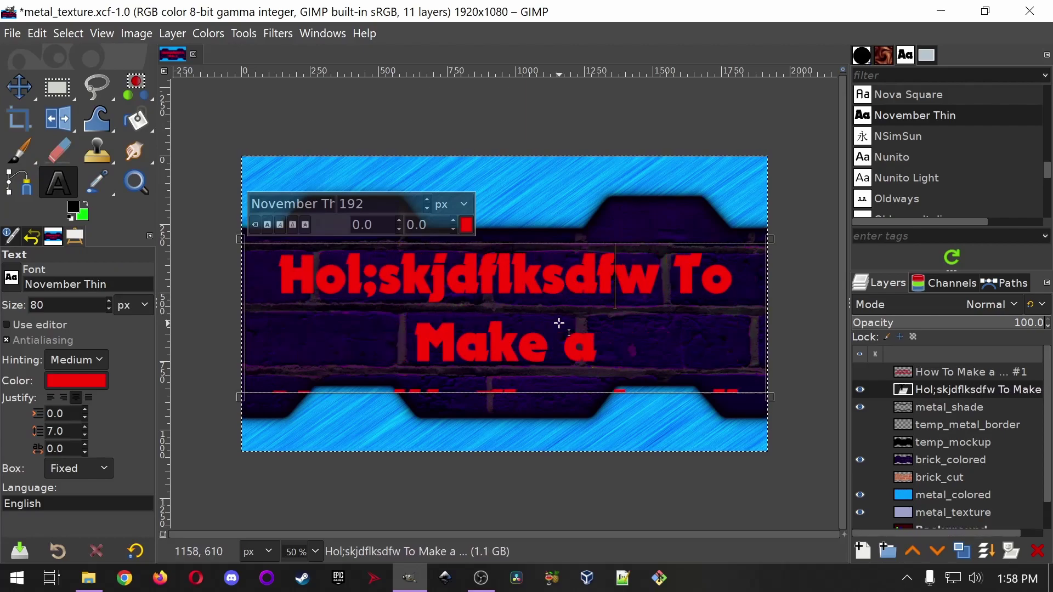
key(ctrl+z)
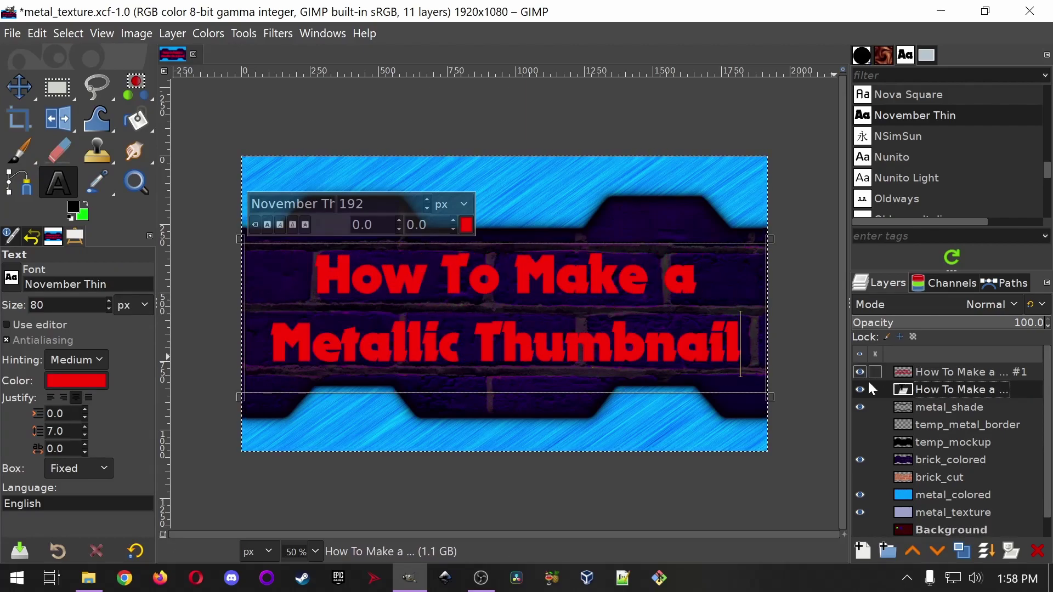
- Hide the original title text layer and duplicate the rasterized title layer twice
click(860, 391)
click(964, 376)
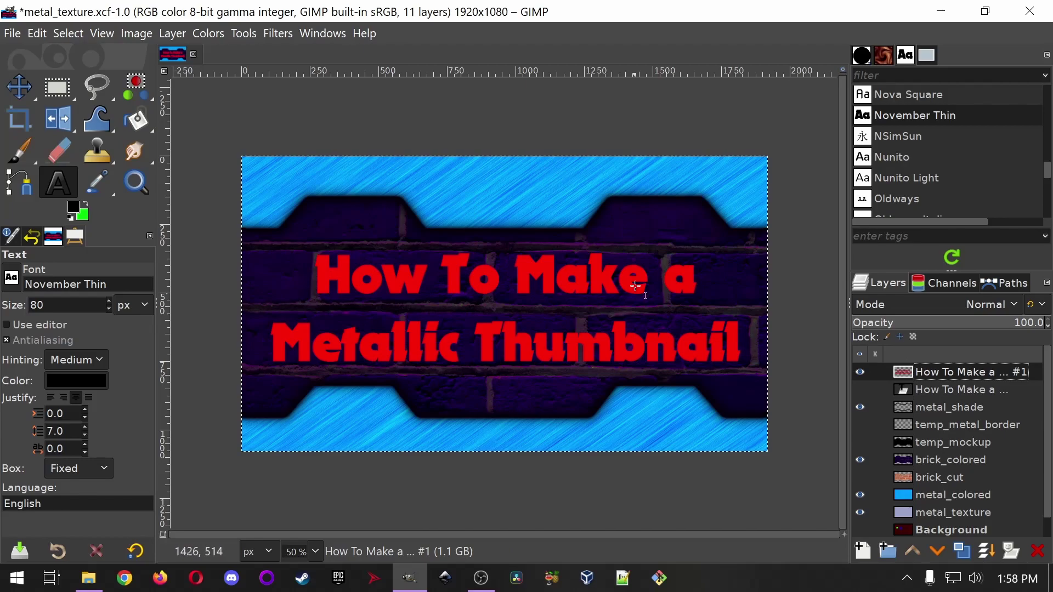
right_click(136, 86)
click(214, 89)
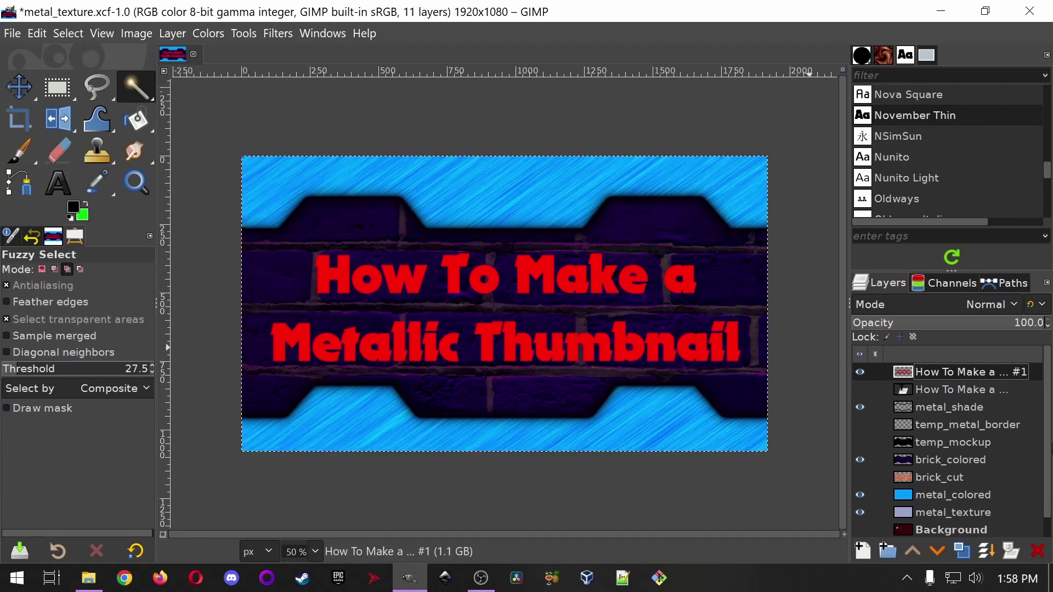
click(963, 551)
click(963, 551)
- Rename the three rasterized title layers, from the top of the stack, as text_highlight, text_lowlight and text_shade
double_click(946, 371)
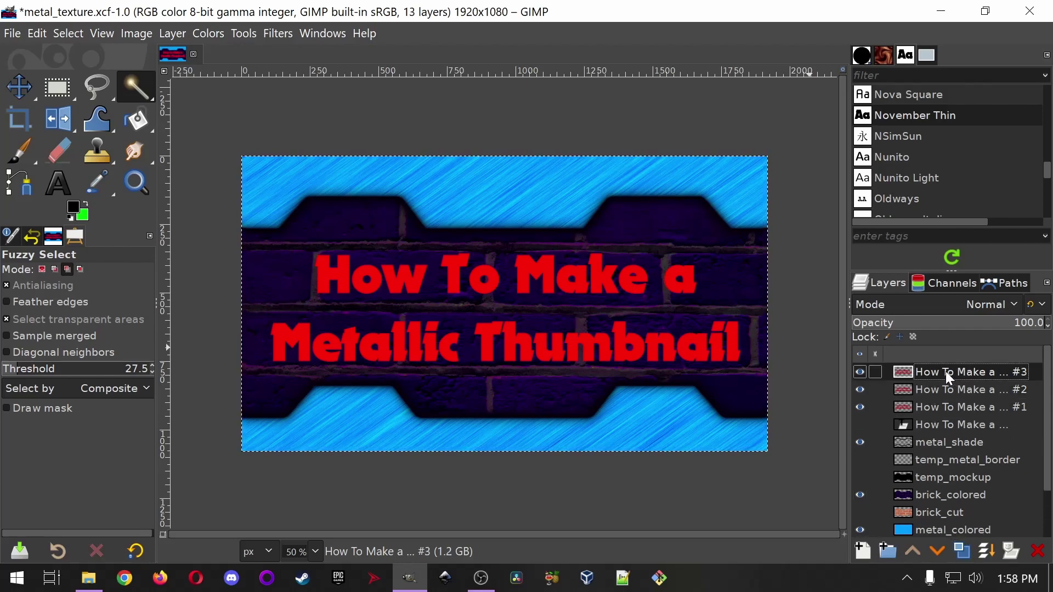
text(text_hi)
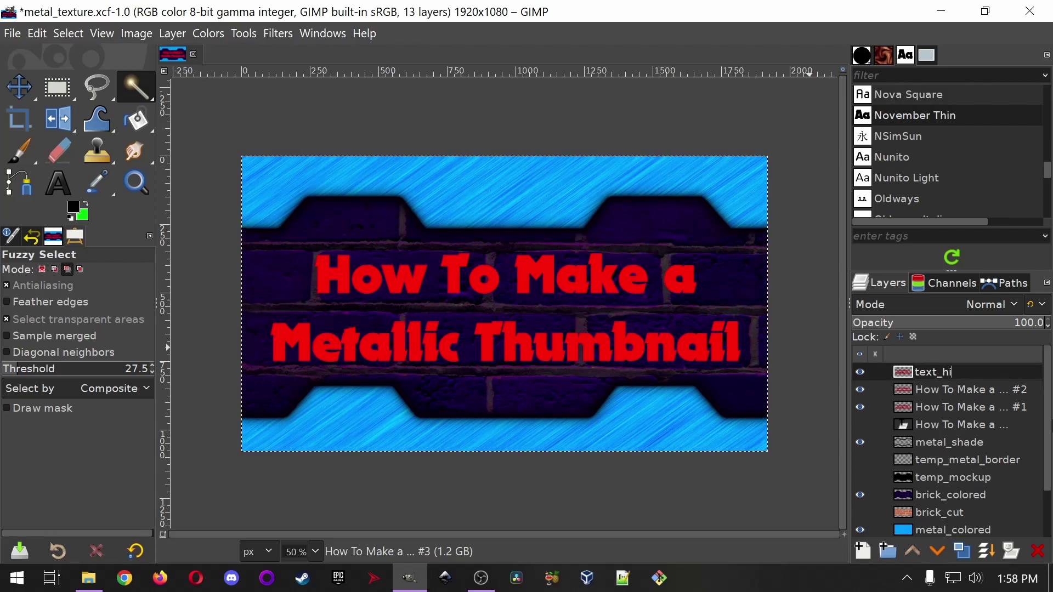
text(ghlight)
key(Tab)
text(te)
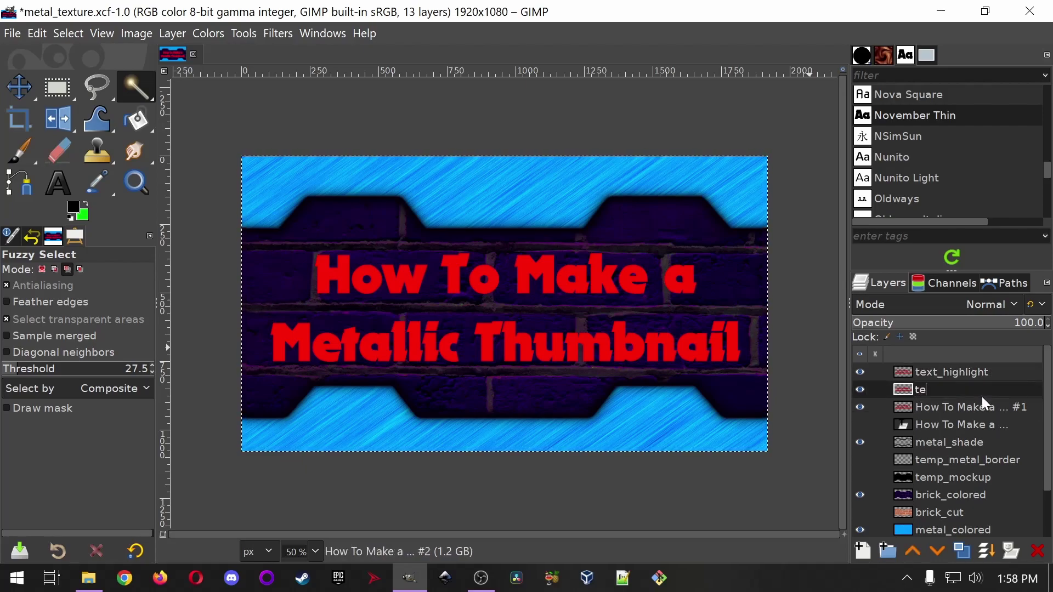
text(xt_lowlight)
key(Tab)
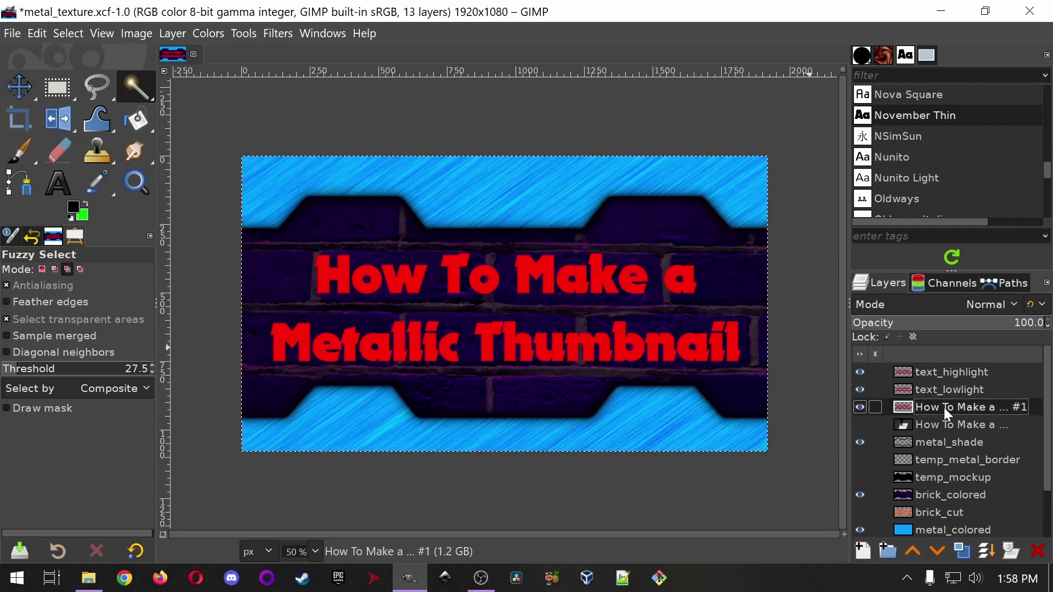
text(text_shade)
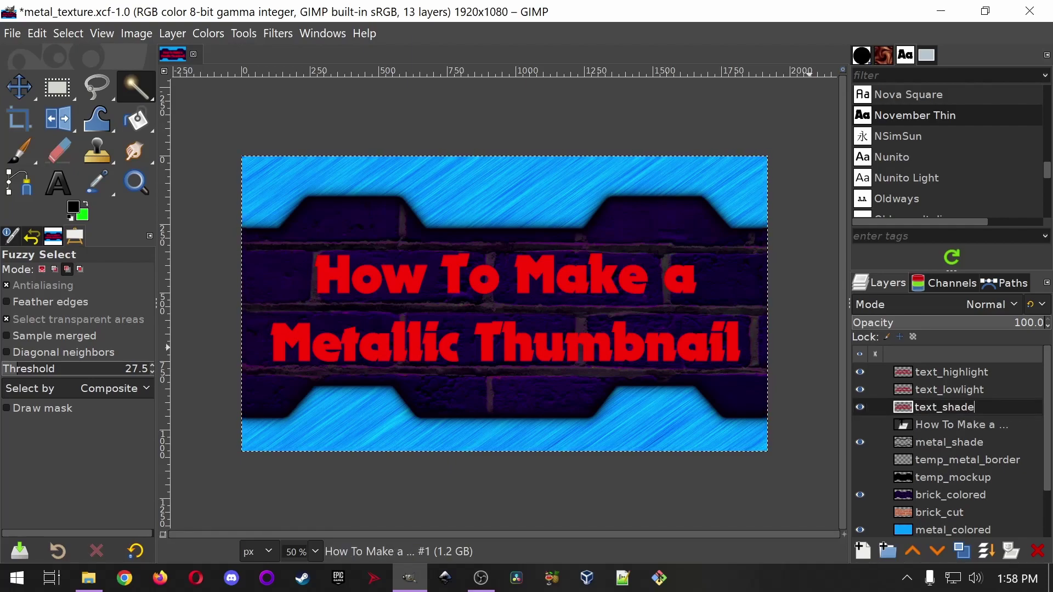
key(Return)
- Hide the text_highlight and text_lowlight layers and show the original title text layer
drag(865, 378, 866, 390)
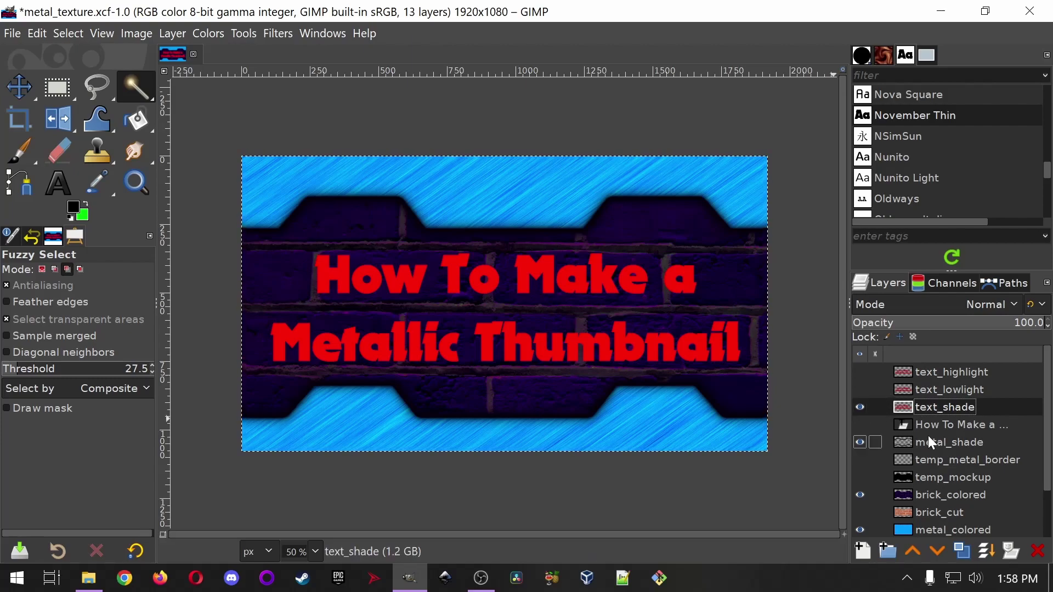
click(968, 424)
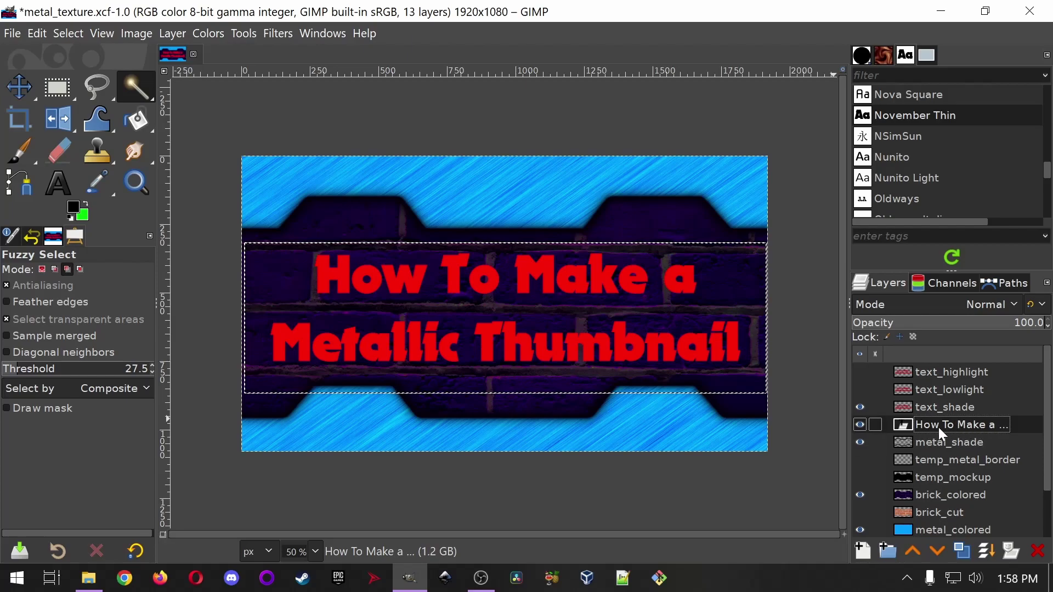
- Select the lettering on the text_shade layer by subtracting its transparent area with Select by Color, with feathered edges turned off
click(952, 406)
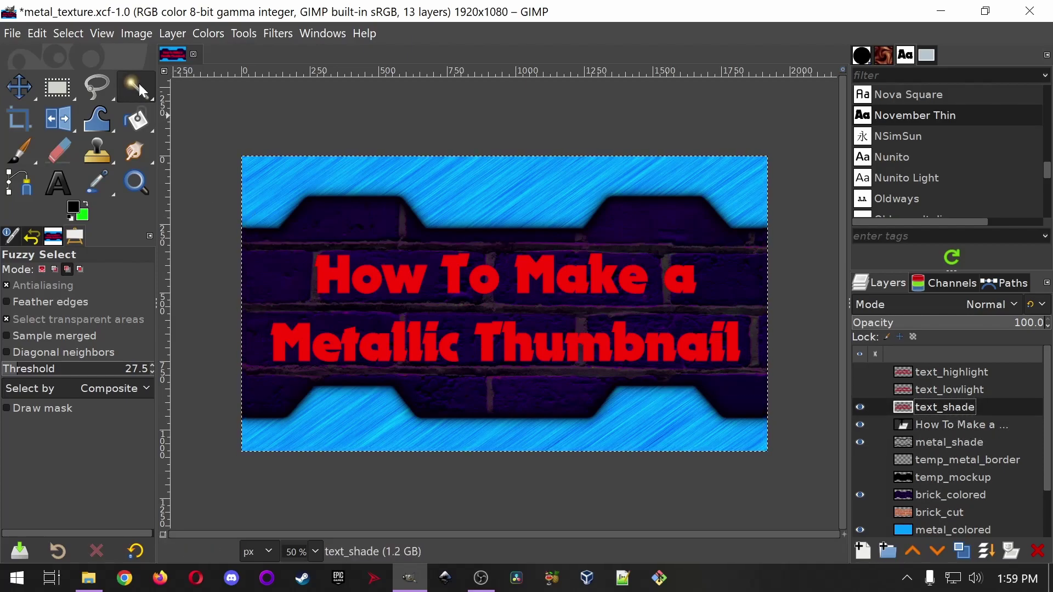
drag(137, 83, 224, 110)
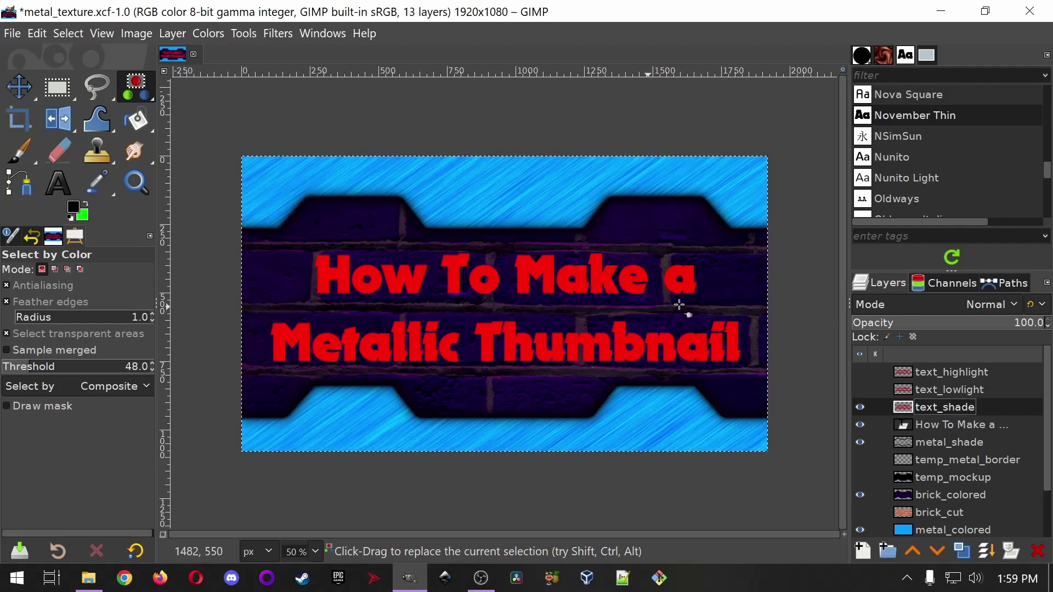
click(54, 270)
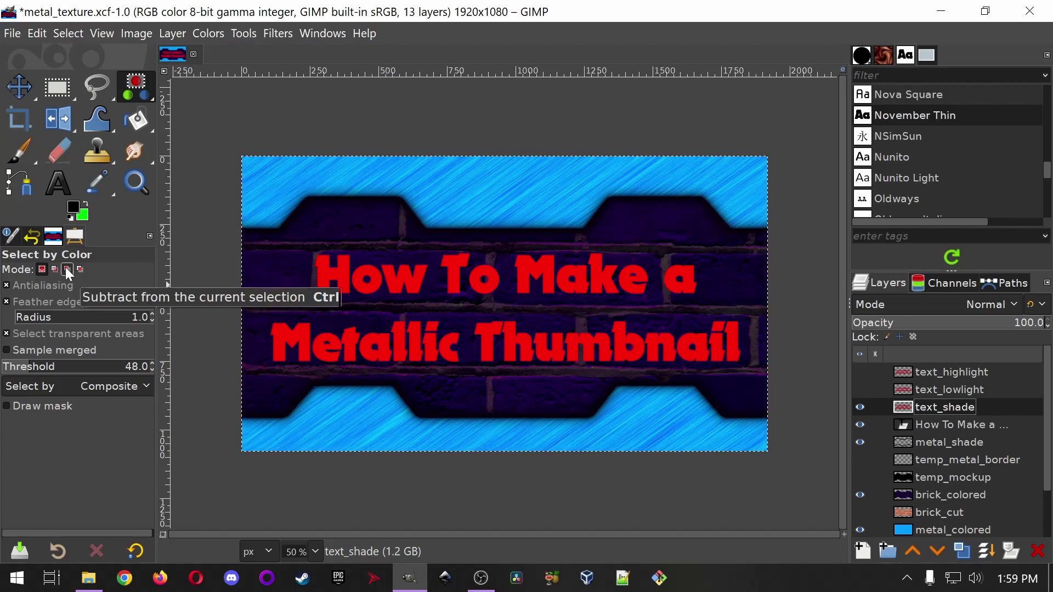
click(67, 271)
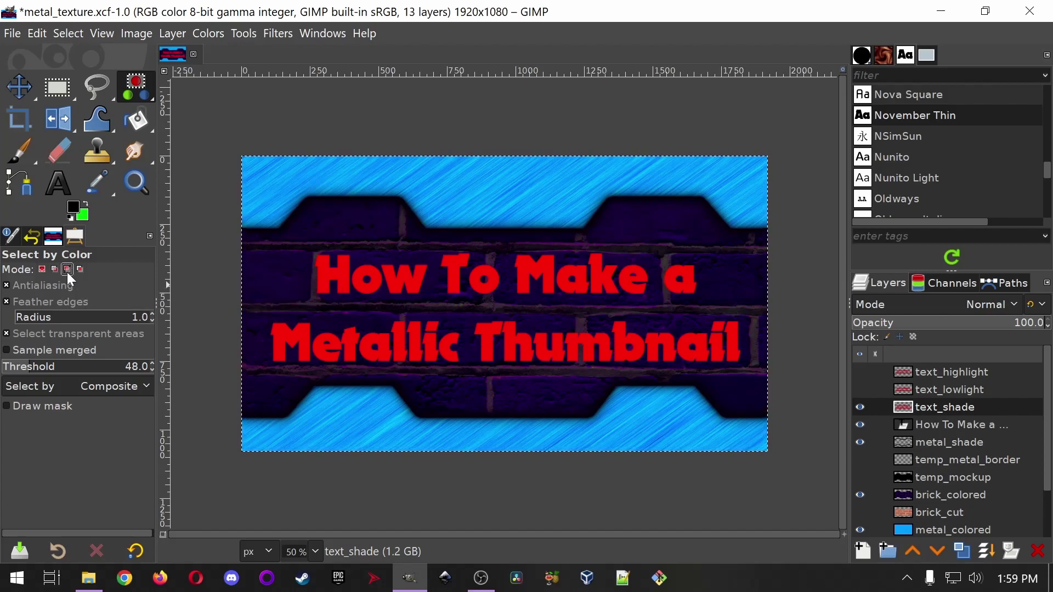
click(8, 302)
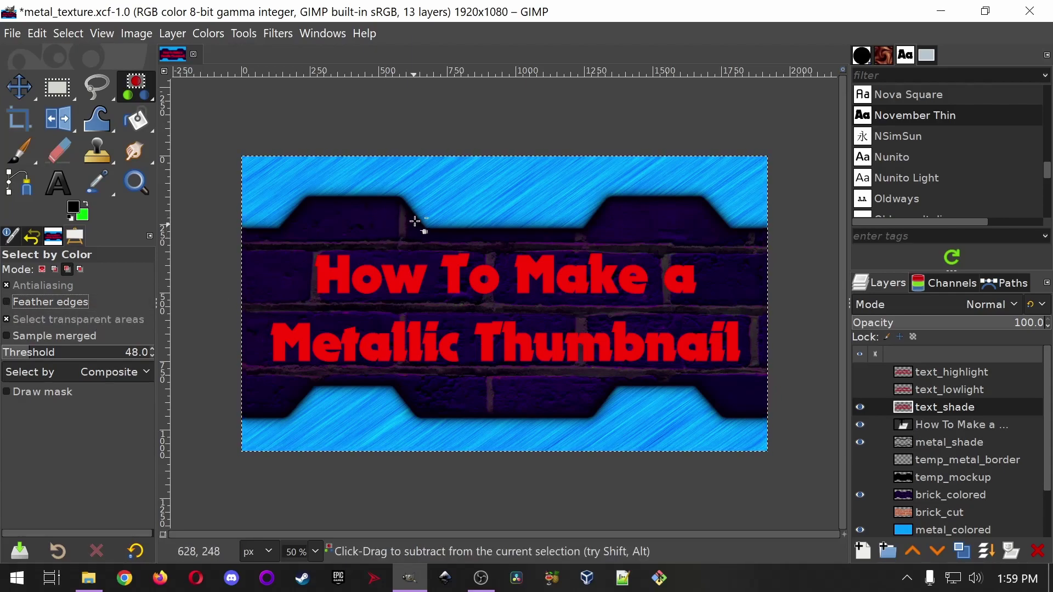
click(332, 211)
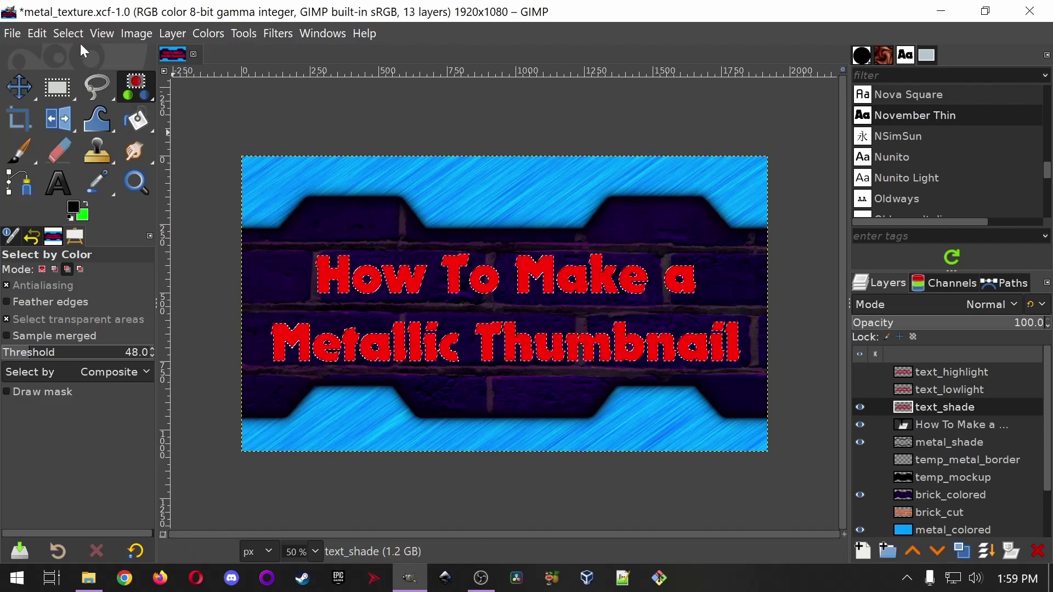
- Grow the lettering selection by 2 px
click(68, 33)
click(101, 267)
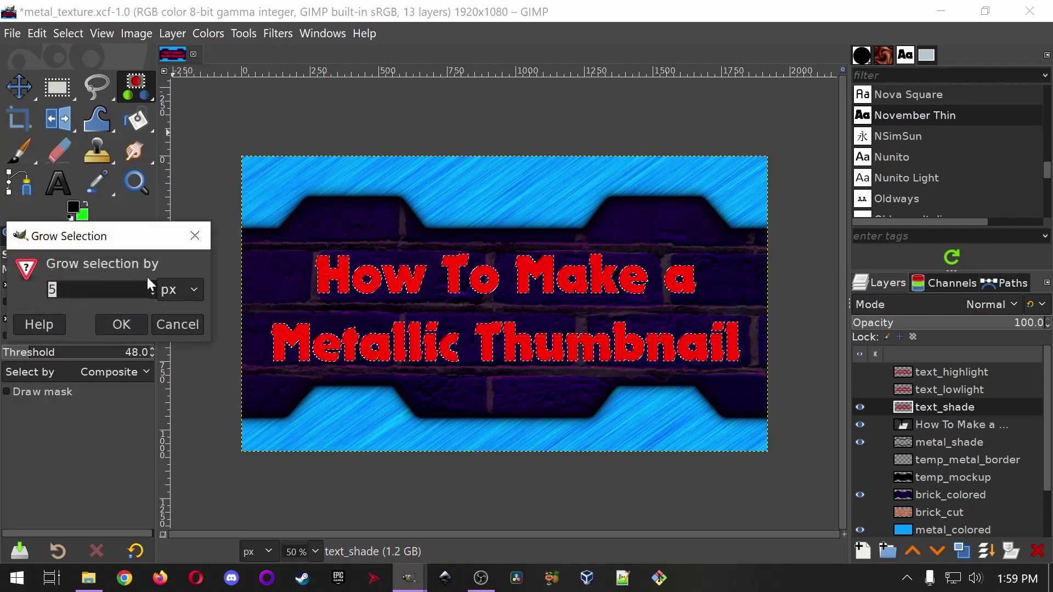
text(2)
click(121, 325)
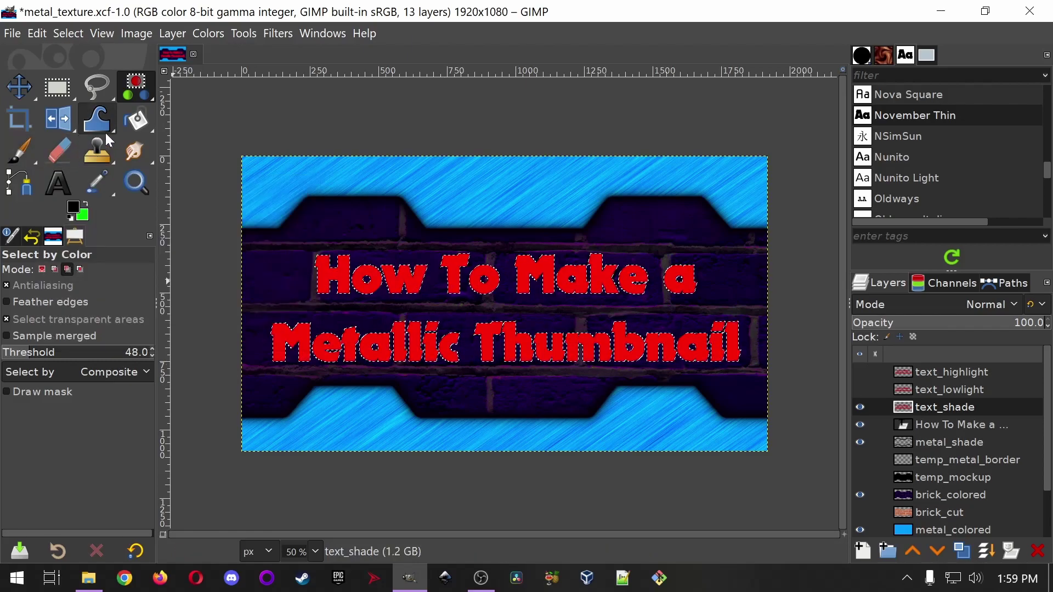
- Paint the whole selected lettering on text_shade black with a size 775 Paintbrush, and clear the selection
click(136, 119)
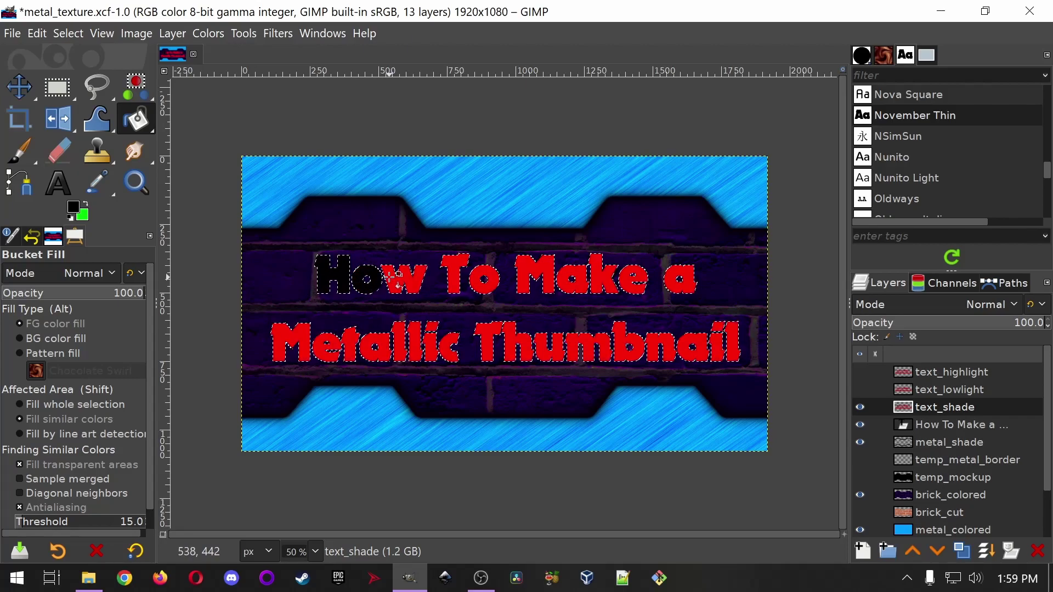
key(ctrl+z)
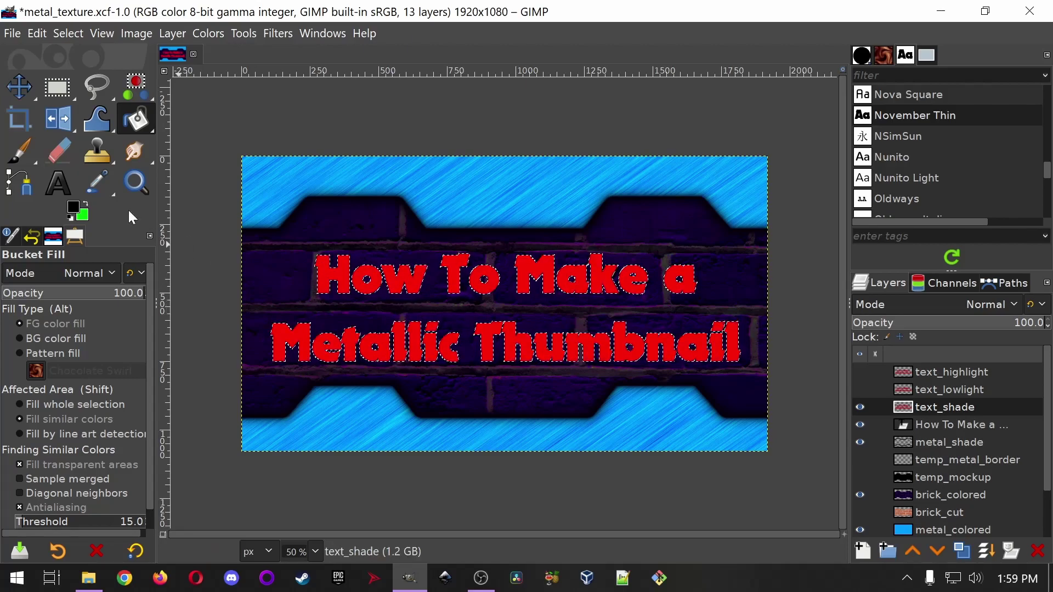
click(19, 159)
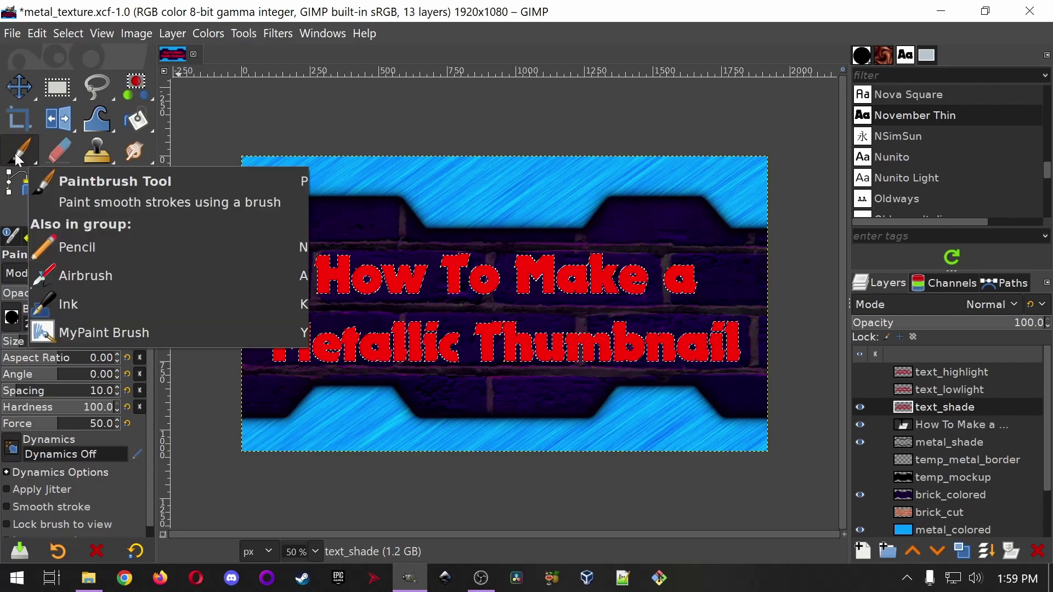
mouse_move(332, 238)
mouse_down()
mouse_move(327, 284)
mouse_move(403, 330)
mouse_move(626, 360)
mouse_move(709, 306)
mouse_up()
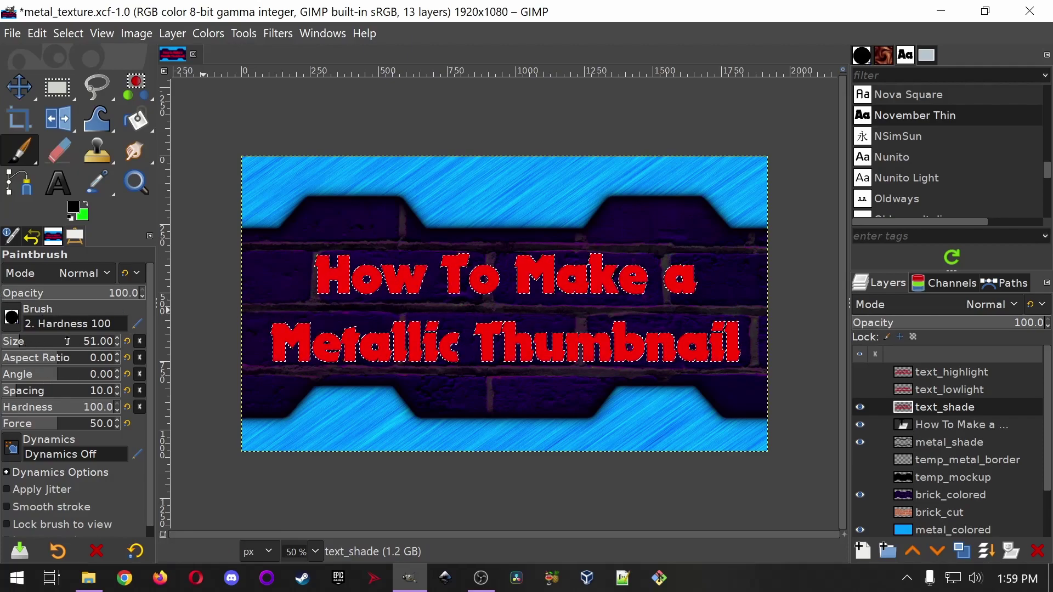
drag(66, 341, 115, 343)
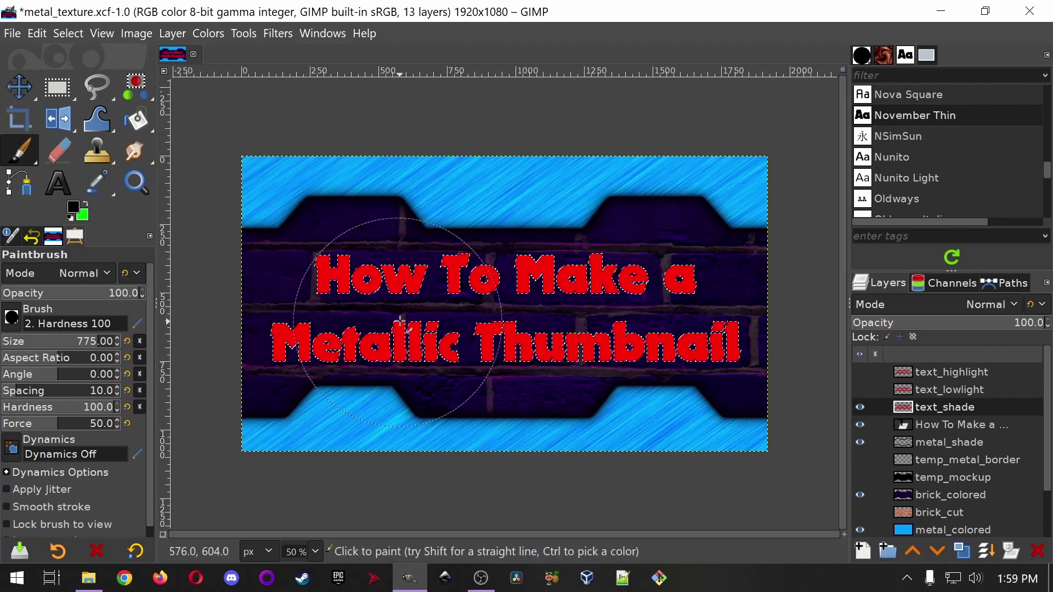
mouse_move(288, 318)
mouse_down()
mouse_move(351, 257)
mouse_move(618, 306)
mouse_move(670, 278)
mouse_up()
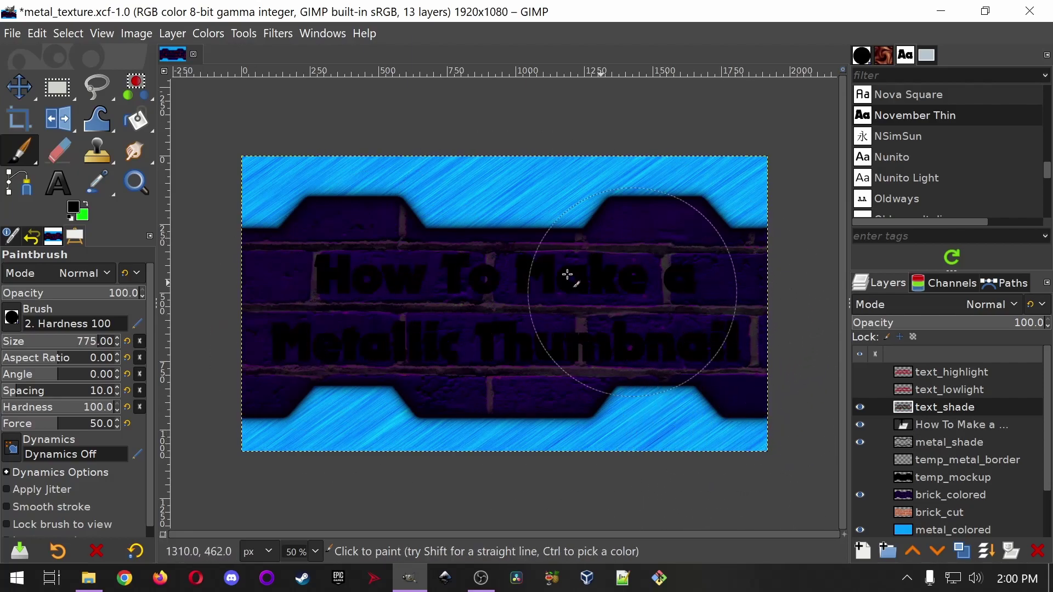
key(shift+ctrl+a)
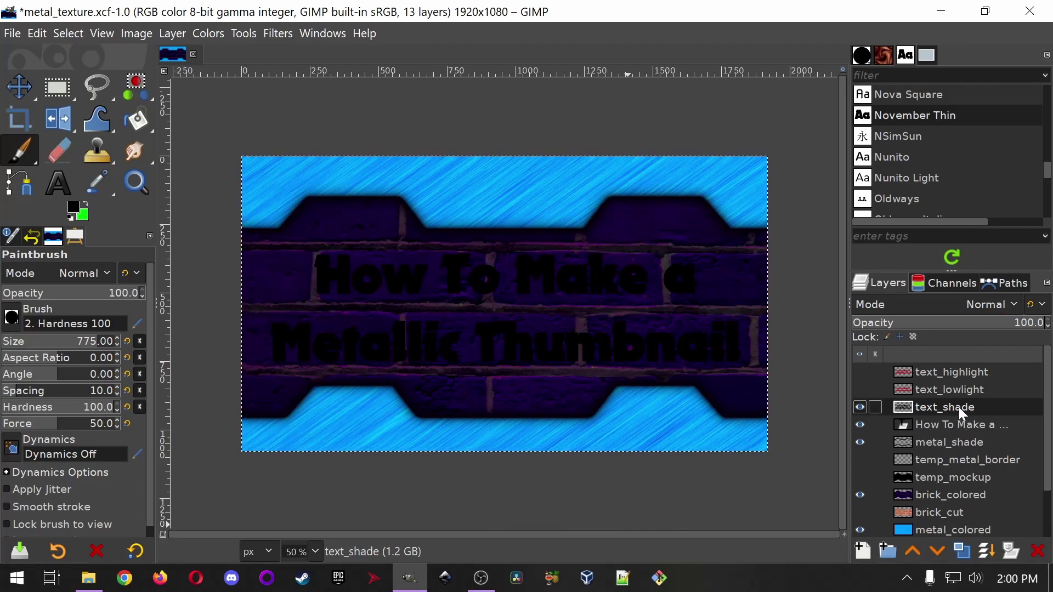
- Lower text_shade beneath the original title text layer and invert its black lettering to white
click(938, 552)
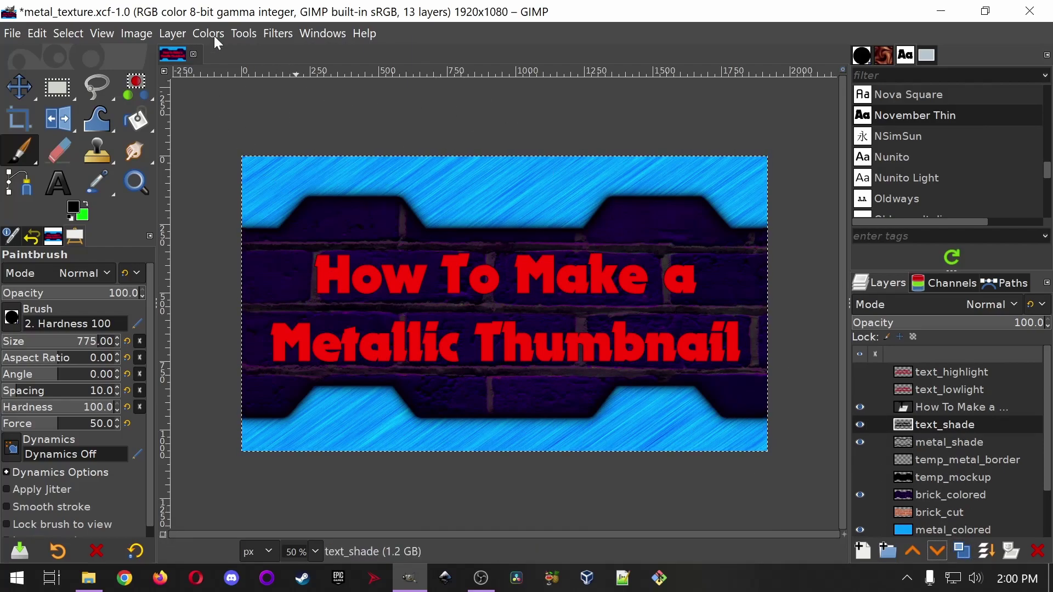
click(991, 18)
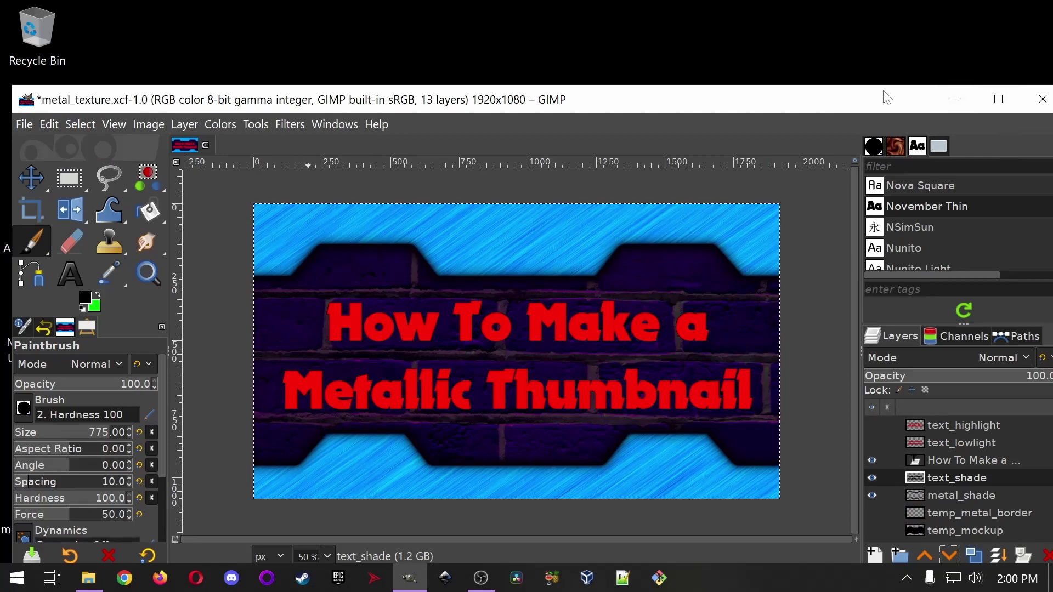
drag(883, 86, 883, 78)
click(220, 117)
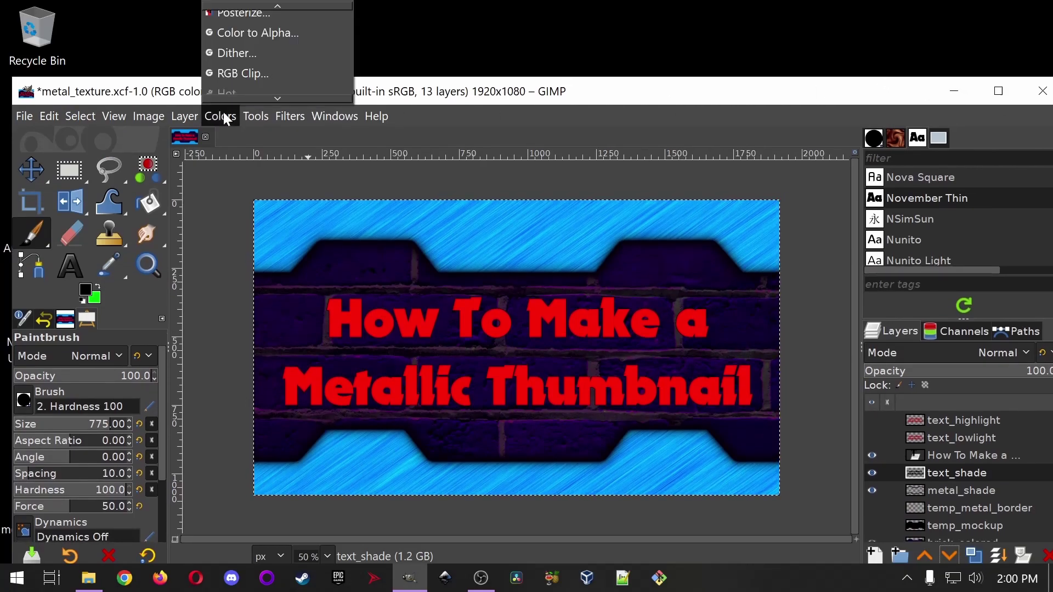
scroll(270, 66, up, 3)
scroll(276, 62, up, 5)
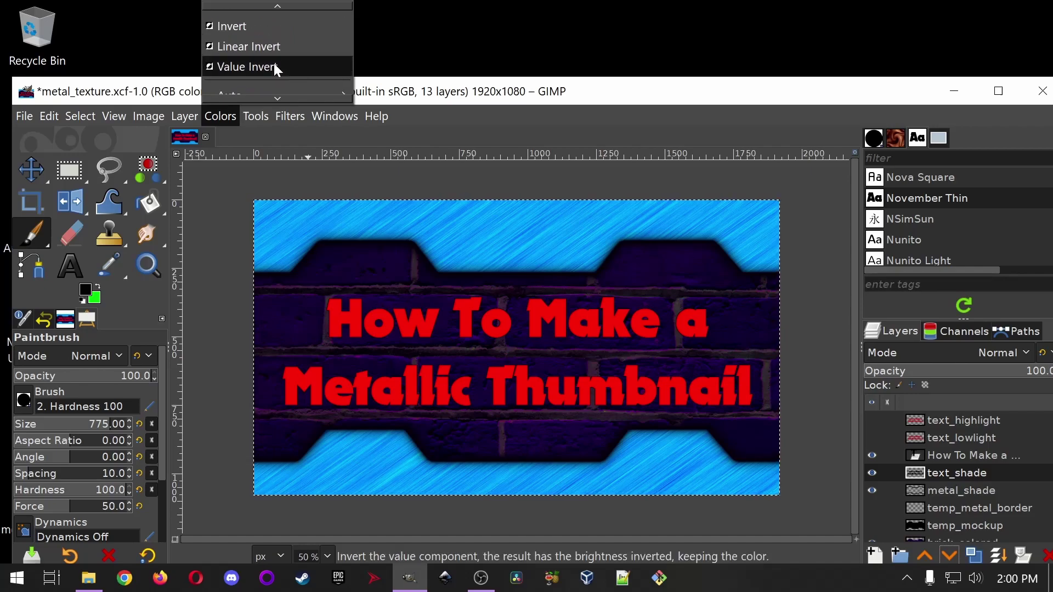
click(257, 27)
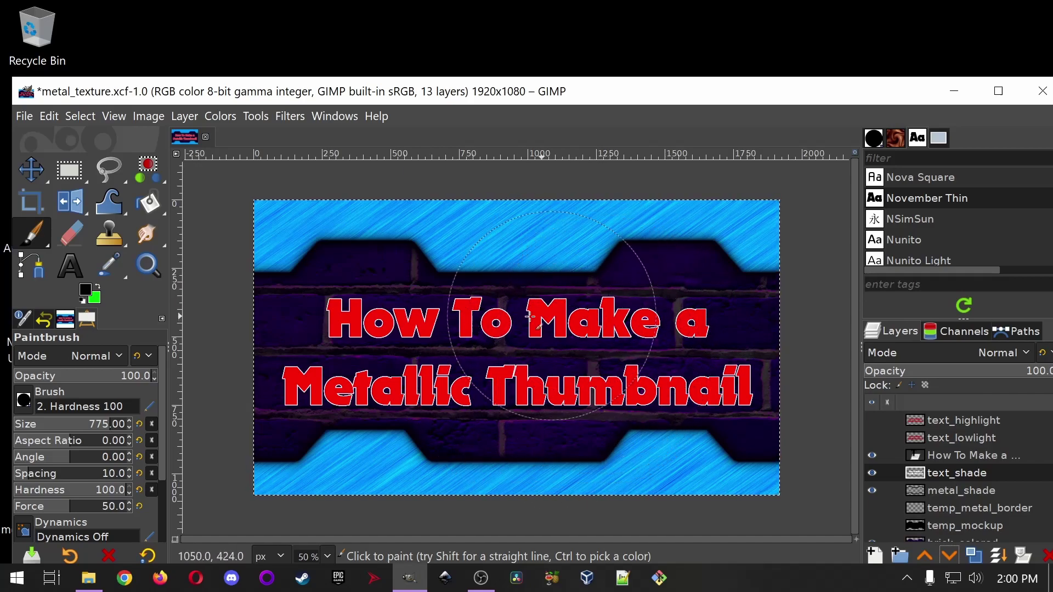
click(998, 91)
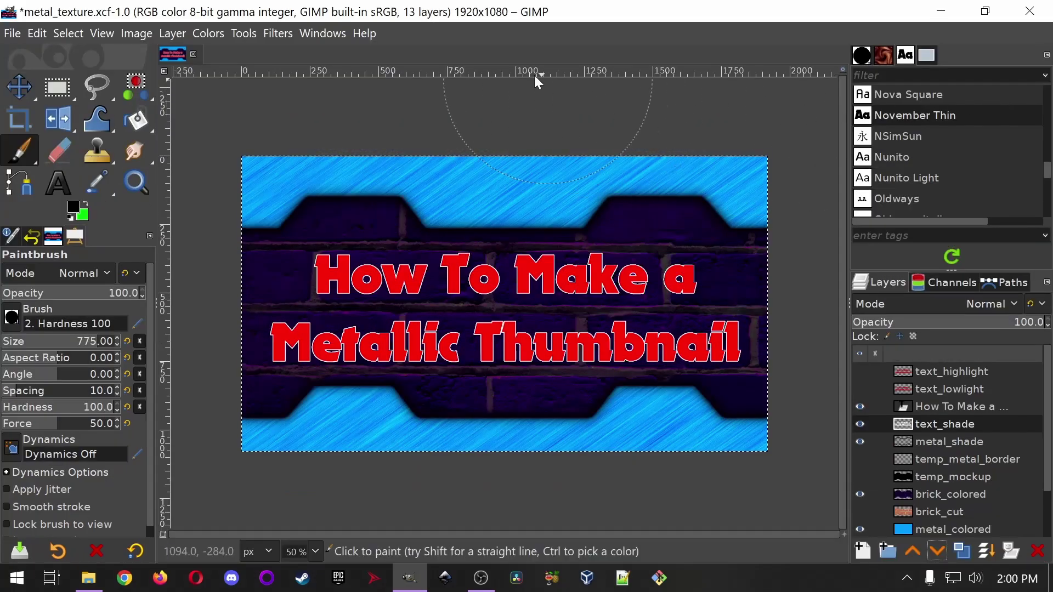
- Apply a Gaussian Blur of 5.50 in both X and Y to the text_shade layer
click(278, 33)
mouse_move(384, 146)
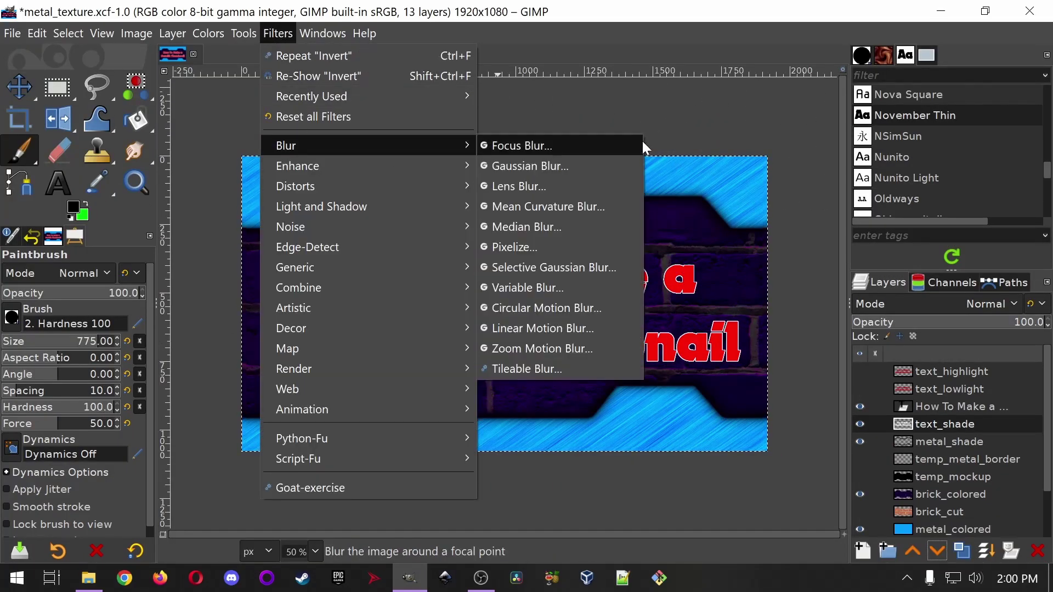
click(572, 167)
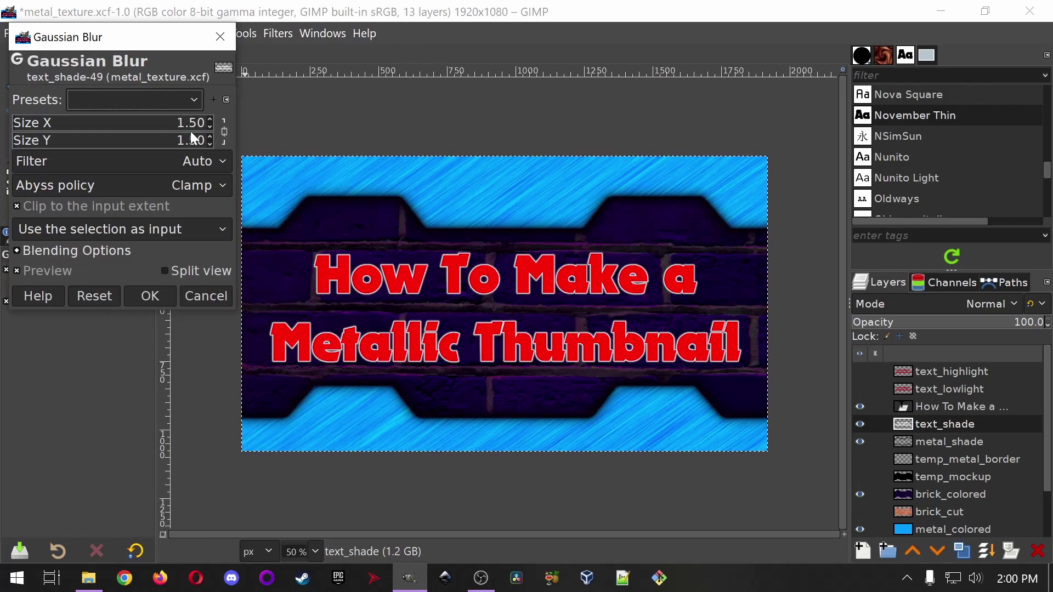
click(212, 120)
click(212, 120)
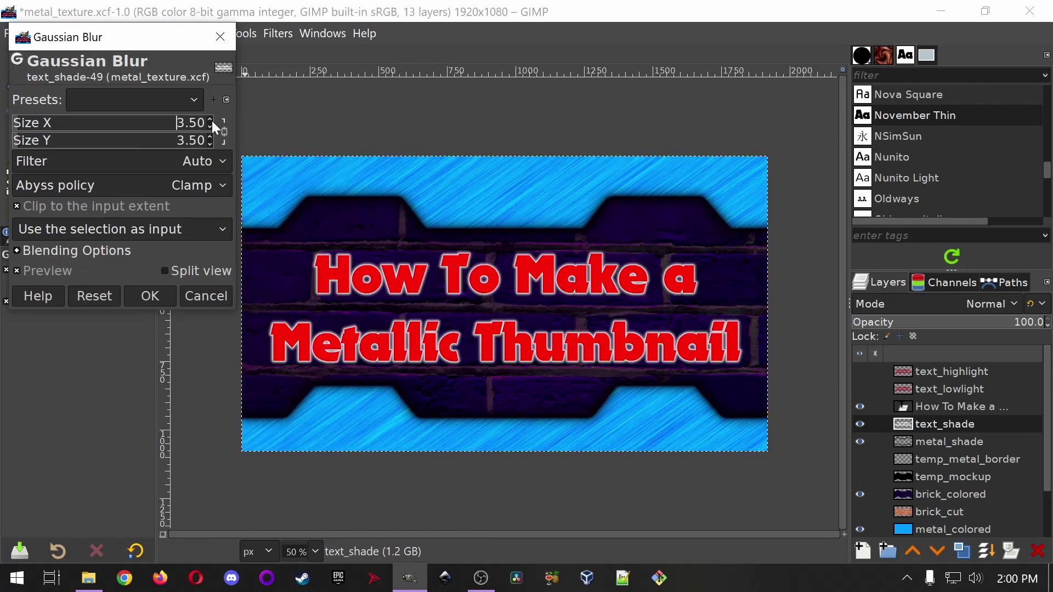
click(211, 121)
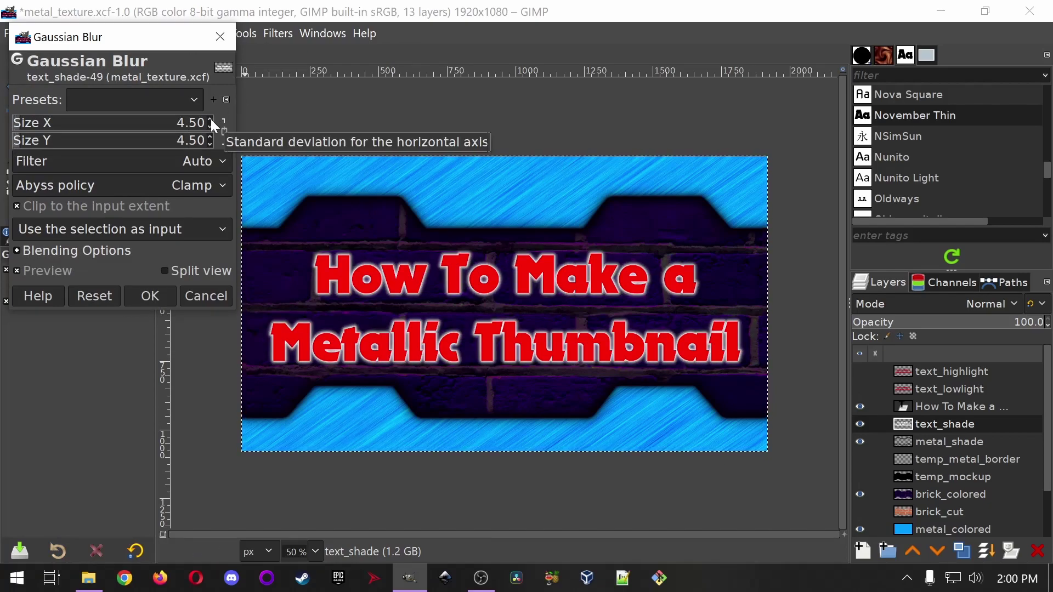
click(212, 120)
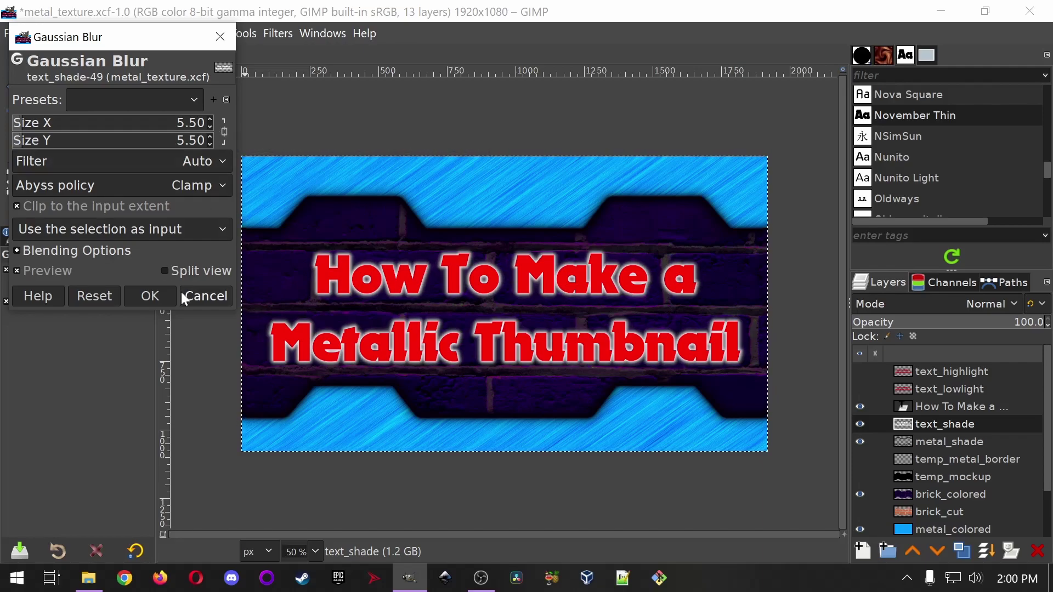
click(151, 297)
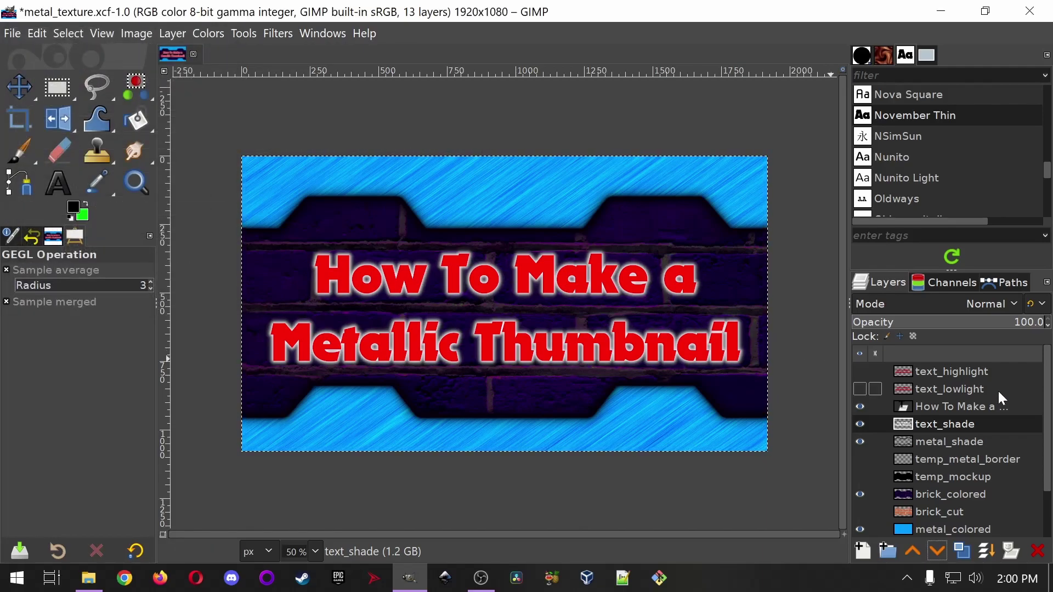
- Duplicate the blurred text_shade layer twice and merge both copies down into it to strengthen the glow
click(965, 554)
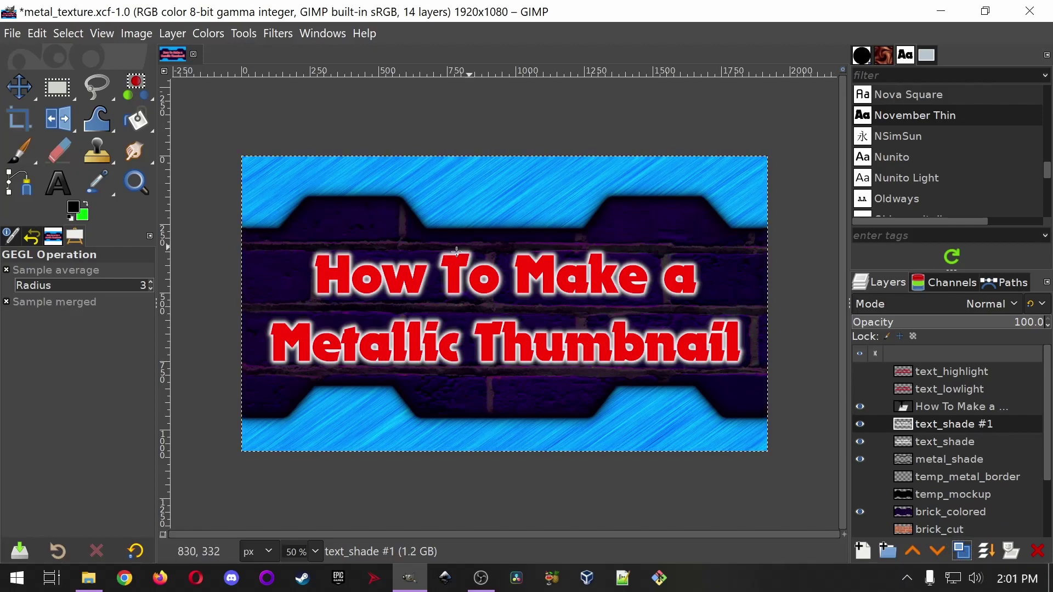
click(967, 555)
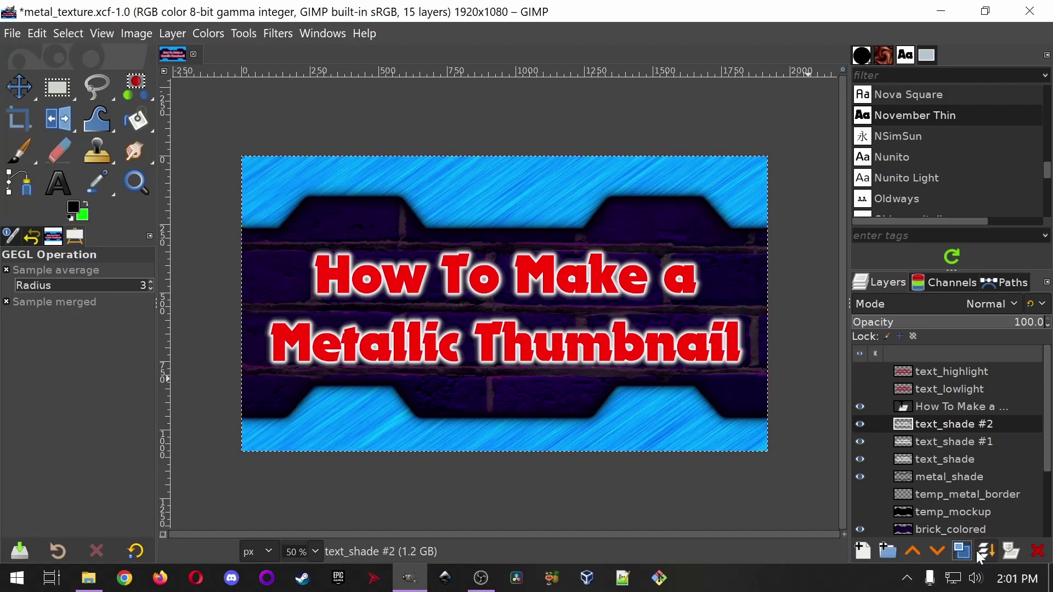
click(990, 554)
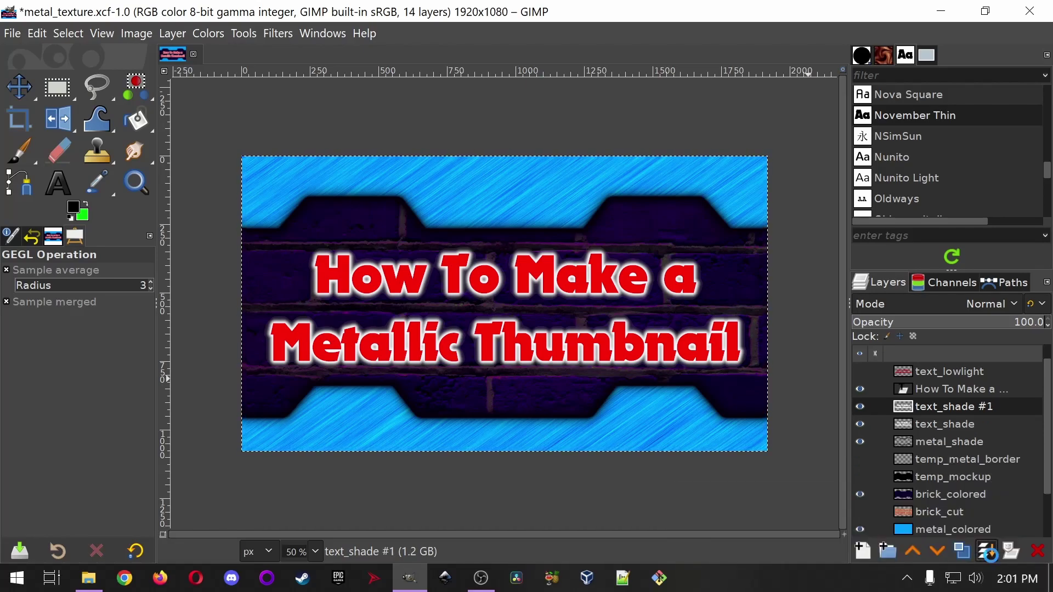
click(991, 554)
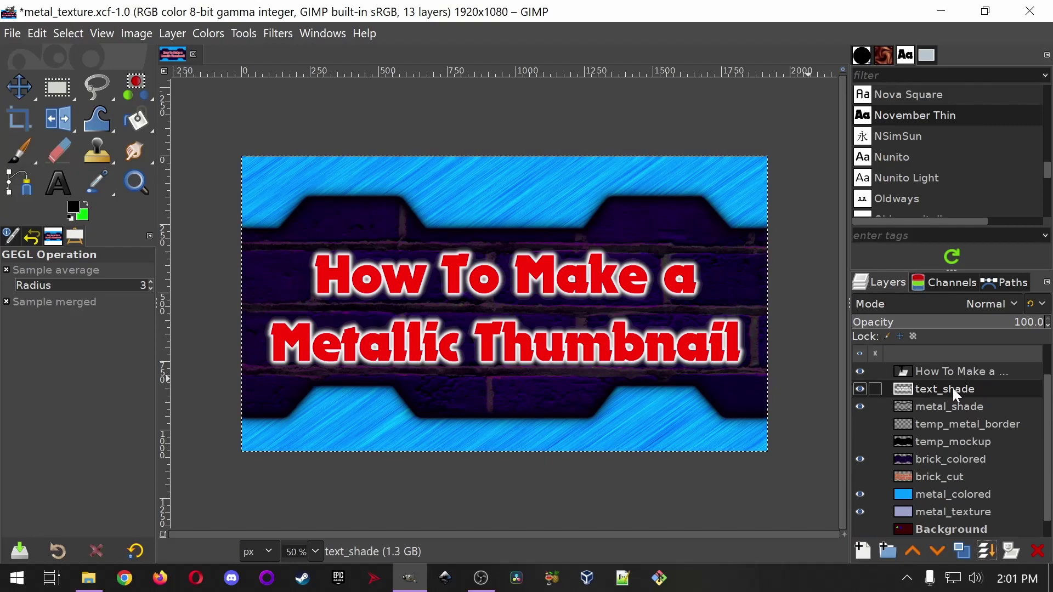
- Prepare Fuzzy Select on the text_shade layer with feathered edges of radius 8.0, replacing the current selection
click(953, 388)
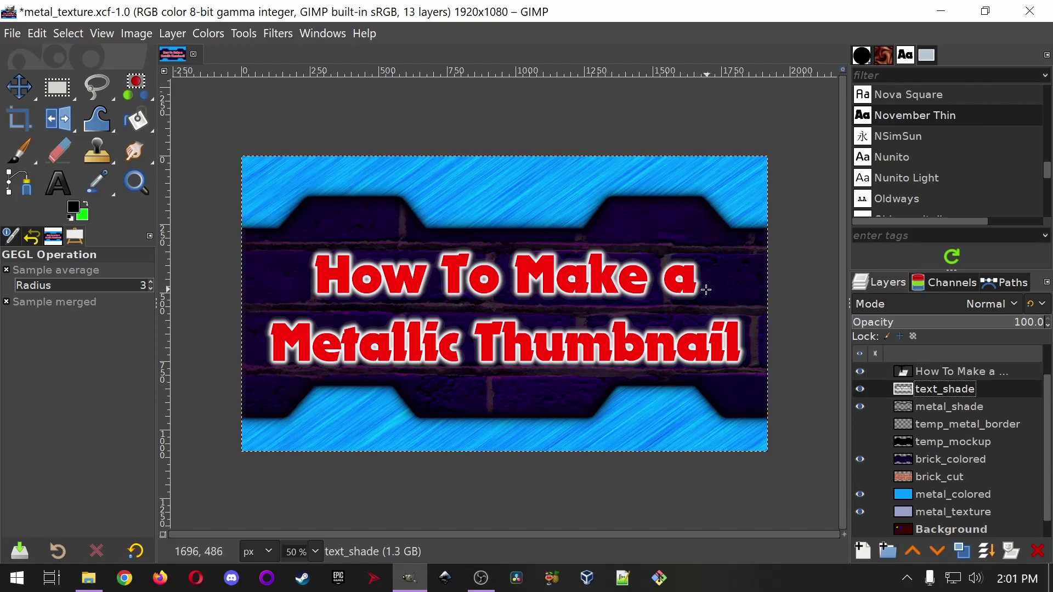
click(316, 552)
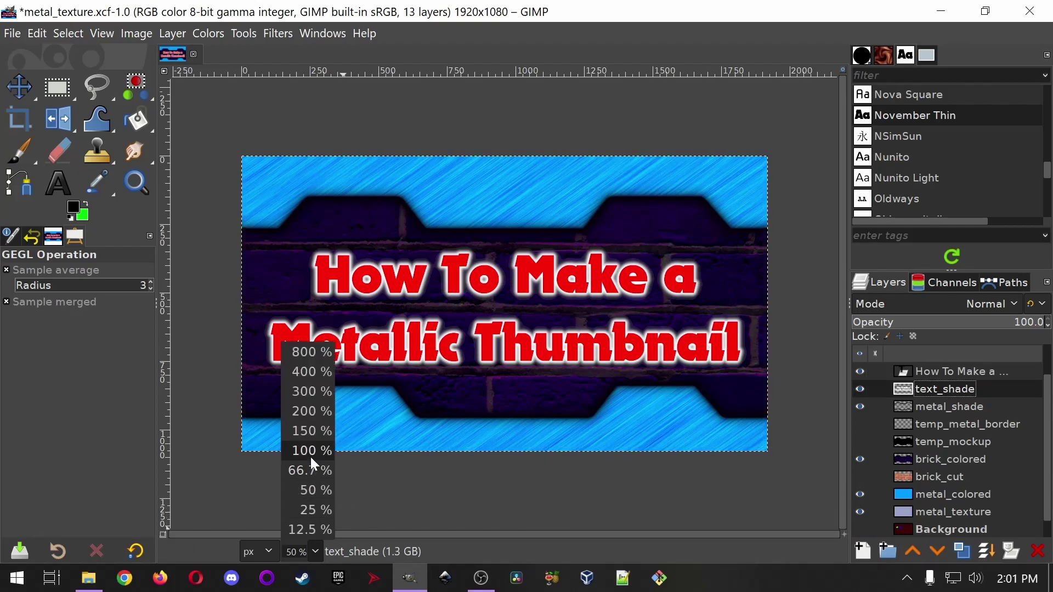
click(306, 410)
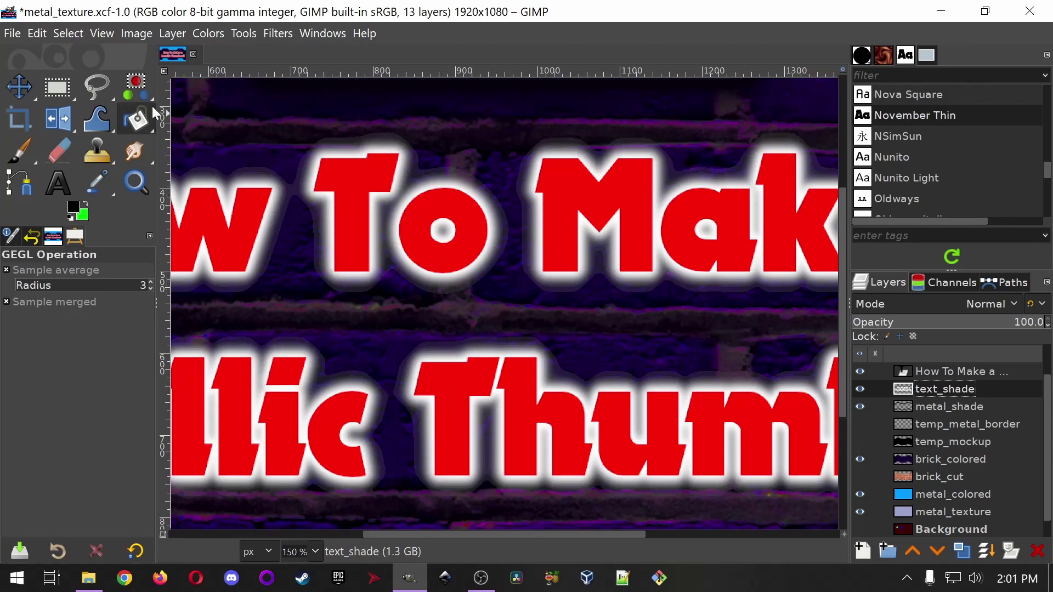
mouse_move(137, 90)
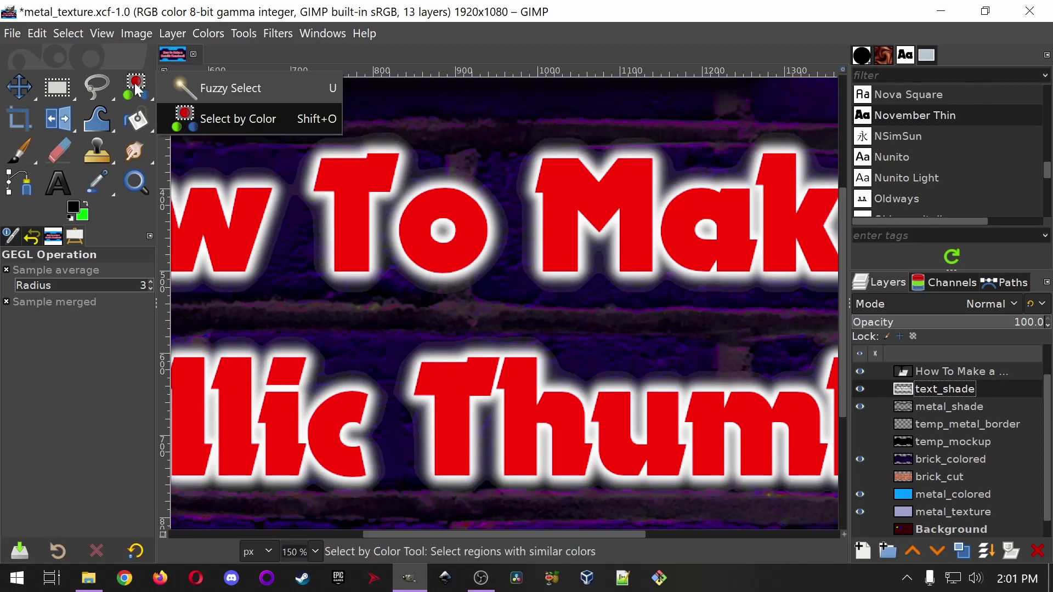
click(217, 89)
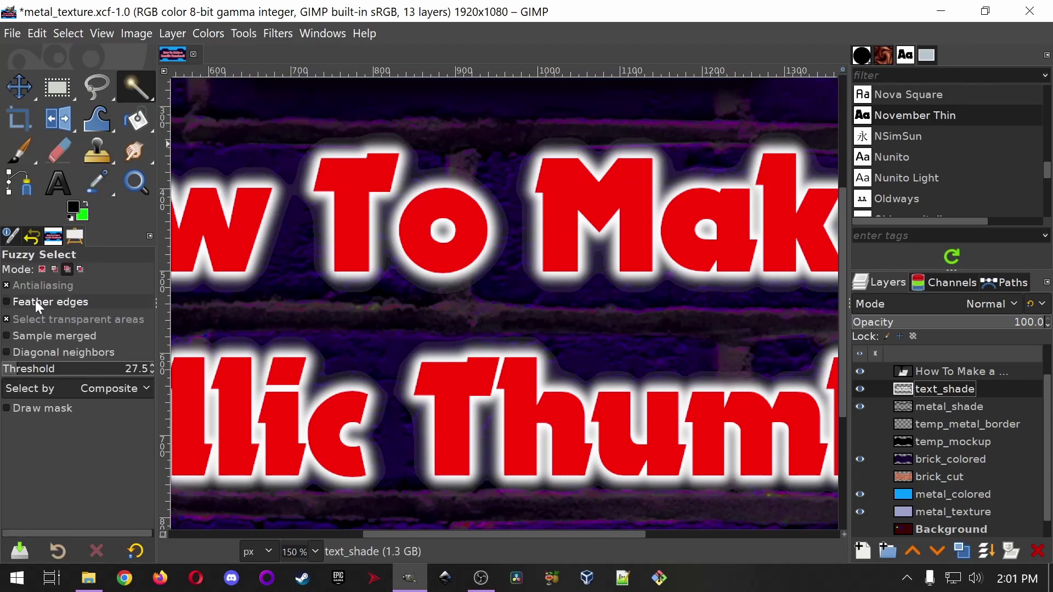
click(7, 302)
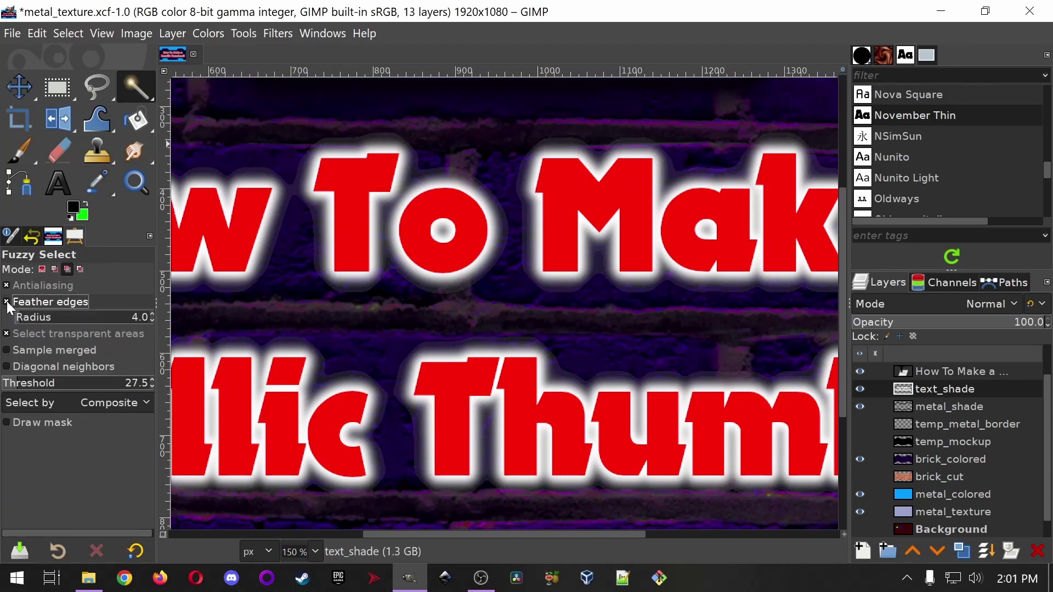
click(153, 314)
click(152, 314)
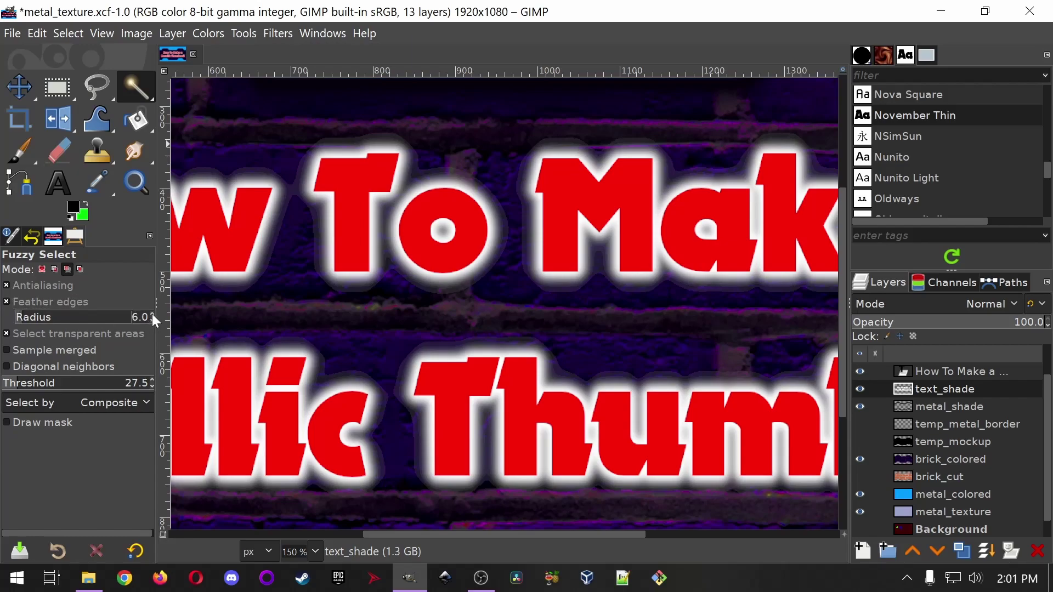
click(153, 314)
click(152, 315)
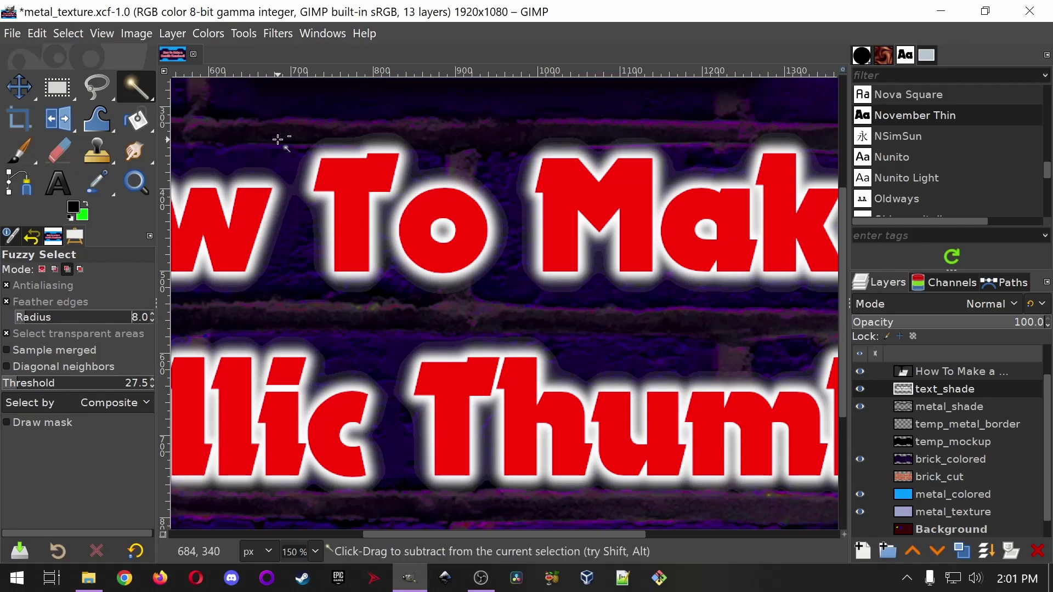
click(41, 269)
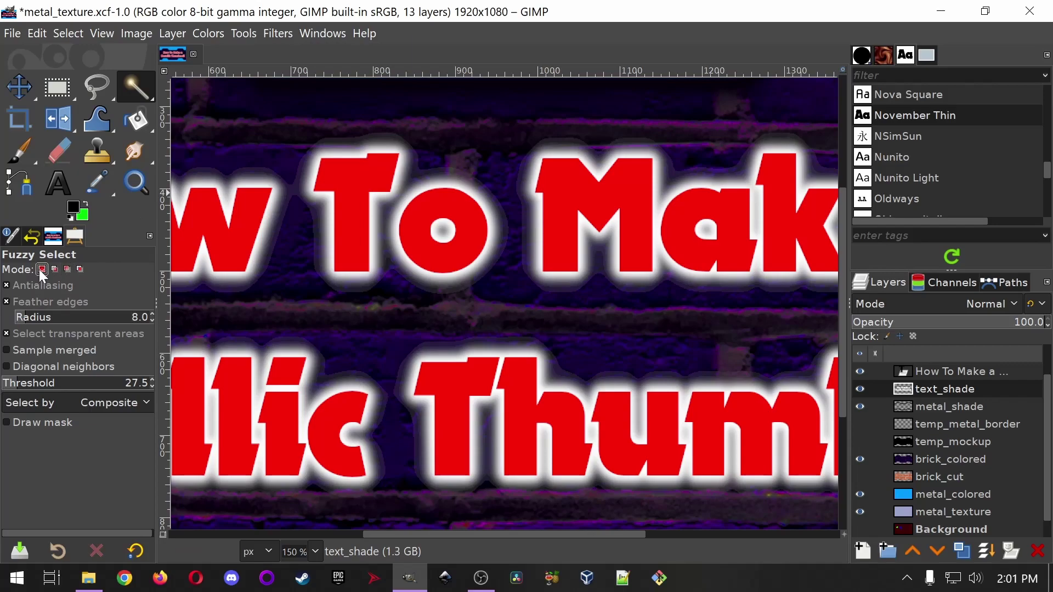
- Cut away the faint fringe surrounding the lettering's glow on text_shade, and turn off Fuzzy Select's edge feathering
click(271, 119)
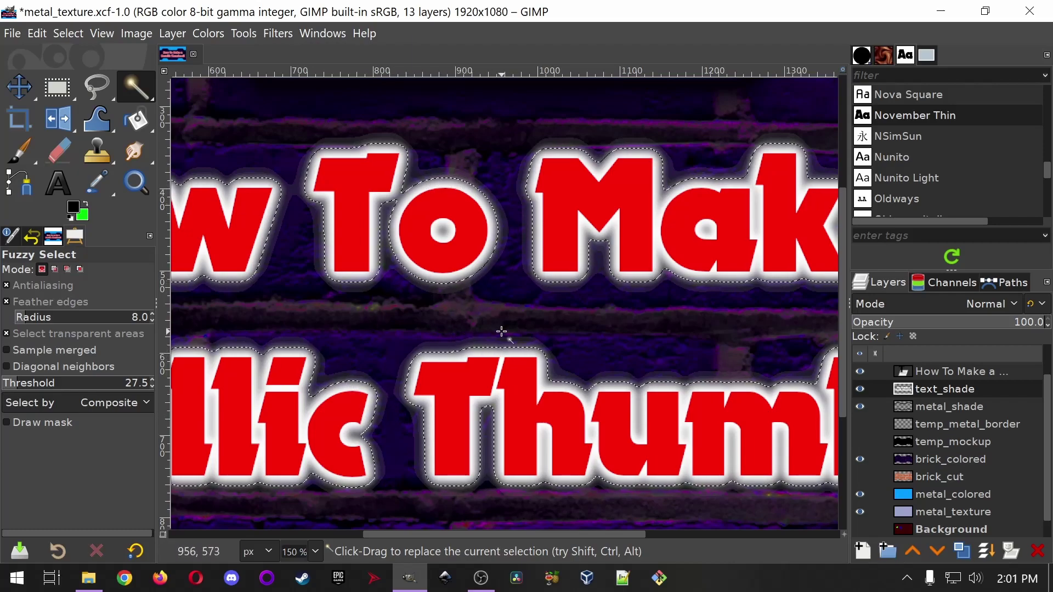
key(ctrl)
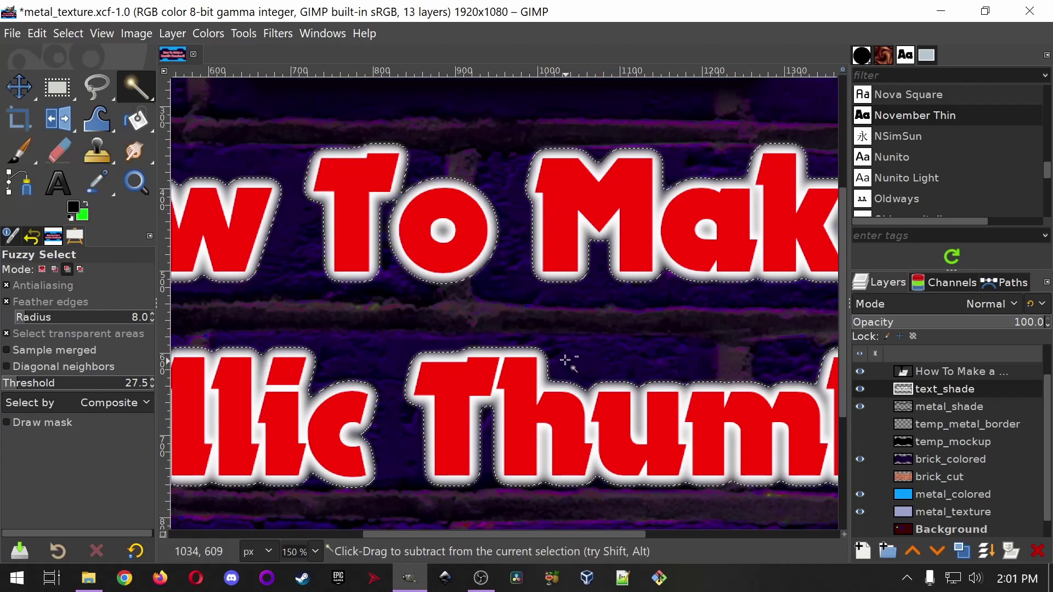
ctrl+click(571, 357)
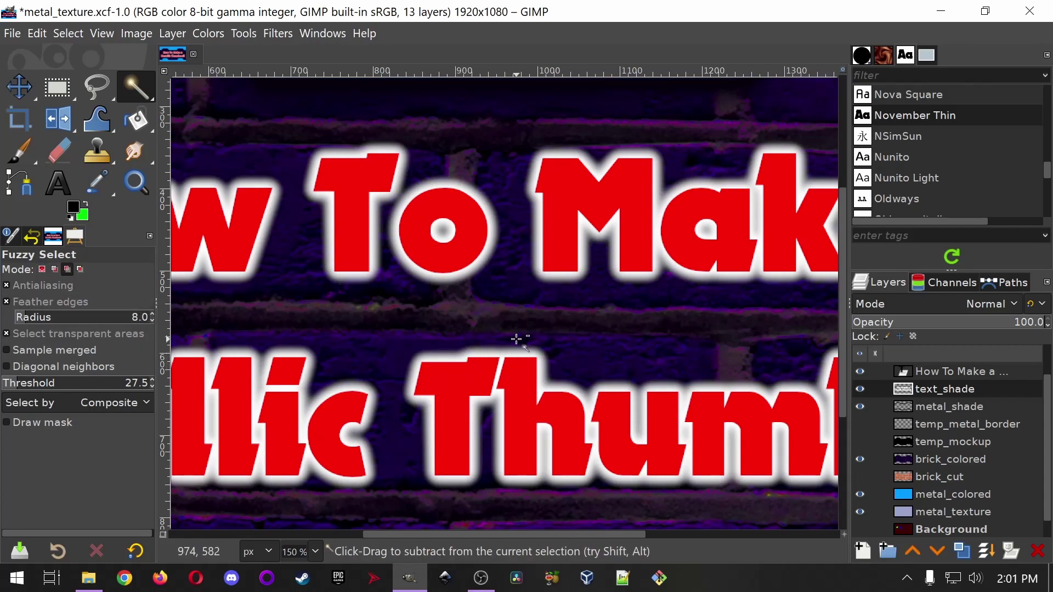
ctrl+scroll(518, 341, down, 3)
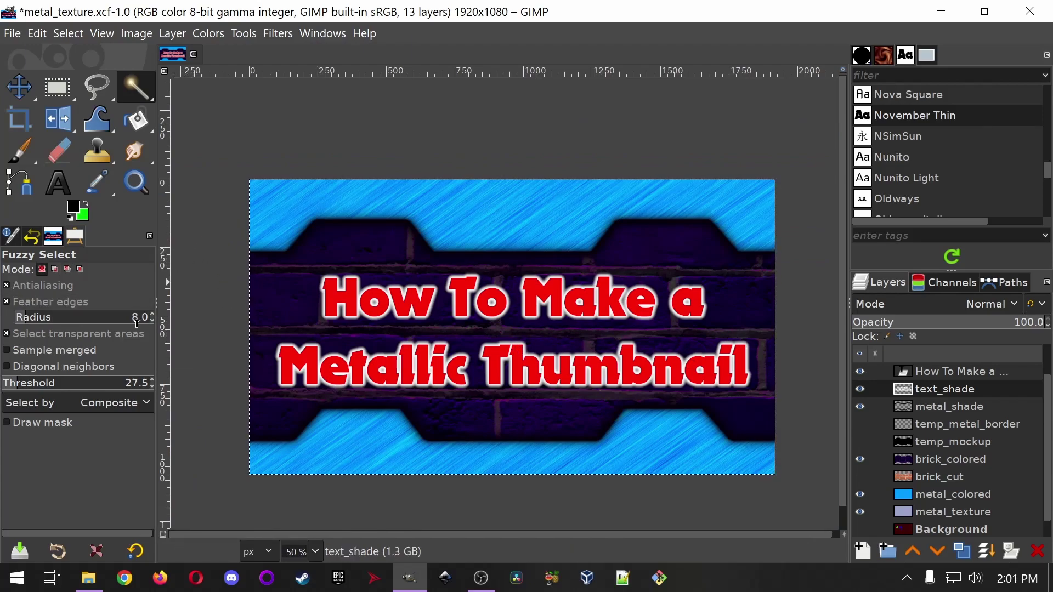
click(49, 305)
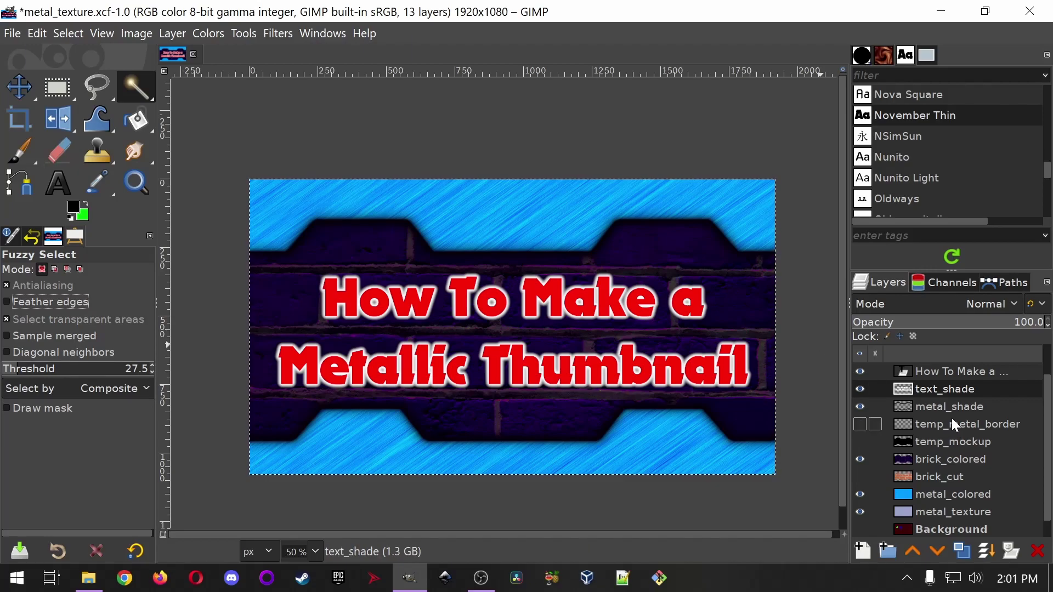
- Invert the colors of the text_shade layer to turn the white glow into a black shadow
click(956, 390)
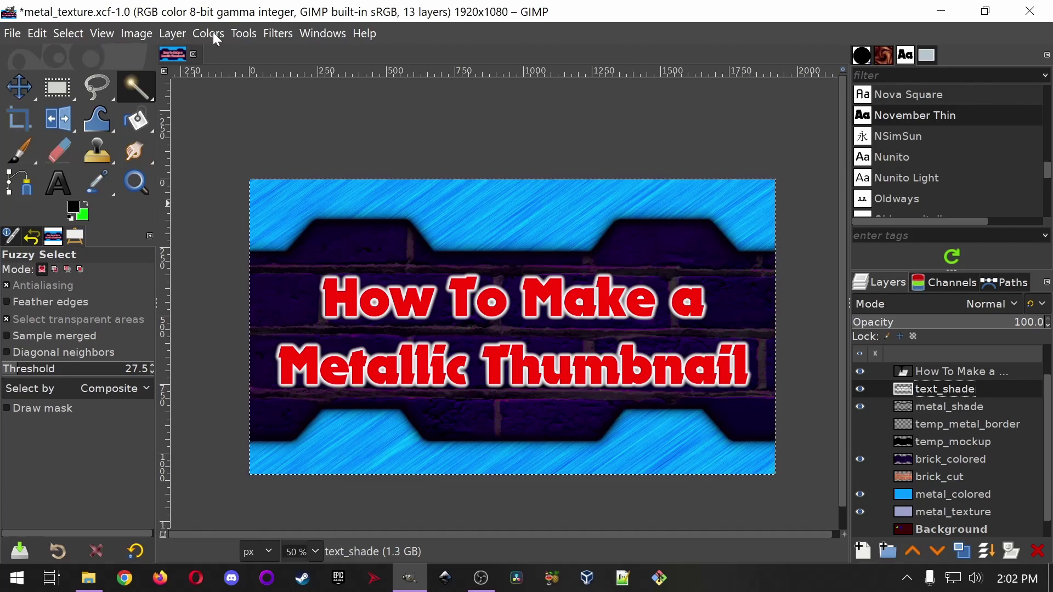
click(986, 11)
click(222, 116)
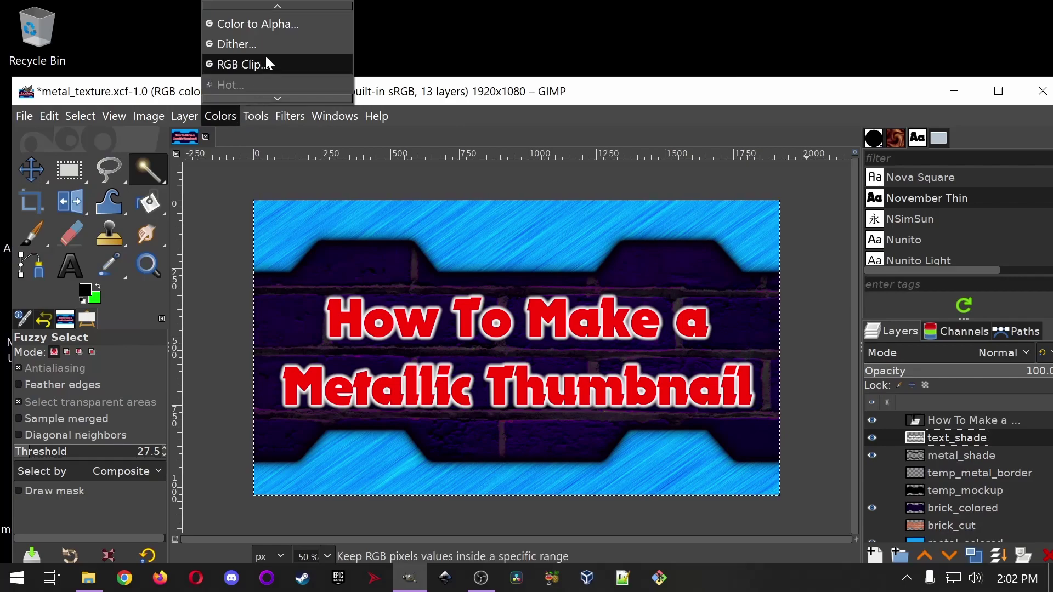
scroll(265, 55, up, 5)
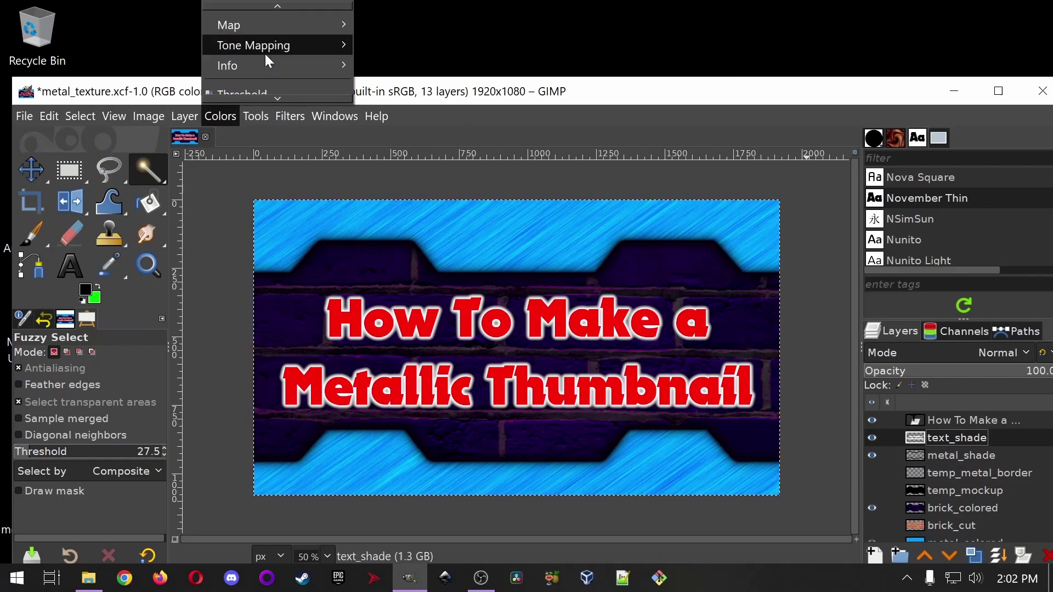
scroll(265, 47, up, 2)
click(265, 49)
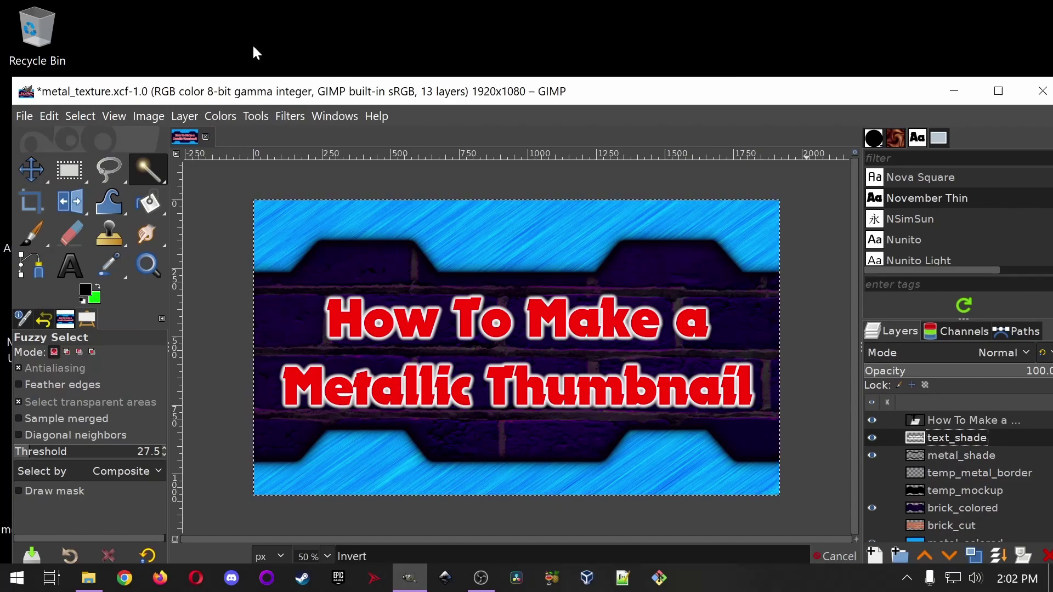
click(999, 91)
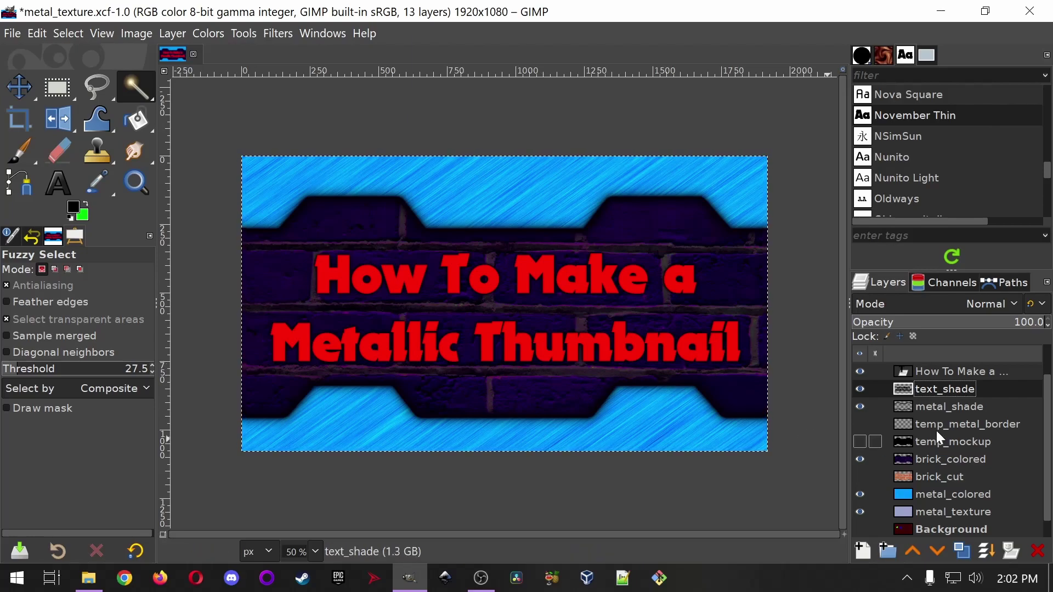
- Show the text_highlight layer in place of the original title text layer, and make text_highlight the active layer
scroll(967, 417, up, 2)
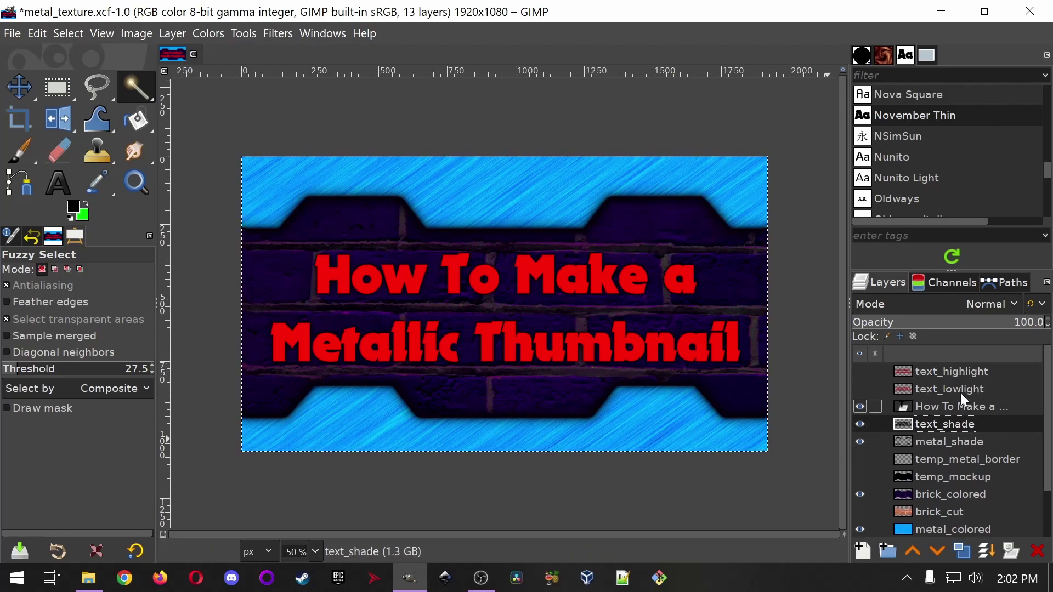
click(953, 371)
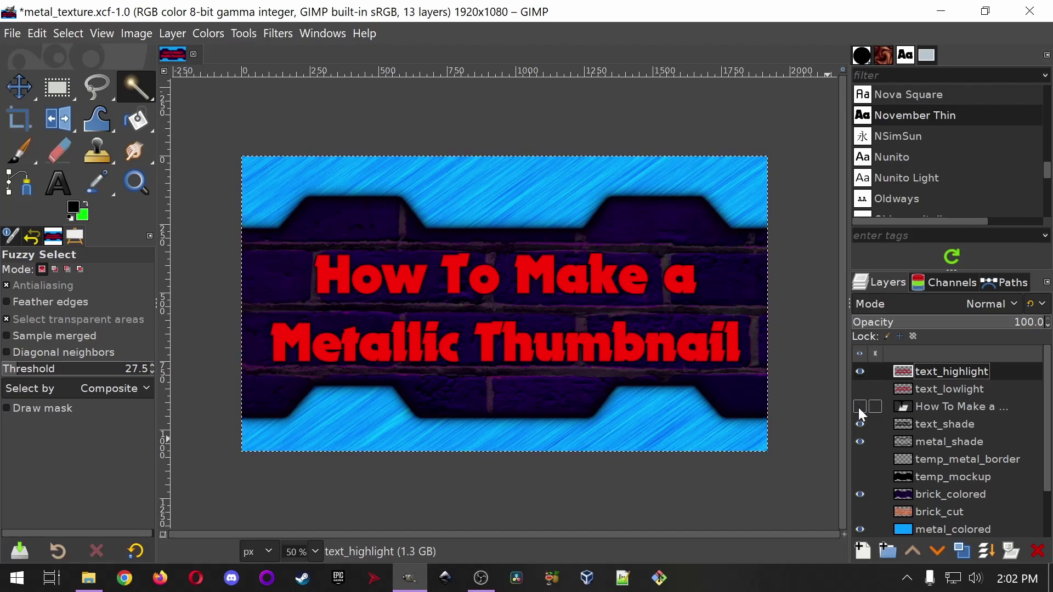
click(960, 390)
click(965, 374)
- Try to cut the lower half of the title's first line on text_highlight with a rectangular selection feathered by 30.0
click(58, 89)
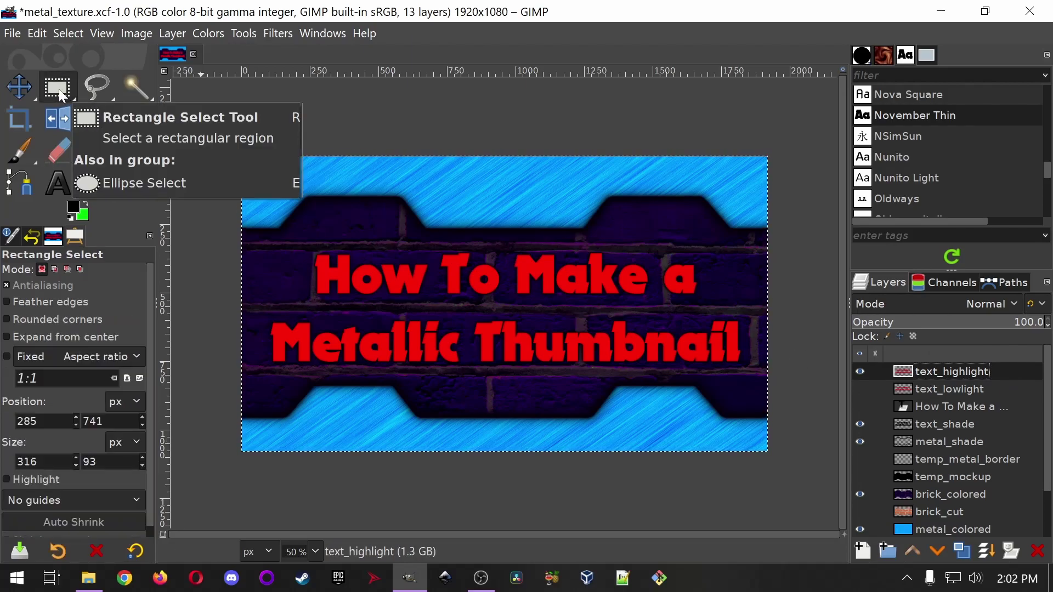
click(7, 303)
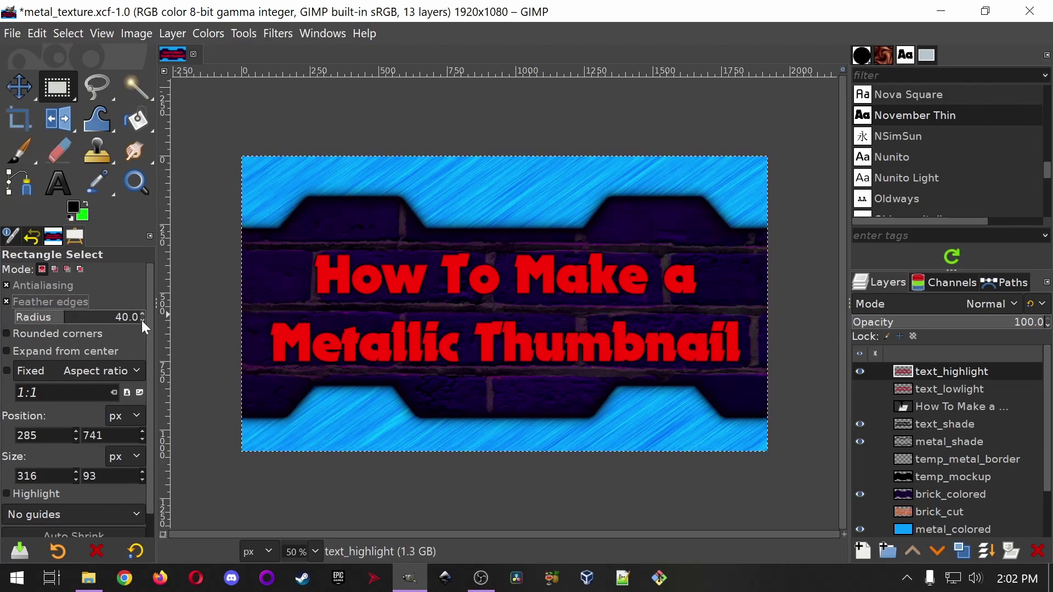
scroll(142, 320, down, 10)
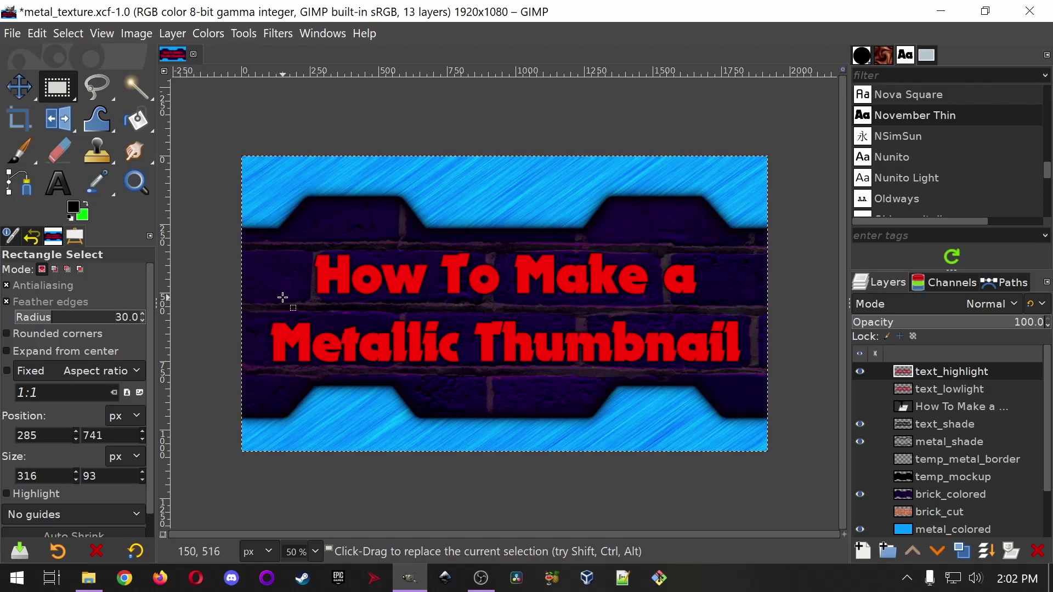
drag(261, 305, 749, 271)
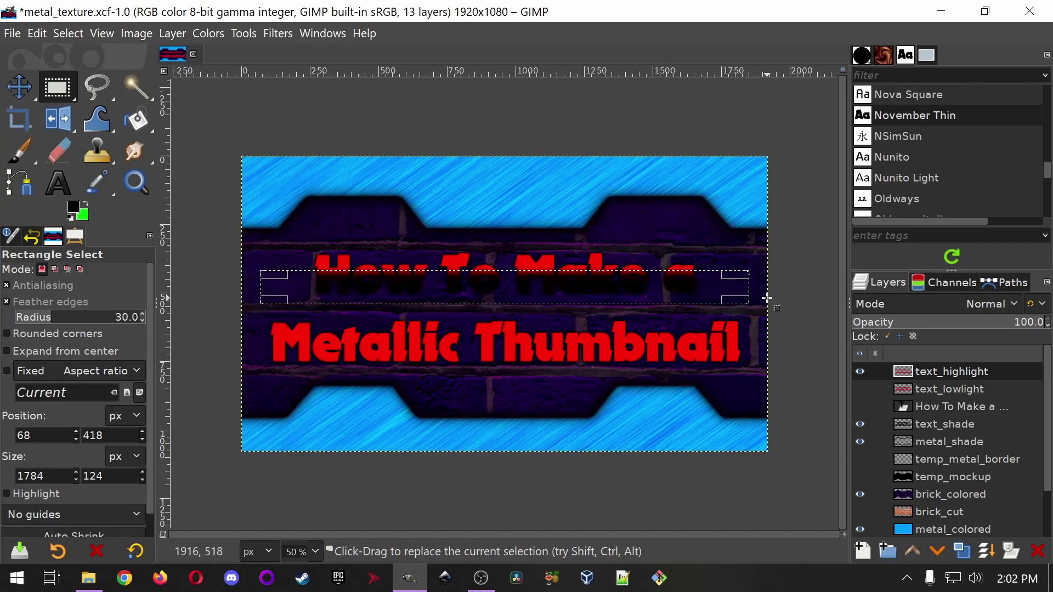
key(ctrl+z)
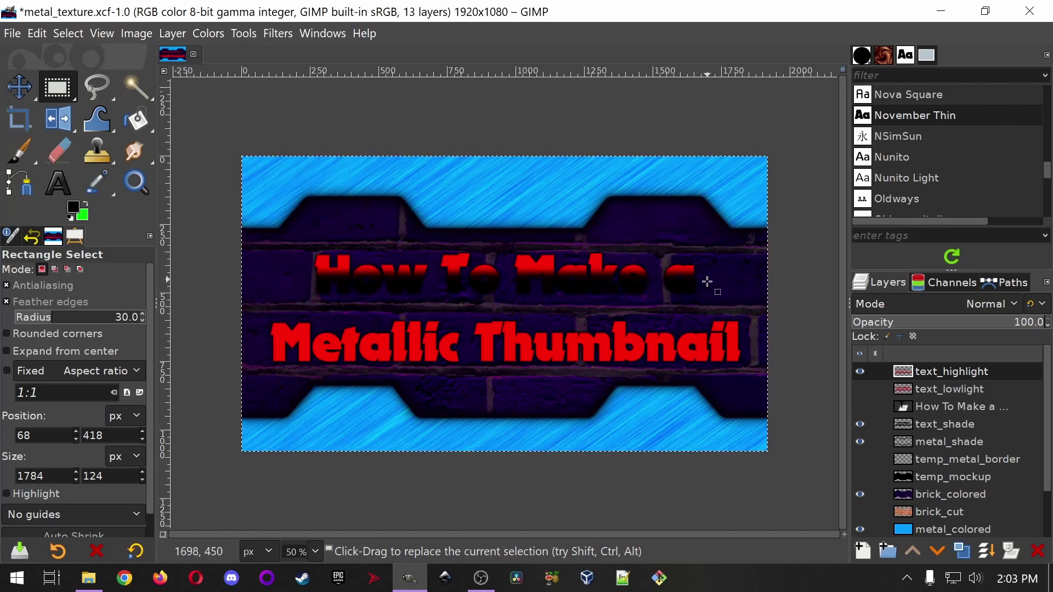
key(ctrl)
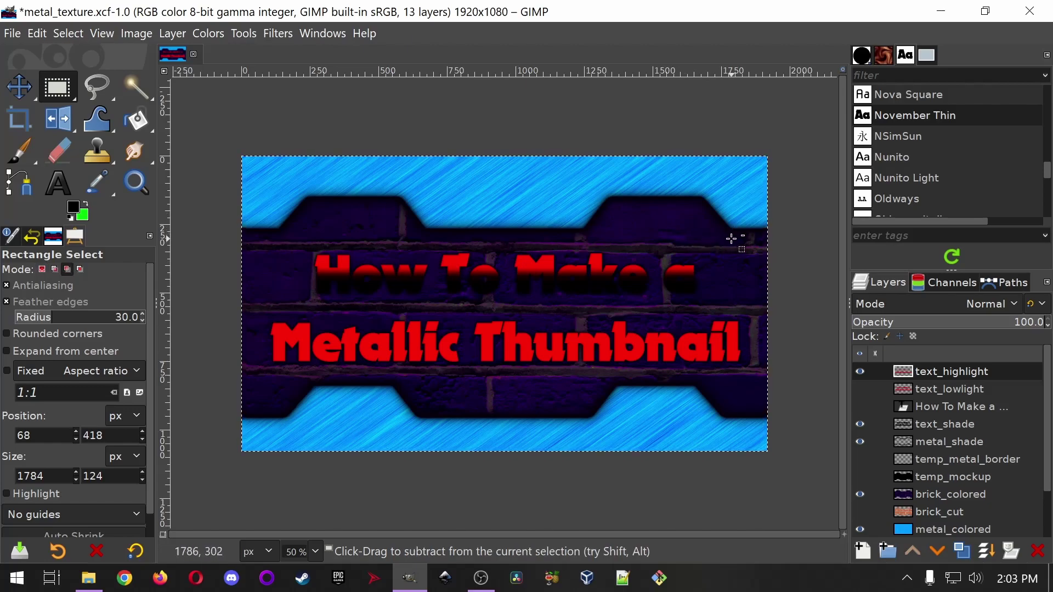
key(ctrl+z)
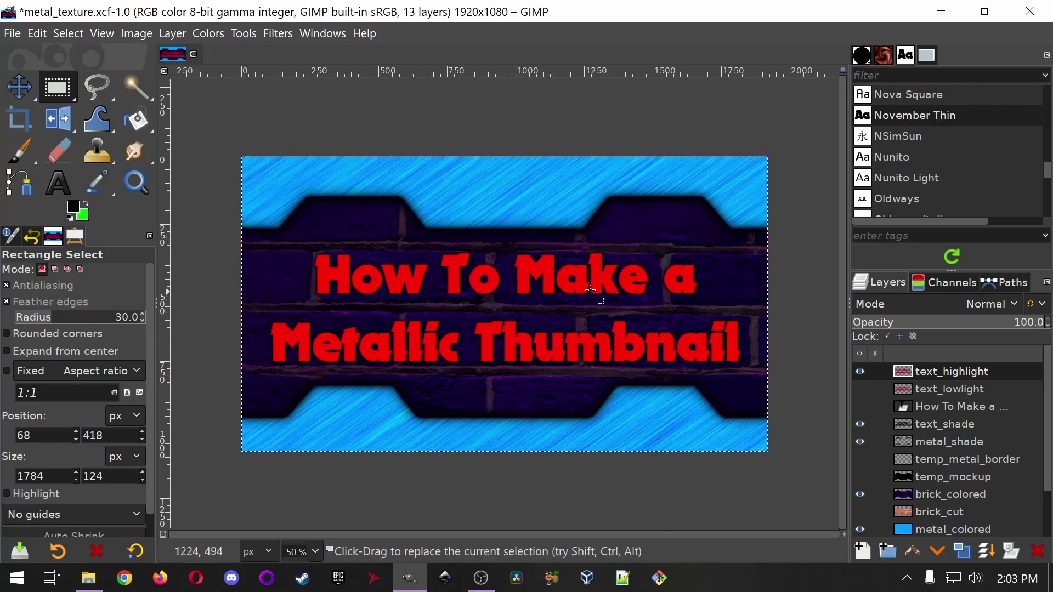
- Switch to Free Select and set its feathered-edge radius to 34.0
click(94, 89)
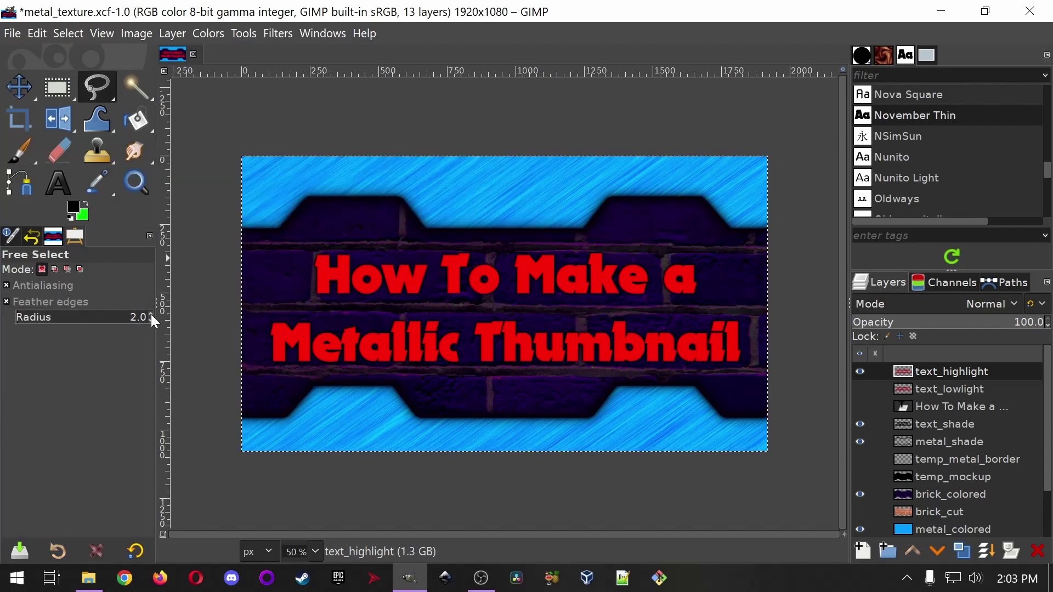
scroll(150, 314, up, 8)
scroll(150, 314, up, 20)
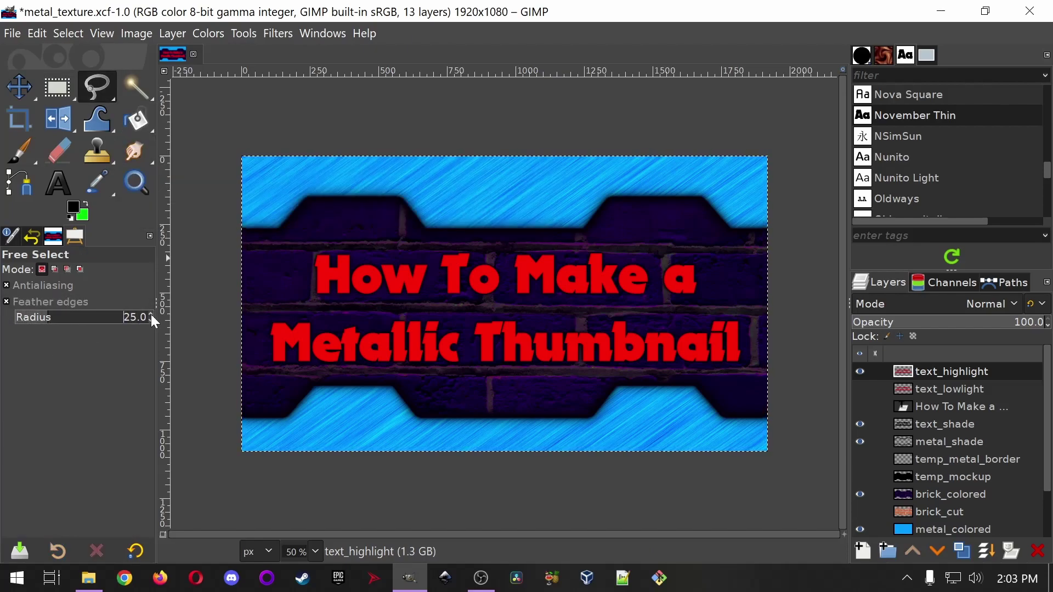
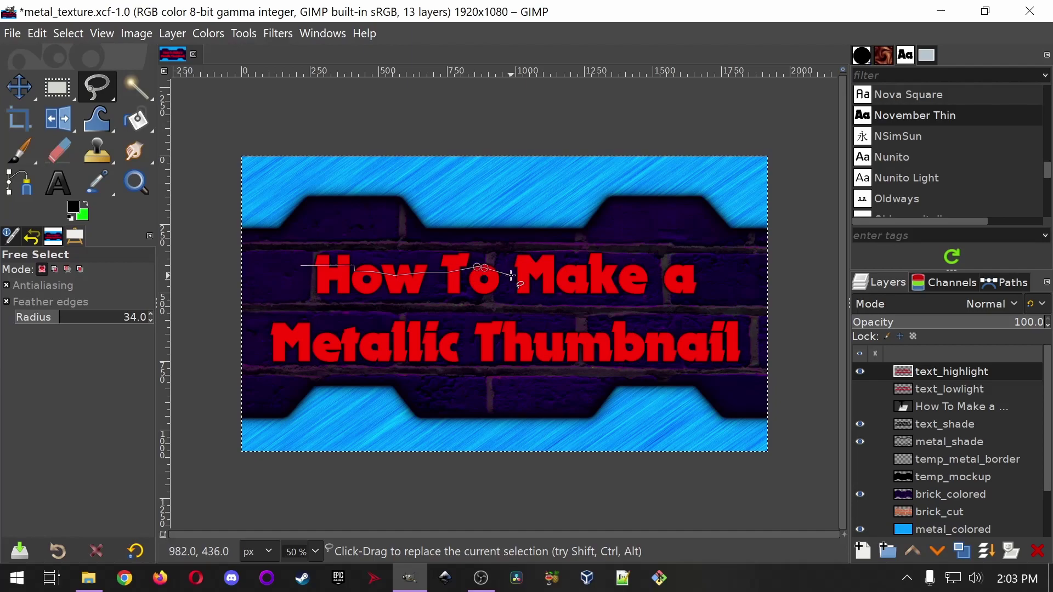
- Try to cut the upper part of the title's first line on text_highlight with a freehand polygonal selection
click(744, 248)
click(540, 192)
click(320, 220)
click(262, 245)
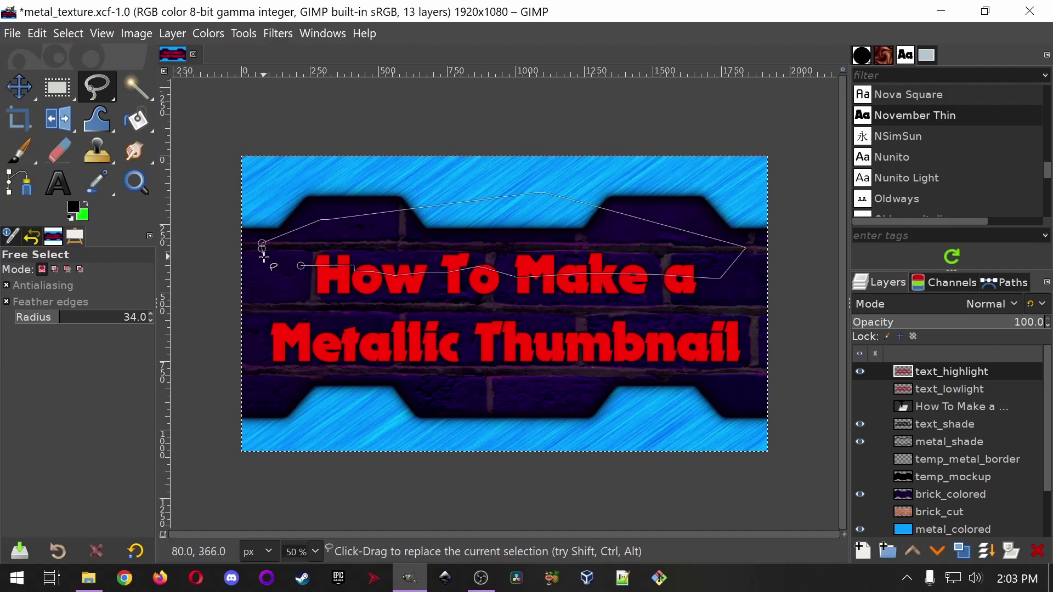
click(282, 267)
click(300, 265)
key(Return)
key(ctrl+x)
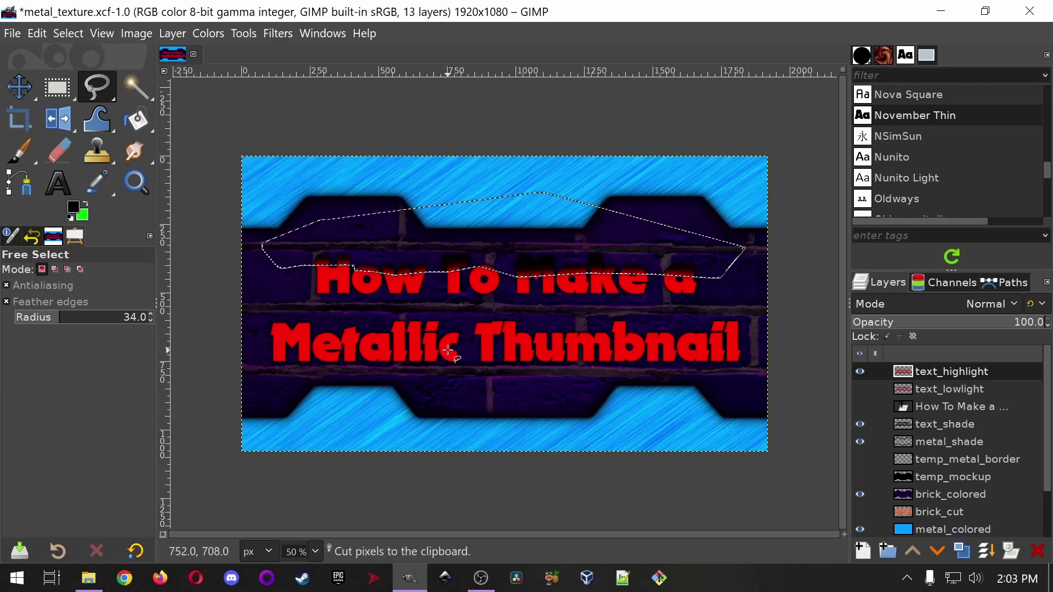
key(ctrl+shift+a)
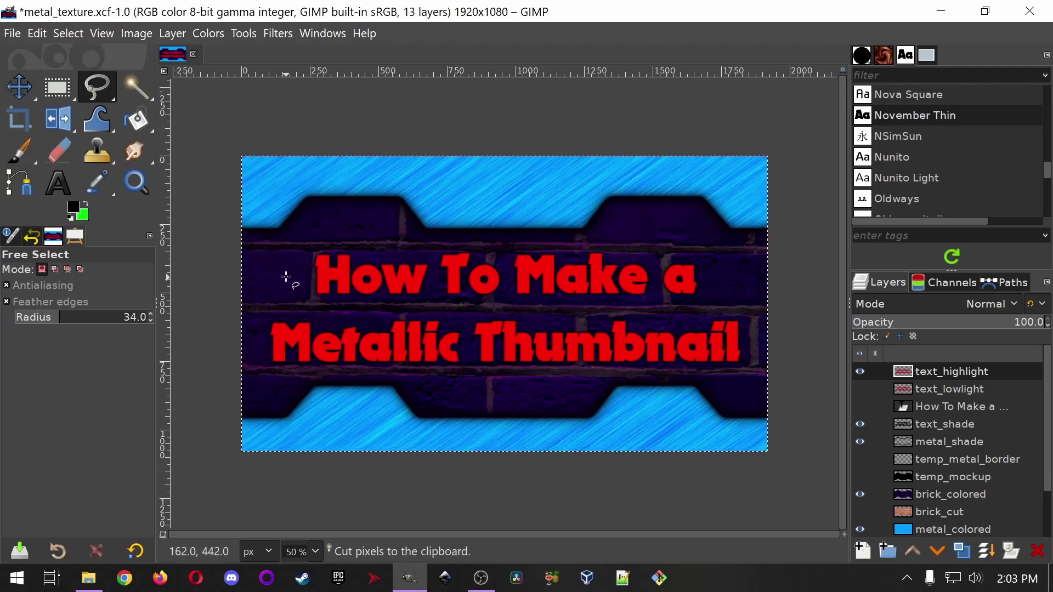
- Try to cut the lower part of the title's first line on text_highlight with a feathered freehand selection
scroll(301, 284, up, 2)
scroll(301, 282, down, 1)
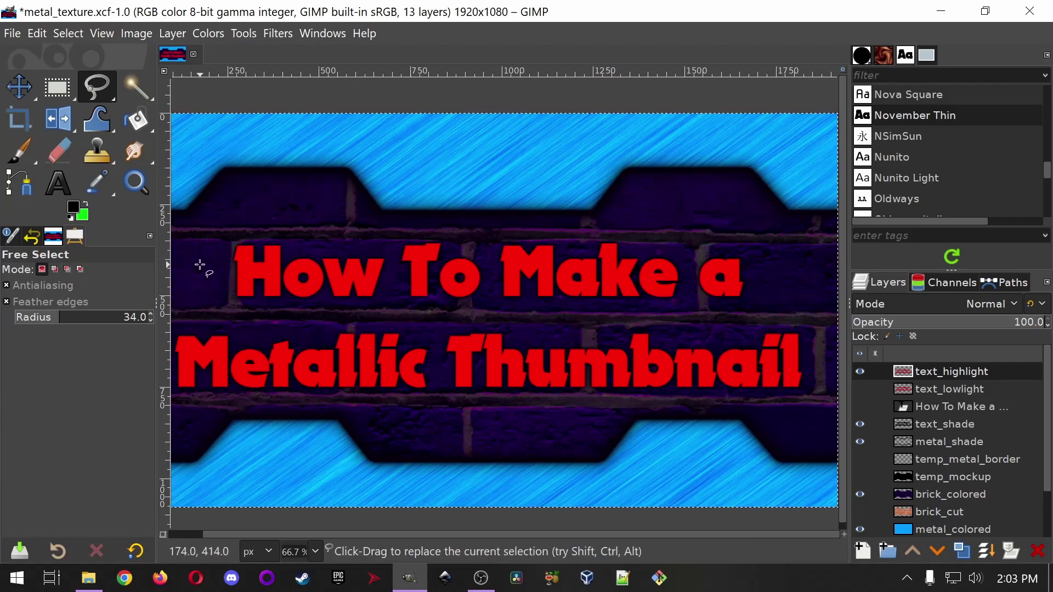
mouse_move(200, 266)
mouse_down()
mouse_move(764, 274)
mouse_move(768, 319)
mouse_move(628, 329)
mouse_move(575, 313)
mouse_move(499, 312)
mouse_move(248, 326)
mouse_move(207, 317)
mouse_move(178, 290)
mouse_move(199, 265)
mouse_up()
key(Return)
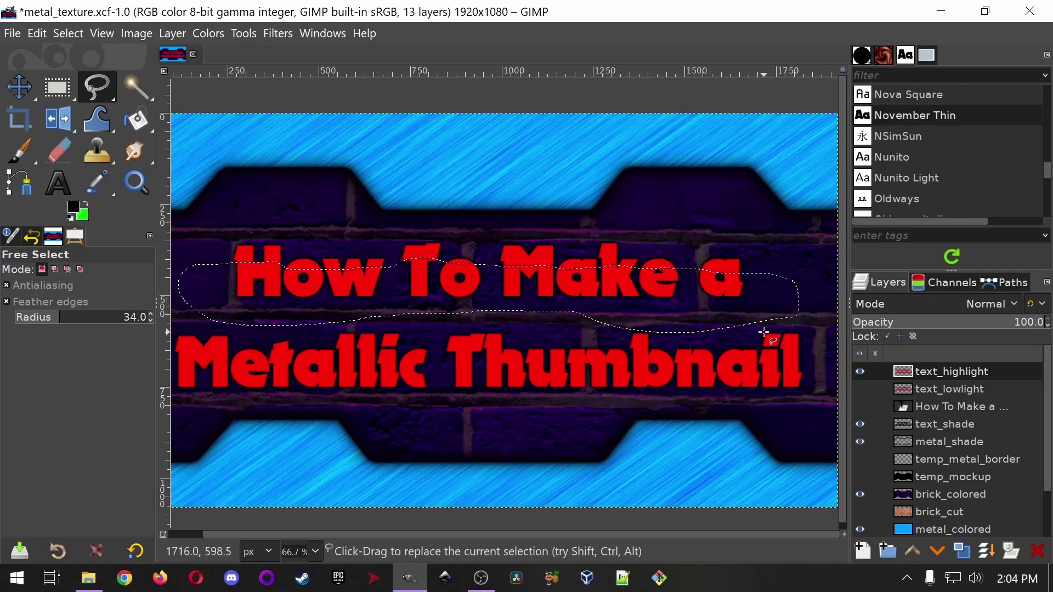
key(Delete)
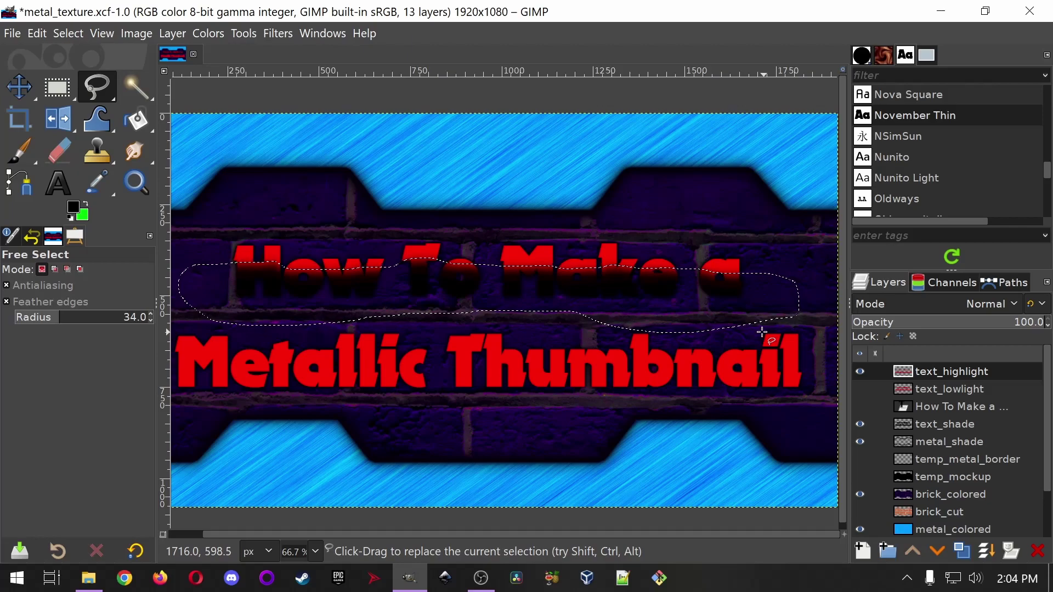
key(ctrl)
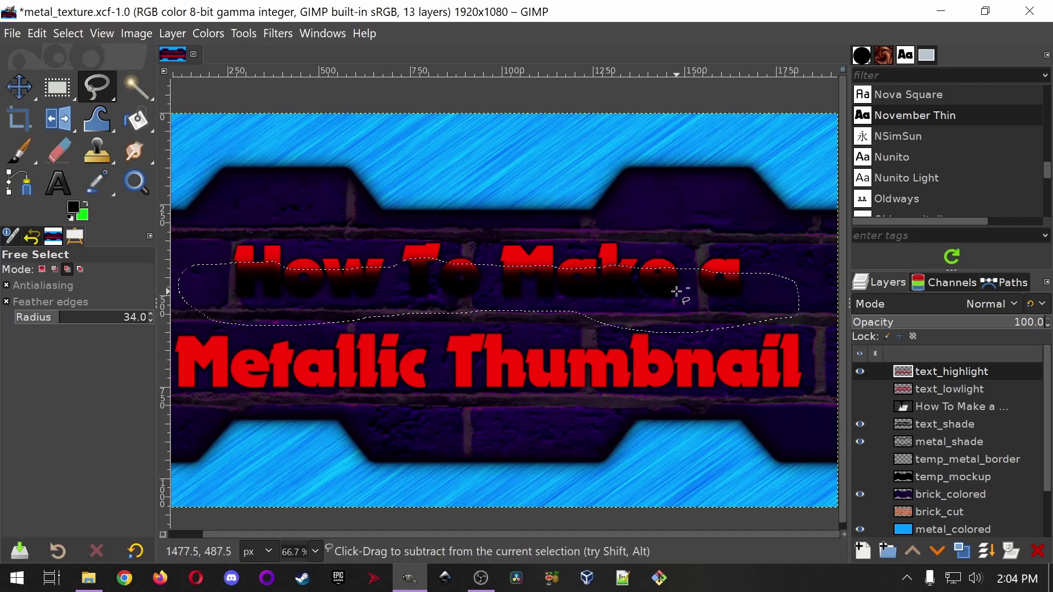
key(ctrl+z)
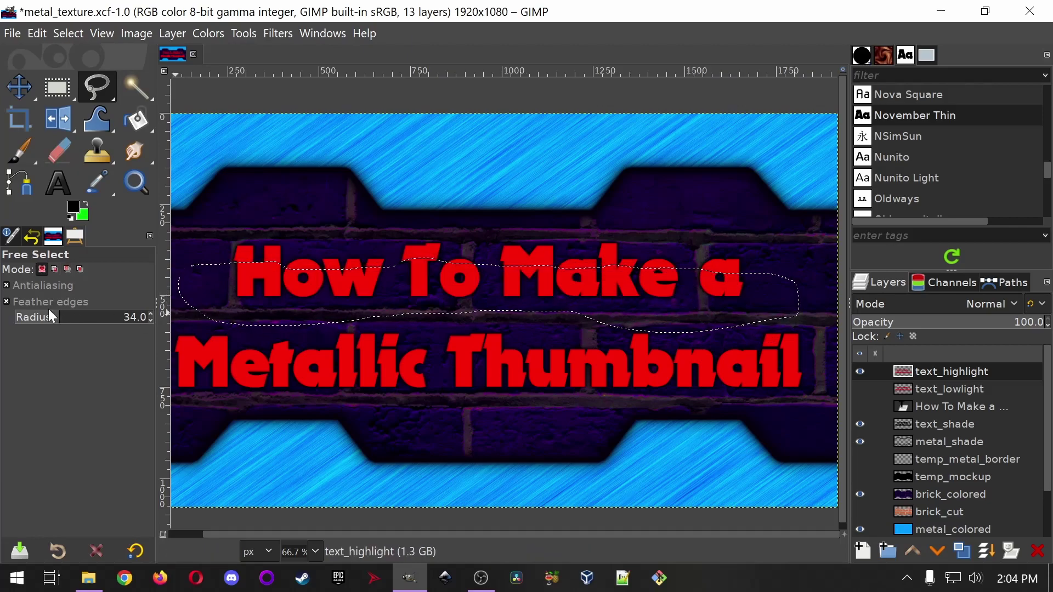
- Cut the lower part of the title's first line on text_highlight with a wavy freehand selection feathered by 34.0, and deselect
key(1)
mouse_move(234, 213)
mouse_down()
mouse_move(316, 213)
mouse_move(349, 231)
mouse_move(505, 217)
mouse_move(582, 229)
mouse_move(709, 220)
mouse_move(792, 229)
mouse_up()
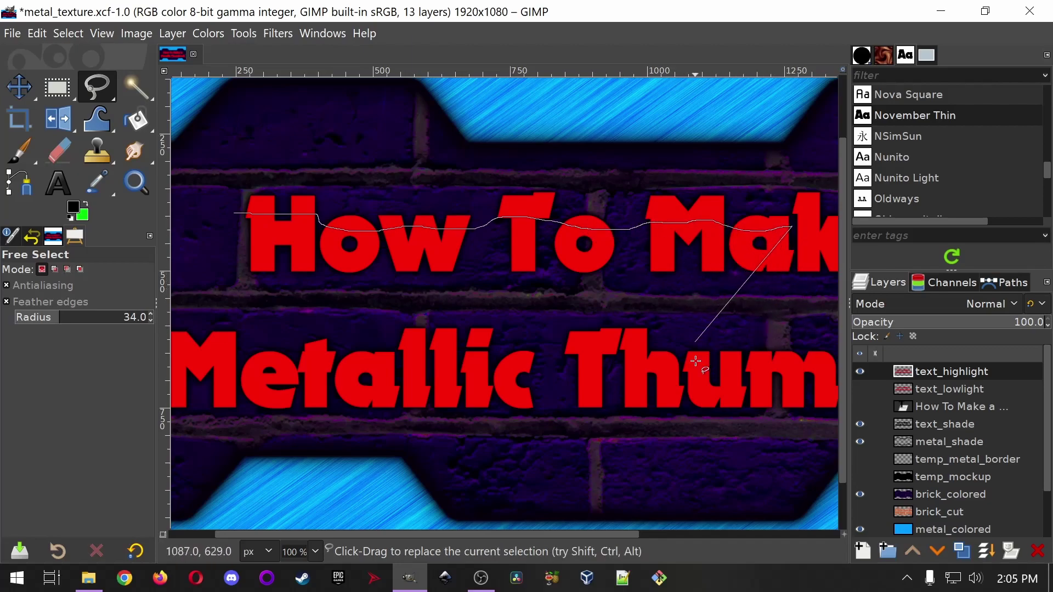
drag(601, 532, 808, 526)
mouse_move(484, 222)
mouse_down()
mouse_move(558, 232)
mouse_move(779, 249)
mouse_move(491, 307)
mouse_move(185, 305)
mouse_up()
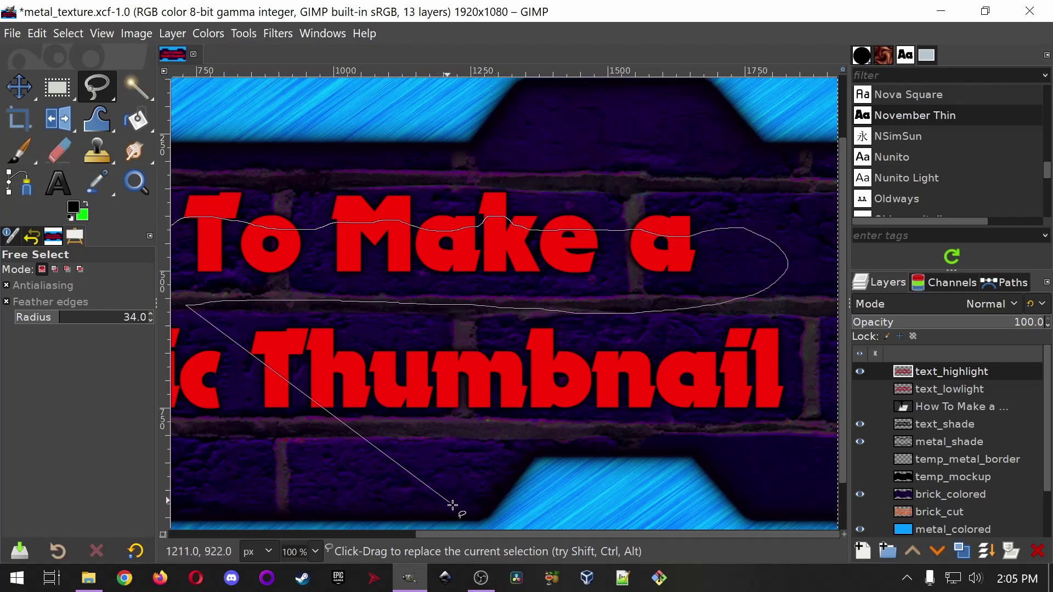
drag(480, 536, 215, 496)
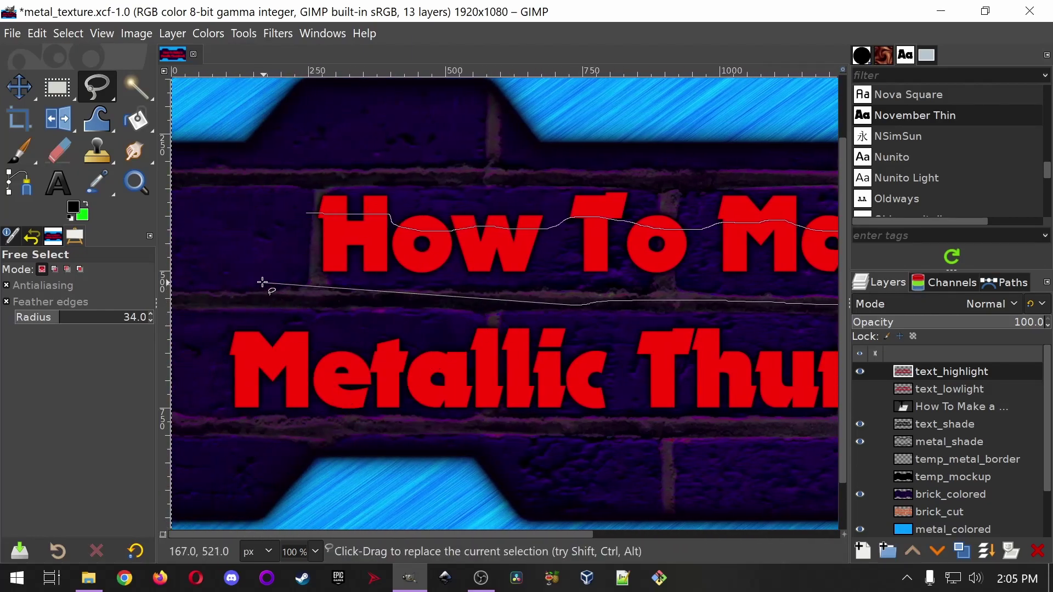
click(216, 294)
click(265, 180)
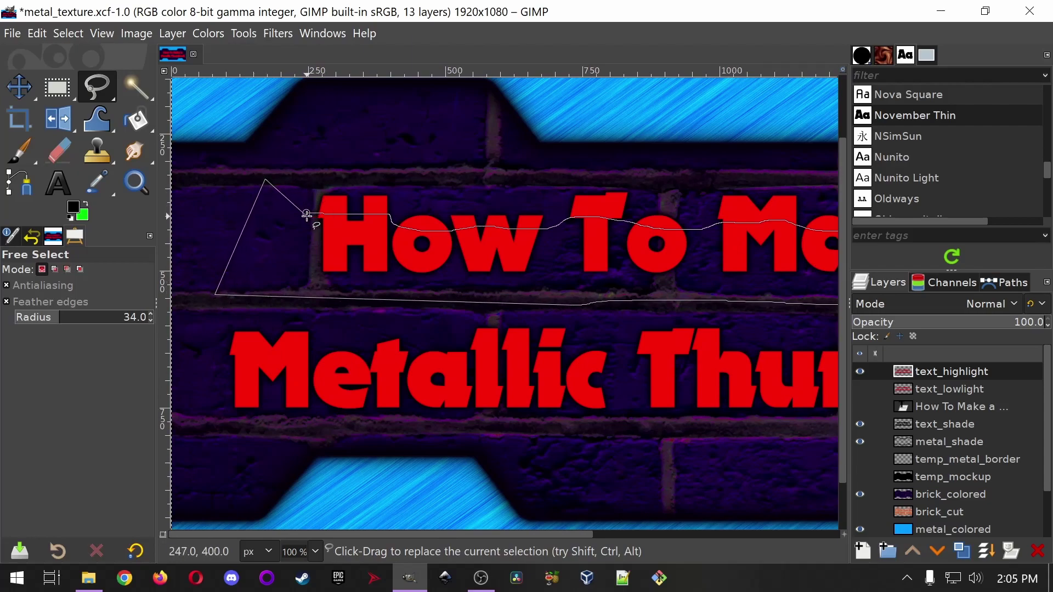
click(306, 213)
key(Return)
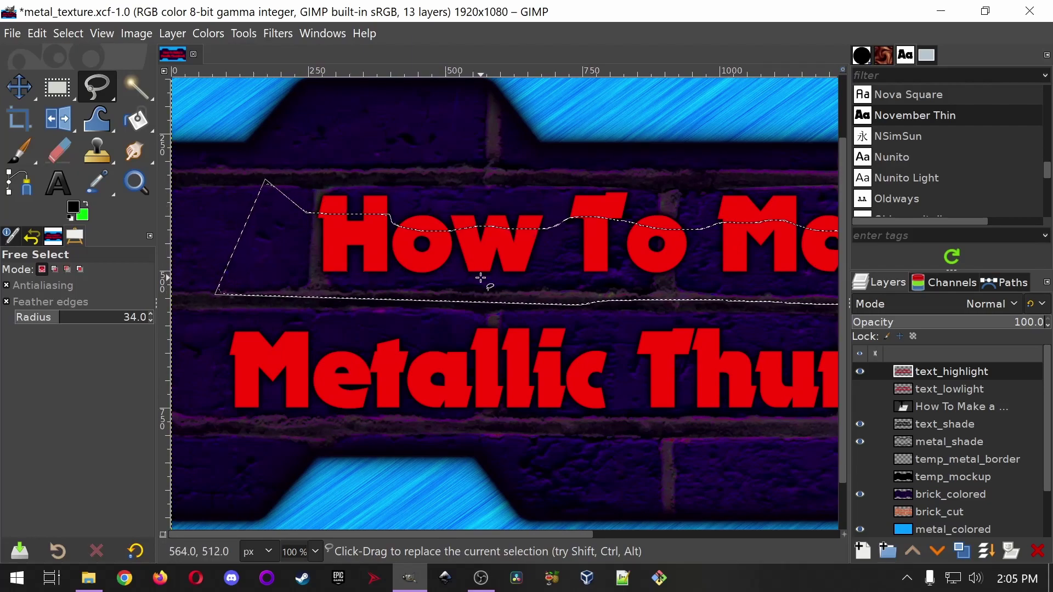
key(Delete)
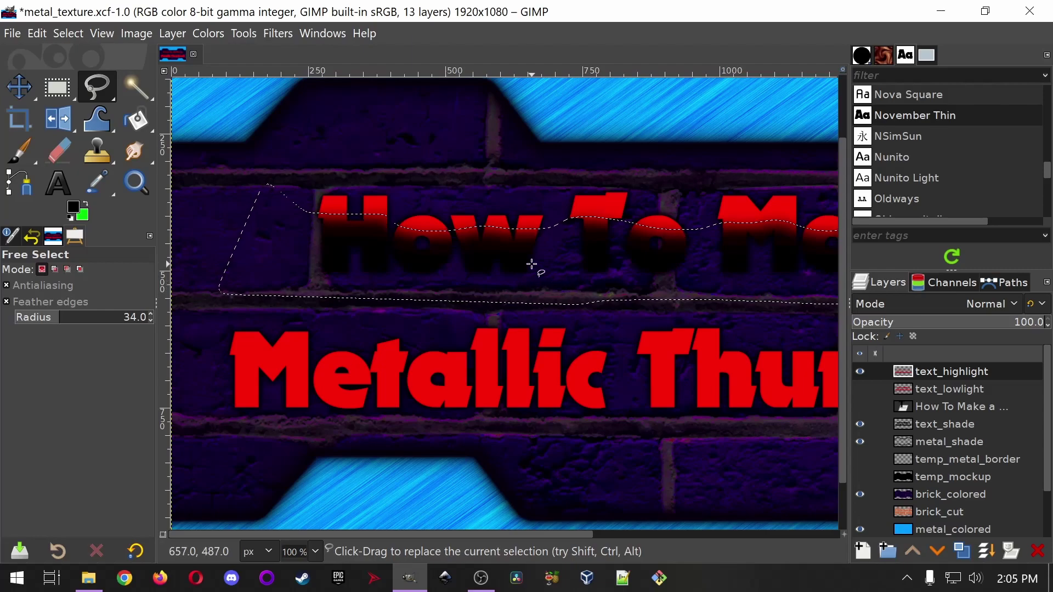
scroll(508, 377, down, 2)
scroll(504, 382, up, 1)
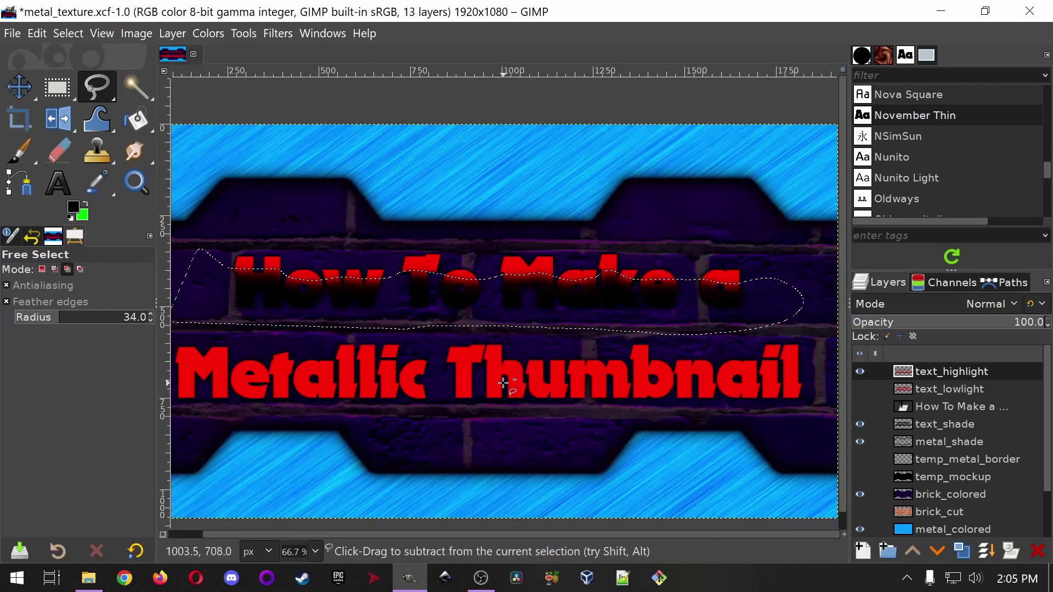
key(ctrl+shift+a)
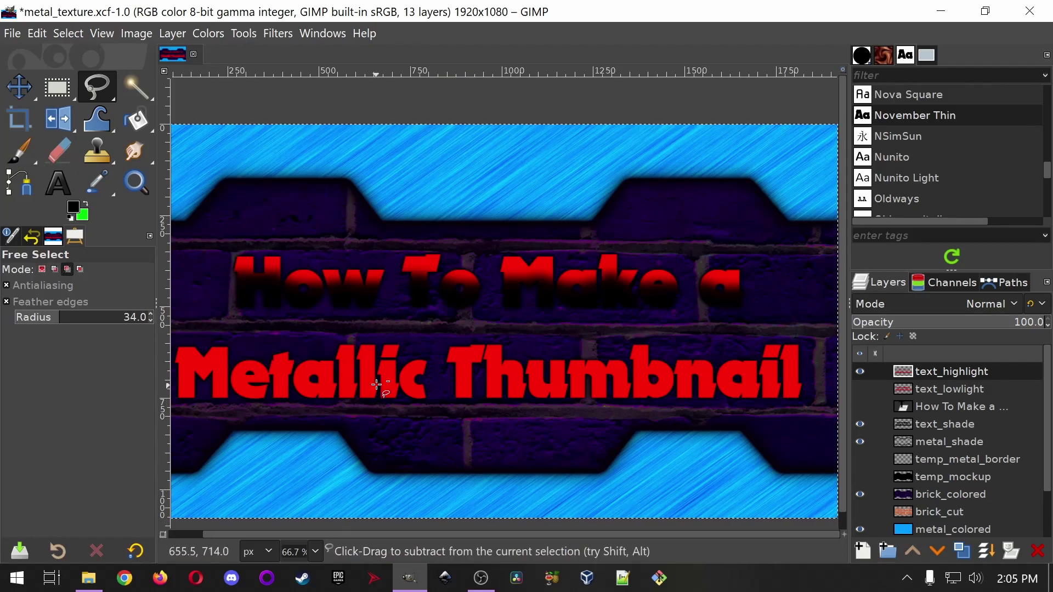
- Cut the lower part of the title's second line on text_highlight with a feathered freehand selection grown by 10 px, and deselect
scroll(395, 381, down, 1)
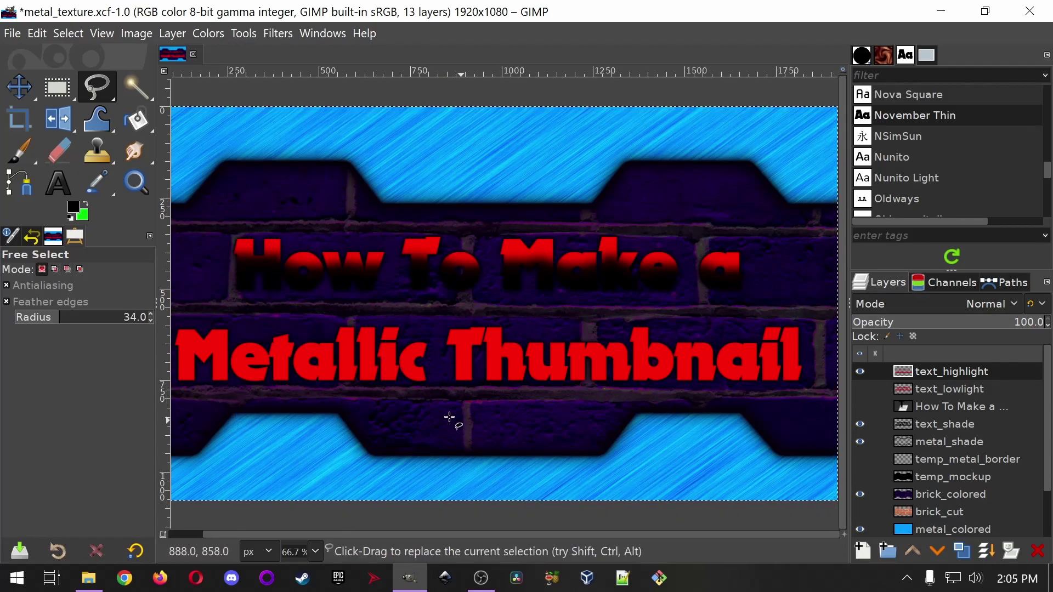
drag(479, 535, 473, 534)
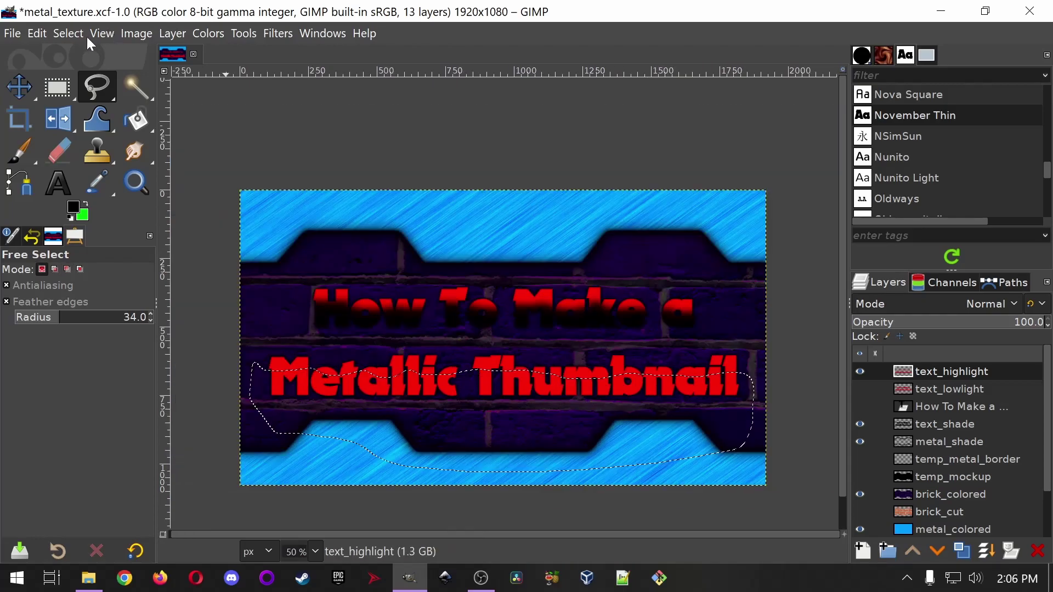
click(68, 34)
click(91, 269)
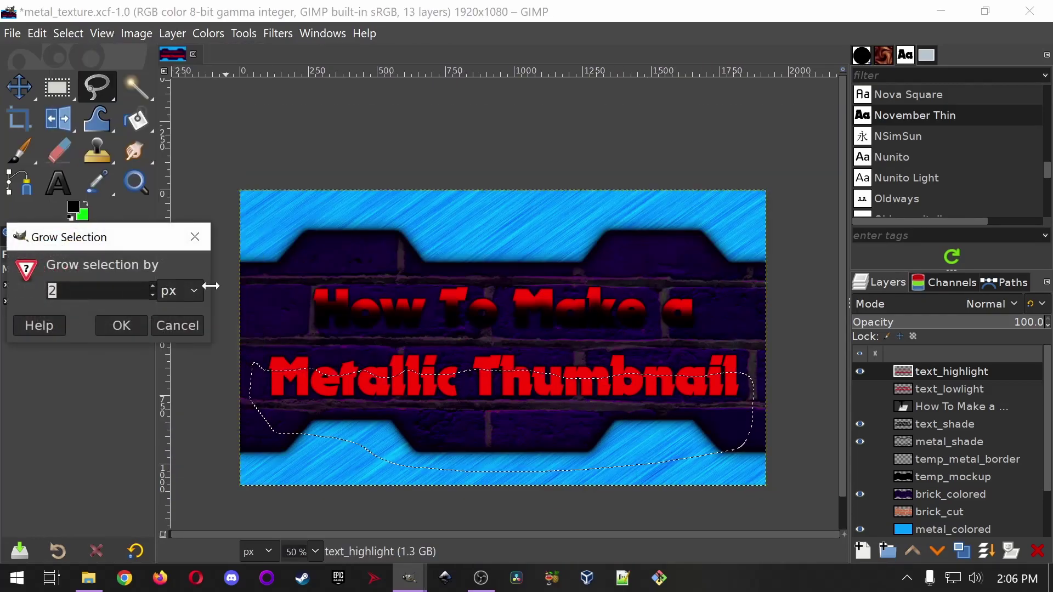
text(10)
click(122, 328)
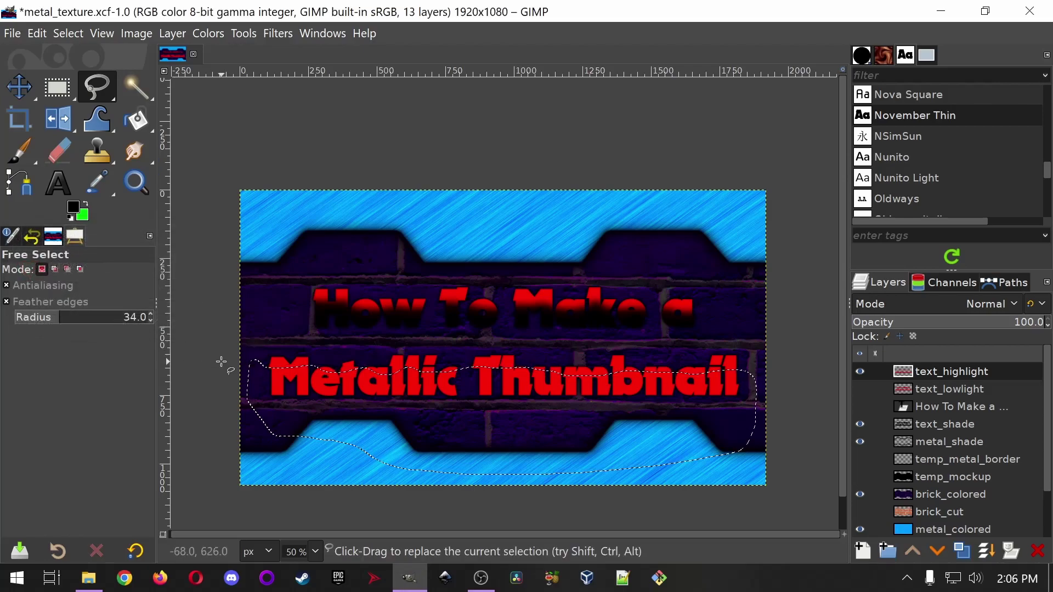
key(Delete)
key(ctrl+shift+a)
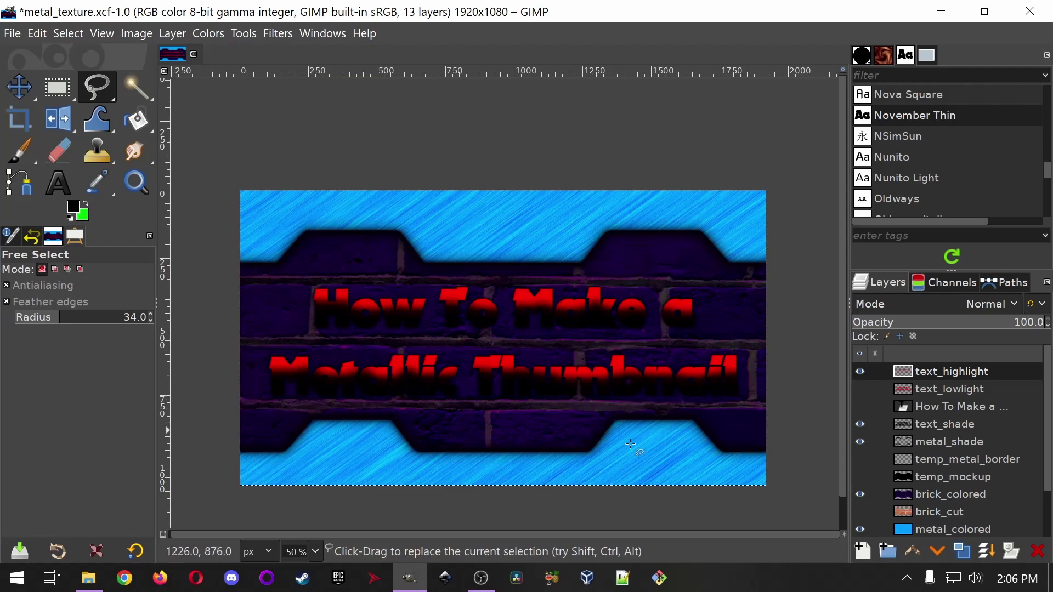
- Show the original title text layer beneath text_highlight and open Colorize for the text_highlight layer
click(940, 409)
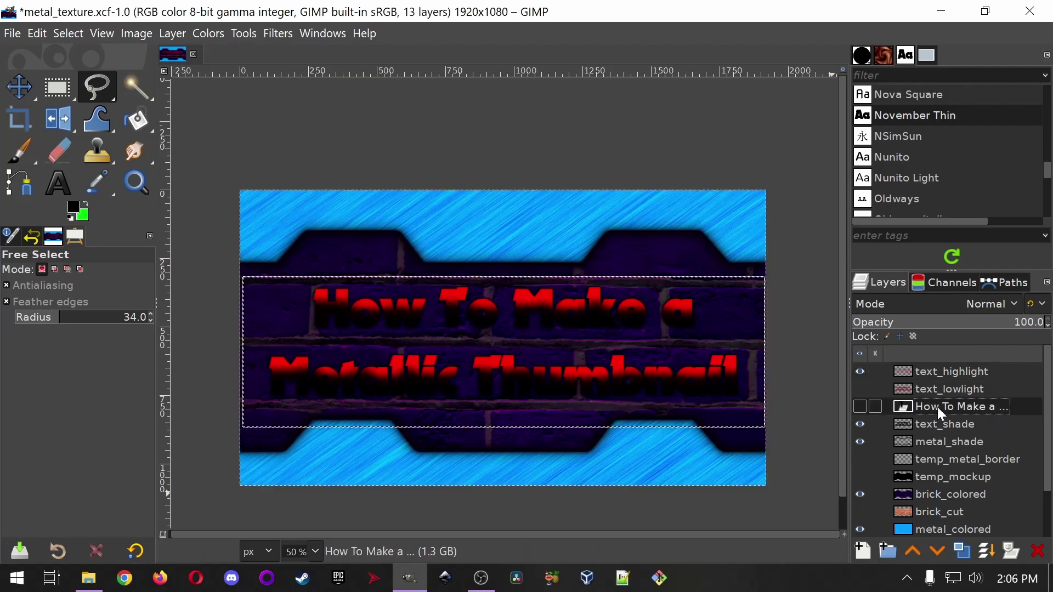
click(951, 379)
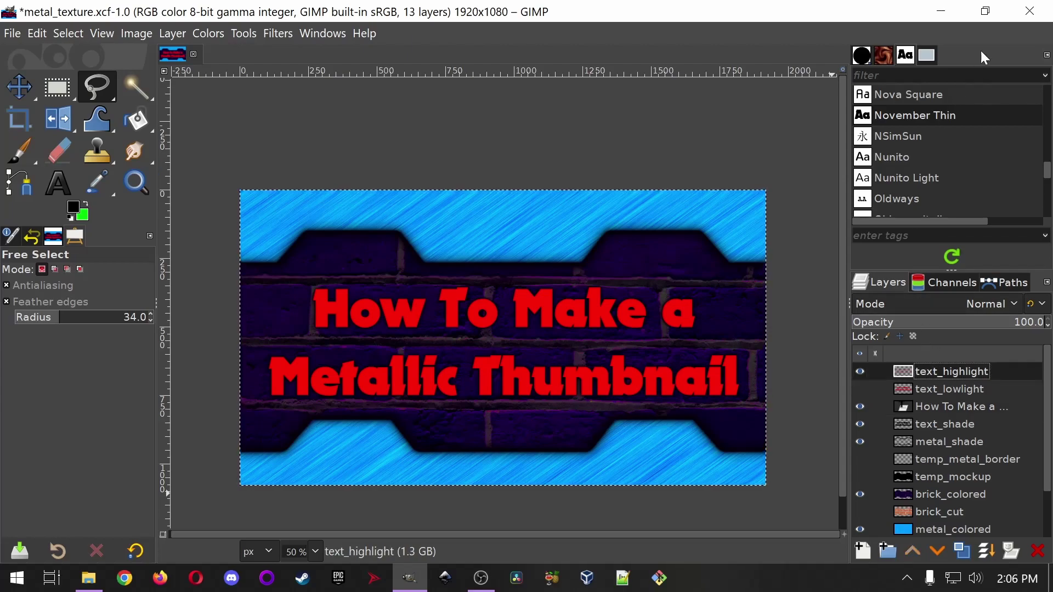
click(992, 17)
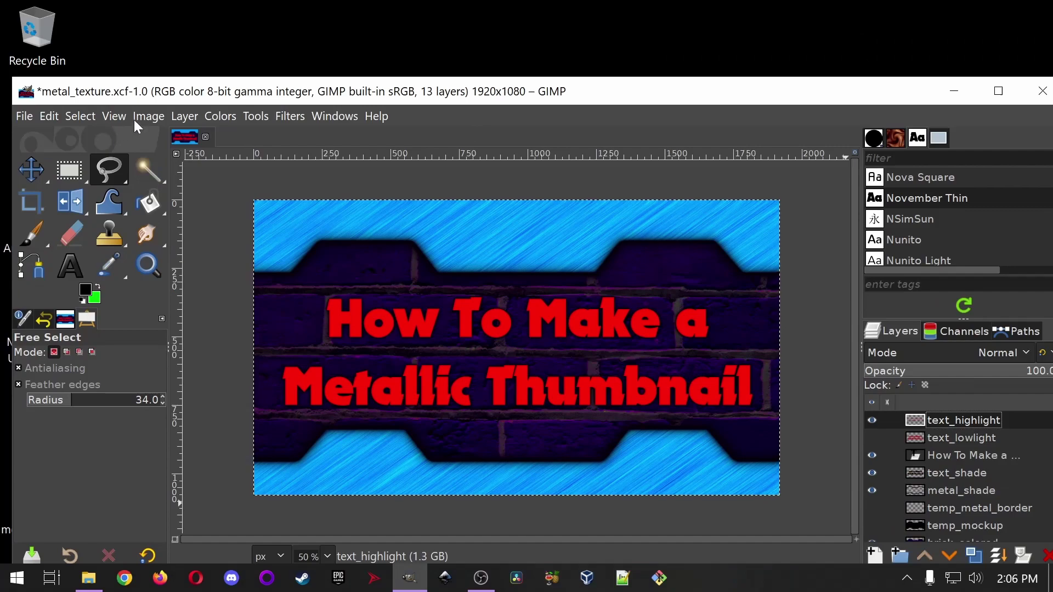
click(221, 117)
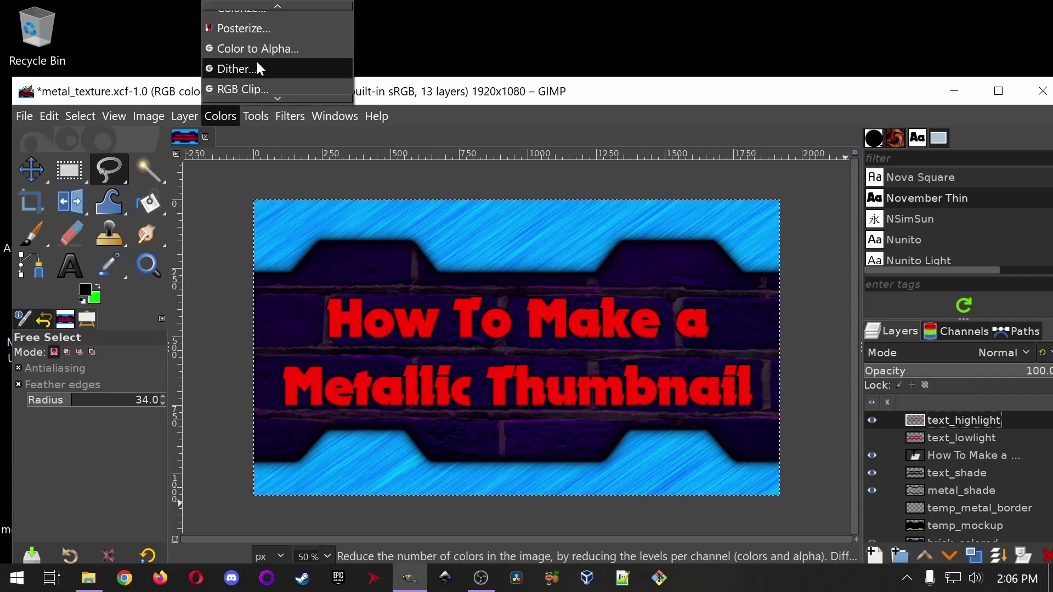
scroll(258, 61, up, 1)
scroll(263, 59, down, 2)
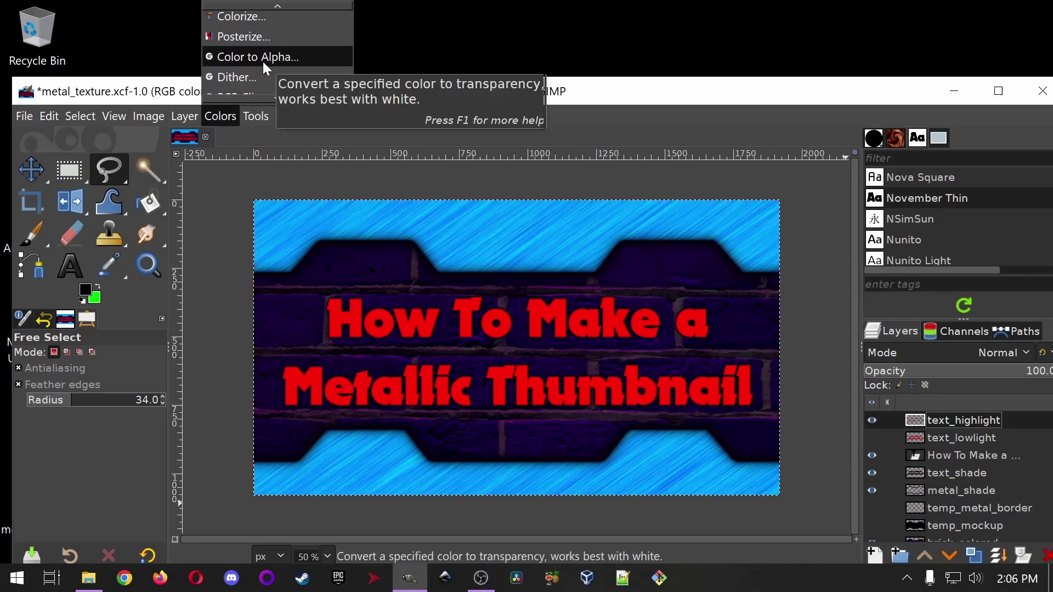
scroll(263, 61, up, 2)
scroll(269, 63, up, 5)
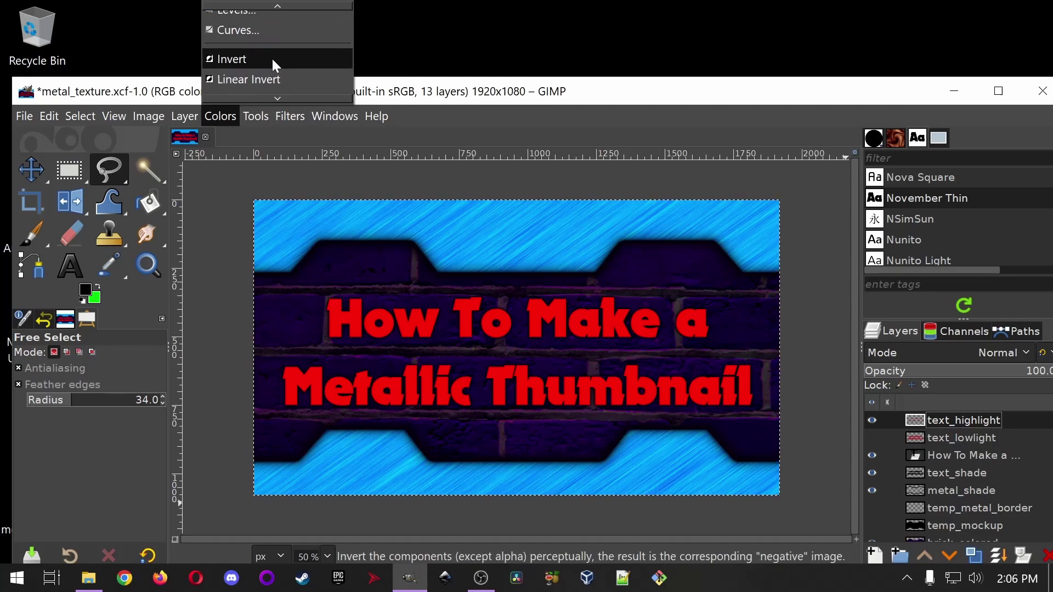
scroll(272, 56, up, 4)
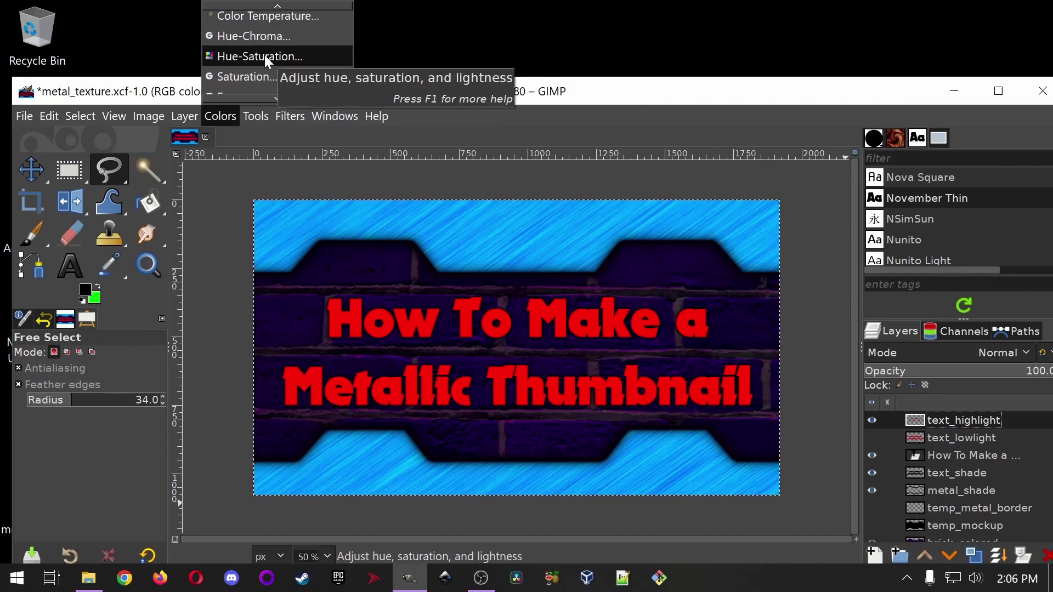
scroll(264, 55, down, 3)
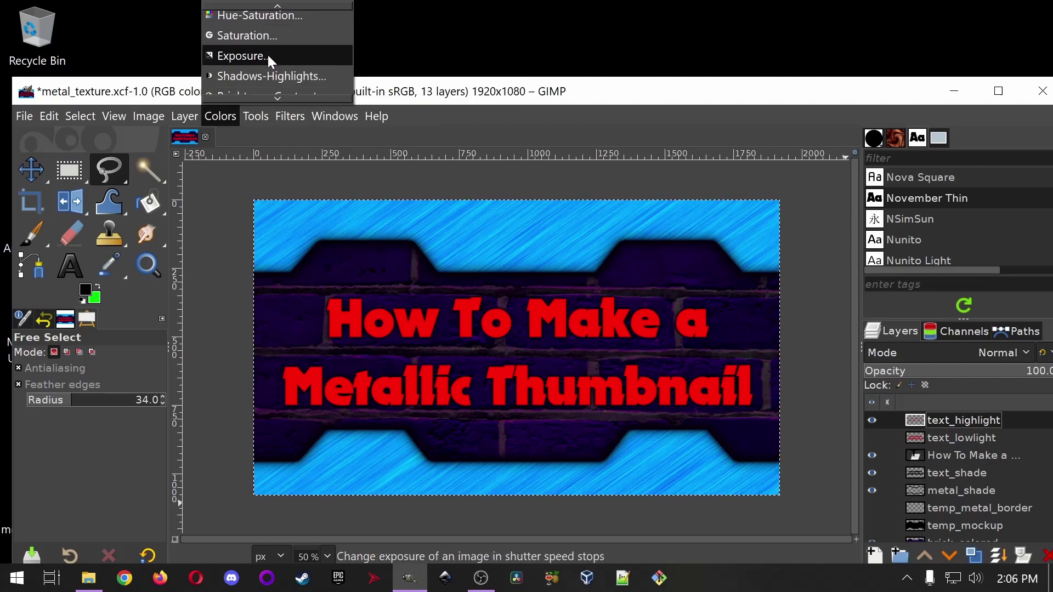
scroll(267, 53, down, 12)
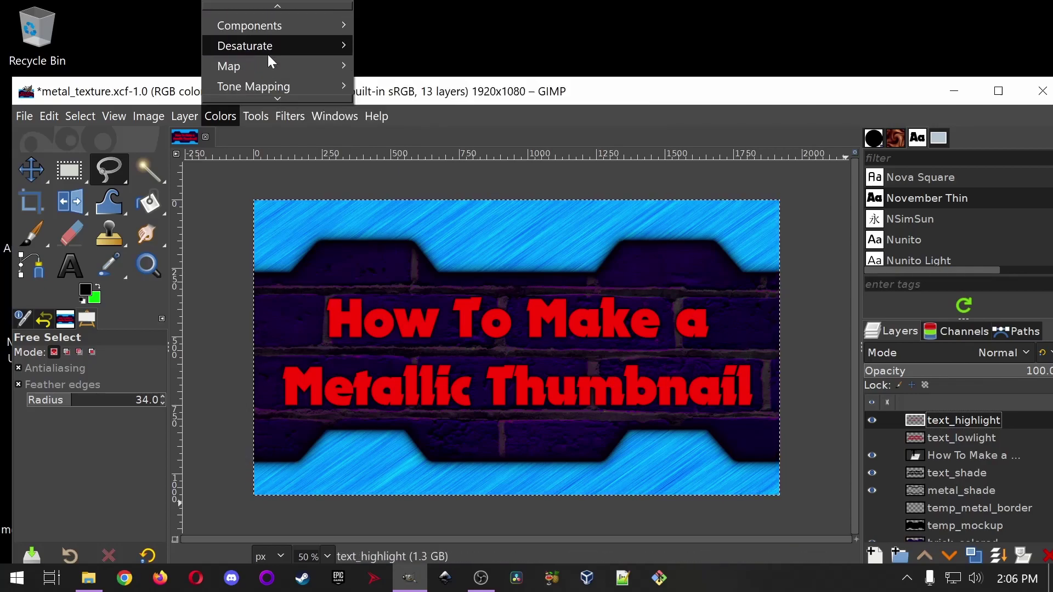
scroll(270, 57, down, 2)
click(256, 22)
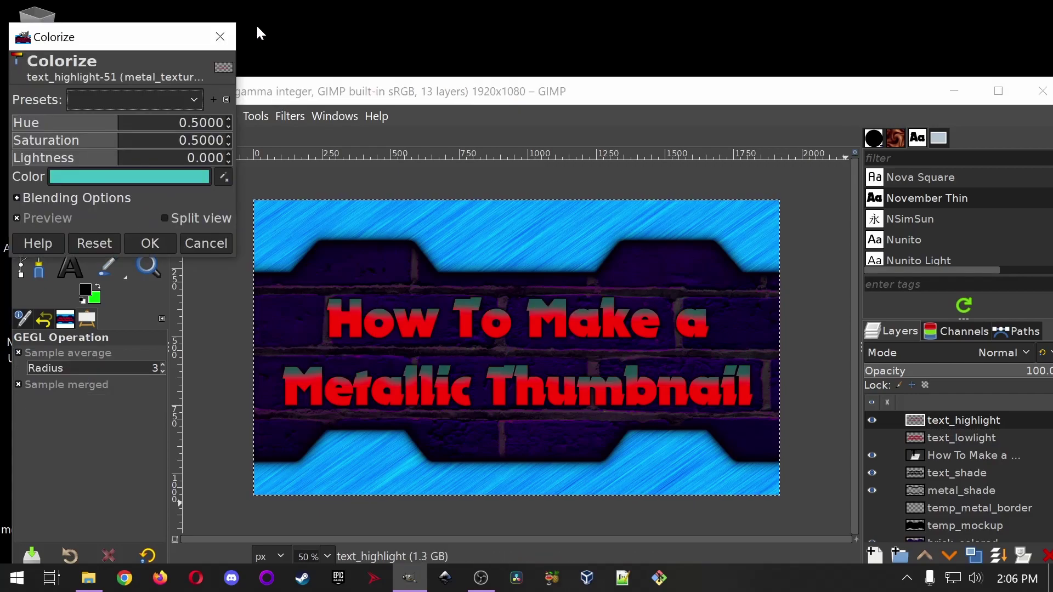
click(999, 91)
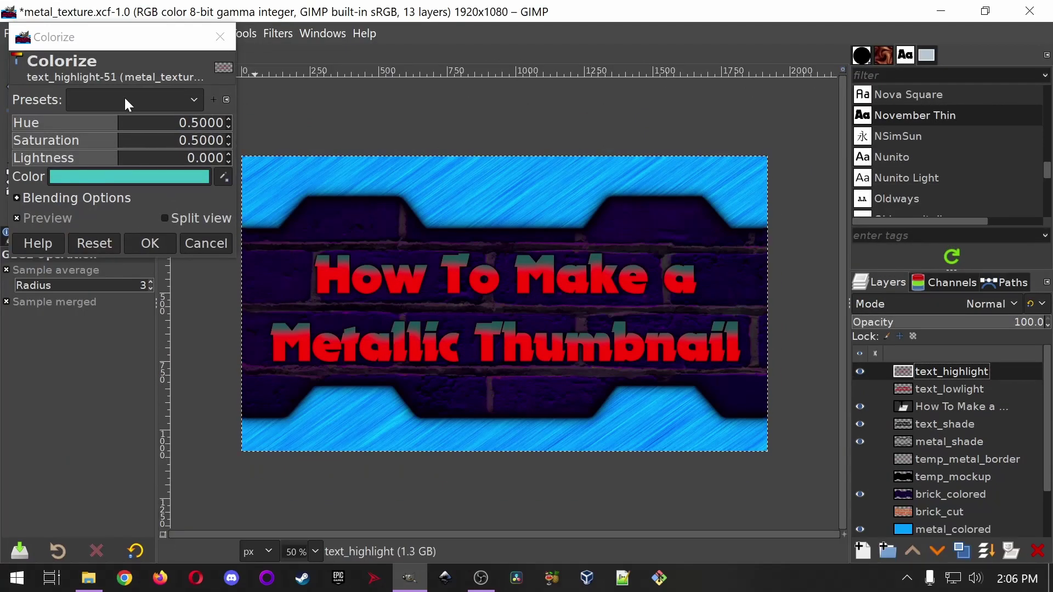
- Colorize text_highlight with hue 0.0284, saturation 1.0000 and lightness 0.402
drag(123, 122, 5, 129)
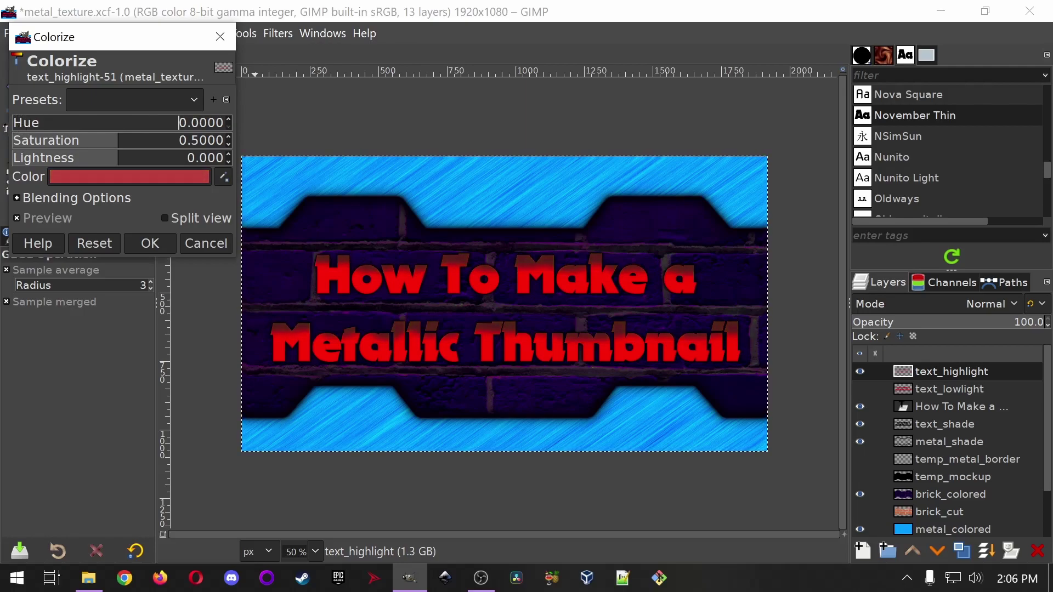
drag(132, 144, 231, 143)
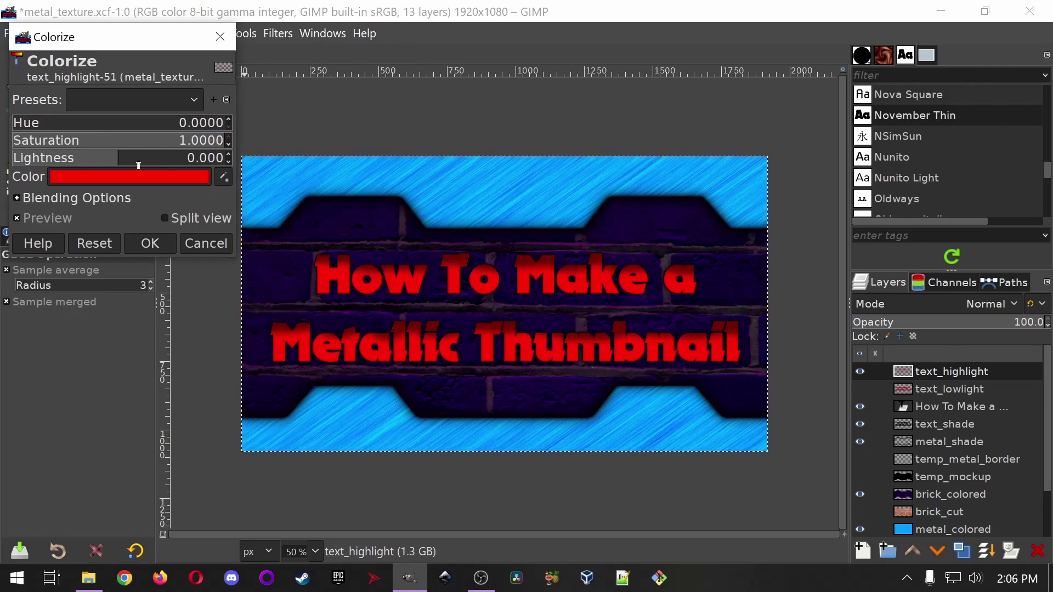
drag(137, 163, 185, 160)
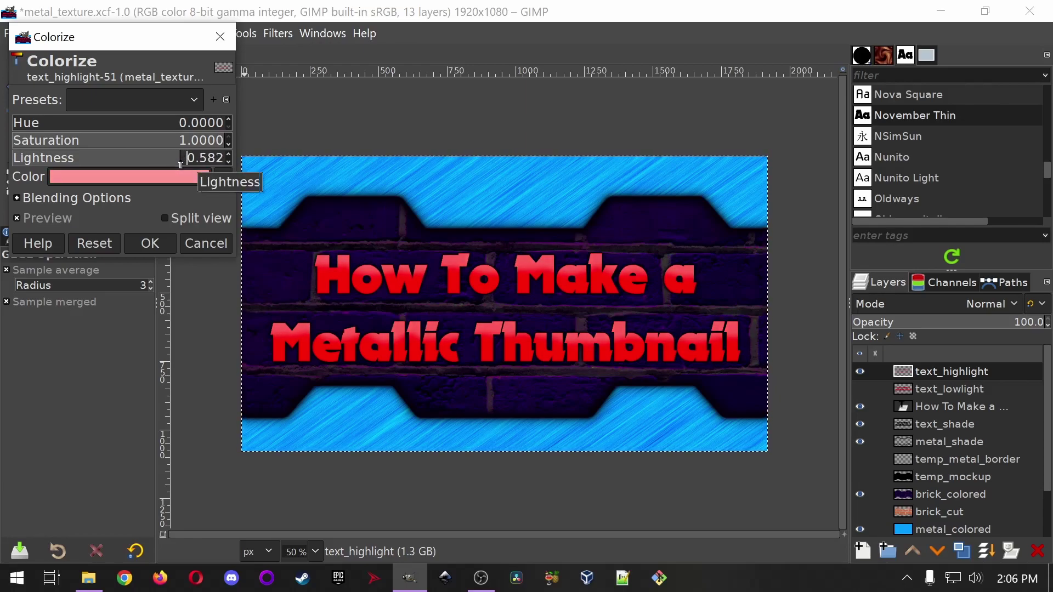
drag(184, 164, 176, 164)
click(20, 127)
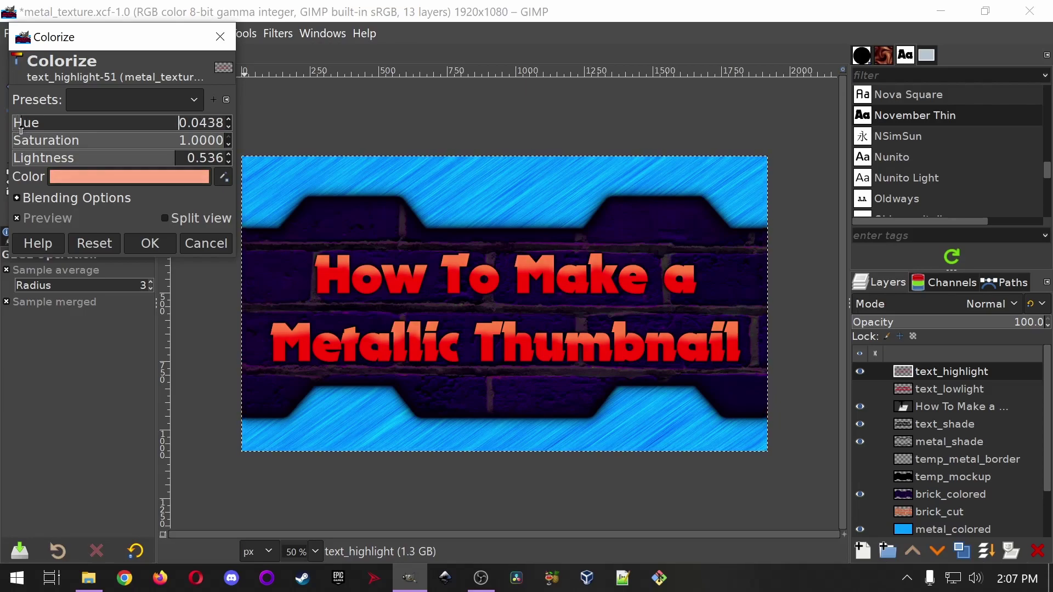
drag(21, 129, 19, 130)
mouse_move(146, 156)
mouse_down()
mouse_move(177, 156)
mouse_move(161, 156)
mouse_up()
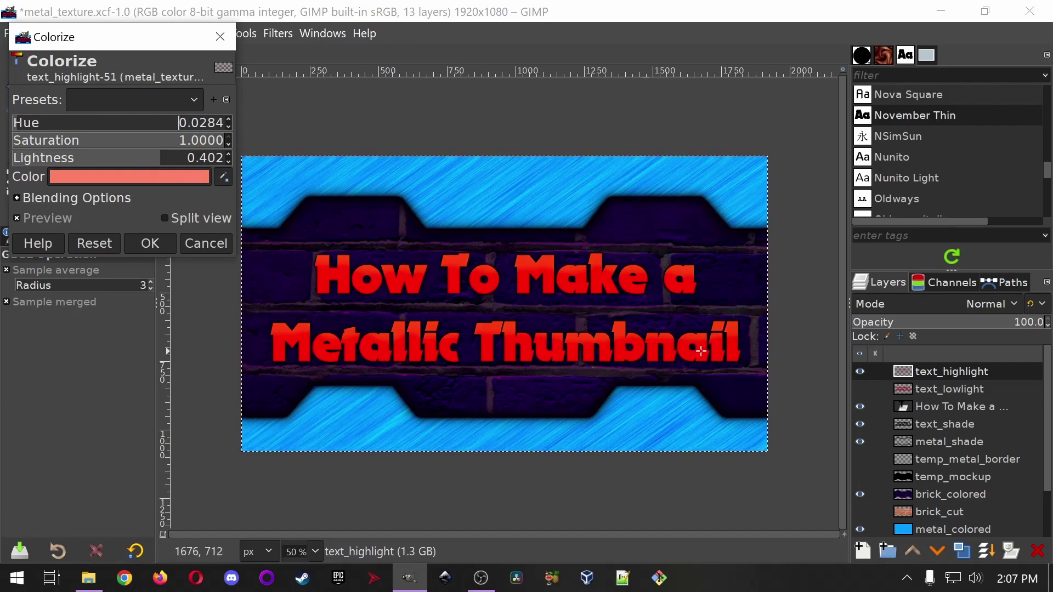
click(149, 247)
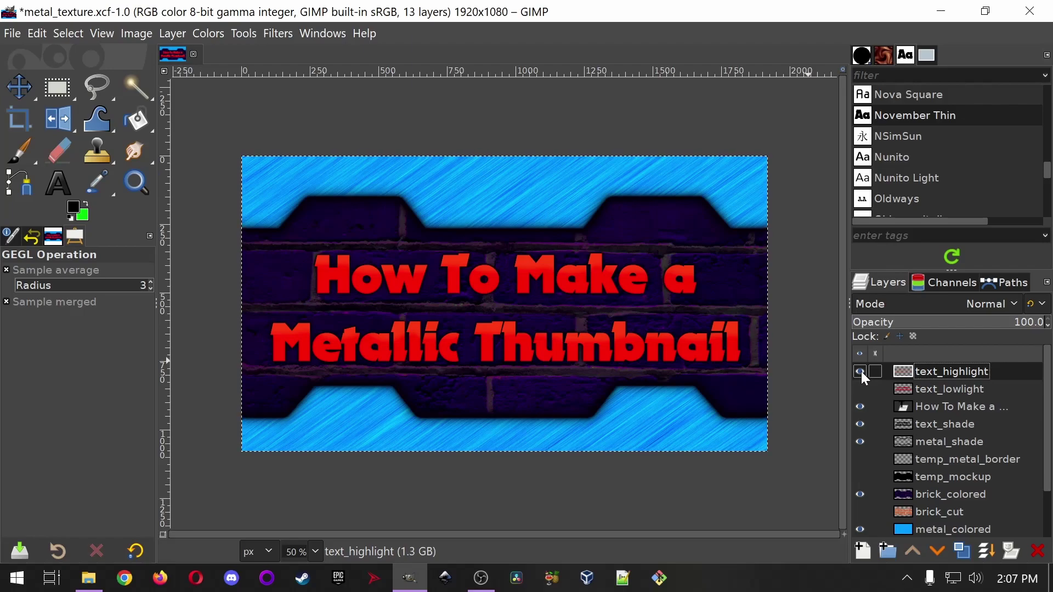
- With only text_lowlight's title showing, cut the upper part of its first line using a rectangle selection about 2184 × 382 px feathered by 30.0
click(975, 390)
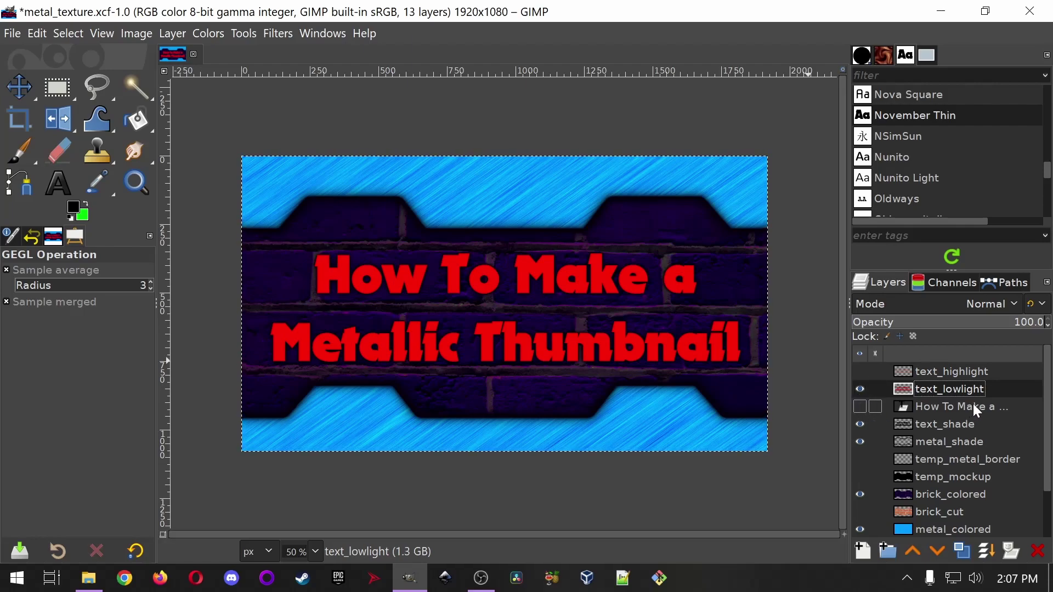
alt+click(950, 407)
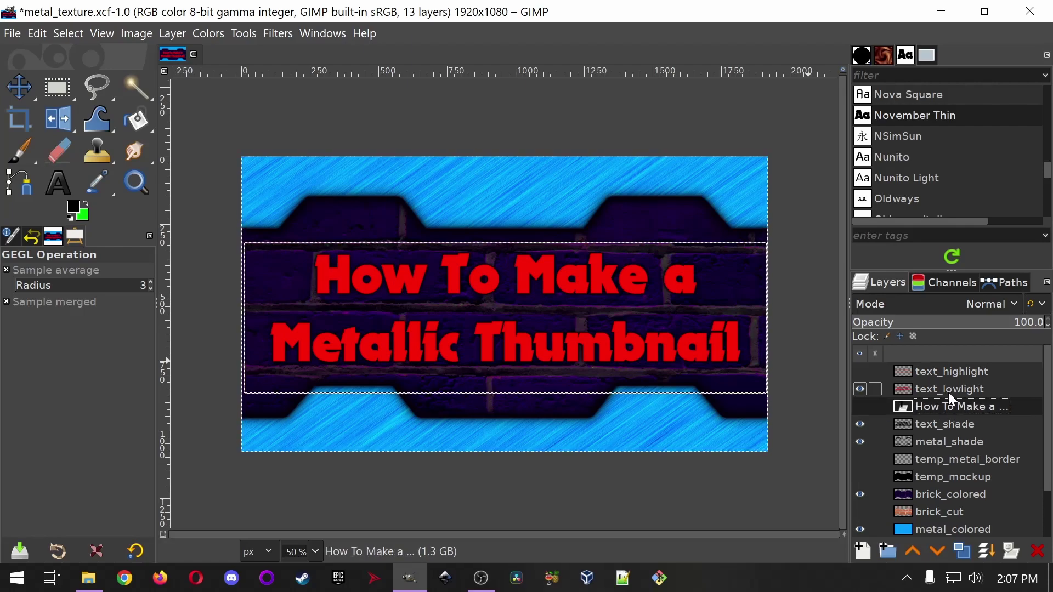
click(954, 390)
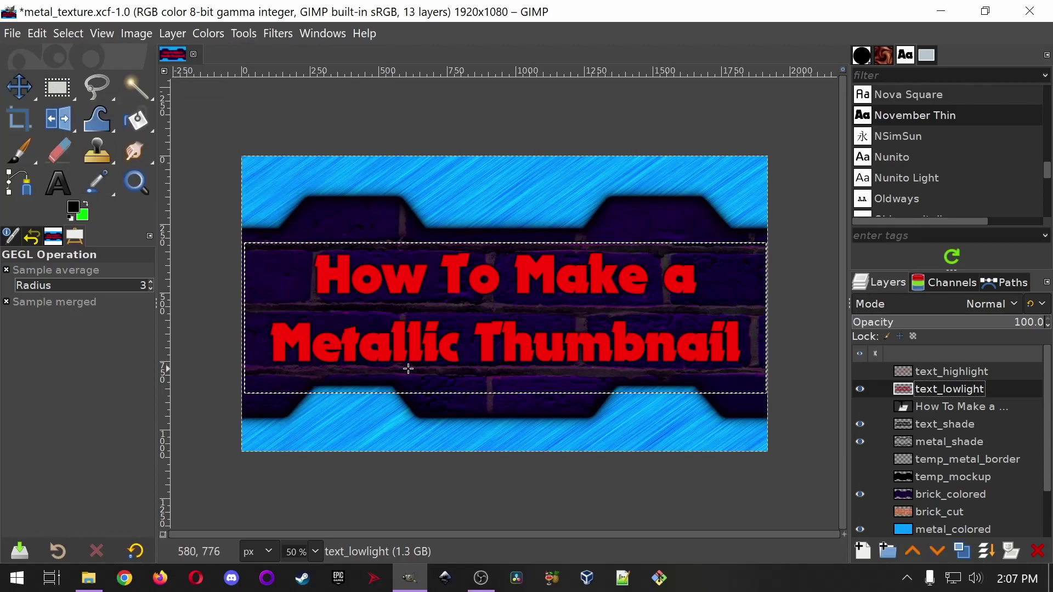
key(r)
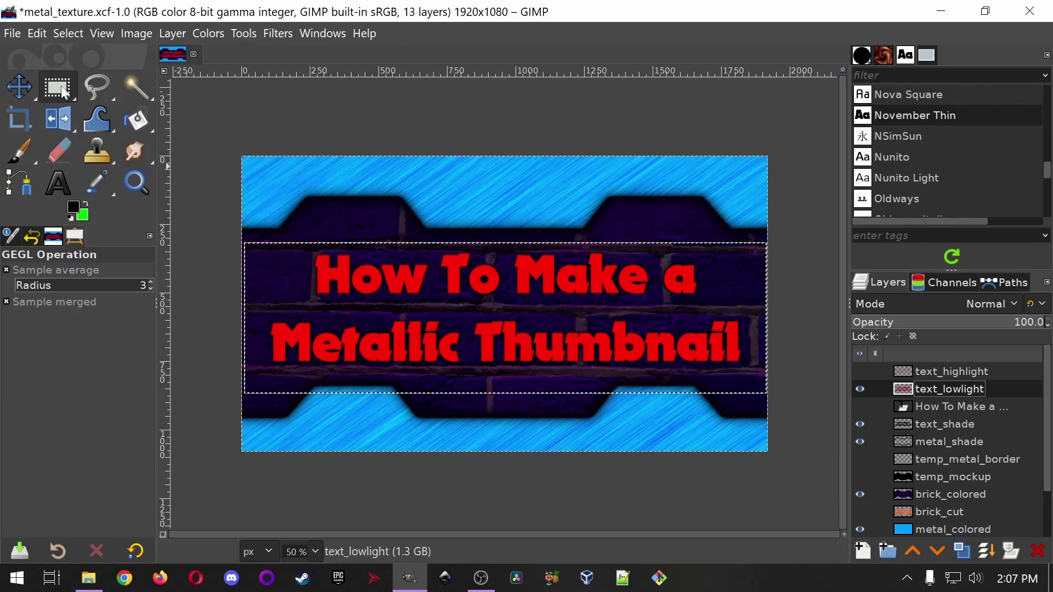
drag(220, 182, 819, 284)
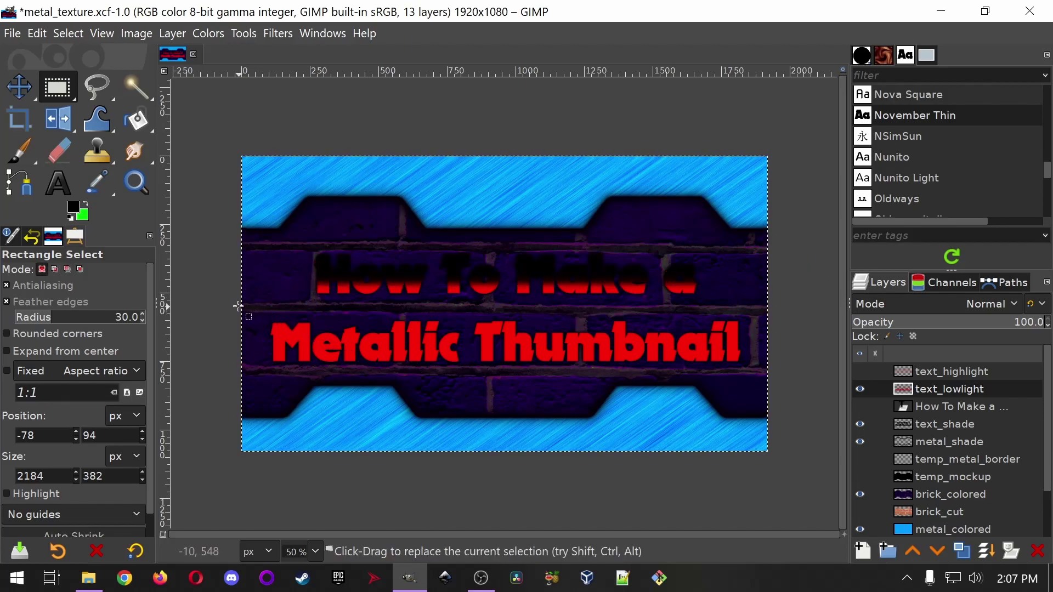
- Cut the upper part of the title's second line on text_lowlight with a feathered rectangle about 2050 × 204 px, and deselect
drag(223, 299, 783, 348)
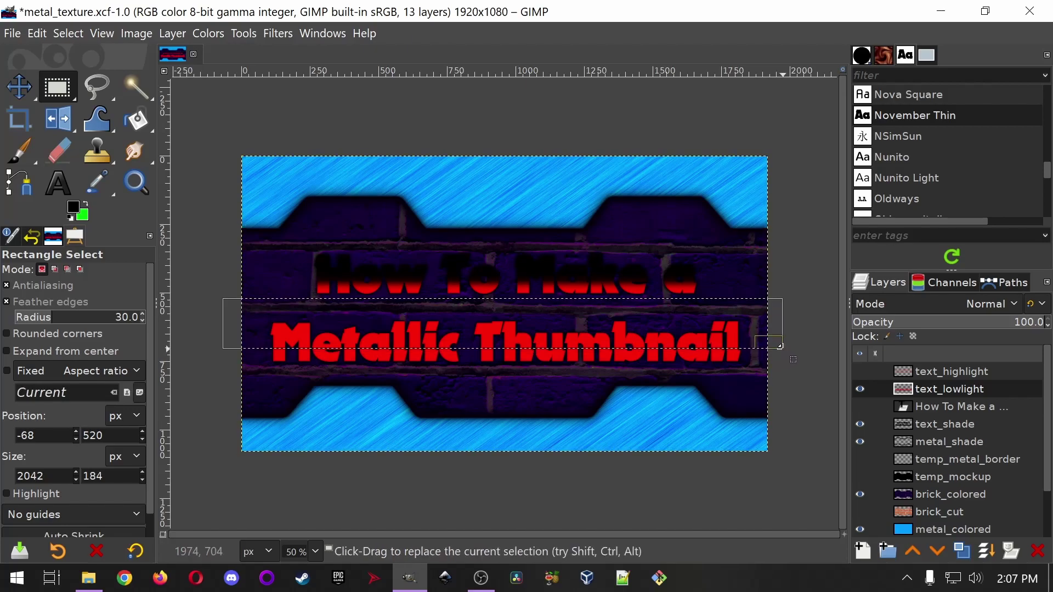
key(ctrl+x)
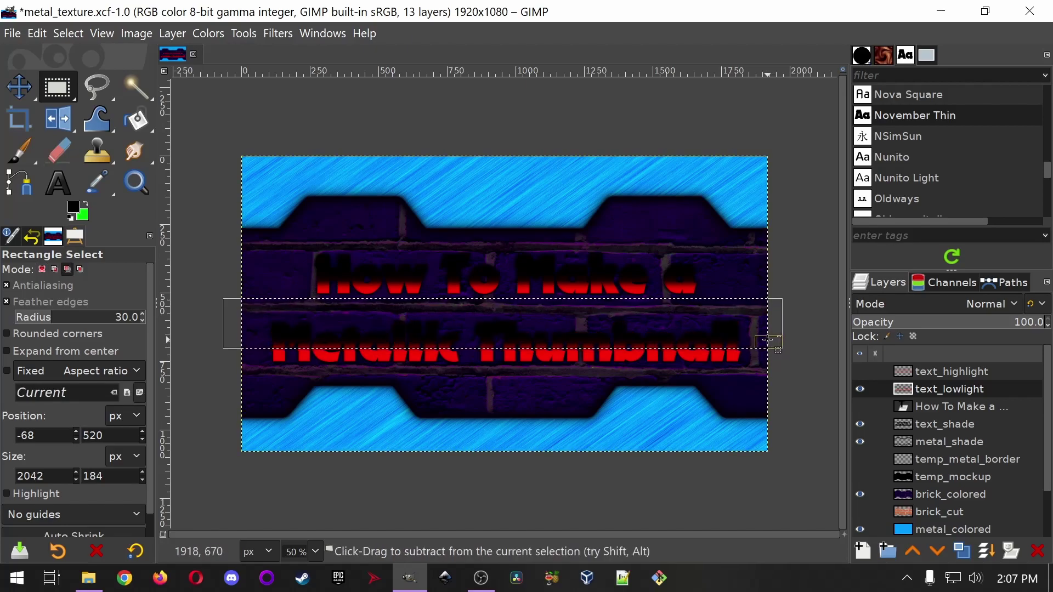
key(ctrl+z)
drag(767, 340, 766, 348)
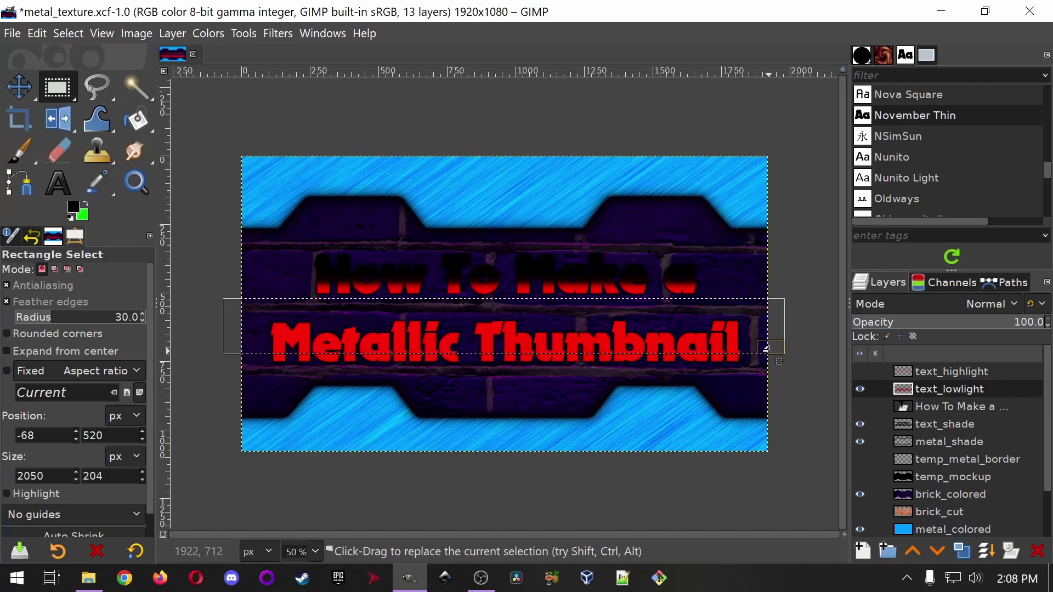
key(ctrl+x)
key(ctrl)
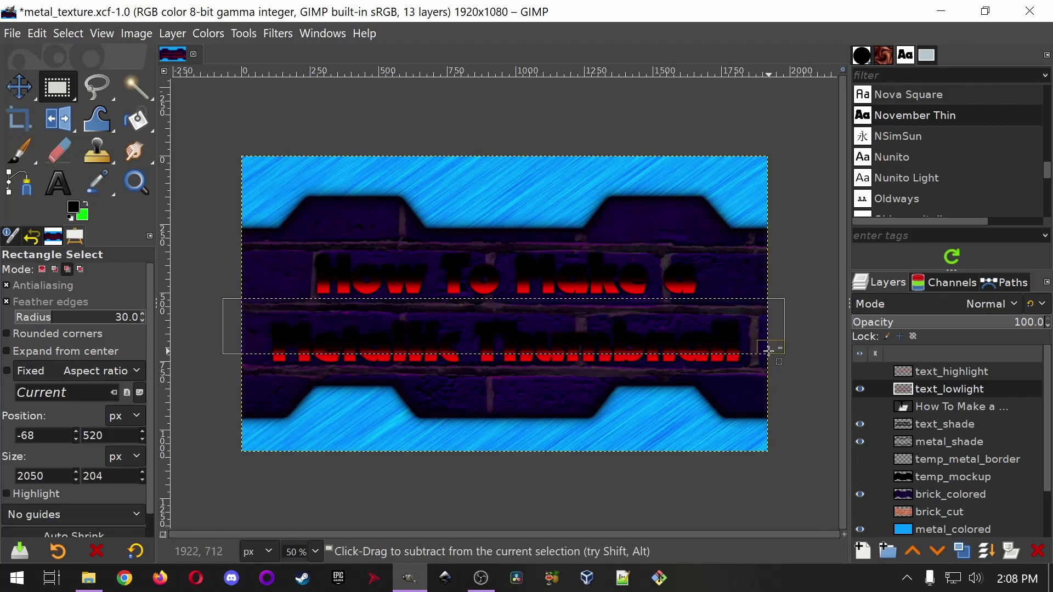
key(ctrl+shift+a)
- Show the original title text layer and text_highlight again, and make text_lowlight the active layer
click(865, 407)
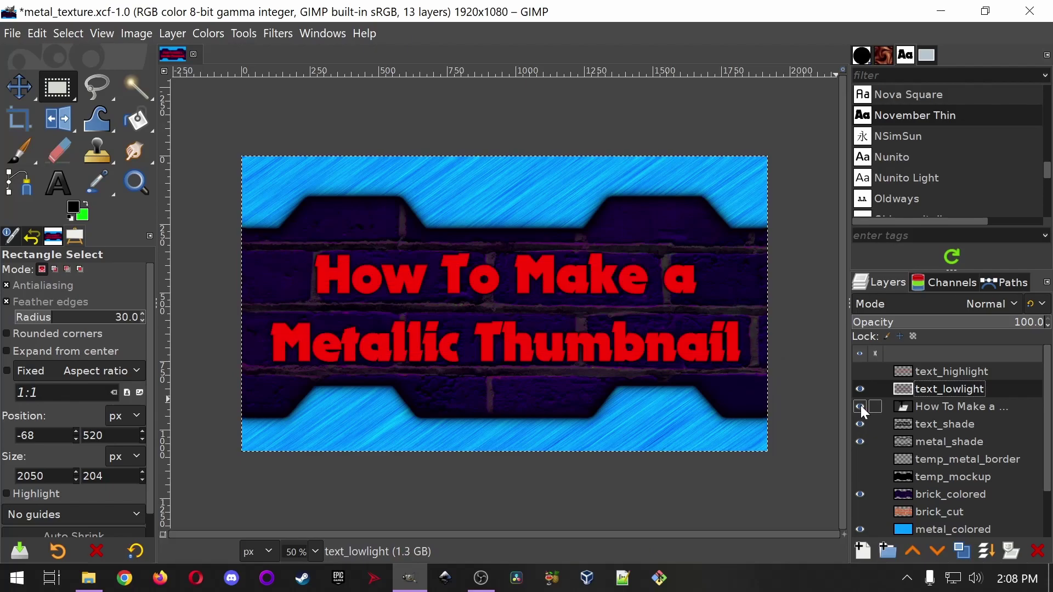
click(860, 372)
click(972, 371)
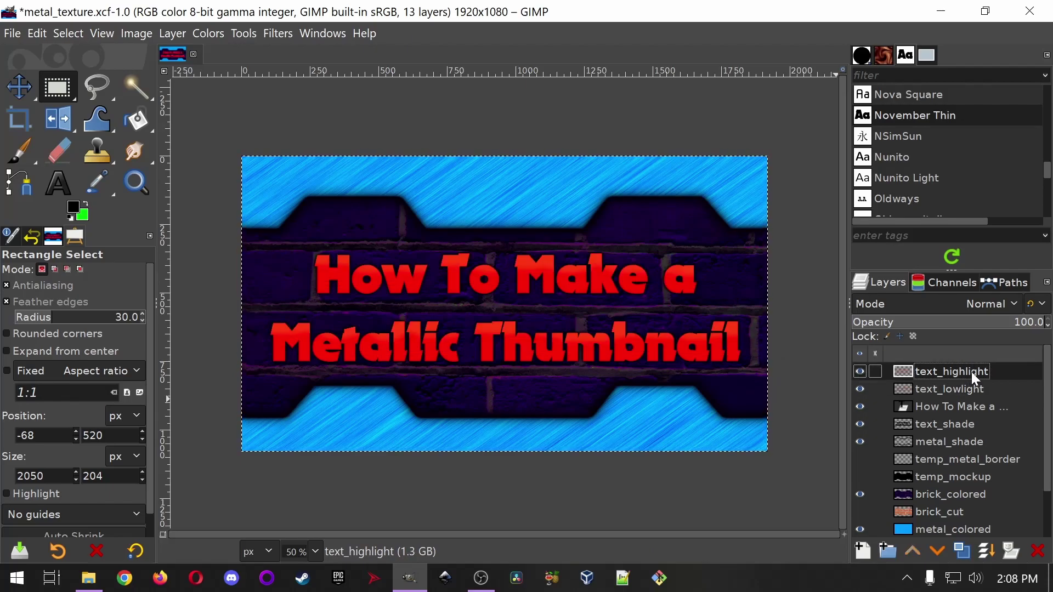
click(972, 387)
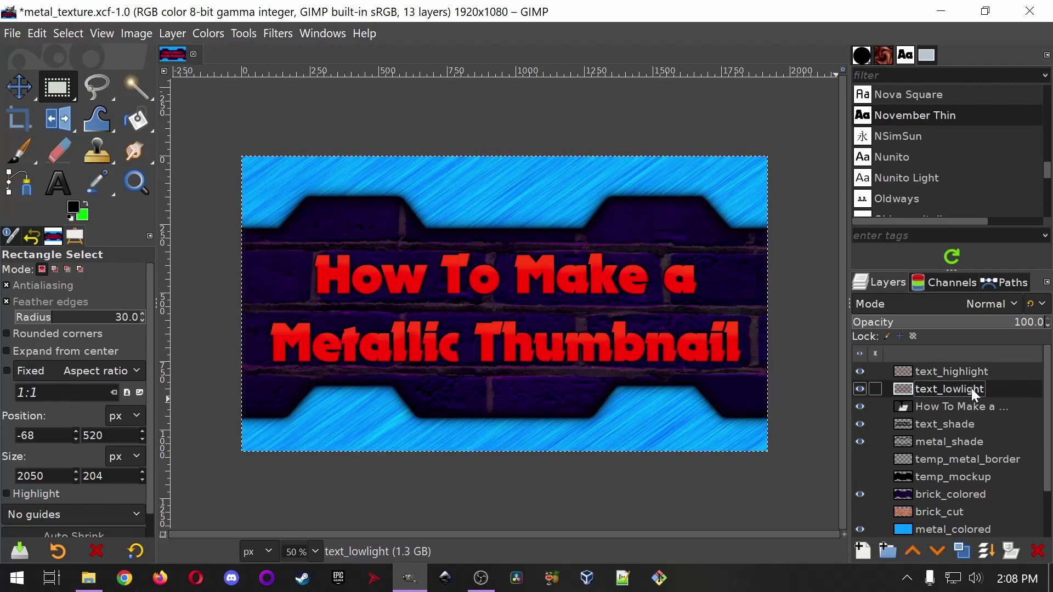
- Darken text_lowlight with Brightness-Contrast, using brightness -127 and contrast 21
click(987, 15)
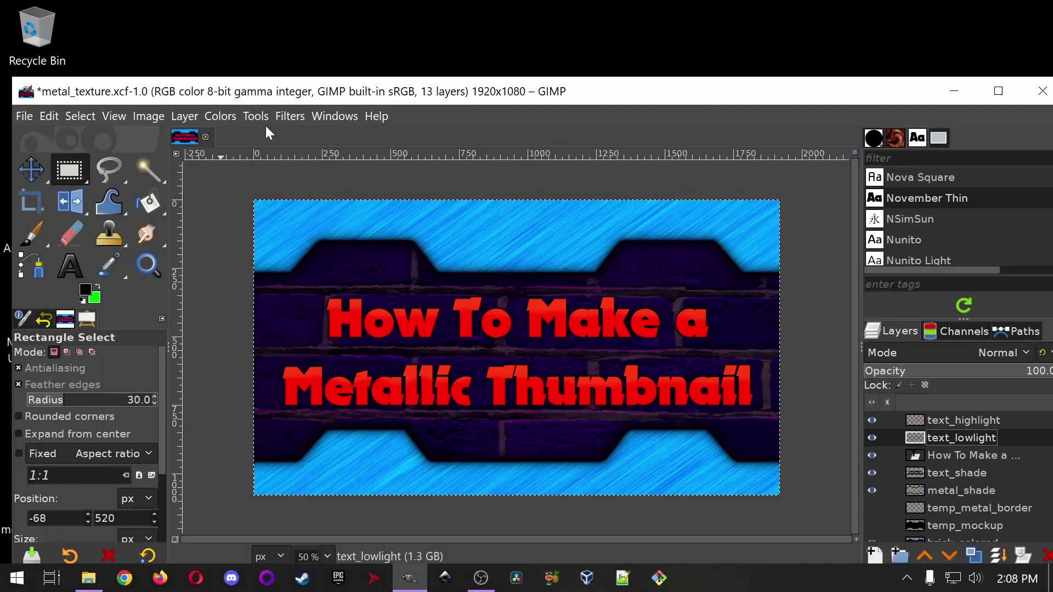
click(220, 116)
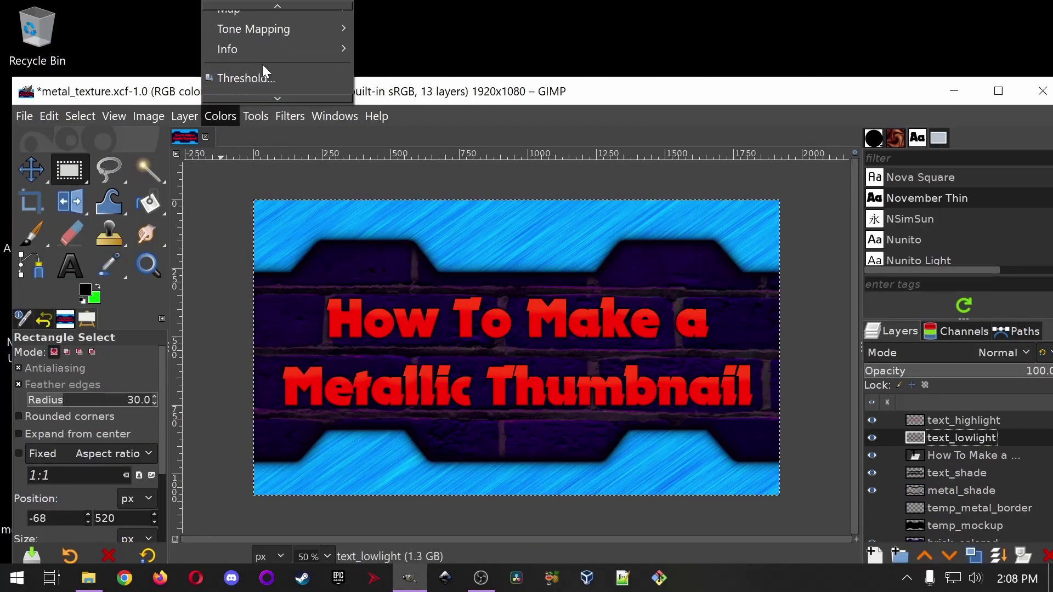
scroll(261, 63, up, 8)
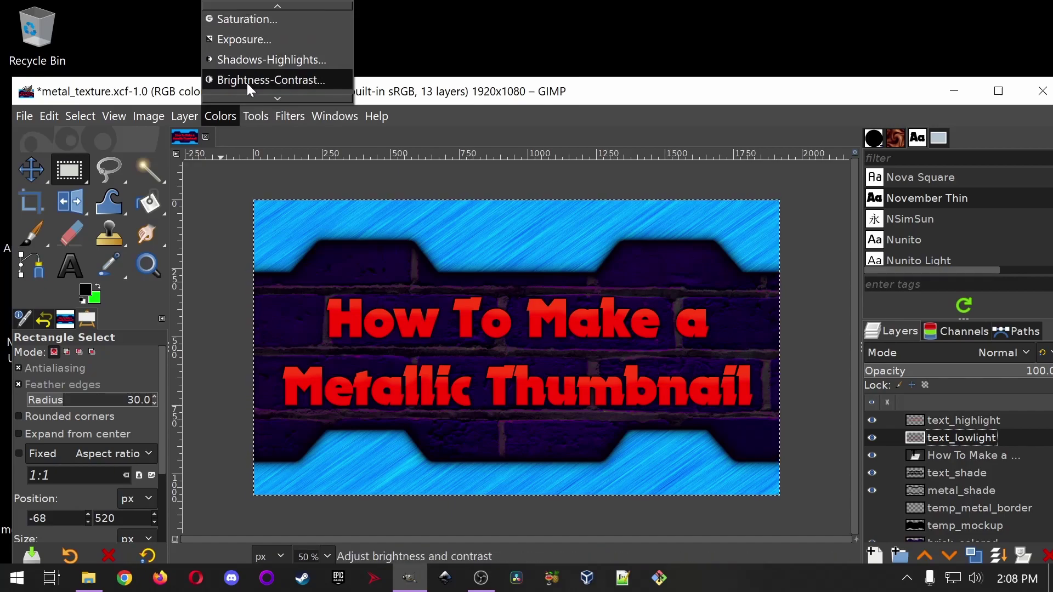
click(247, 81)
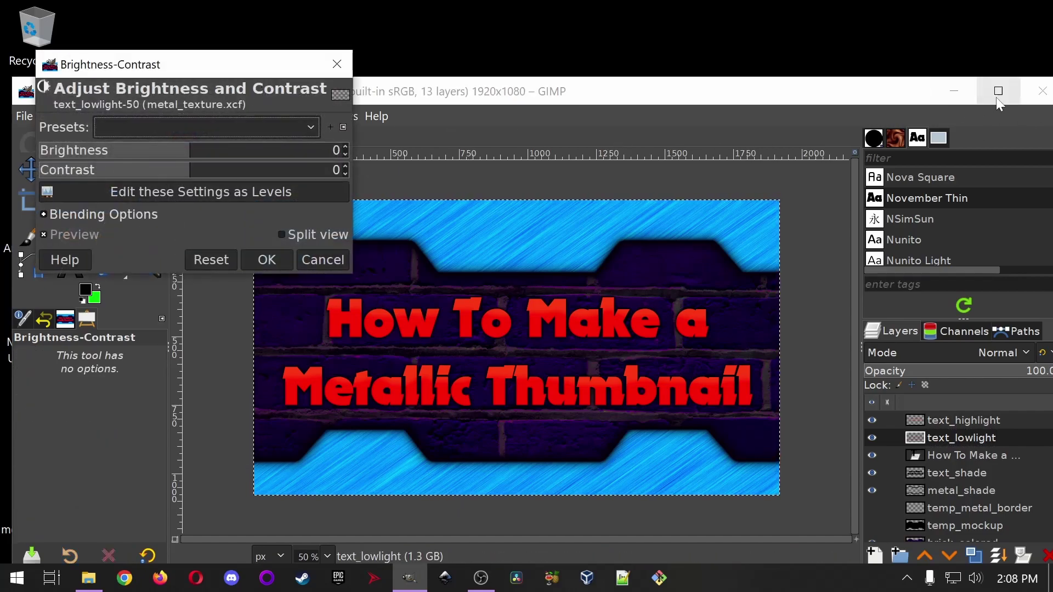
click(998, 91)
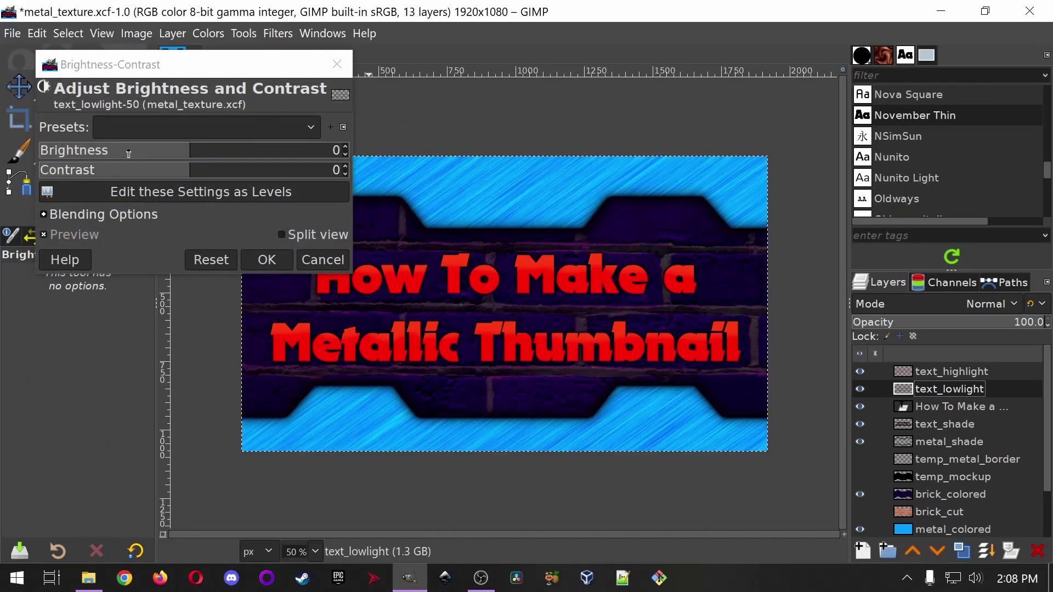
drag(128, 154, 82, 149)
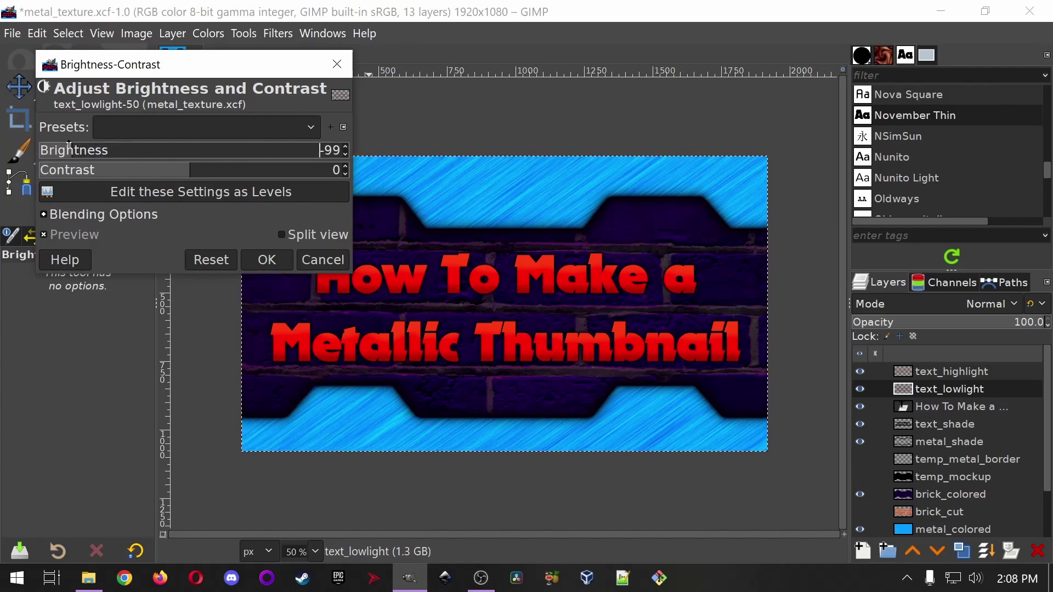
drag(193, 171, 215, 173)
drag(69, 152, 46, 150)
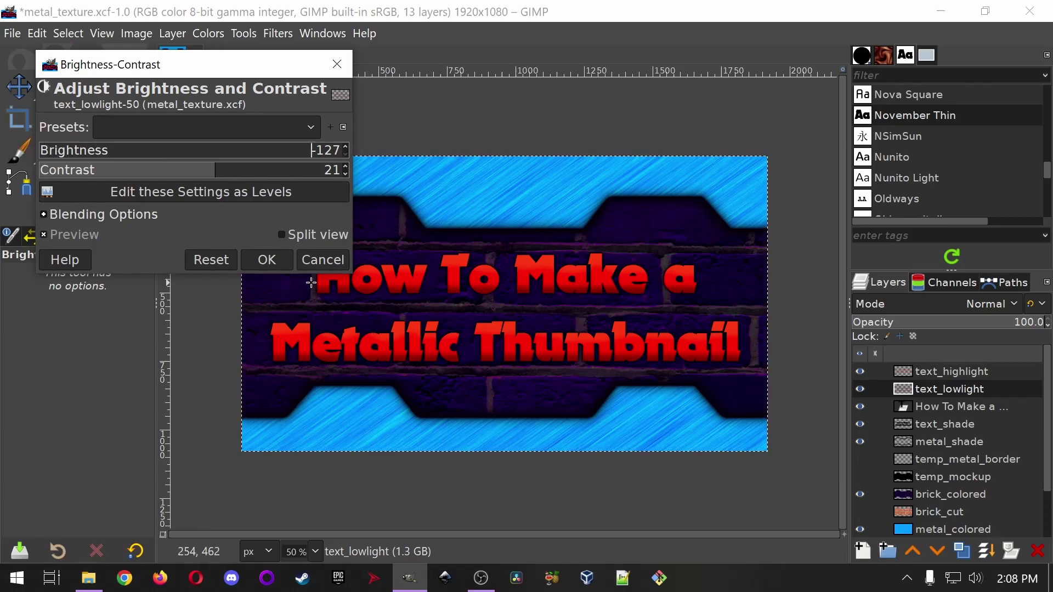
click(268, 260)
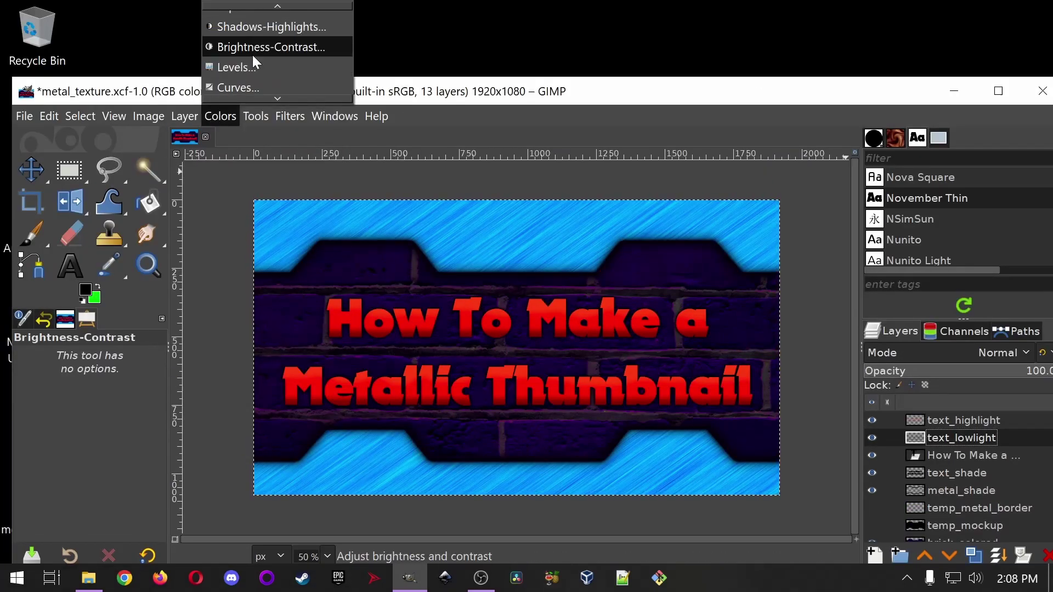
- Apply Brightness-Contrast to text_lowlight a second time with brightness -127 and contrast 17
click(258, 46)
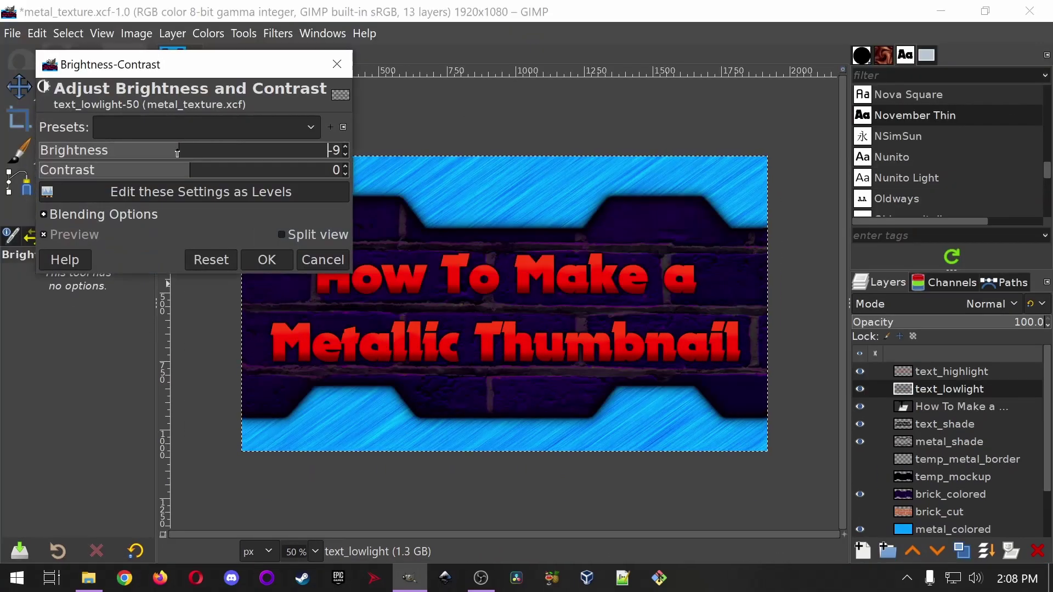
drag(178, 153, 41, 153)
click(210, 176)
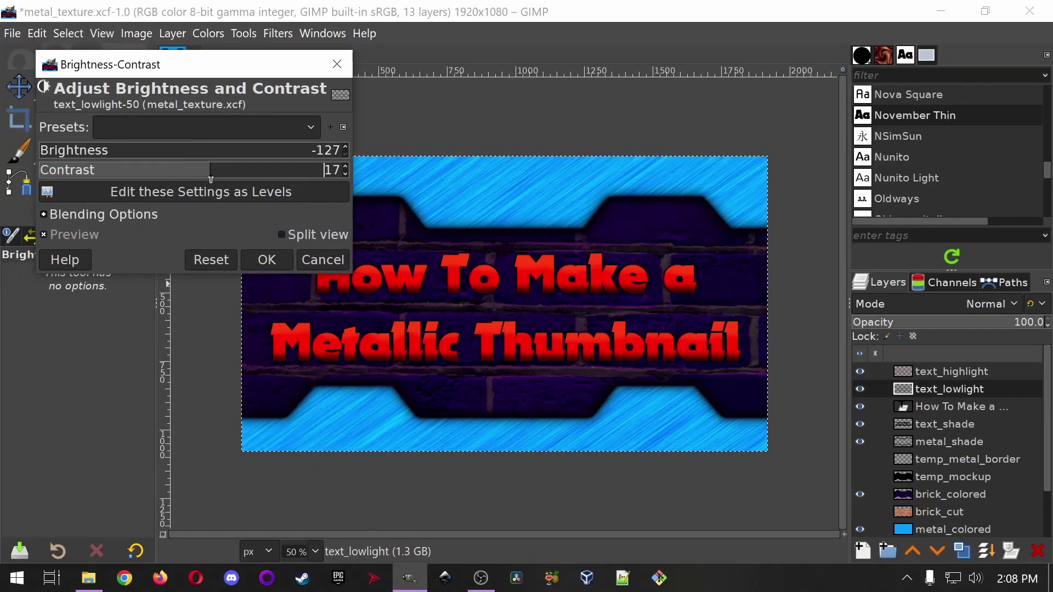
click(258, 259)
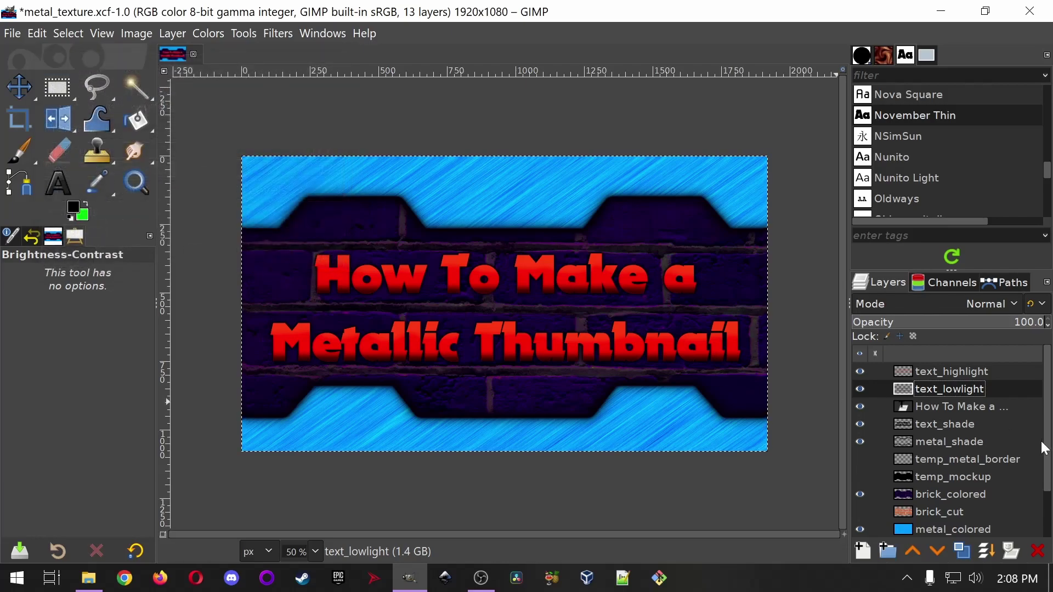
- Examine the title shading up close by toggling the original title text layer's visibility off and on
click(956, 407)
scroll(533, 346, up, 2)
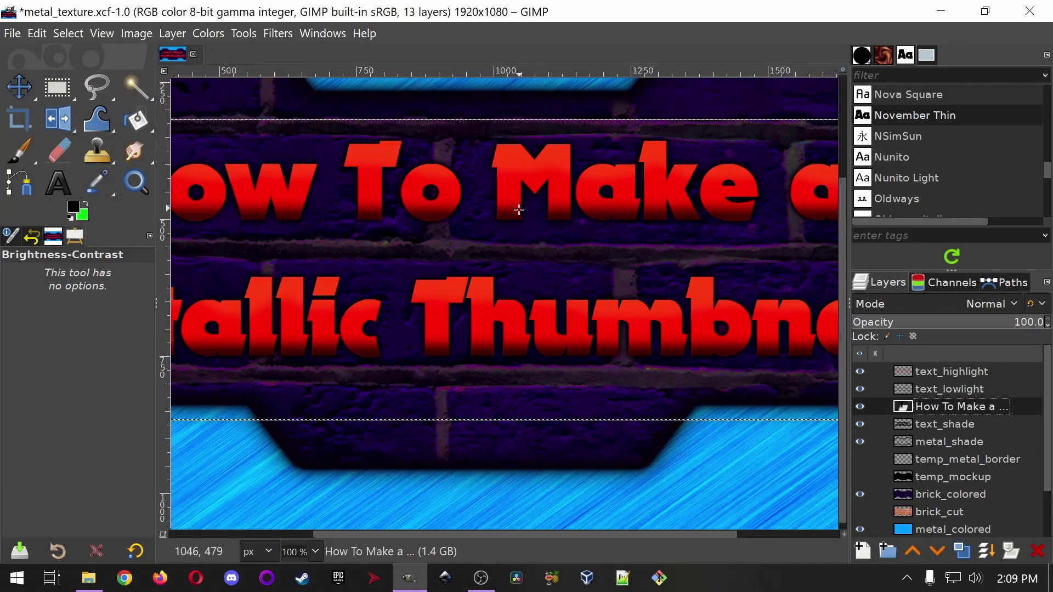
click(860, 418)
click(860, 413)
click(860, 412)
click(860, 412)
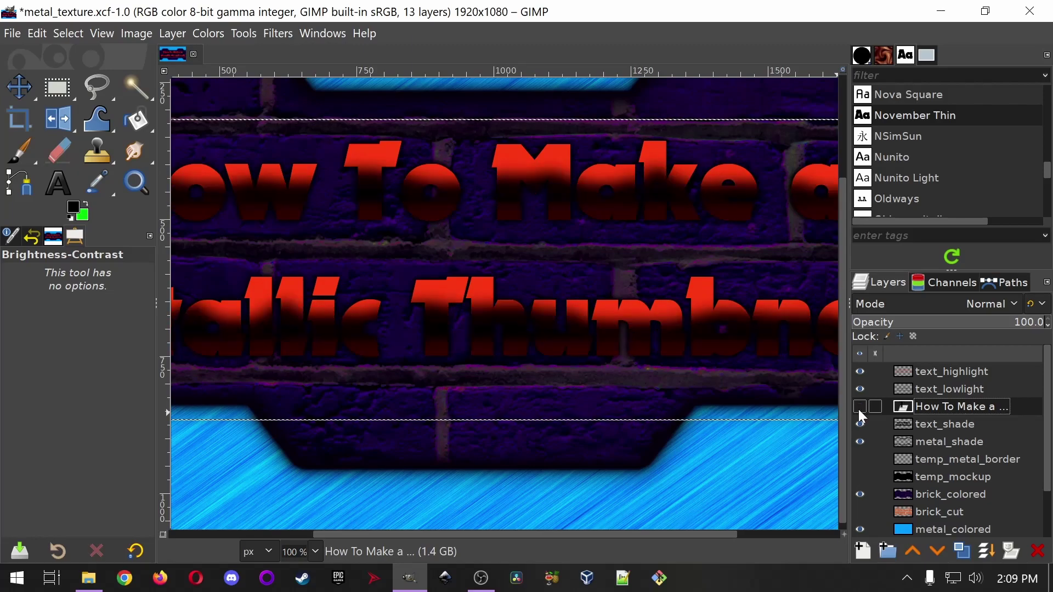
click(861, 412)
click(860, 412)
click(860, 412)
click(860, 412)
click(860, 412)
click(860, 412)
click(860, 412)
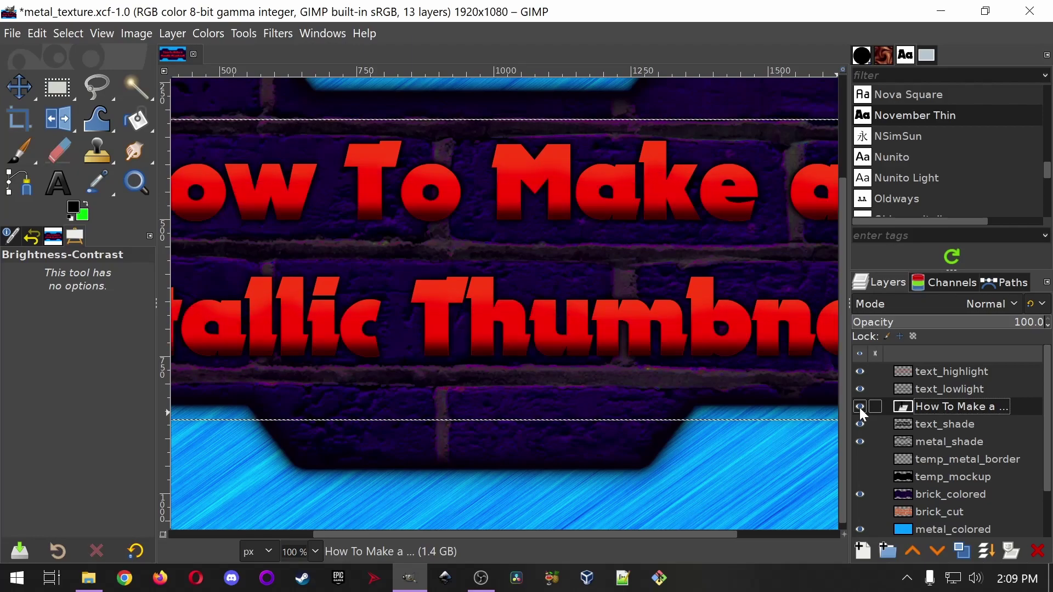
- Duplicate the title text layer, discard the copy's text information and hide the original text layer
right_click(937, 408)
click(859, 219)
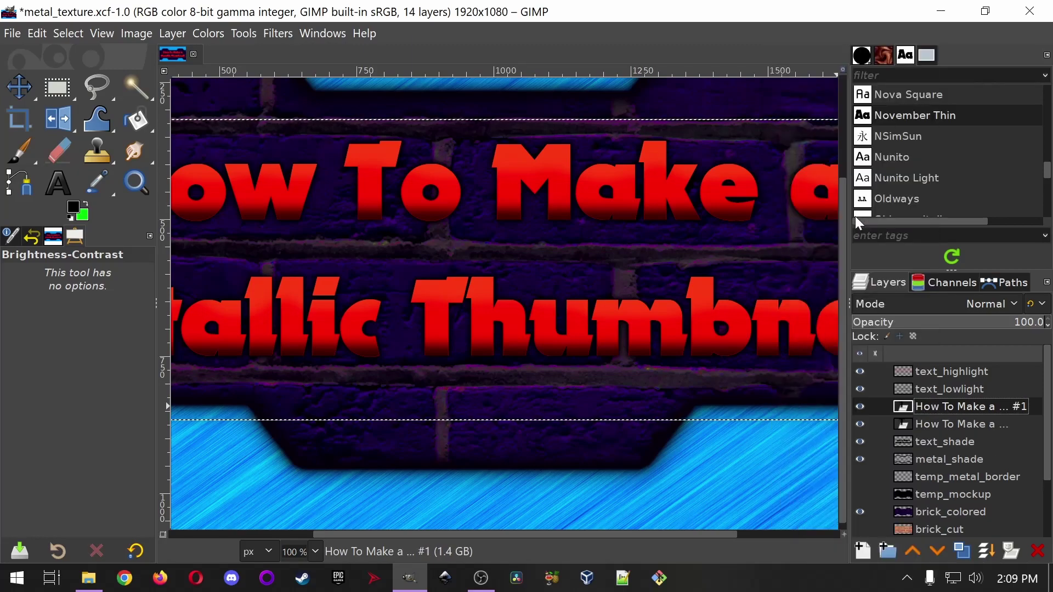
right_click(943, 406)
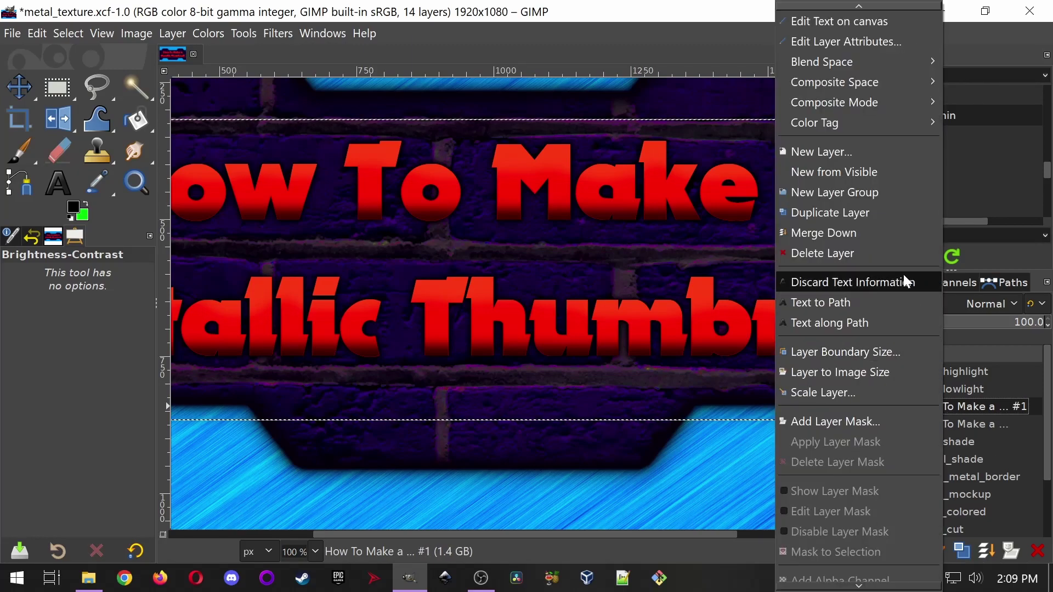
click(862, 281)
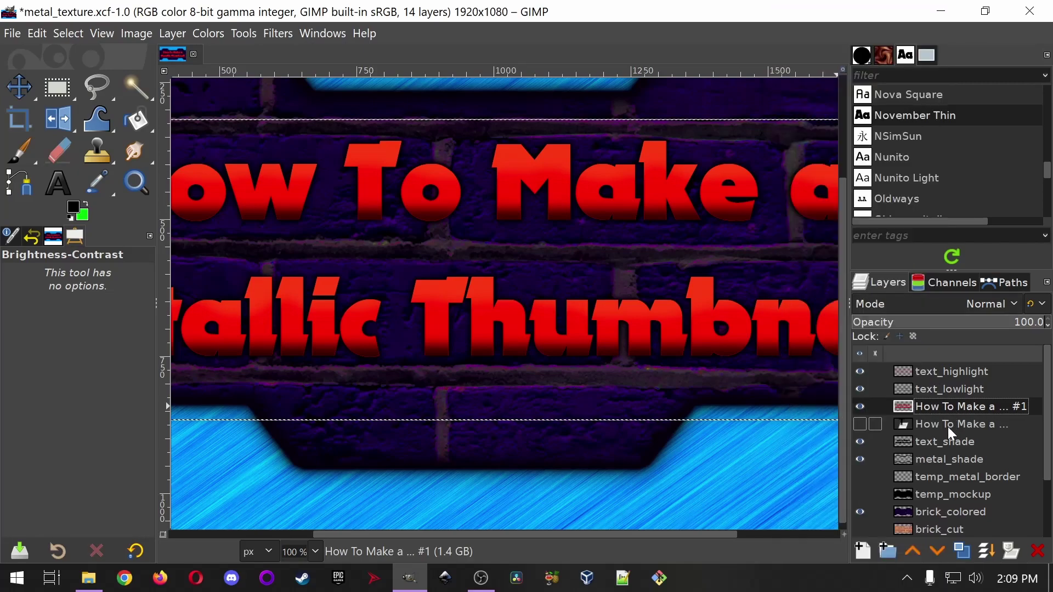
click(942, 424)
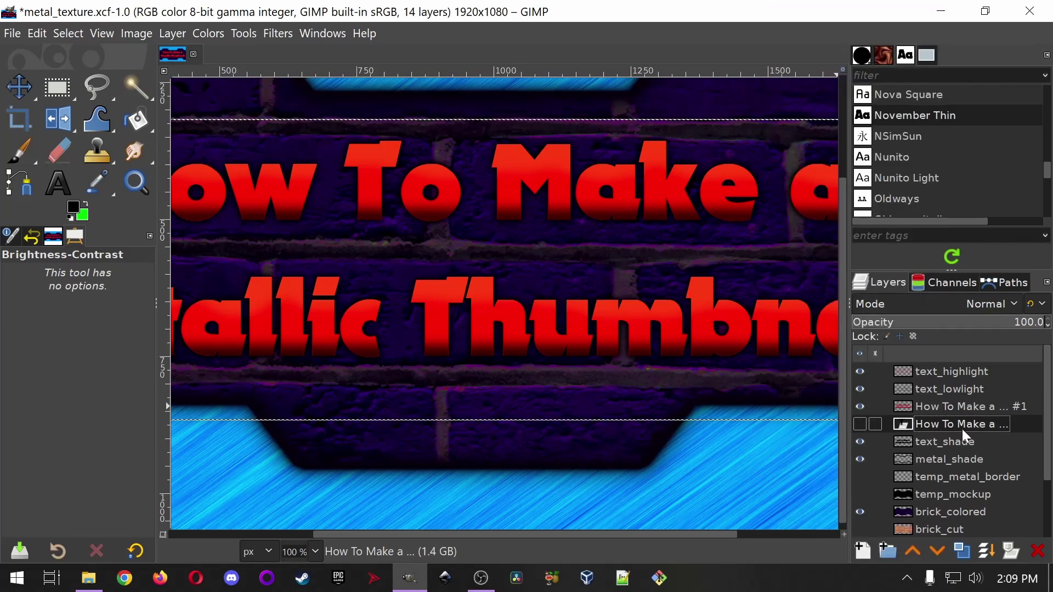
- Rename the rasterized title copy as text and save the image
click(975, 407)
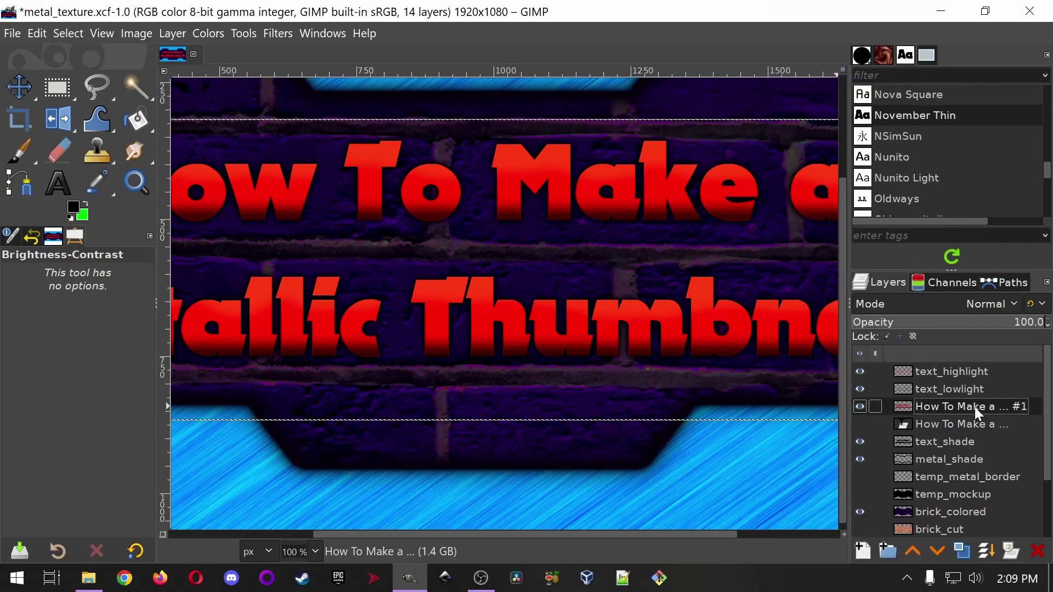
click(947, 407)
text(text)
key(Return)
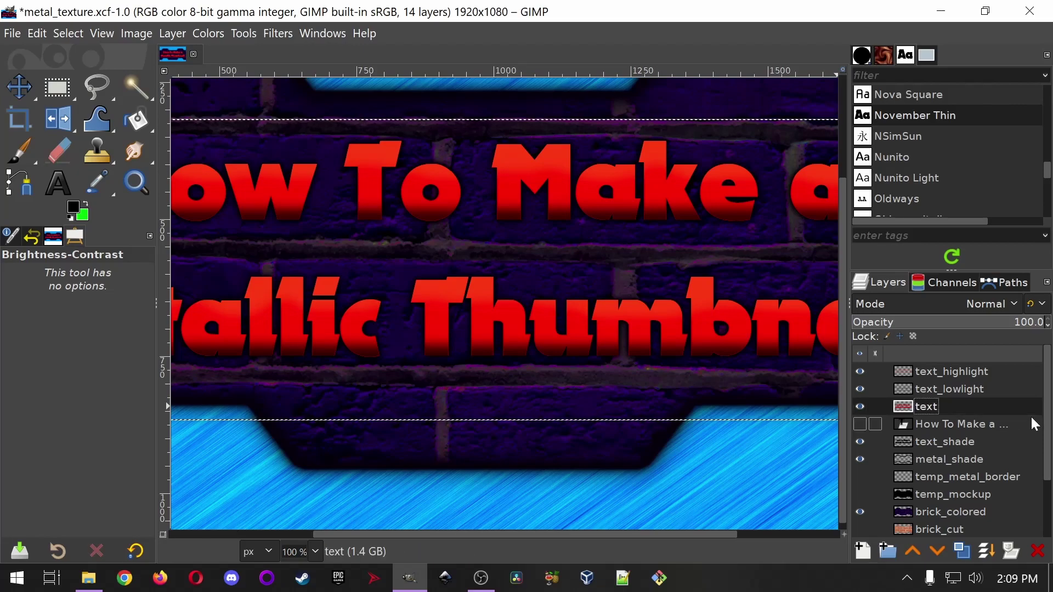
key(ctrl+s)
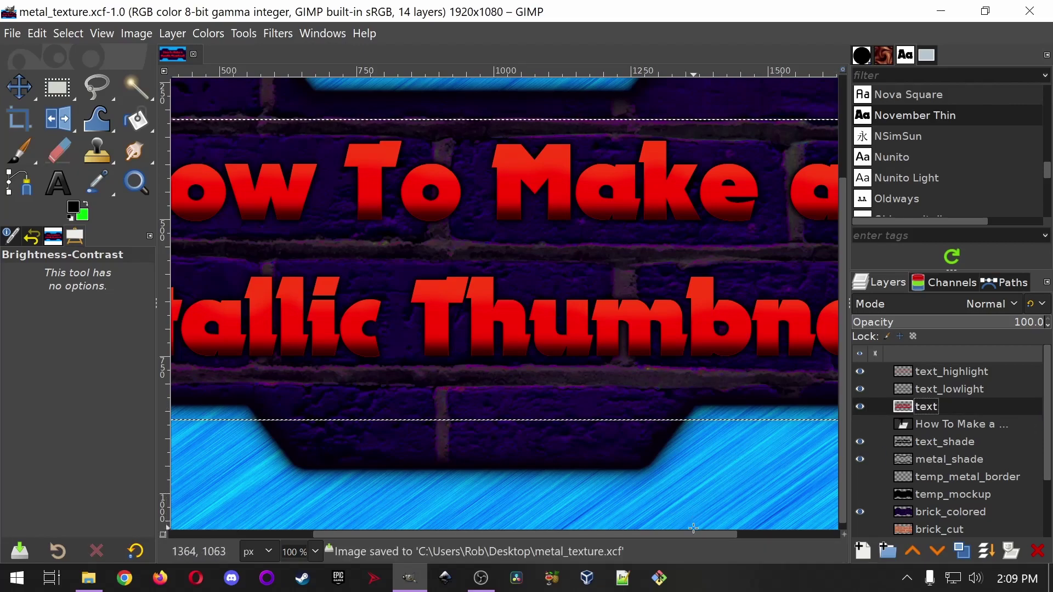
- Expand the text layer's boundary to the image size
right_click(937, 408)
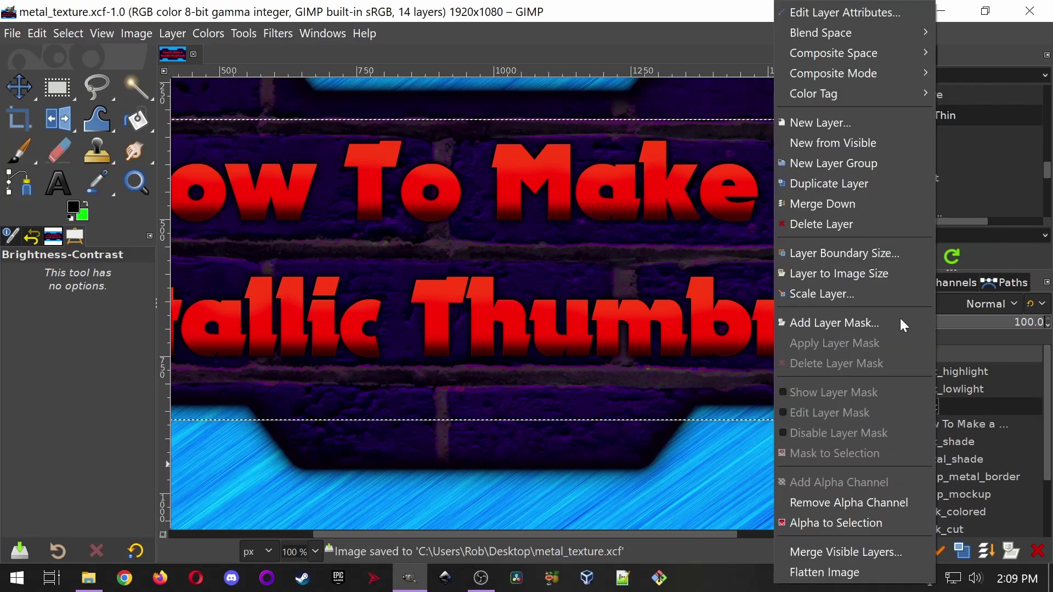
click(878, 274)
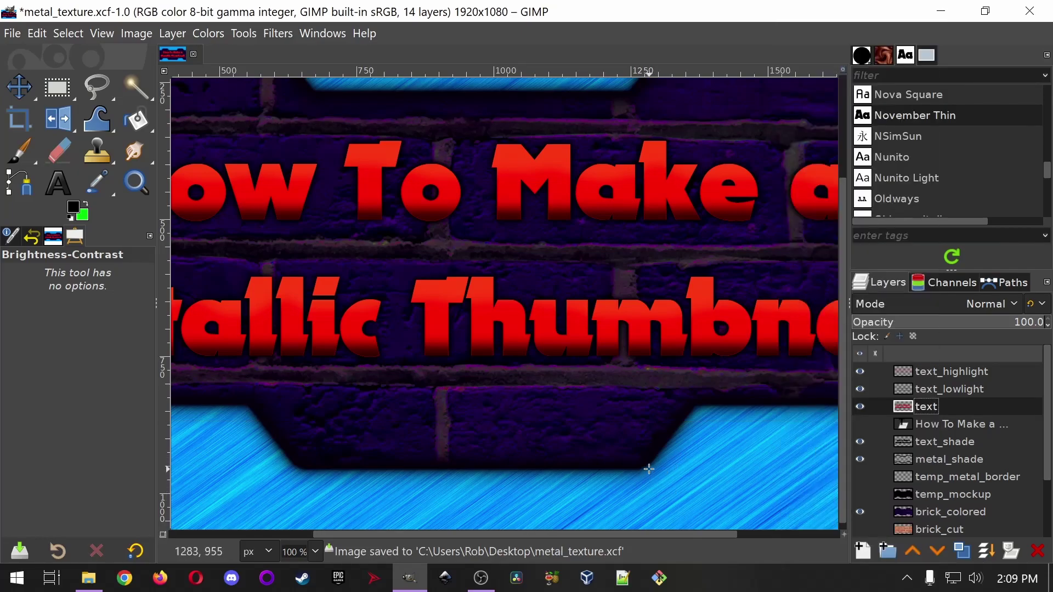
- Fuzzy-select the transparent area around the title letters on the text layer, with feathered edges at radius 2.0
scroll(649, 467, down, 2)
drag(652, 460, 597, 458)
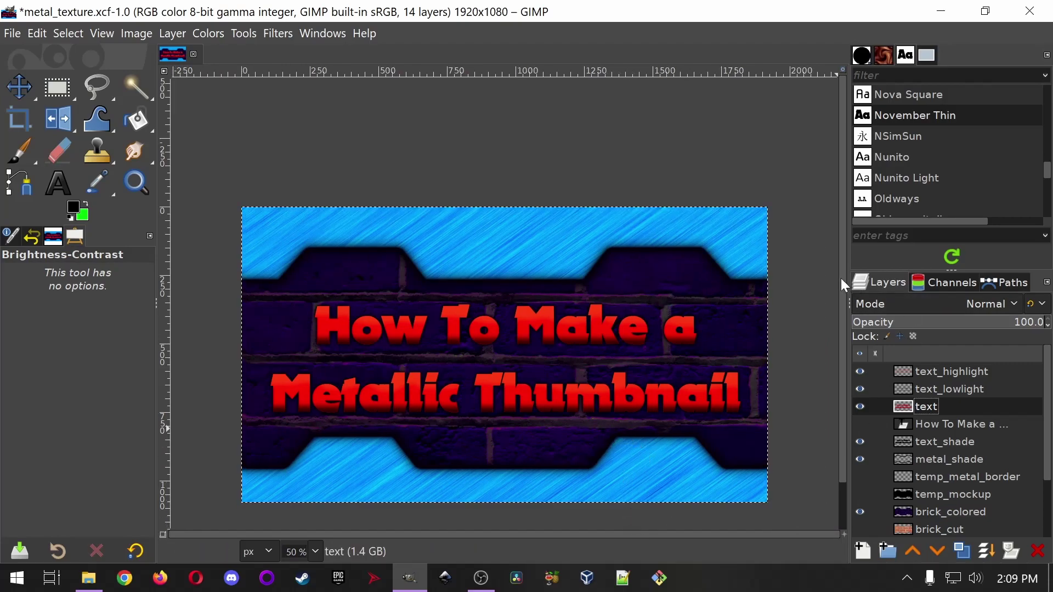
scroll(843, 296, down, 1)
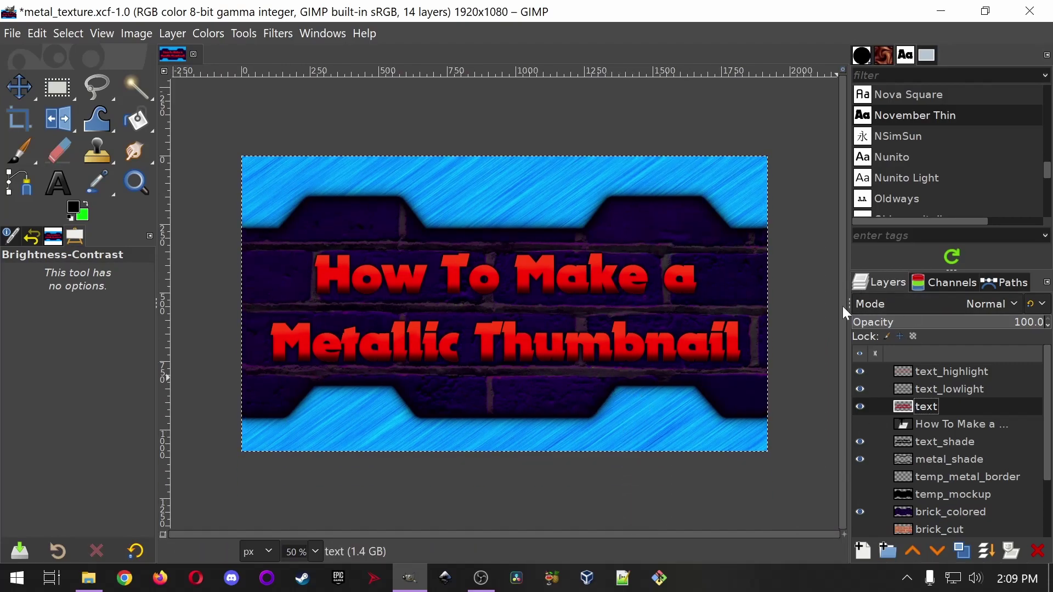
click(135, 88)
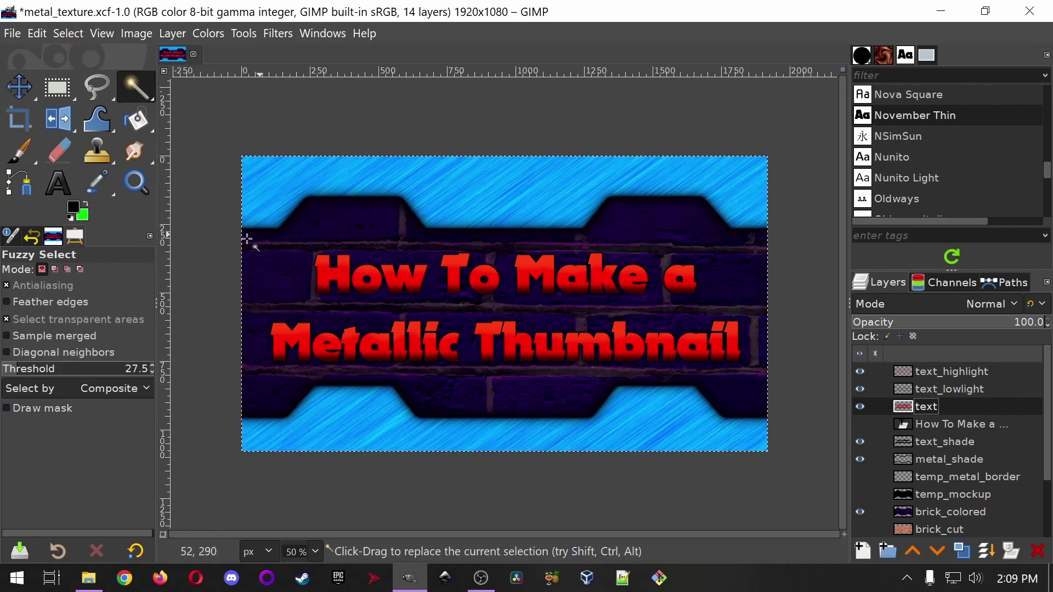
click(14, 305)
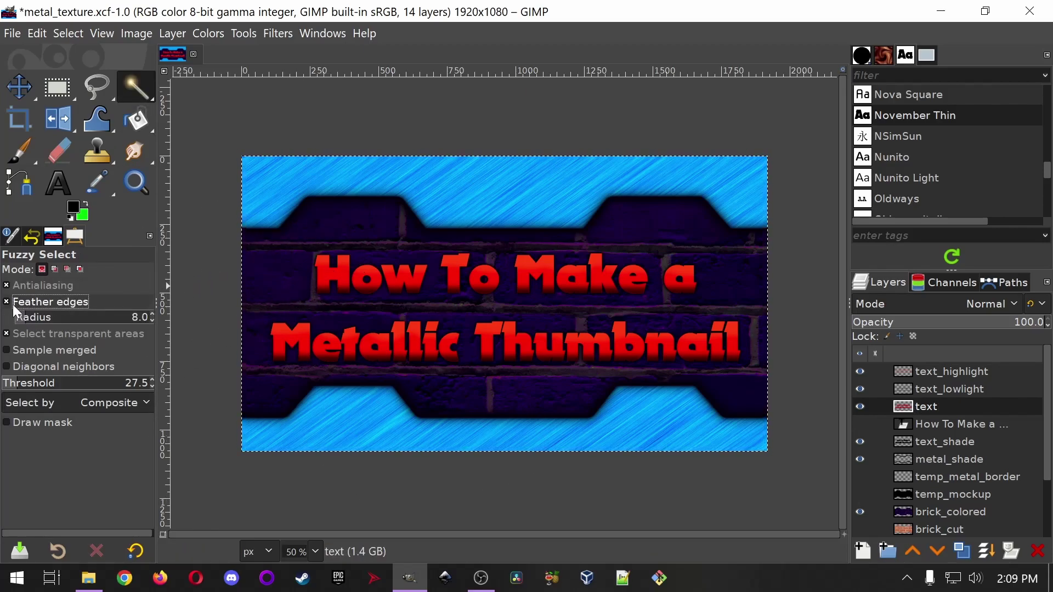
click(152, 322)
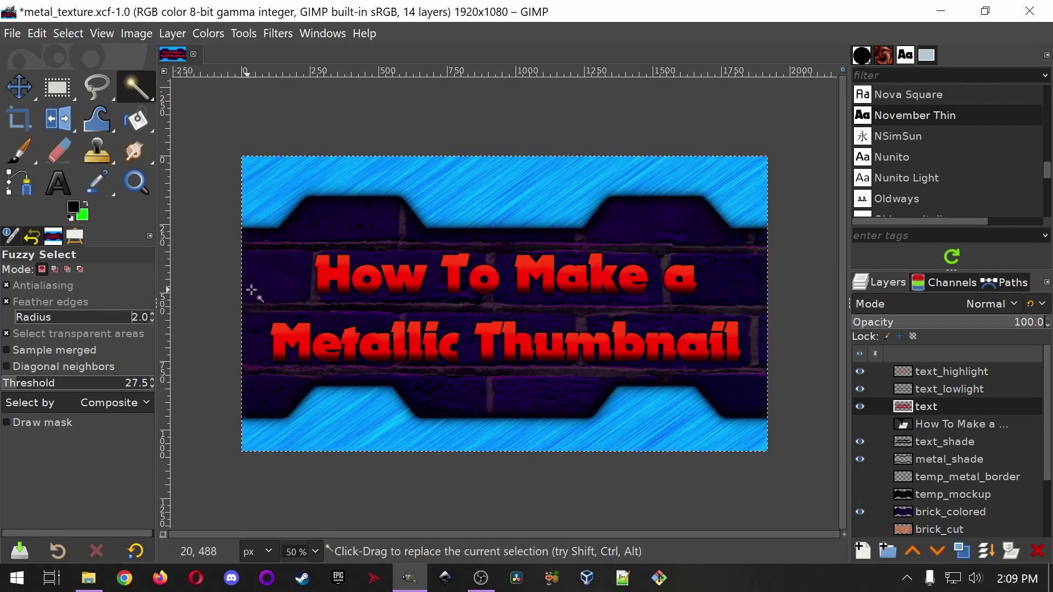
click(280, 256)
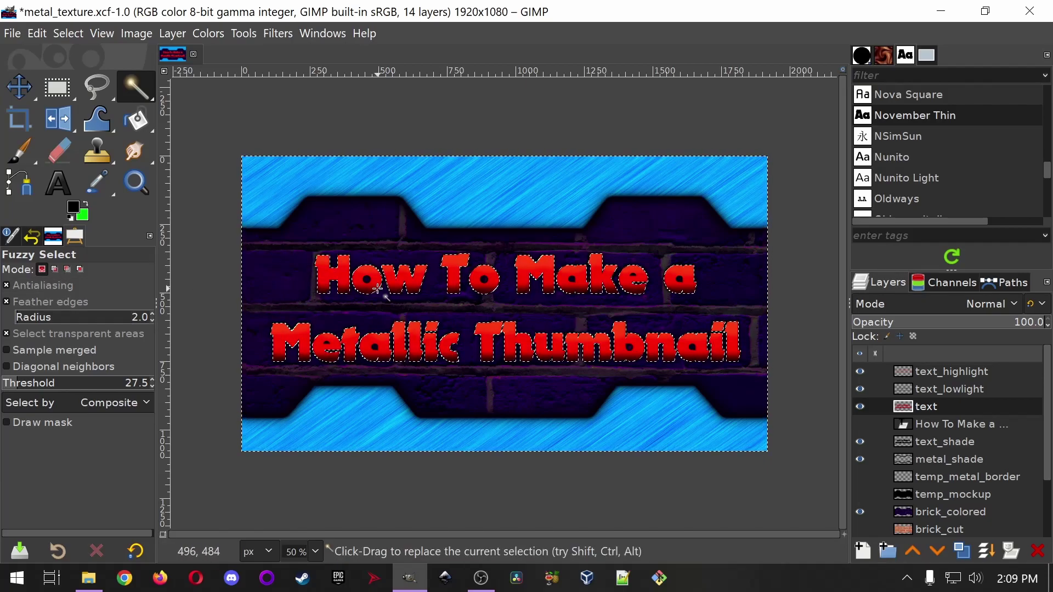
- Add the enclosed transparent areas inside the title's letters to the current selection
ctrl+scroll(376, 294, up, 4)
scroll(382, 316, down, 5)
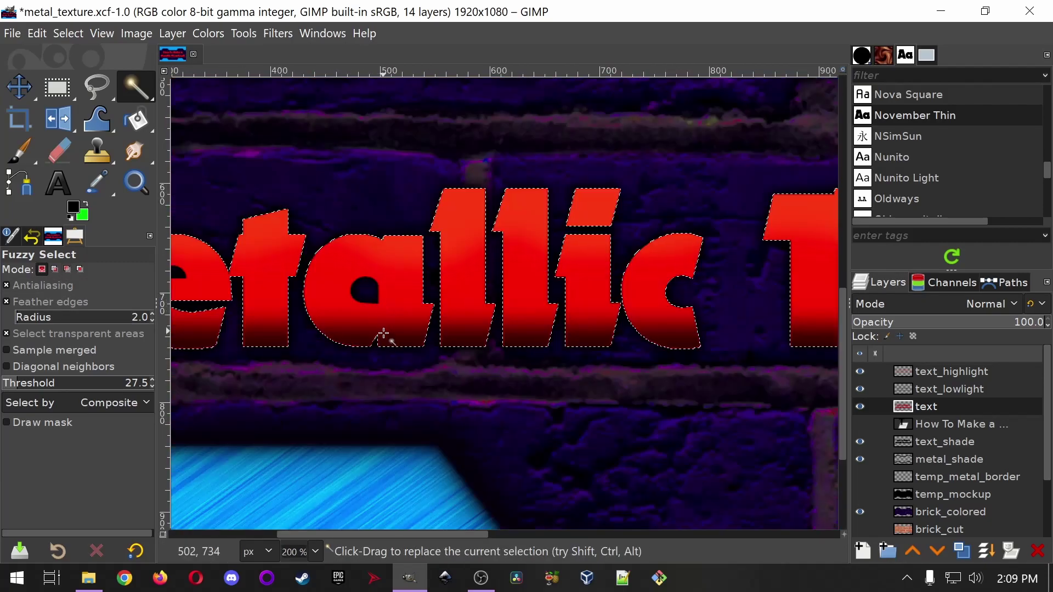
scroll(630, 336, right, 10)
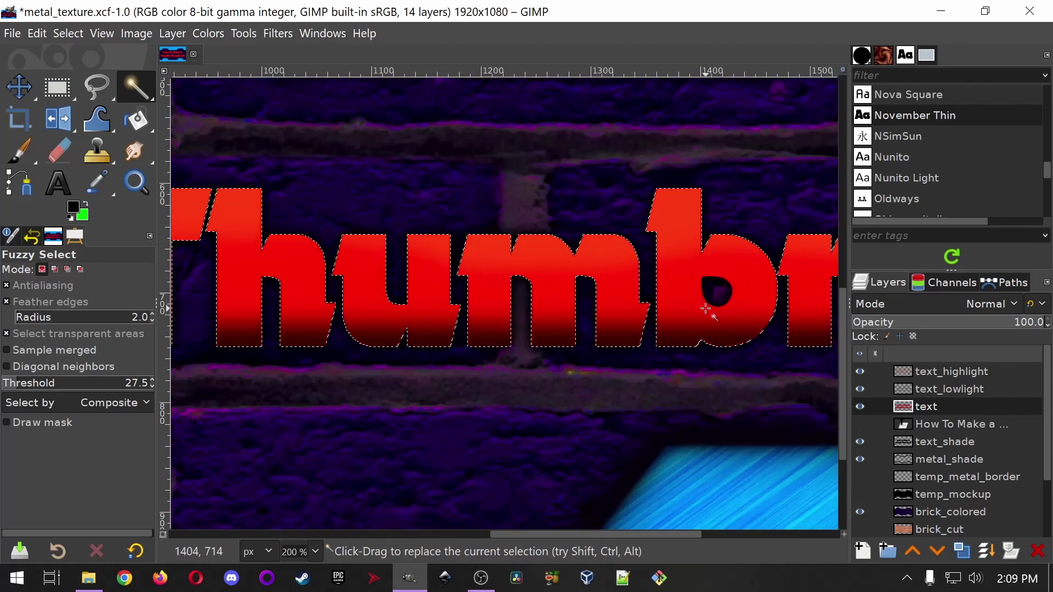
click(55, 269)
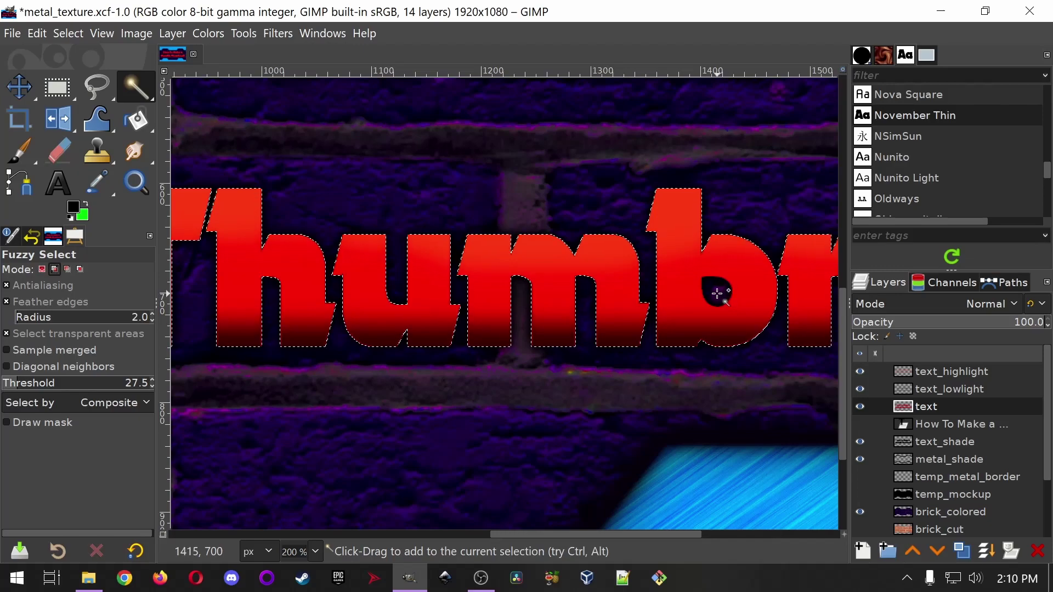
scroll(551, 346, down, 3)
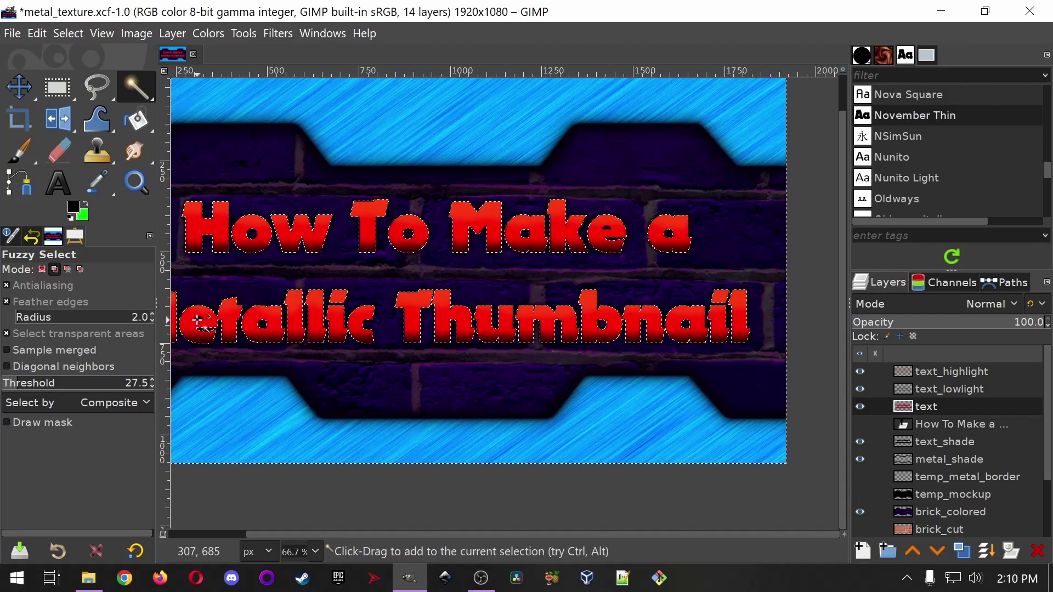
click(607, 229)
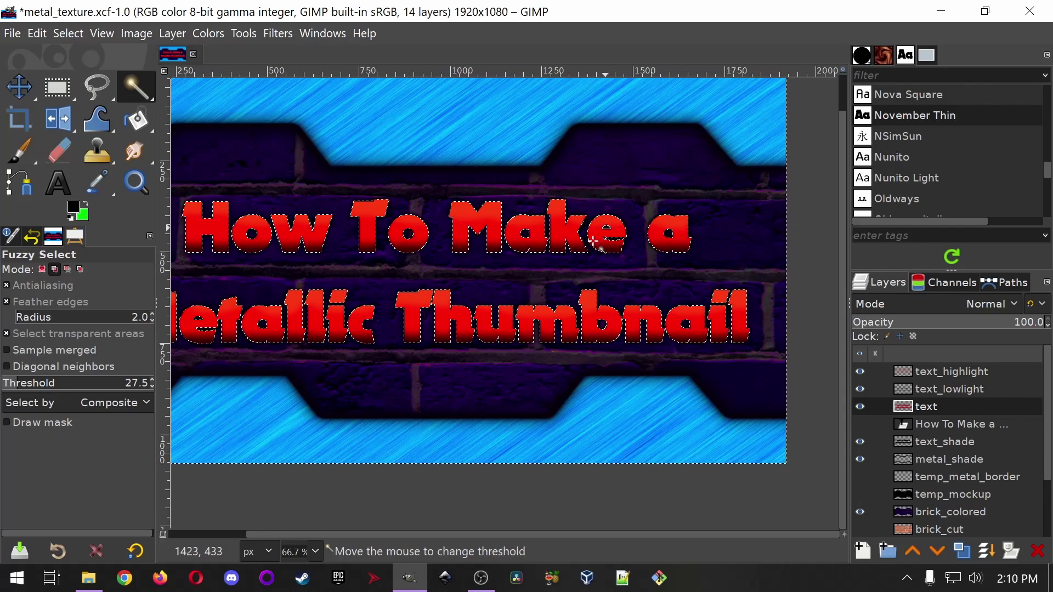
scroll(447, 326, up, 1)
scroll(449, 327, left, 2)
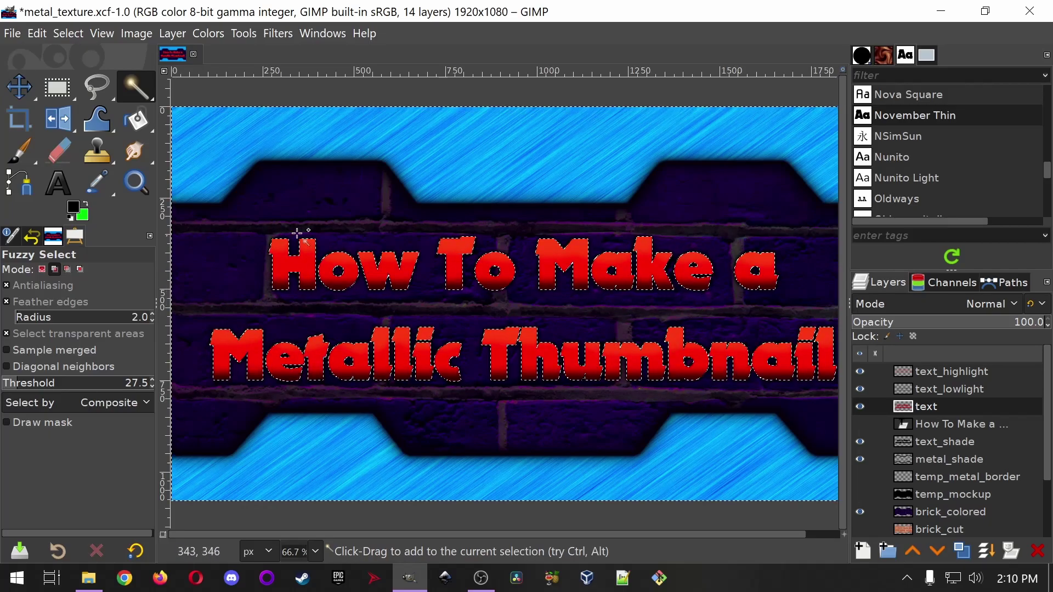
- Grow the selection by 1 px and finish by deselecting everything
click(67, 34)
click(113, 266)
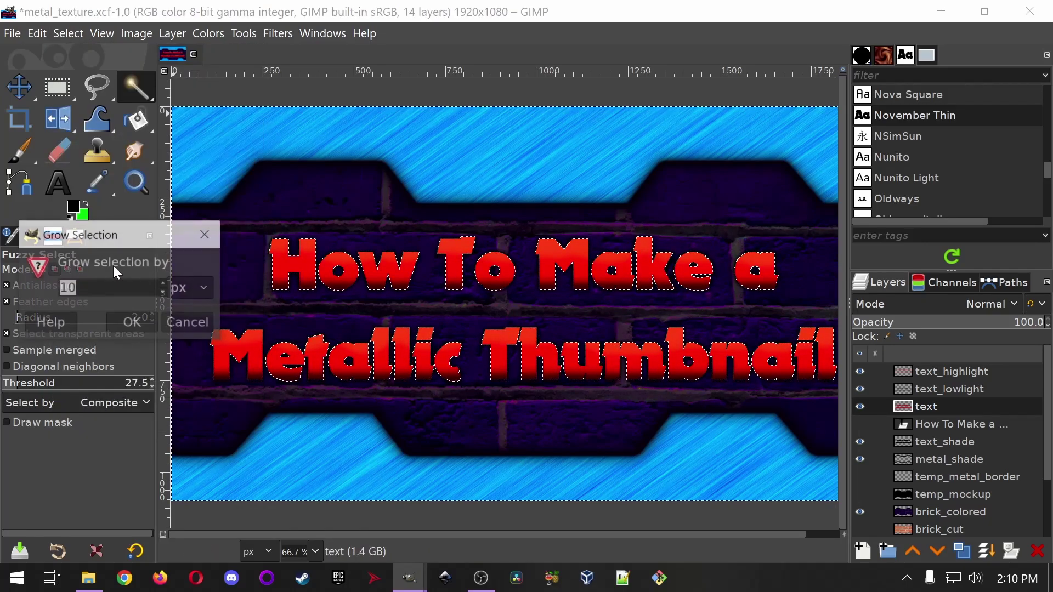
text(1)
click(133, 323)
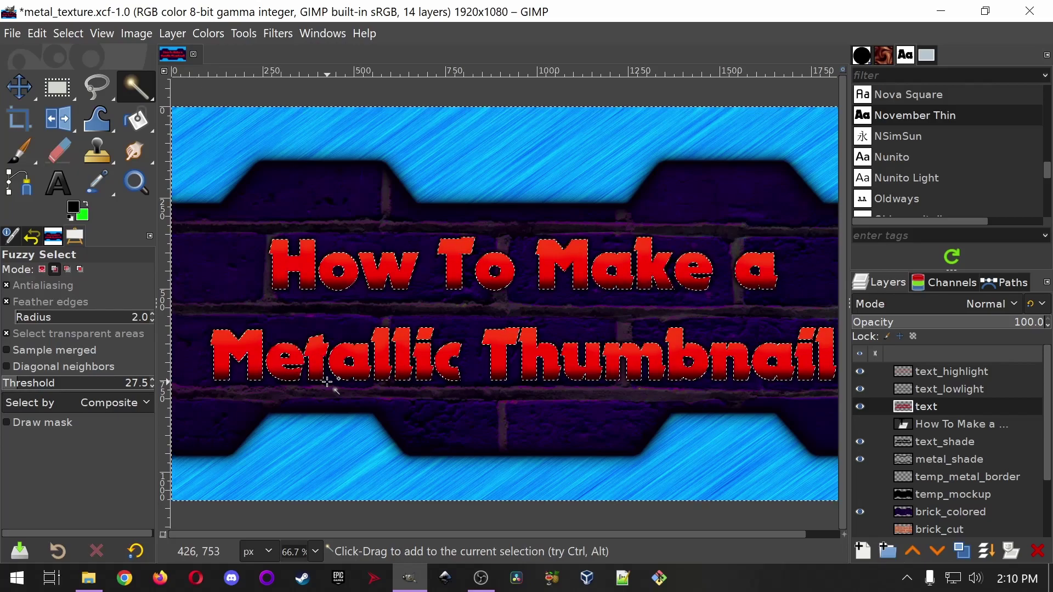
key(ctrl+shift+a)
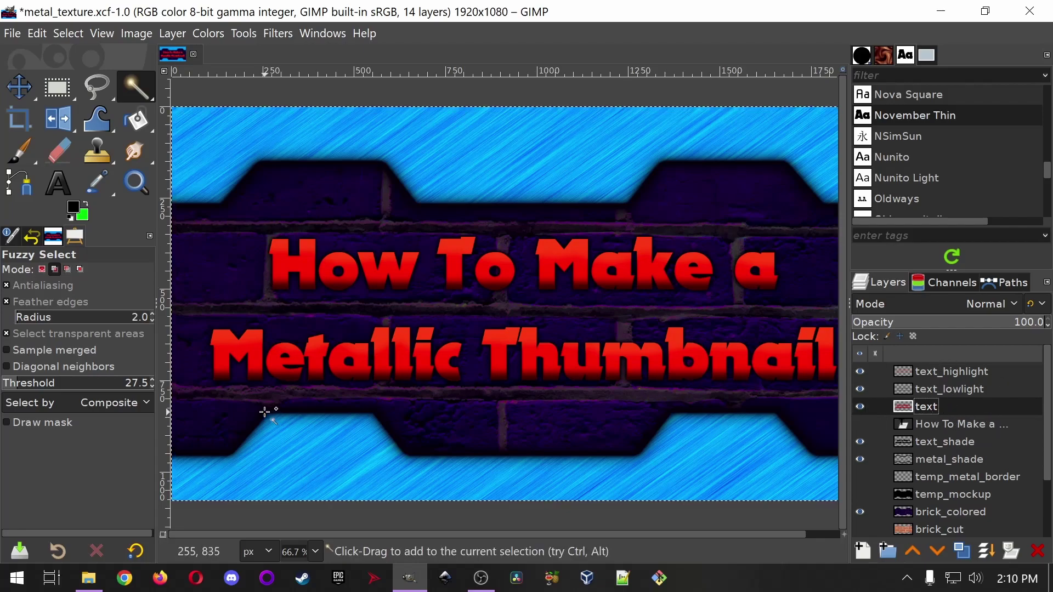
- Hide the text_shade, metal_shade, brick_colored, metal_colored and metal_texture layers, leaving only the title layers showing
ctrl+scroll(297, 409, down, 2)
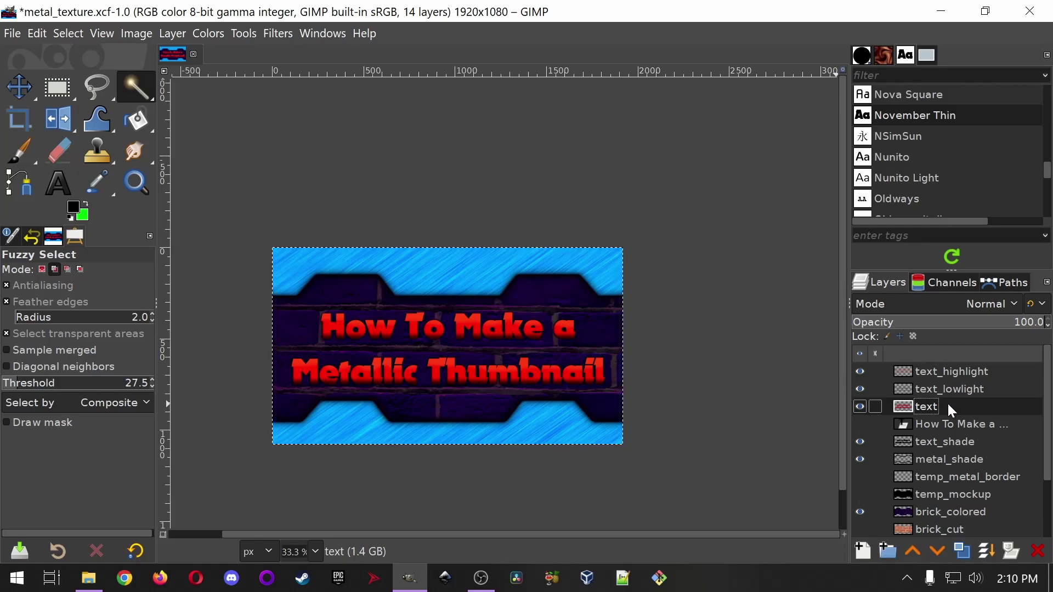
scroll(952, 407, down, 1)
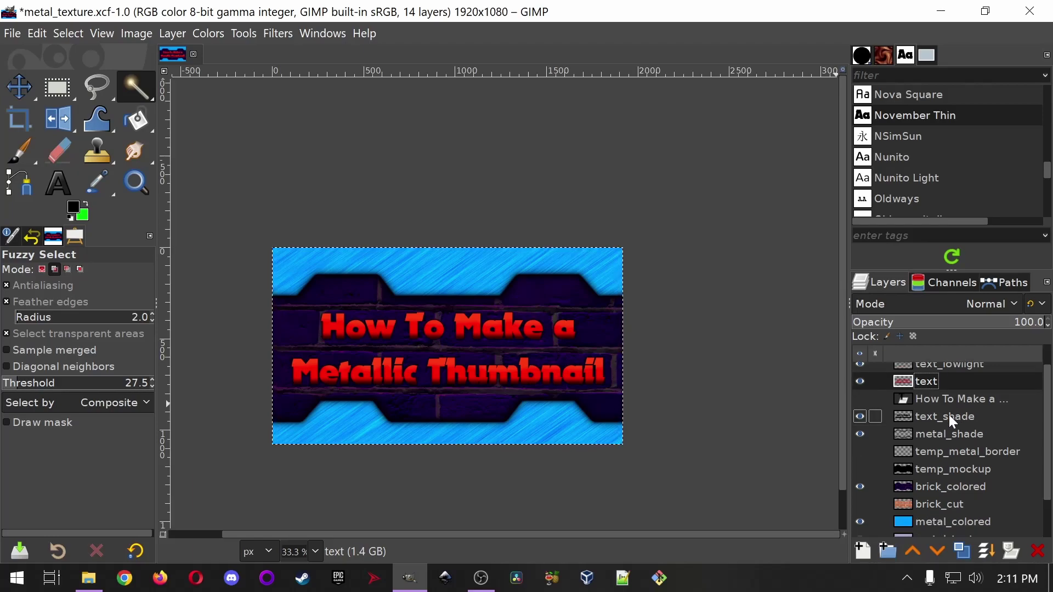
click(860, 433)
click(860, 487)
click(860, 521)
scroll(943, 463, down, 2)
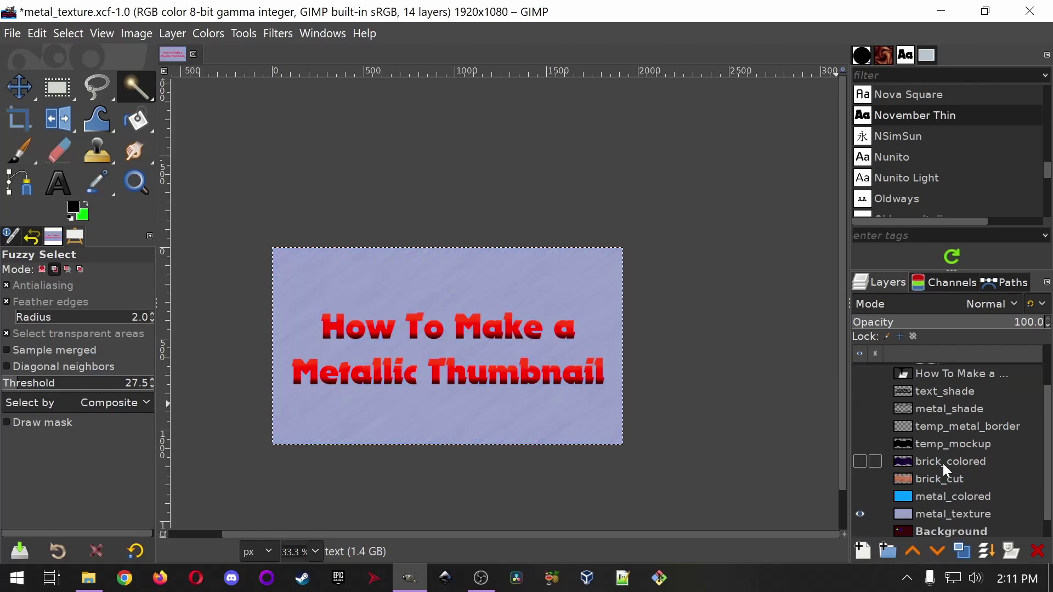
click(861, 494)
scroll(989, 502, up, 3)
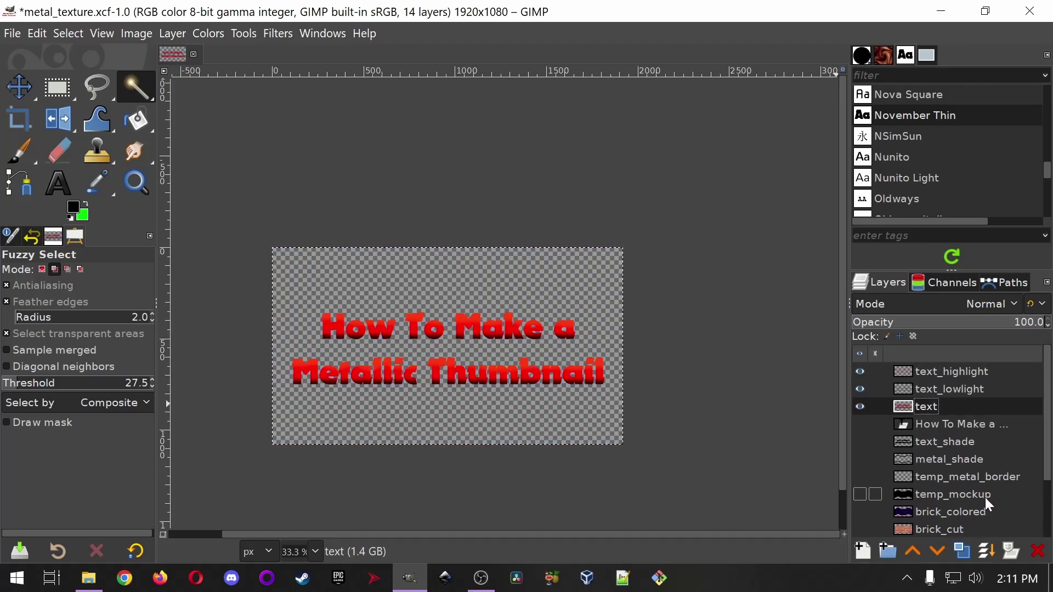
- Create a new layer from the visible title and hide the text_highlight, text_lowlight and text layers
right_click(924, 375)
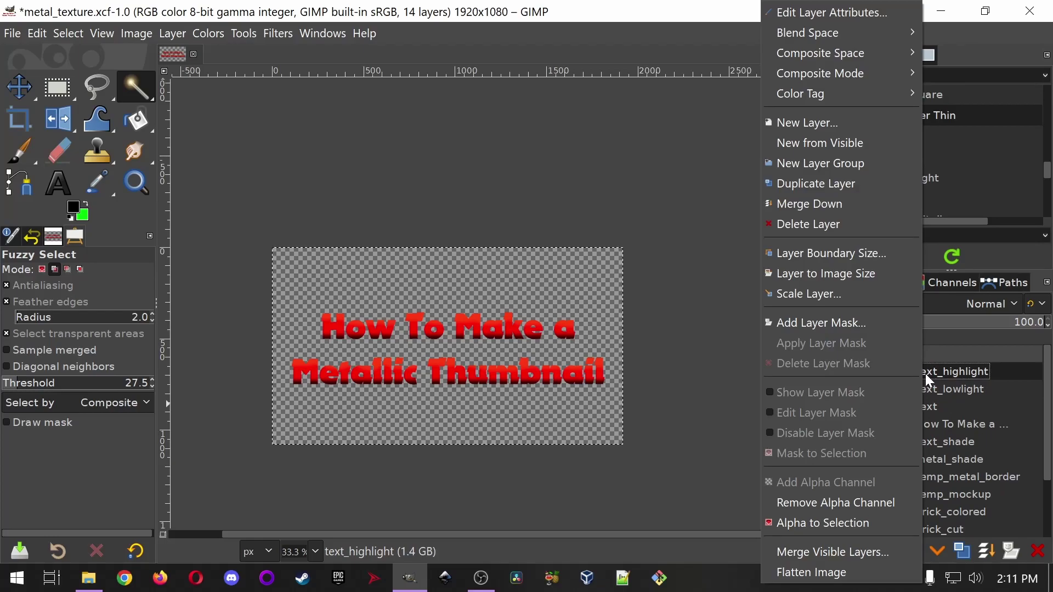
click(835, 144)
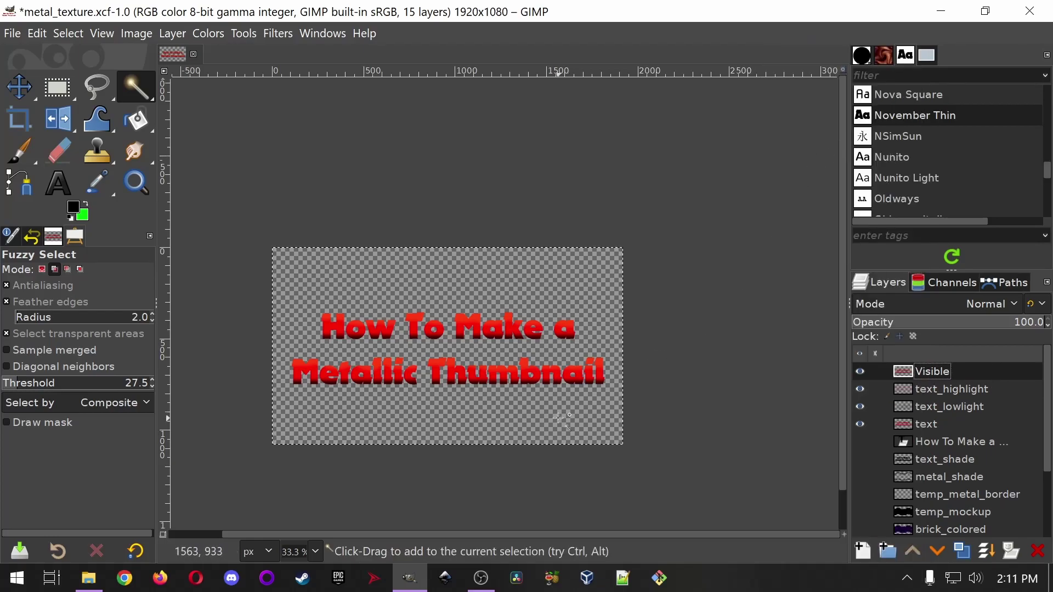
click(861, 390)
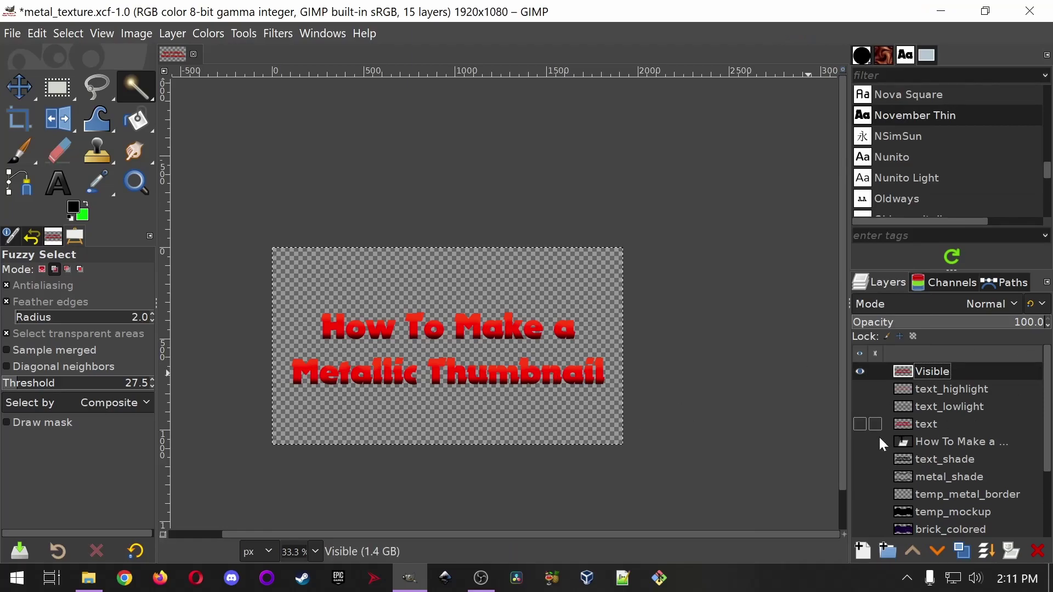
click(861, 372)
click(861, 372)
- Rename the merged title layer as combined_text
double_click(939, 376)
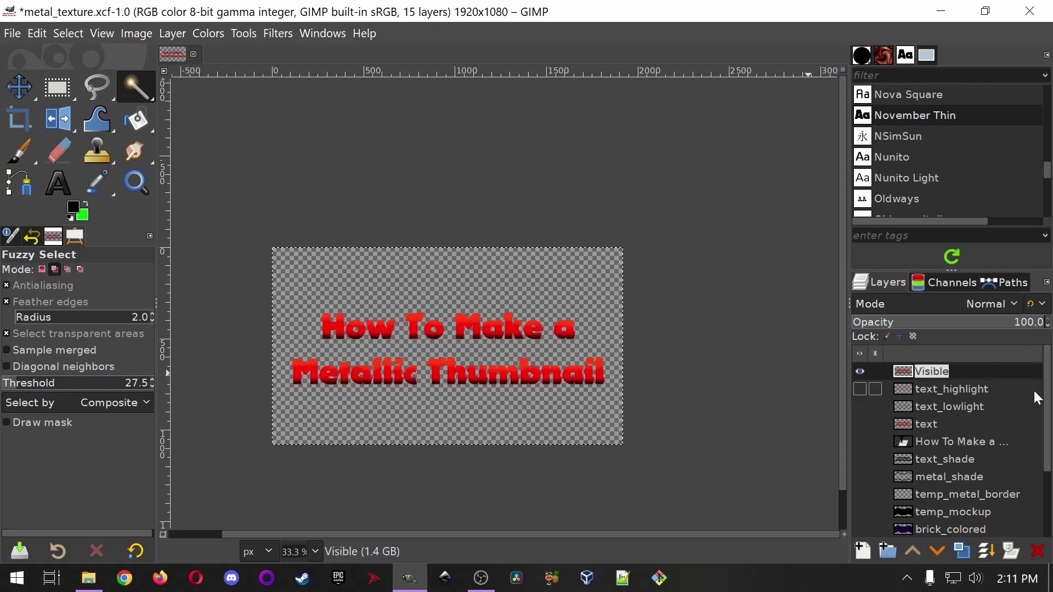
text(combined_text)
key(Return)
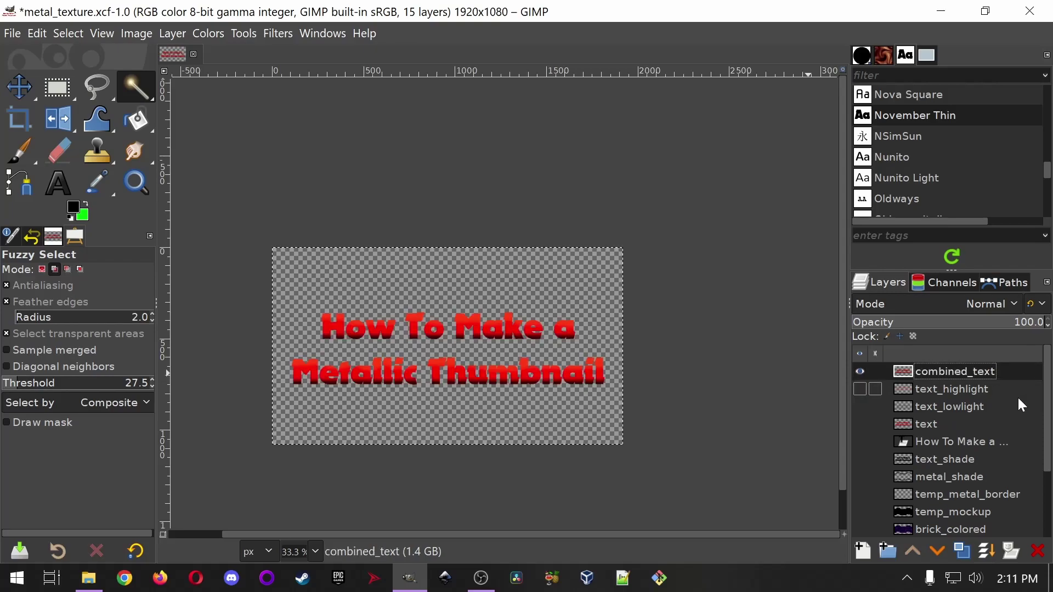
- Show the text_shade, brick_colored, metal_colored and metal_shade layers again
scroll(1004, 411, down, 2)
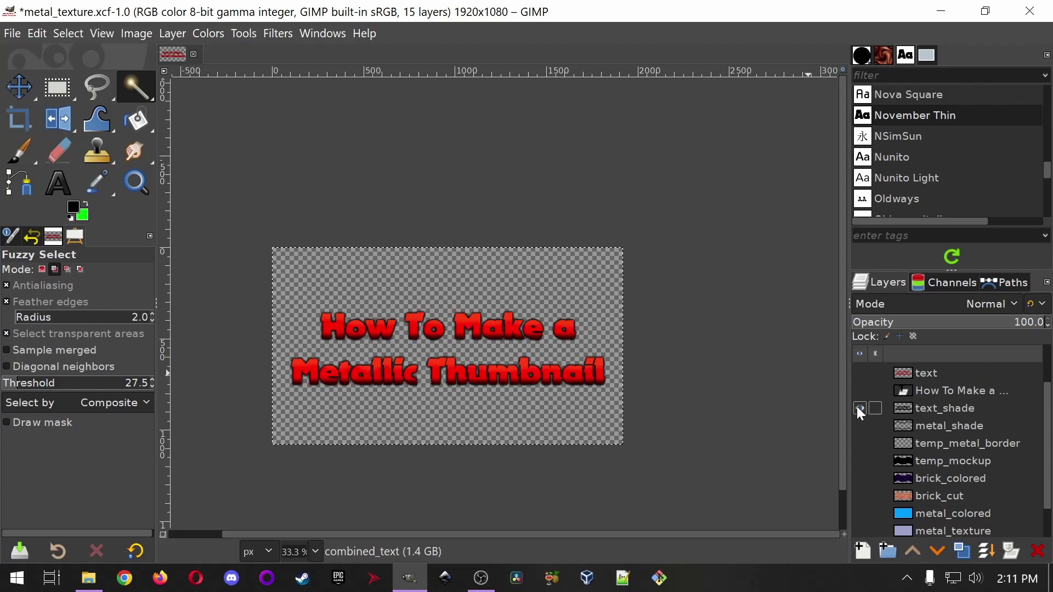
scroll(863, 465, down, 1)
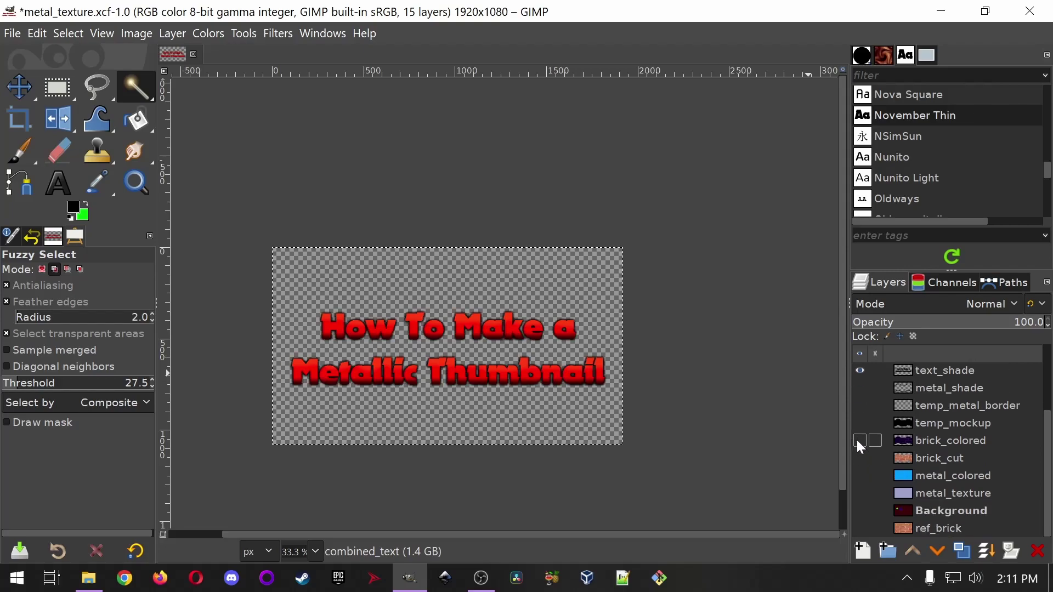
click(859, 440)
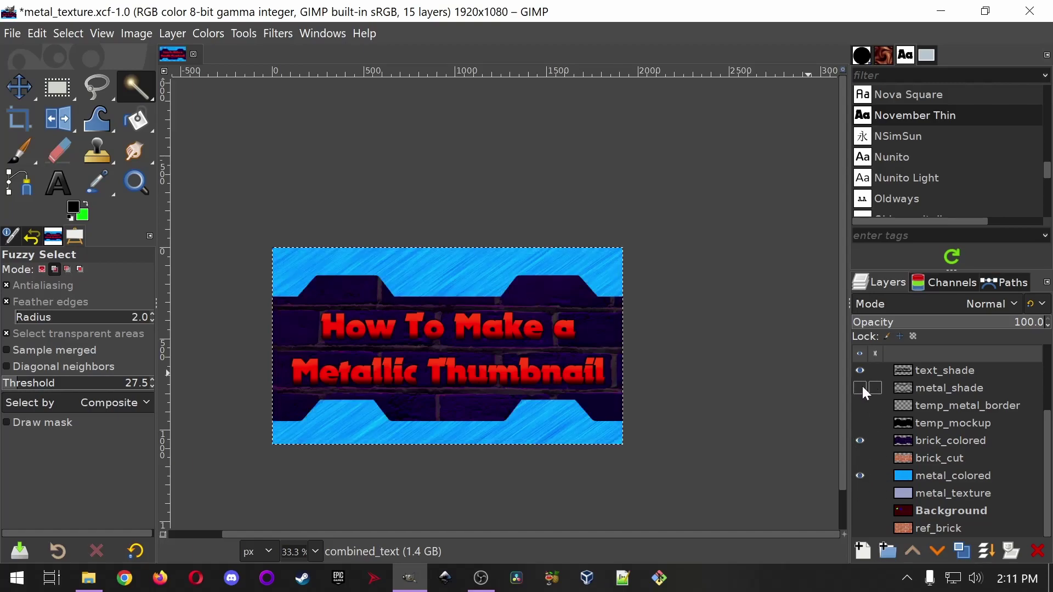
scroll(994, 426, up, 3)
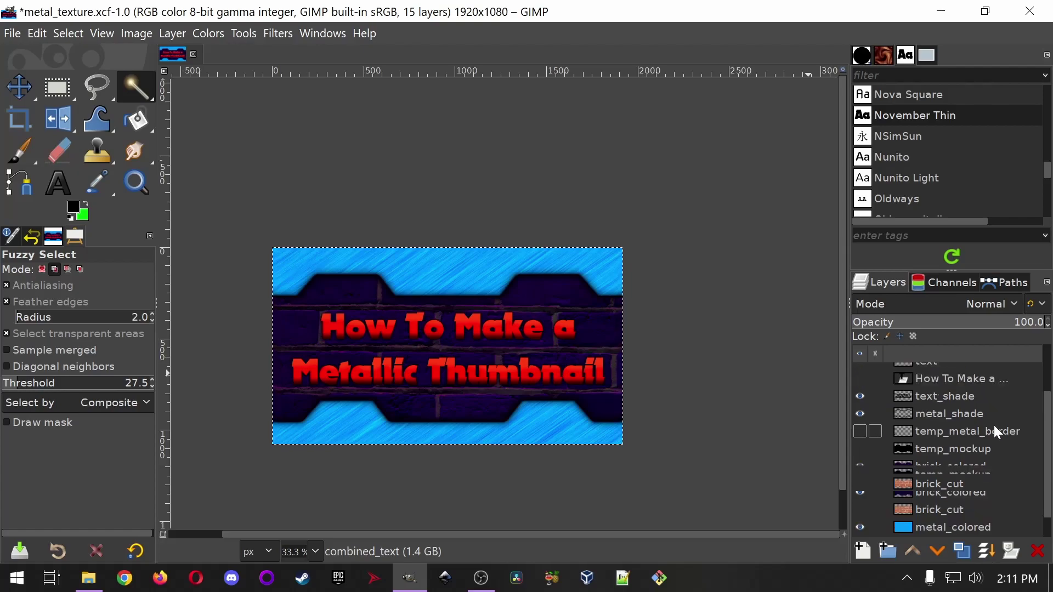
- Open the Hue-Saturation adjustment for the combined_text layer
click(963, 386)
click(963, 375)
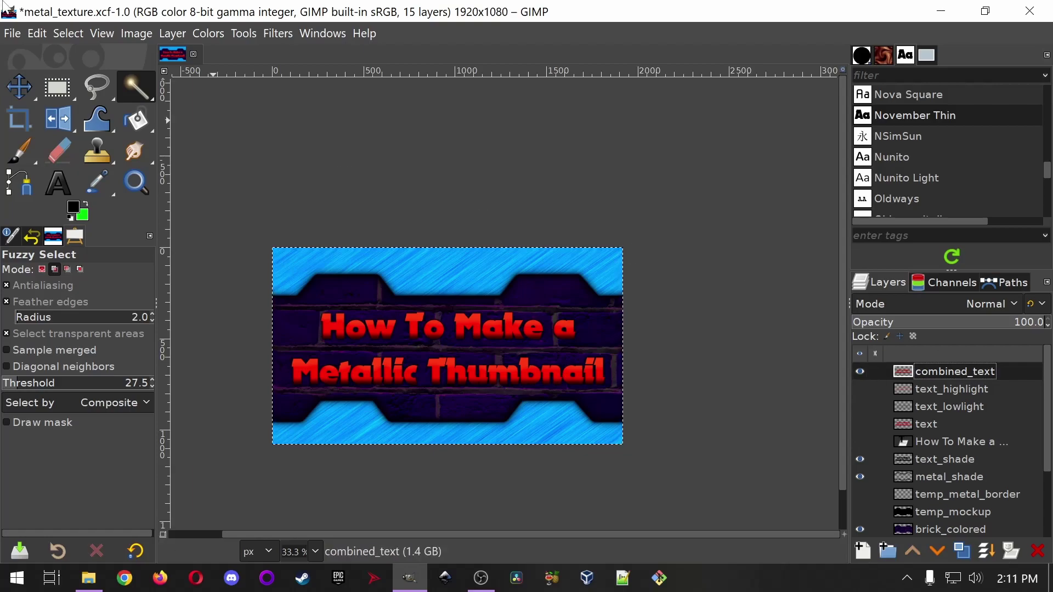
click(244, 34)
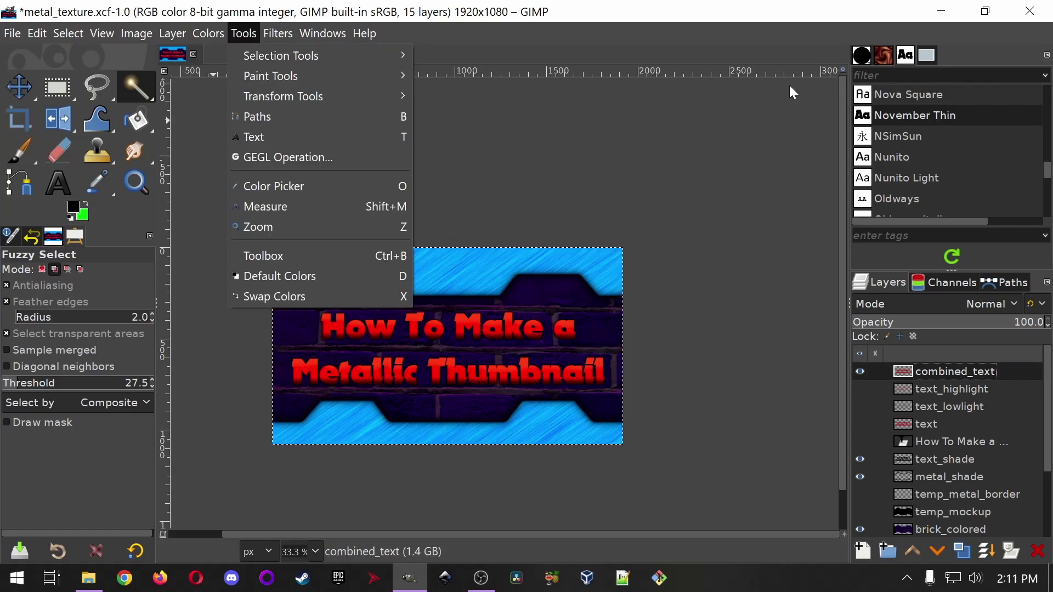
click(986, 16)
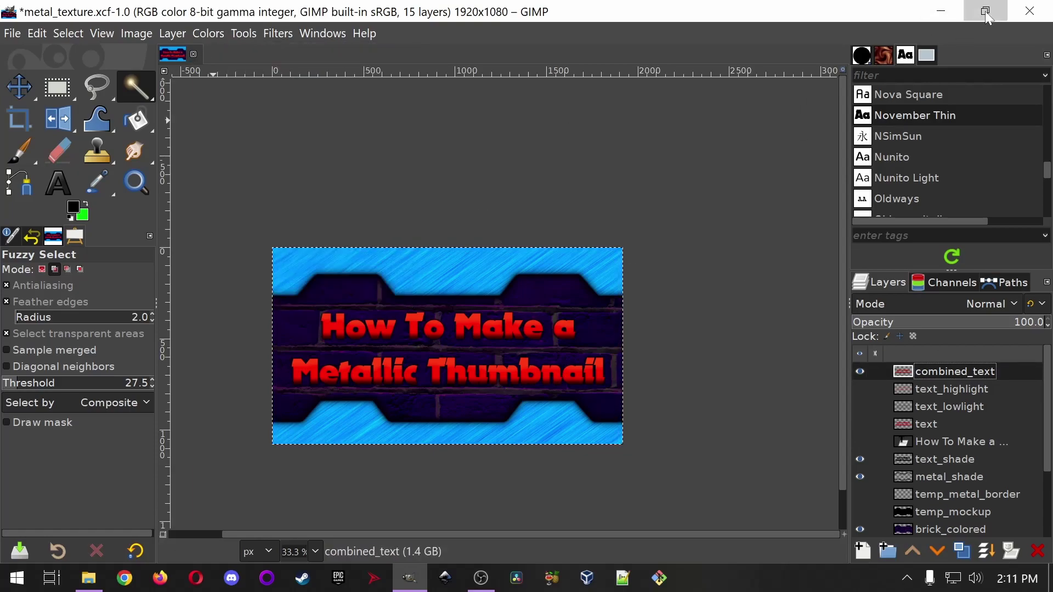
click(986, 15)
click(221, 116)
scroll(266, 66, up, 3)
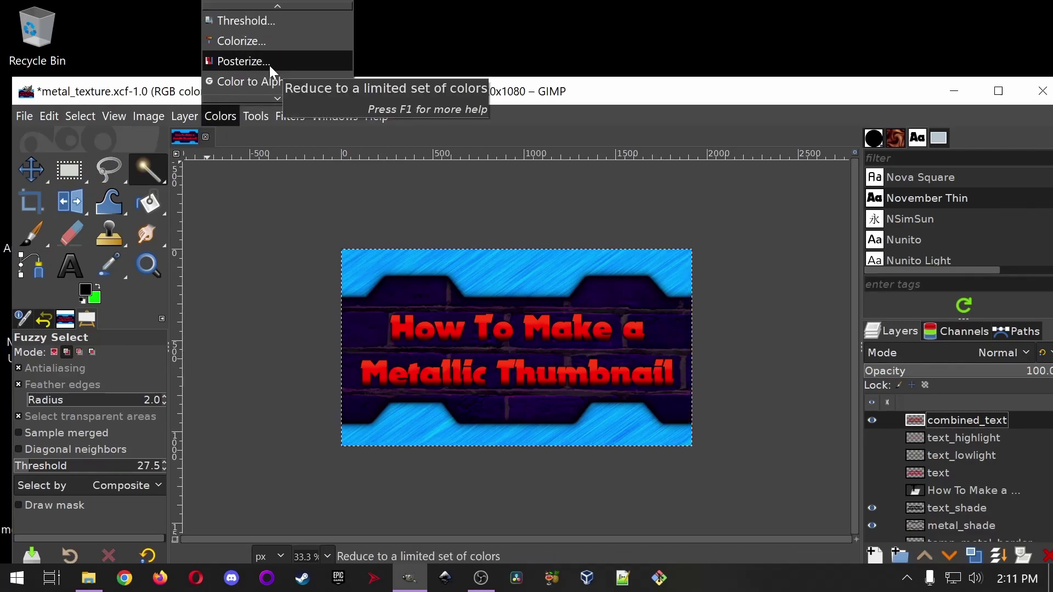
scroll(268, 65, up, 1)
scroll(268, 62, up, 4)
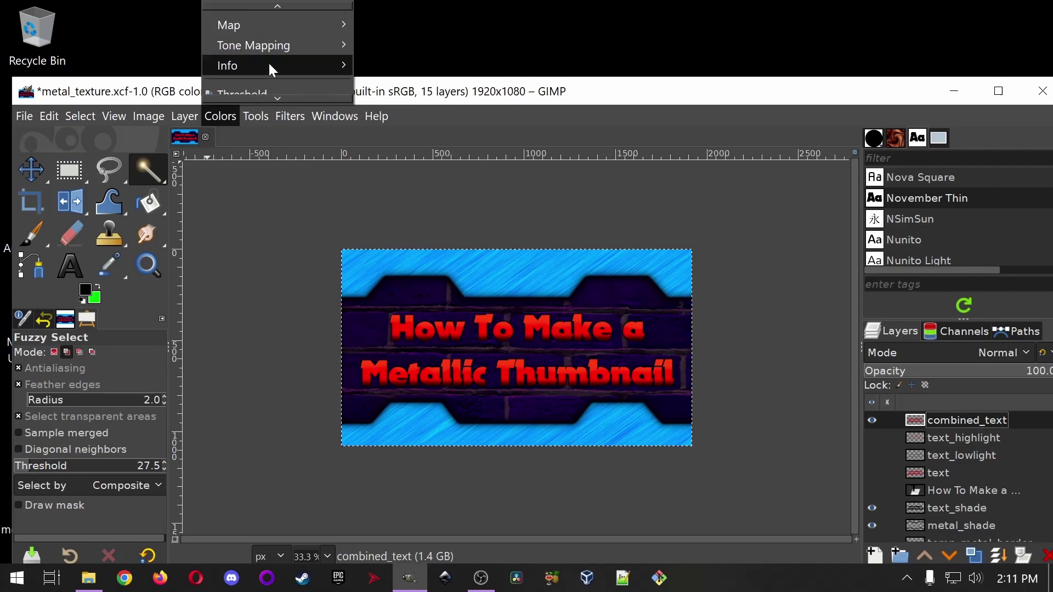
scroll(269, 62, up, 8)
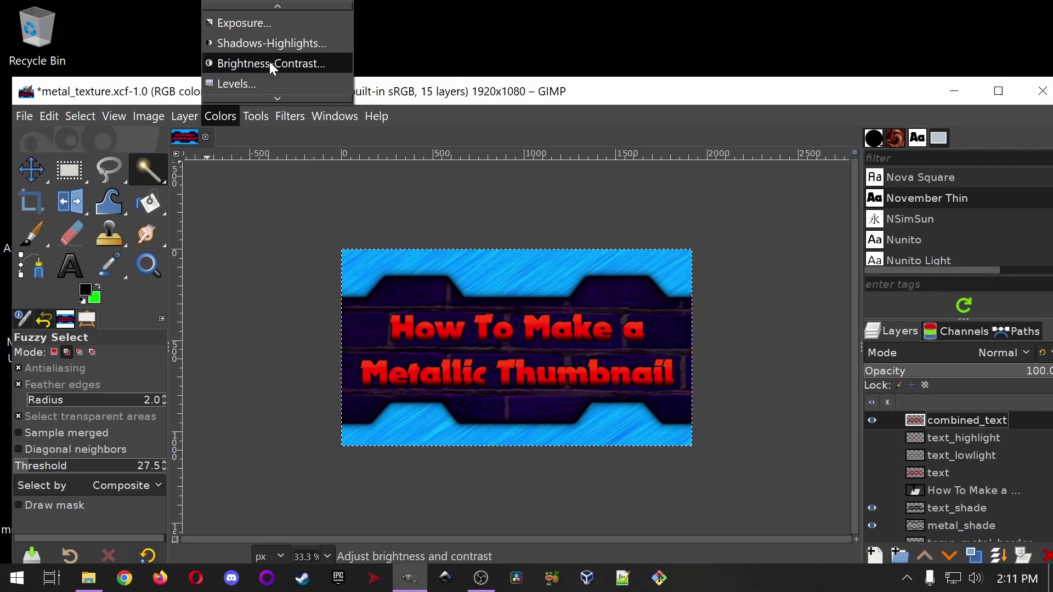
click(272, 49)
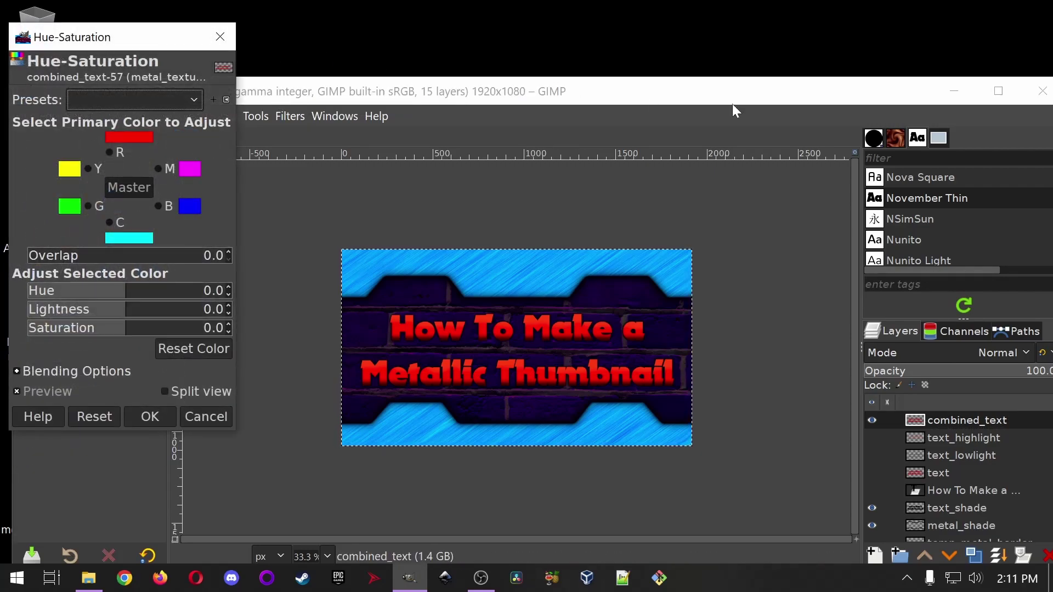
click(999, 91)
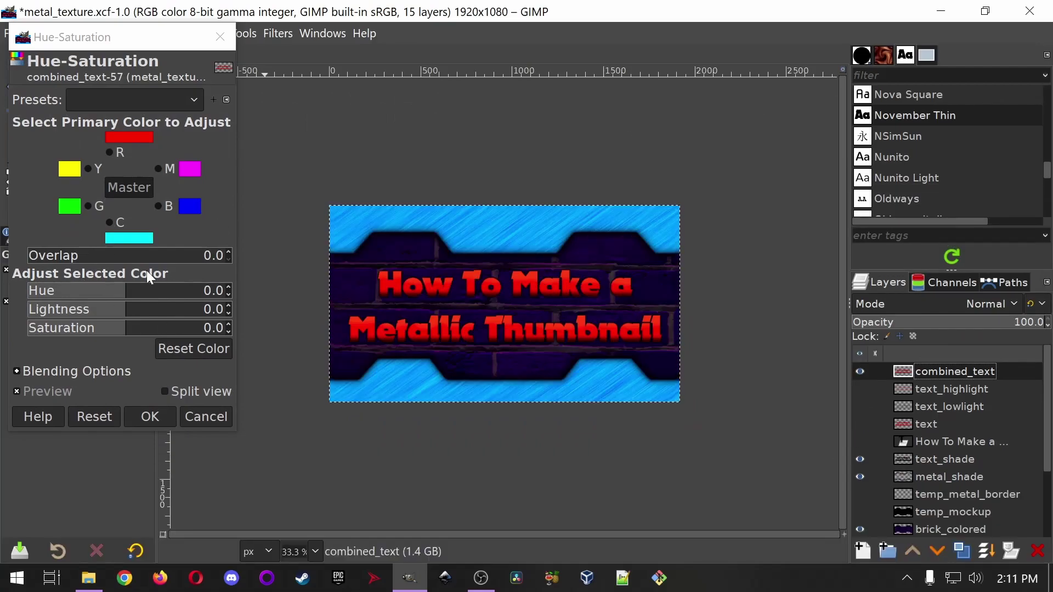
- Recolor the combined_text layer magenta with hue -59.0, lightness -36.7 and saturation 100.0, and apply the adjustment
mouse_move(106, 291)
mouse_down()
mouse_move(6, 299)
mouse_move(98, 301)
mouse_up()
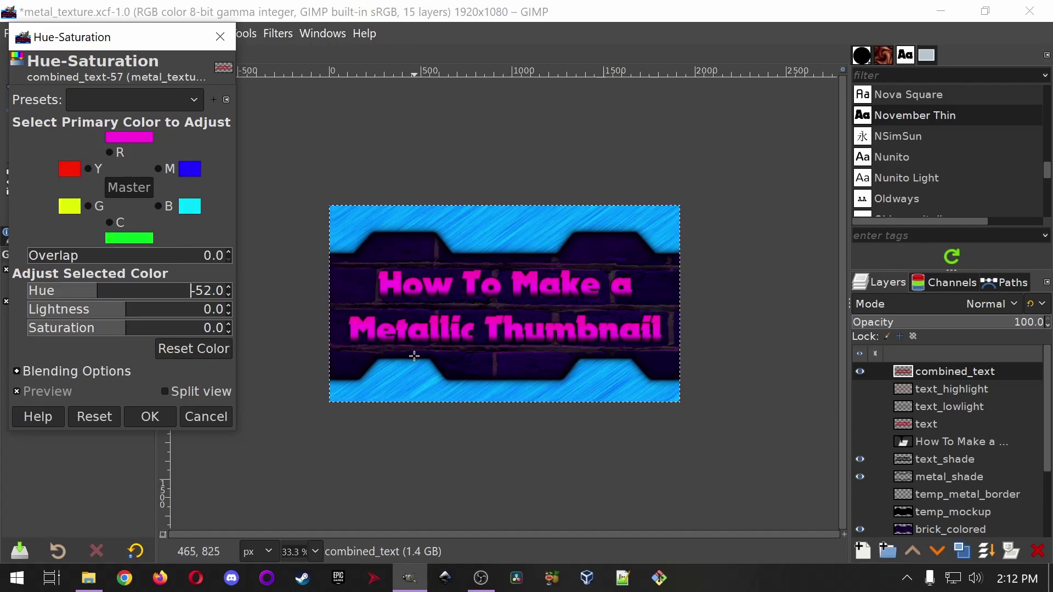
drag(142, 332, 183, 332)
drag(127, 316, 104, 292)
drag(186, 328, 230, 328)
drag(145, 310, 90, 313)
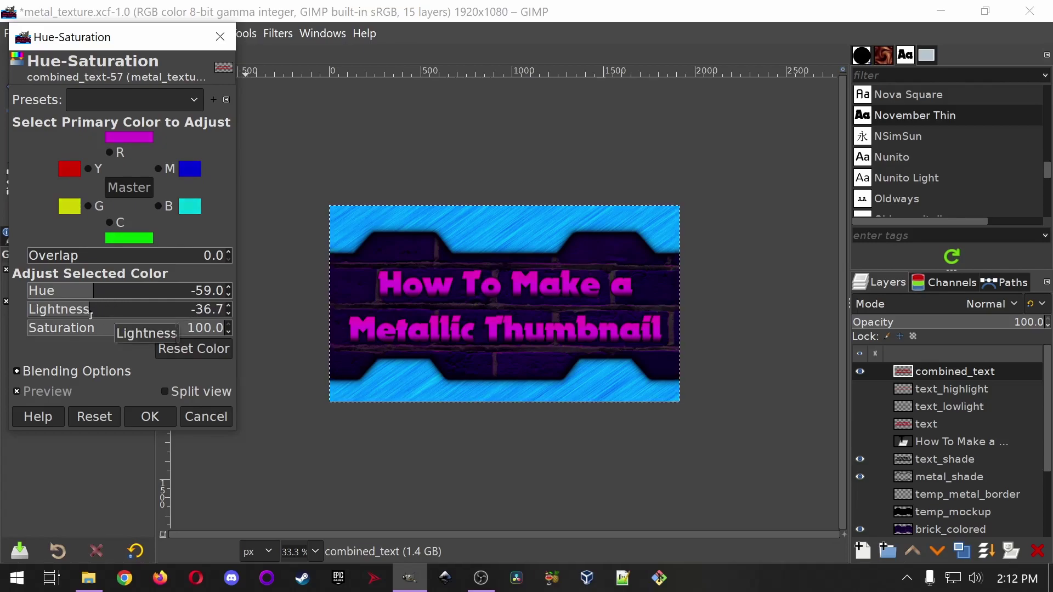
click(151, 420)
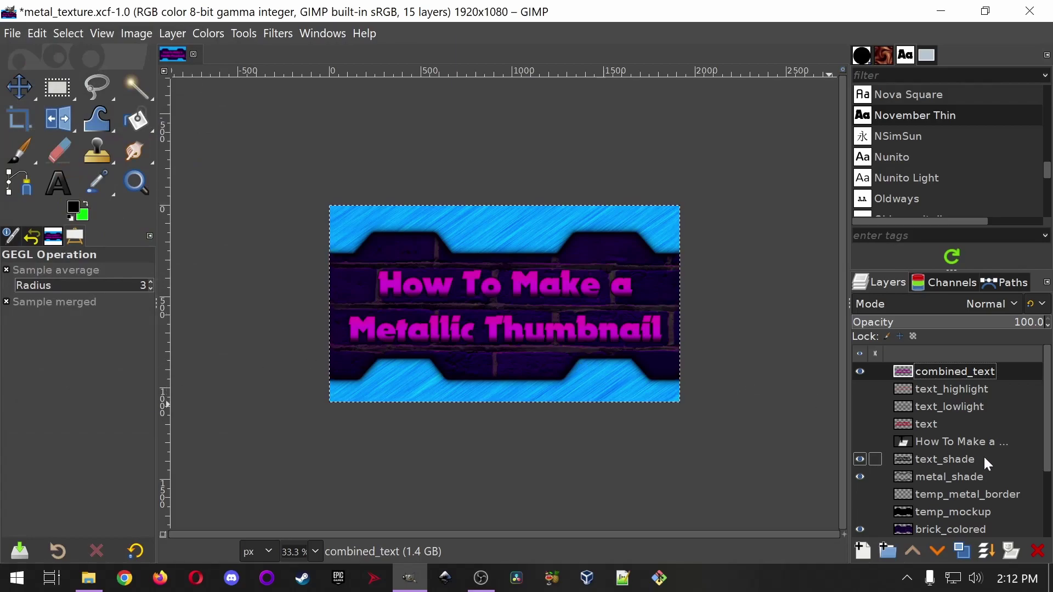
- Save the image and open the Colorize adjustment for the text_shade layer
click(940, 460)
key(ctrl+s)
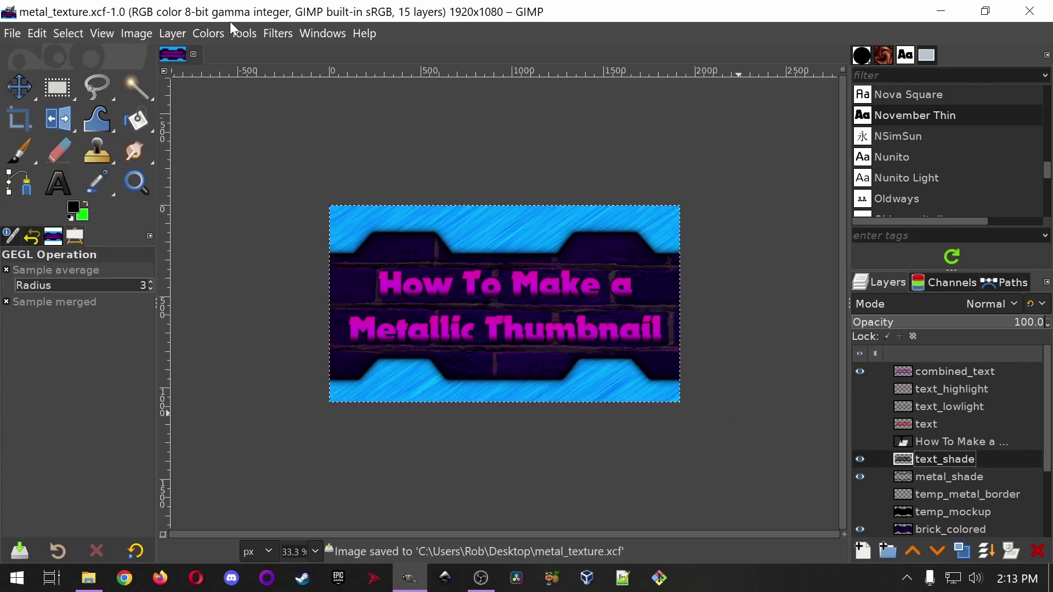
click(985, 13)
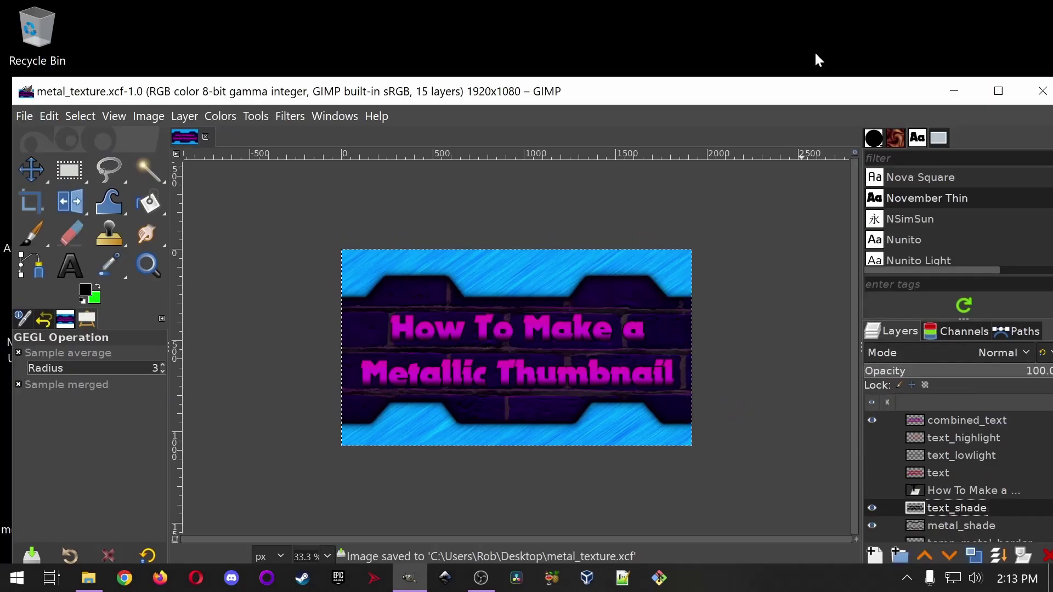
click(224, 118)
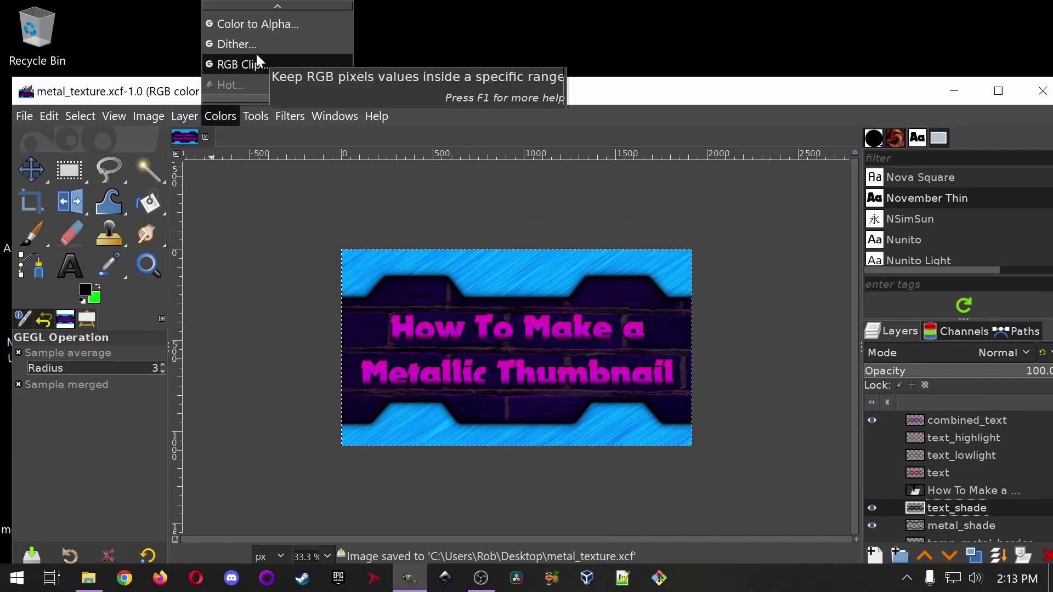
scroll(256, 53, up, 3)
click(259, 32)
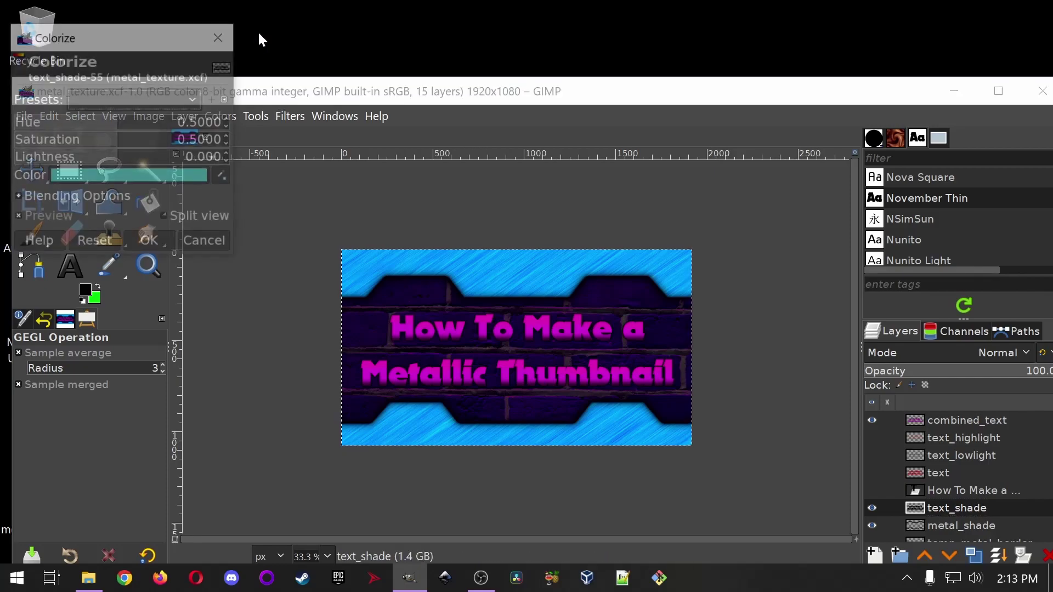
click(999, 91)
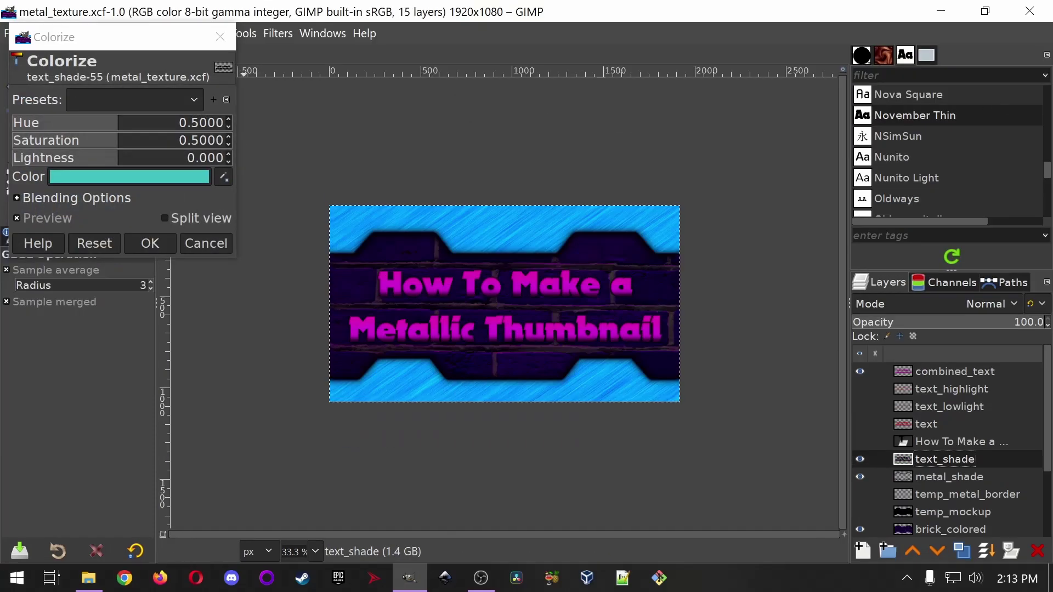
- Colorize the text_shade layer a bright, pale green with saturation 1.0000 and lightness about 0.73, and apply it
click(150, 159)
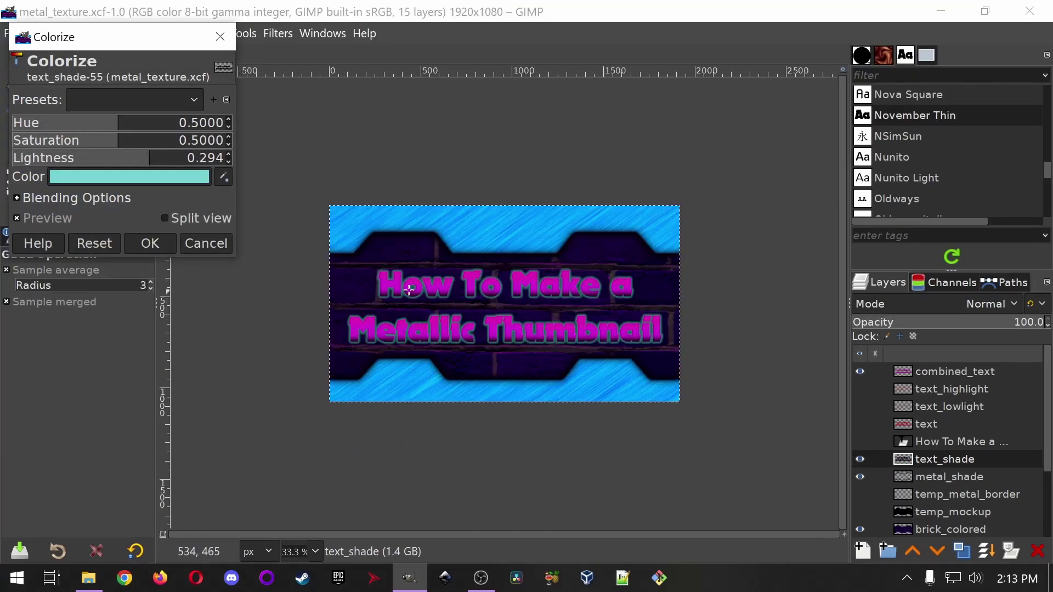
drag(176, 140, 254, 143)
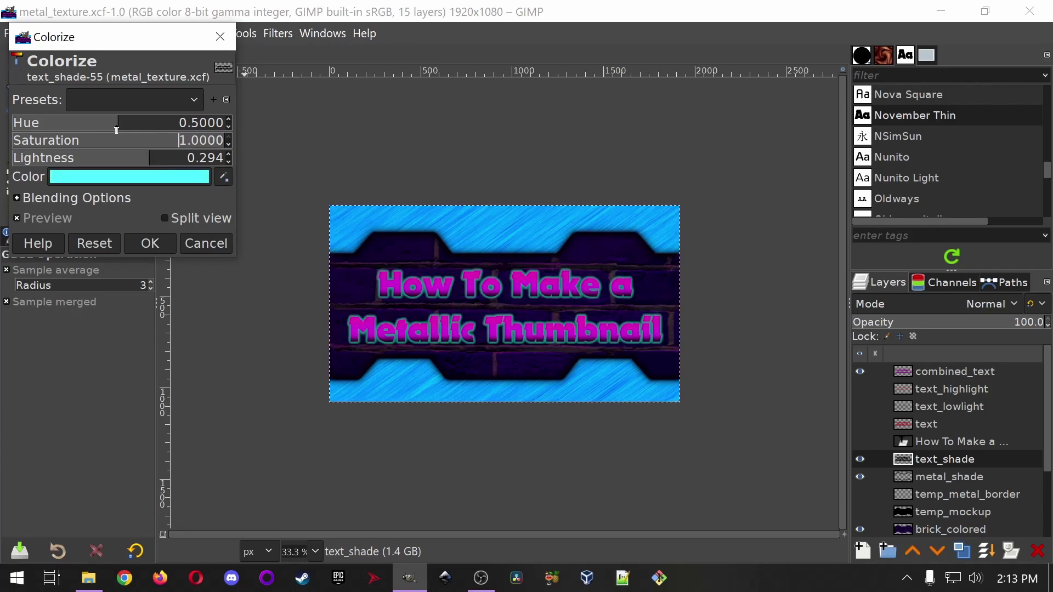
mouse_move(117, 130)
mouse_down()
mouse_move(3, 126)
mouse_move(113, 125)
mouse_up()
drag(172, 159, 198, 164)
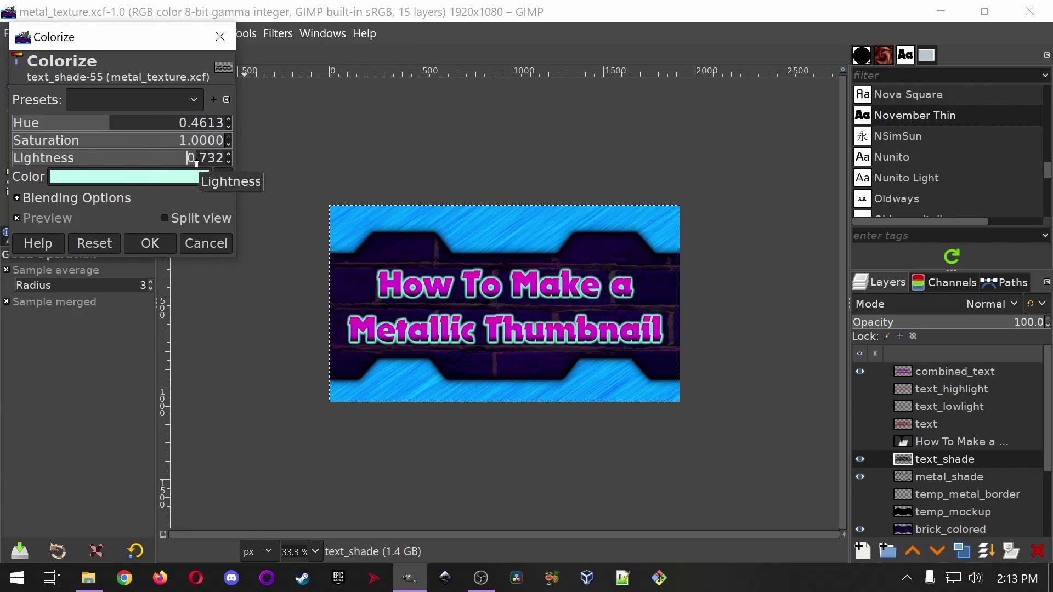
mouse_move(95, 127)
mouse_down()
mouse_move(10, 124)
mouse_move(140, 123)
mouse_move(102, 123)
mouse_up()
click(158, 243)
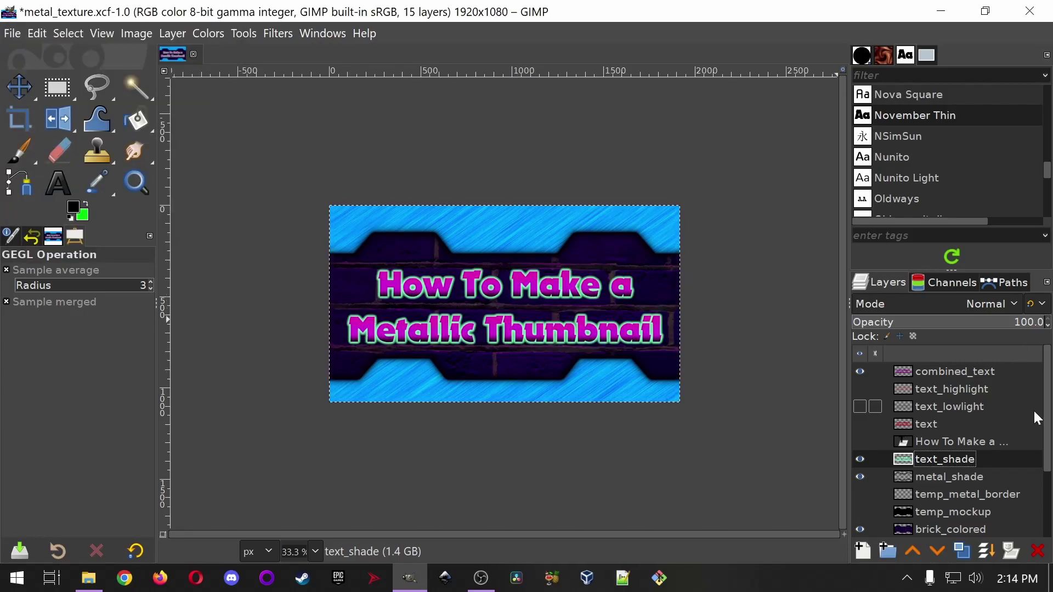
- Duplicate the combined_text layer, rename the lower copy as combined_outline and save the image
click(944, 374)
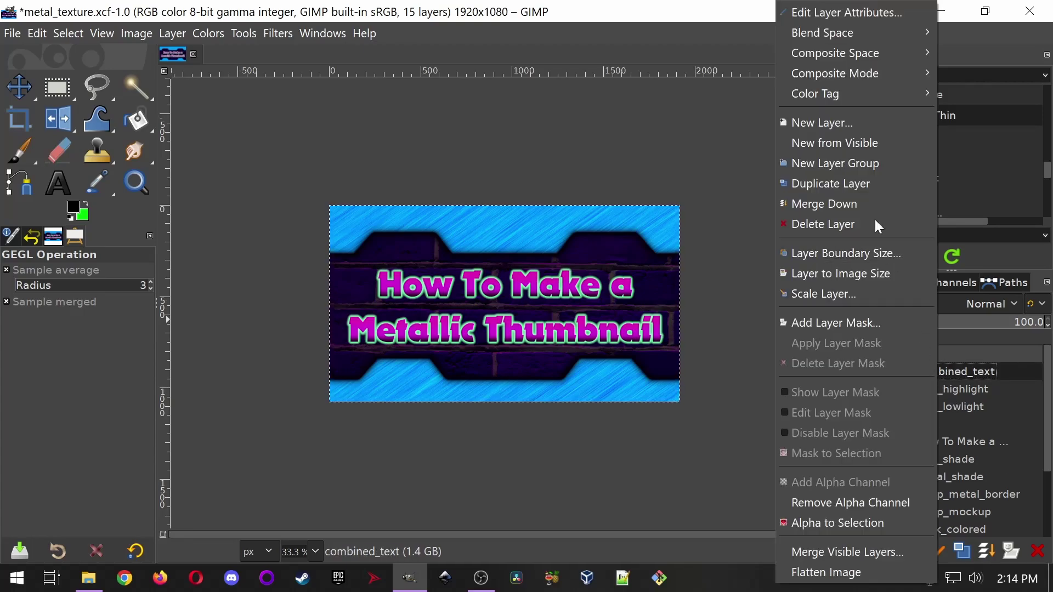
click(860, 184)
drag(979, 369, 963, 387)
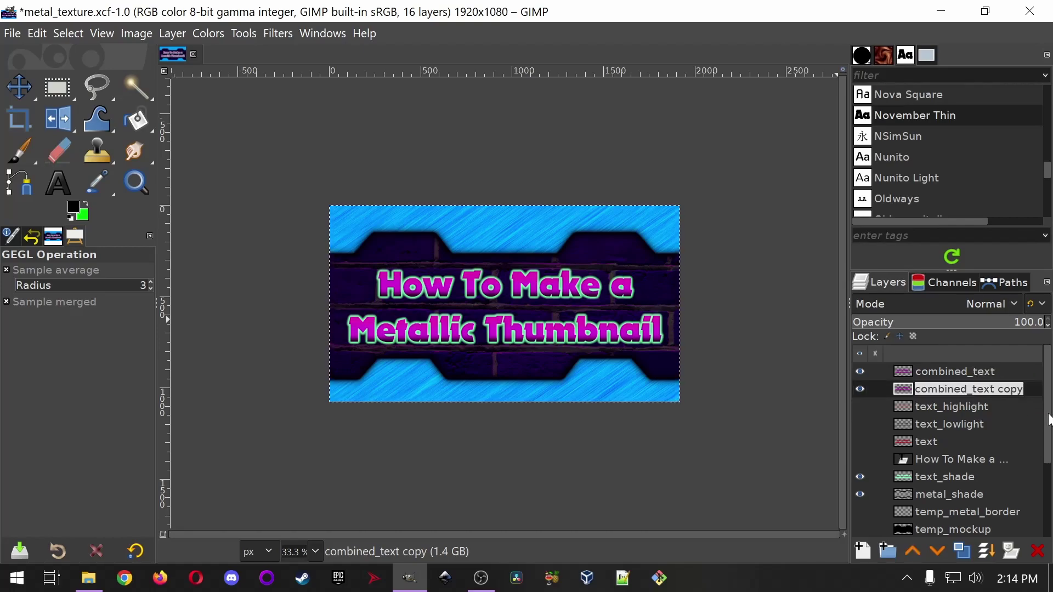
text(combined_outli)
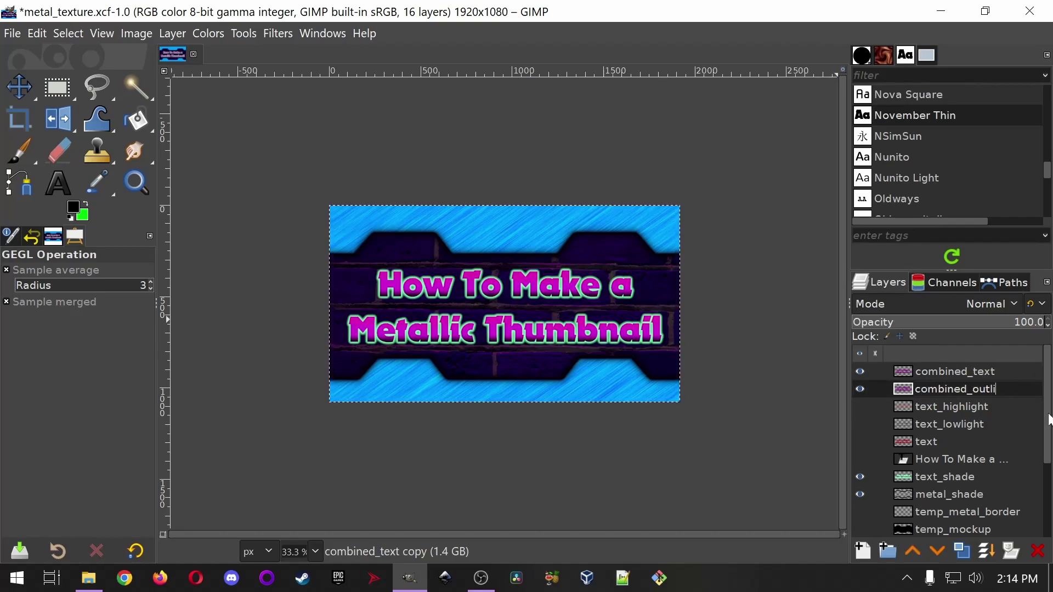
text(ne)
key(Return)
key(ctrl+s)
- Subtract the transparent area of combined_outline from the selection by color, leaving only the title lettering selected
click(134, 83)
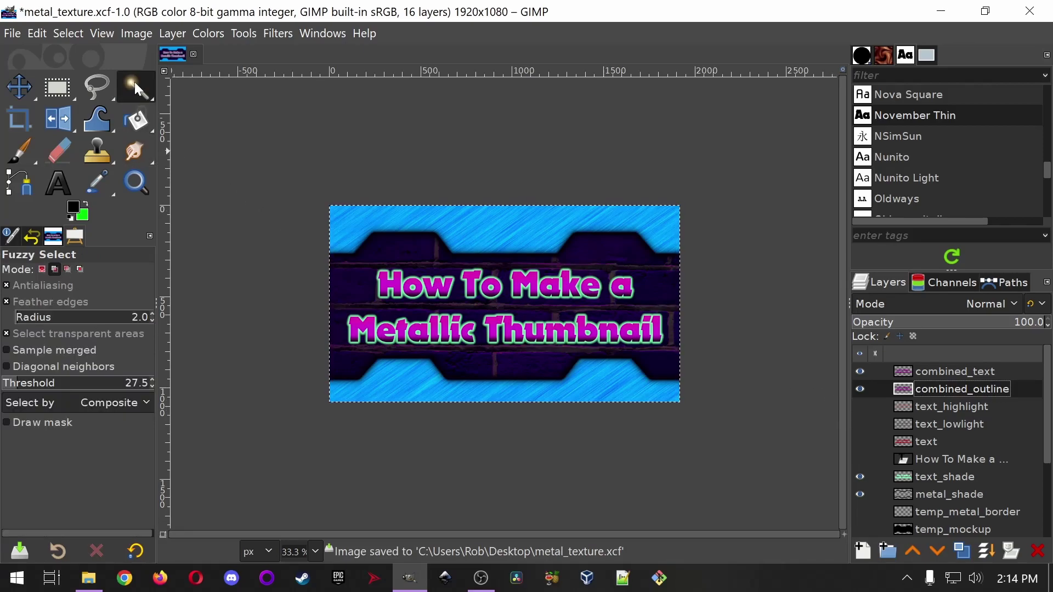
drag(134, 81, 236, 116)
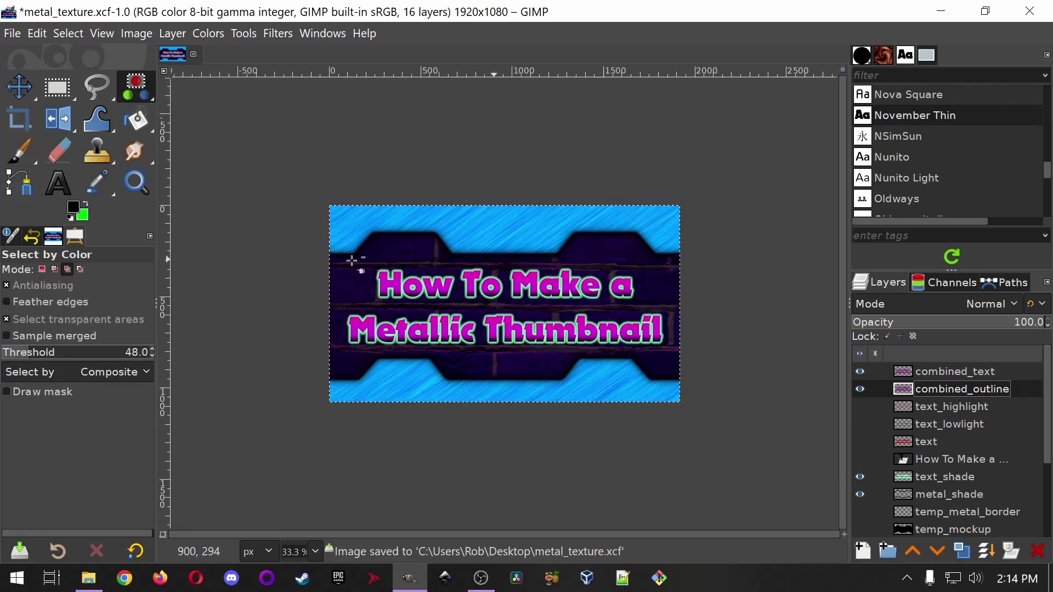
click(67, 269)
click(414, 247)
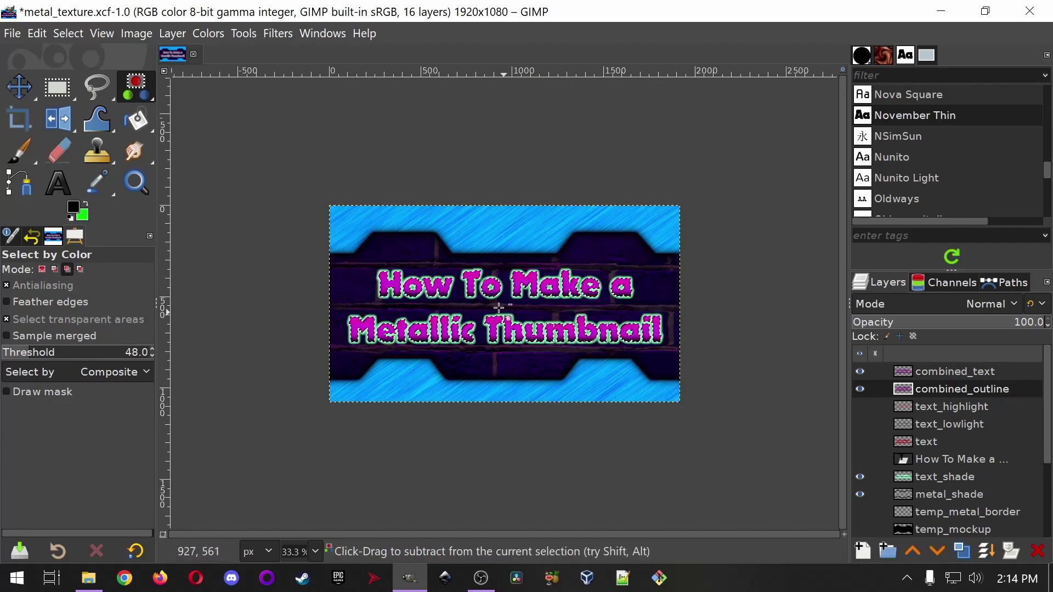
- Grow the selection around the title lettering
click(69, 34)
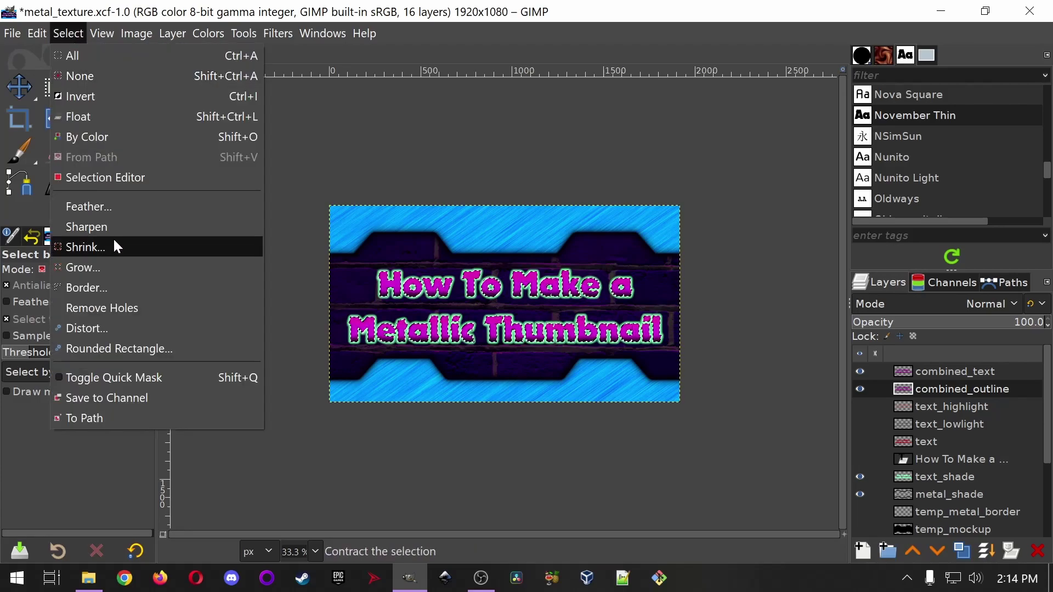
click(107, 267)
click(124, 323)
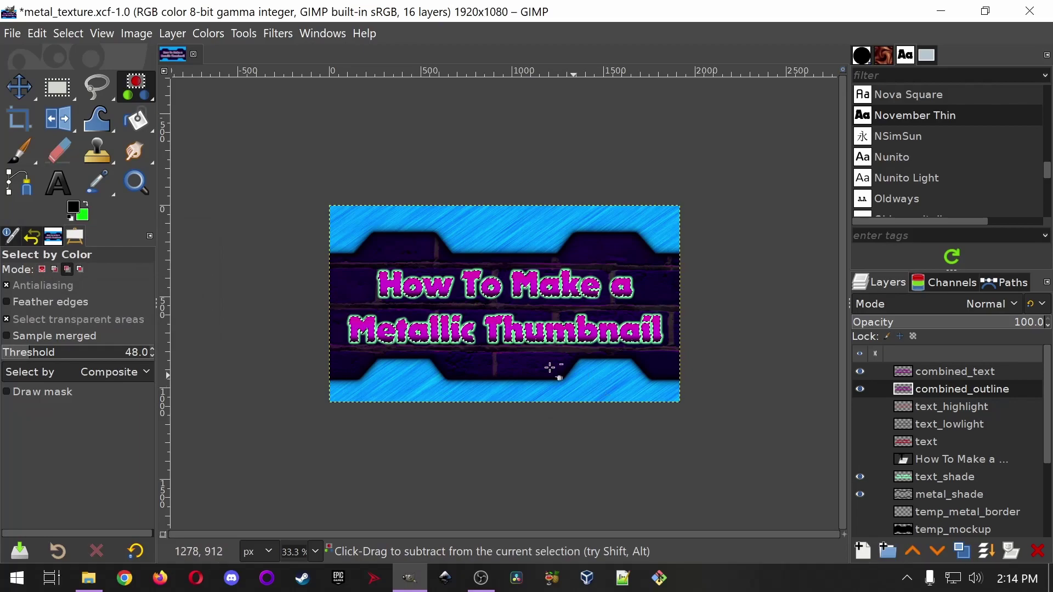
- Paint the grown selection on the combined_outline layer black (000000) with the Paintbrush at size 775
click(20, 157)
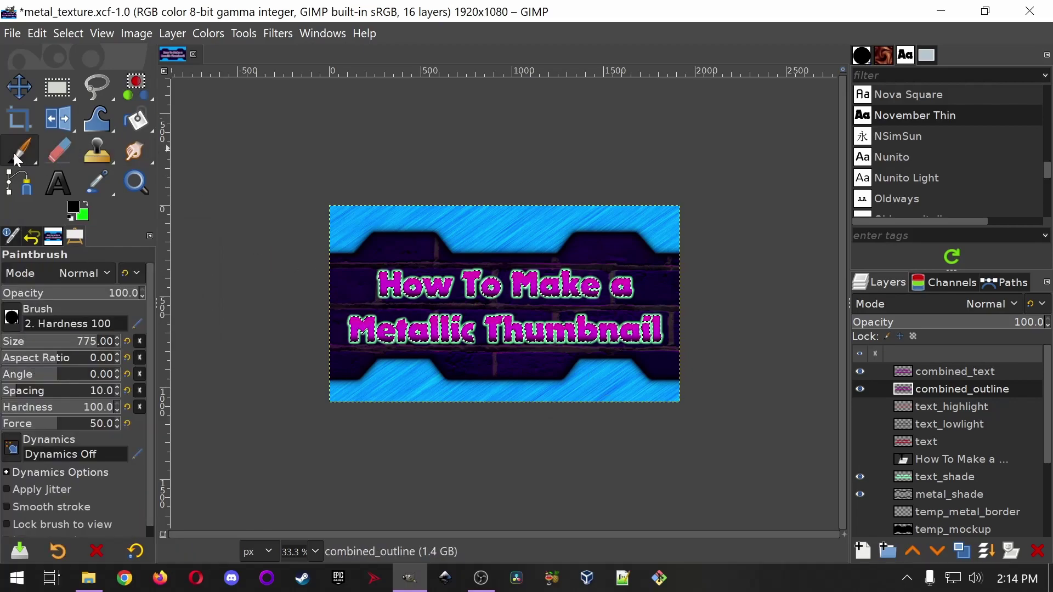
click(73, 208)
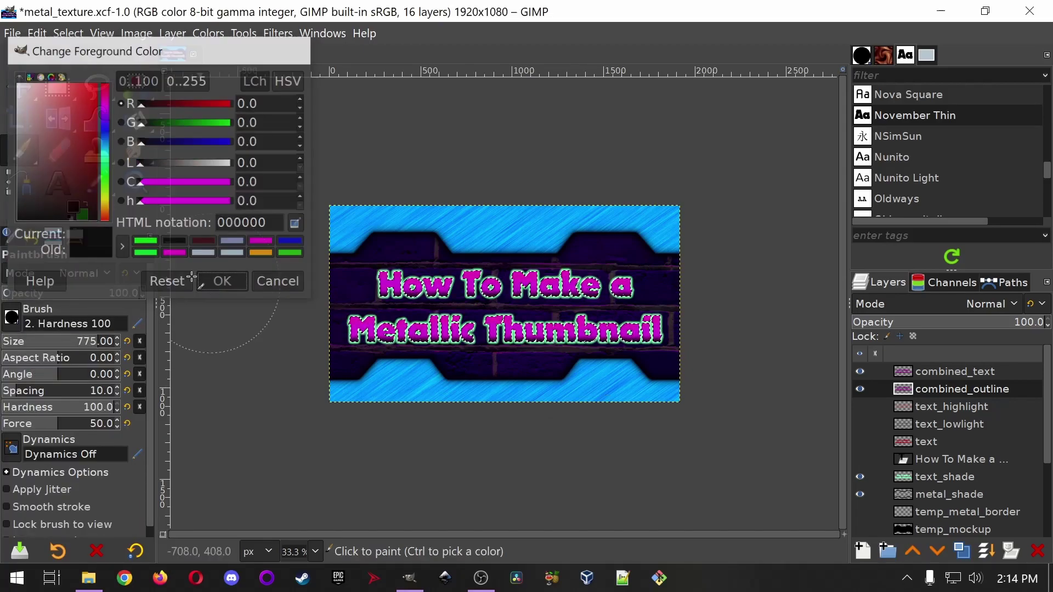
click(223, 282)
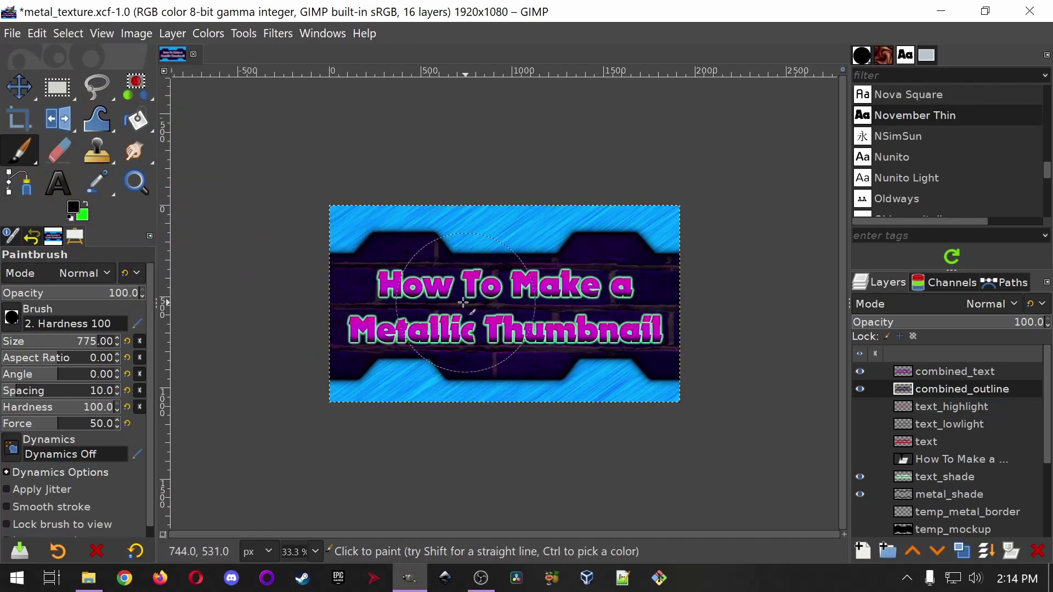
- Apply a Gaussian Blur of 1.50 in X and Y to the combined_outline layer
ctrl+scroll(464, 302, up, 3)
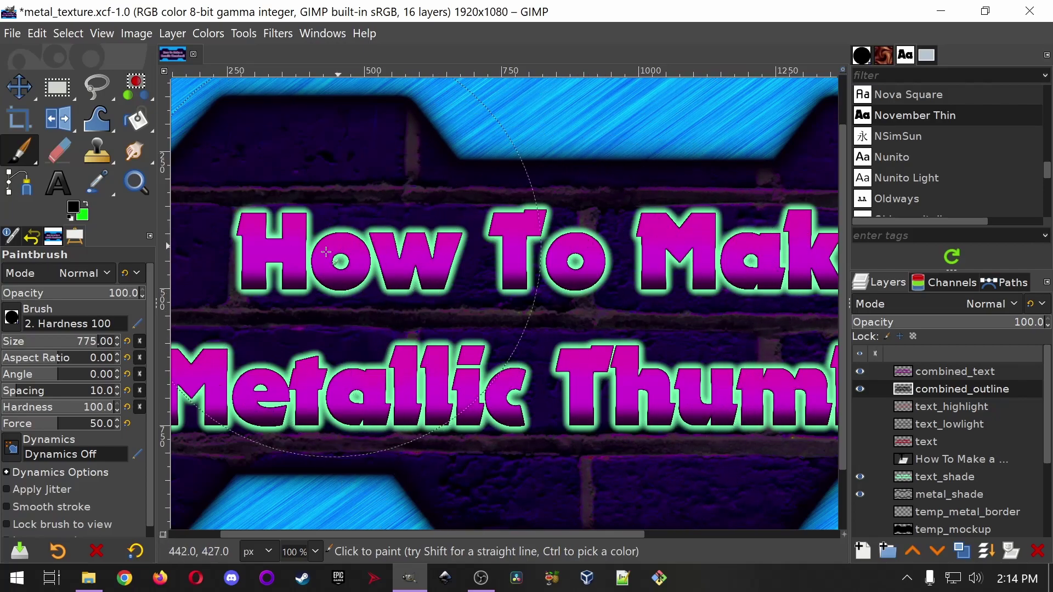
ctrl+scroll(384, 219, down, 2)
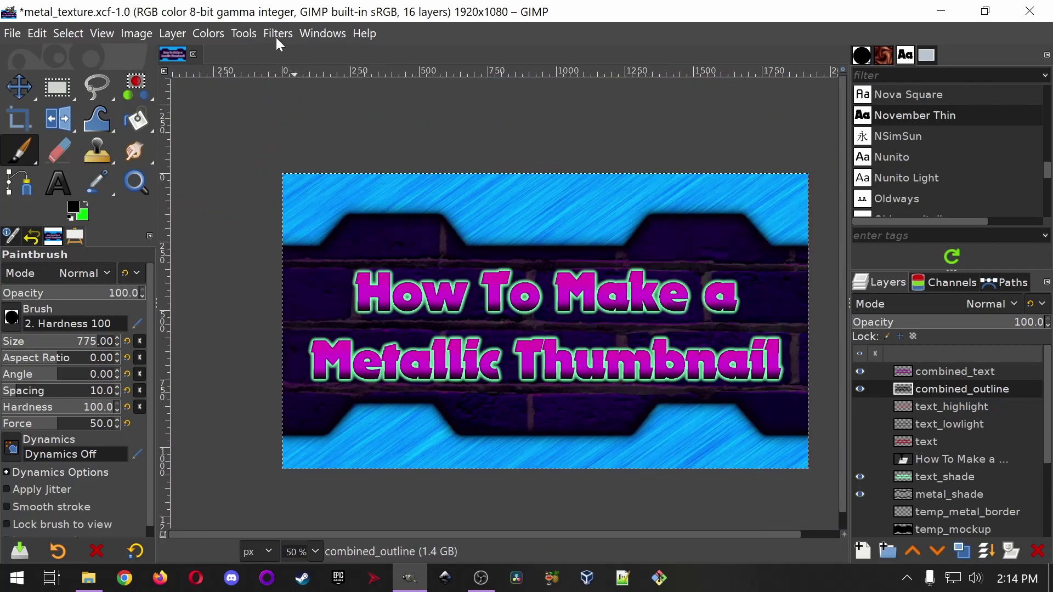
click(274, 36)
mouse_move(331, 142)
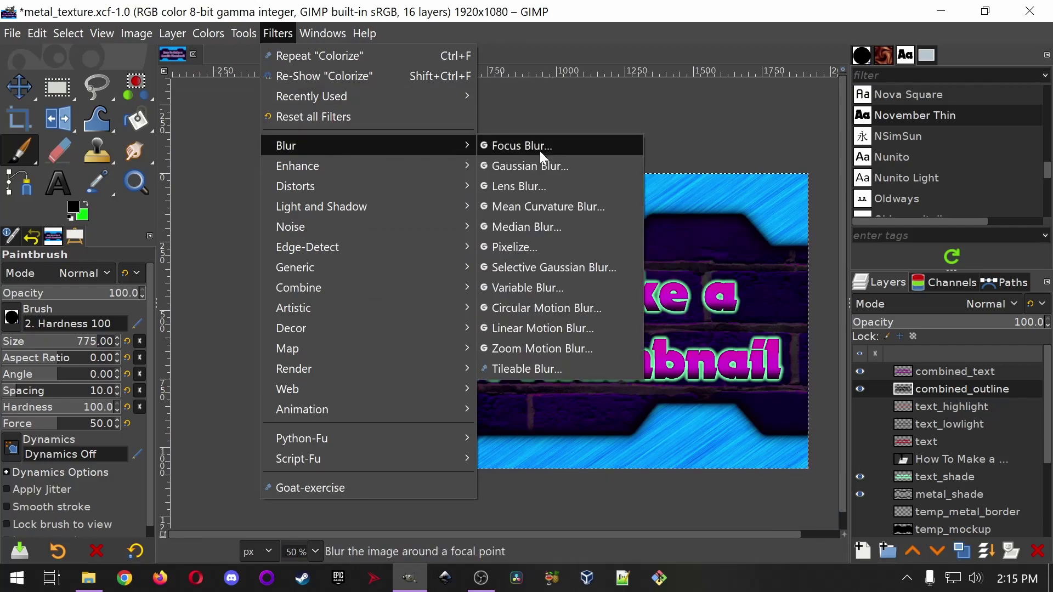
click(536, 166)
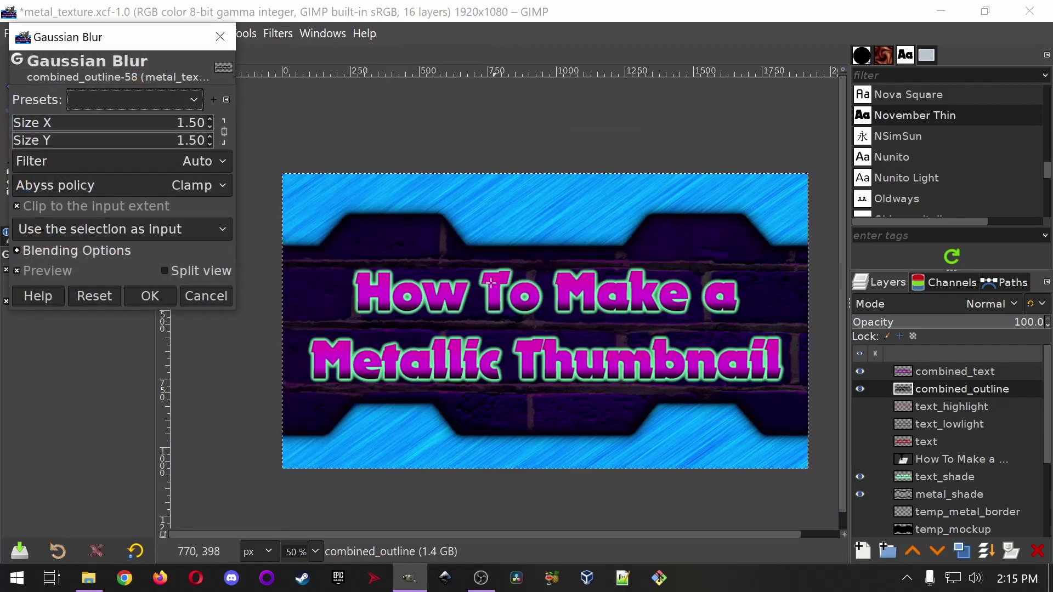
key(Return)
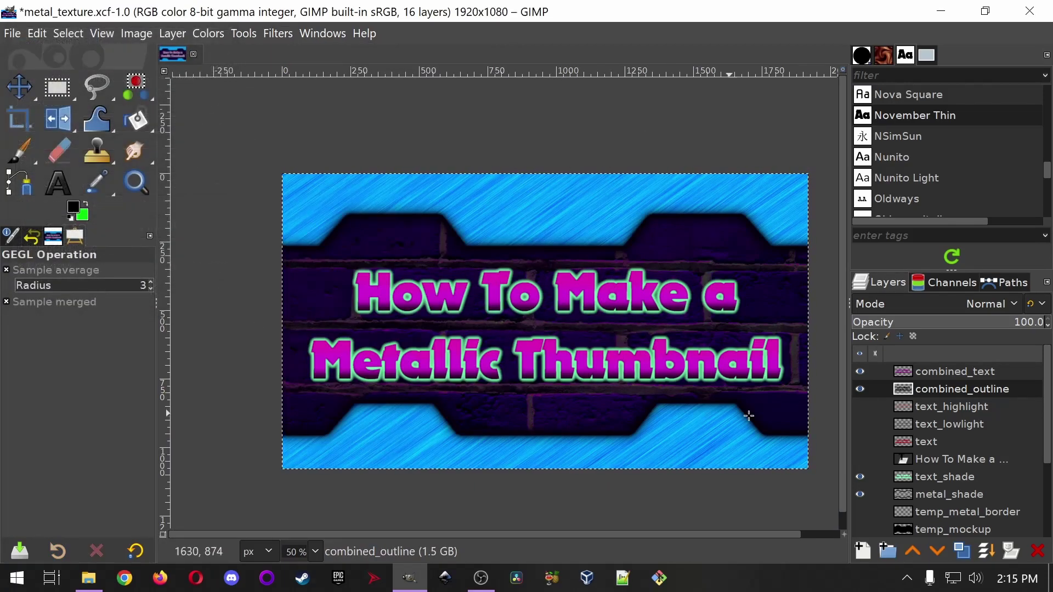
- Duplicate the blurred combined_outline layer nine times to strengthen the black outline
click(963, 553)
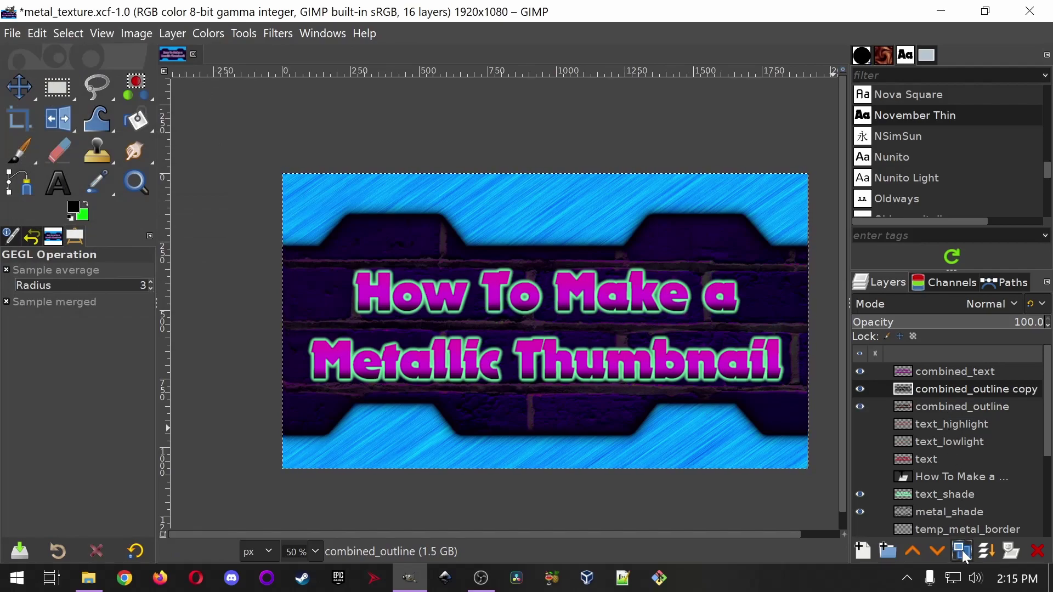
click(963, 553)
click(964, 553)
click(965, 555)
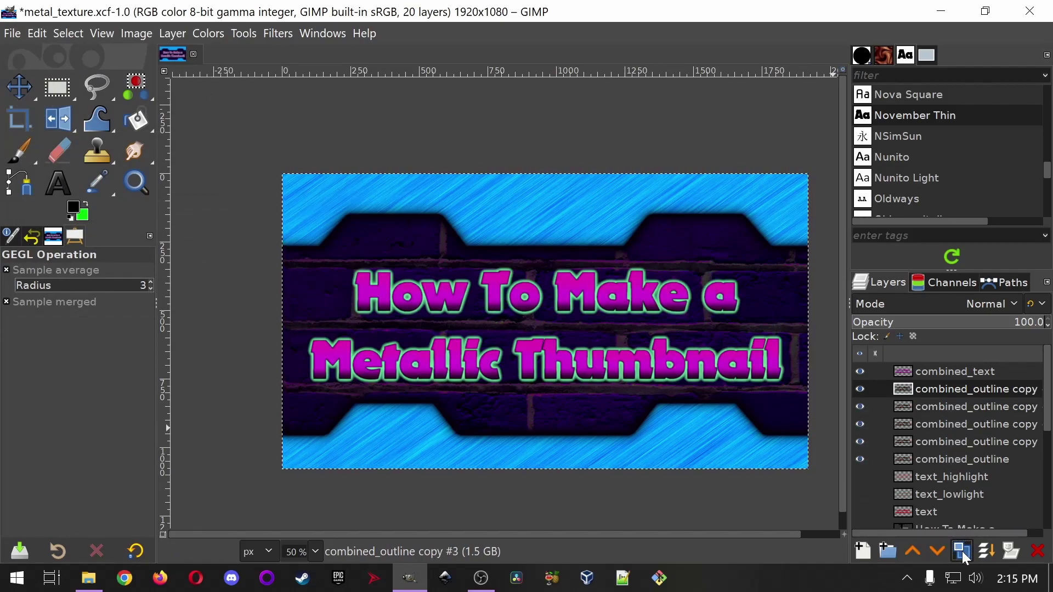
click(965, 555)
click(966, 555)
click(966, 555)
click(965, 555)
click(965, 555)
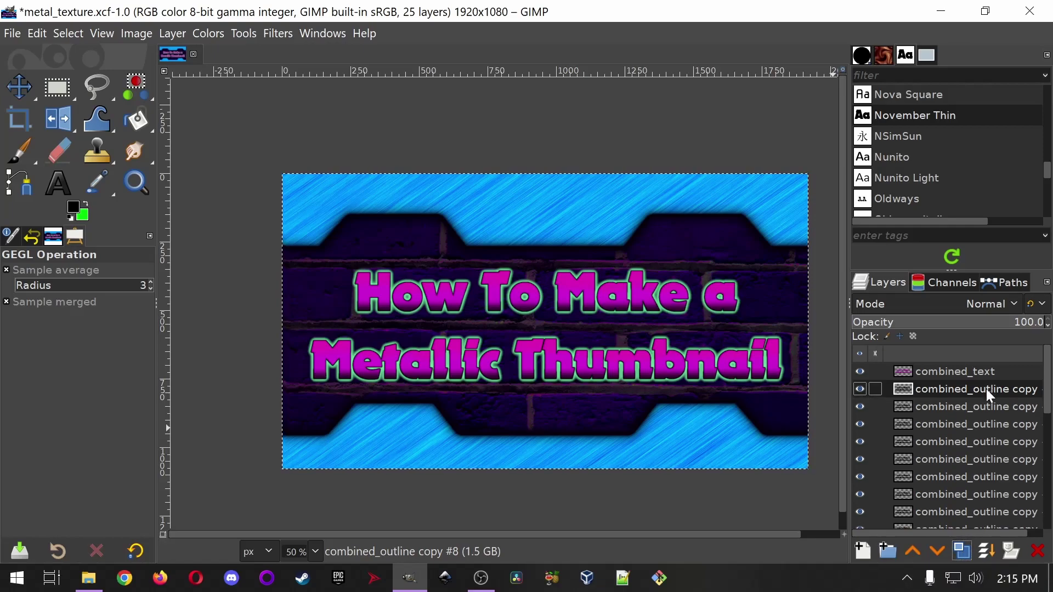
- Merge all nine outline copies down into combined_outline and save the image
click(988, 552)
click(988, 551)
click(988, 553)
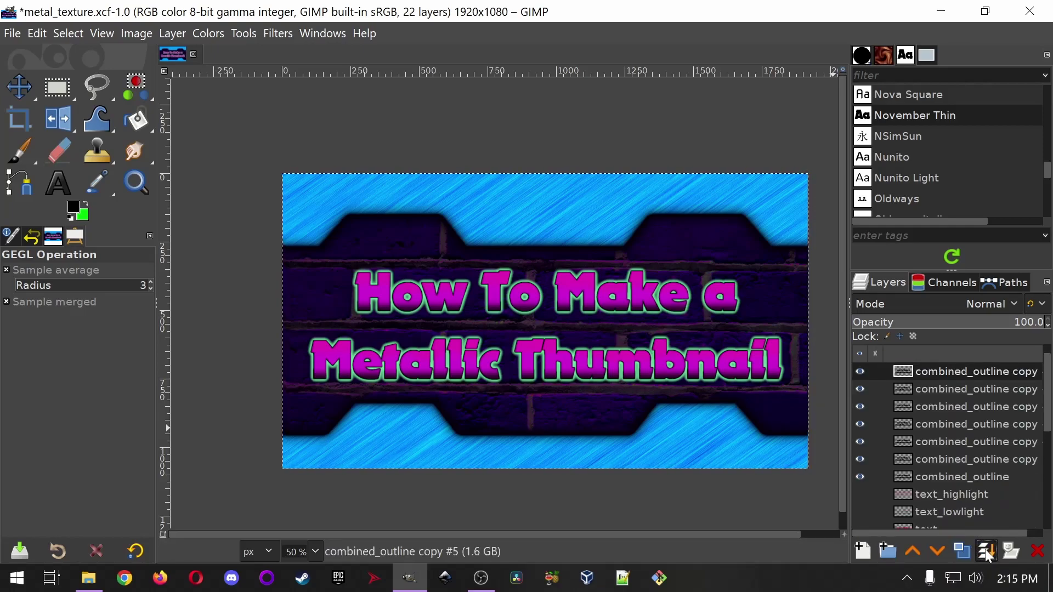
click(988, 553)
click(987, 553)
click(988, 553)
click(988, 553)
click(987, 551)
click(987, 552)
key(ctrl+s)
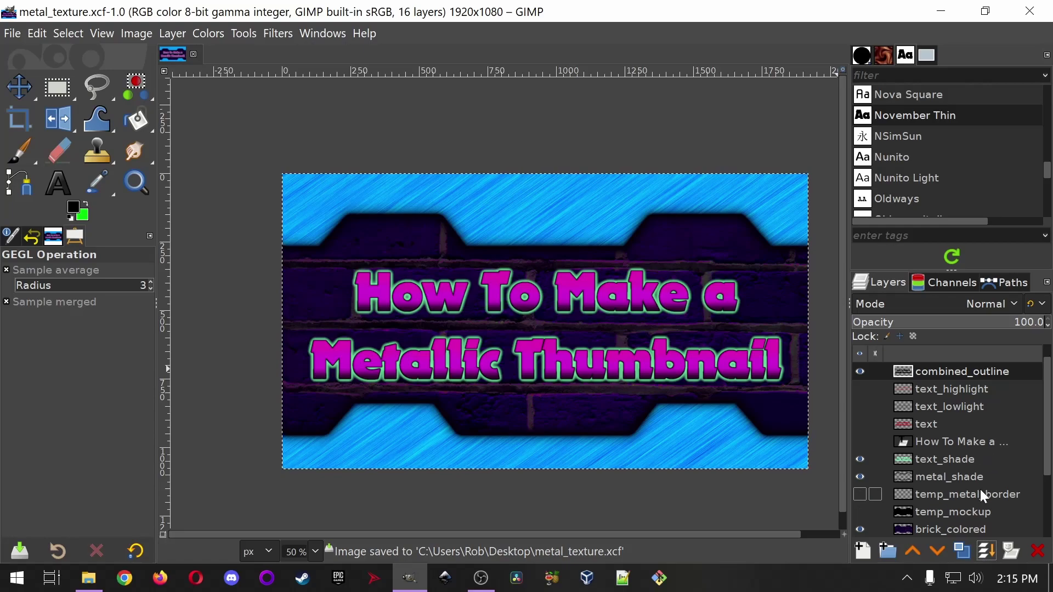
- Clear the text_shade layer's contents and subtract the transparent area of combined_text by color, leaving only the title lettering selected
click(963, 460)
key(Delete)
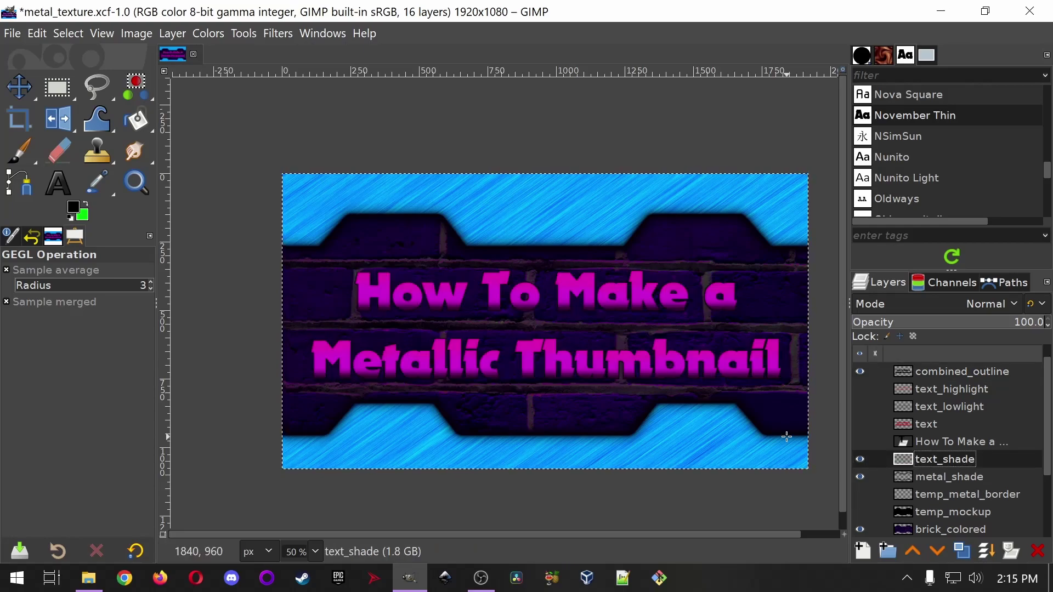
click(959, 391)
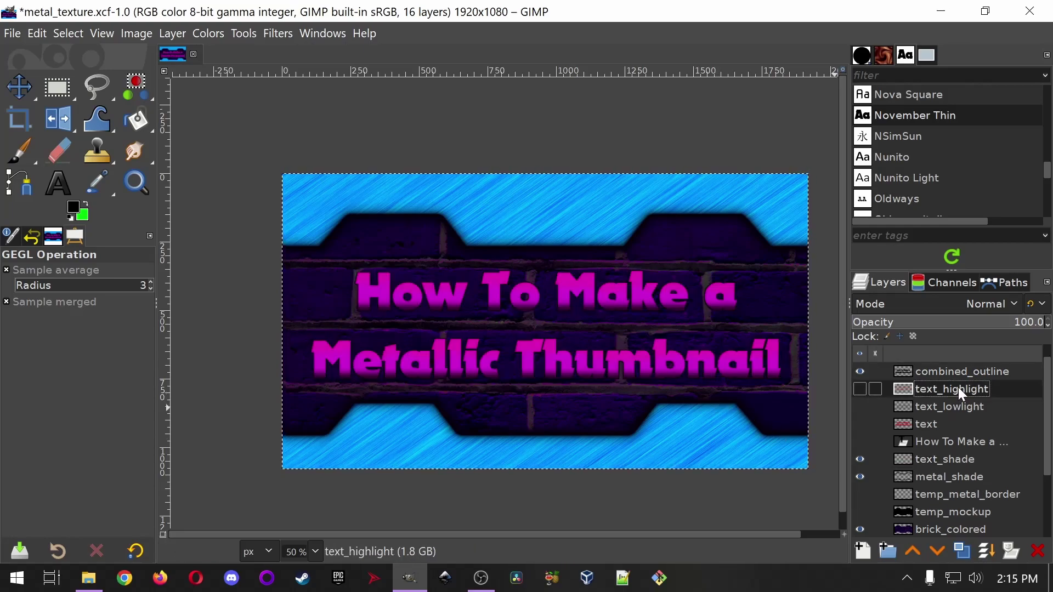
scroll(959, 389, up, 1)
click(977, 373)
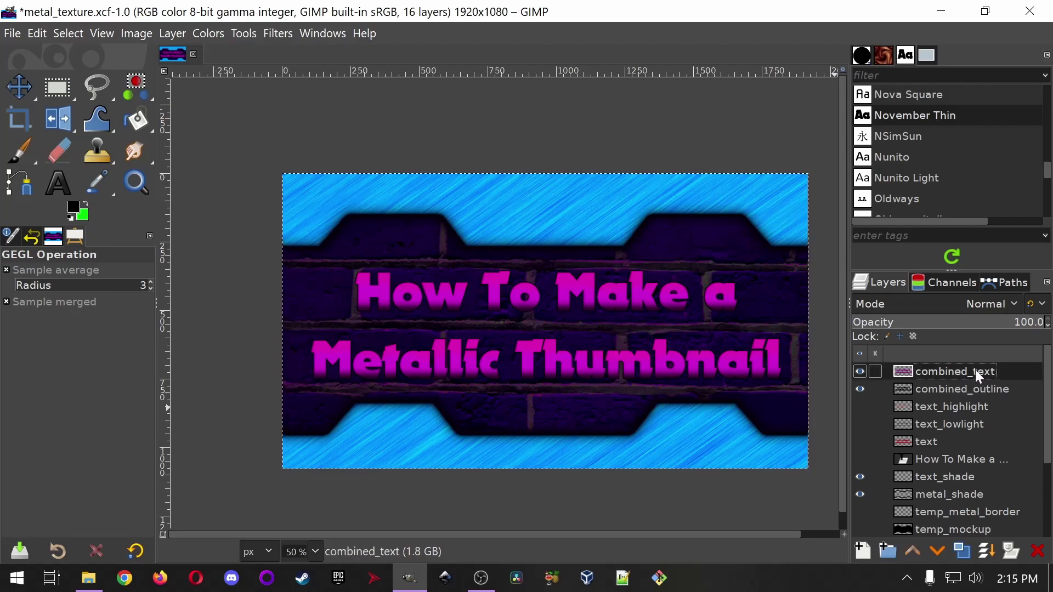
key(shift+o)
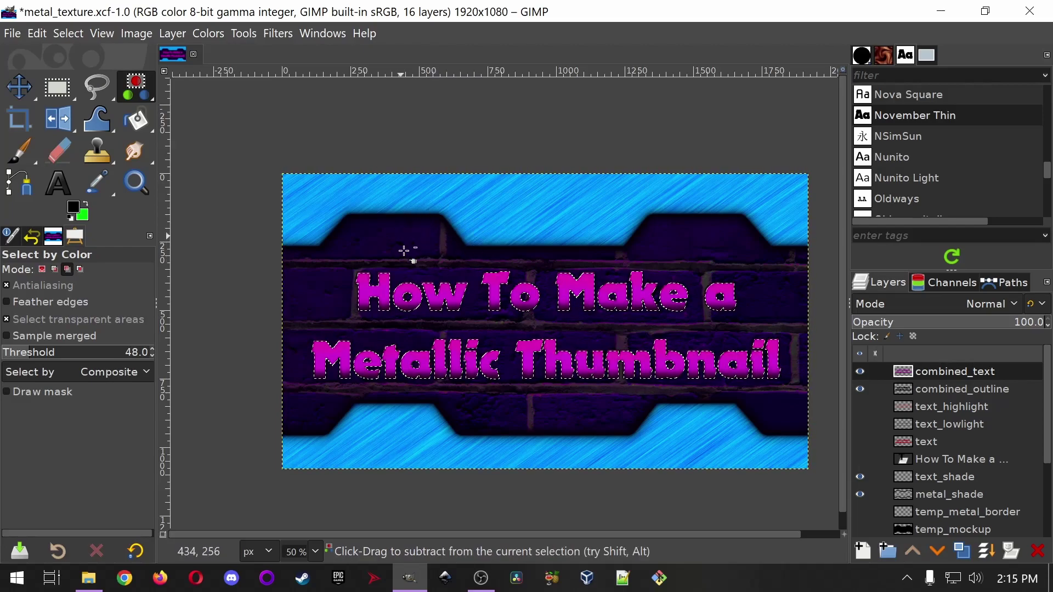
click(486, 263)
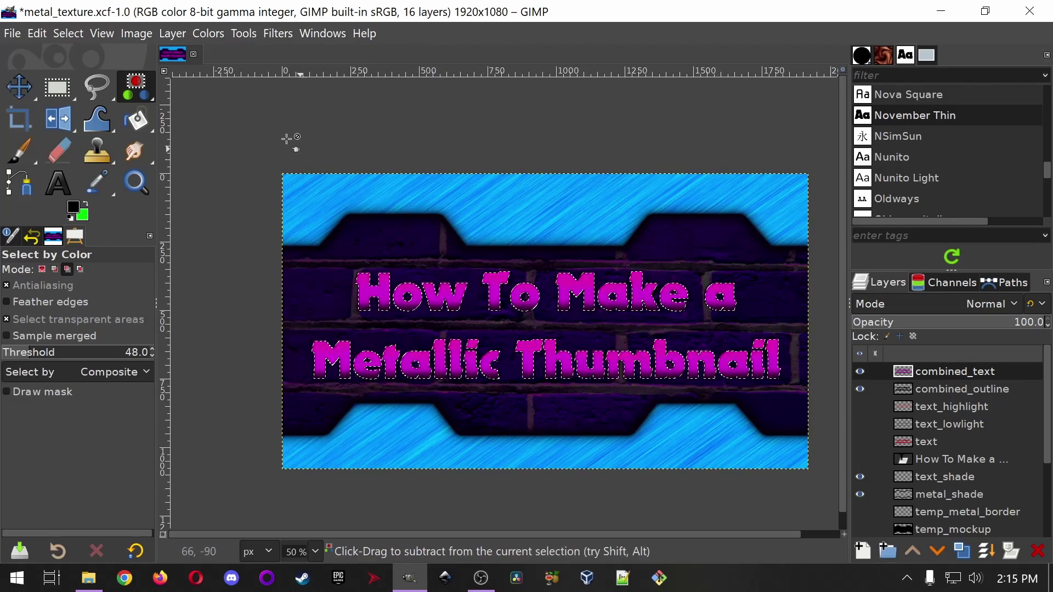
- Try growing the selection around the title lettering by 10 px
click(62, 36)
click(82, 268)
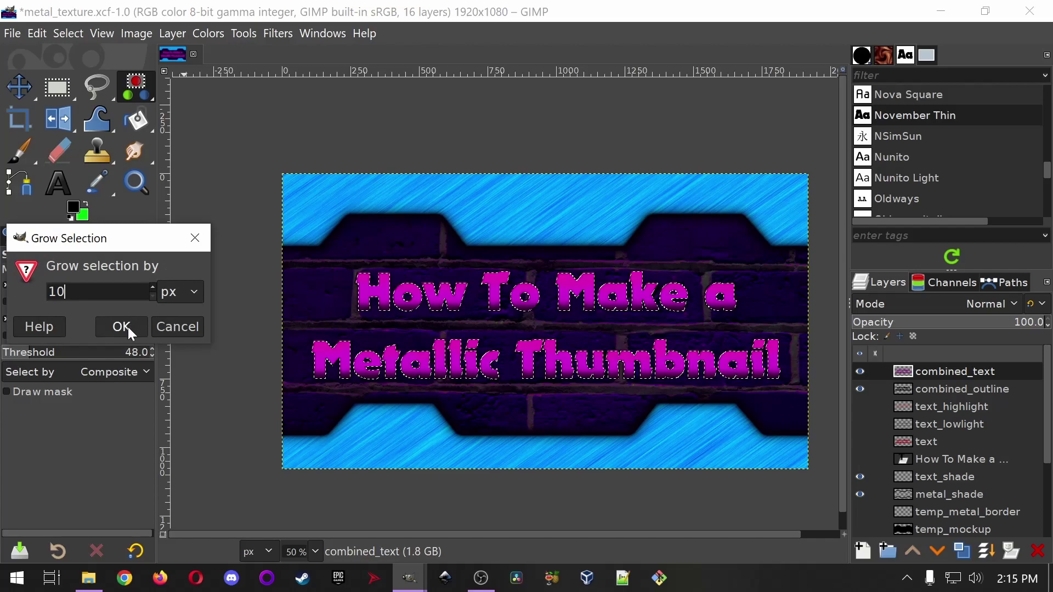
click(128, 327)
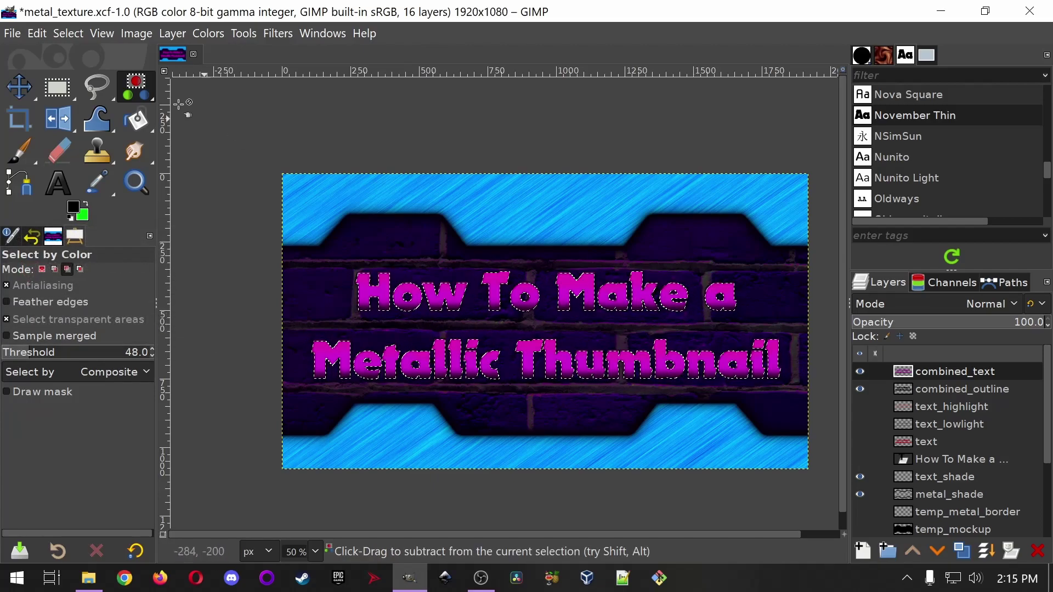
- Grow the selection around the title lettering by 25 px
click(68, 33)
click(131, 266)
text(25)
click(162, 325)
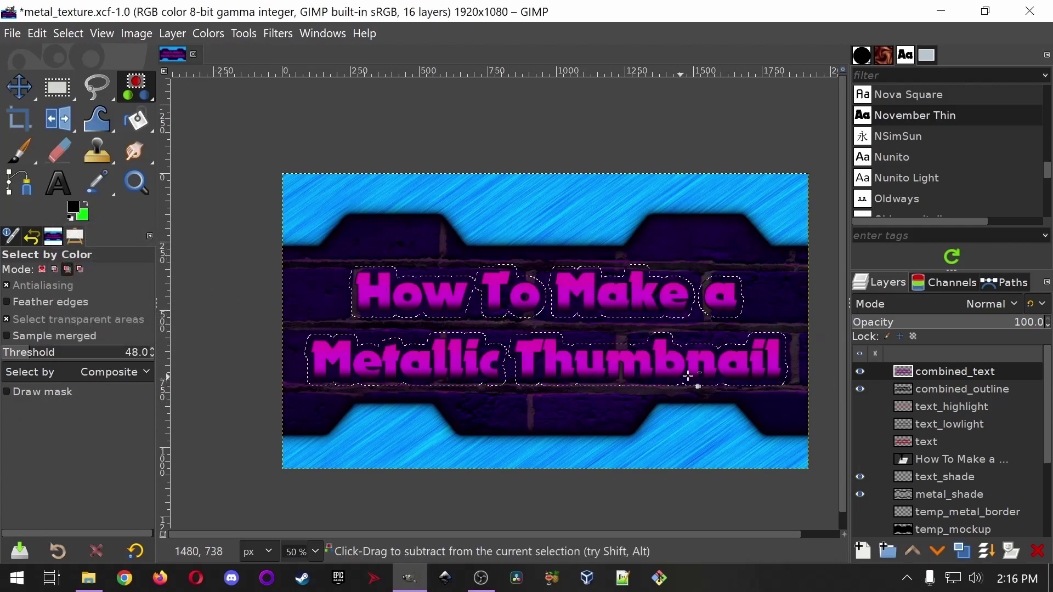
- Paint the grown selection on the text_shade layer bright green (00ff08) with the Paintbrush at size 775
scroll(990, 427, down, 3)
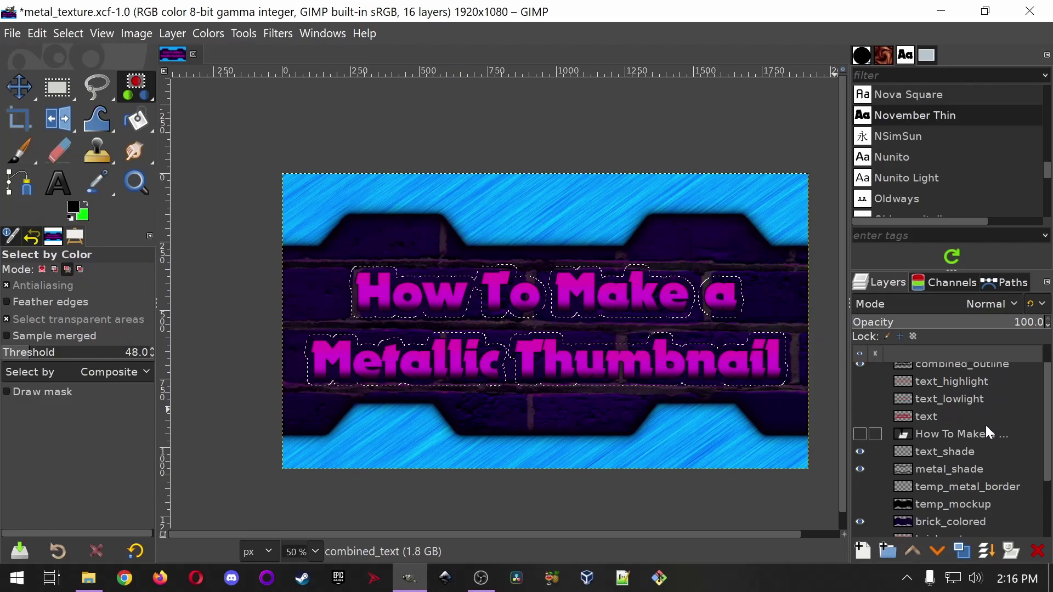
click(964, 424)
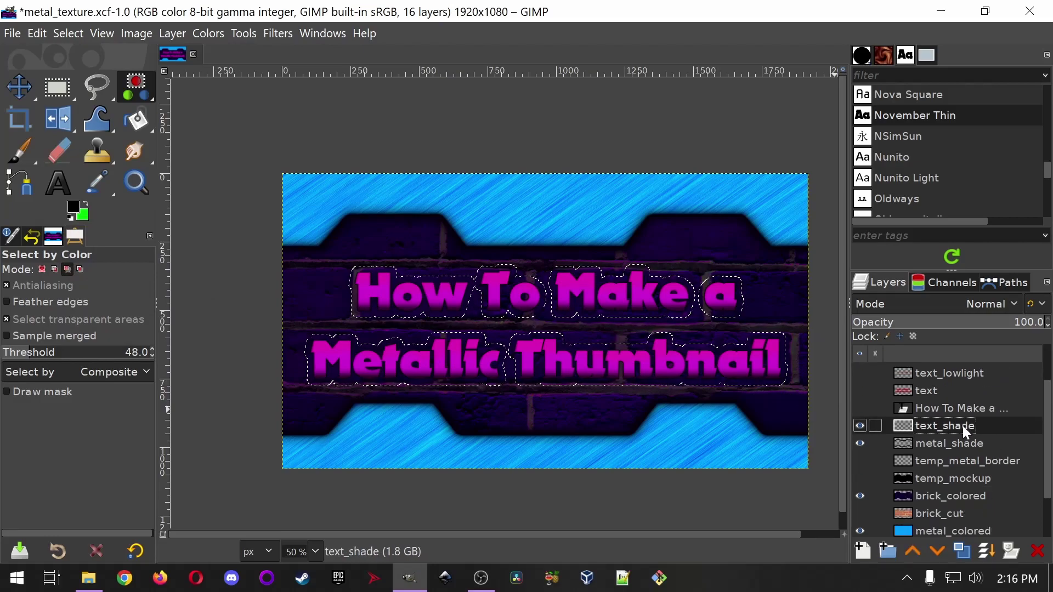
click(19, 153)
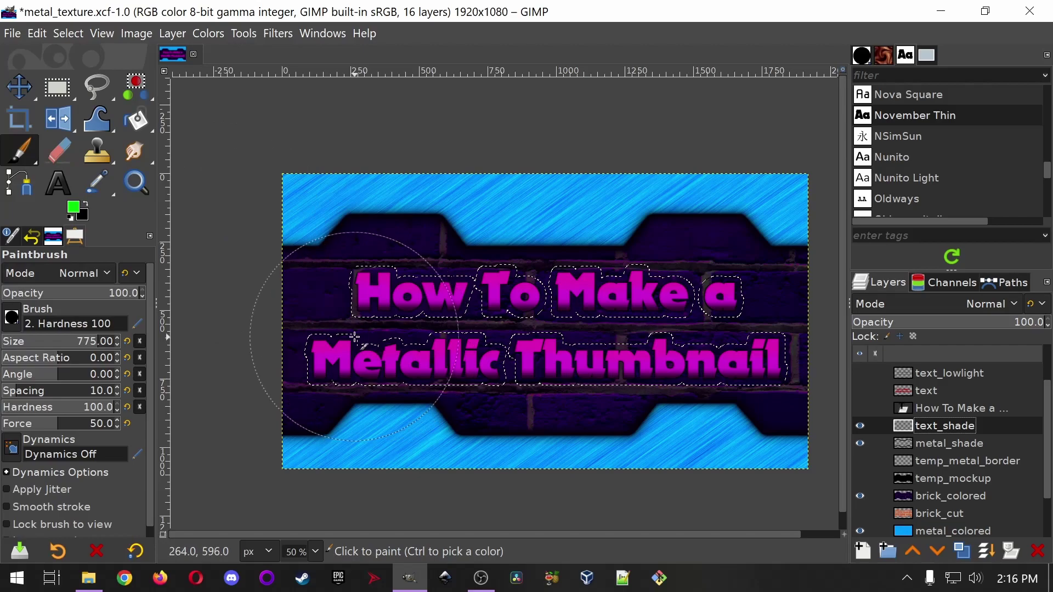
drag(336, 318, 762, 426)
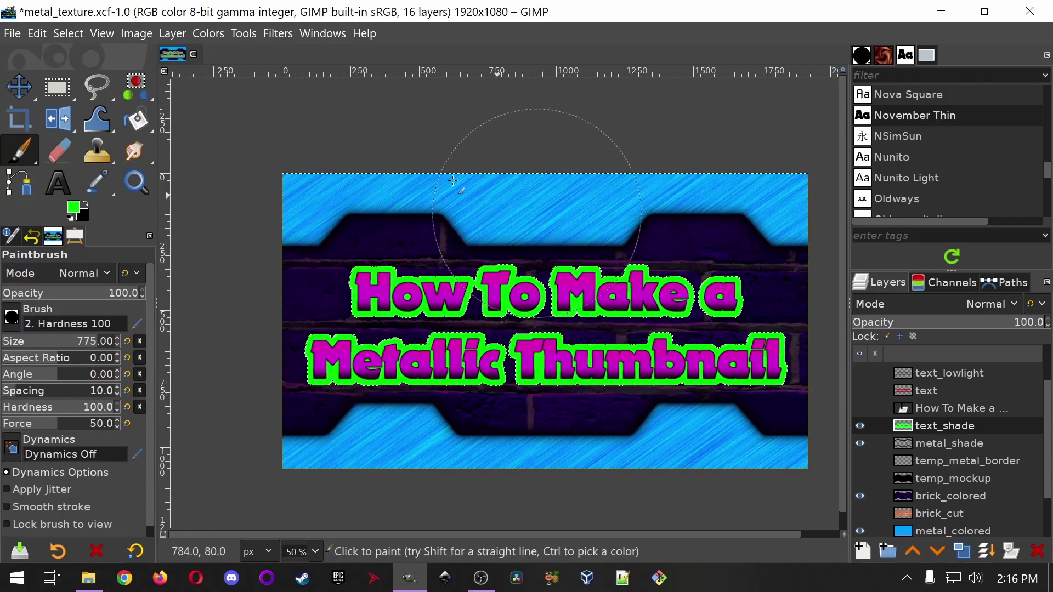
- Change the foreground color to bright yellow and repaint the green area around the title on text_shade
click(73, 209)
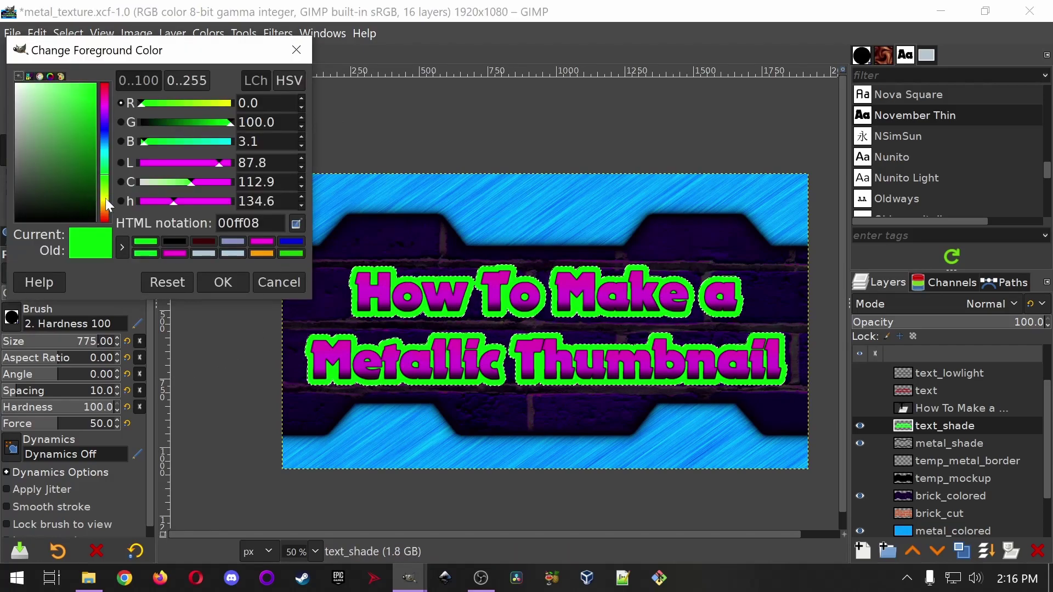
click(106, 202)
click(224, 283)
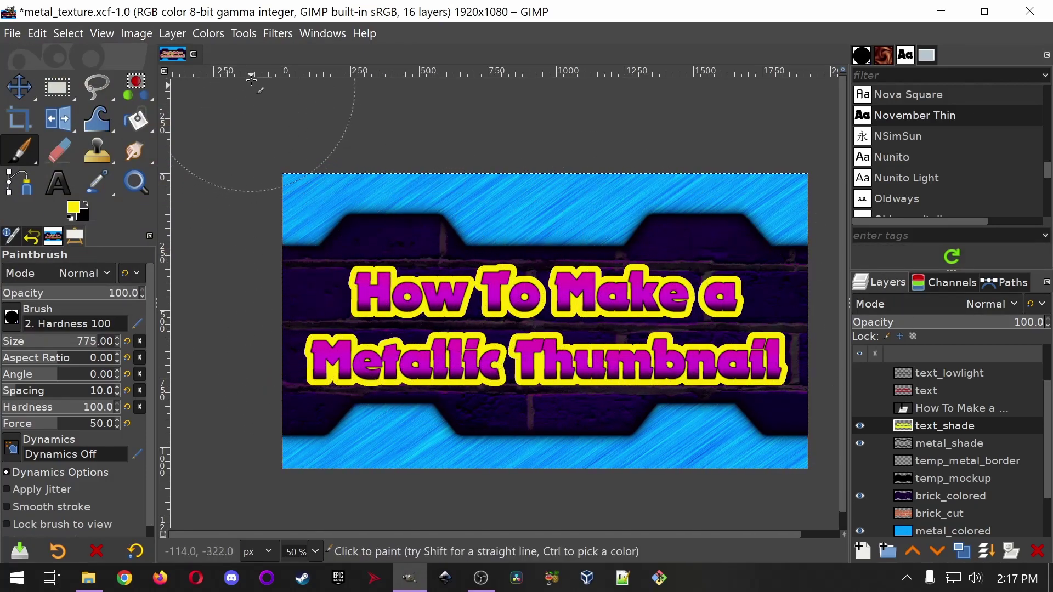
- Apply a Gaussian Blur of 1.50 in X and Y to the text_shade layer
click(275, 32)
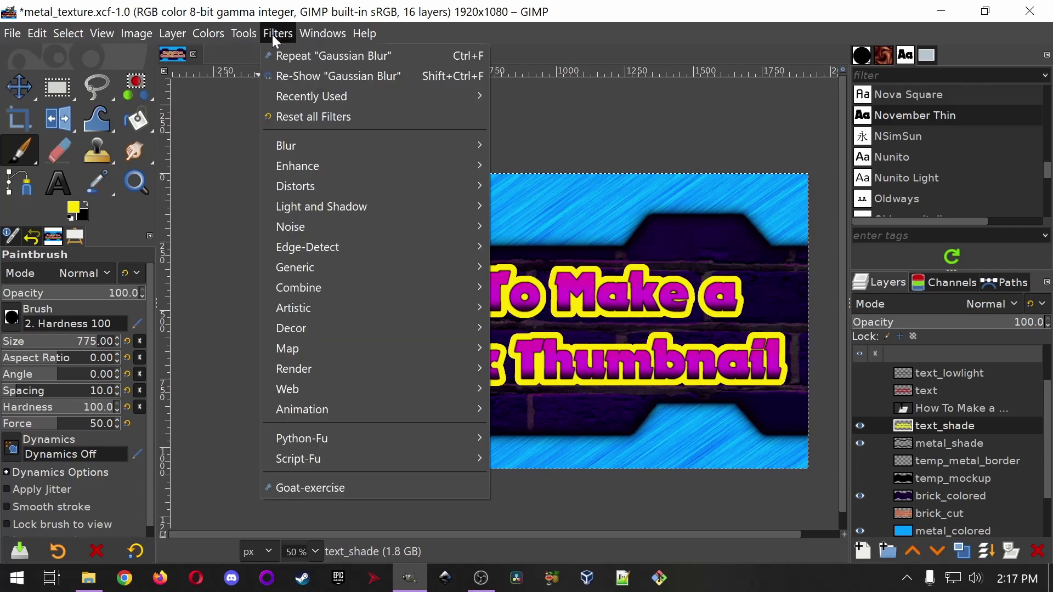
mouse_move(308, 143)
click(607, 166)
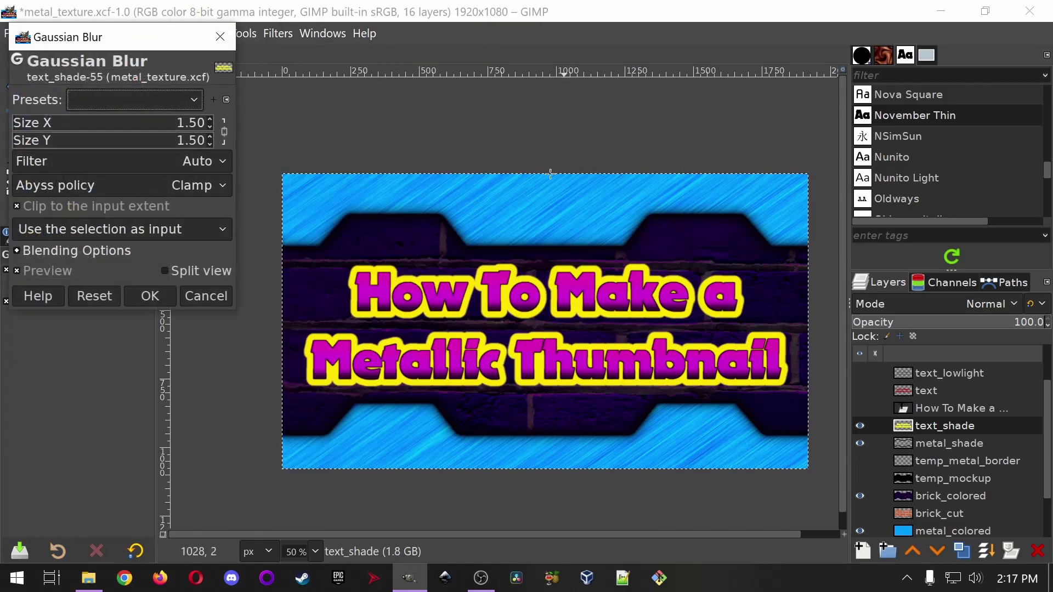
scroll(215, 126, up, 4)
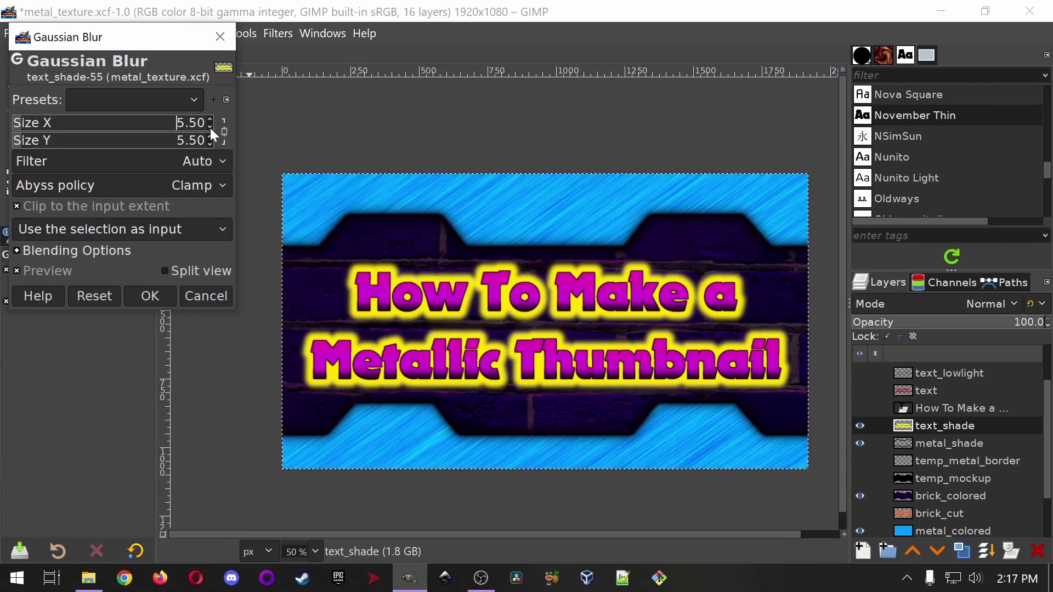
scroll(210, 127, down, 4)
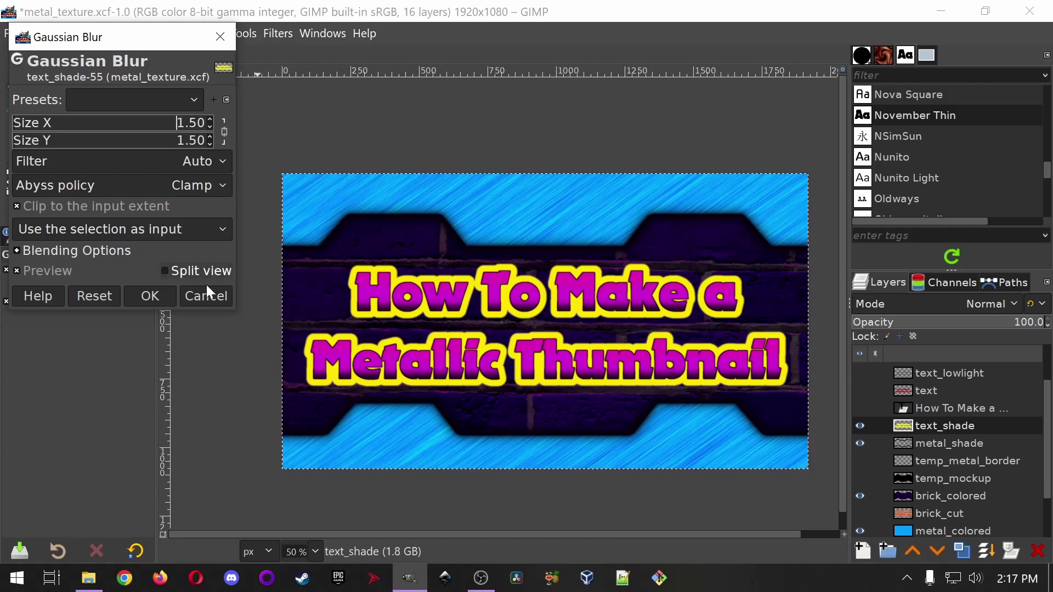
click(149, 296)
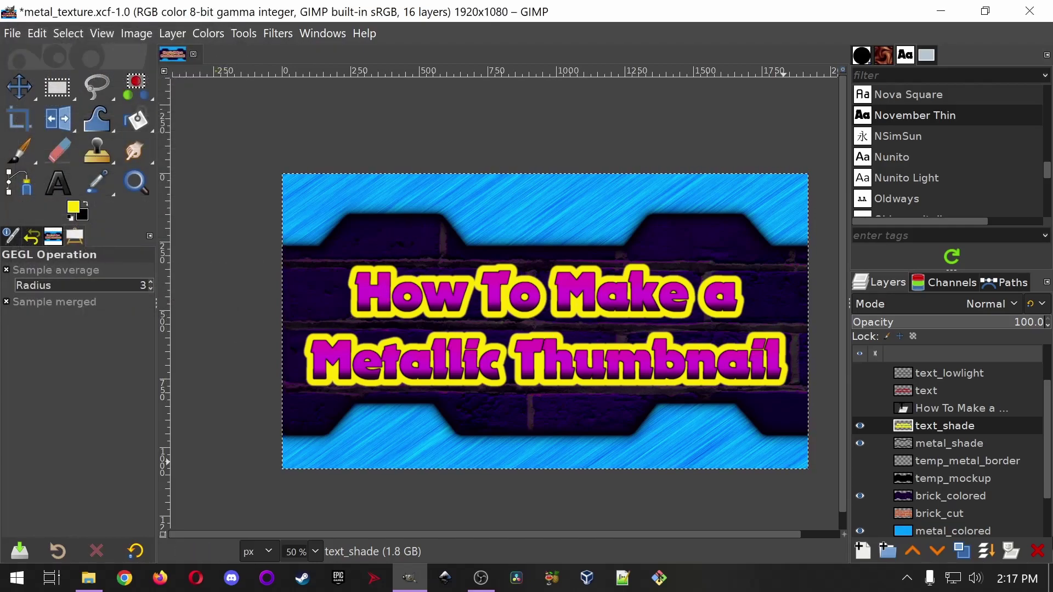
- Duplicate the blurred text_shade layer three times to strengthen the yellow border
click(968, 558)
click(968, 558)
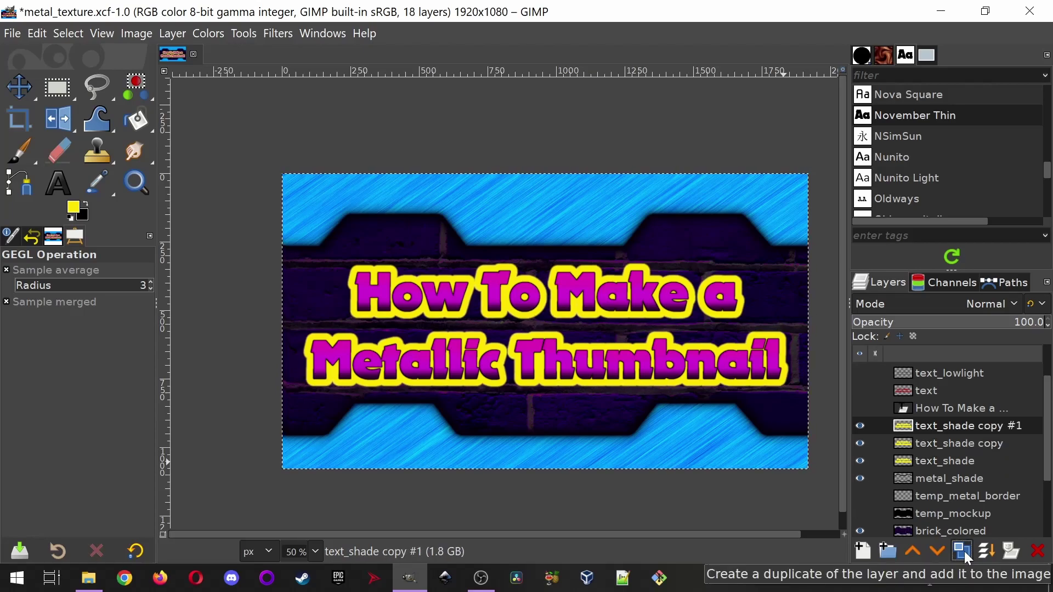
click(968, 557)
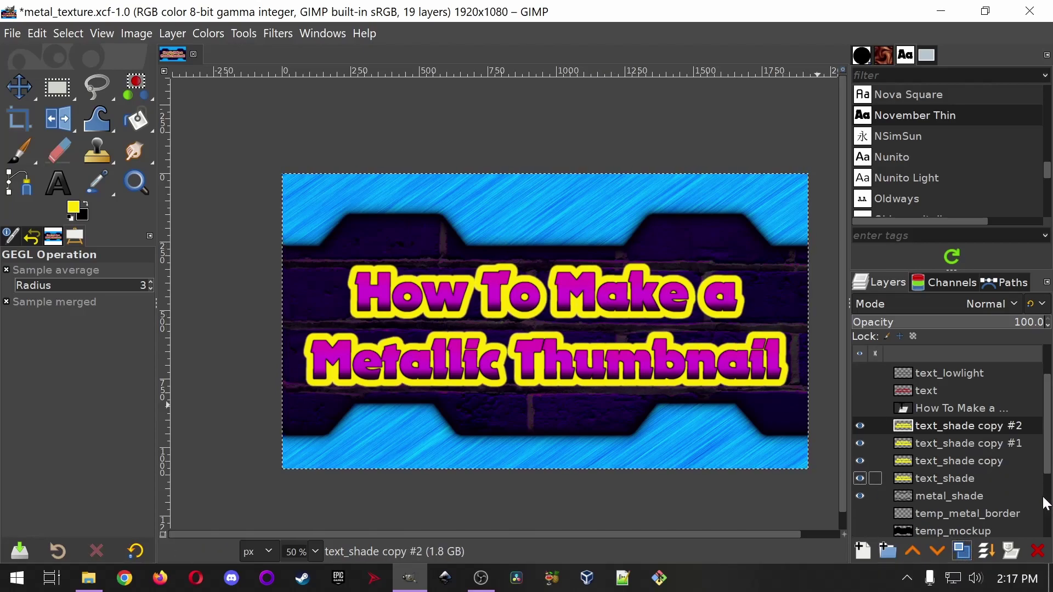
- Merge the three yellow border copies down into text_shade and save the image
click(986, 553)
click(987, 553)
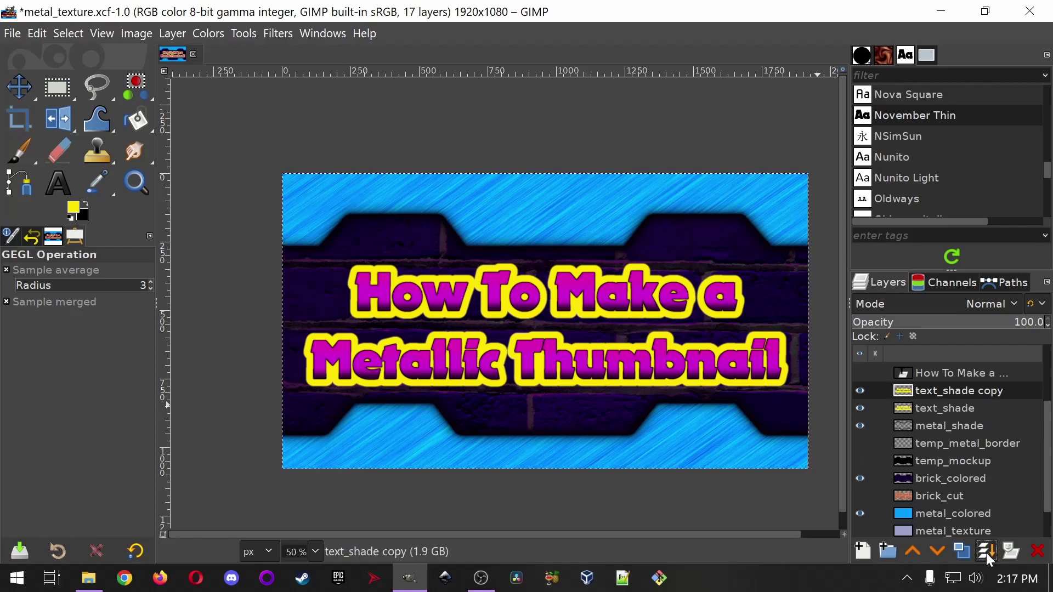
click(986, 553)
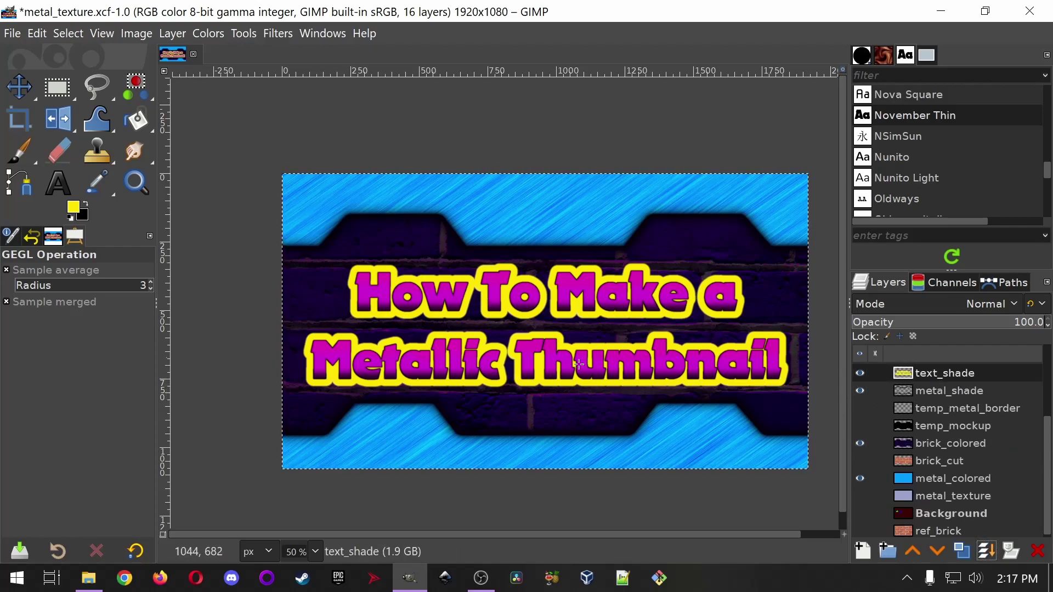
key(ctrl+s)
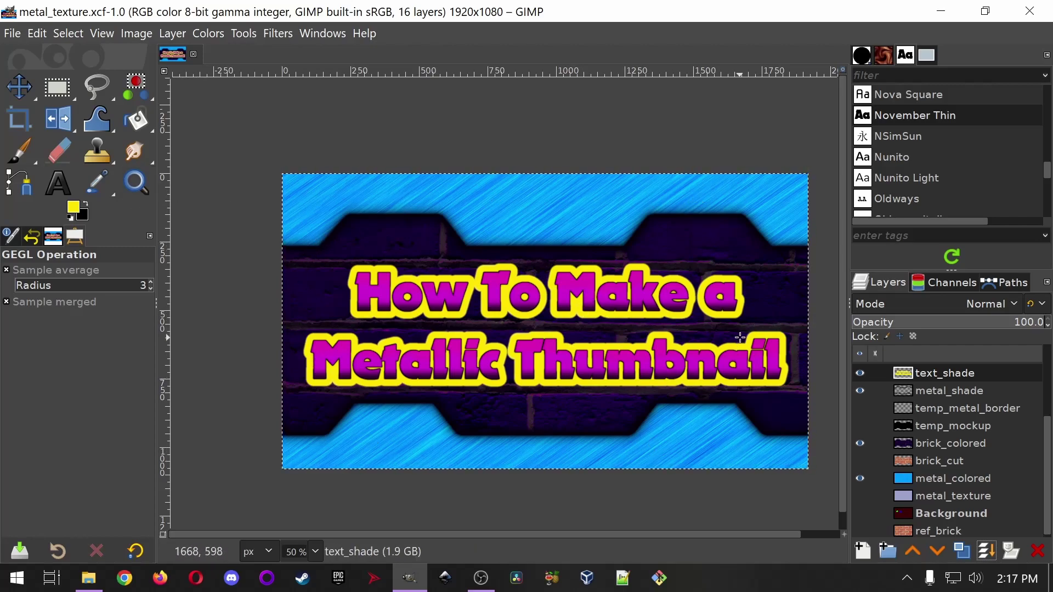
scroll(981, 423, up, 3)
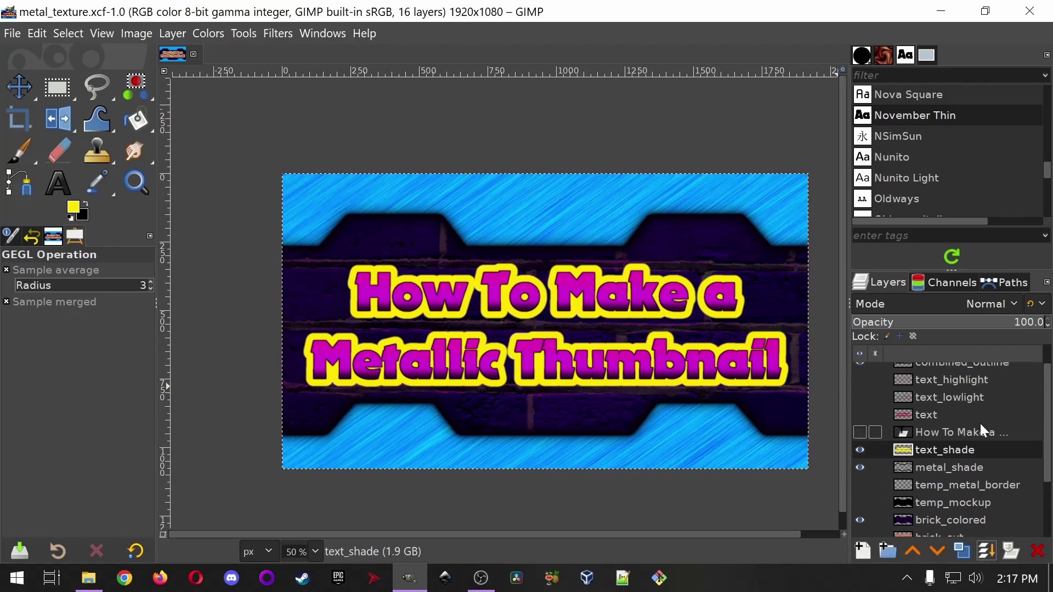
- Toggle the visibility of combined_text and text_shade off and on to examine what each contributes to the title
scroll(982, 427, up, 1)
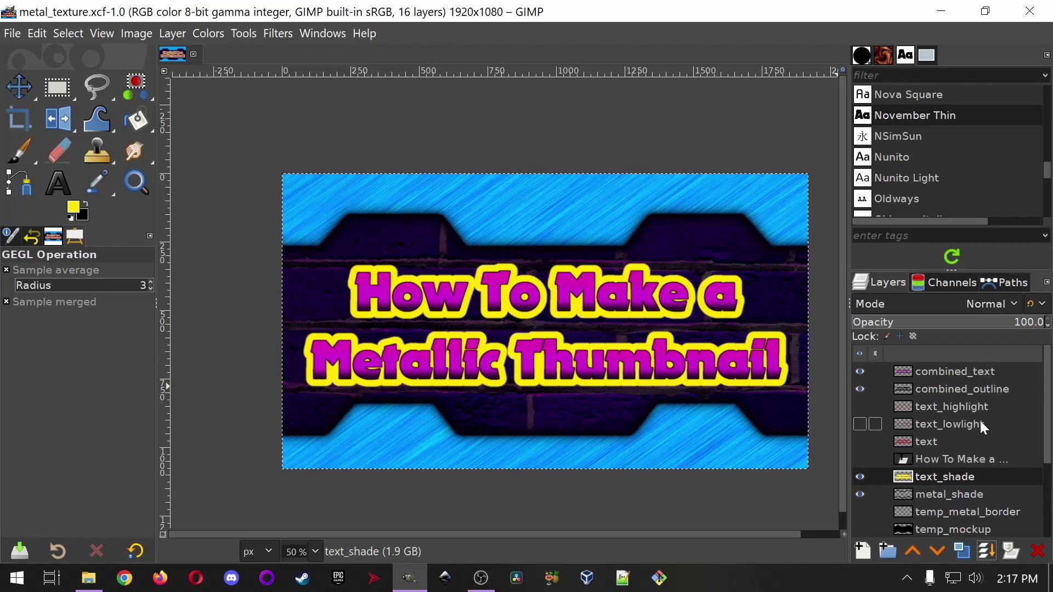
click(861, 373)
click(862, 374)
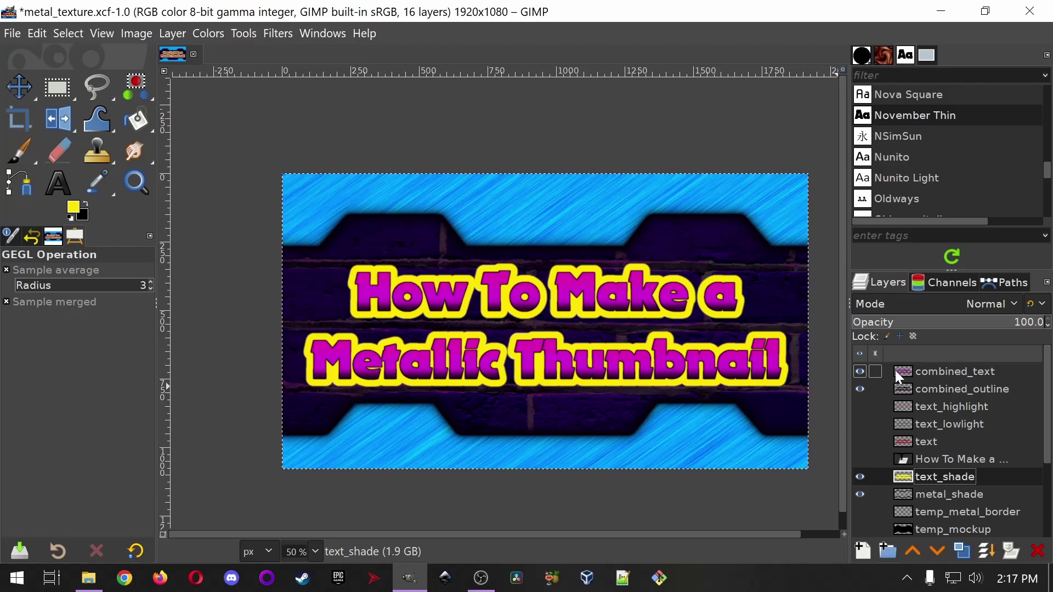
click(862, 375)
click(861, 478)
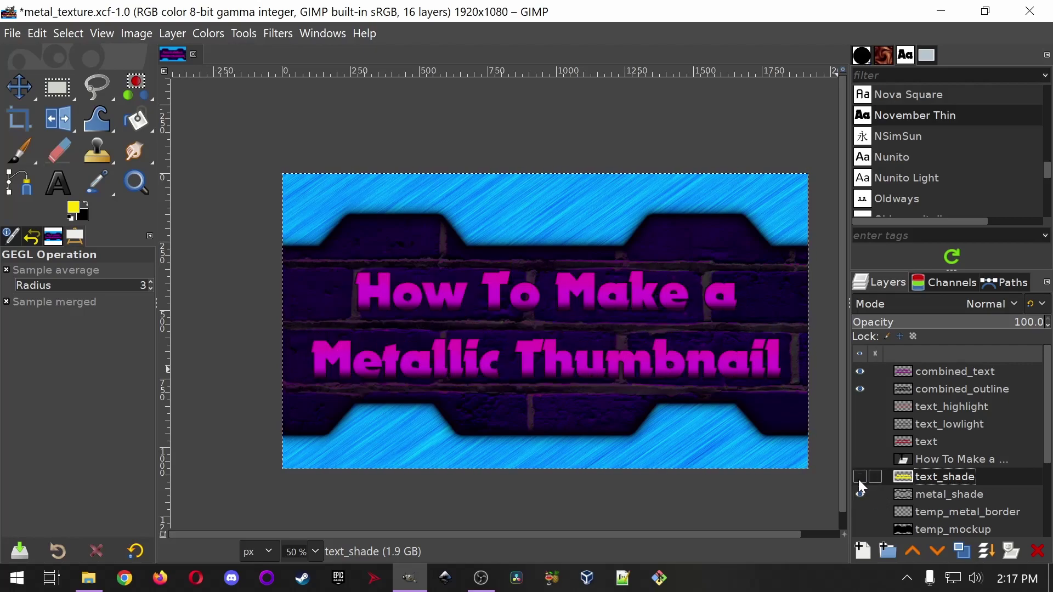
click(861, 477)
- Toggle the brick_colored, metal_colored and metal_shade layers off and on to examine the background and its border shading
scroll(878, 482, down, 3)
scroll(896, 479, down, 1)
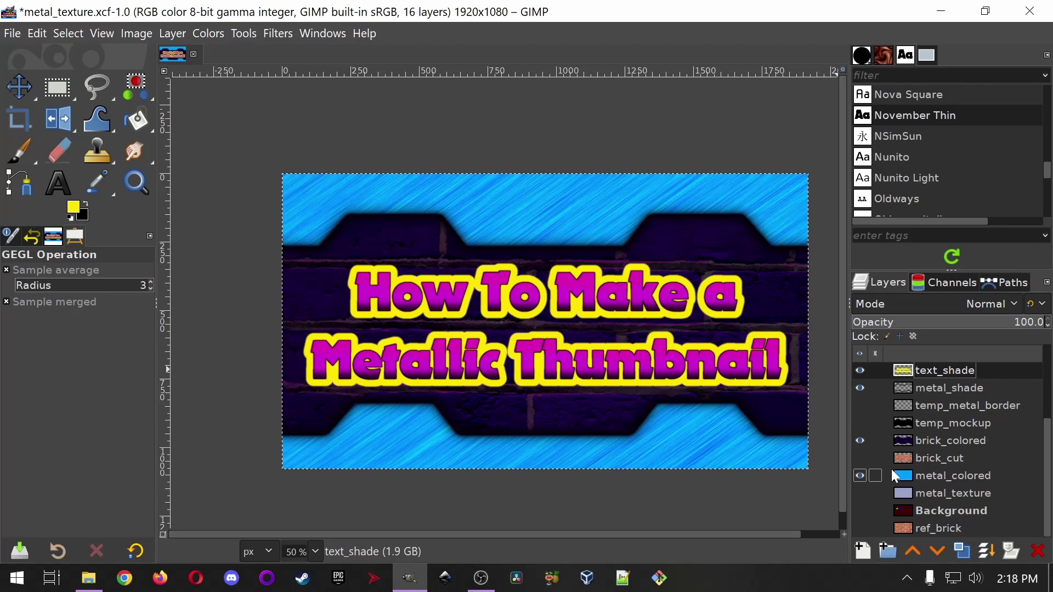
click(860, 424)
click(952, 442)
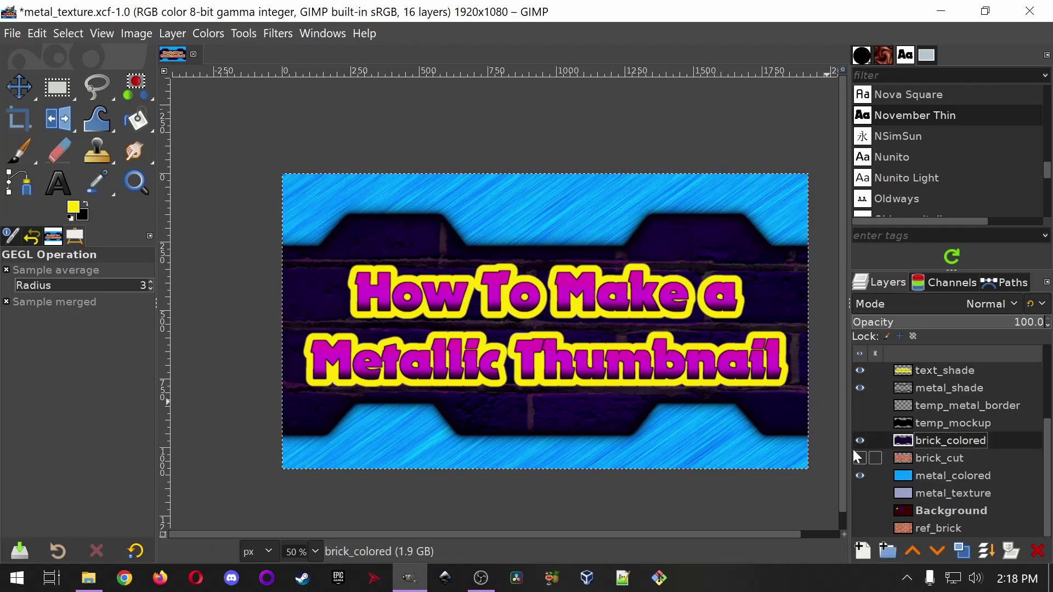
click(861, 442)
click(861, 441)
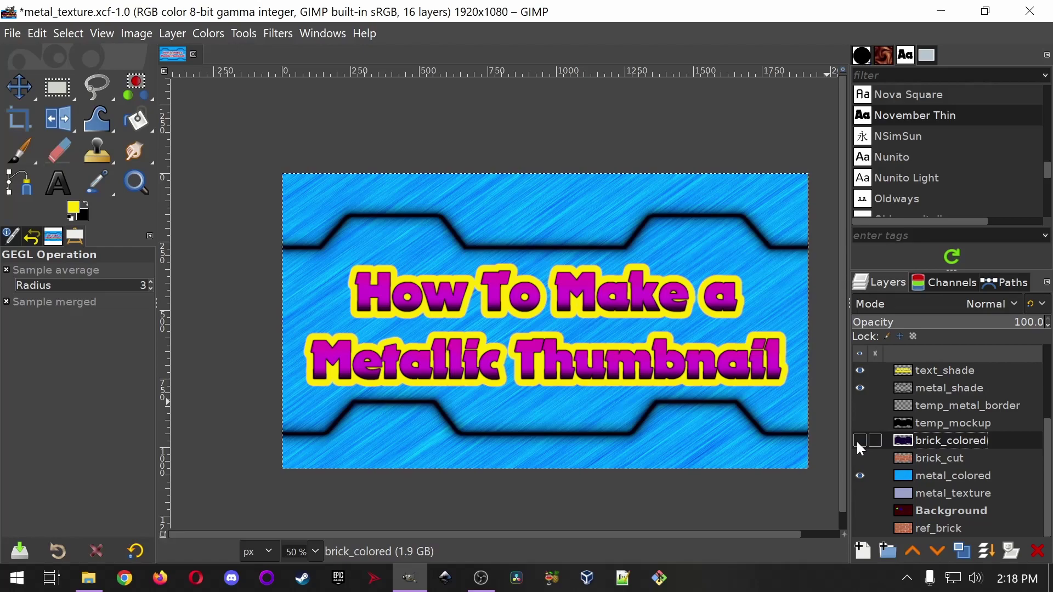
click(859, 475)
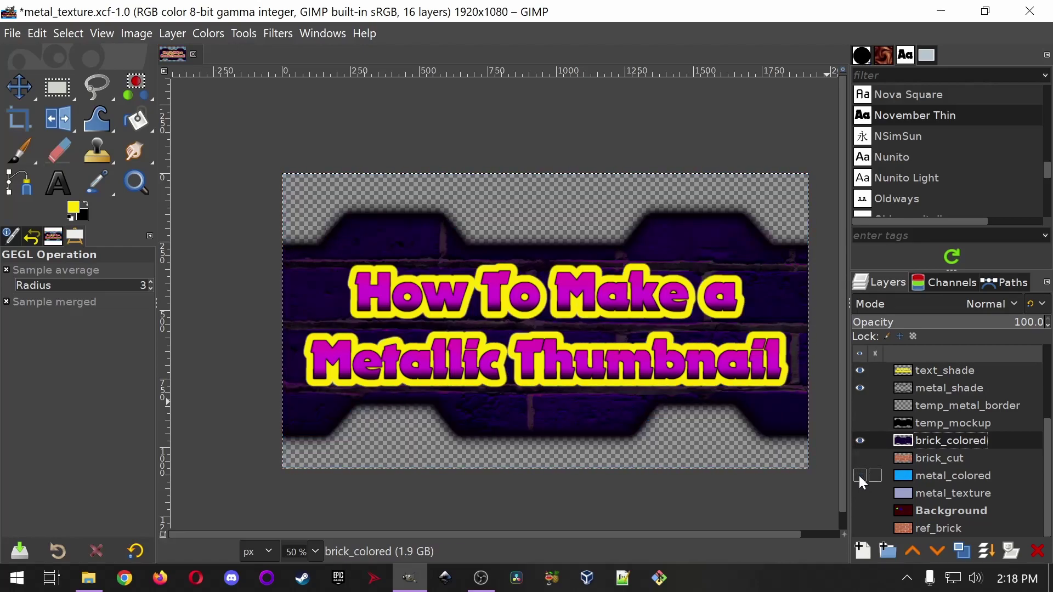
click(858, 475)
click(933, 389)
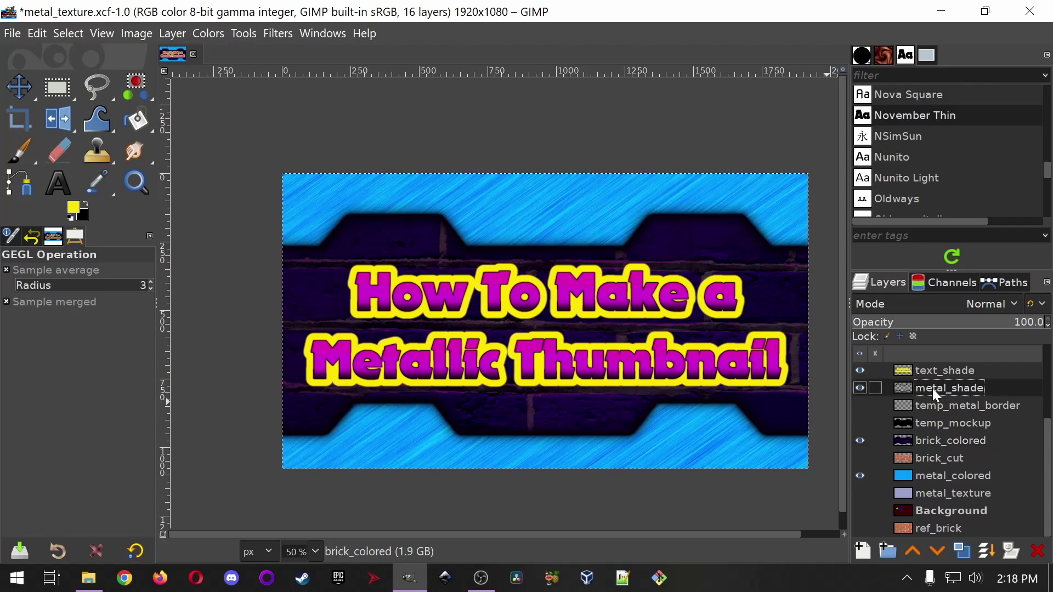
click(860, 388)
click(859, 388)
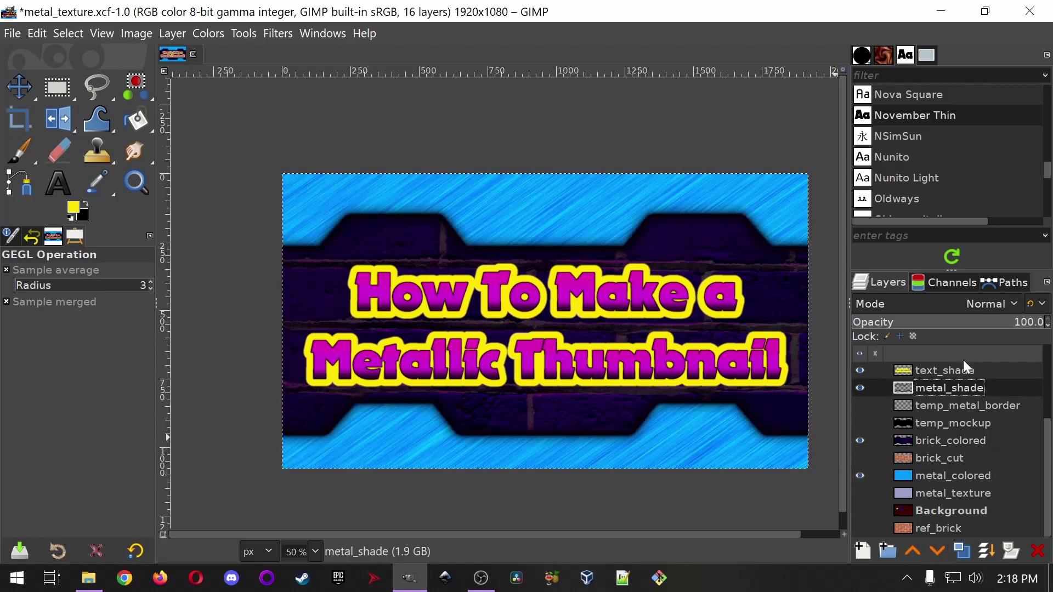
scroll(964, 483, up, 1)
scroll(961, 480, up, 3)
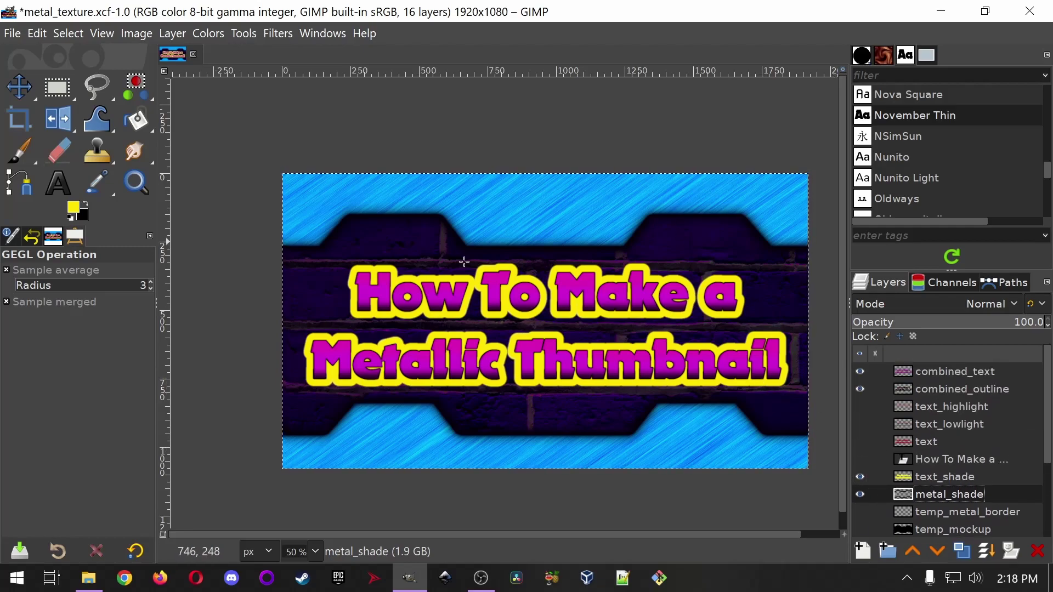
- Save the project and export it to the Desktop as metal_texture.png with Save comment disabled
scroll(631, 351, down, 1)
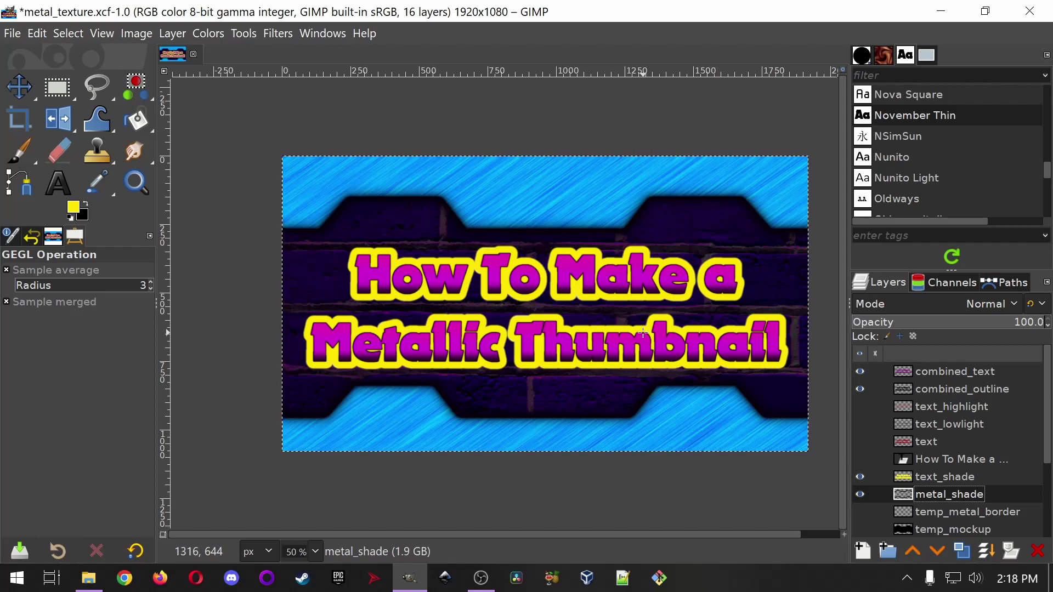
key(ctrl+s)
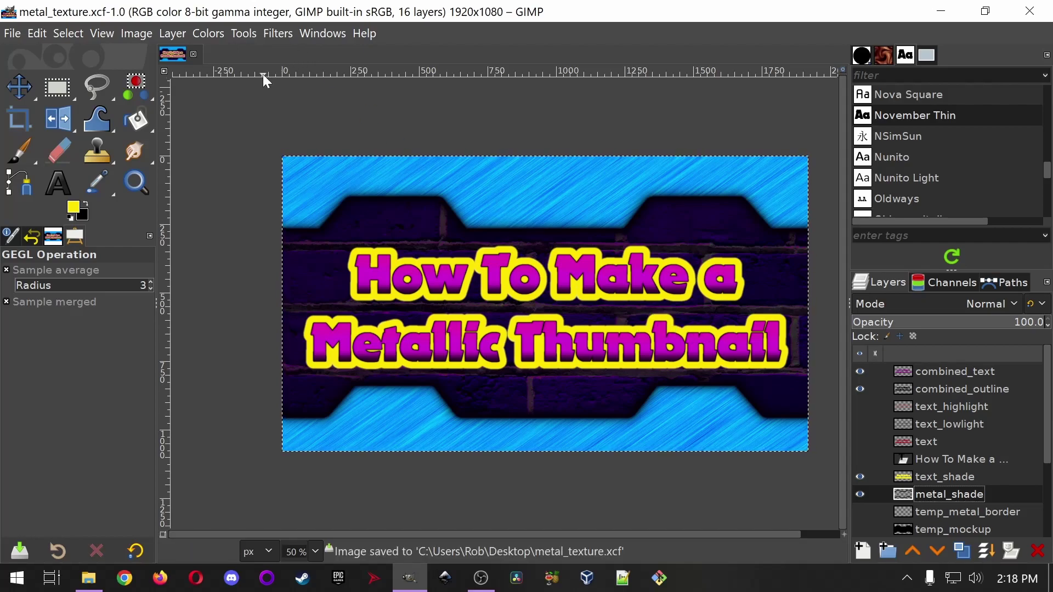
click(12, 33)
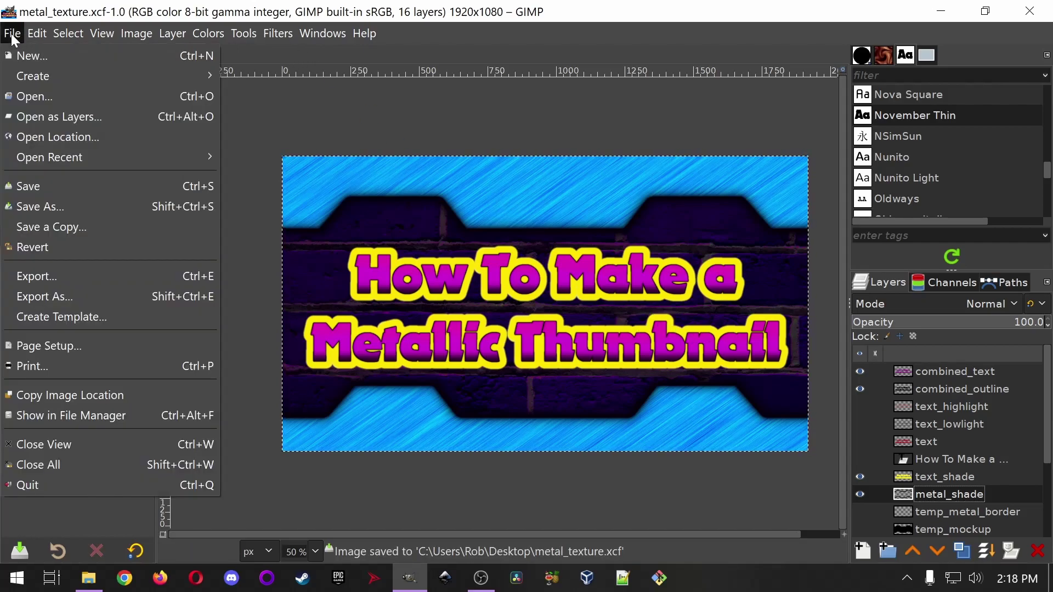
click(88, 275)
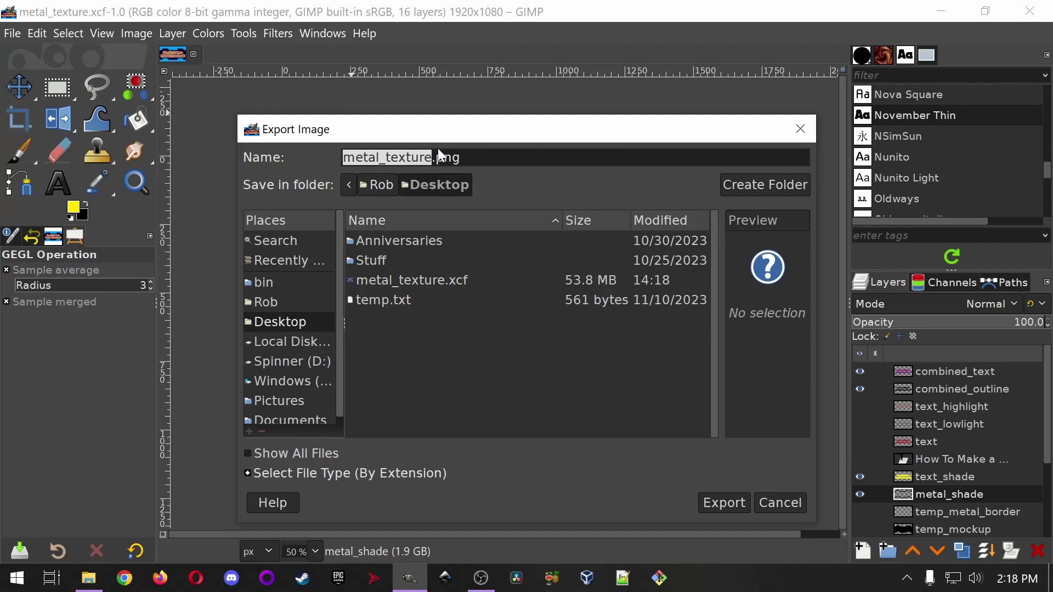
click(729, 504)
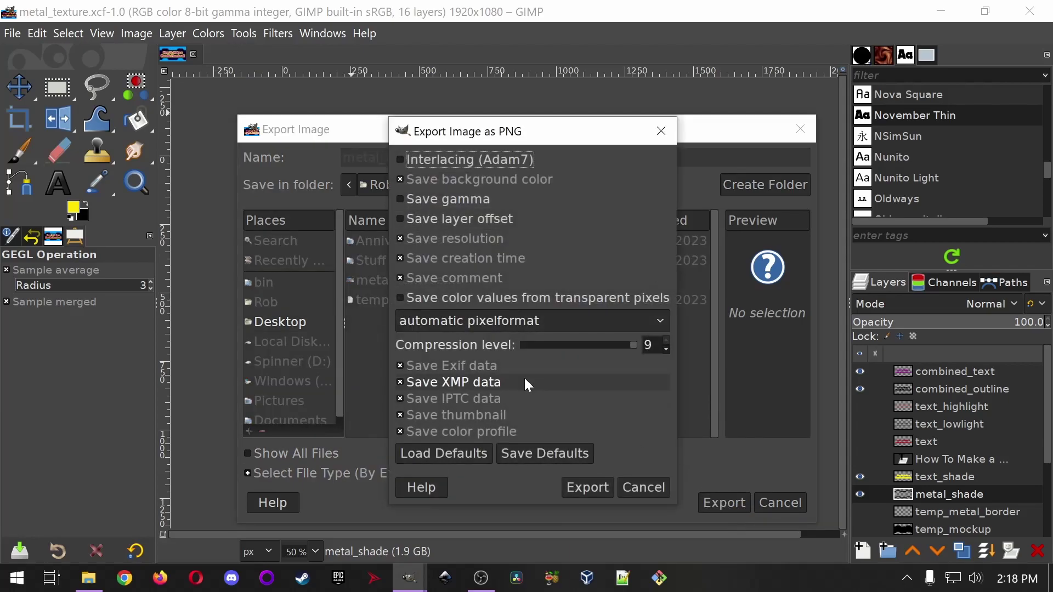
click(400, 278)
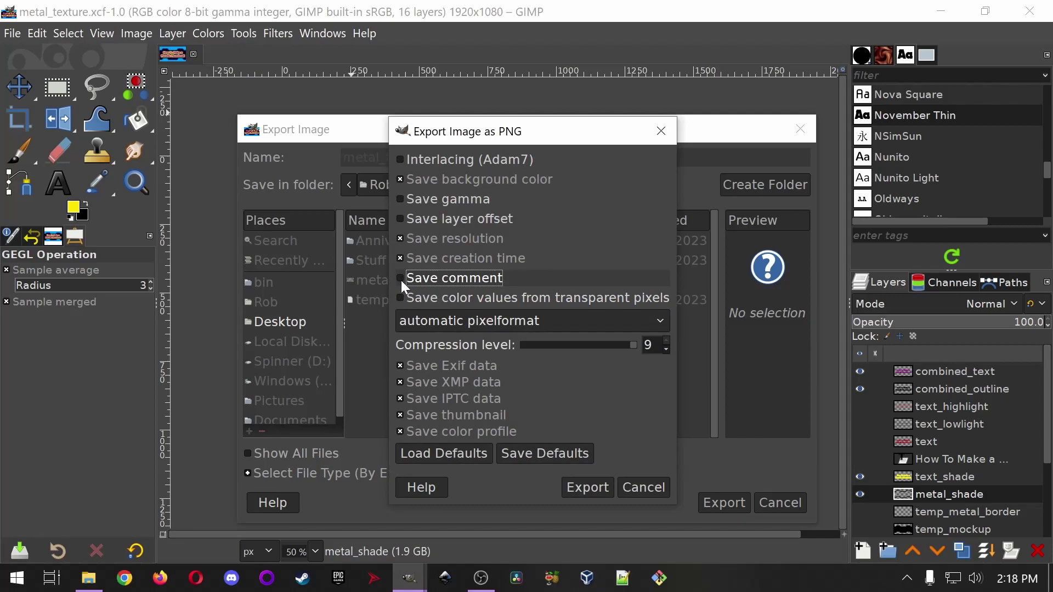
click(589, 487)
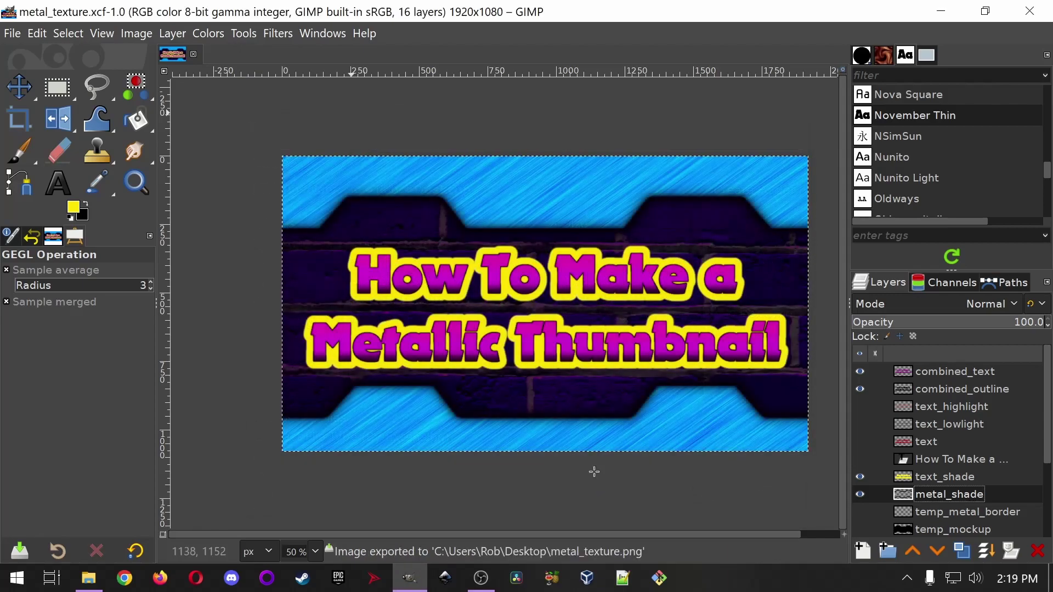
- Switch to File Explorer, open metal_texture.png from the Desktop to examine the exported thumbnail, and close the viewer
click(89, 579)
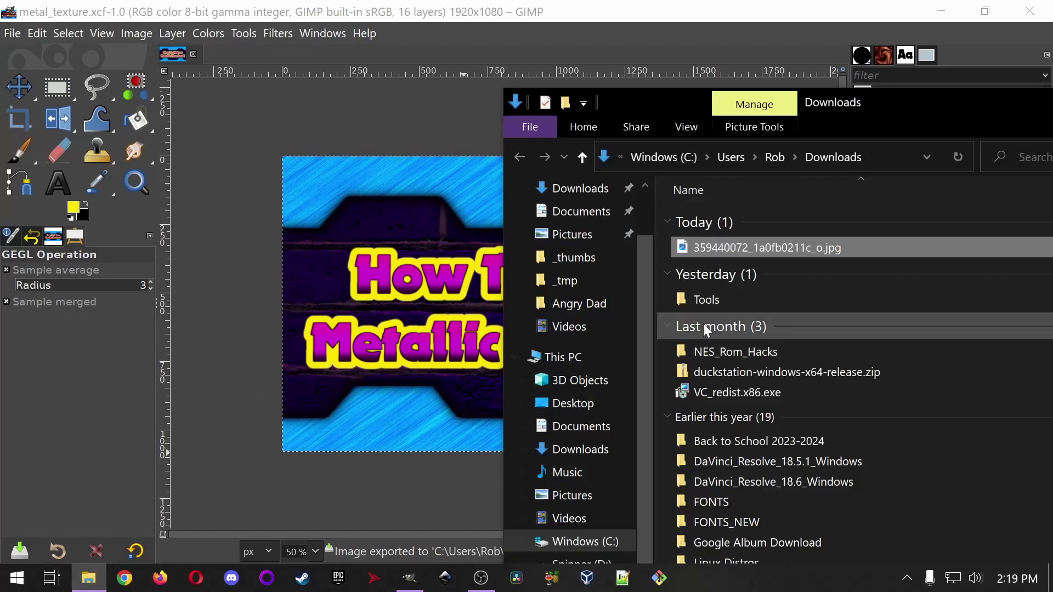
drag(912, 99, 532, 47)
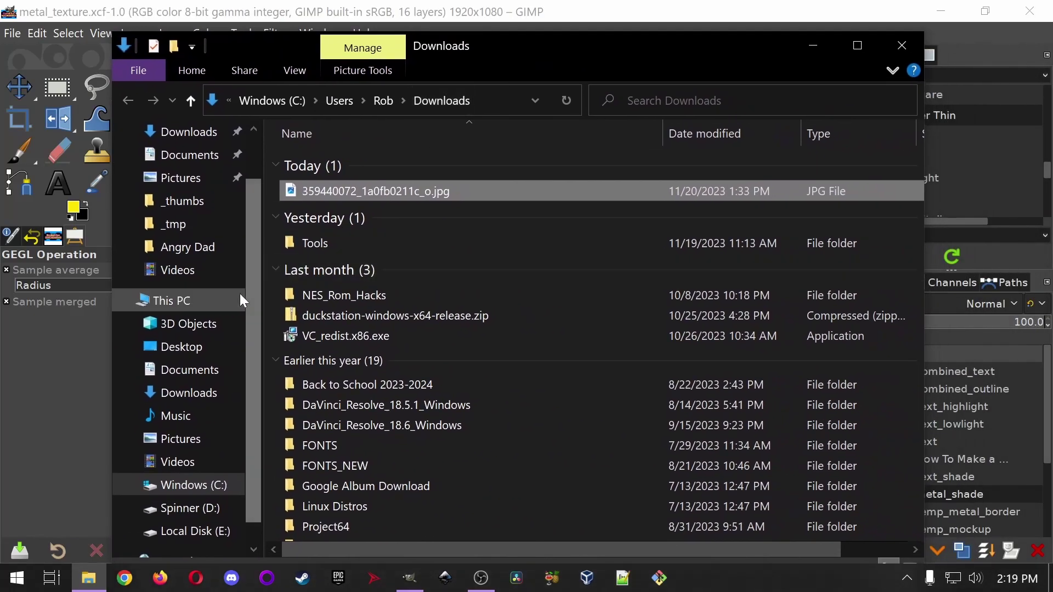
click(179, 348)
double_click(548, 203)
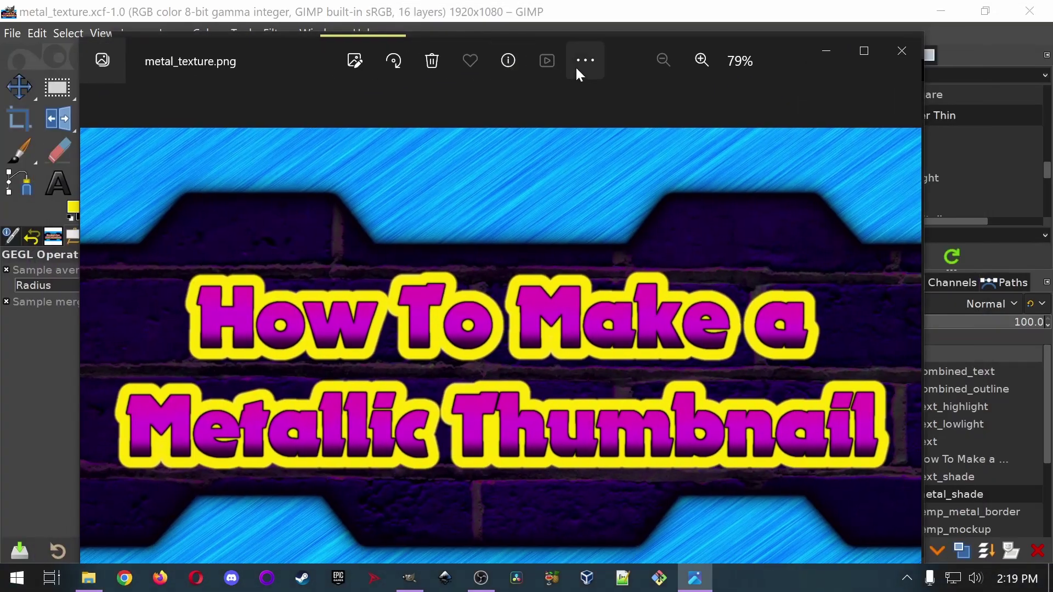
drag(636, 47, 640, 22)
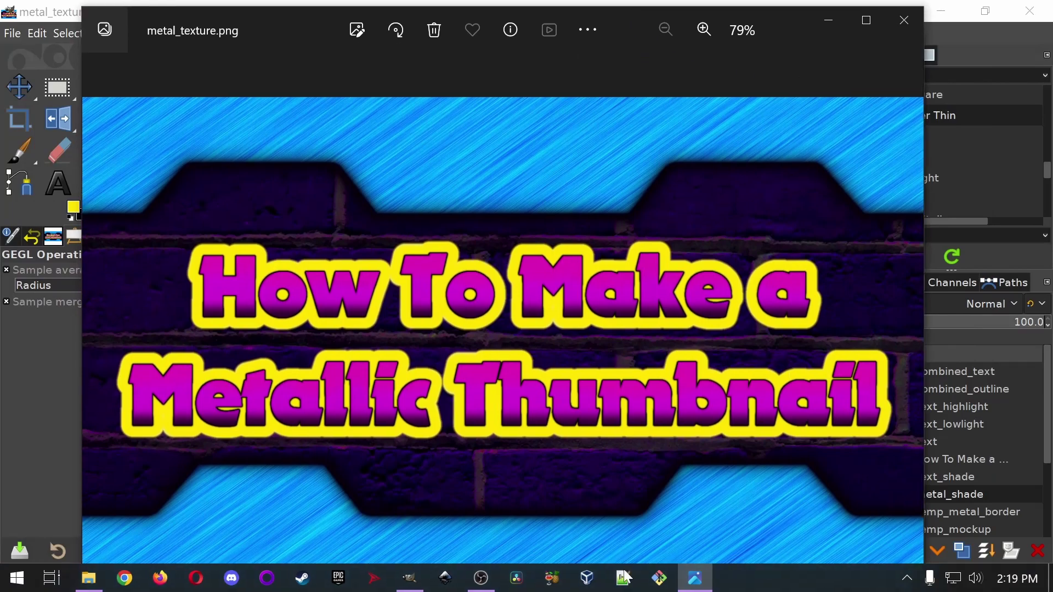
click(914, 21)
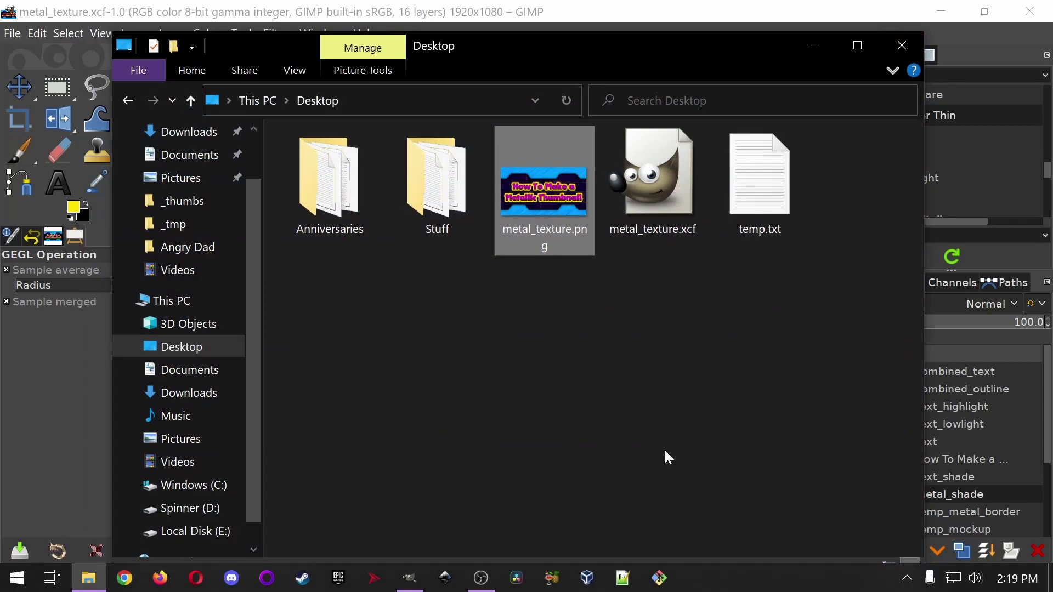
- Switch back to GIMP and scale the image to 1280 × 720 pixels
click(650, 15)
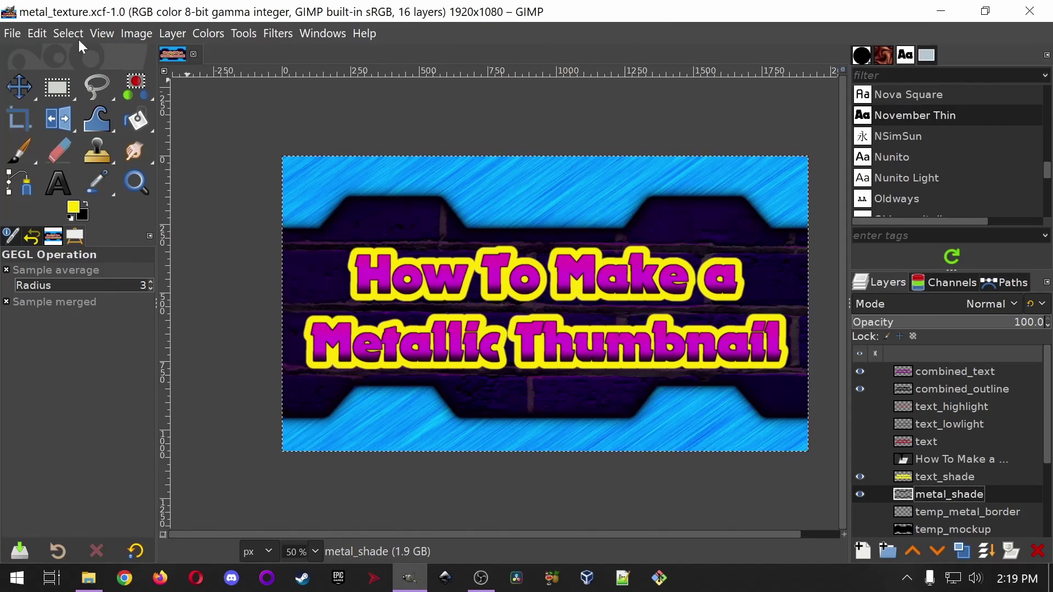
click(140, 35)
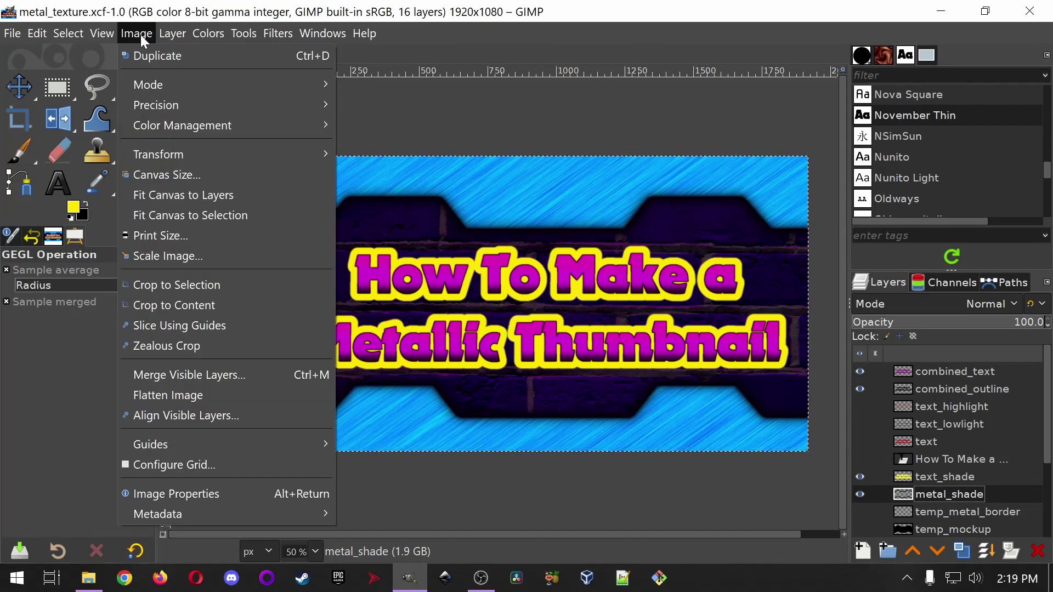
click(203, 255)
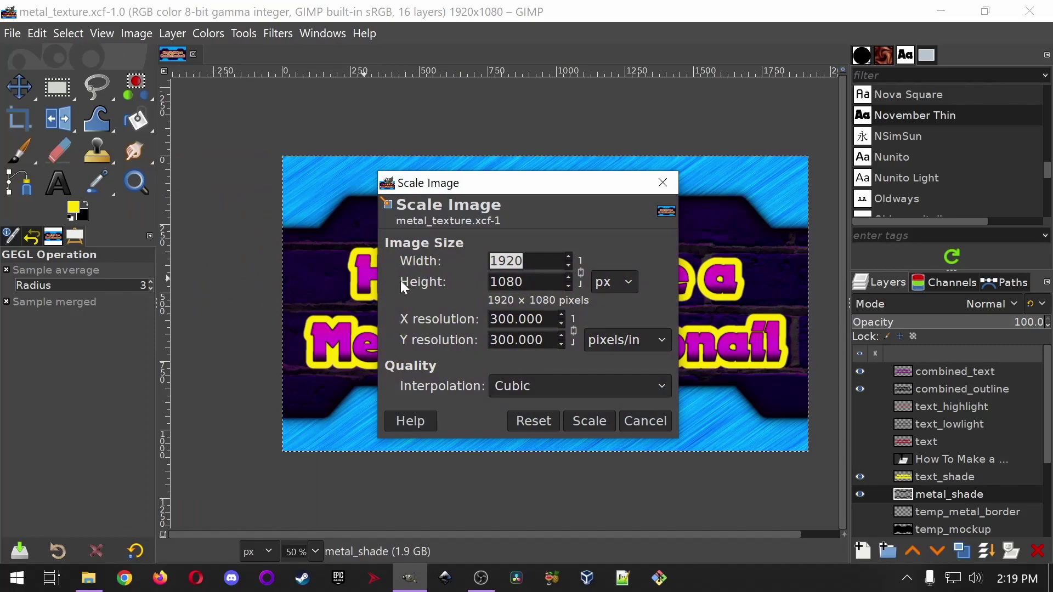
click(524, 261)
drag(524, 261, 426, 261)
text(1280)
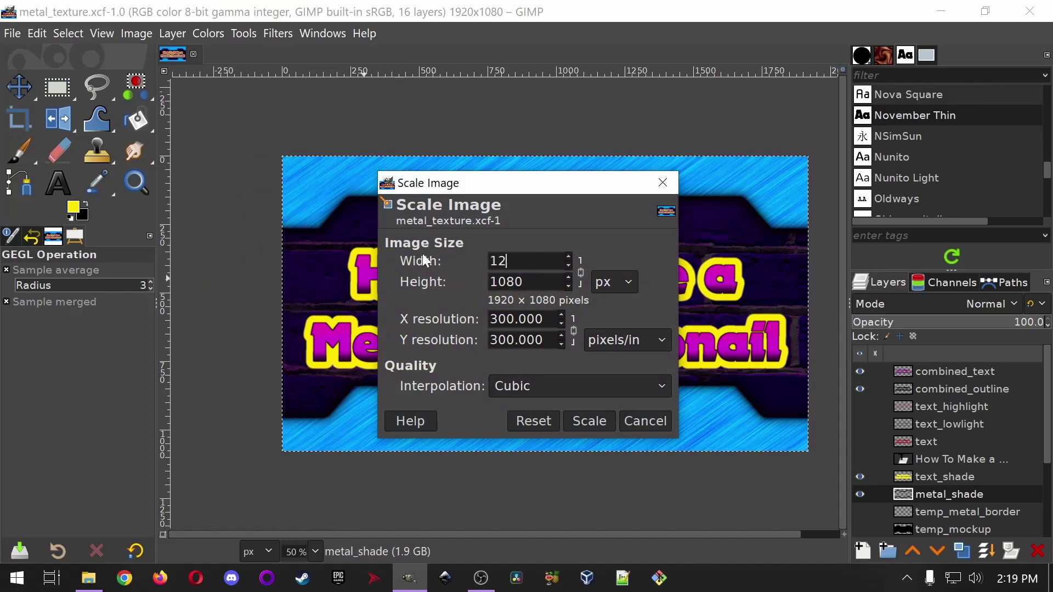
key(Tab)
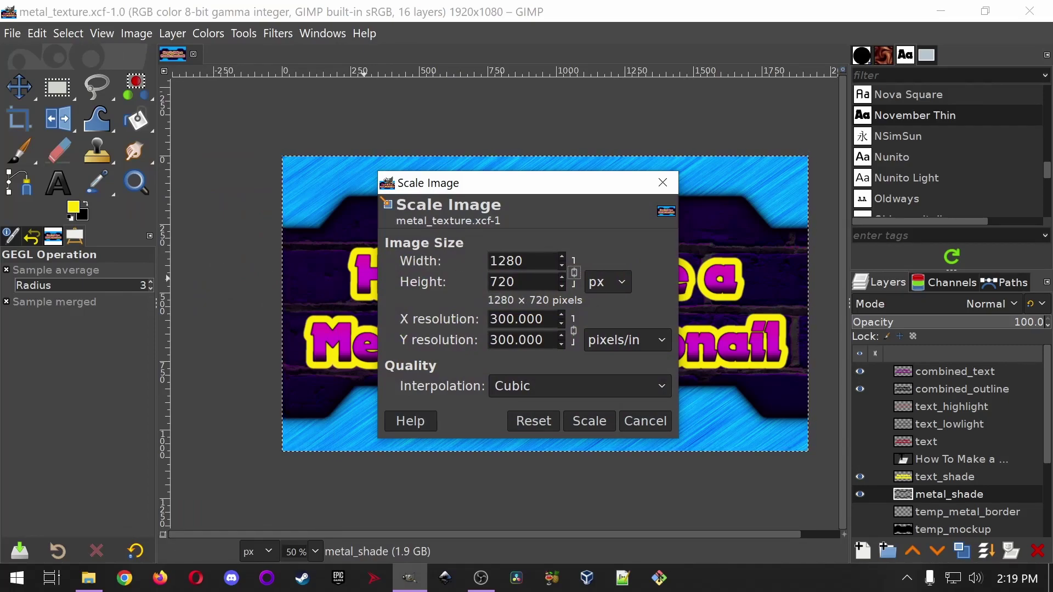
click(590, 421)
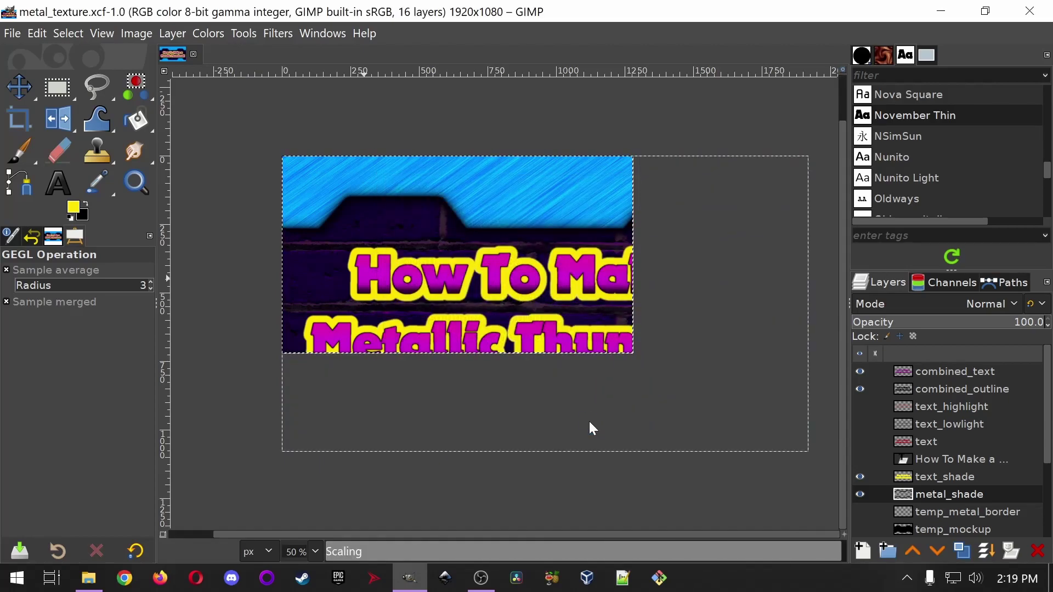
- Export the scaled image over metal_texture.png and undo the scaling
click(13, 33)
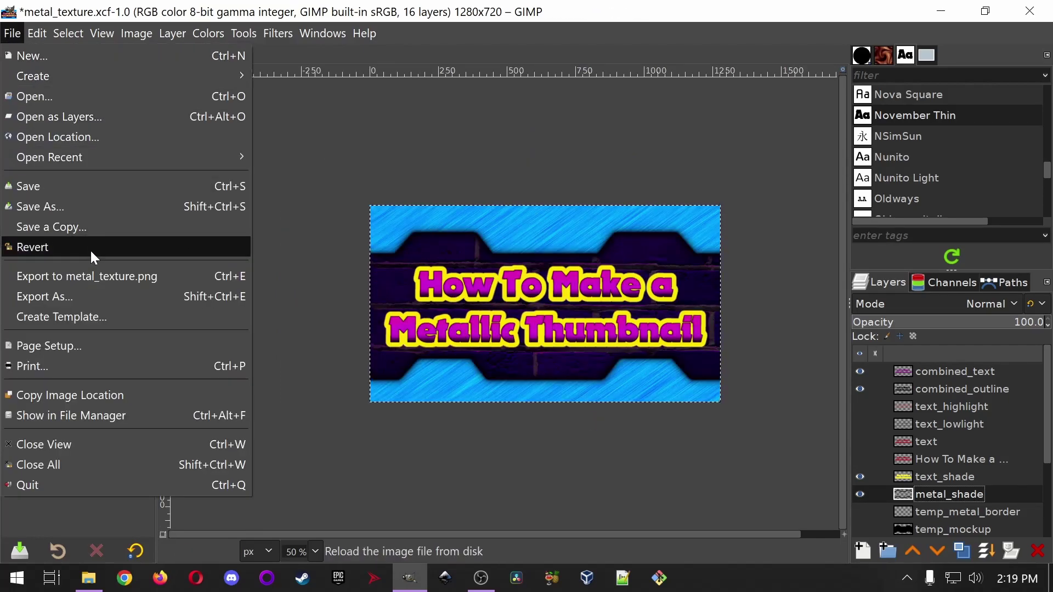
click(126, 276)
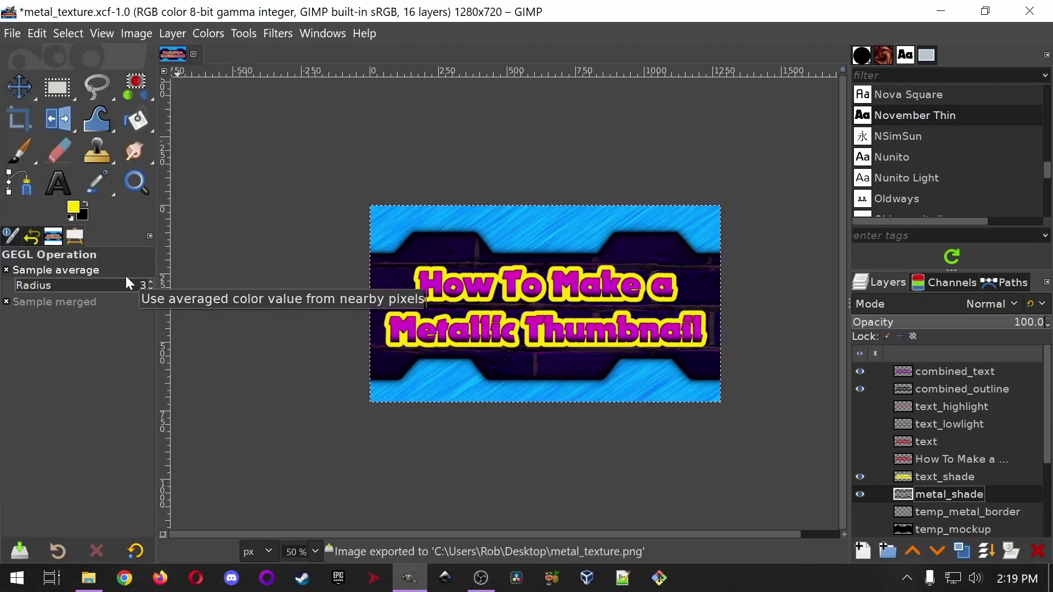
key(shift+ctrl+f)
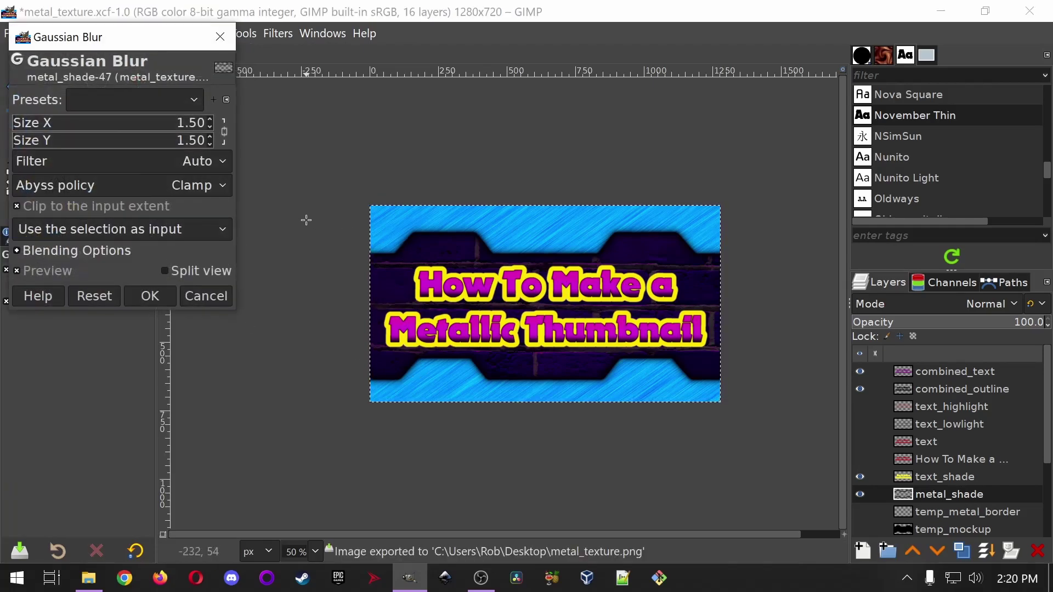
click(200, 293)
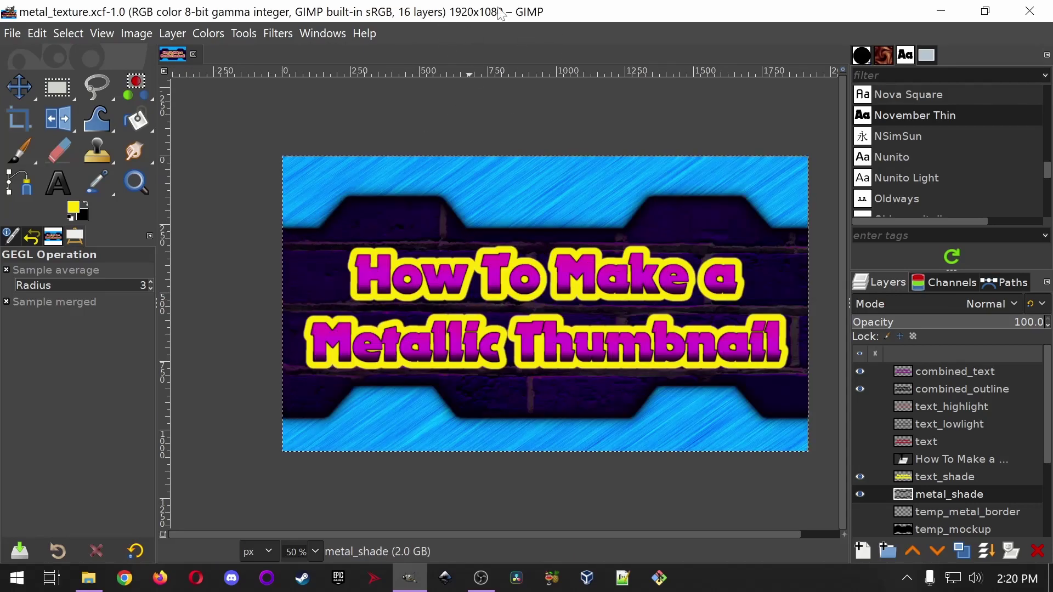
- Save the full-size project and look through its layer stack
key(ctrl+s)
scroll(949, 475, down, 3)
scroll(947, 475, down, 1)
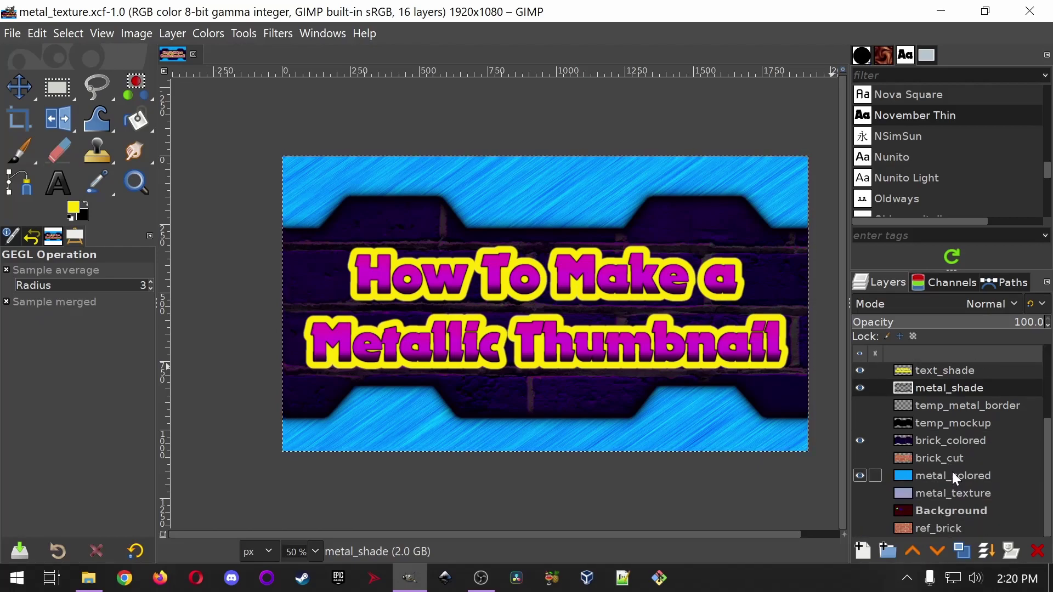
scroll(953, 485, up, 4)
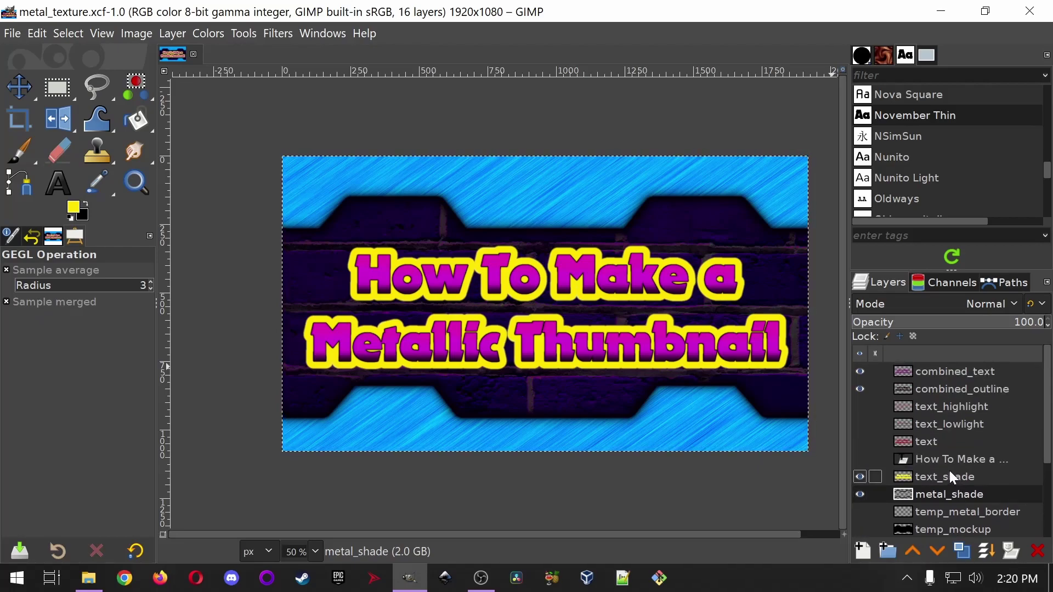